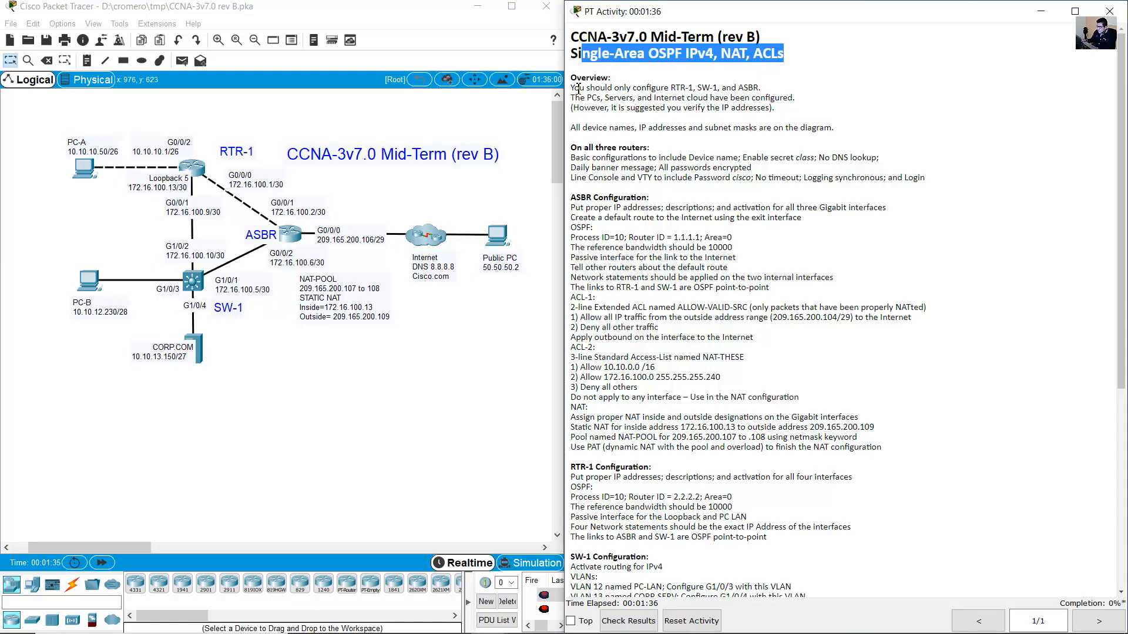
Review the devices to configure and point out RTR-1, SW-1, ASBR, the PCs, cloud and Public PC.
left_click_drag(578, 88, 748, 87)
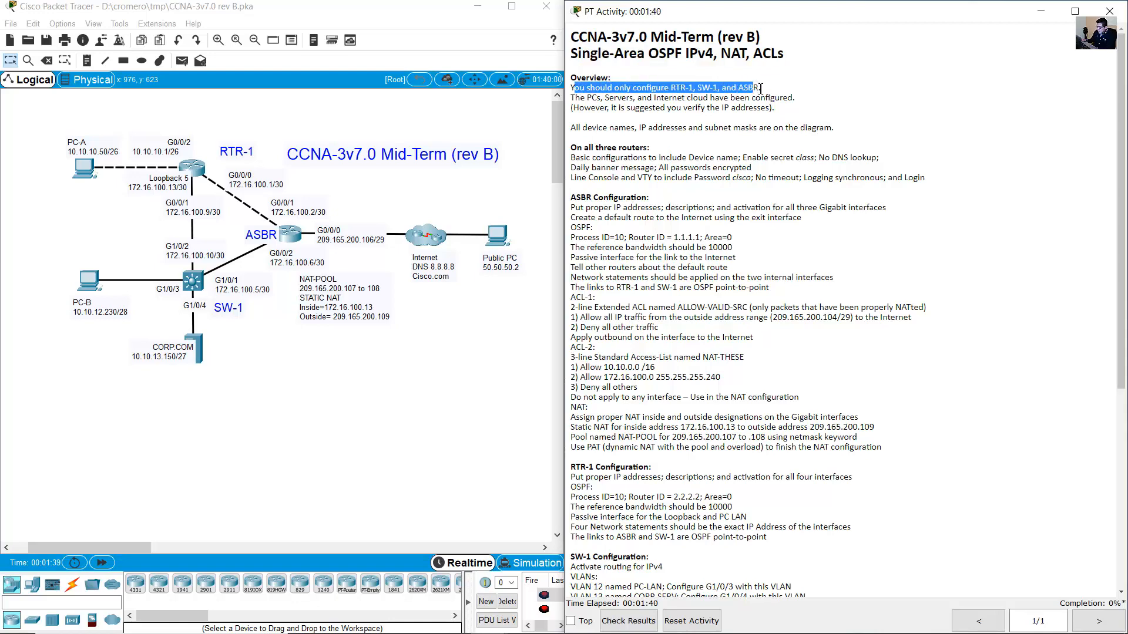
left_click(752, 88)
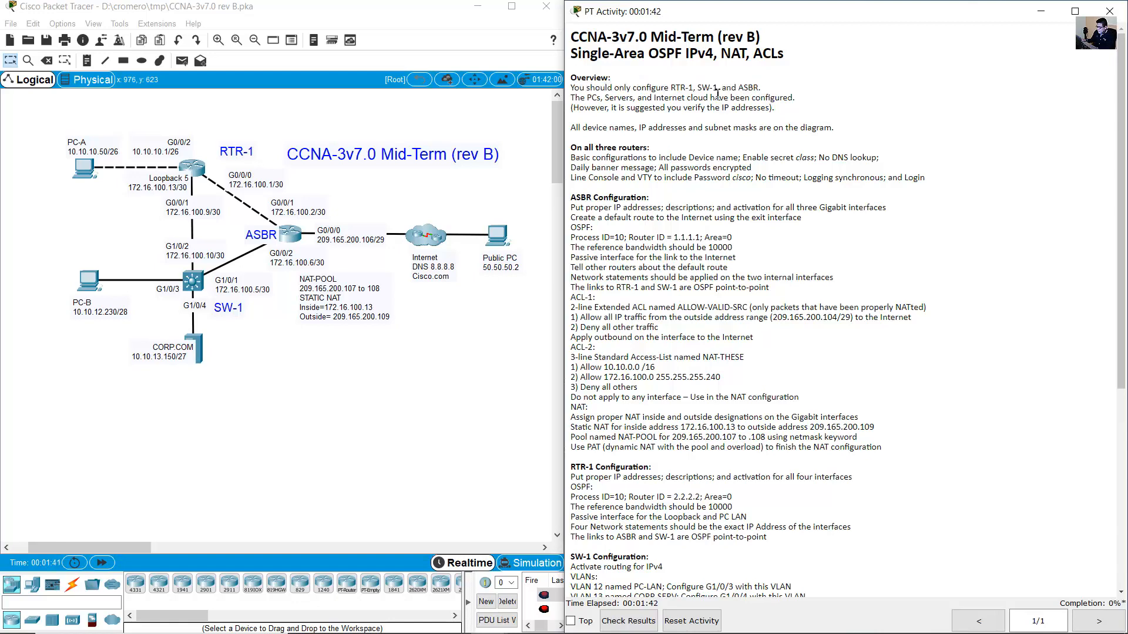
left_click_drag(258, 118, 165, 186)
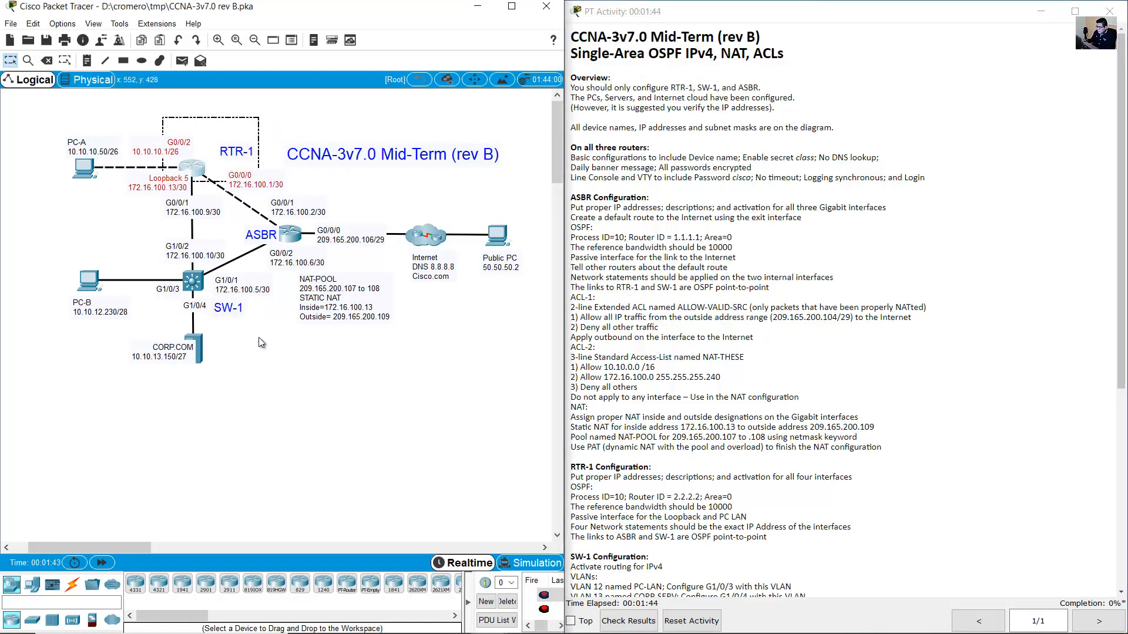
left_click_drag(259, 337, 146, 267)
left_click_drag(338, 189, 275, 243)
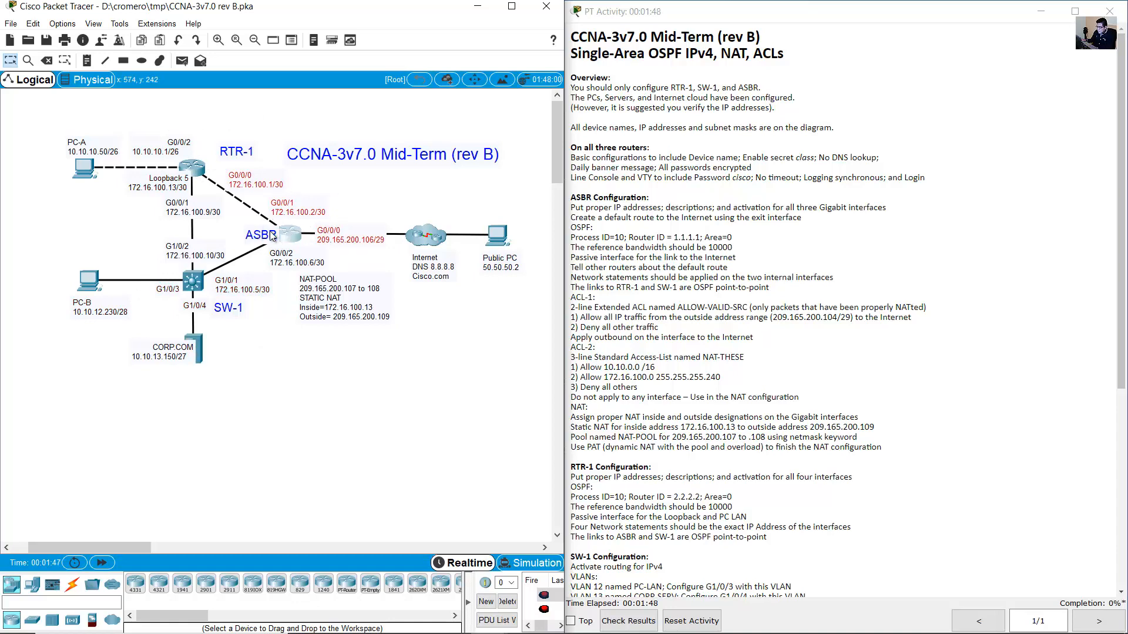
left_click(639, 109)
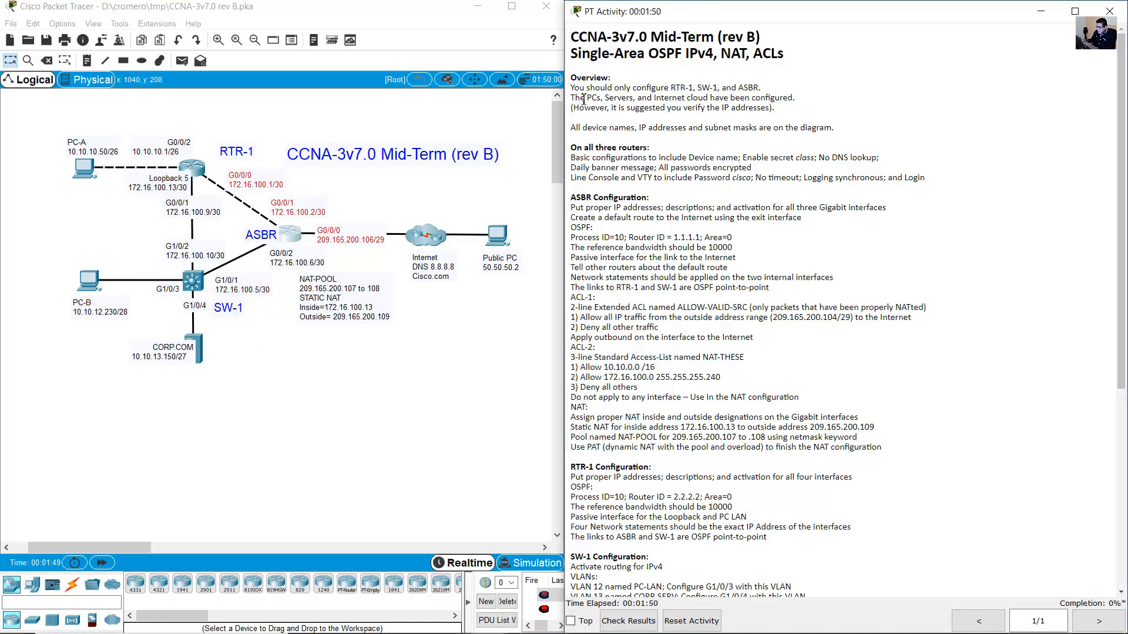
left_click_drag(576, 99, 798, 103)
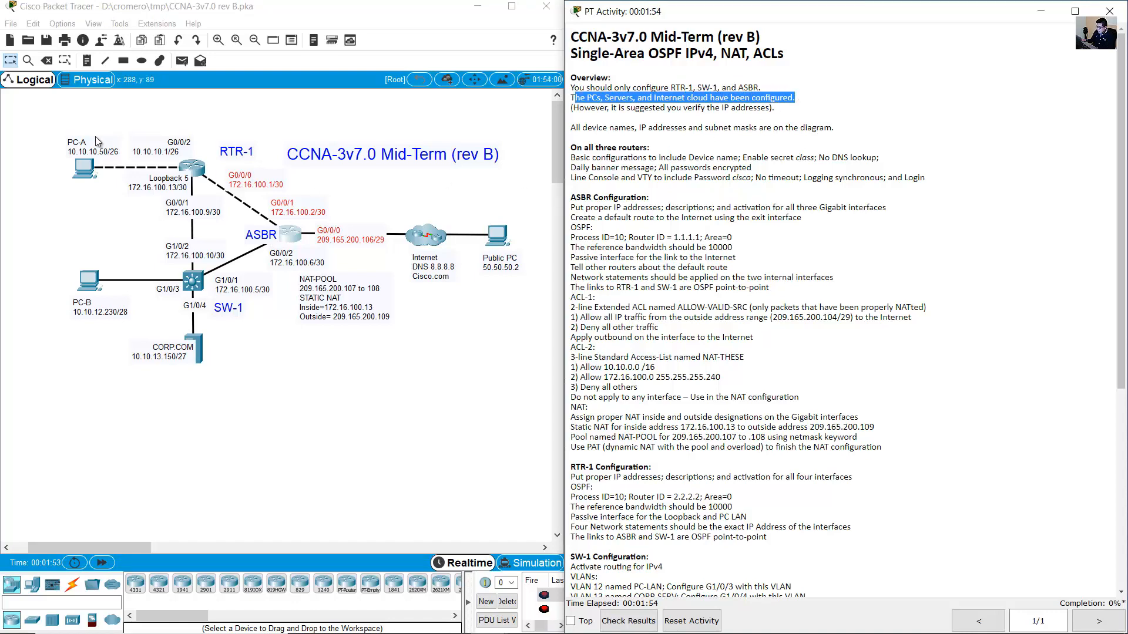
left_click_drag(69, 113, 94, 346)
left_click_drag(272, 444, 161, 367)
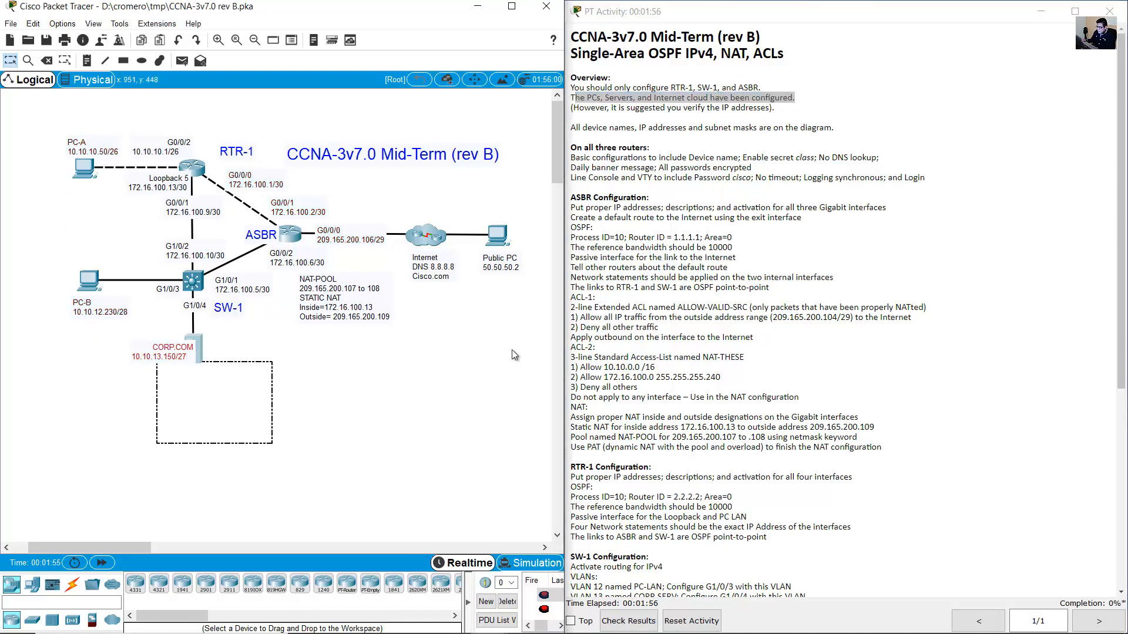
left_click_drag(512, 350, 405, 204)
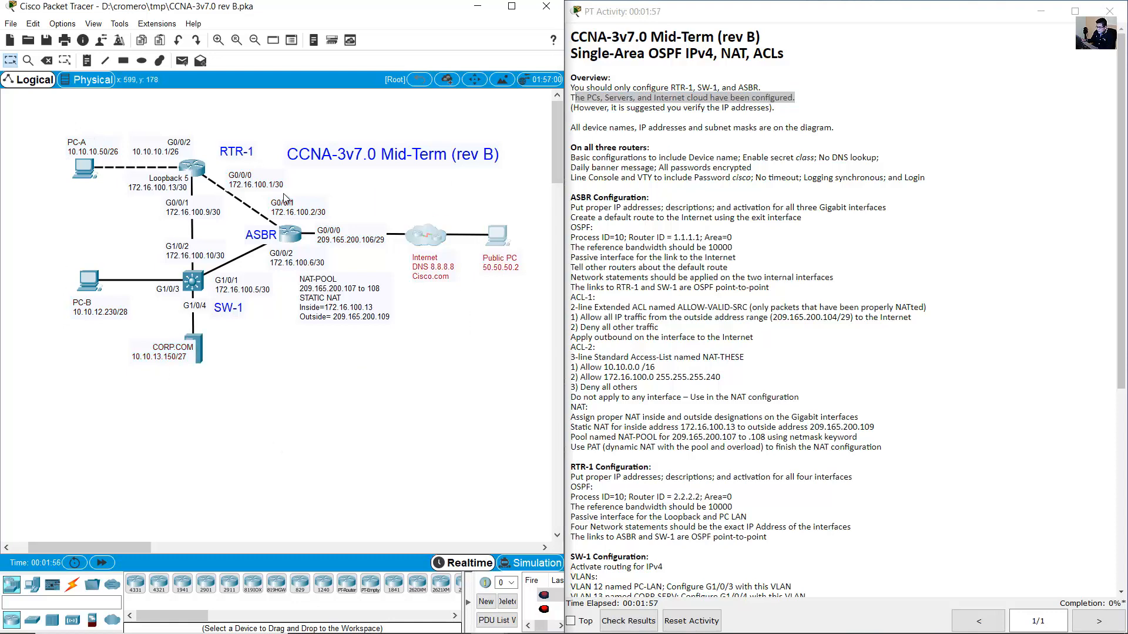
Check preconfigured IPs of PC-A, Public PC (50.50.50.2) and CORP.COM server (10.10.13.150).
double_click(88, 176)
left_click(493, 164)
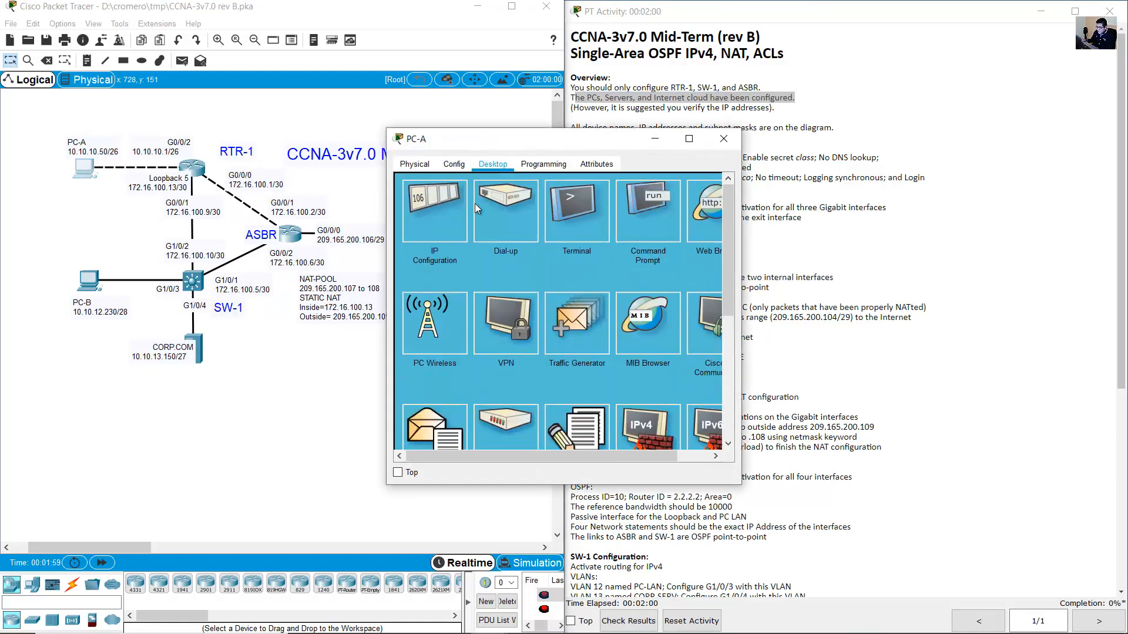
left_click(456, 212)
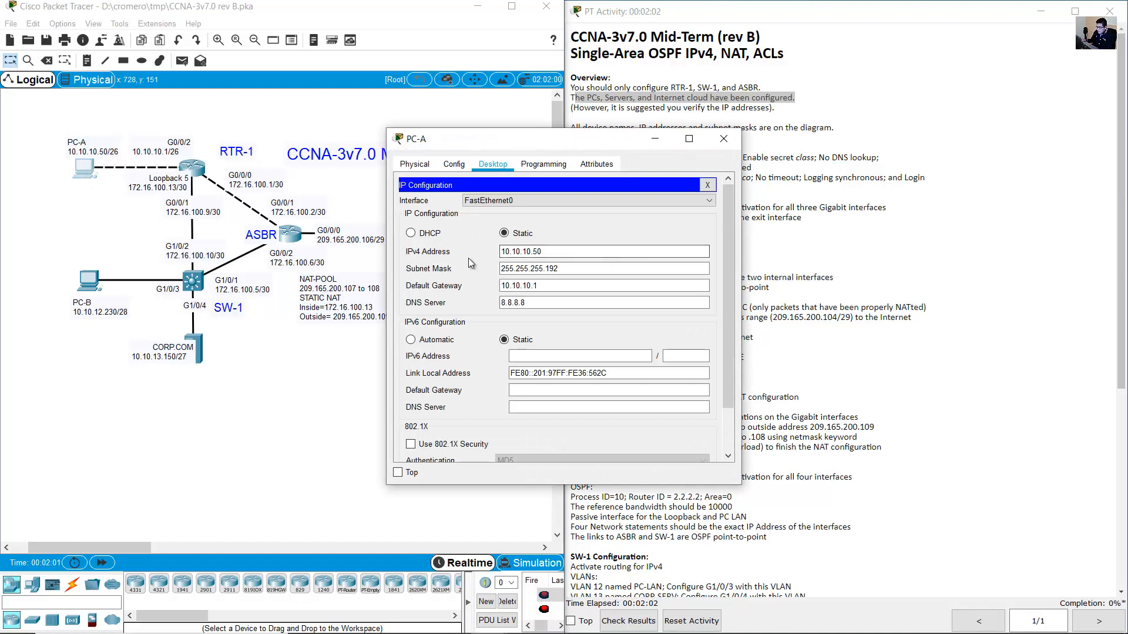
left_click_drag(548, 257, 477, 251)
key("Tab")
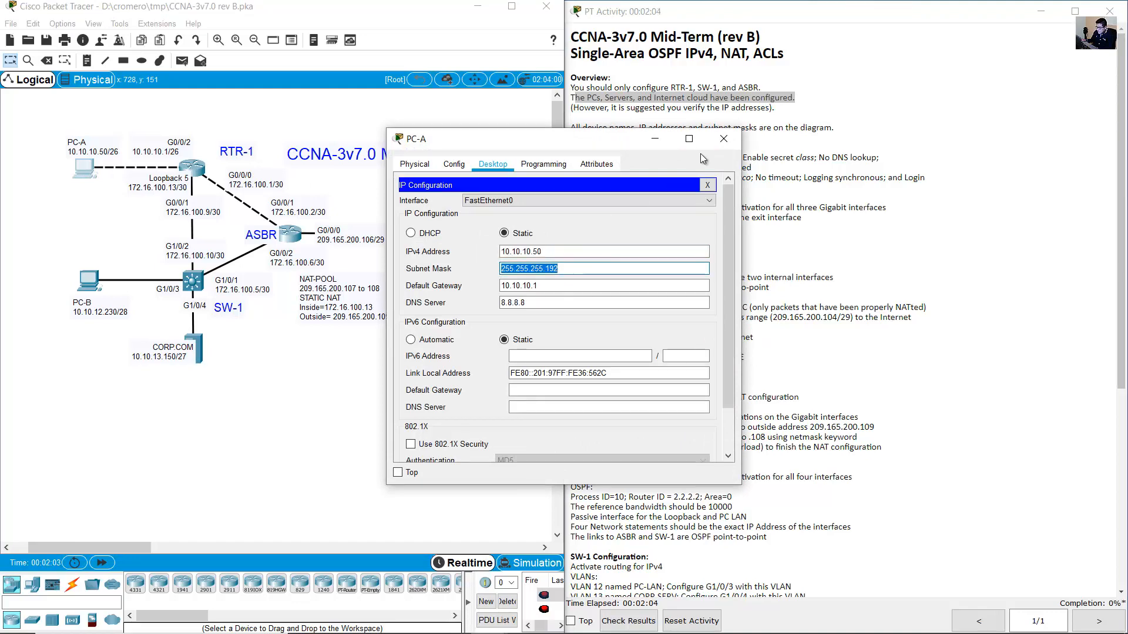
left_click(722, 141)
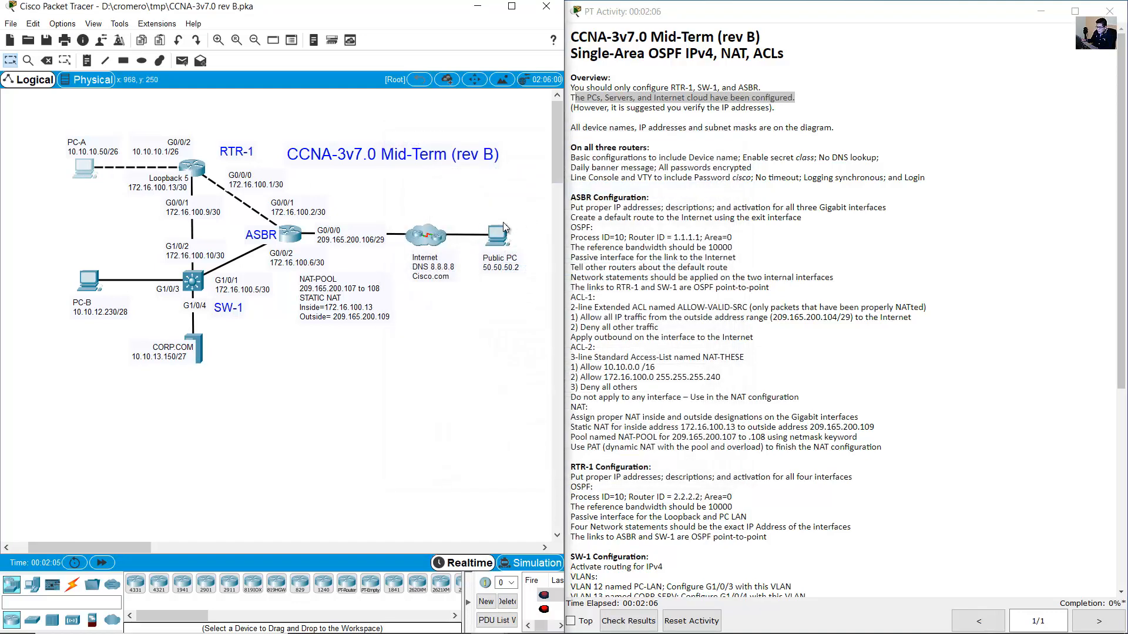
left_click(497, 236)
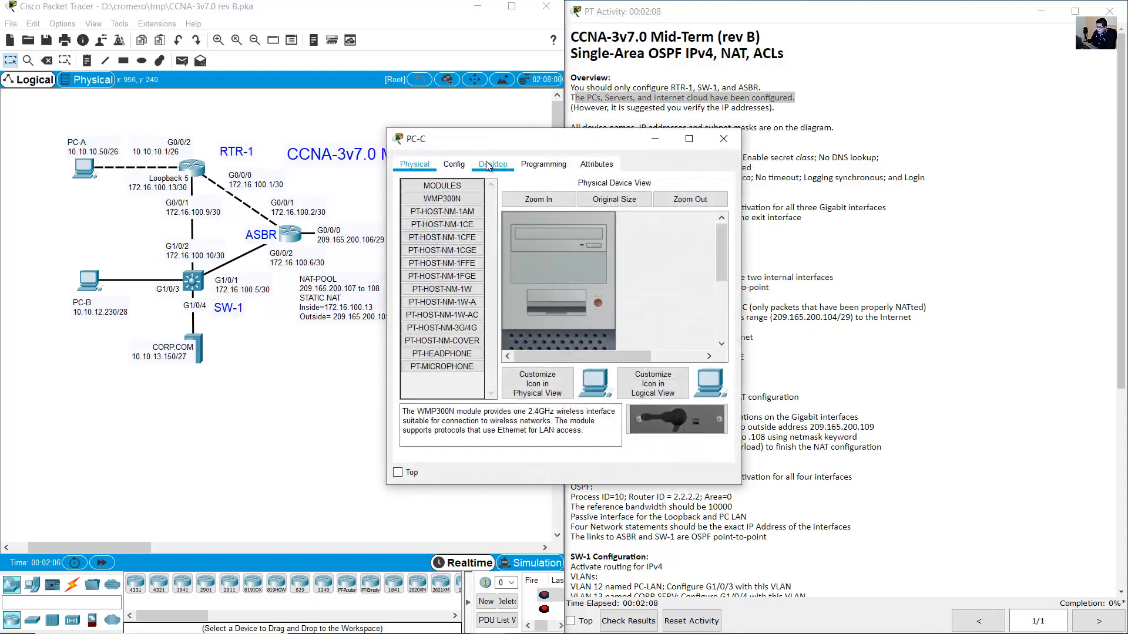
left_click(493, 164)
left_click(455, 221)
left_click_drag(587, 251, 482, 252)
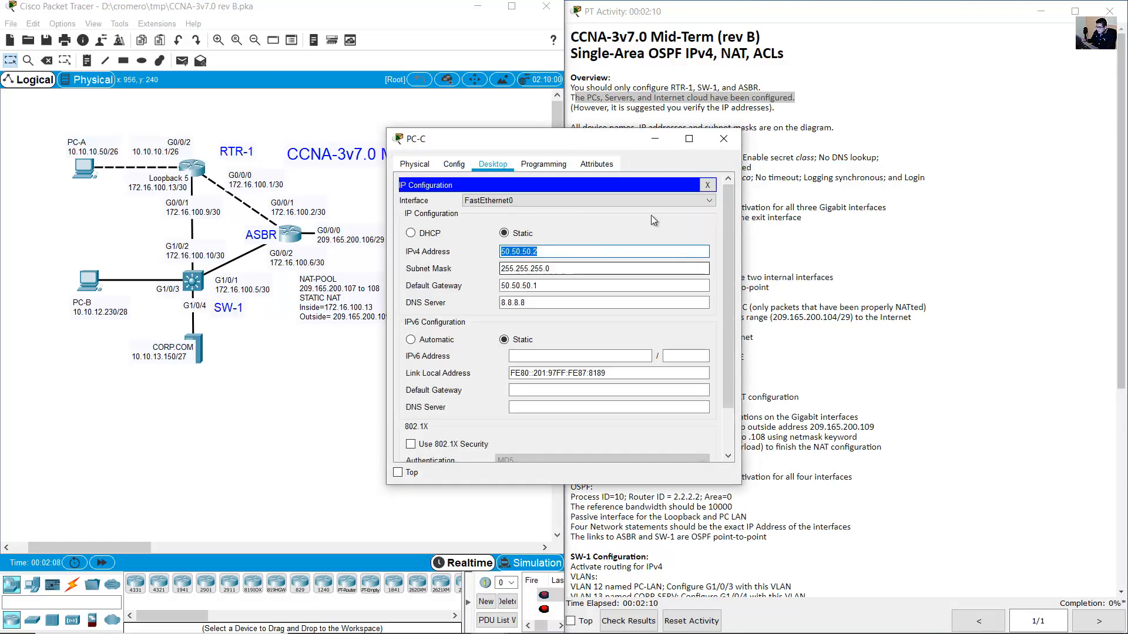
left_click(717, 142)
left_click(197, 340)
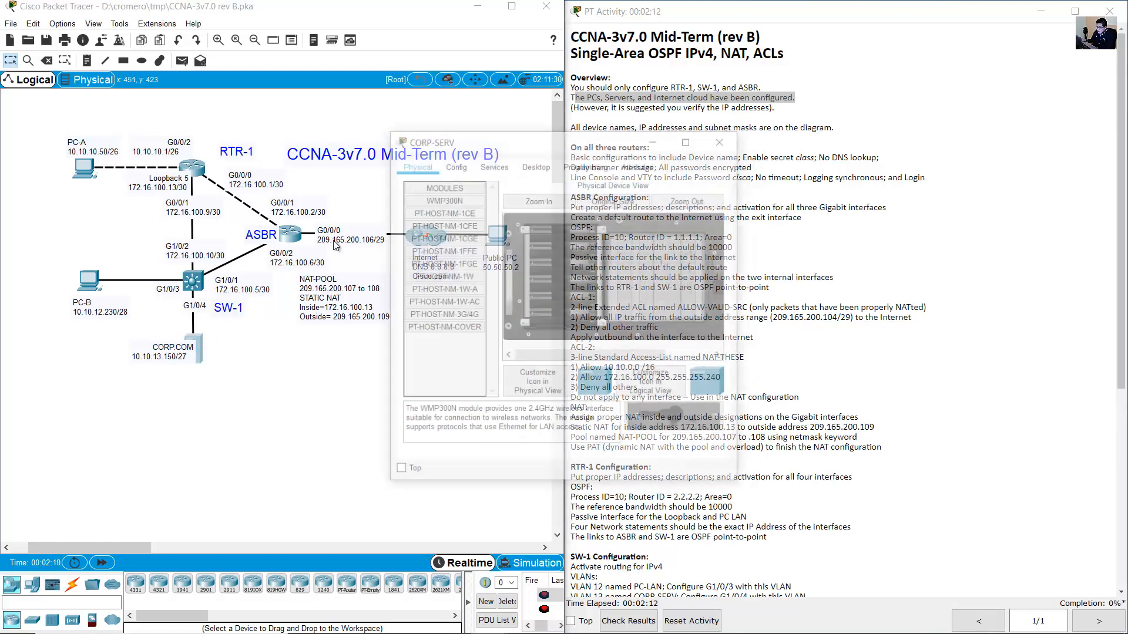
left_click(531, 164)
left_click(473, 217)
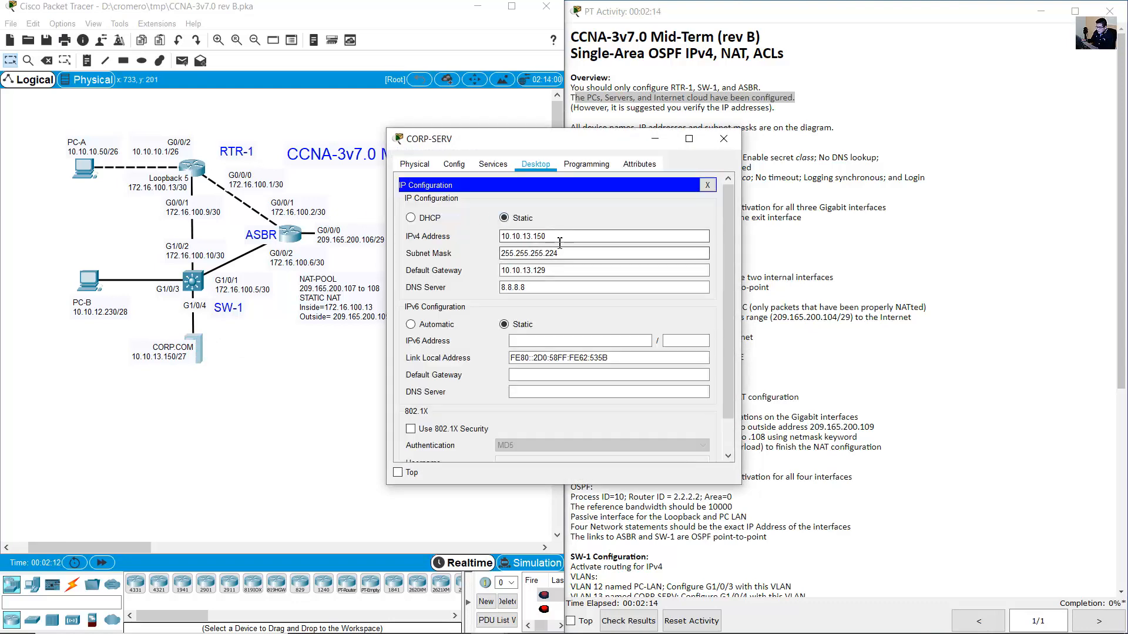
left_click_drag(587, 236, 471, 238)
left_click(723, 139)
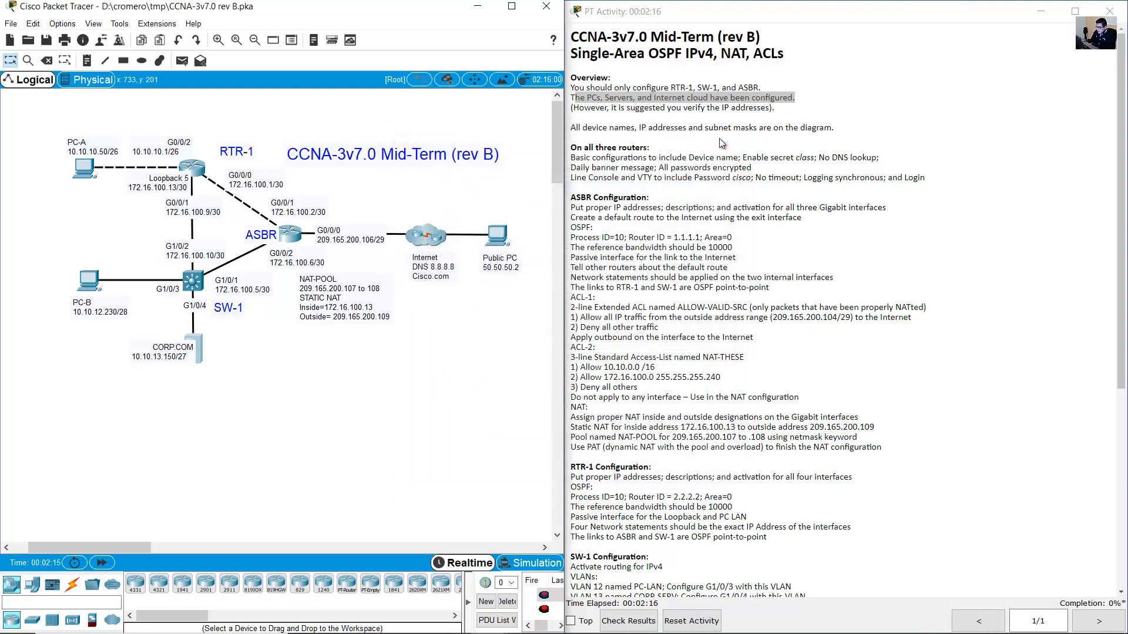
Note that addresses are on the diagram and point out PC-A and RTR-1.
left_click(750, 125)
left_click_drag(571, 132, 847, 131)
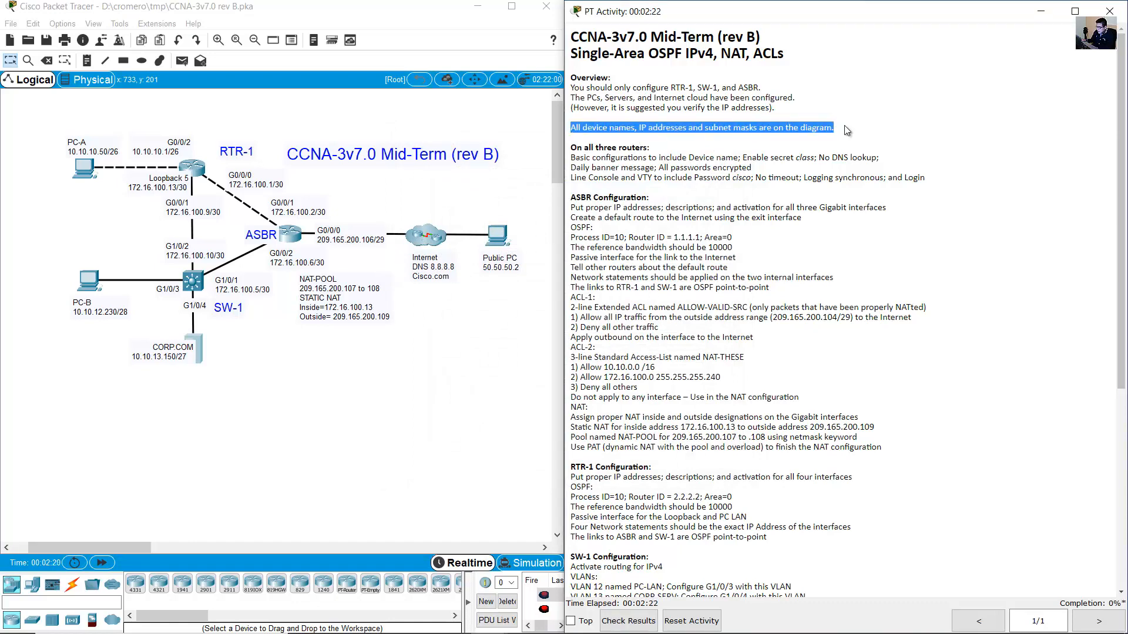
left_click(213, 132)
left_click_drag(50, 115, 194, 394)
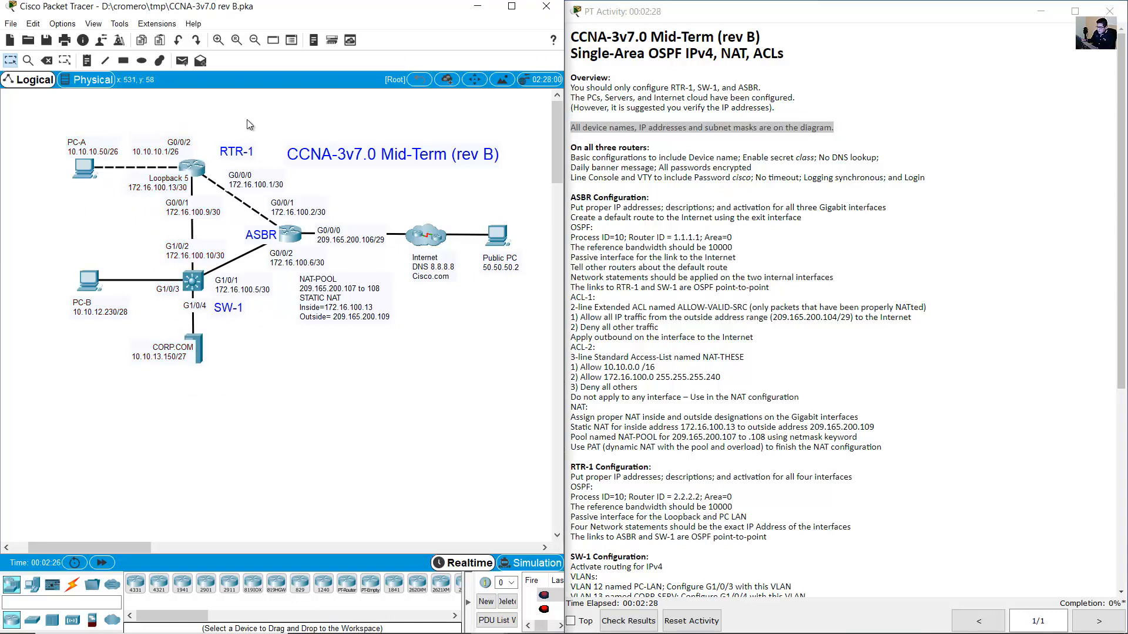
left_click_drag(236, 167, 228, 152)
left_click(479, 353)
Review the 'On all three routers' basic configuration requirements against the routers and switch.
left_click(587, 158)
left_click_drag(575, 149, 647, 143)
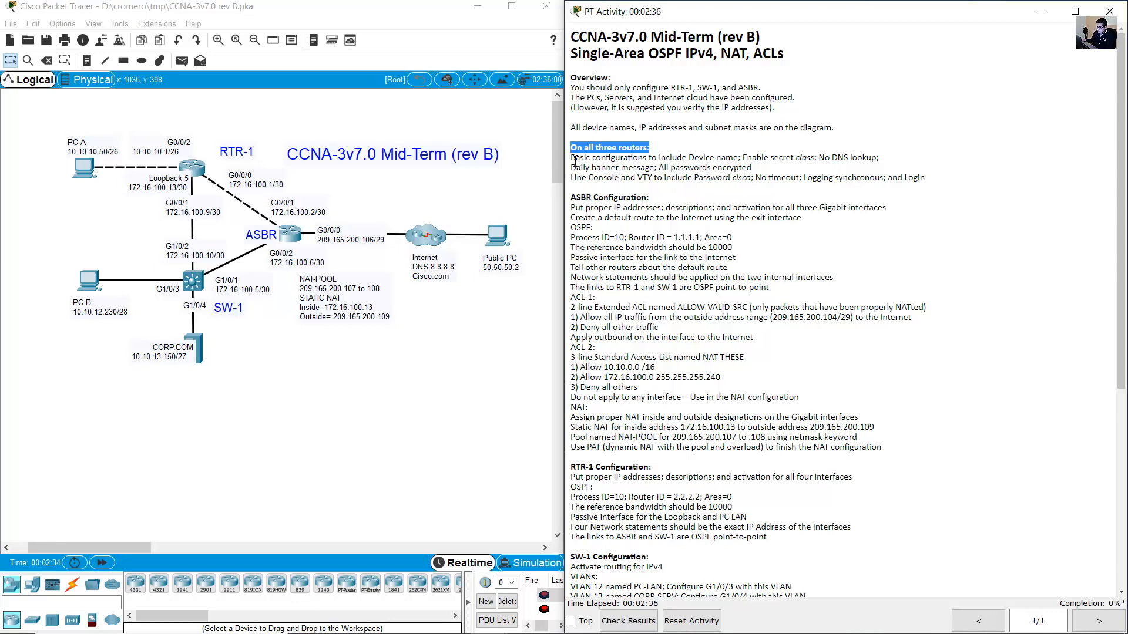
left_click_drag(571, 158, 659, 155)
left_click(710, 155)
left_click_drag(571, 157, 728, 157)
left_click(604, 147)
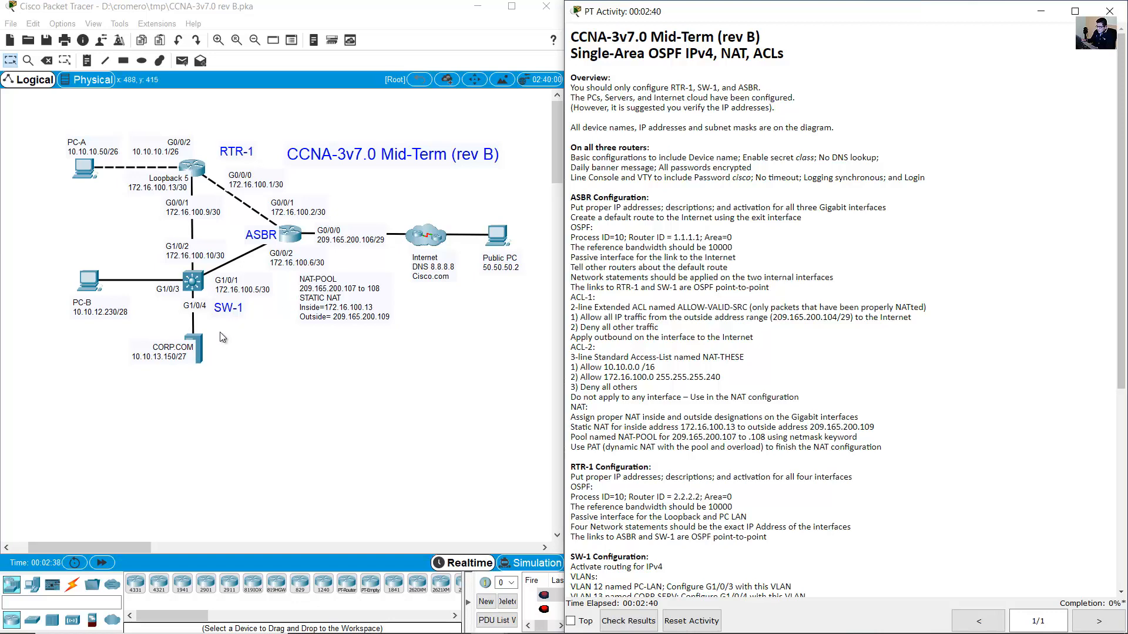
left_click_drag(220, 331, 165, 269)
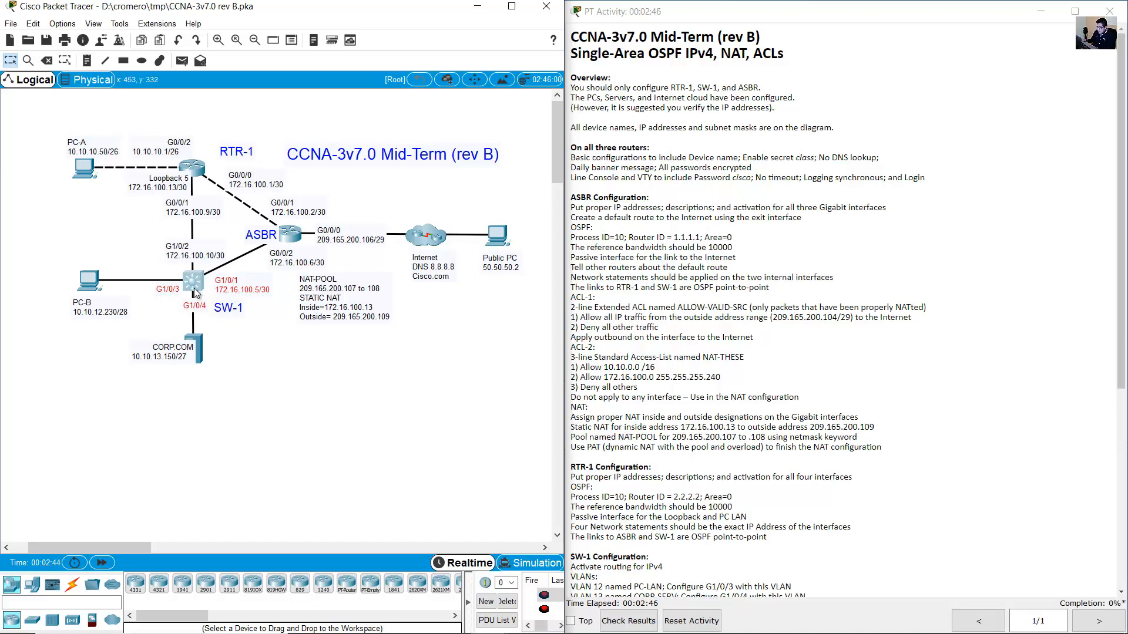
left_click(222, 120)
left_click_drag(573, 144, 659, 151)
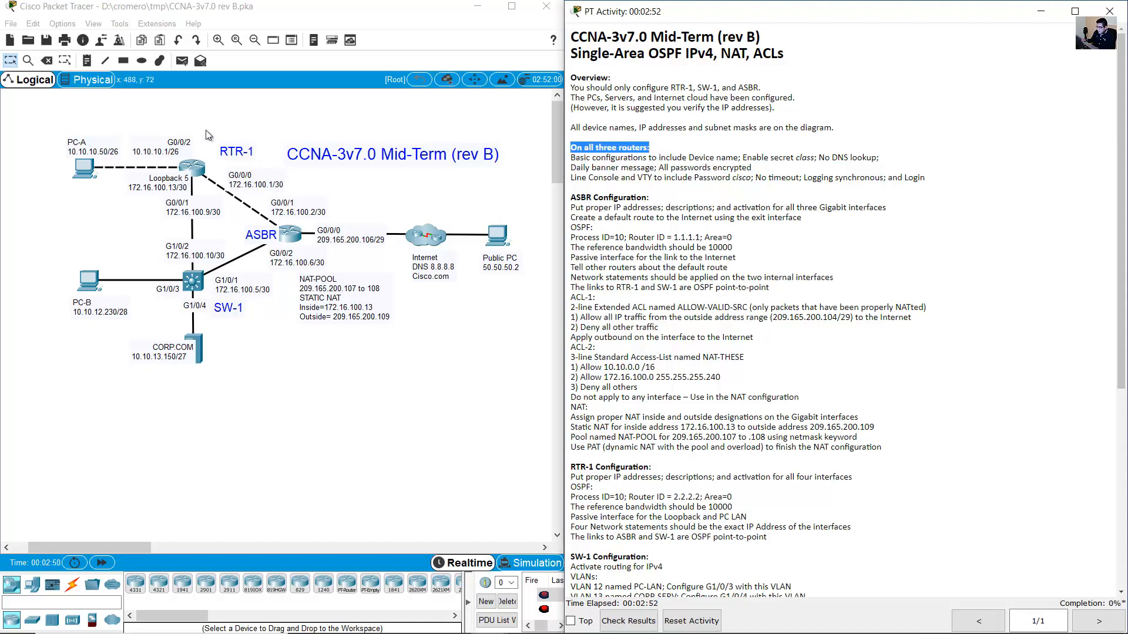
left_click_drag(177, 122, 368, 382)
left_click(437, 418)
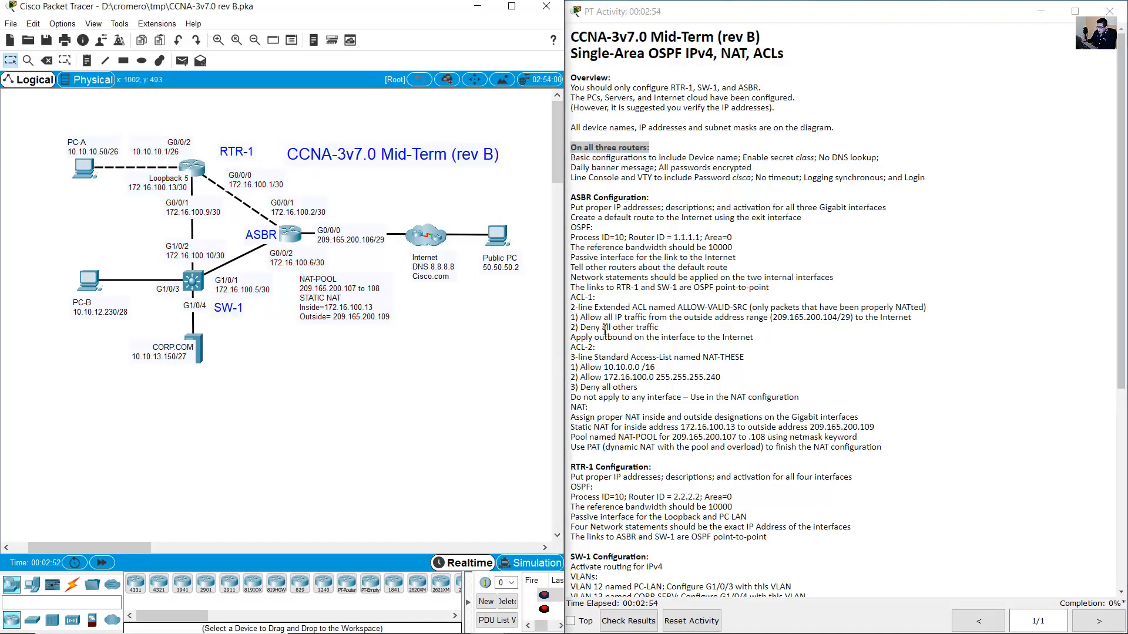
left_click(687, 203)
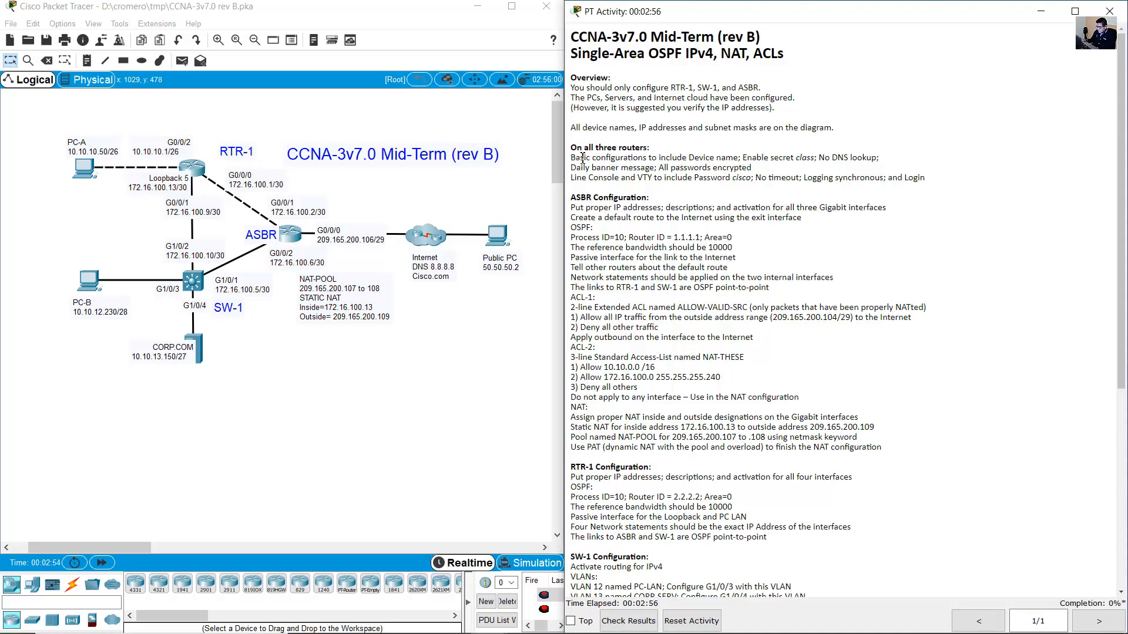
left_click_drag(581, 158, 738, 162)
left_click(688, 274)
Launch Notepad and arrange it beside the instructions.
key("super")
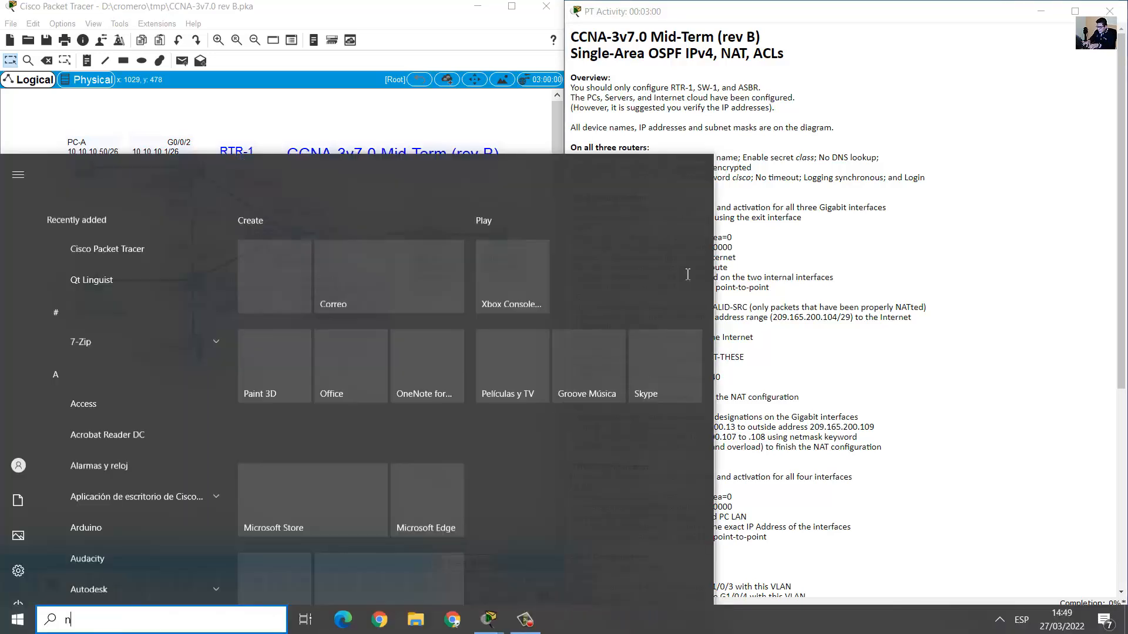
type("notepad")
key("Return")
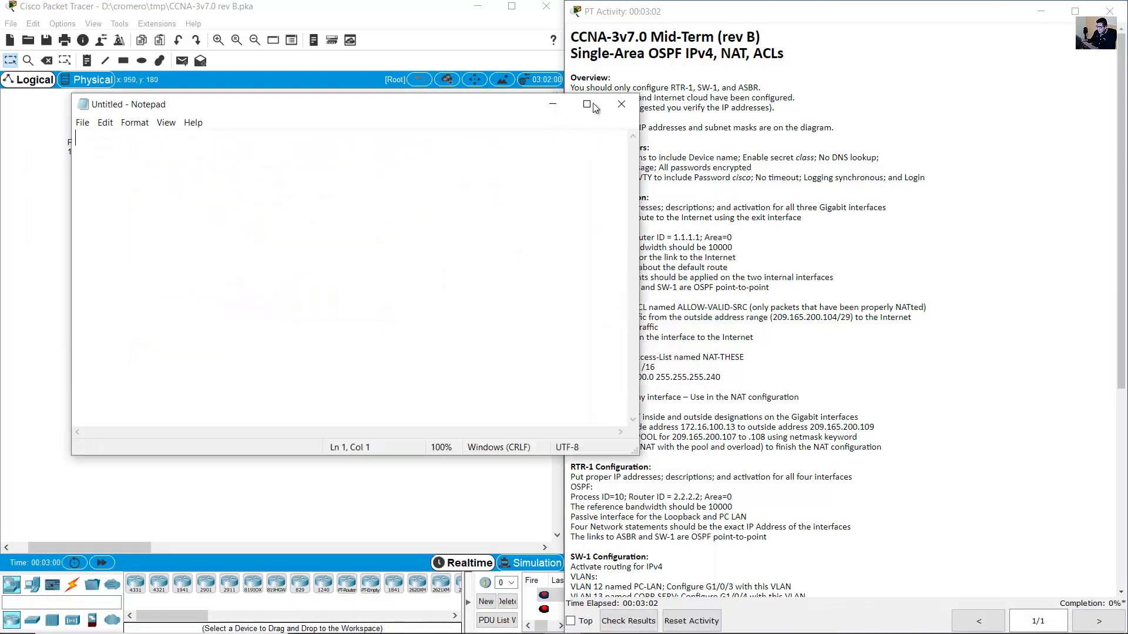
left_click_drag(483, 112, 541, 100)
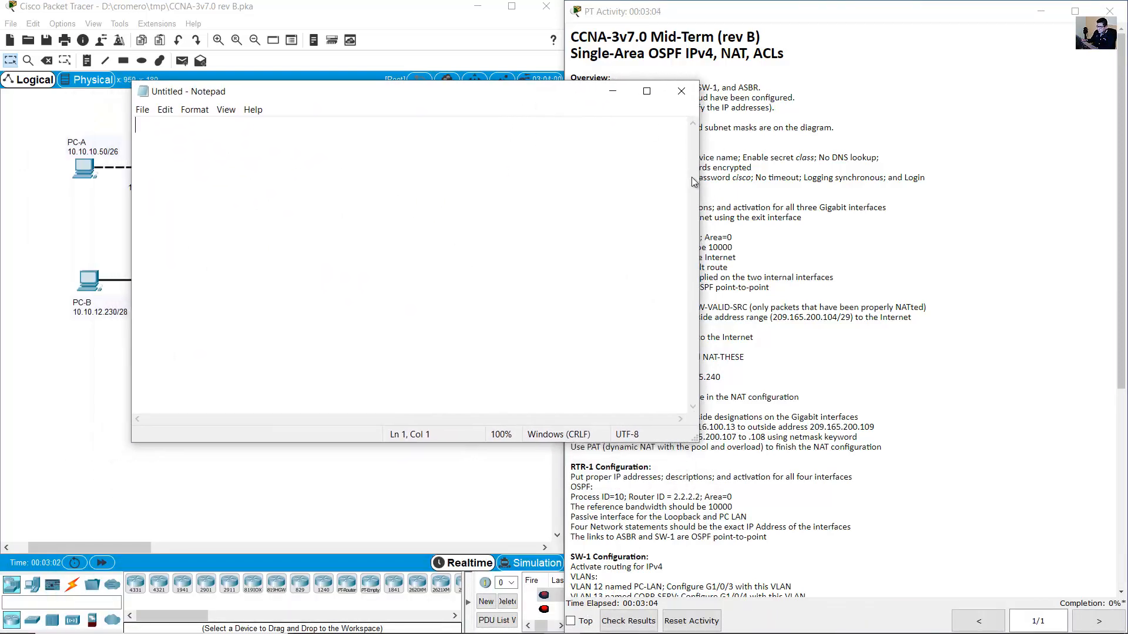
left_click_drag(699, 180, 557, 209)
left_click(765, 165)
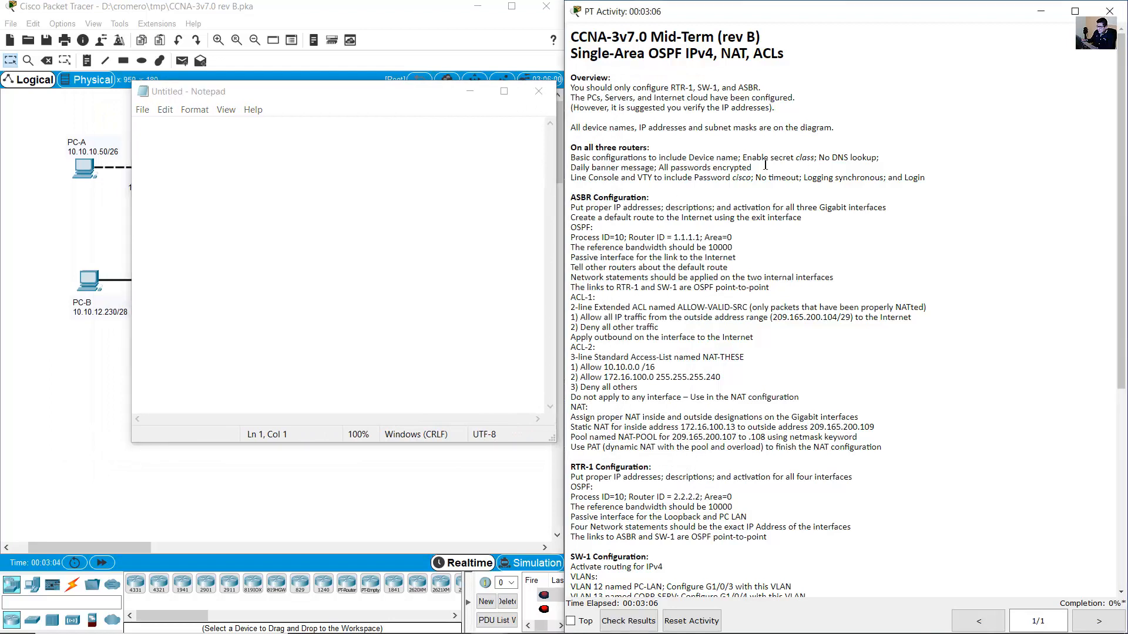
left_click_drag(688, 158, 739, 158)
left_click(521, 175)
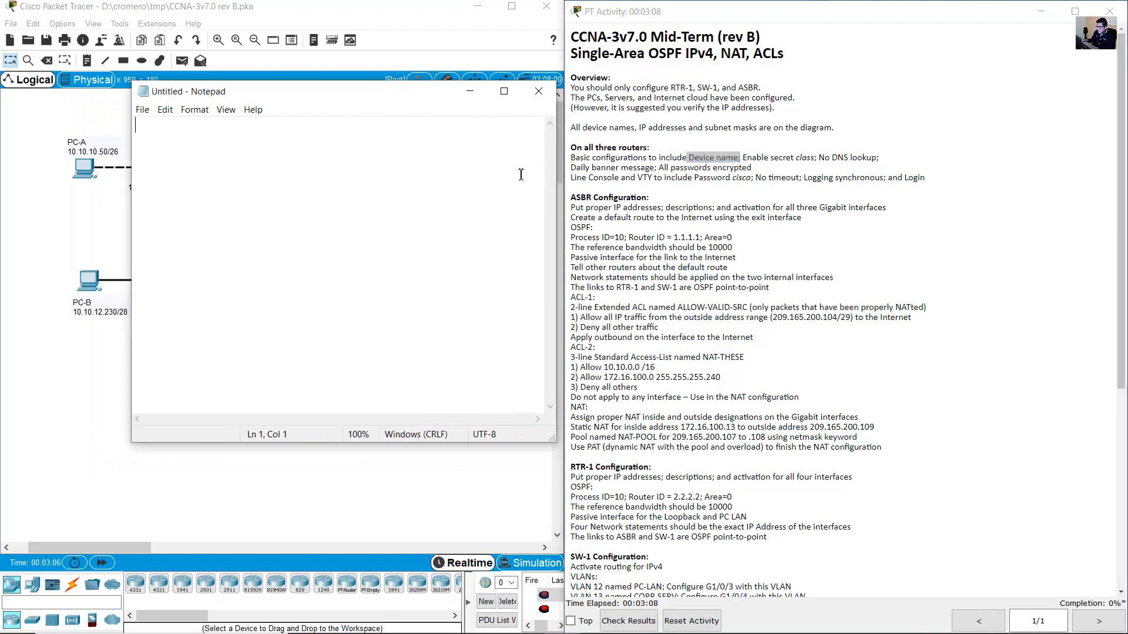
Write hostname, enable secret class and no ip domain lookup into the Notepad draft.
type("hostname")
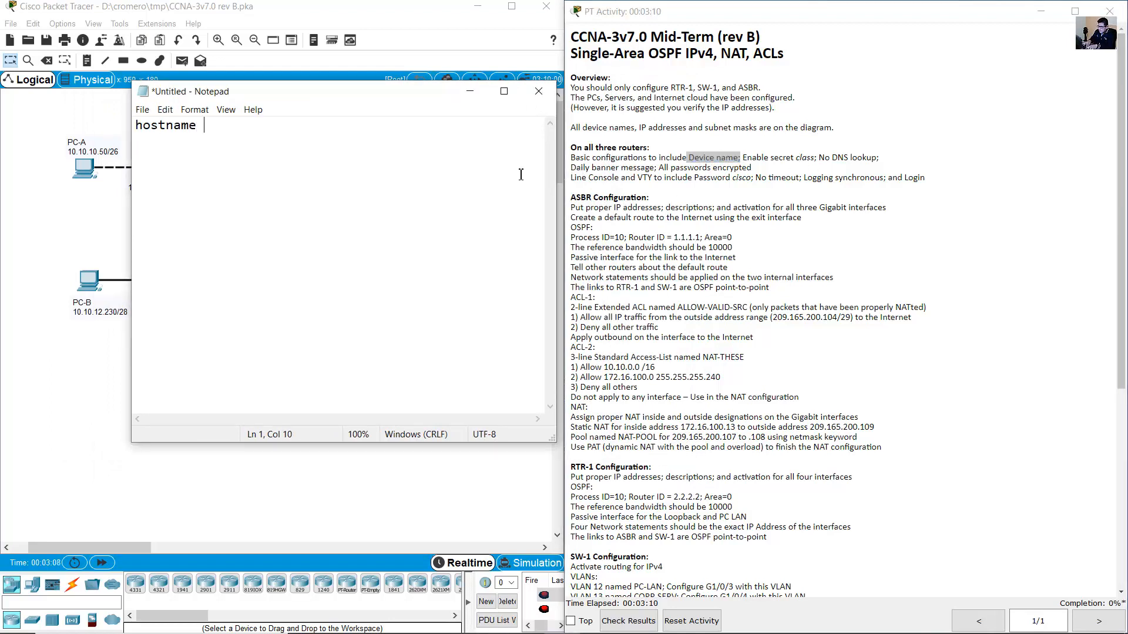
key("Home")
key("Return")
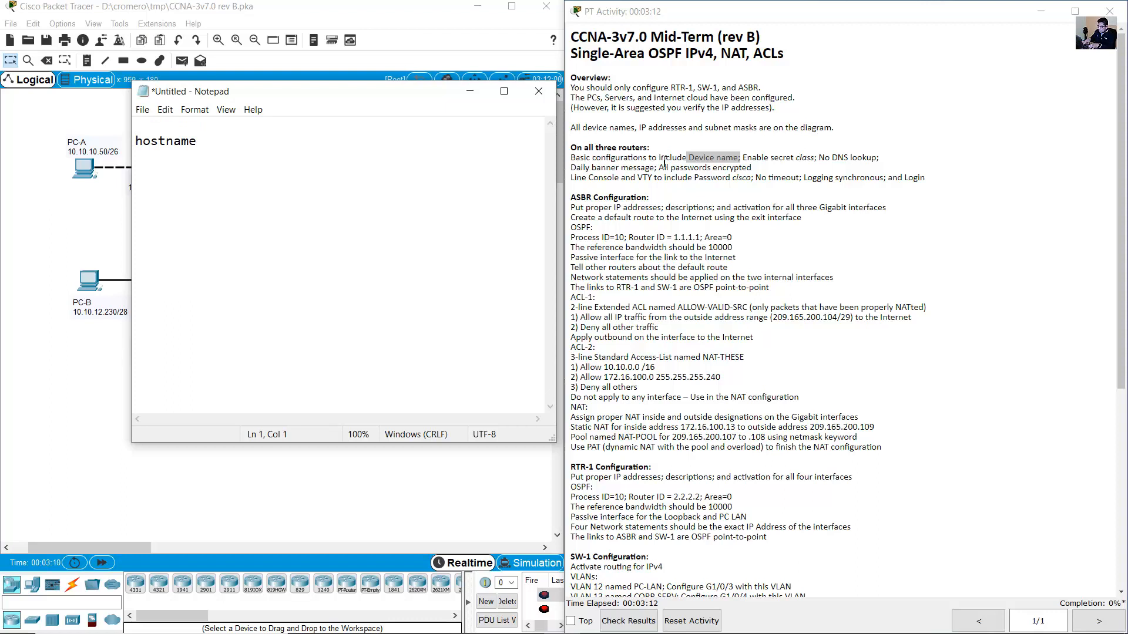
left_click_drag(743, 157, 814, 158)
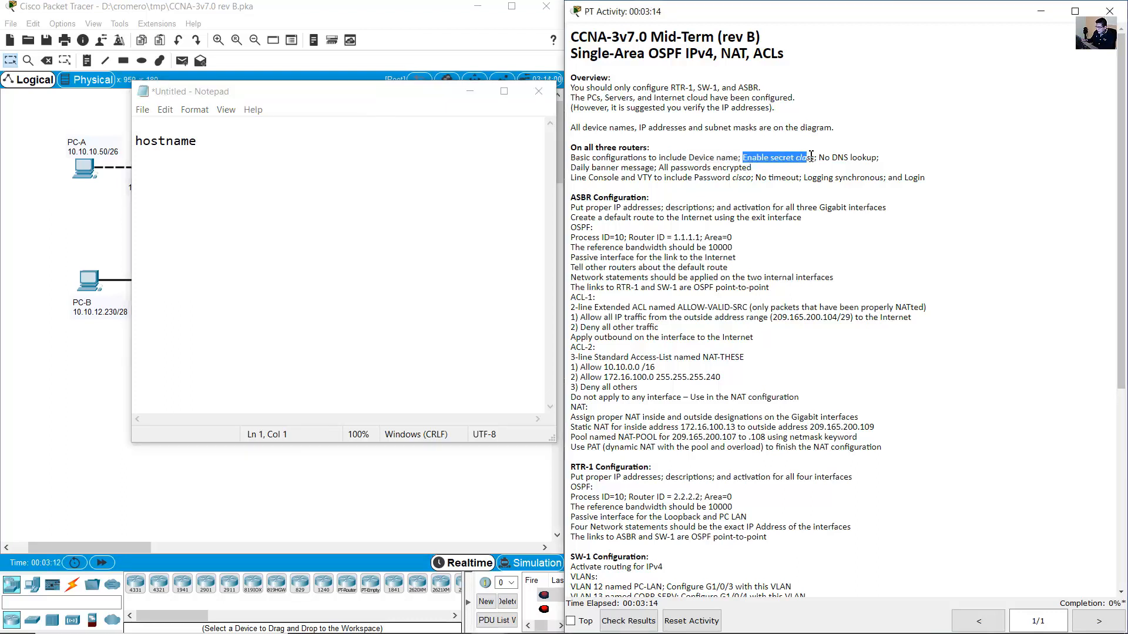
left_click(196, 128)
type("enable")
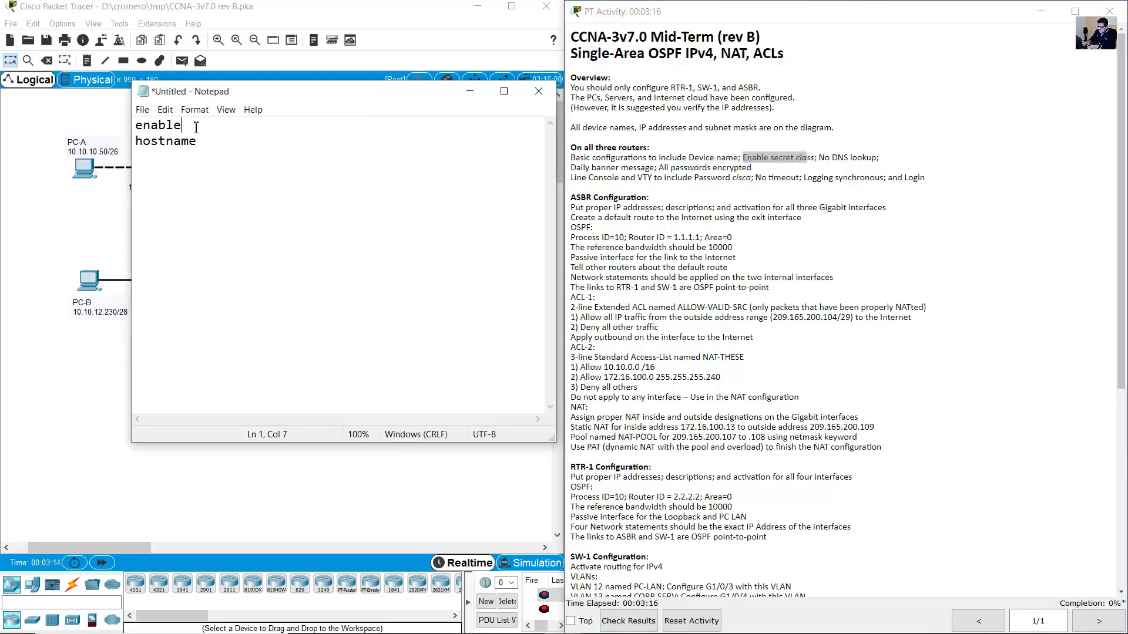
type(" secret class")
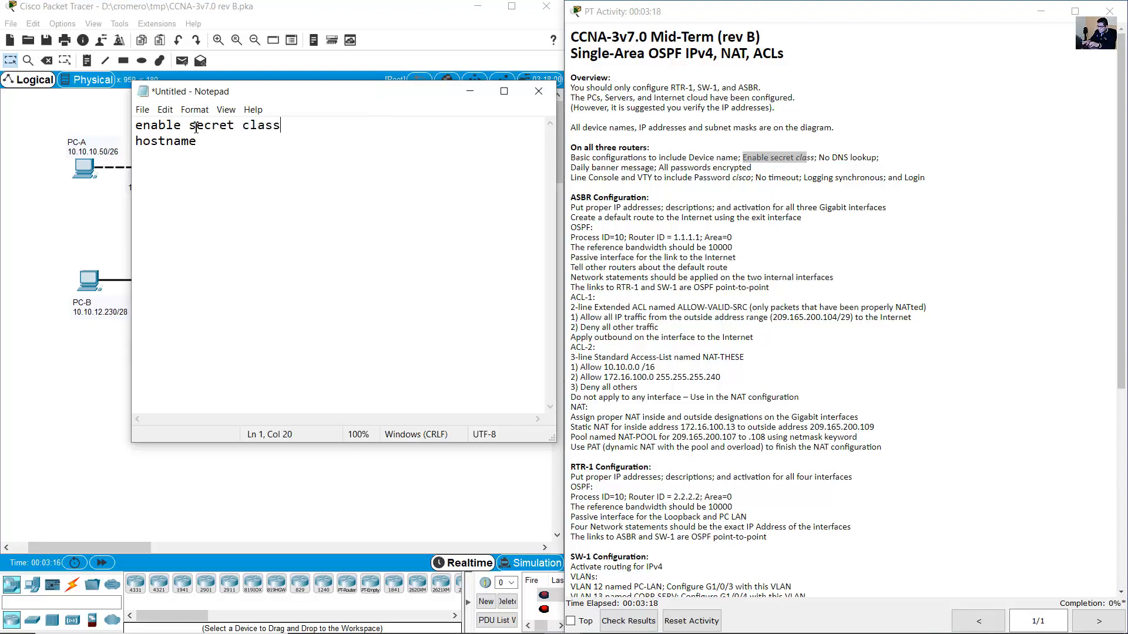
key("Return")
left_click_drag(819, 157, 872, 158)
left_click(340, 208)
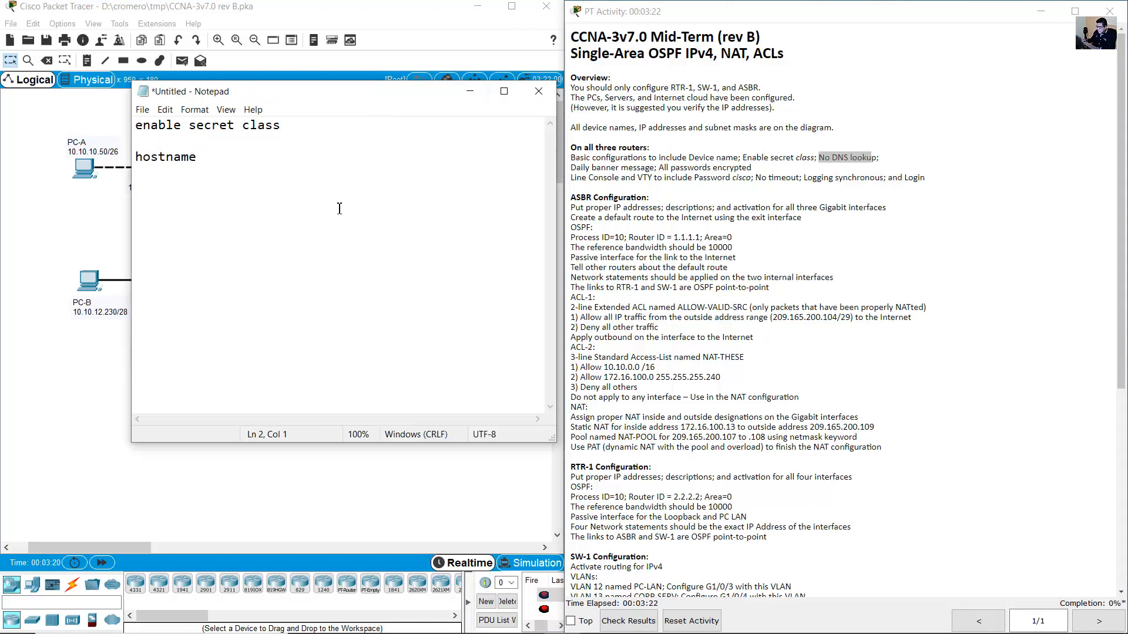
type("no ip domain lookup")
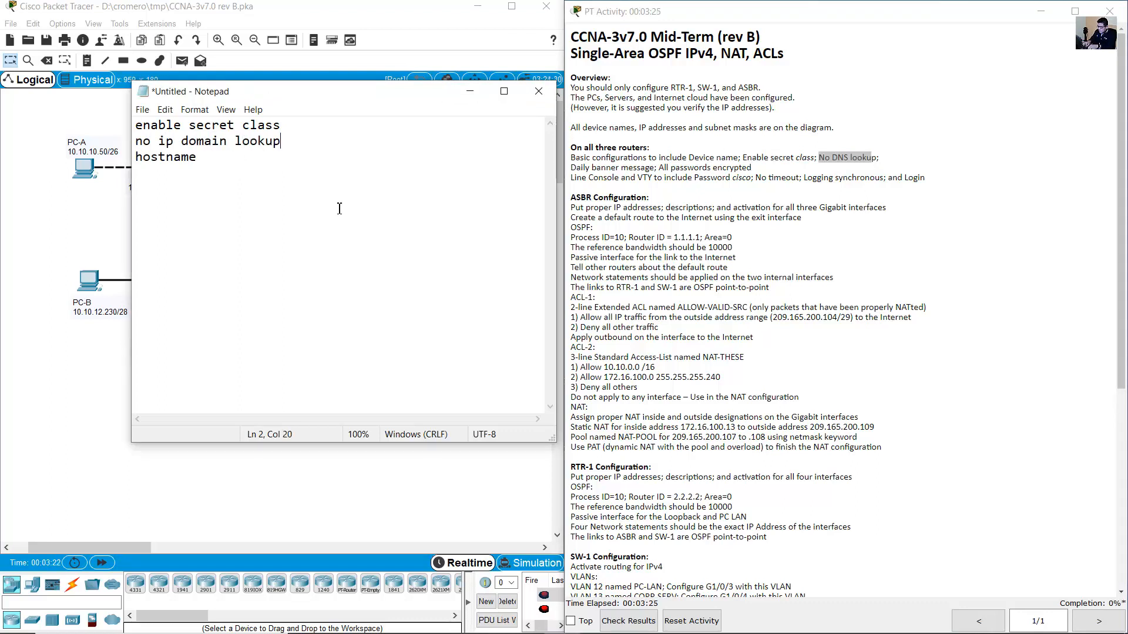
key("Return")
Add banner motd %Unauthorized Access is Prohibited!% and service password-encryption lines.
left_click(613, 186)
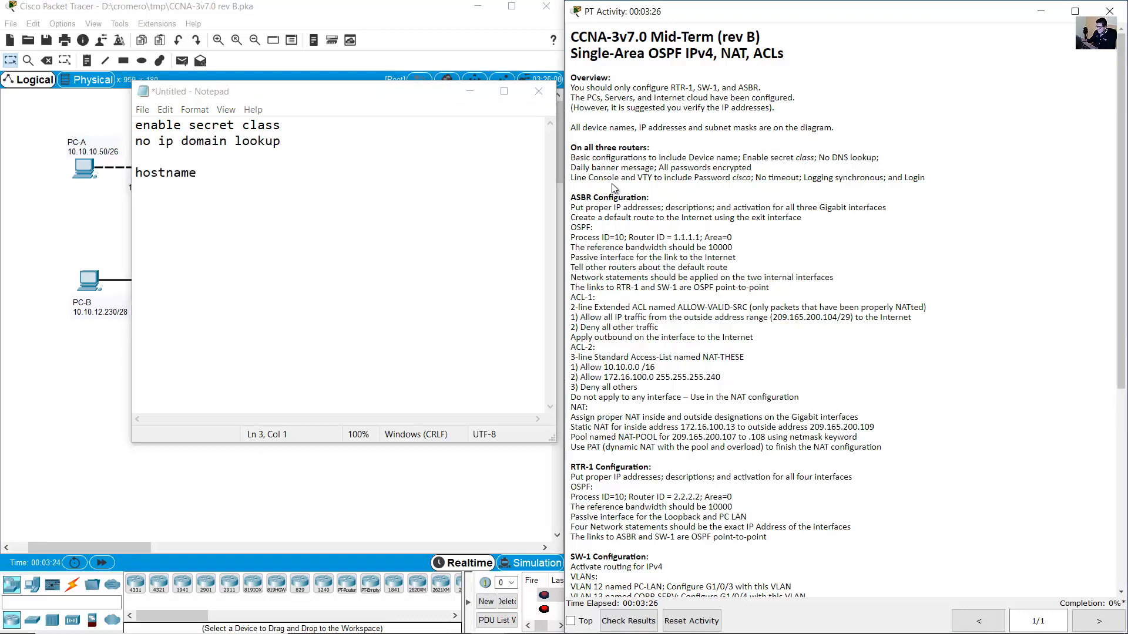
left_click_drag(576, 166, 653, 168)
left_click(274, 160)
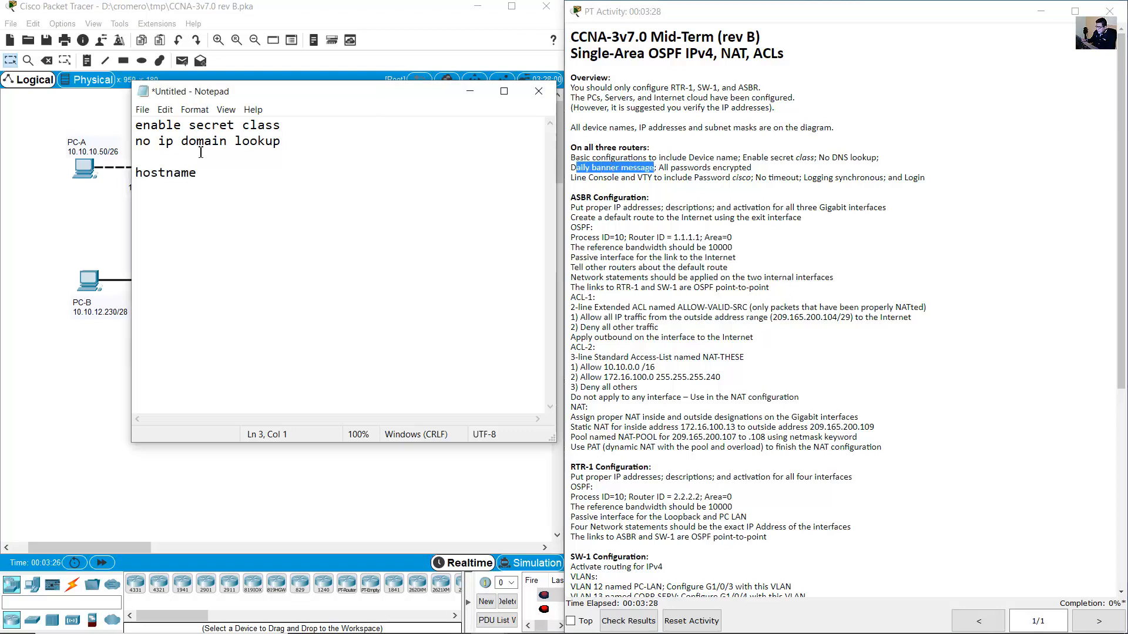
type("banner mo")
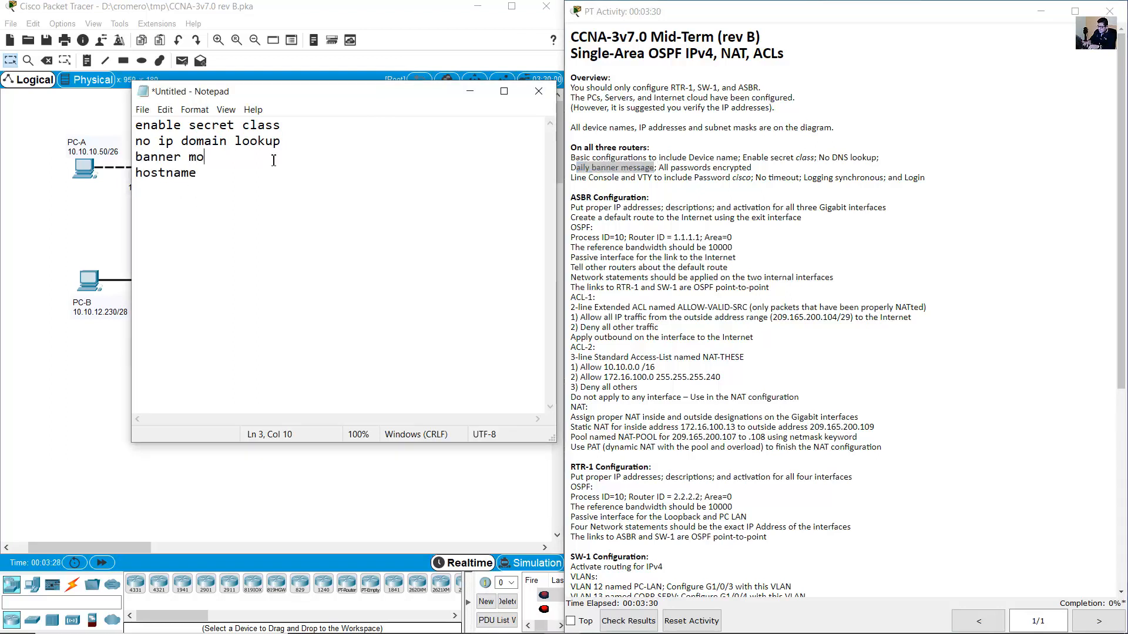
type("td ")
type("%%Un")
type("a")
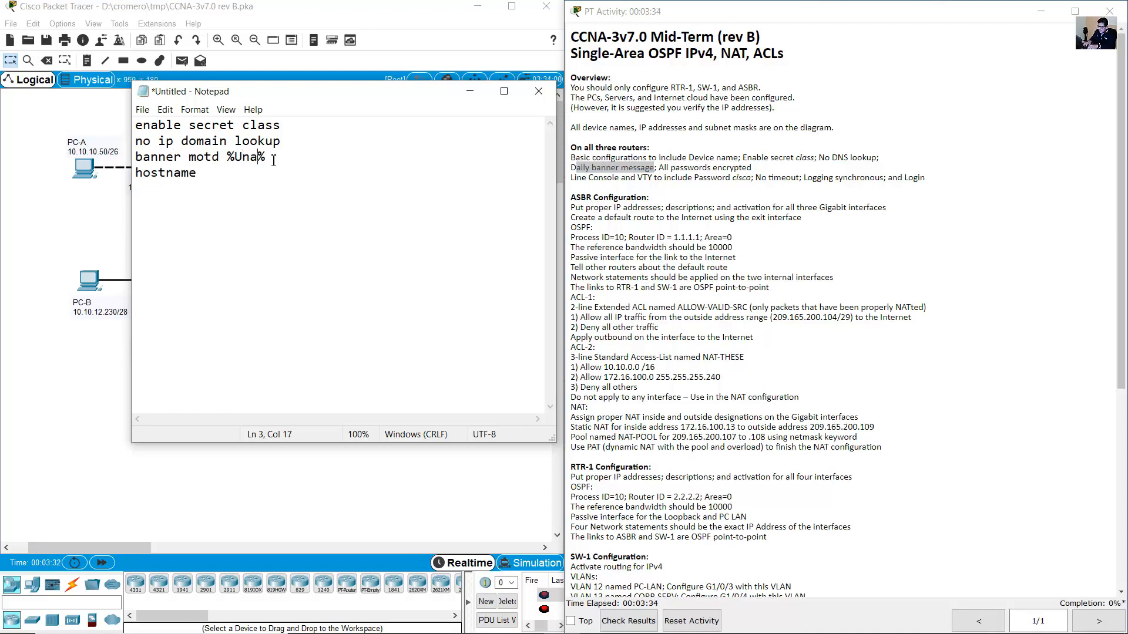
type("uthorized Acc")
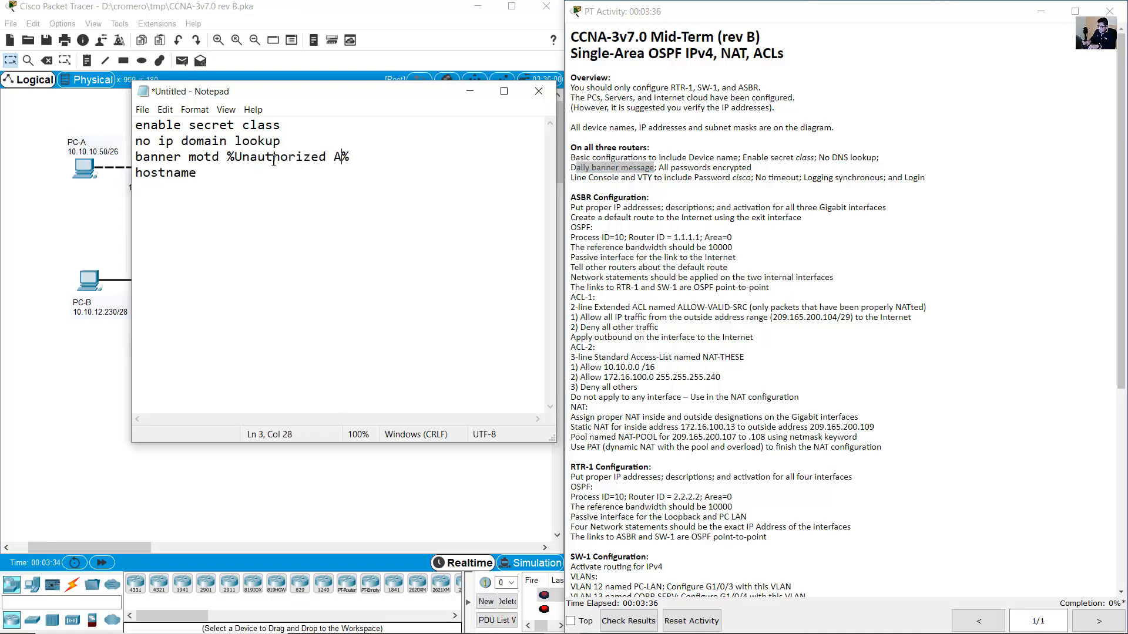
type("ess is Prohibited!")
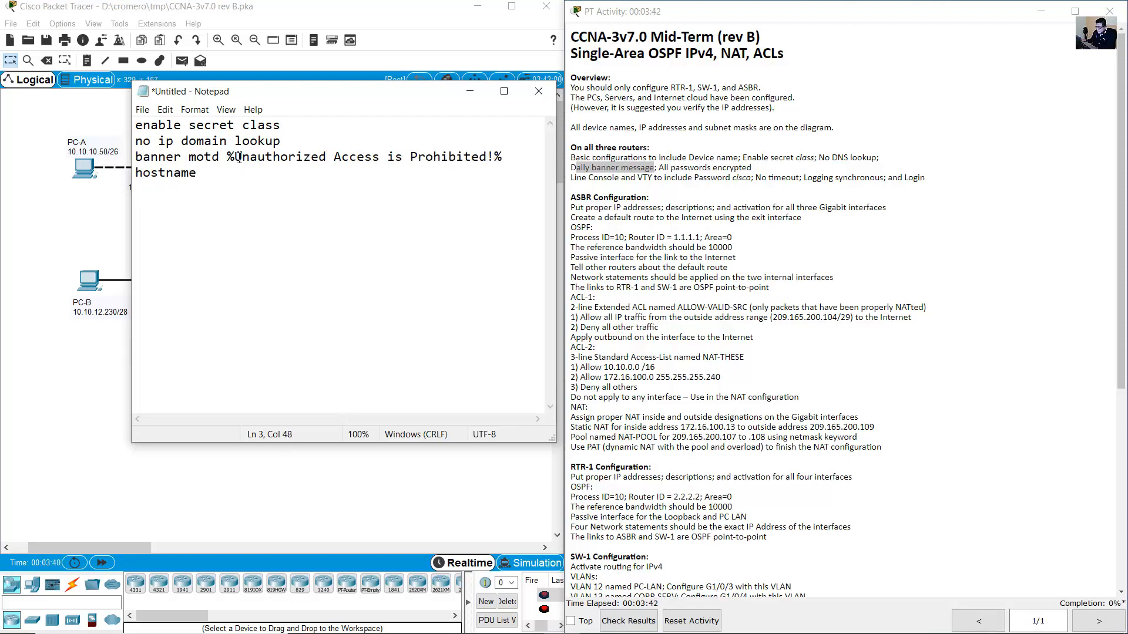
left_click_drag(239, 157, 452, 156)
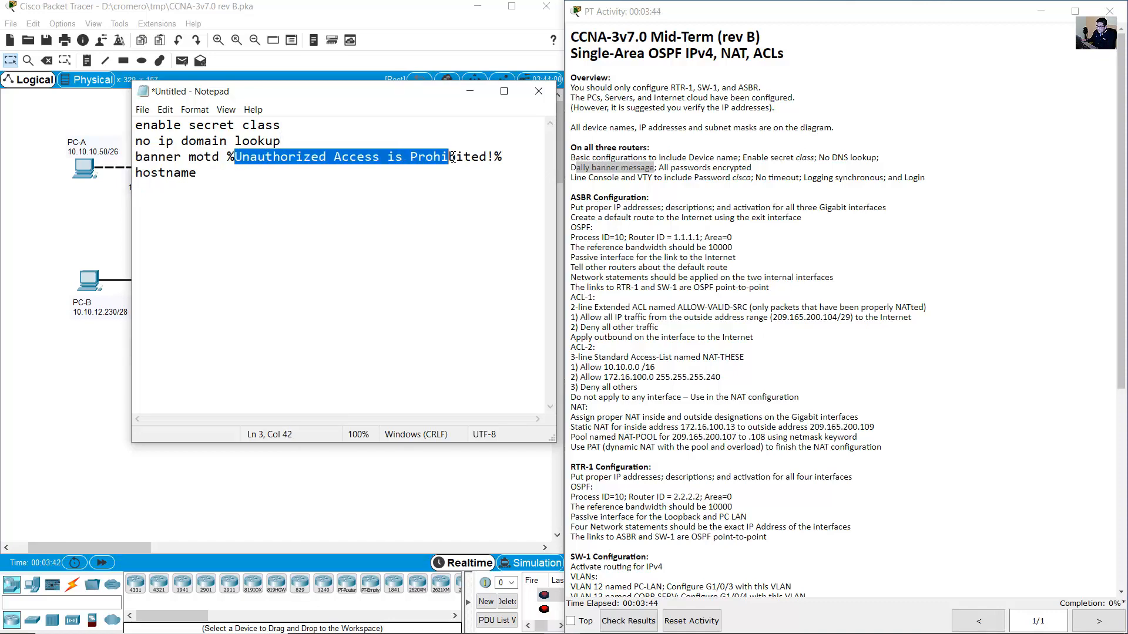
left_click(696, 171)
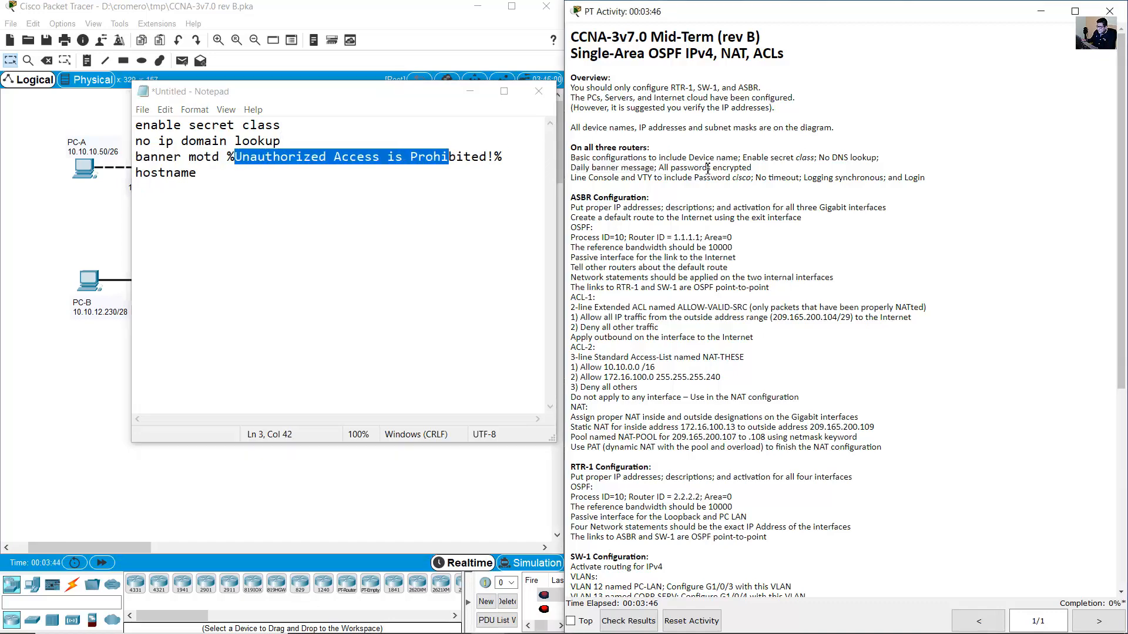
left_click_drag(657, 169, 766, 169)
left_click(520, 155)
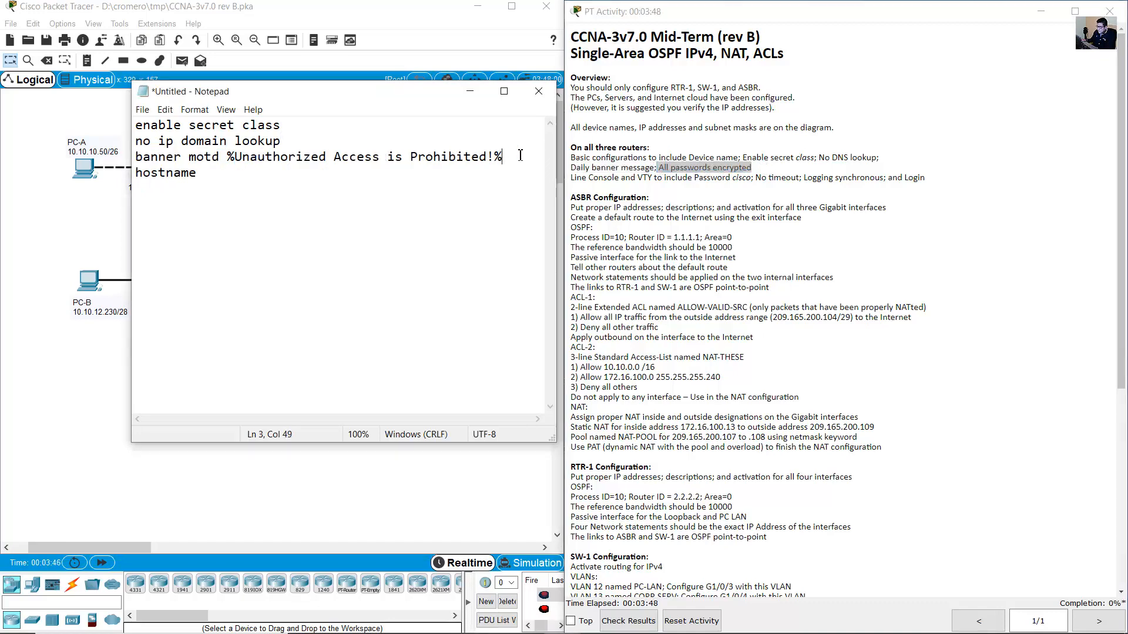
key("Return")
type("service pas")
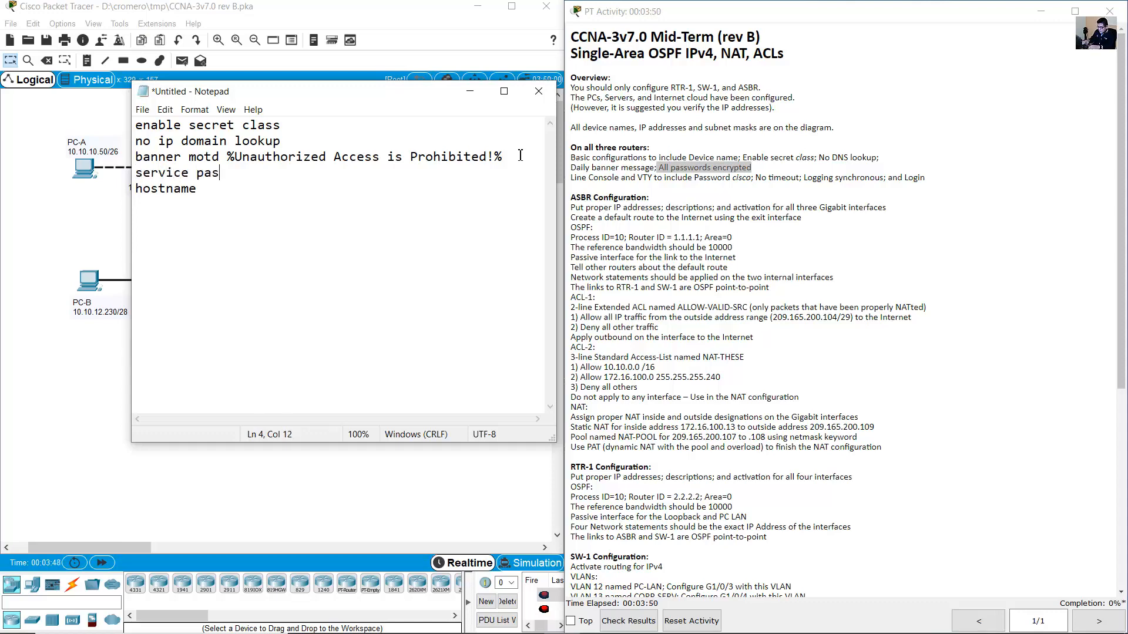
type("sword-encryption")
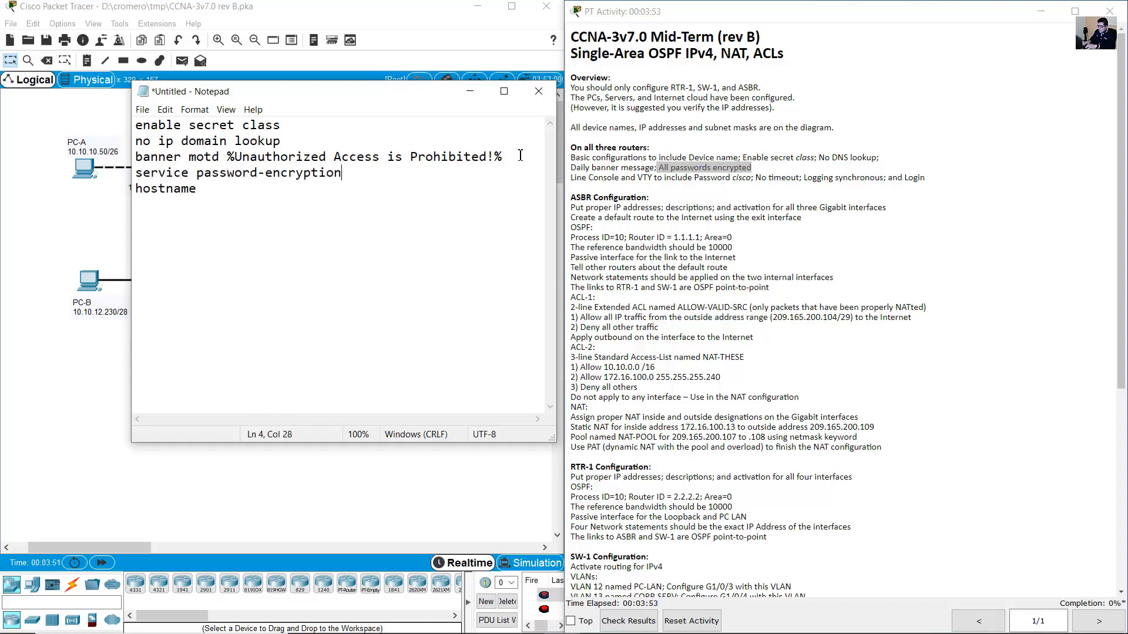
key("Return")
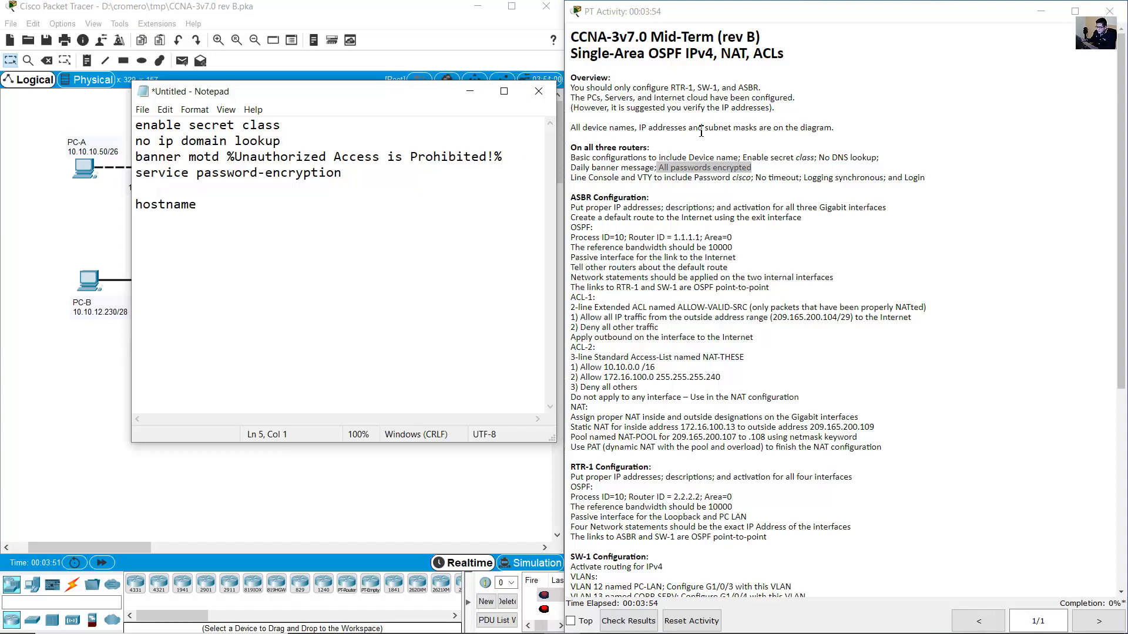
left_click(703, 213)
left_click_drag(587, 181, 681, 176)
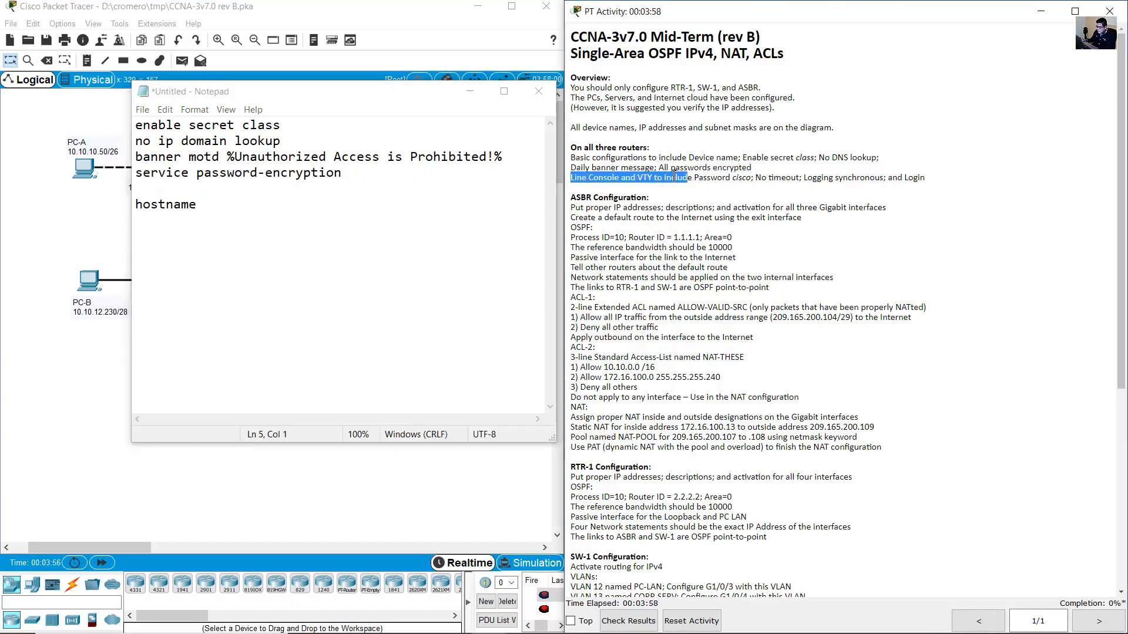
left_click(145, 186)
type("line c")
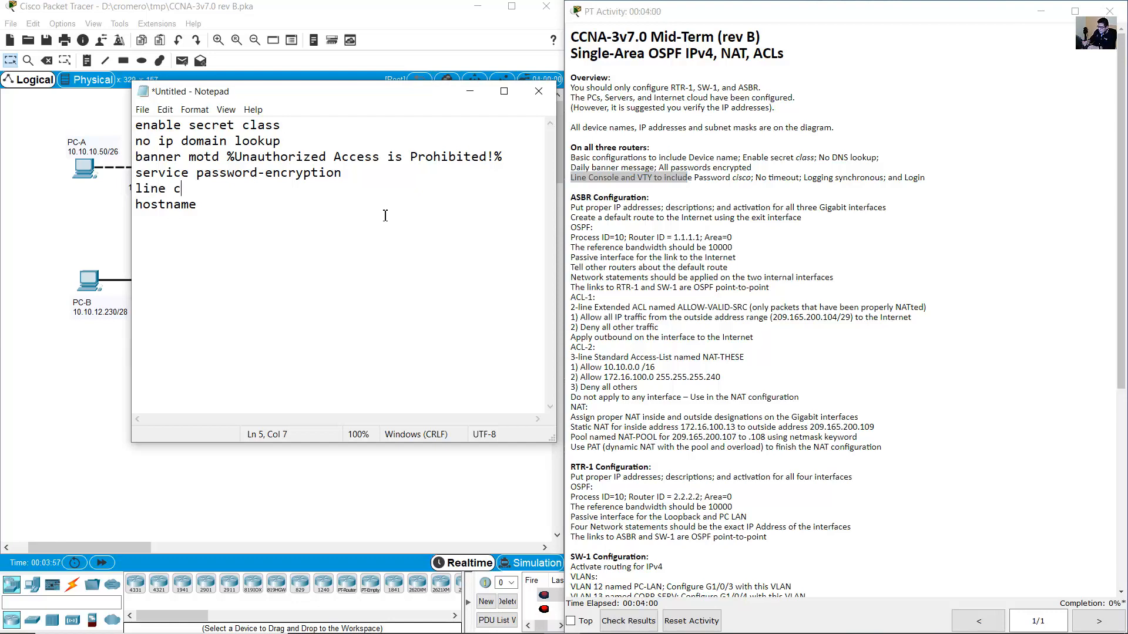
type("onsole 0")
key("Return")
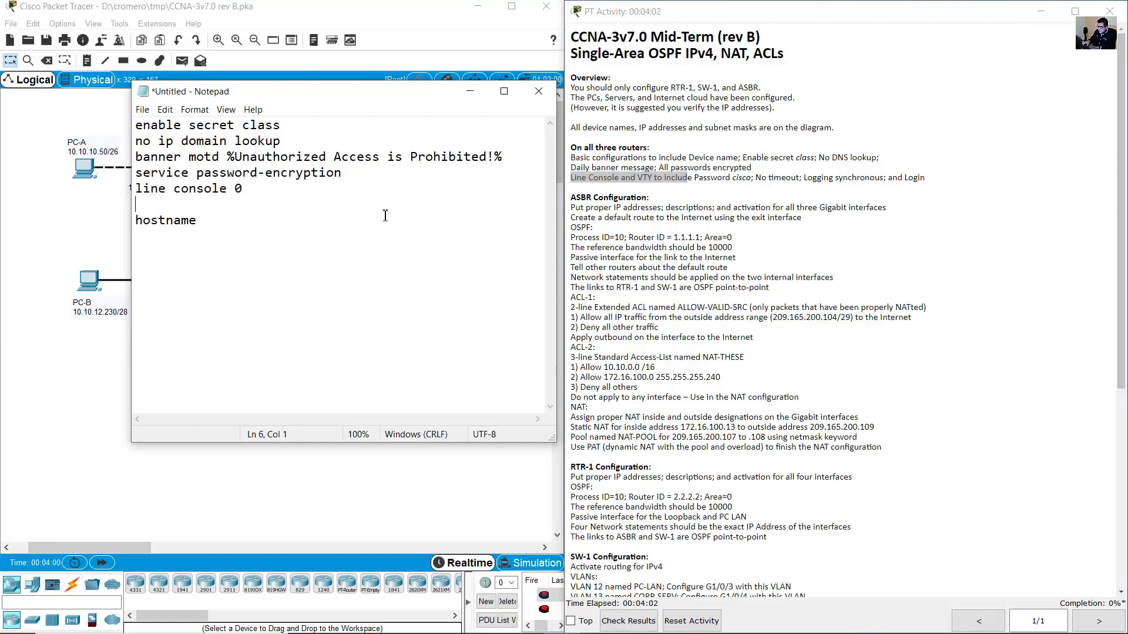
left_click(715, 178)
left_click_drag(767, 178, 693, 178)
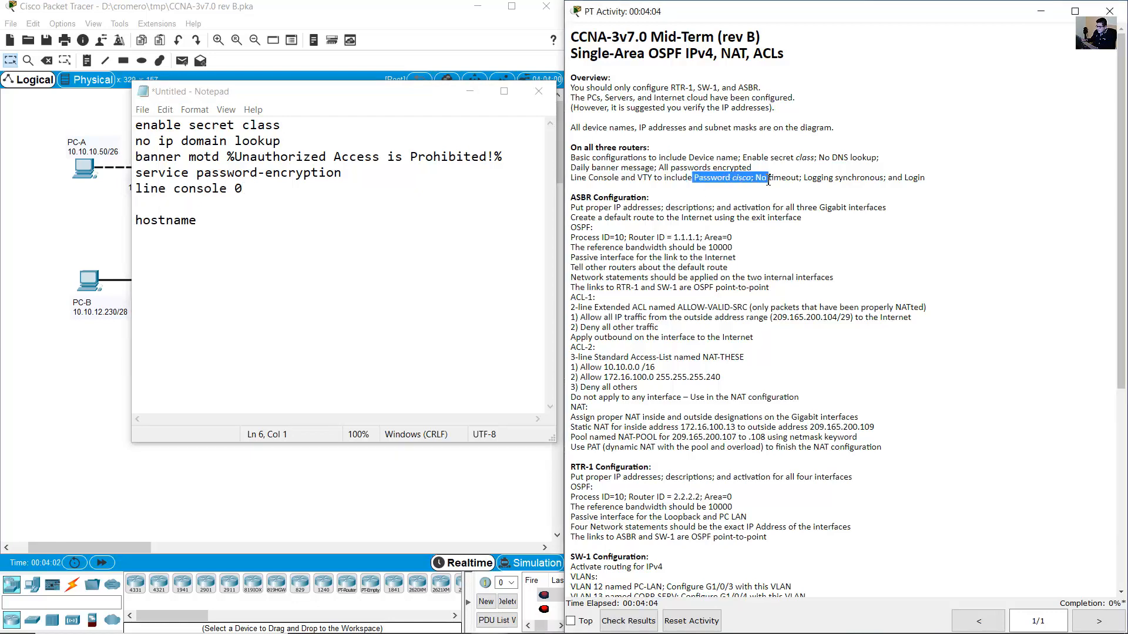
key("alt+Tab")
type("pass")
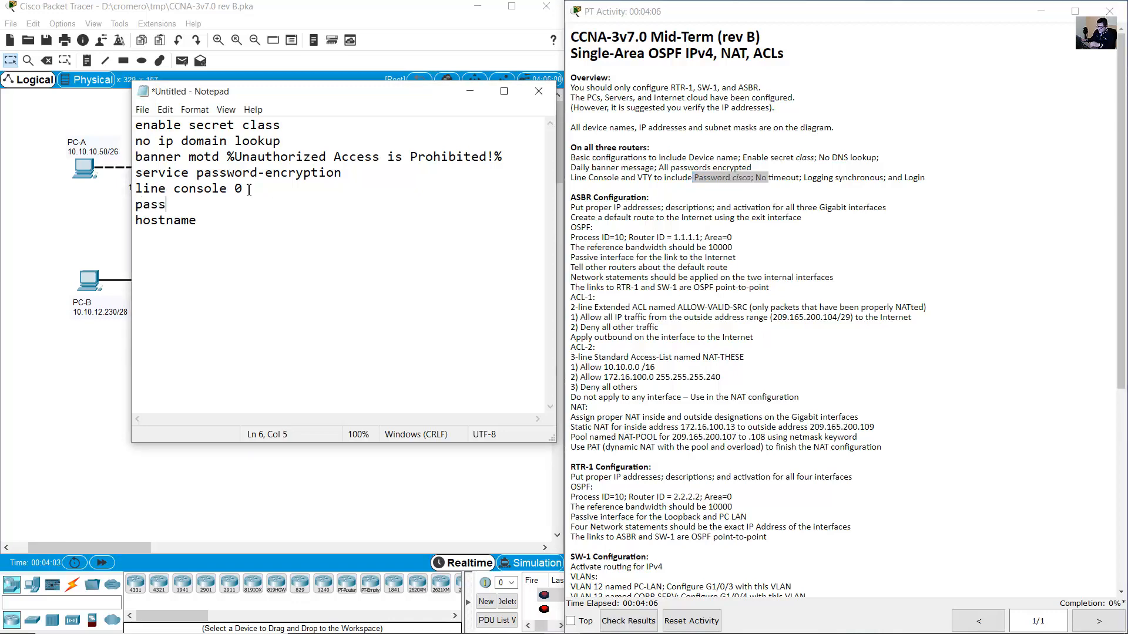
type("word cisco")
key("Return")
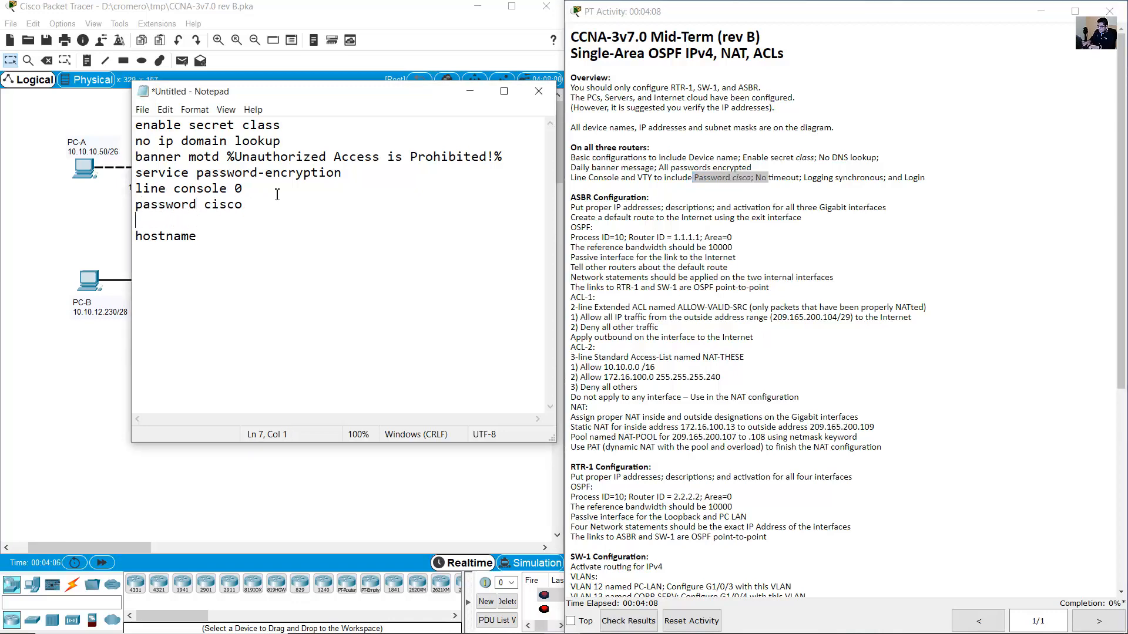
left_click(862, 180)
left_click_drag(754, 178, 796, 178)
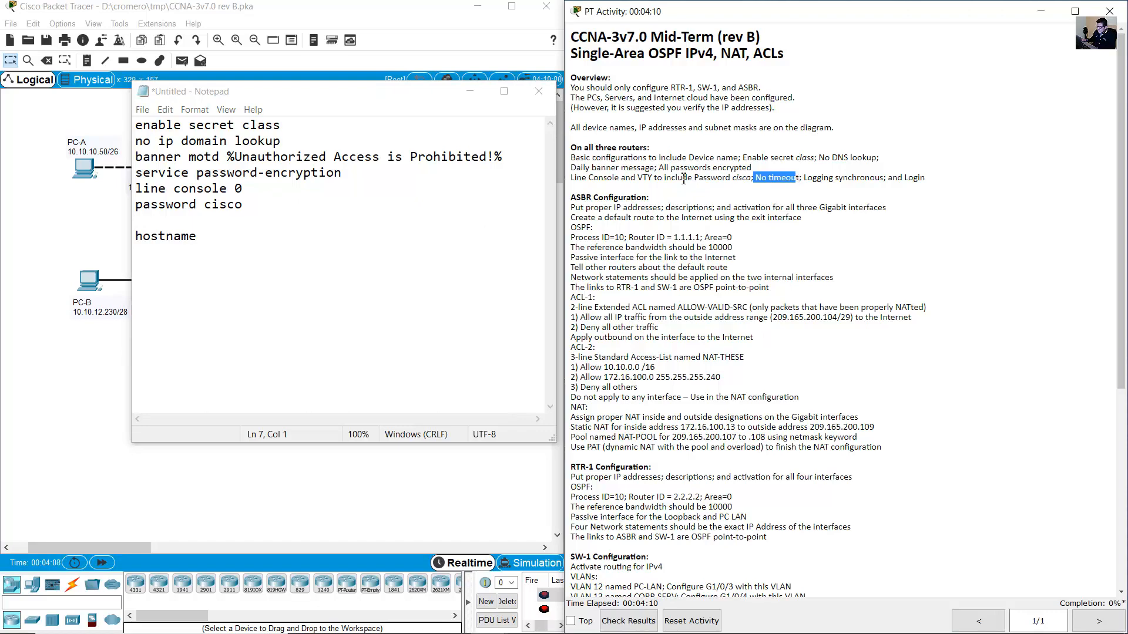
left_click(156, 212)
type("no exe")
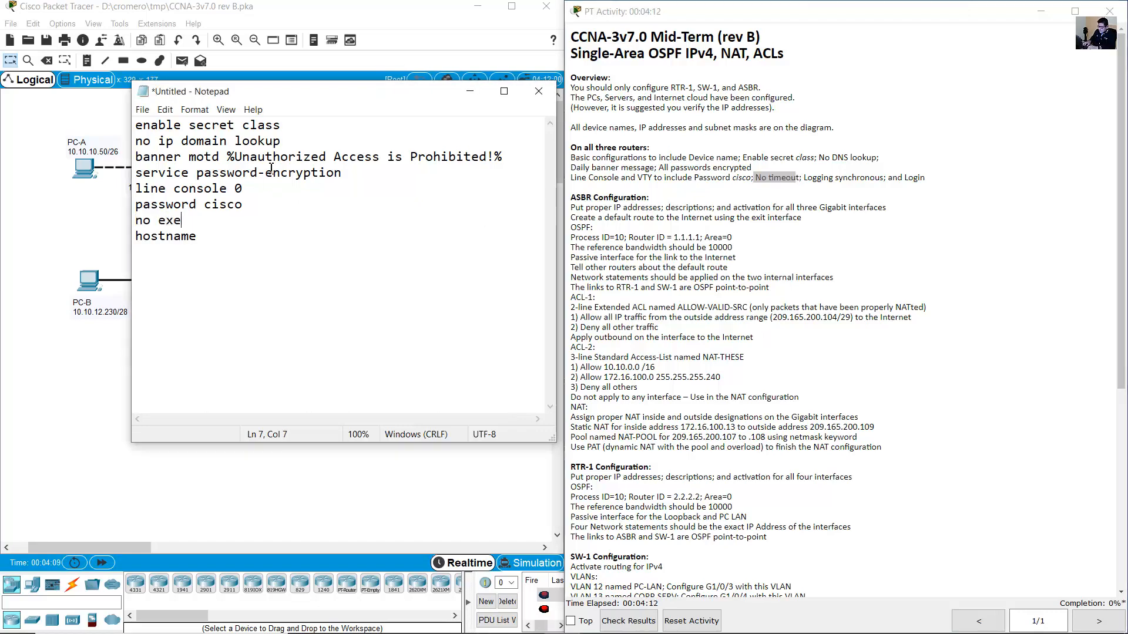
type("c-timeout")
key("Return")
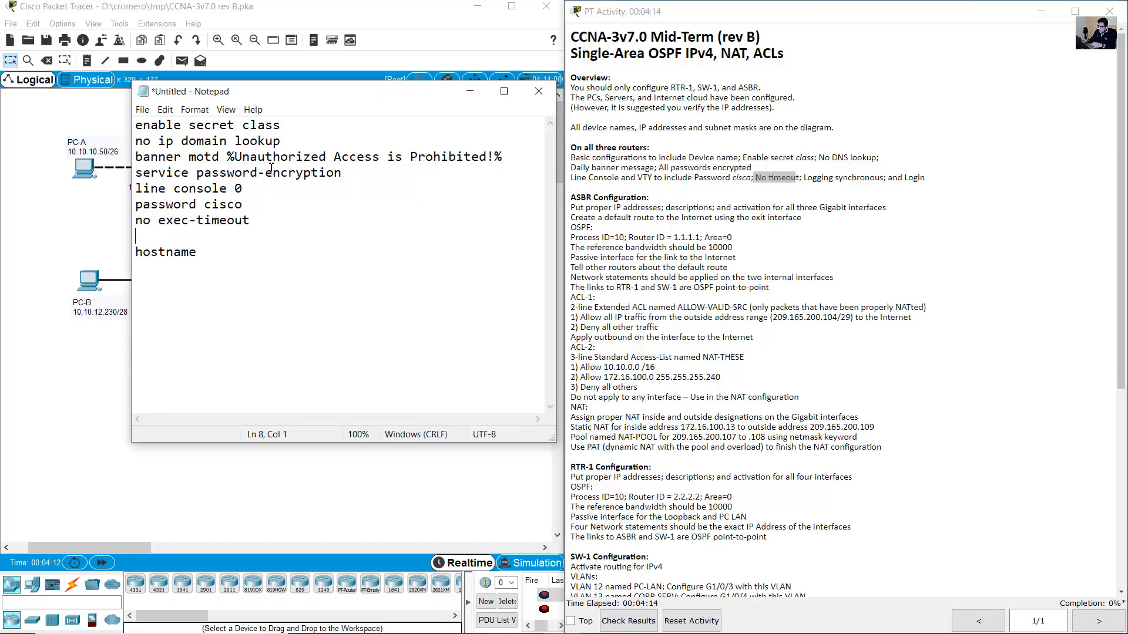
Add logging synchronous, login, and a line vty 0 15 line to the script.
left_click_drag(804, 177, 895, 183)
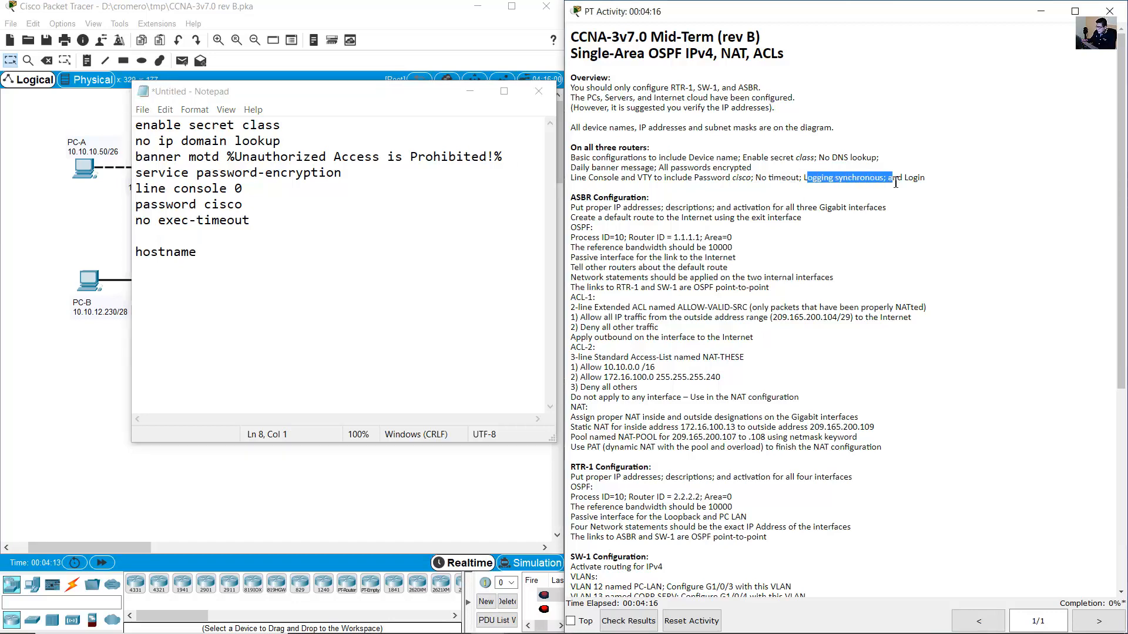
left_click_drag(298, 243, 364, 271)
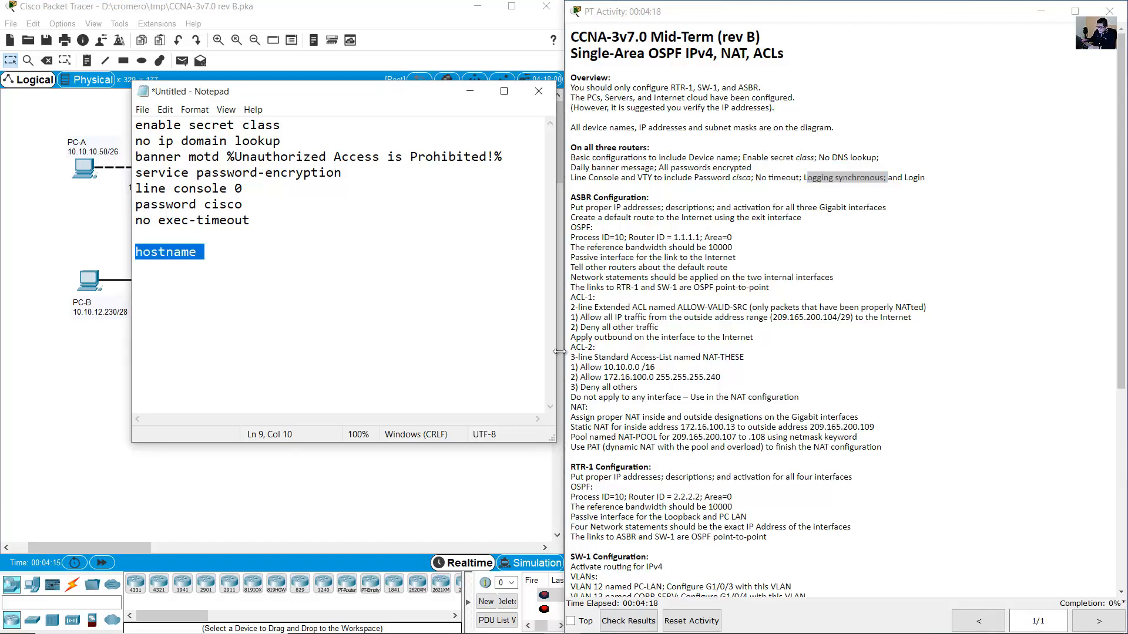
key("Up")
type("loggin")
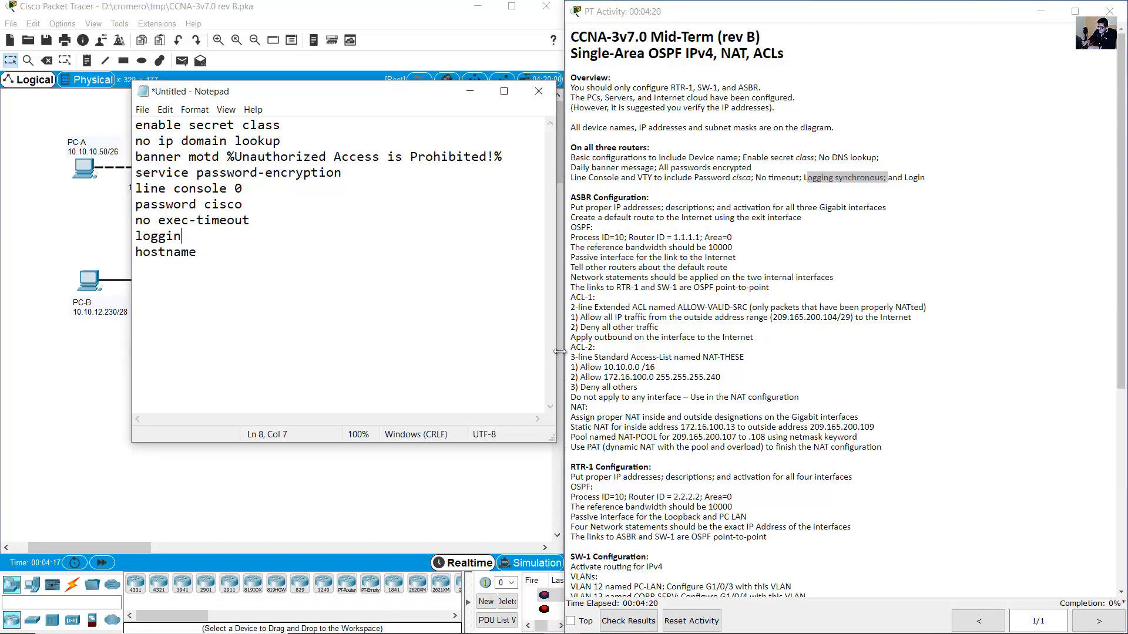
type("g synchronous")
key("Return")
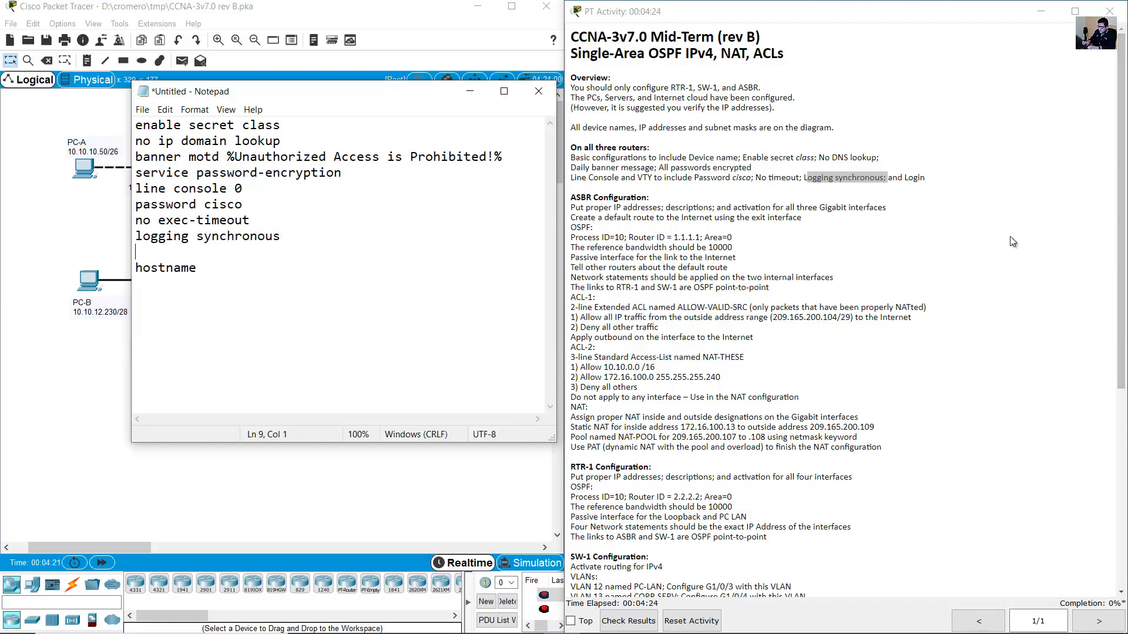
left_click(917, 177)
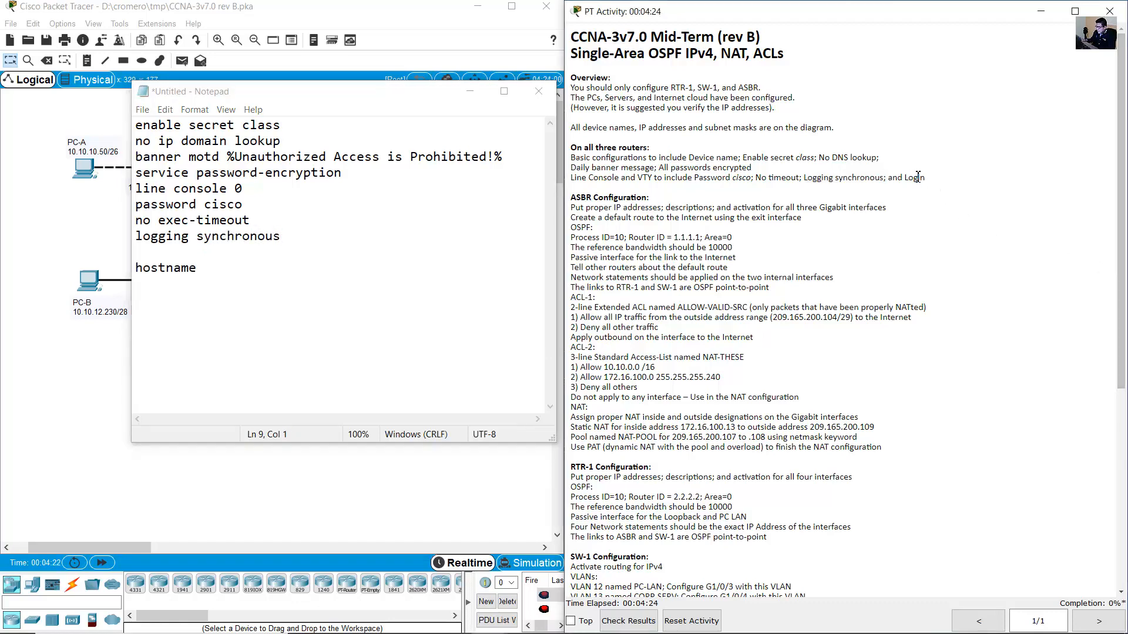
left_click(202, 259)
type("login")
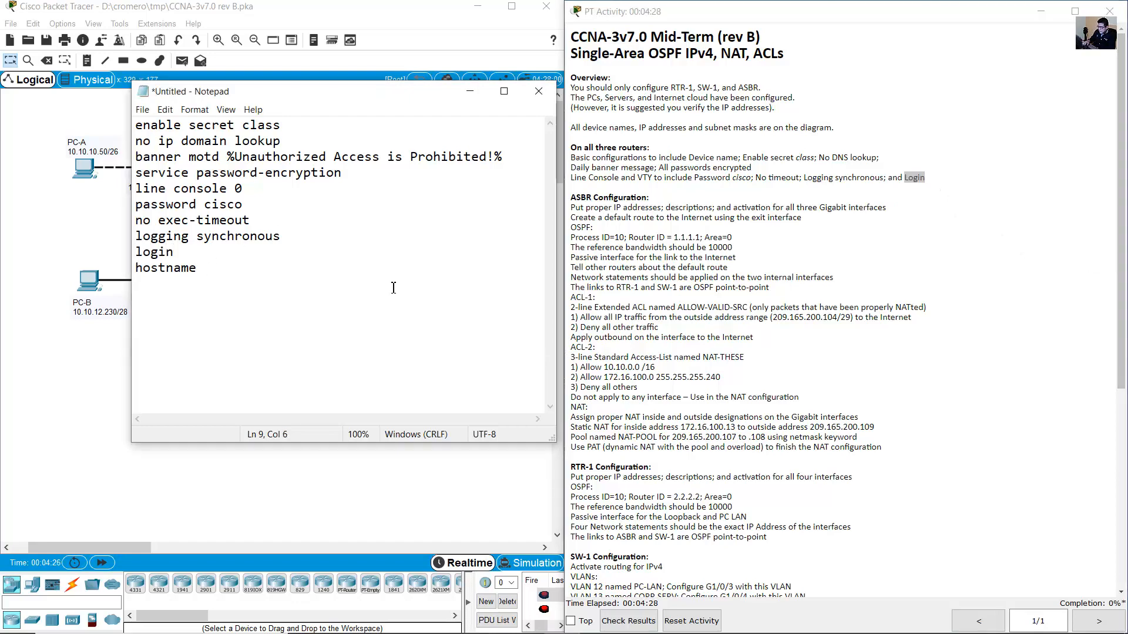
key("Return")
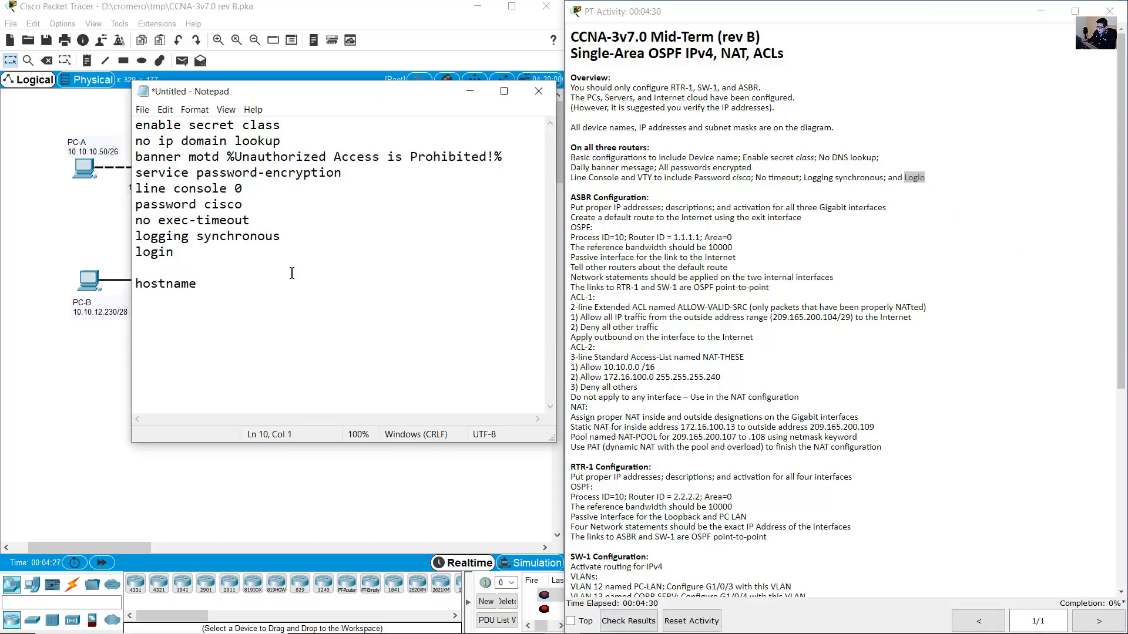
left_click_drag(636, 177, 665, 177)
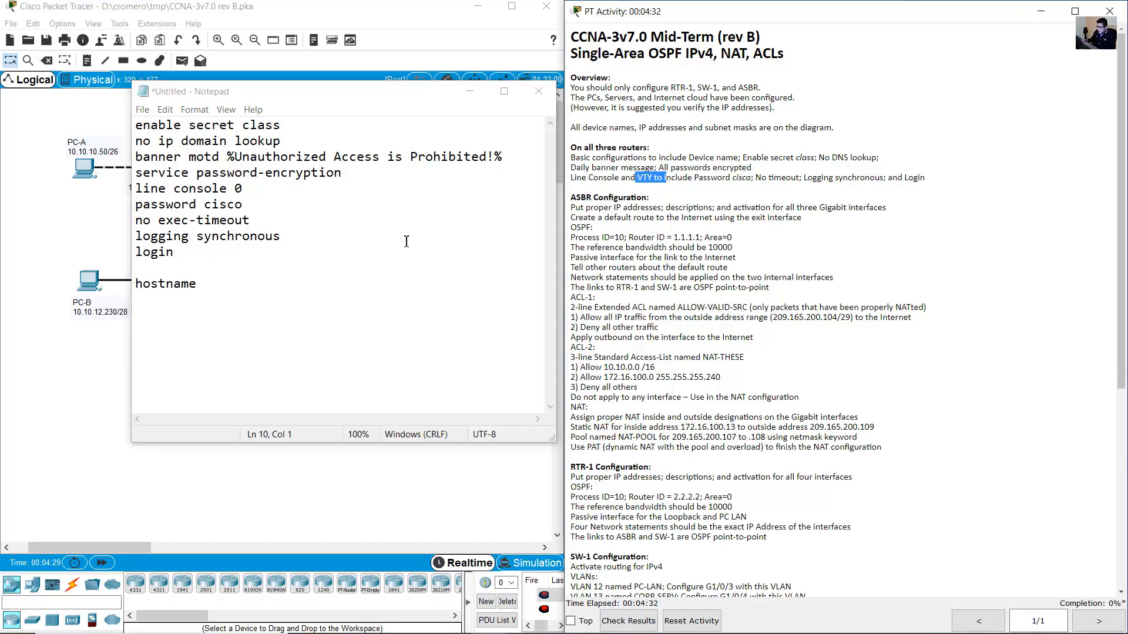
left_click(201, 272)
type("len")
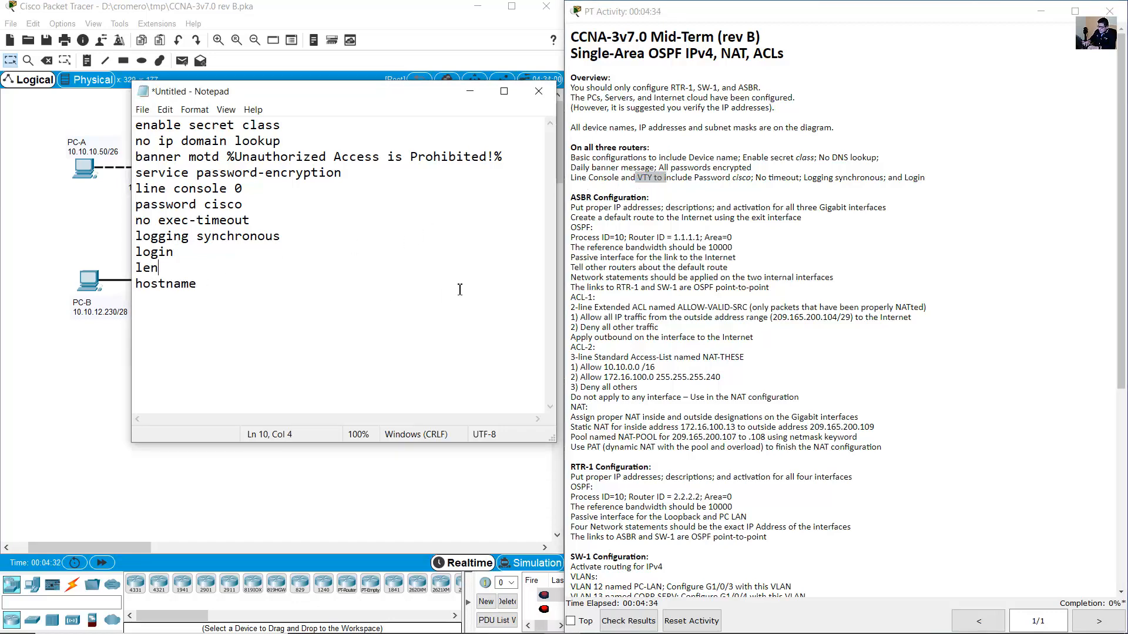
type("ine vty 0 15")
key("Return")
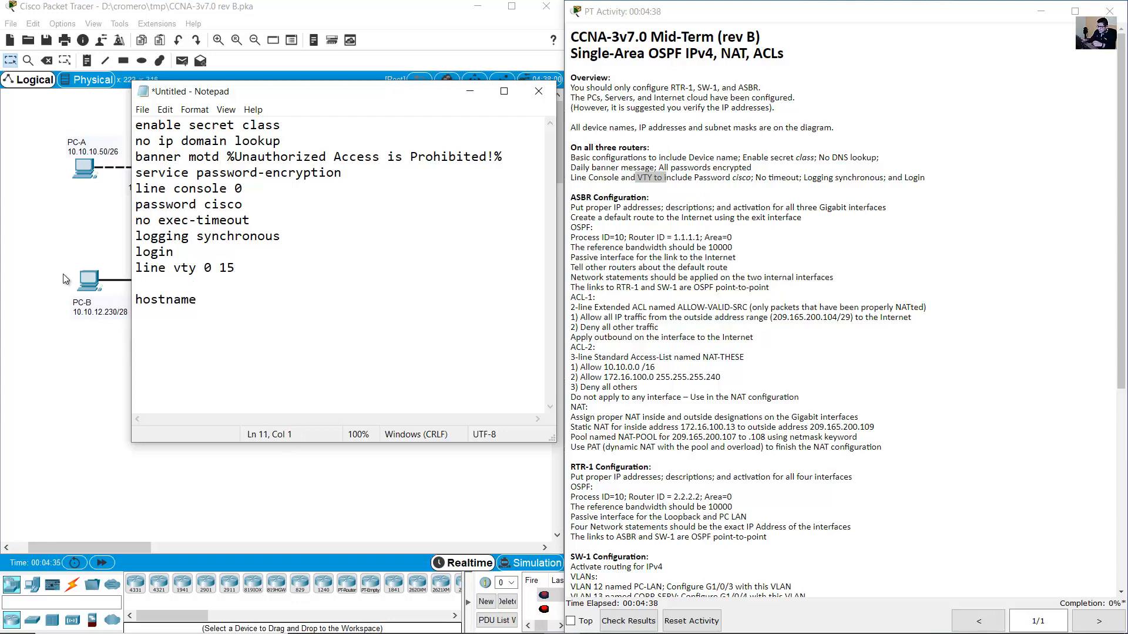
Copy the four console settings under line vty 0 15 and move Notepad aside.
left_click_drag(135, 204, 195, 247)
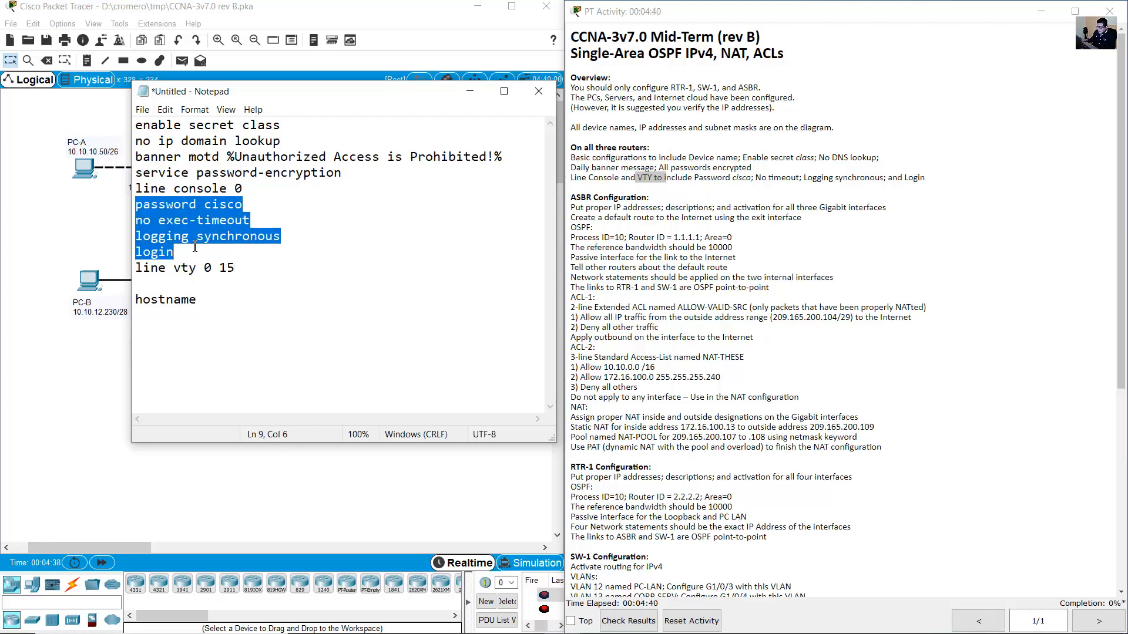
right_click(186, 229)
left_click(225, 271)
right_click(154, 286)
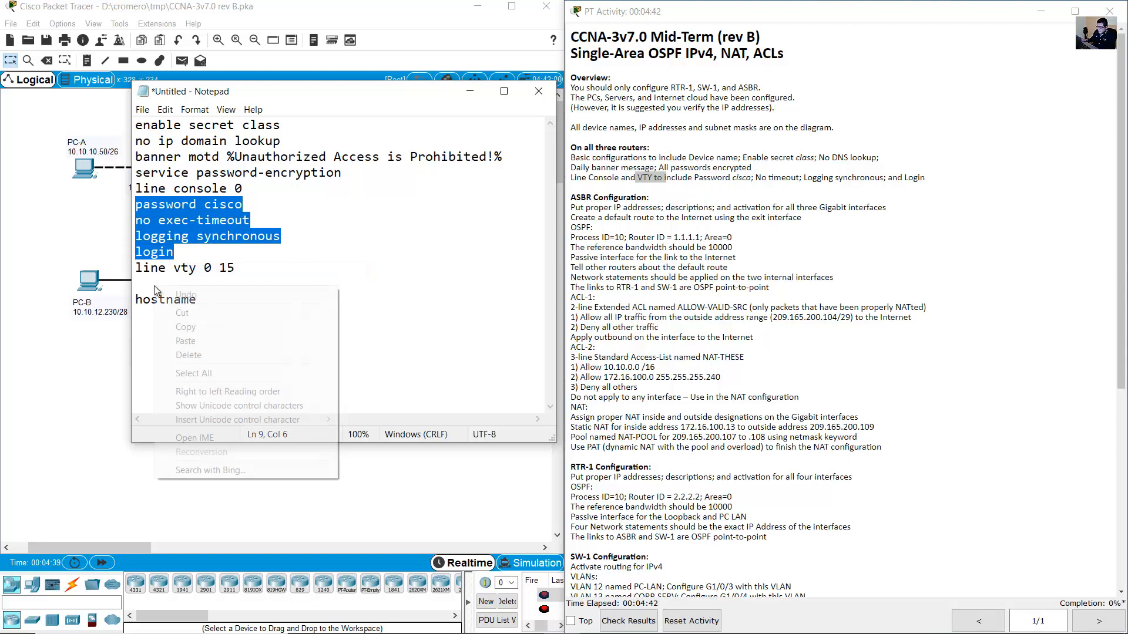
left_click(138, 288)
right_click(138, 287)
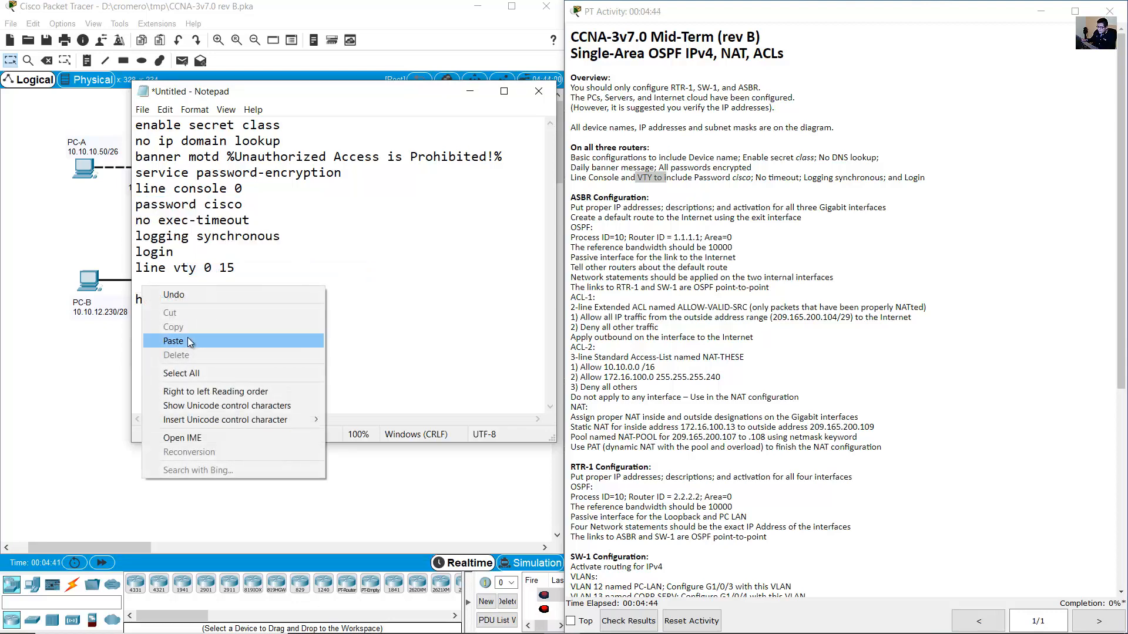
left_click(188, 339)
left_click_drag(143, 283, 235, 333)
left_click(226, 350)
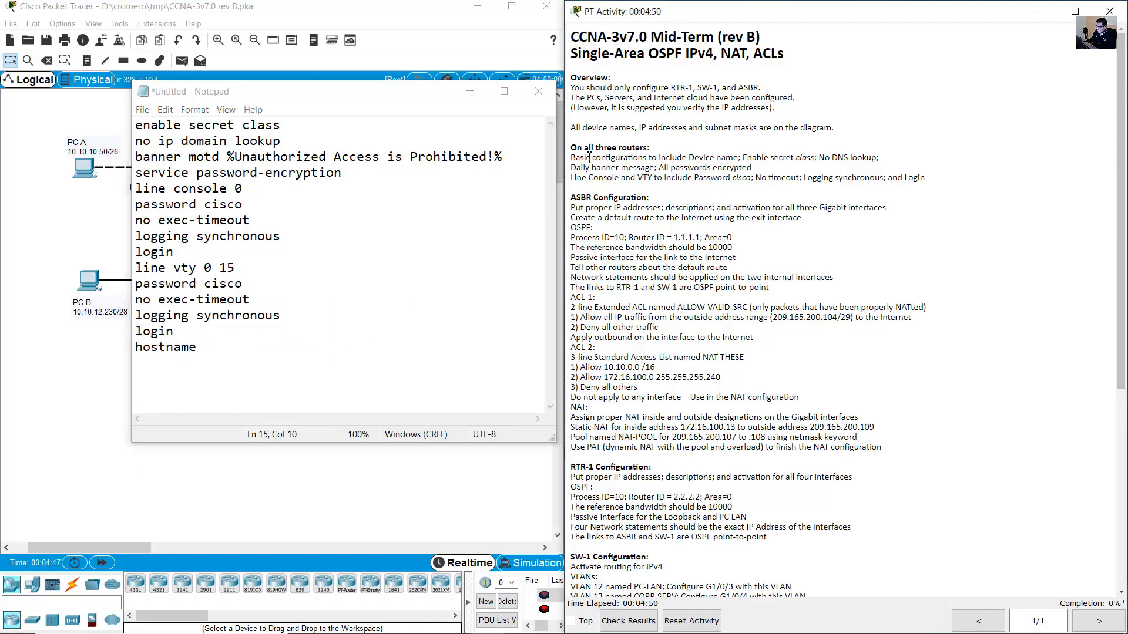
left_click_drag(577, 148, 927, 183)
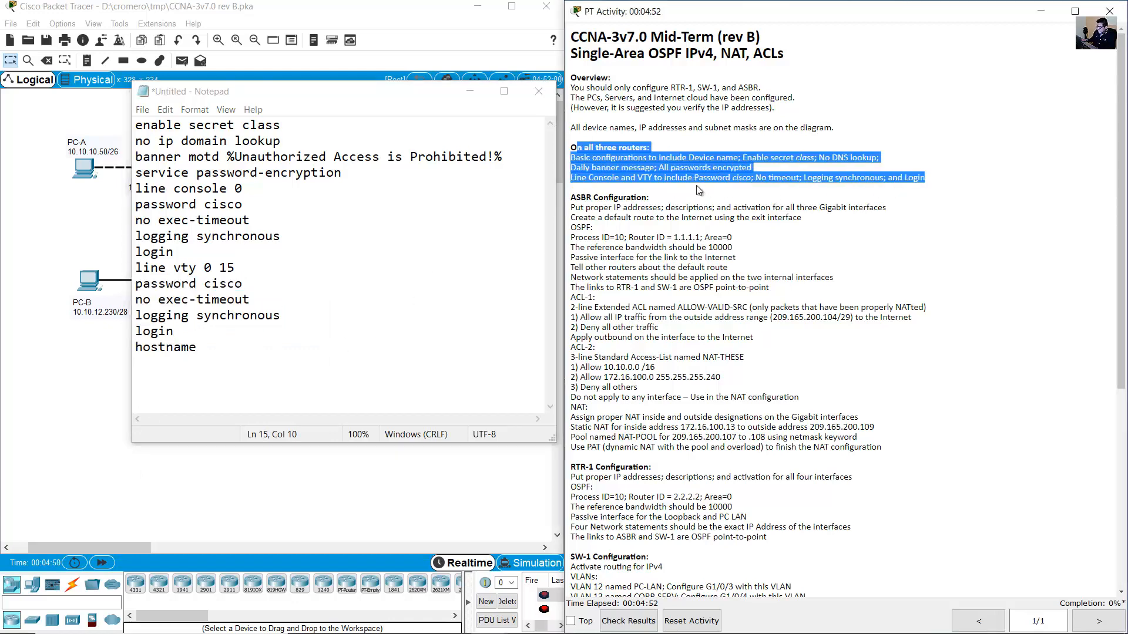
left_click_drag(282, 94, 736, 79)
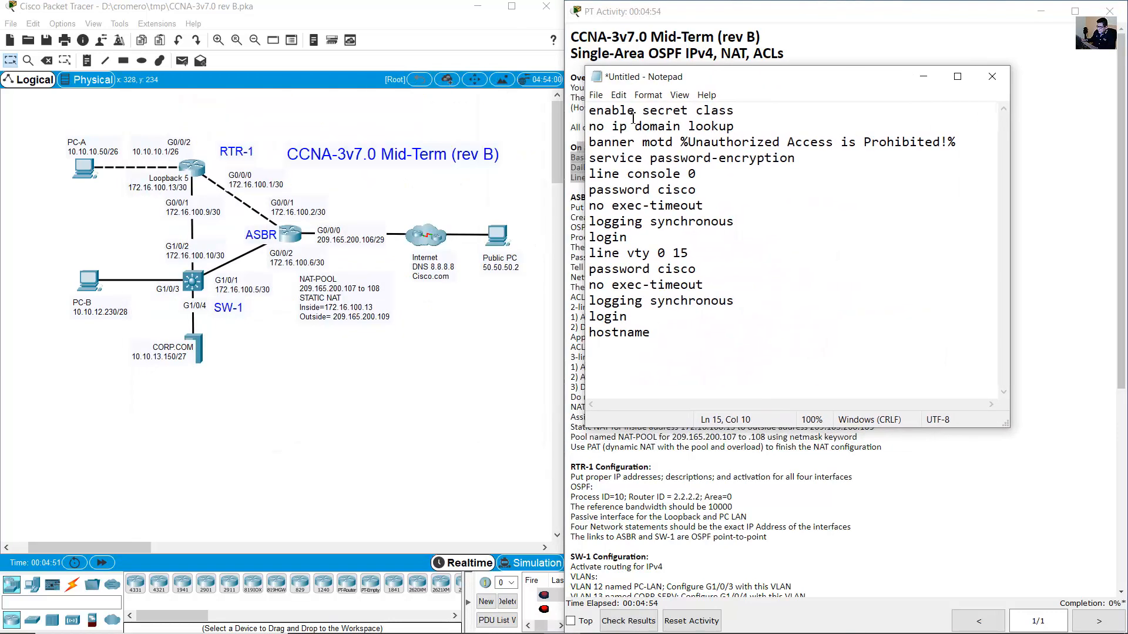
Open RTR-1's CLI and enter global configuration mode with en and conf term.
left_click_drag(174, 115, 225, 180)
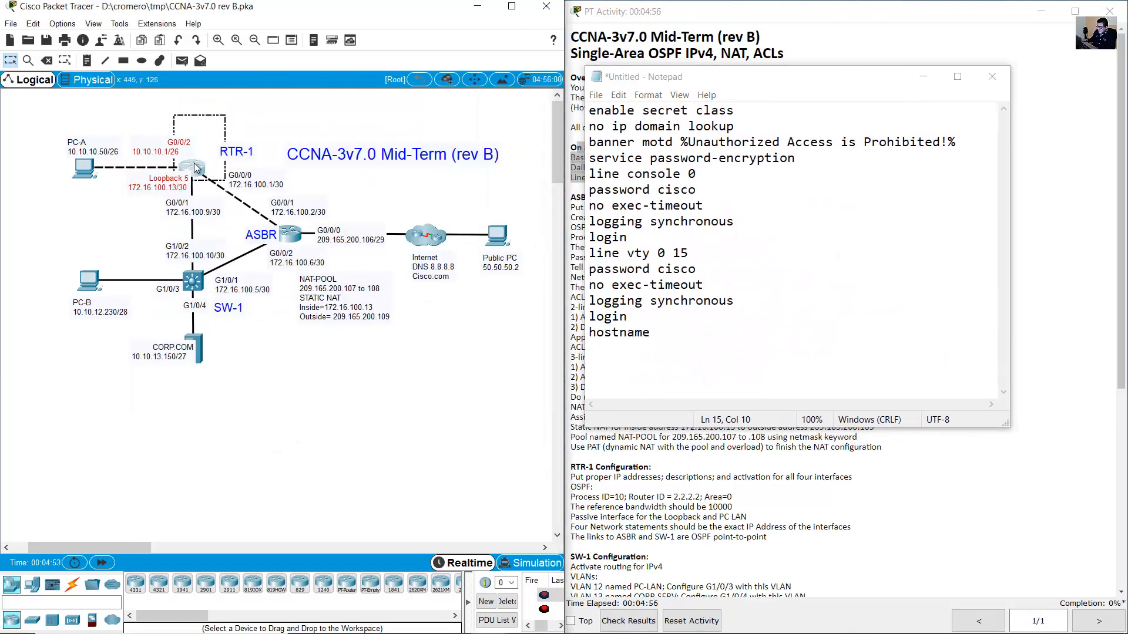
left_click(197, 168)
left_click_drag(460, 146, 80, 294)
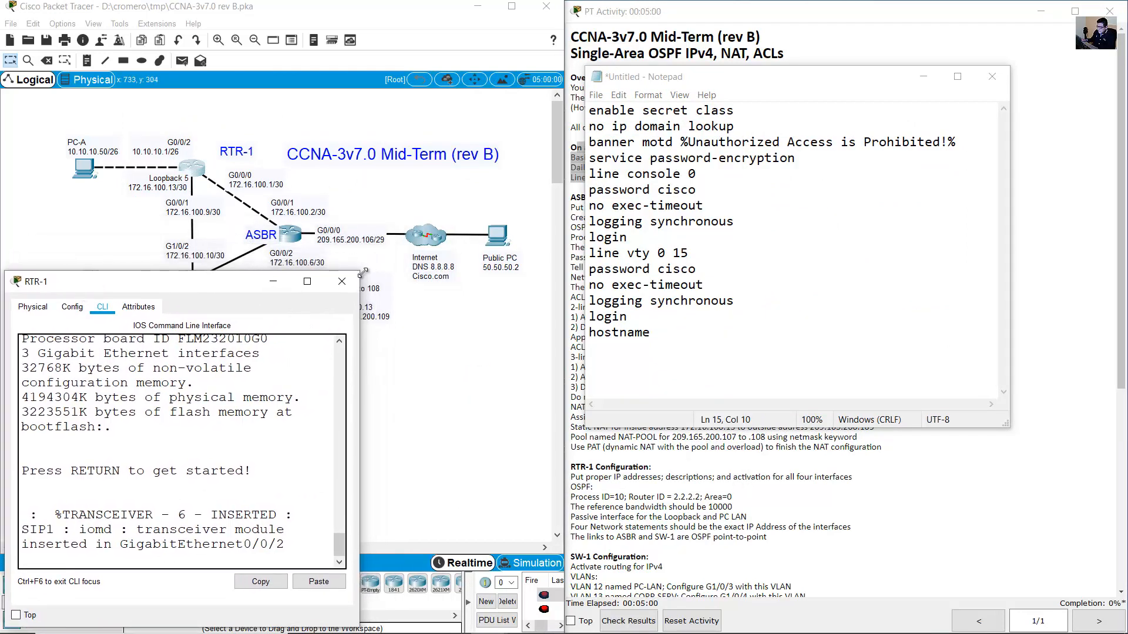
left_click_drag(360, 271, 584, 269)
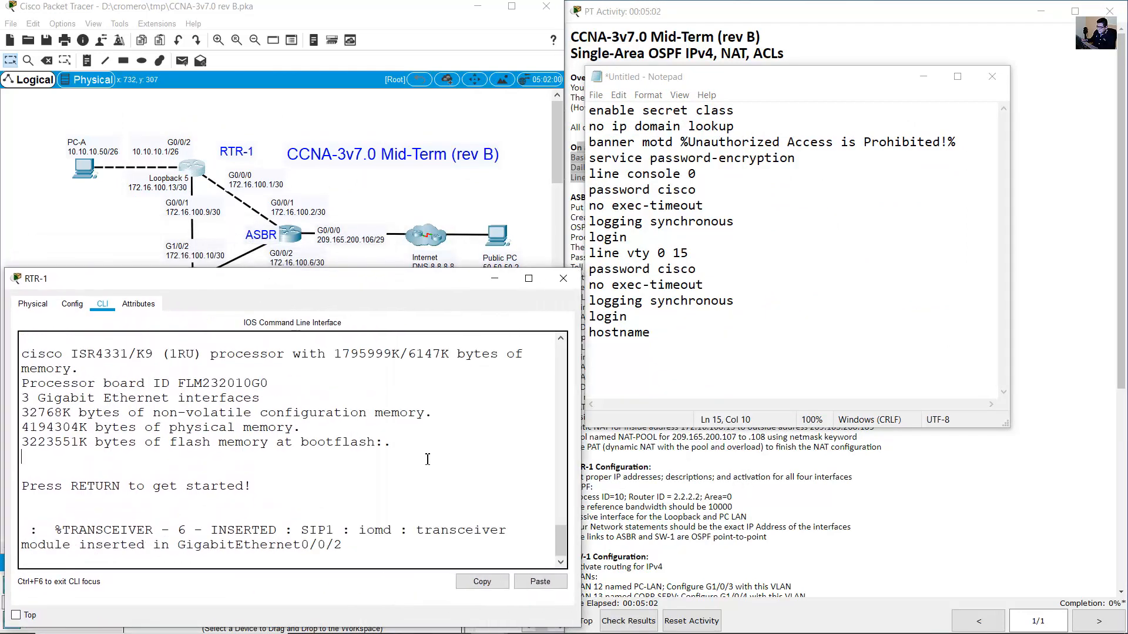
key("Return")
type("en")
key("Return")
type("conf ter")
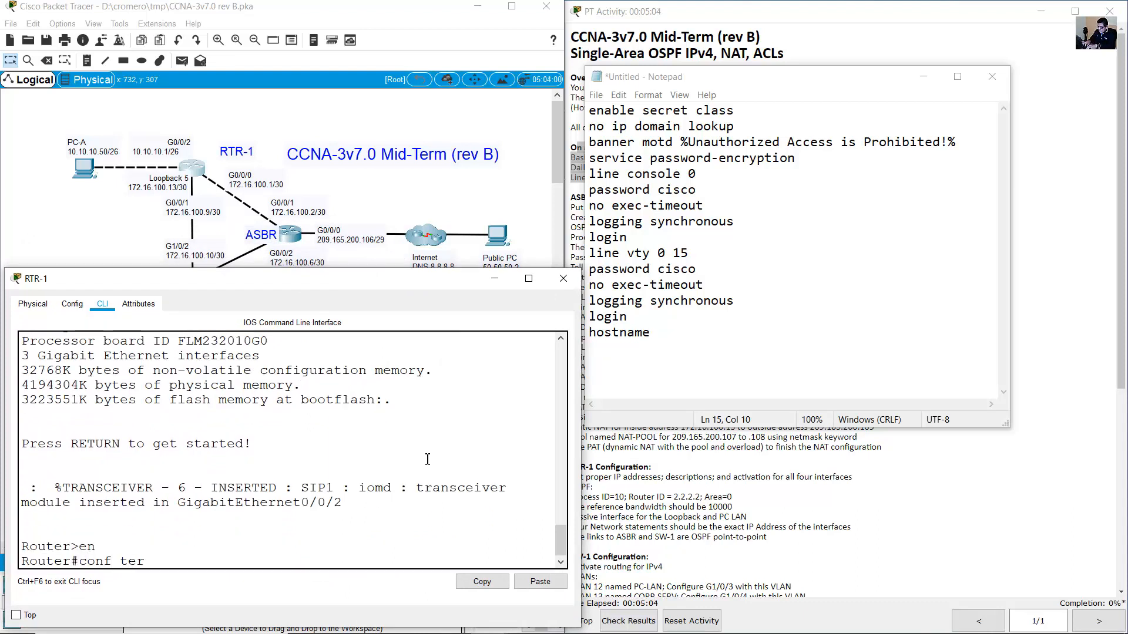
type("m")
key("Return")
Copy the whole Notepad config script and paste it into the RTR-1 console.
left_click(760, 329)
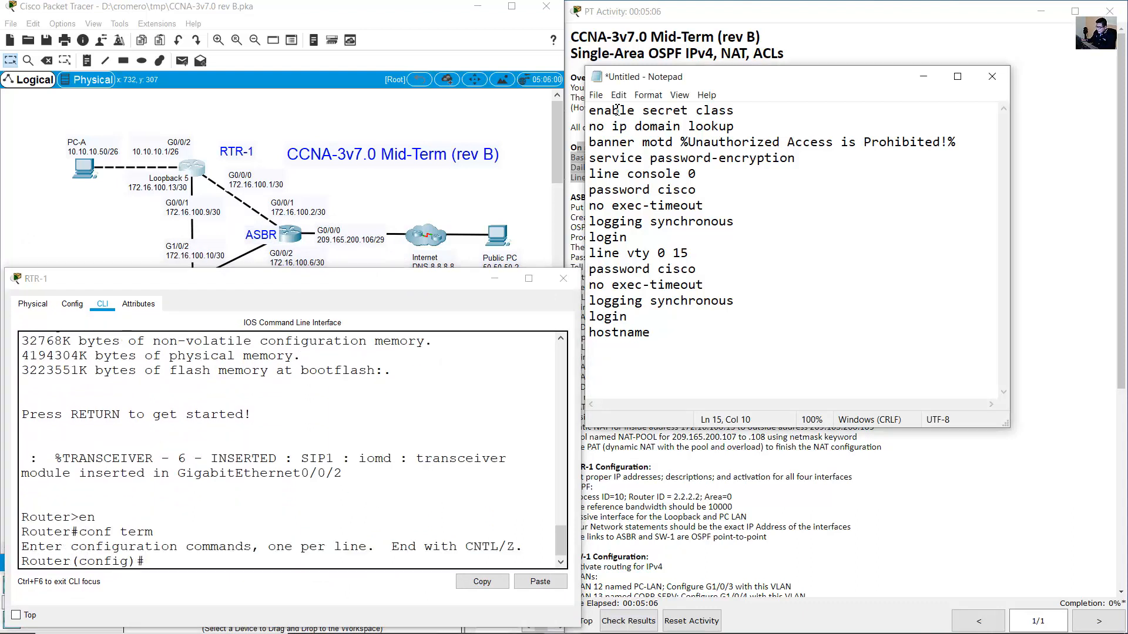
left_click_drag(145, 563, 2, 550)
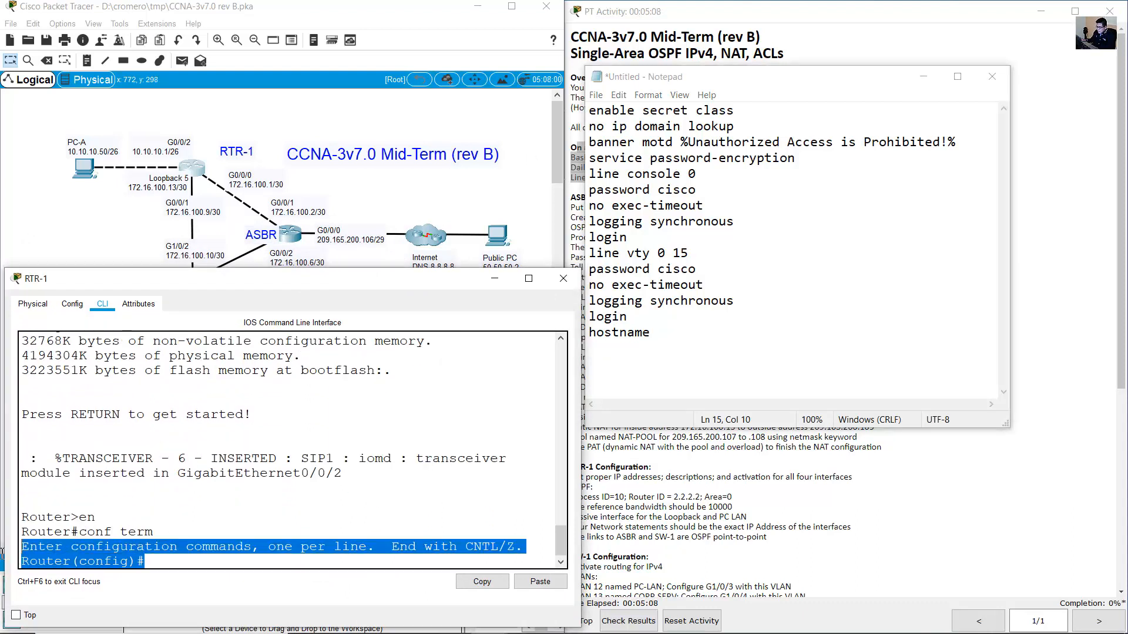
left_click(688, 174)
left_click_drag(589, 111, 661, 332)
right_click(677, 147)
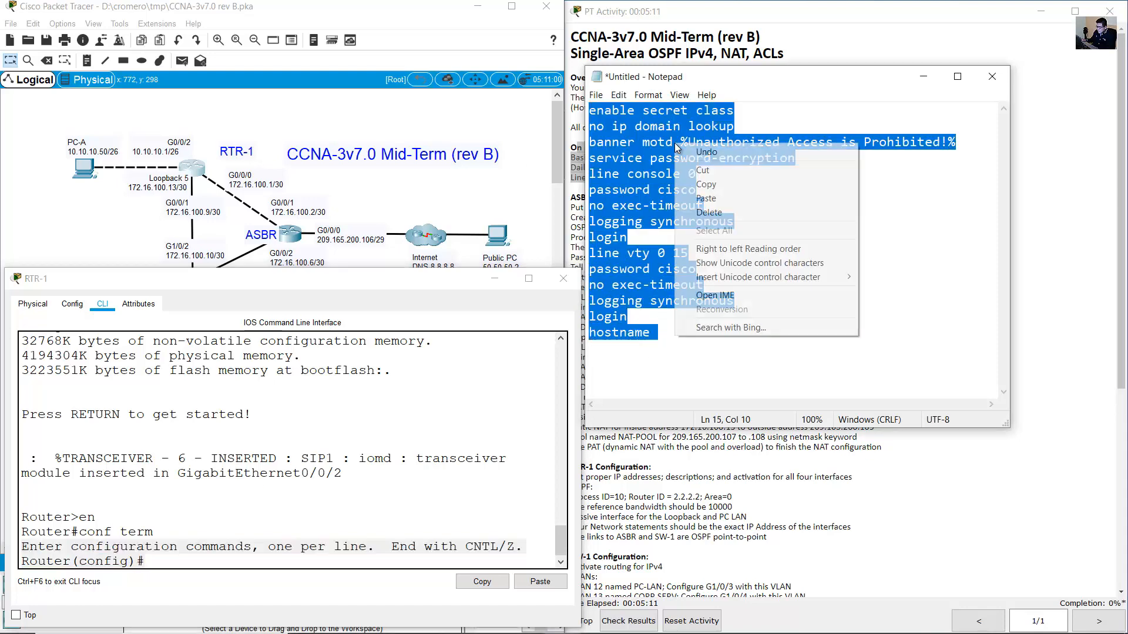
left_click(728, 185)
left_click(249, 509)
right_click(249, 508)
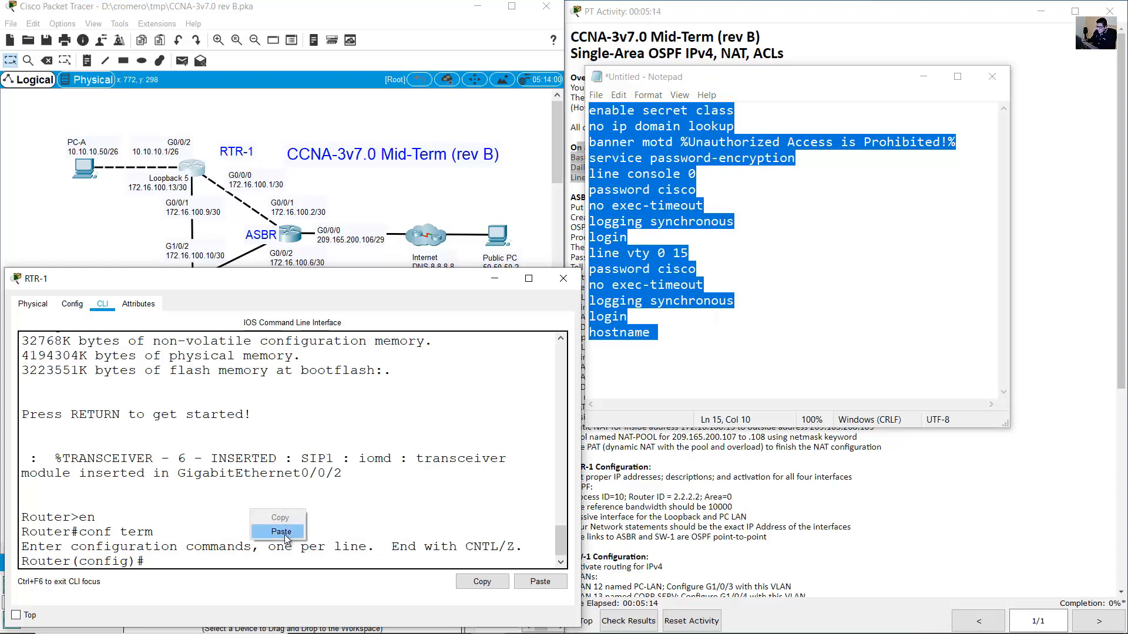
left_click(276, 529)
Complete the hostname command as RTR-1 and apply it.
left_click_drag(144, 357, 311, 519)
left_click(289, 470)
scroll(289, 470, "up", 1)
scroll(300, 533, "down", 1)
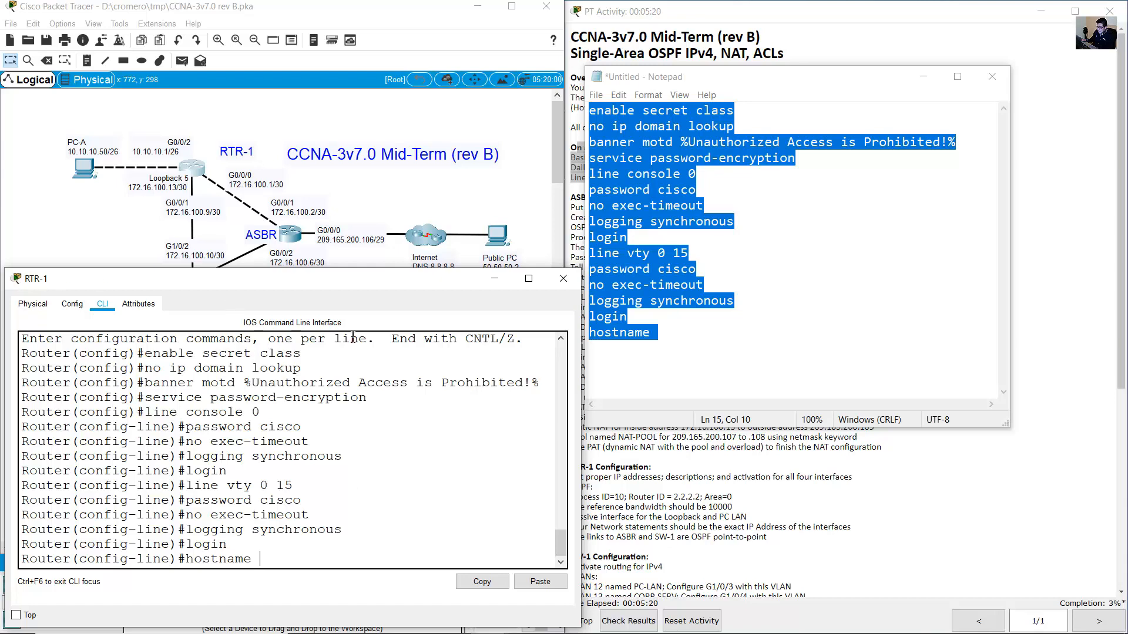
type("R-1")
key("Return")
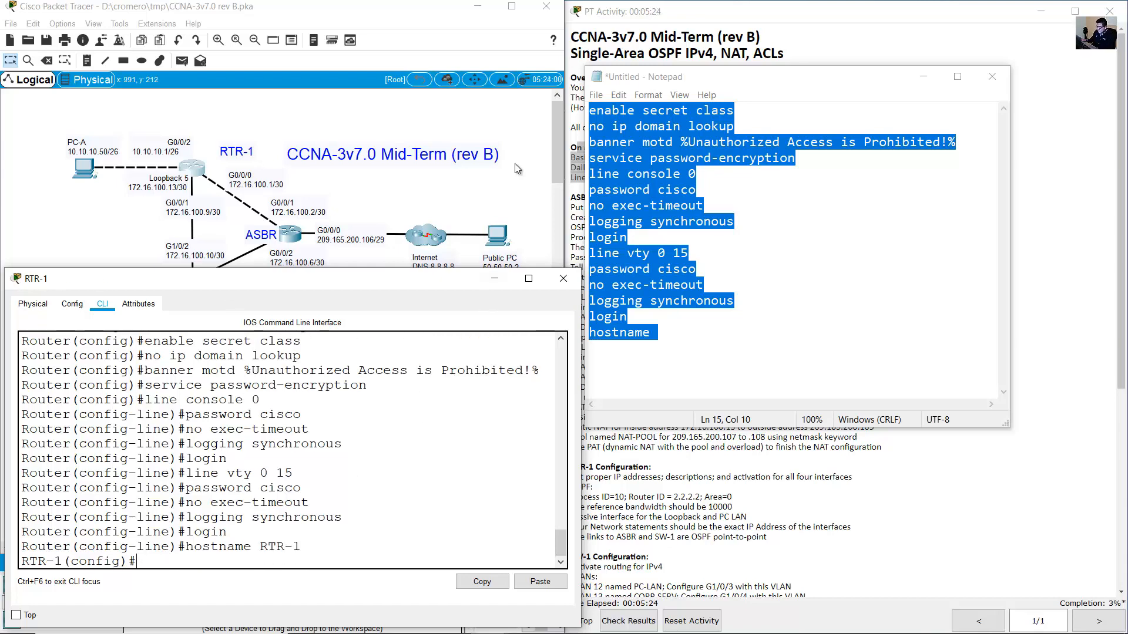
left_click(517, 118)
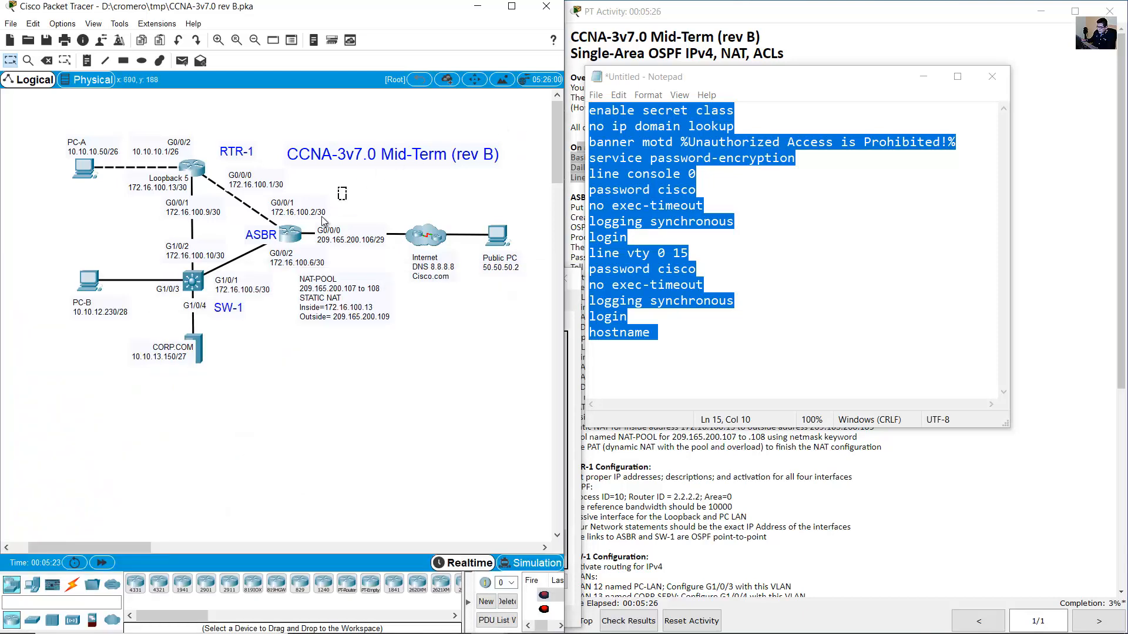
Open ASBR's console, enlarge it, and enter global configuration mode with en and conf term.
left_click(288, 229)
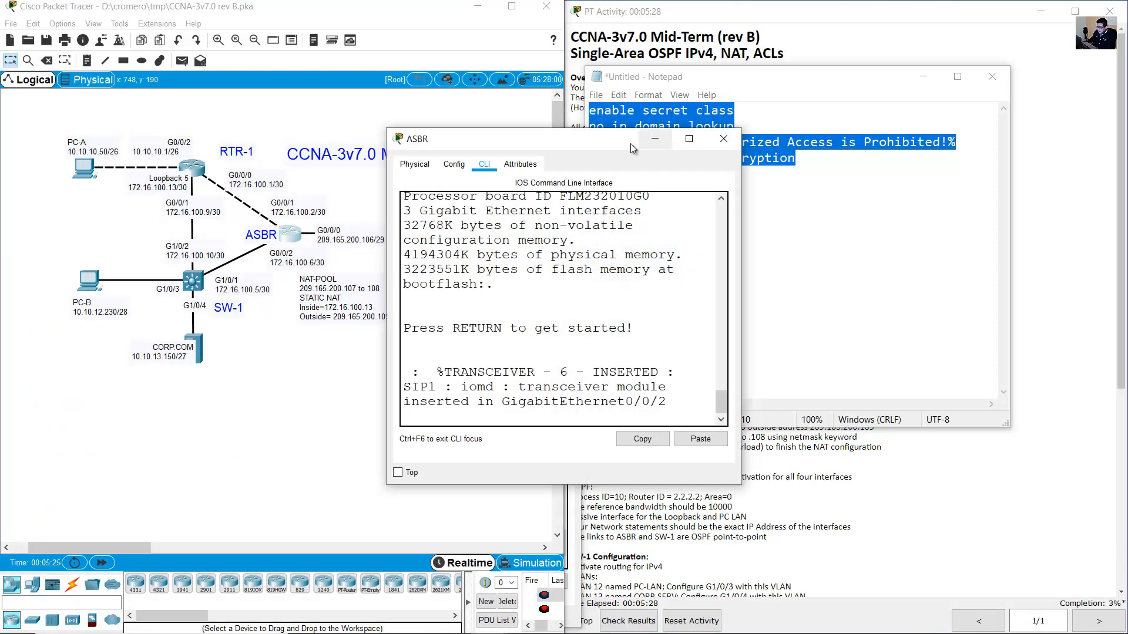
left_click_drag(630, 143, 217, 292)
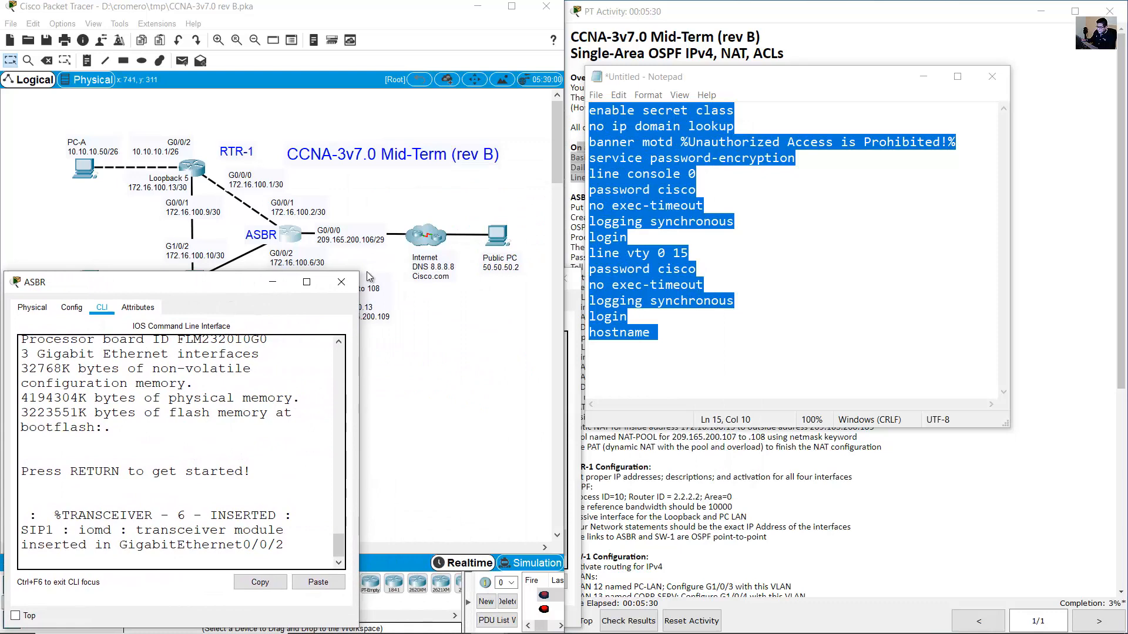
left_click_drag(361, 273, 586, 261)
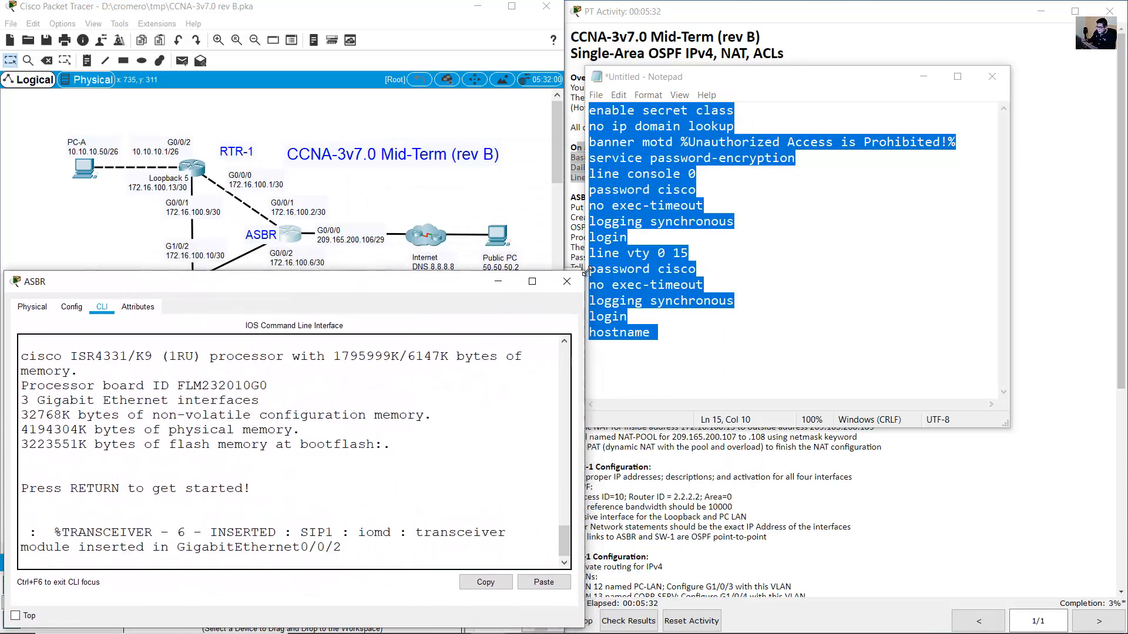
key("Return")
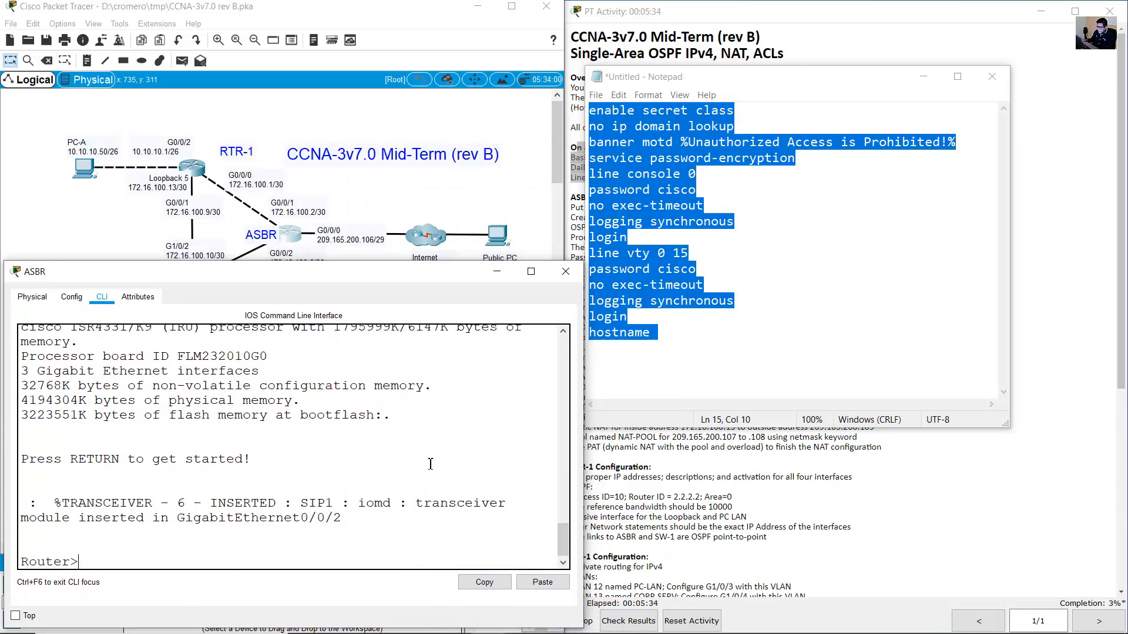
type("en")
key("Return")
type("conf term")
key("Return")
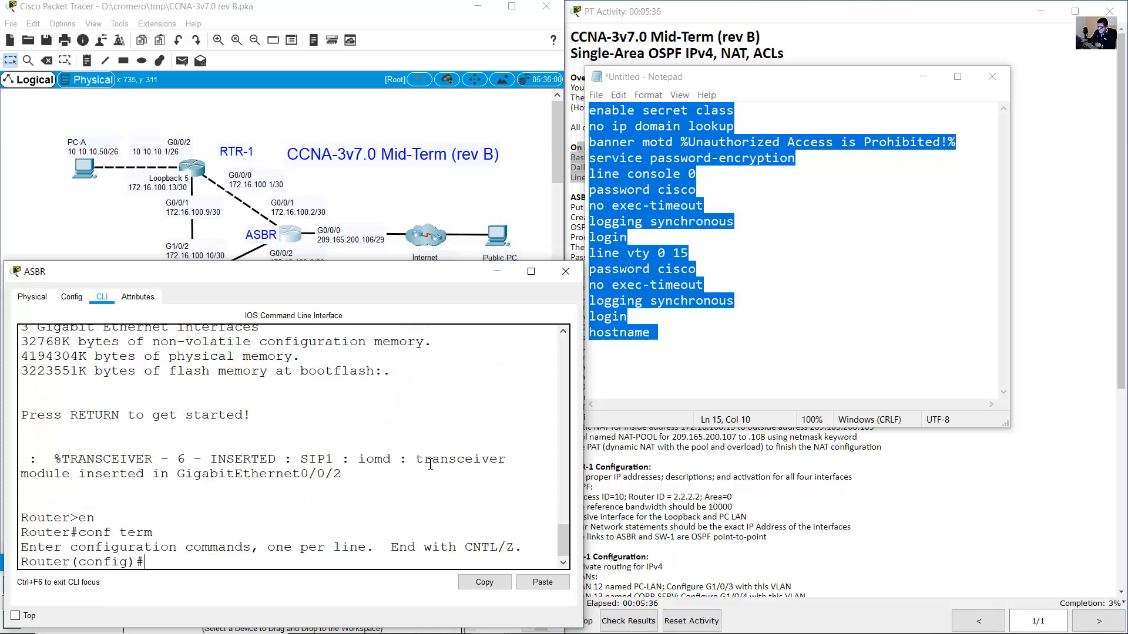
Paste the prepared basic security and line settings into ASBR and set hostname ASBR.
right_click(194, 544)
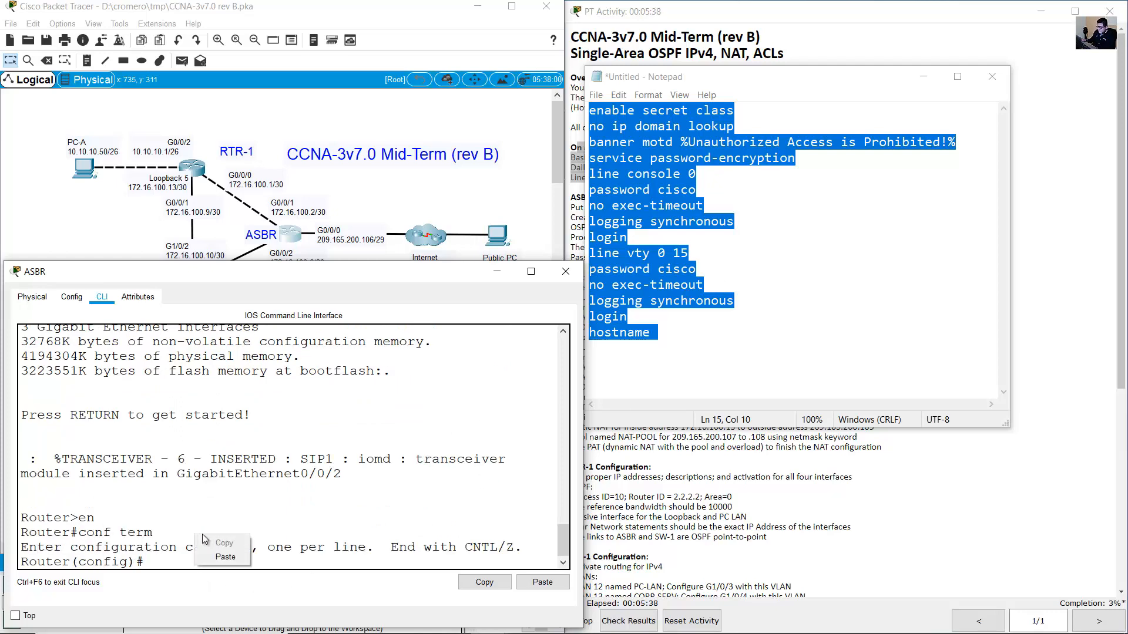
left_click(226, 539)
left_click_drag(138, 358, 229, 474)
left_click(260, 533)
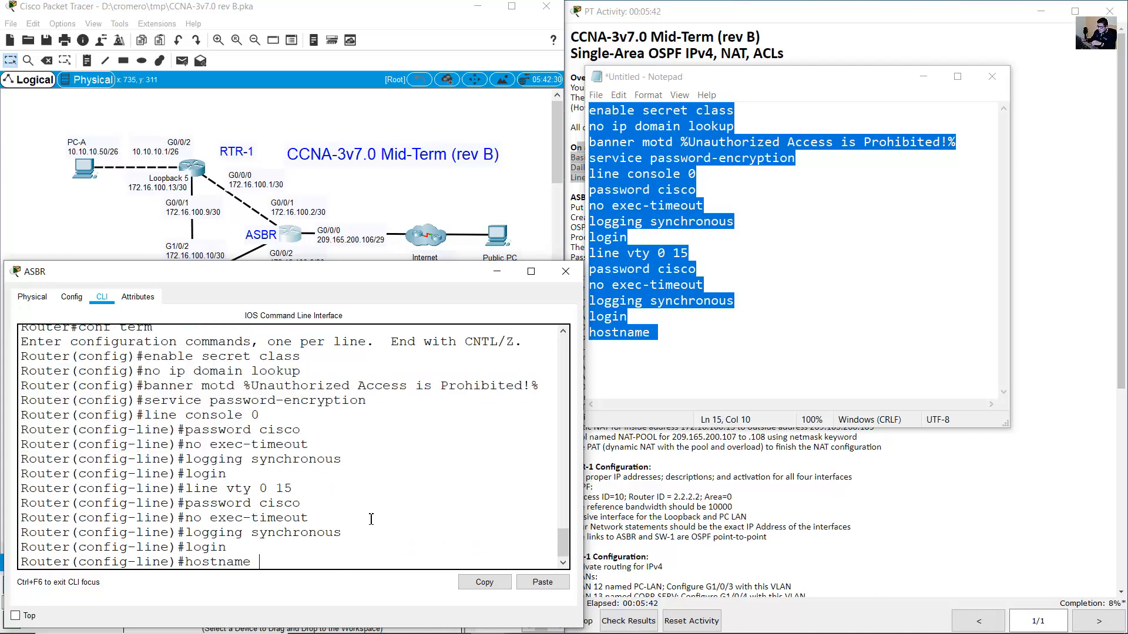
type("ASBR")
key("Return")
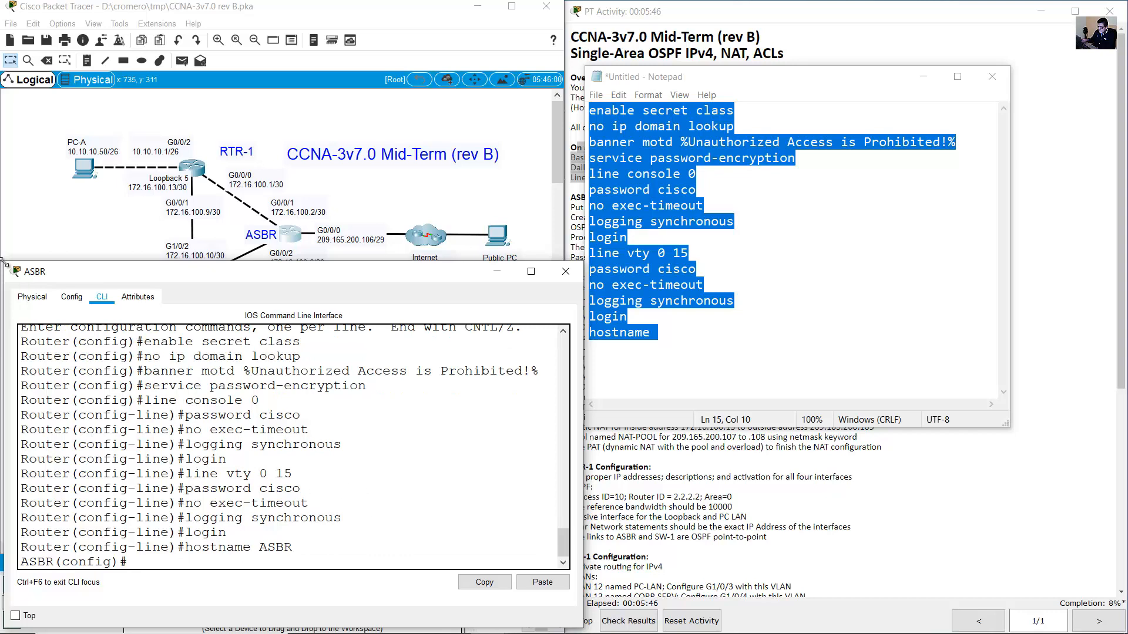
left_click(32, 220)
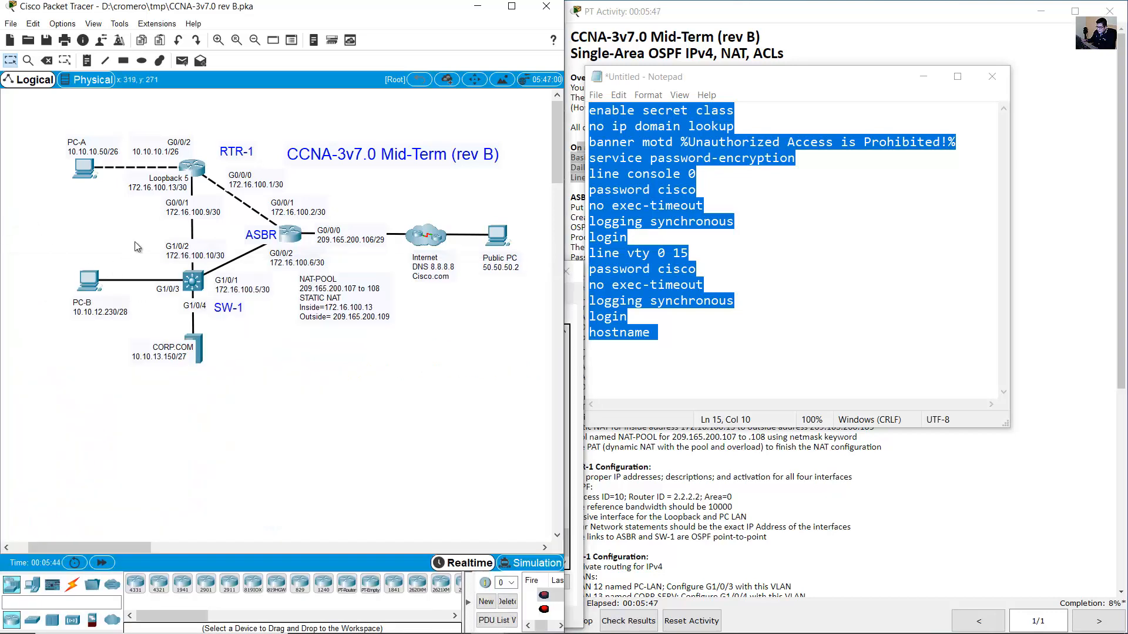
Open SW-1's console, enlarge it, and enter global configuration mode with en and conf term.
left_click(203, 288)
left_click_drag(576, 143, 191, 287)
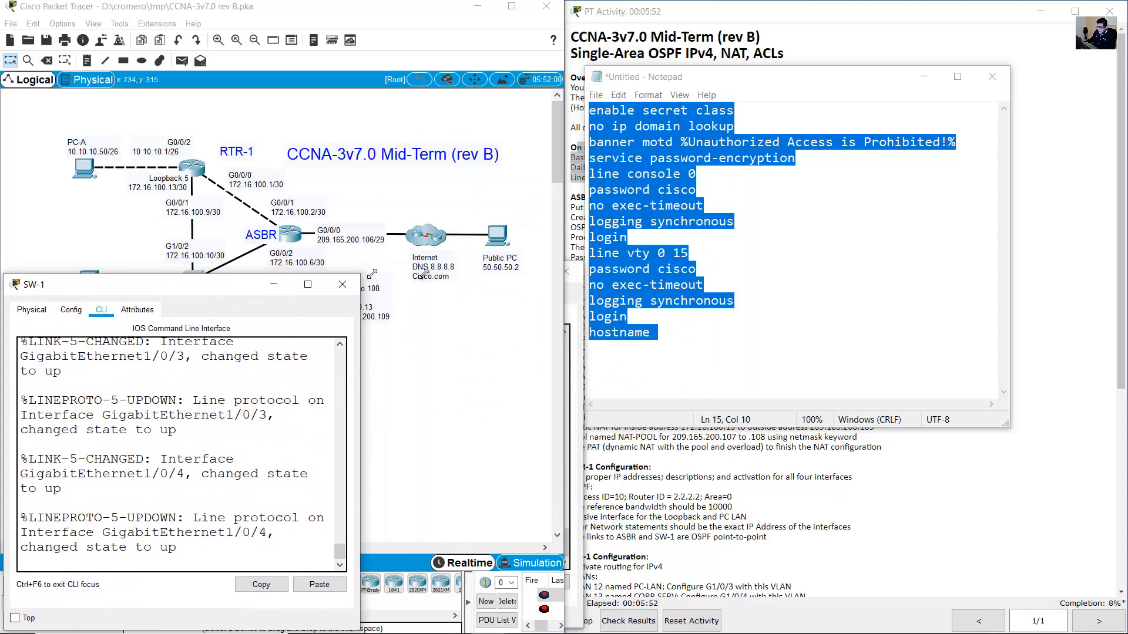
left_click_drag(372, 274, 583, 257)
key("Return")
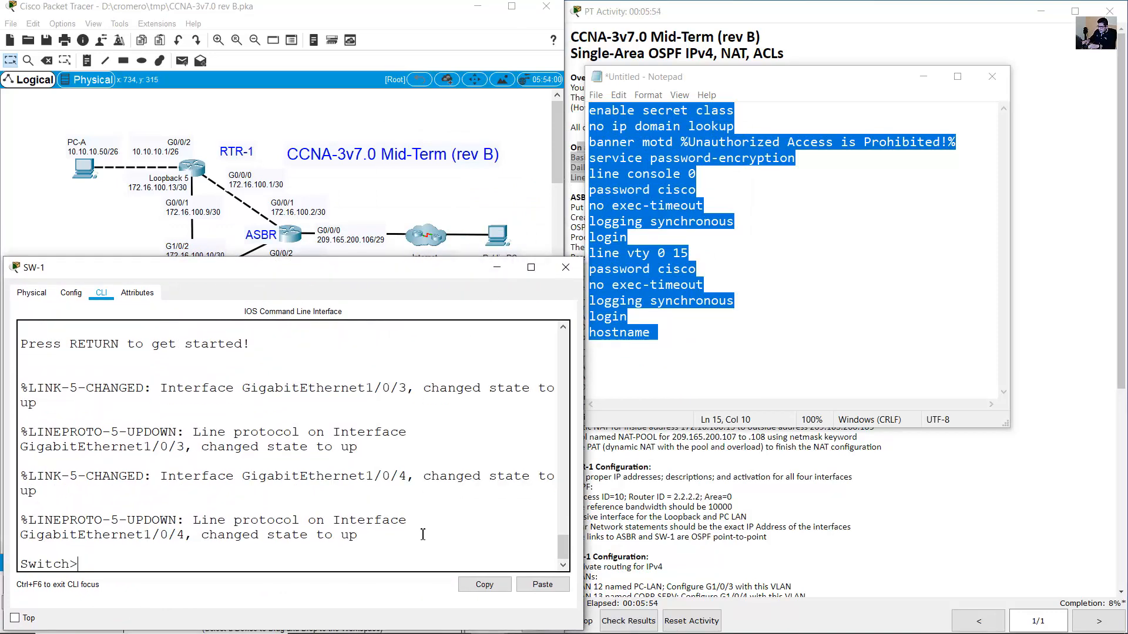
type("en")
key("Return")
type("conf term")
key("Return")
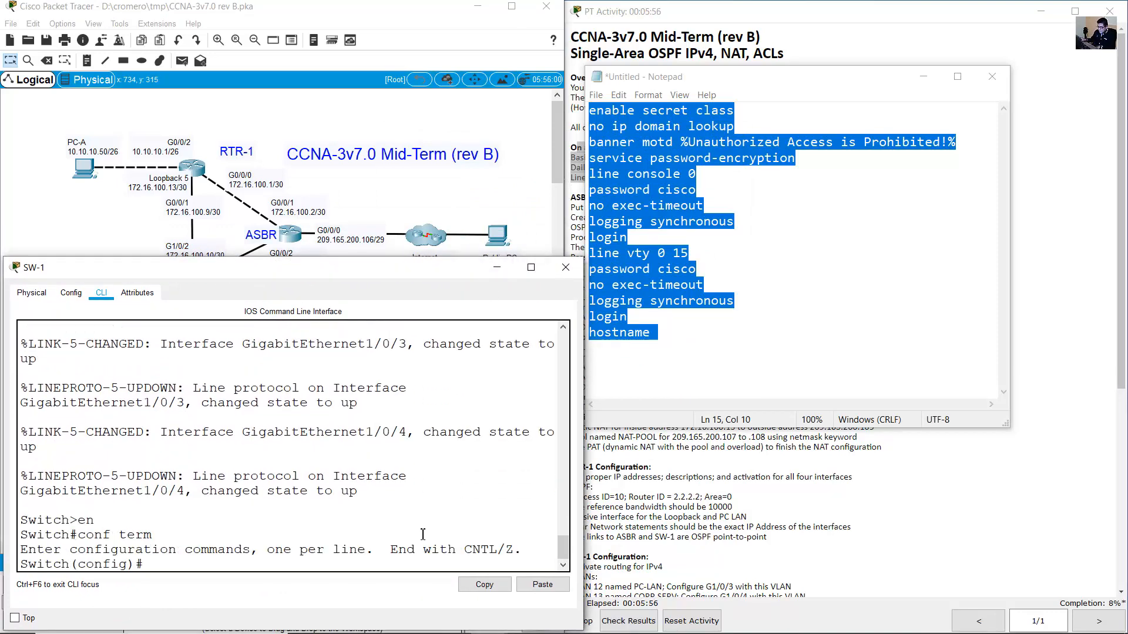
Paste the basic settings into SW-1, name it SW-1, and bring up the activity instructions.
right_click(241, 520)
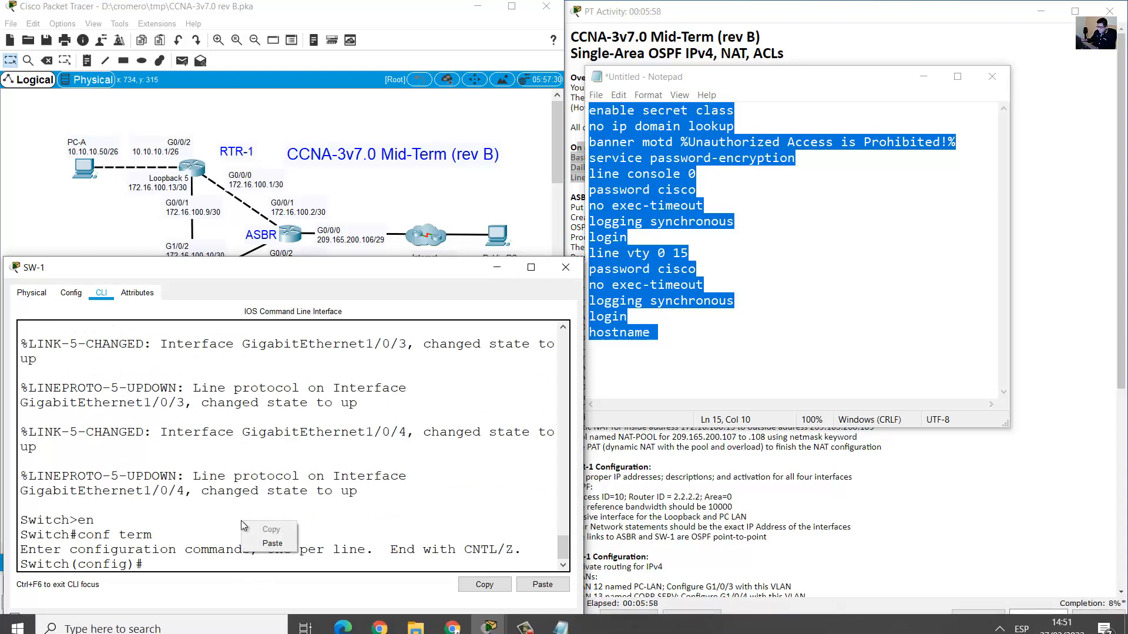
left_click(270, 544)
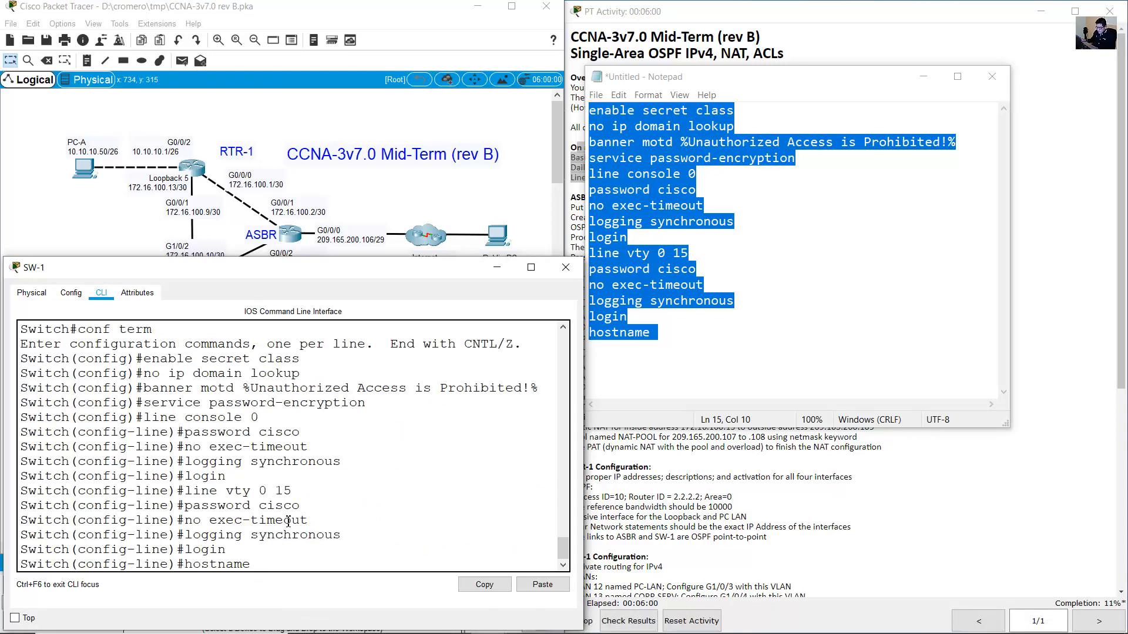
type("S")
type("W-1")
key("Return")
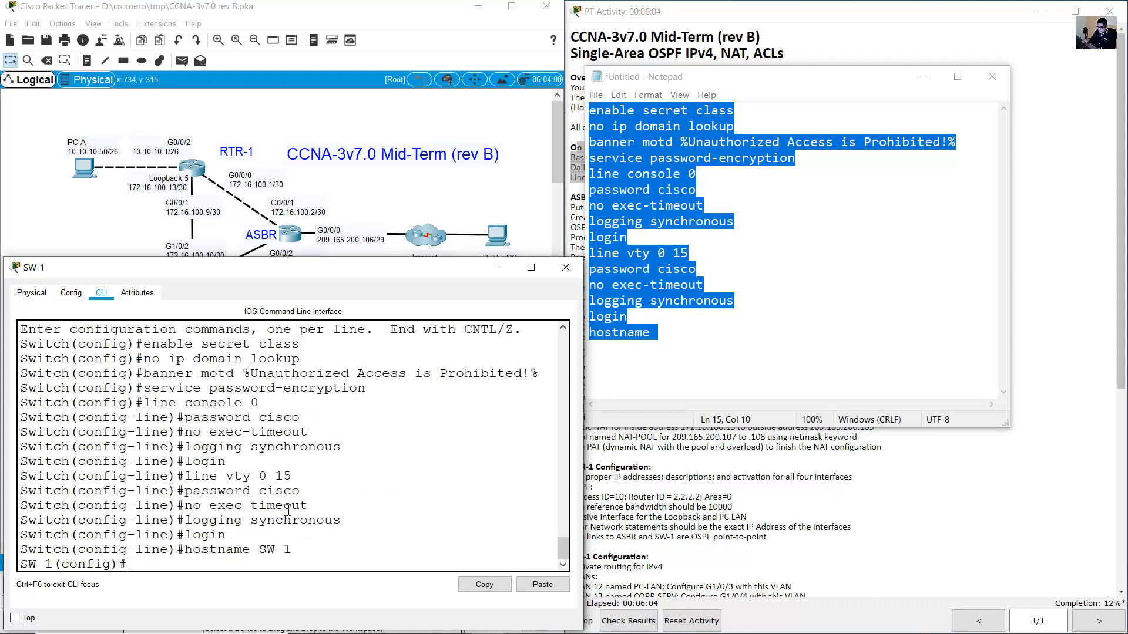
left_click(820, 5)
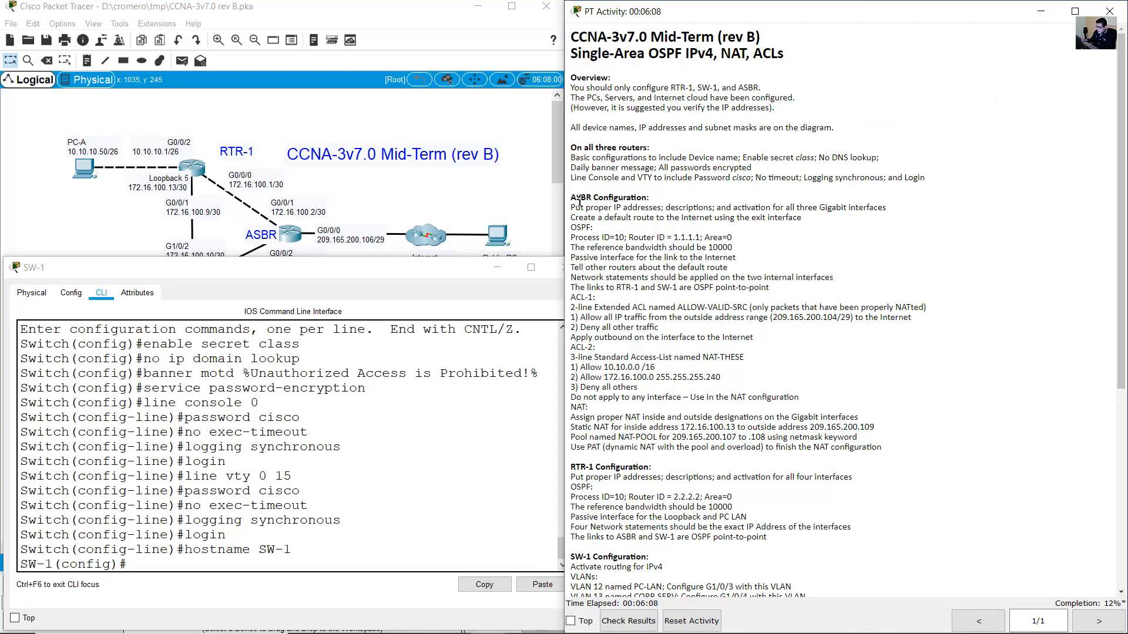
Review ASBR's IP address requirement and its interface address labels on the topology.
left_click_drag(569, 200, 649, 200)
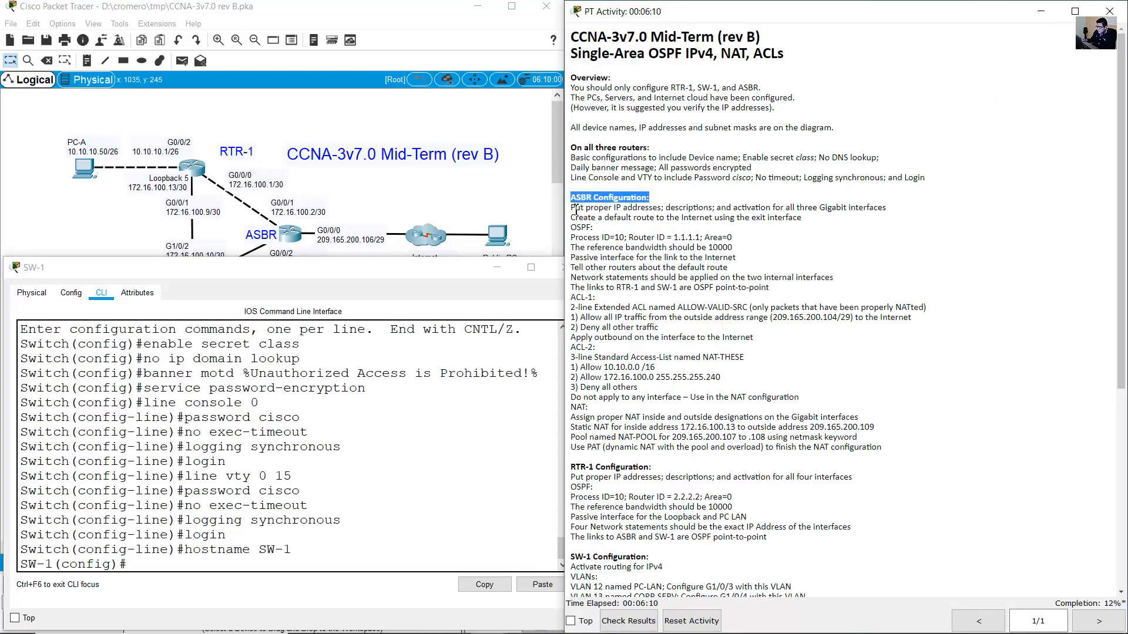
left_click_drag(575, 208, 888, 209)
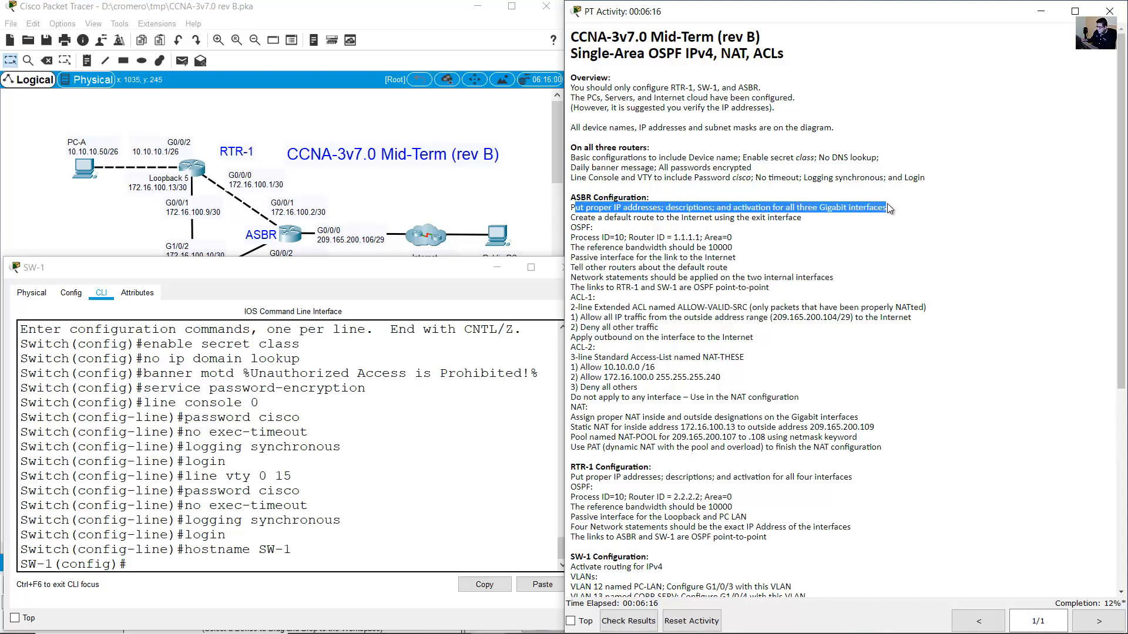
left_click(463, 197)
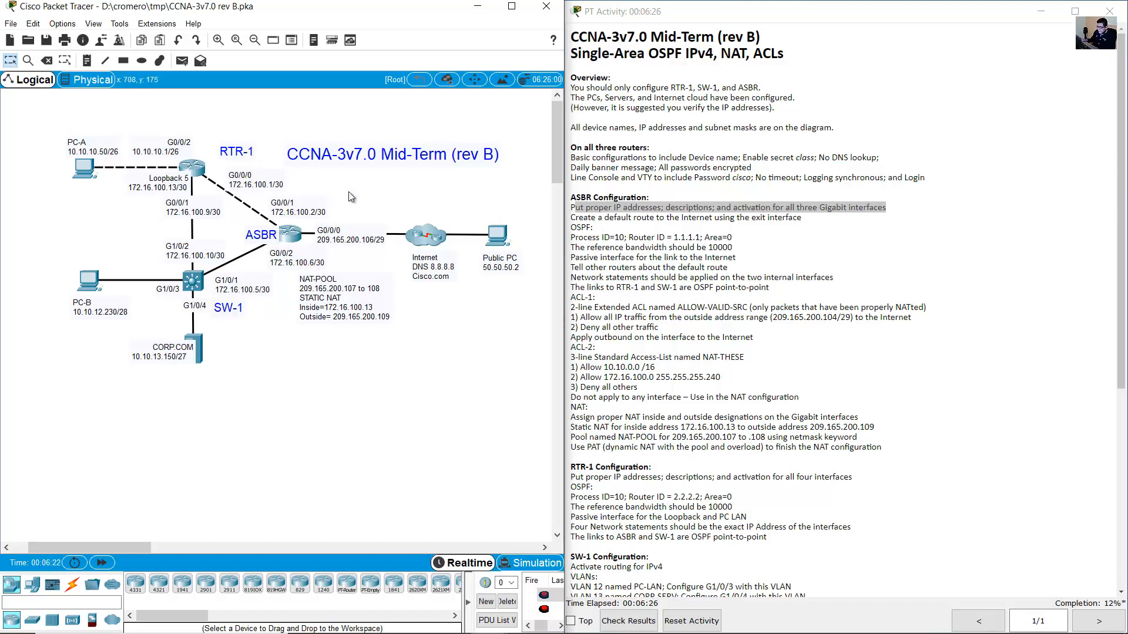
left_click_drag(348, 191, 249, 259)
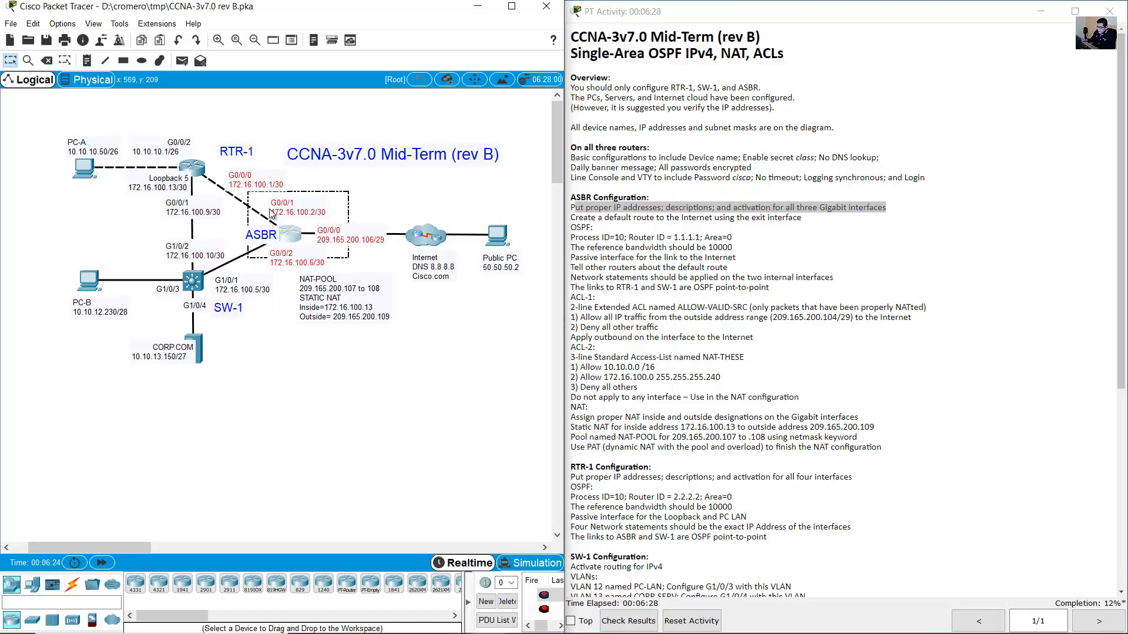
left_click(324, 242)
left_click(351, 199)
left_click_drag(374, 206, 274, 257)
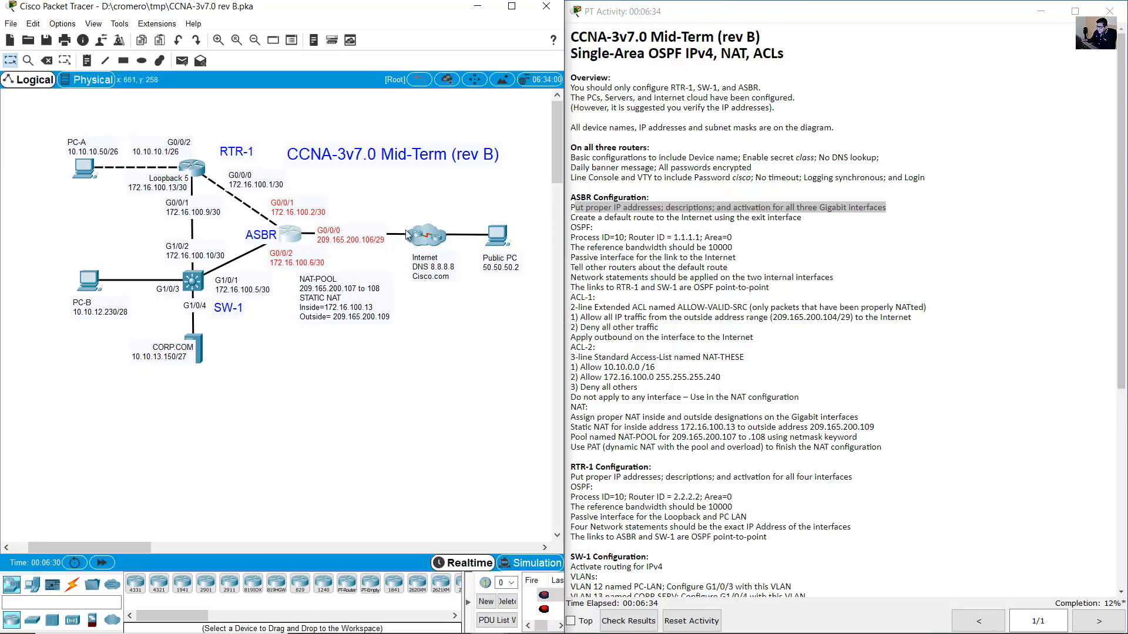
Check the description and activation requirements, then reopen ASBR's command line.
left_click(671, 205)
left_click_drag(670, 207, 771, 208)
left_click(372, 206)
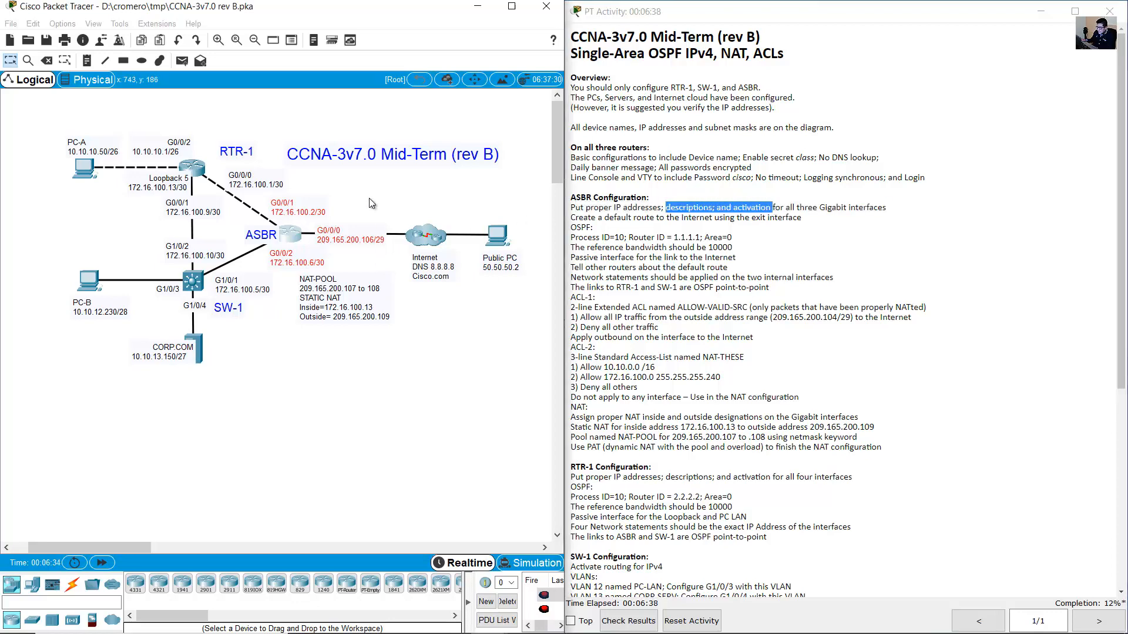
left_click(292, 237)
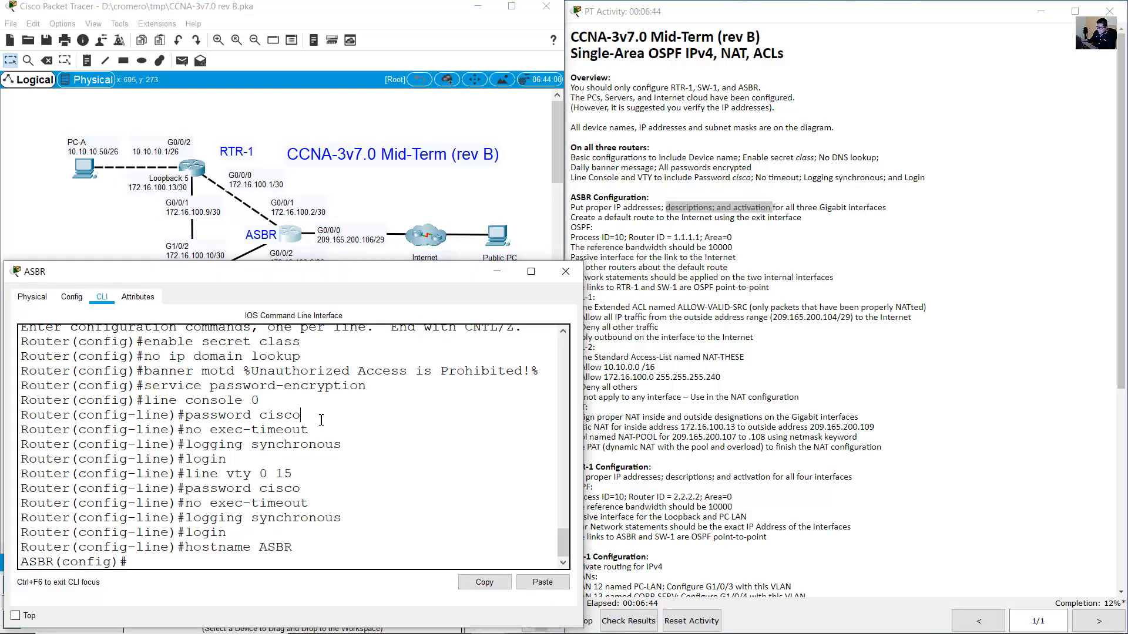
Describe G0/0/0 as 'Connection to Internet' and enter address 209.165.200.106 255.255.255.248.
type("int g0/0/0")
key("Return")
type("descript")
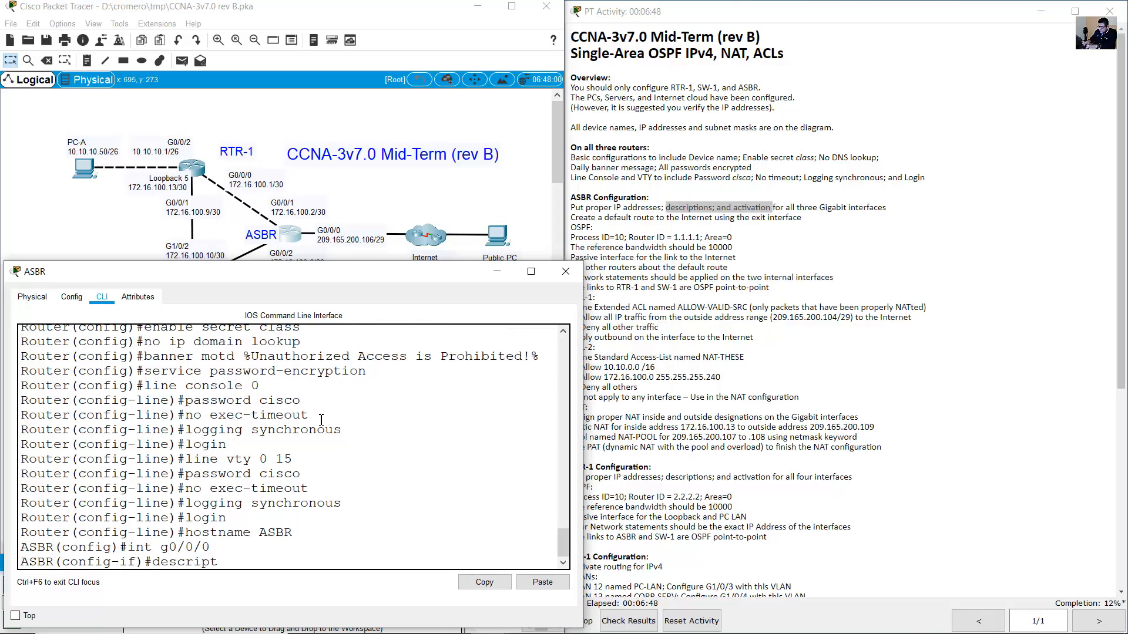
type("ion Connection to Internet")
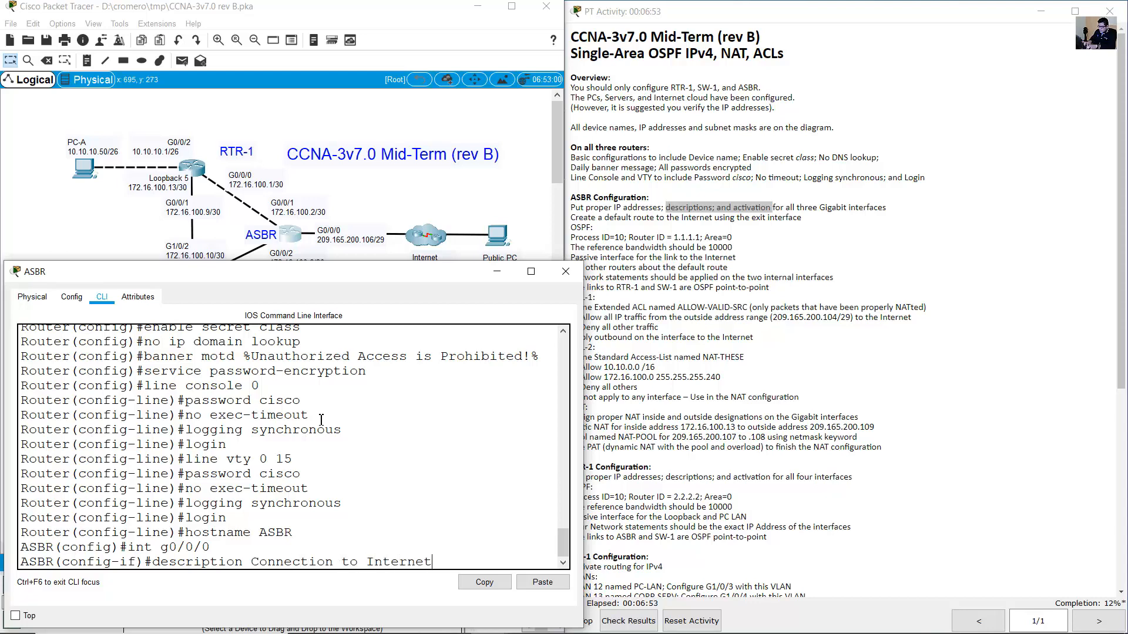
key("Return")
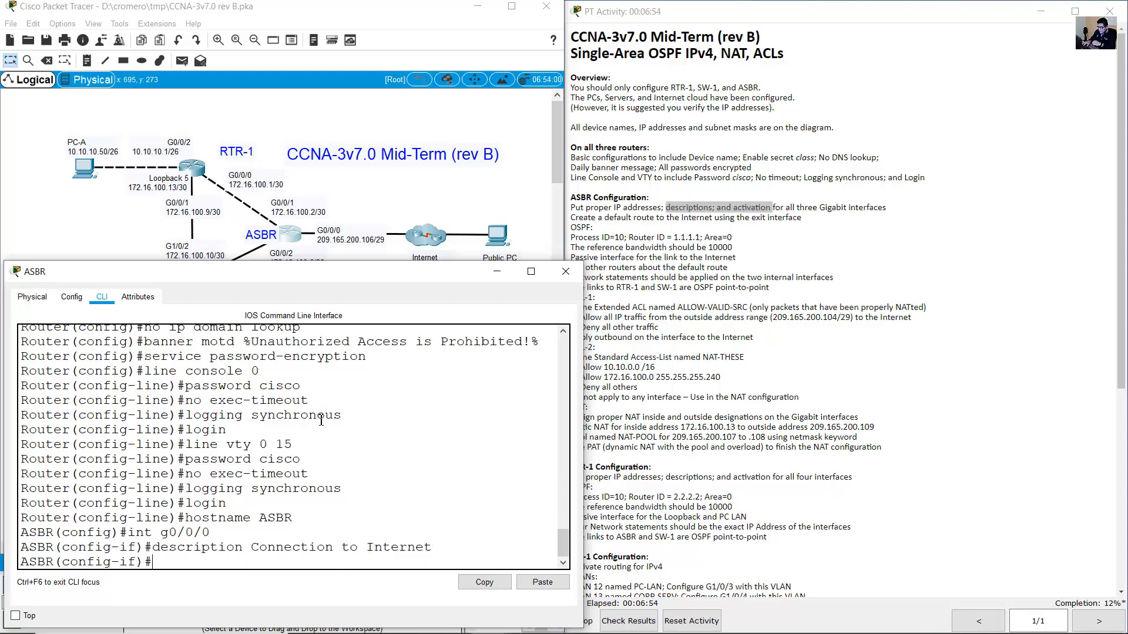
type("ip address ")
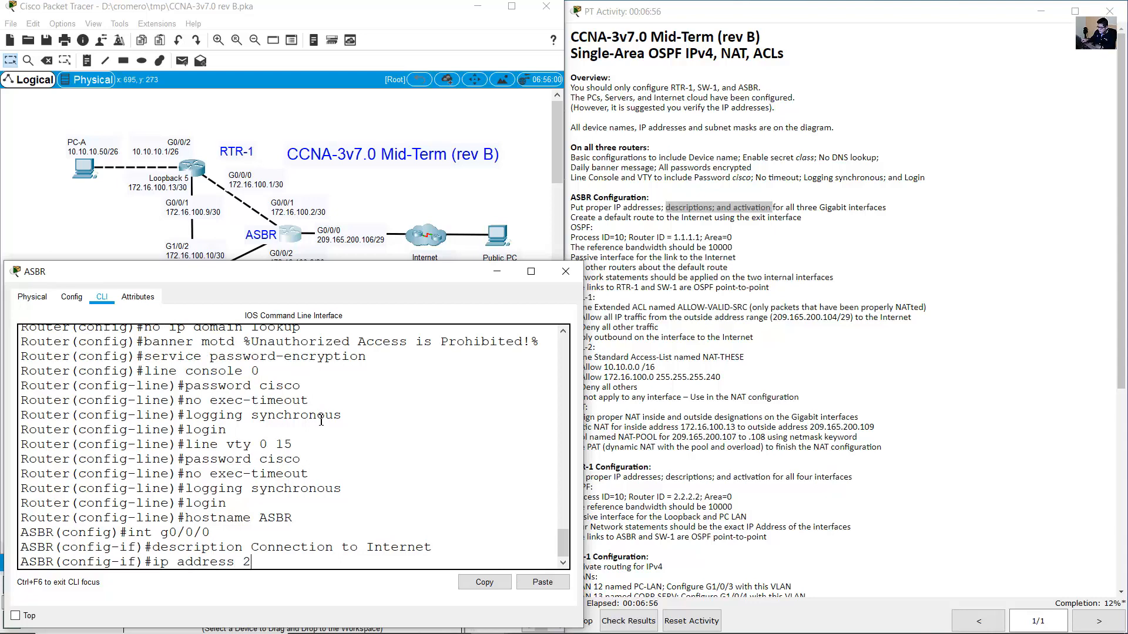
type("209.165.200.16")
key("BackSpace")
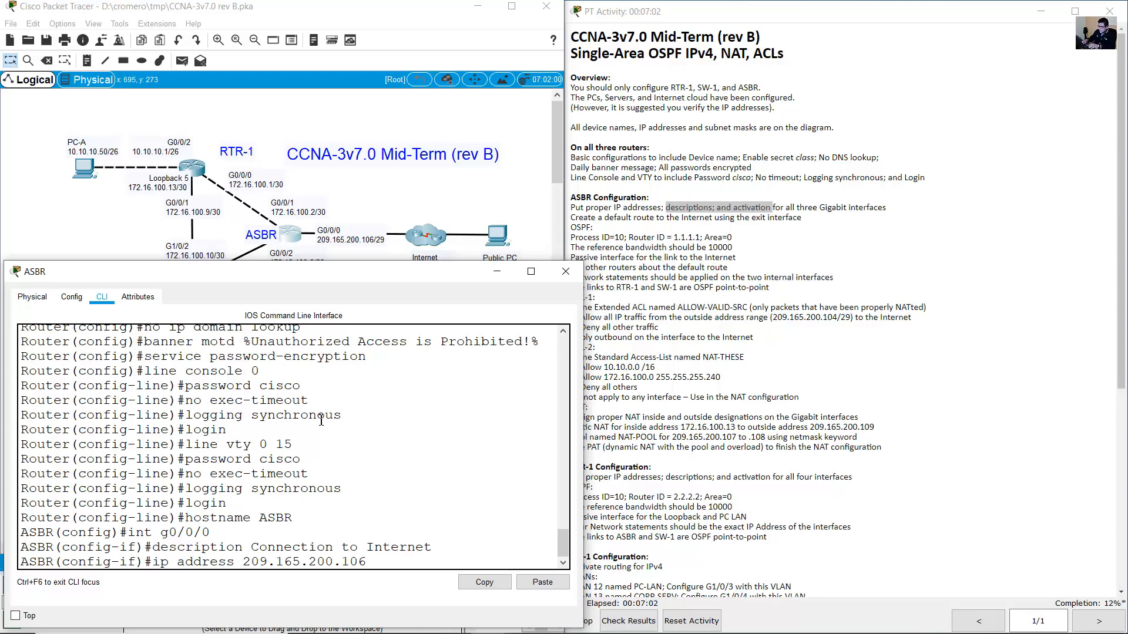
type("255.255.255.24")
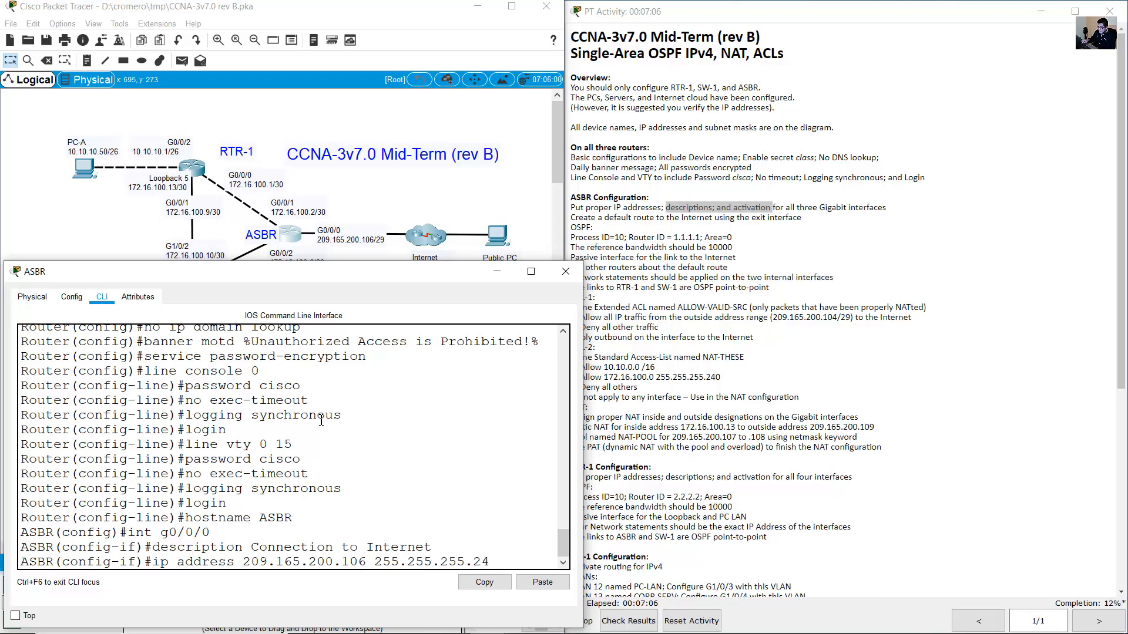
type("8")
Verify the G0/0/0 address against the topology label, apply it, and enable the interface.
left_click(364, 239)
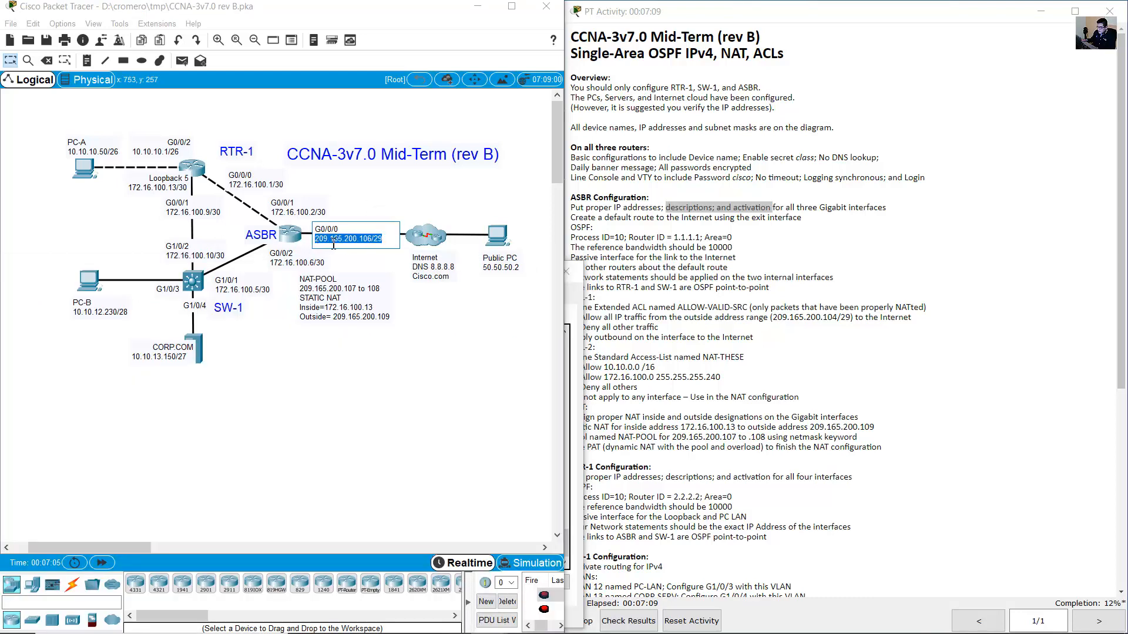
left_click_drag(372, 240, 236, 242)
left_click(371, 239)
left_click_drag(392, 240, 372, 241)
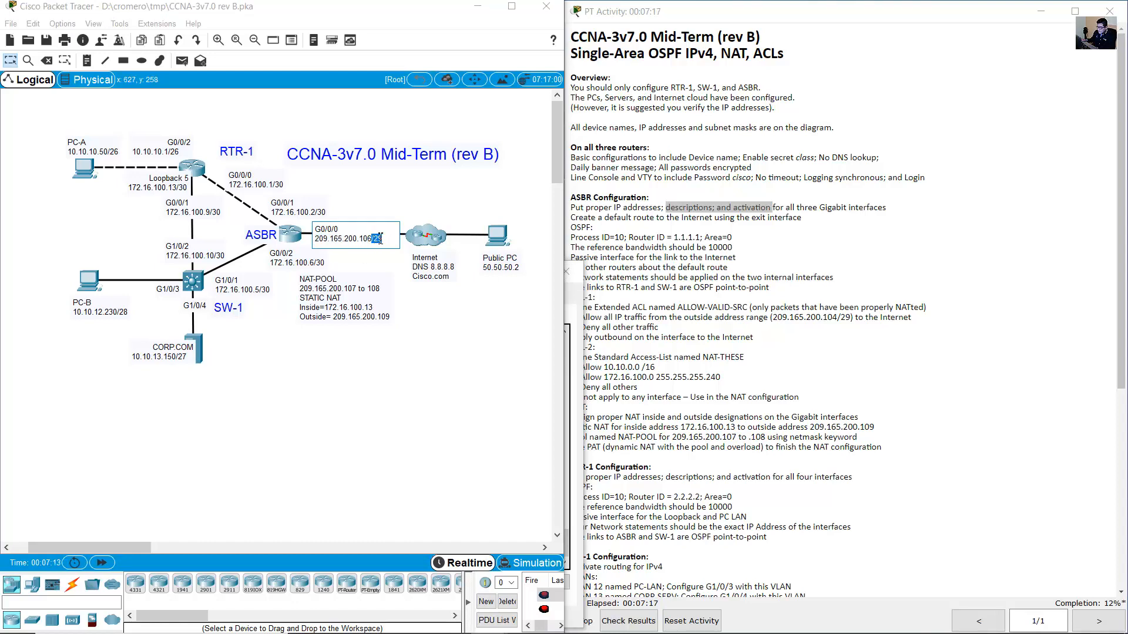
left_click(388, 199)
left_click(283, 237)
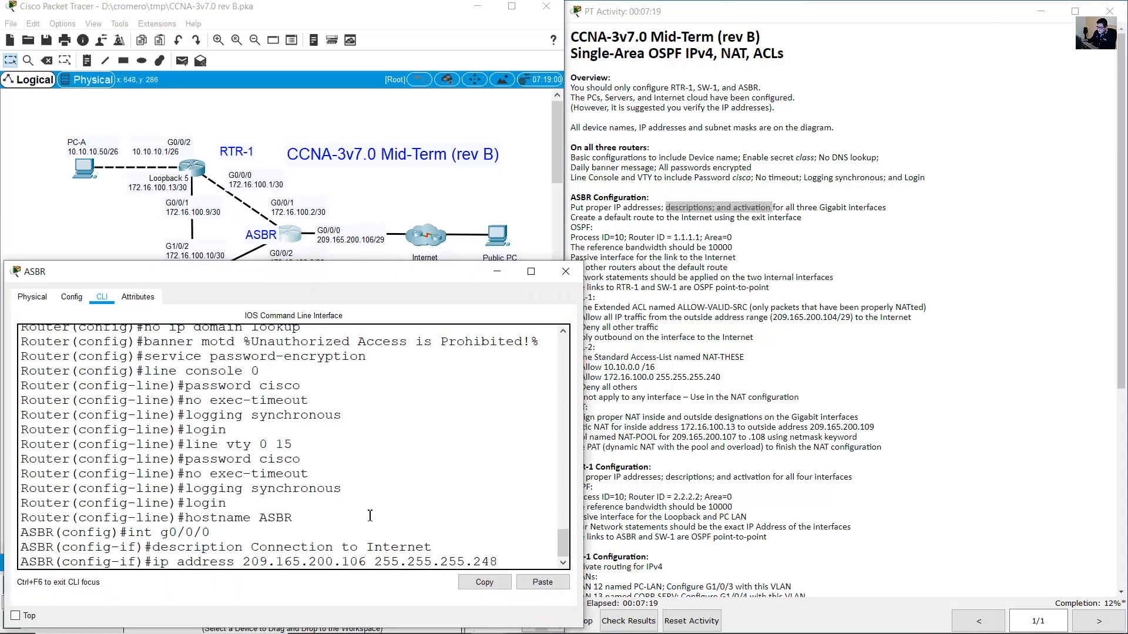
left_click_drag(243, 563, 508, 566)
left_click(495, 536)
key("Return")
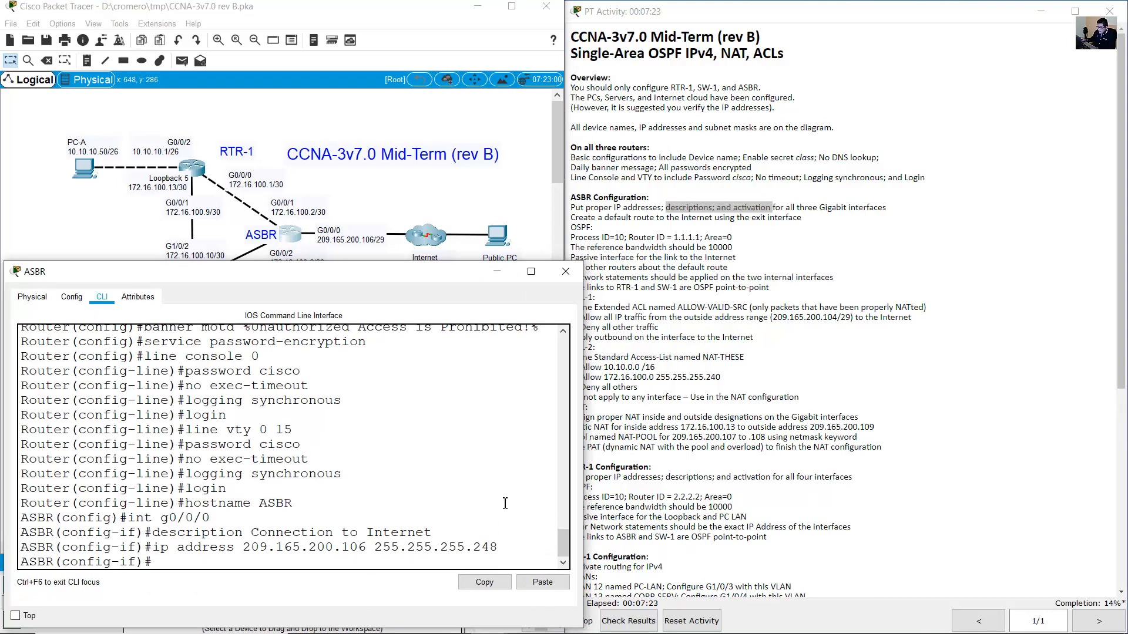
type("no shutd")
key("Return")
key("Return")
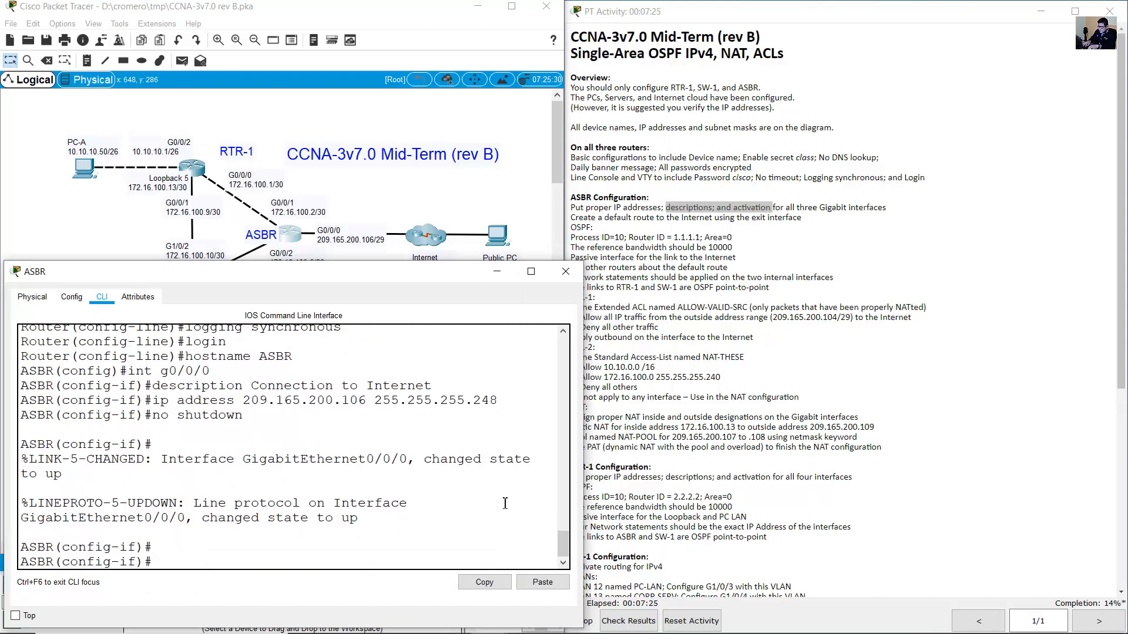
Enter interface G0/0/1 and give it the description 'Connection to RTR-1'.
left_click(344, 187)
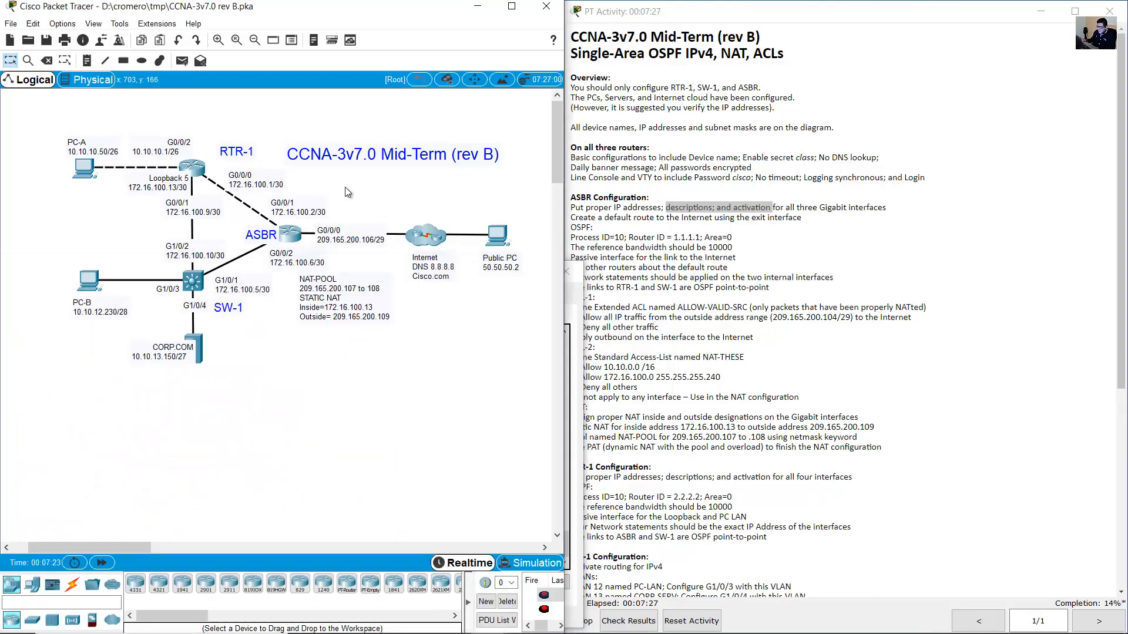
double_click(324, 212)
left_click(293, 234)
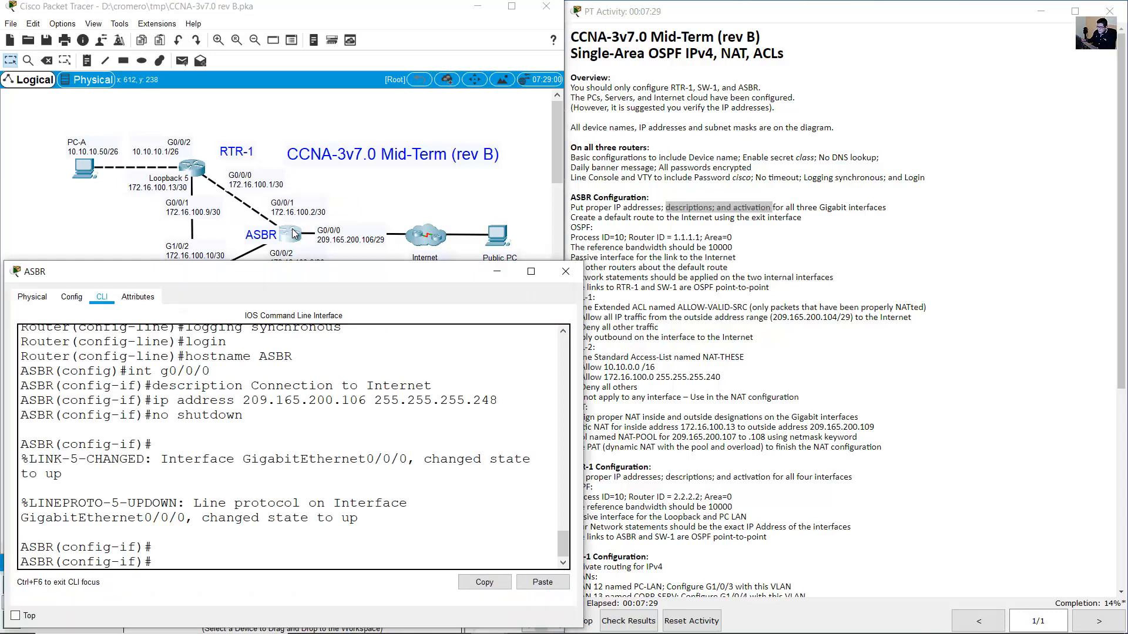
key("Up")
key("Up")
key("Up")
key("Up")
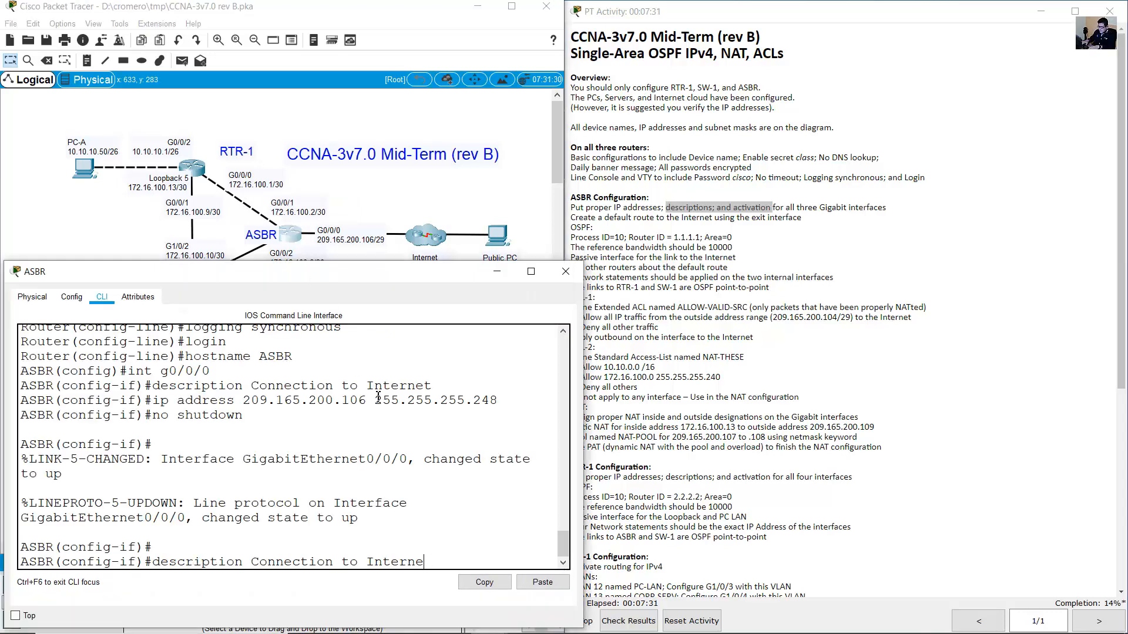
key("Return")
key("Up")
key("Up")
key("Up")
key("Up")
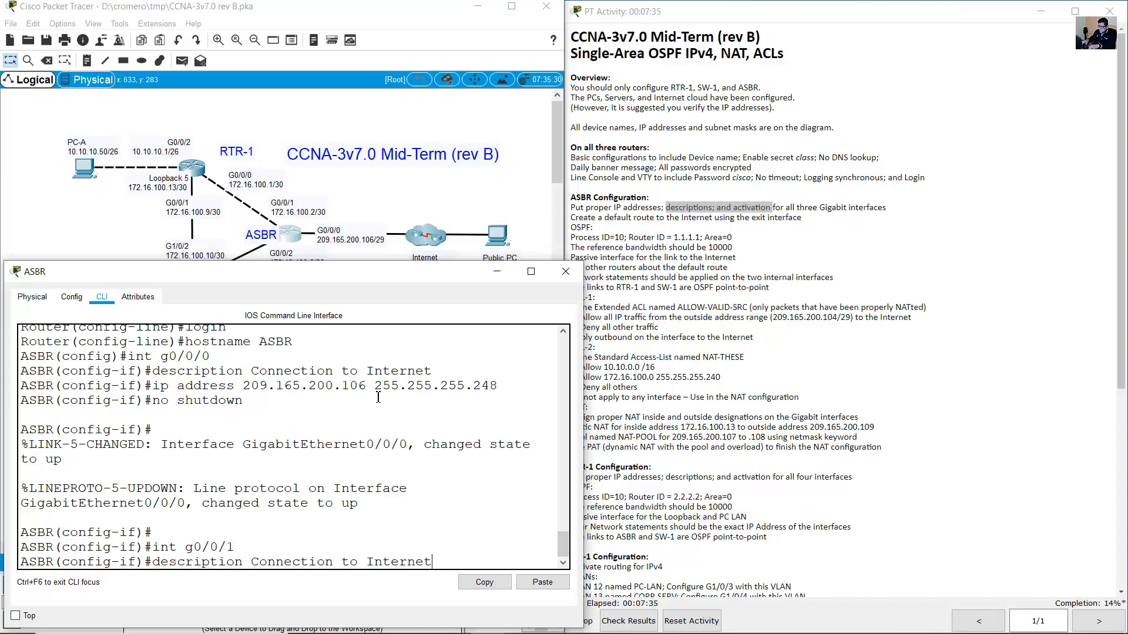
key("BackSpace")
key("BackSpace")
key("BackSpace")
key("BackSpace")
key("BackSpace")
key("BackSpace")
key("BackSpace")
type("RTR-1")
key("Return")
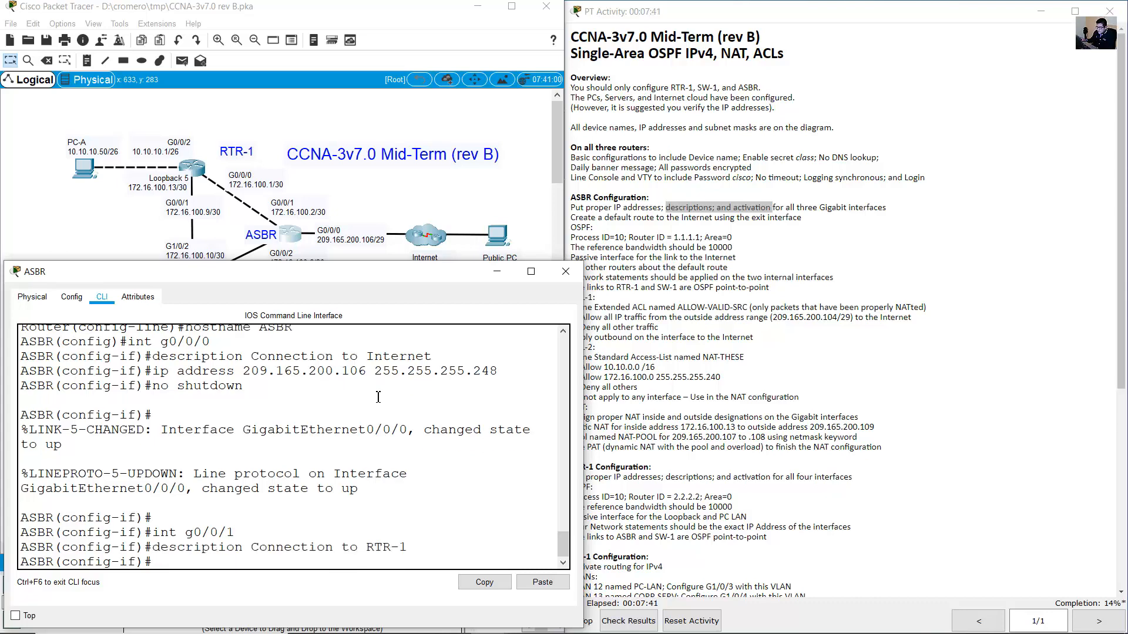
Address G0/0/1 as 172.16.100.2 255.255.255.252 and bring it up with no shutdown.
type("ip address ")
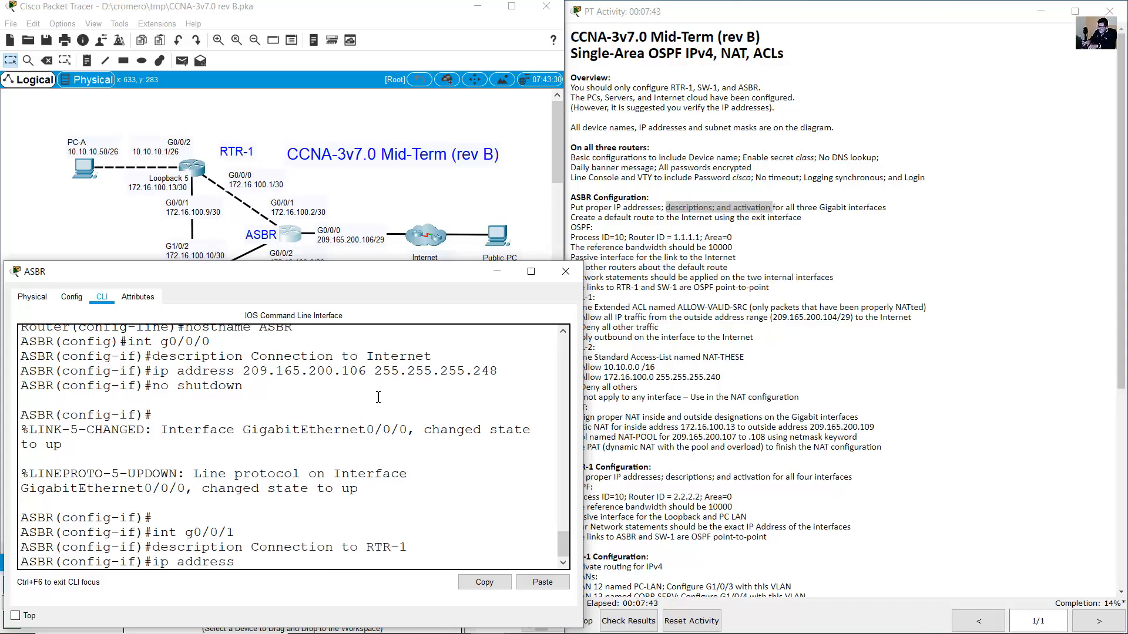
type("172.16.100.2 255.255.255.252")
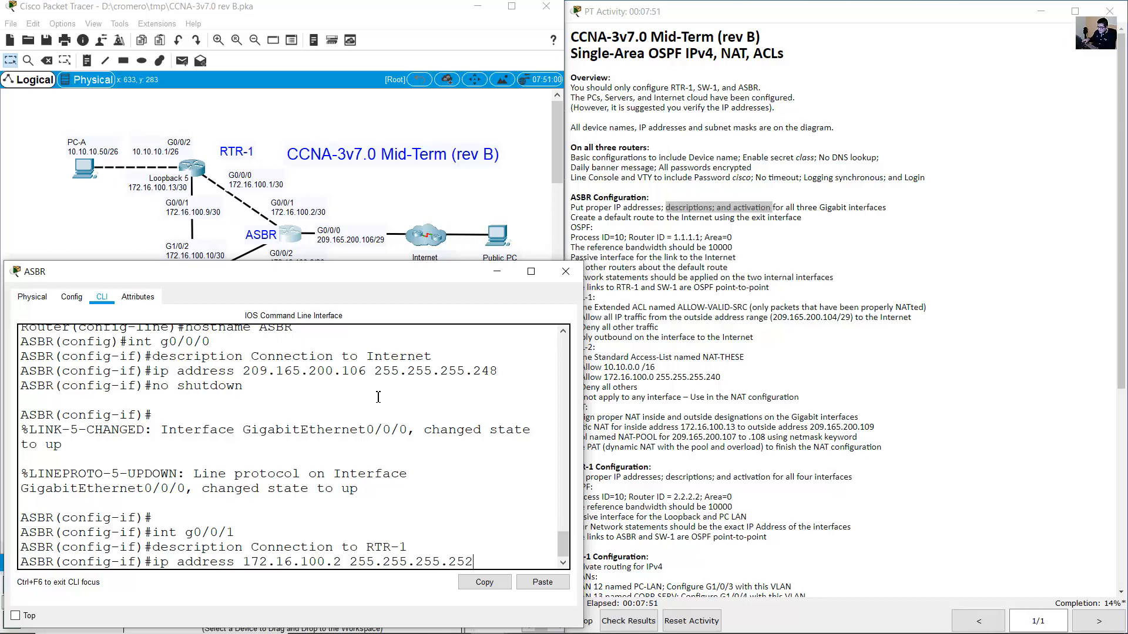
key("Return")
key("Up")
key("Up")
key("Up")
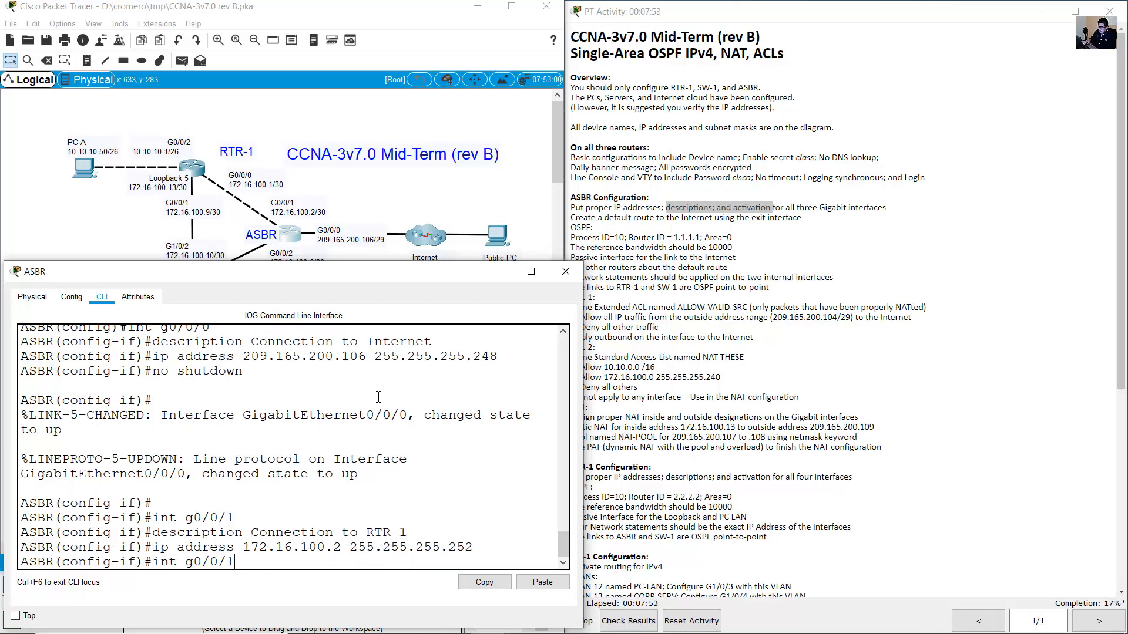
key("Up")
key("Return")
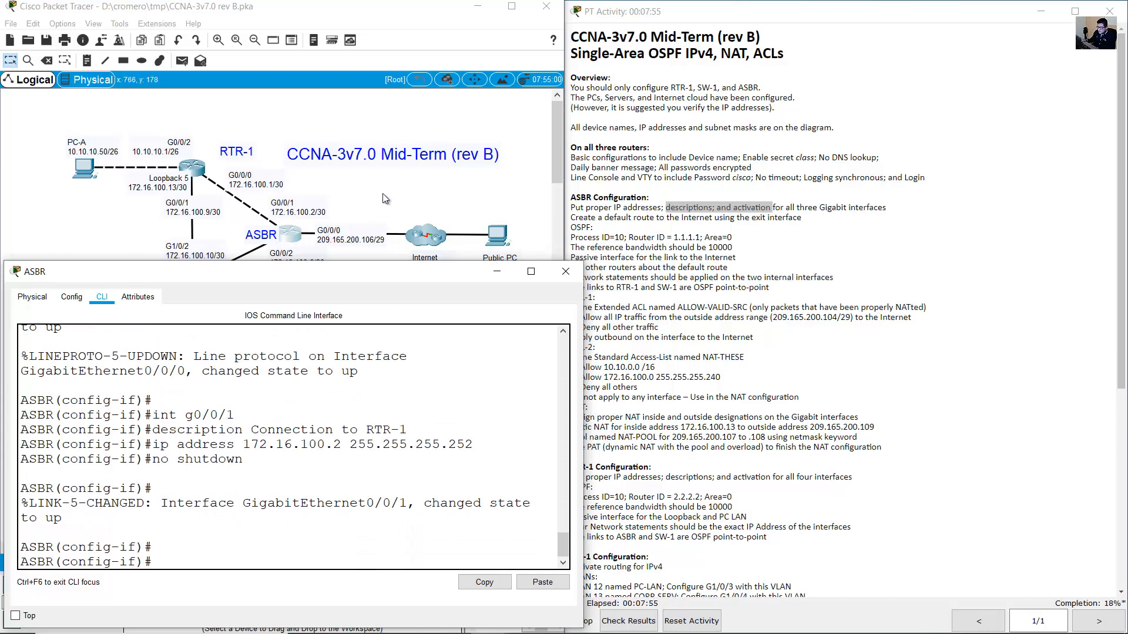
left_click(293, 259)
double_click(294, 263)
left_click_drag(323, 262, 267, 253)
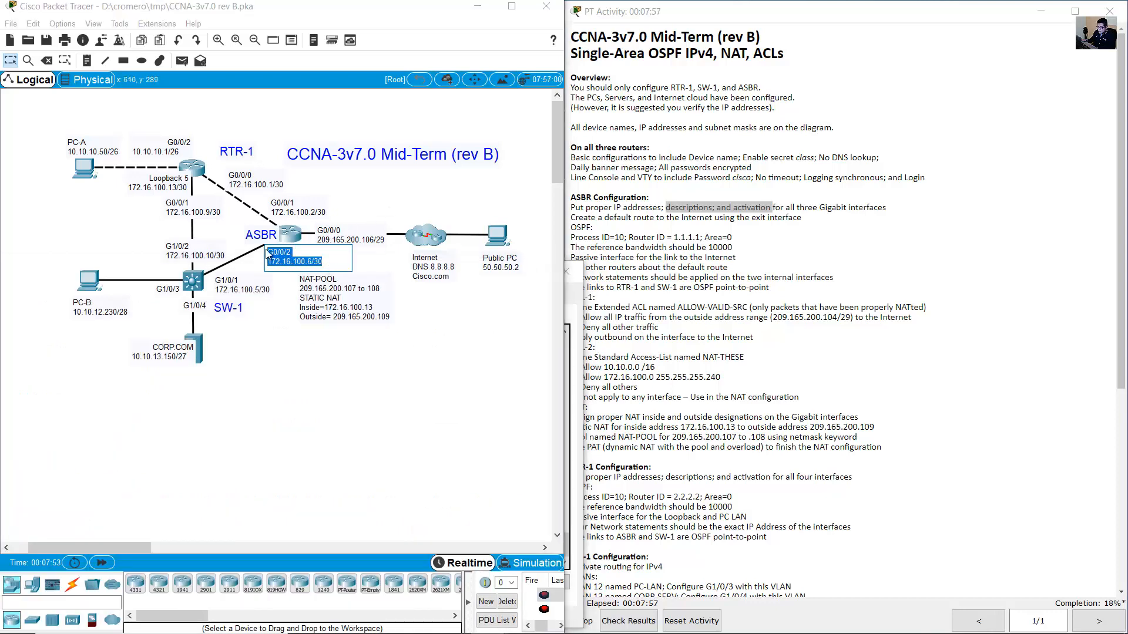
left_click(295, 236)
key("Up")
key("Up")
key("Up")
key("Up")
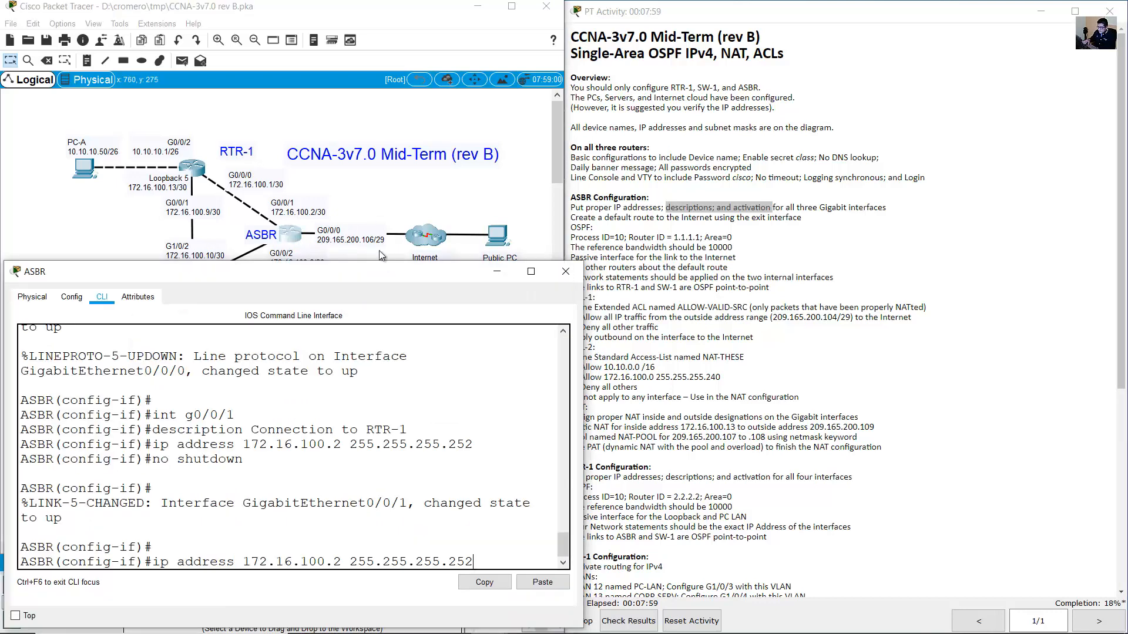
Enter interface G0/0/2 and give it the description 'Connection to SW-1'.
key("BackSpace")
type("2")
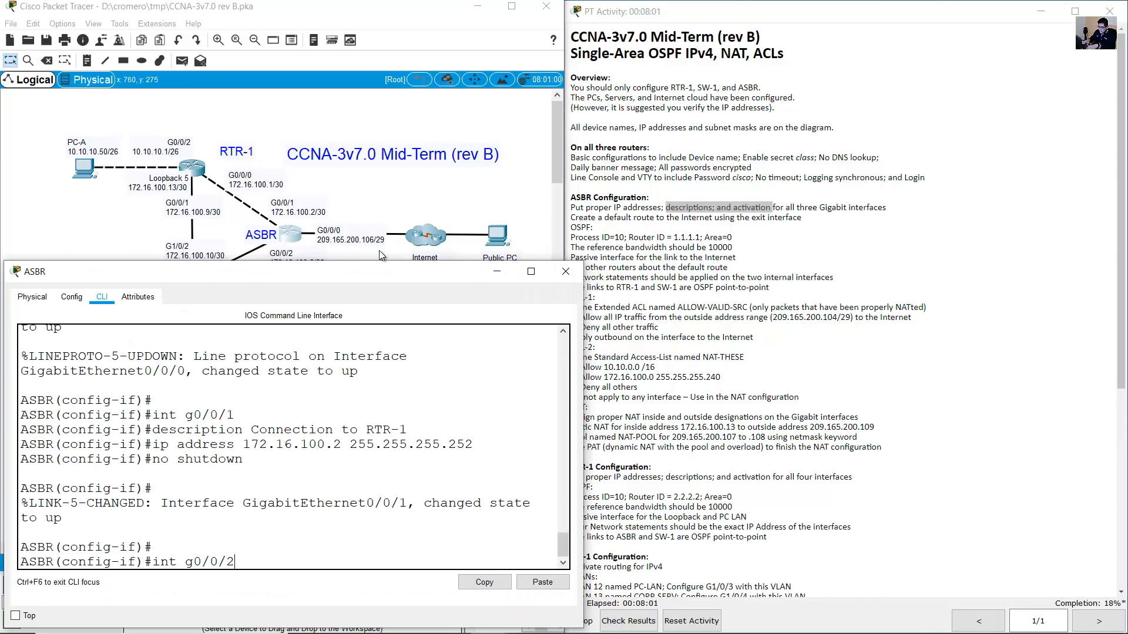
key("Return")
key("Up")
key("Up")
key("Up")
key("Up")
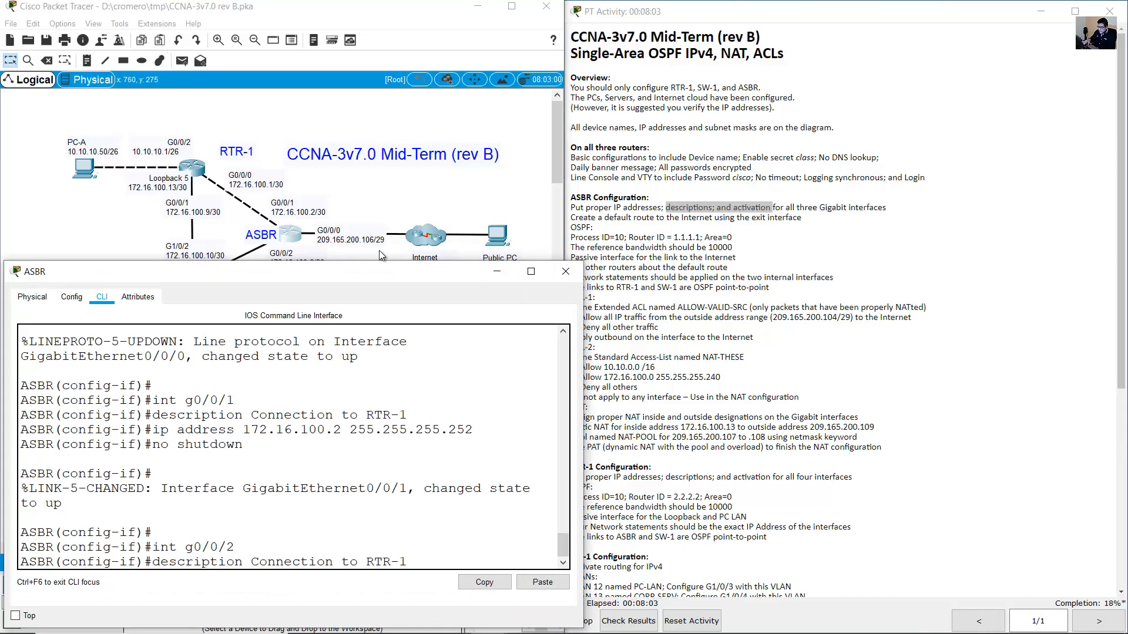
key("BackSpace")
key("BackSpace")
key("BackSpace")
key("BackSpace")
key("BackSpace")
left_click(91, 211)
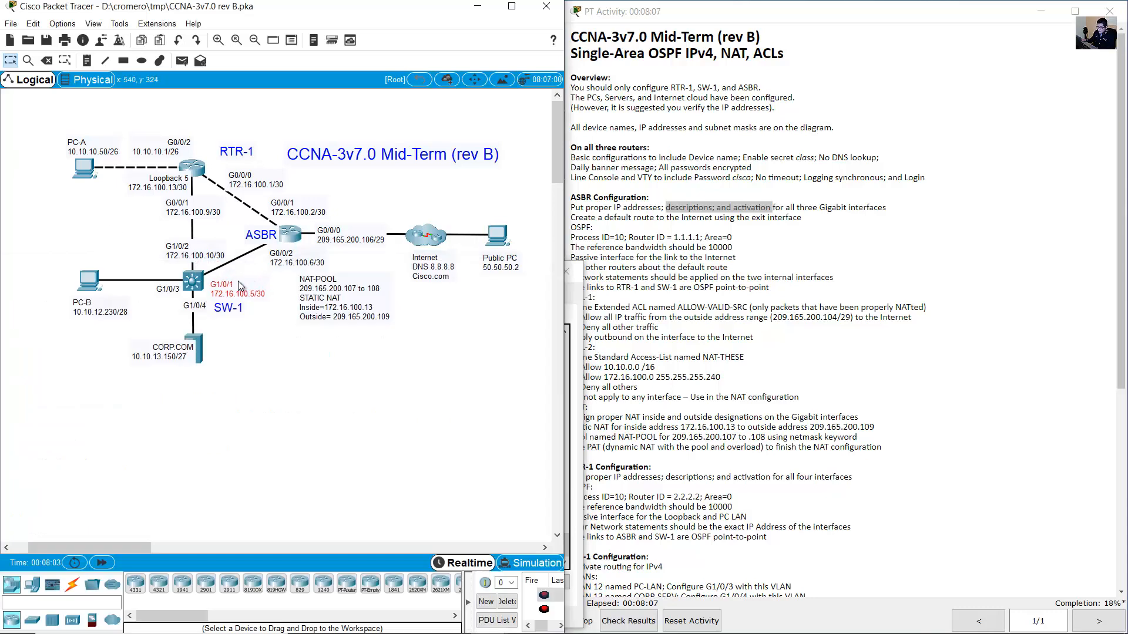
left_click(294, 237)
type("W-1")
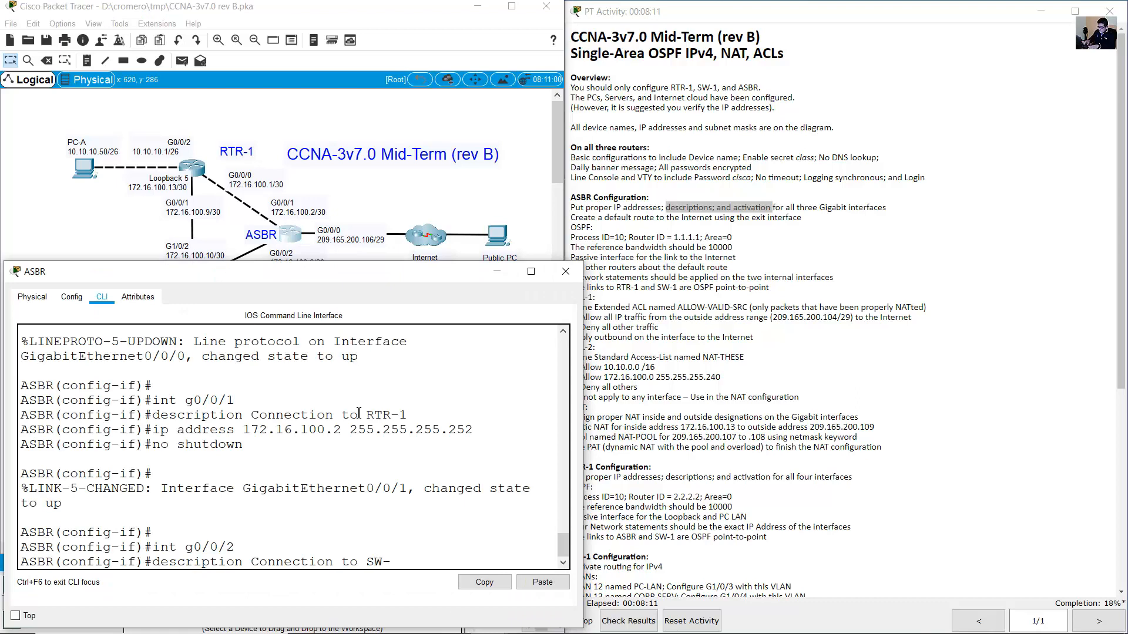
key("Return")
Address G0/0/2 as 172.16.100.6 255.255.255.252 and enable it with no shutdown.
key("Up")
key("Up")
key("Up")
key("Up")
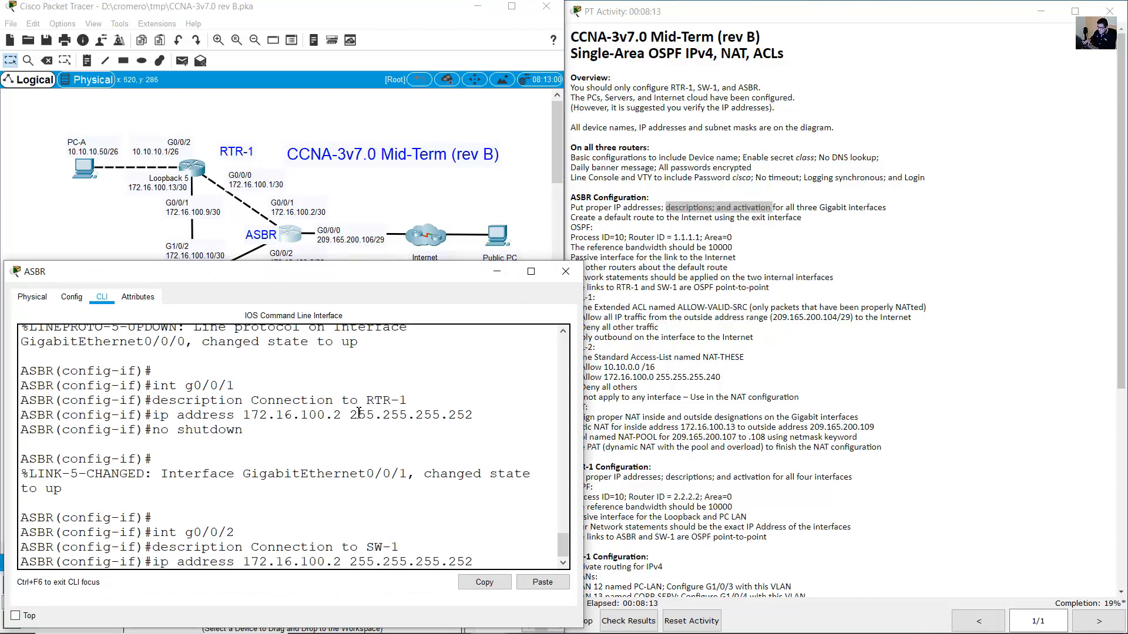
left_click(410, 201)
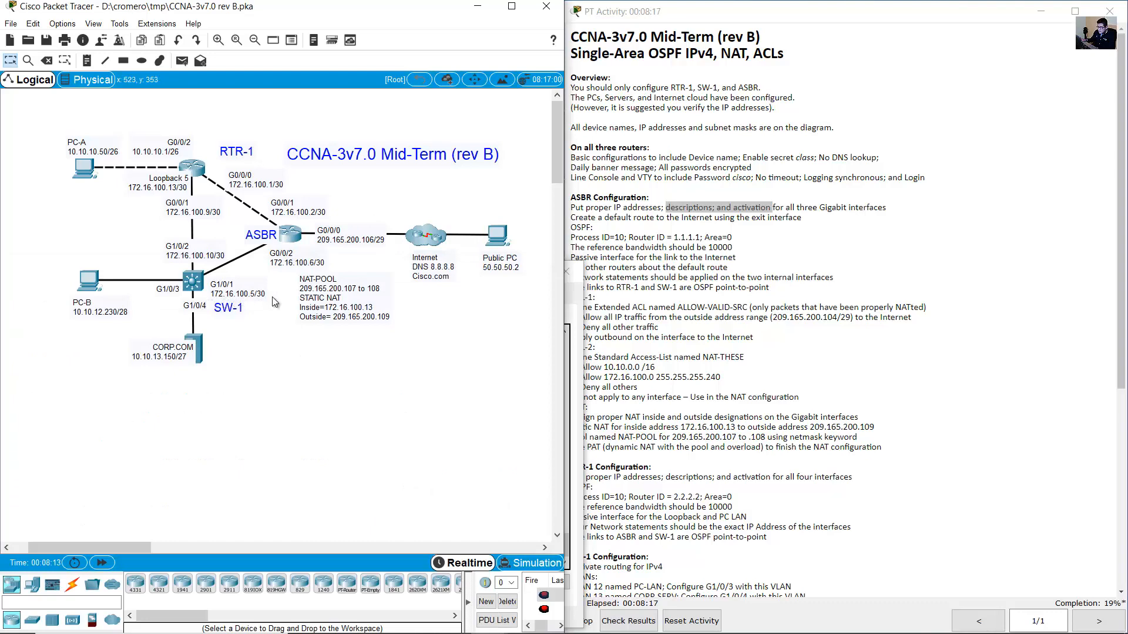
double_click(315, 262)
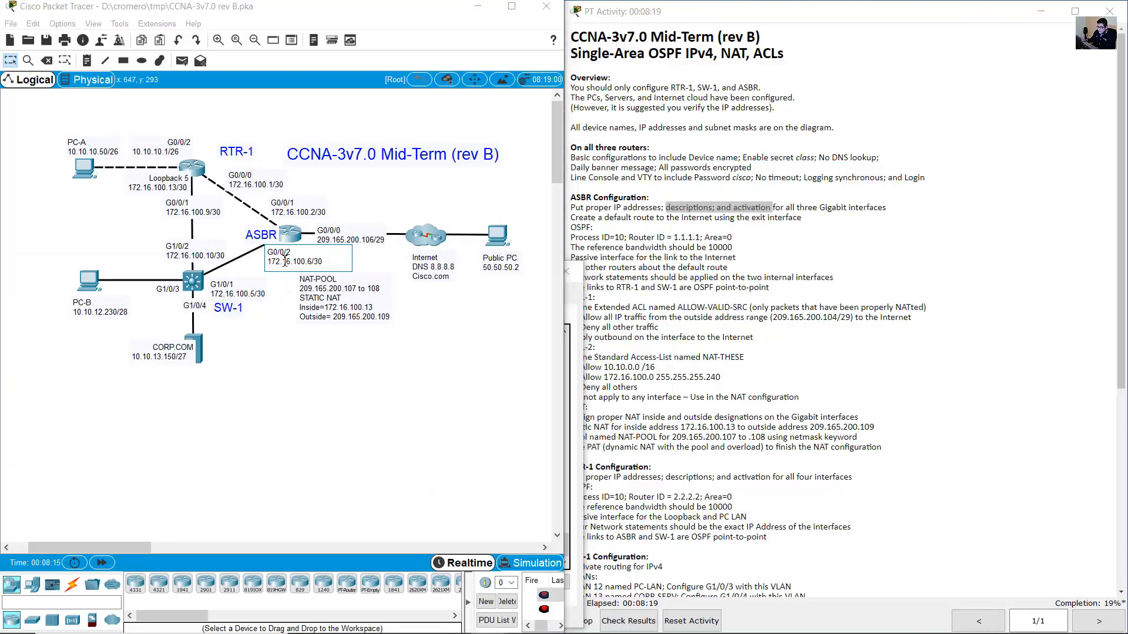
left_click_drag(272, 266, 333, 262)
left_click(576, 364)
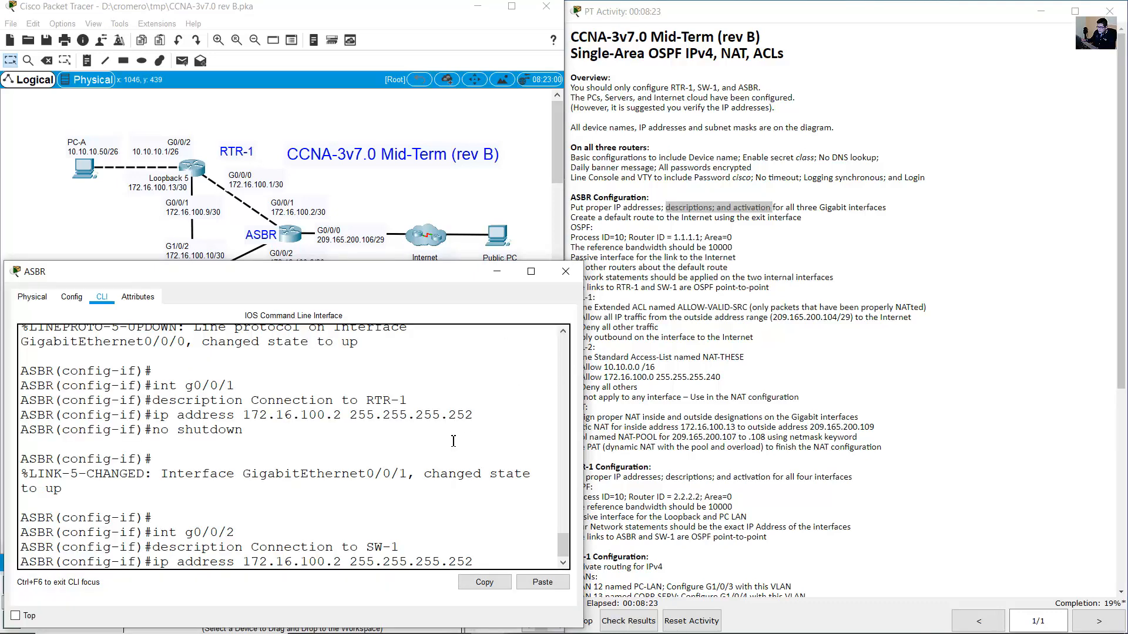
key("Left")
key("Left")
key("Left")
key("Left")
key("Left")
key("Left")
key("Left")
key("Left")
key("Left")
key("Left")
key("BackSpace")
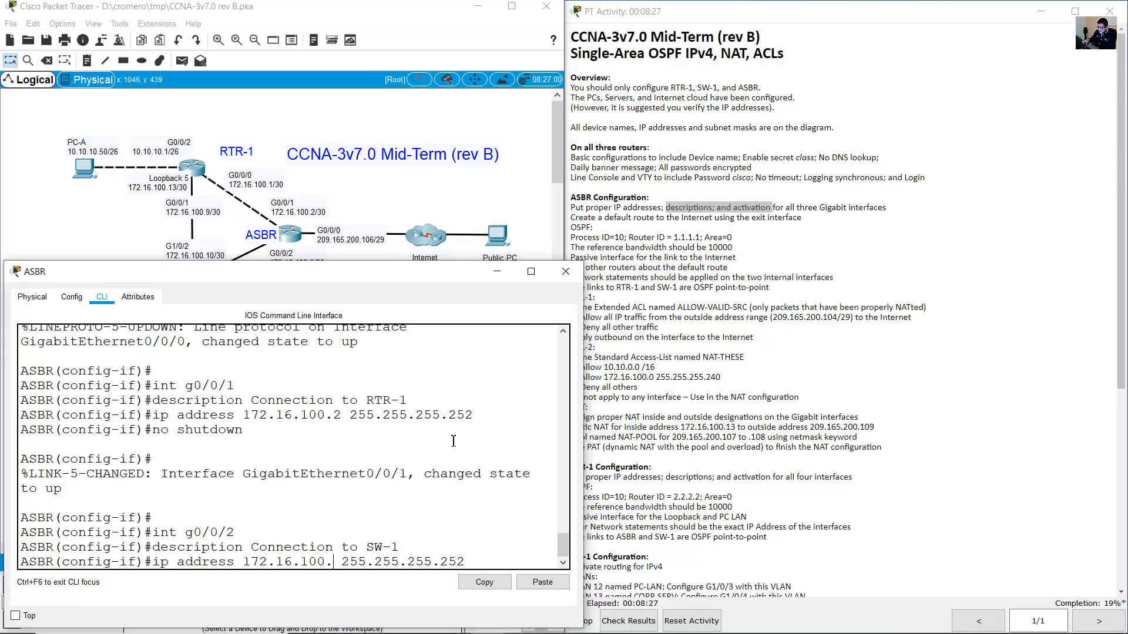
type("6")
key("Return")
key("Up")
key("Up")
key("Up")
key("Up")
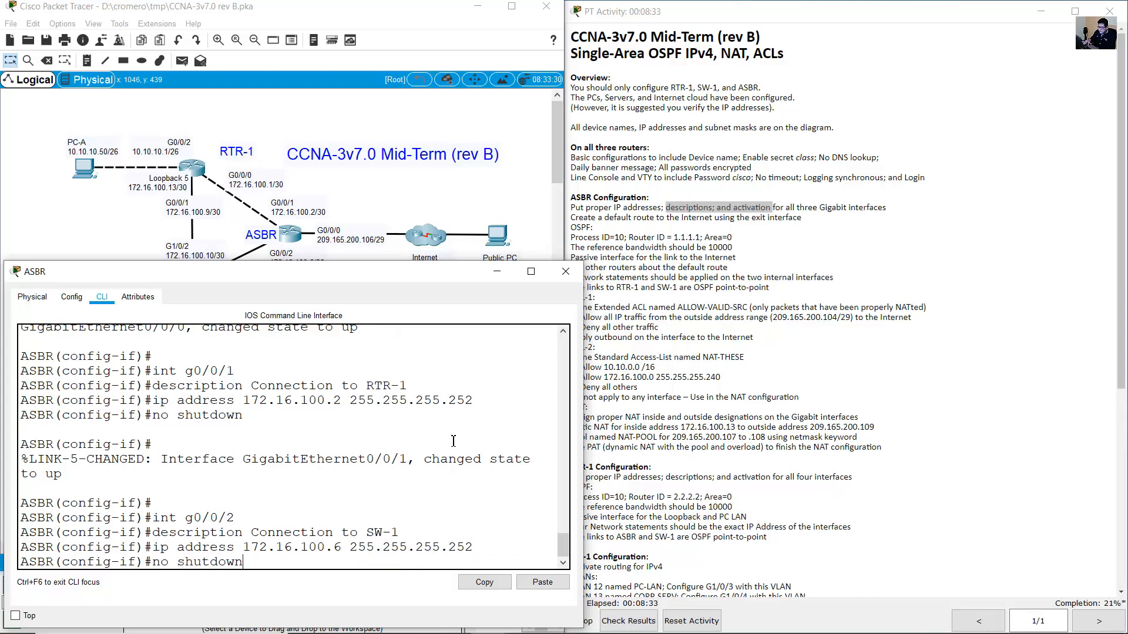
key("Return")
key("Return")
left_click(573, 222)
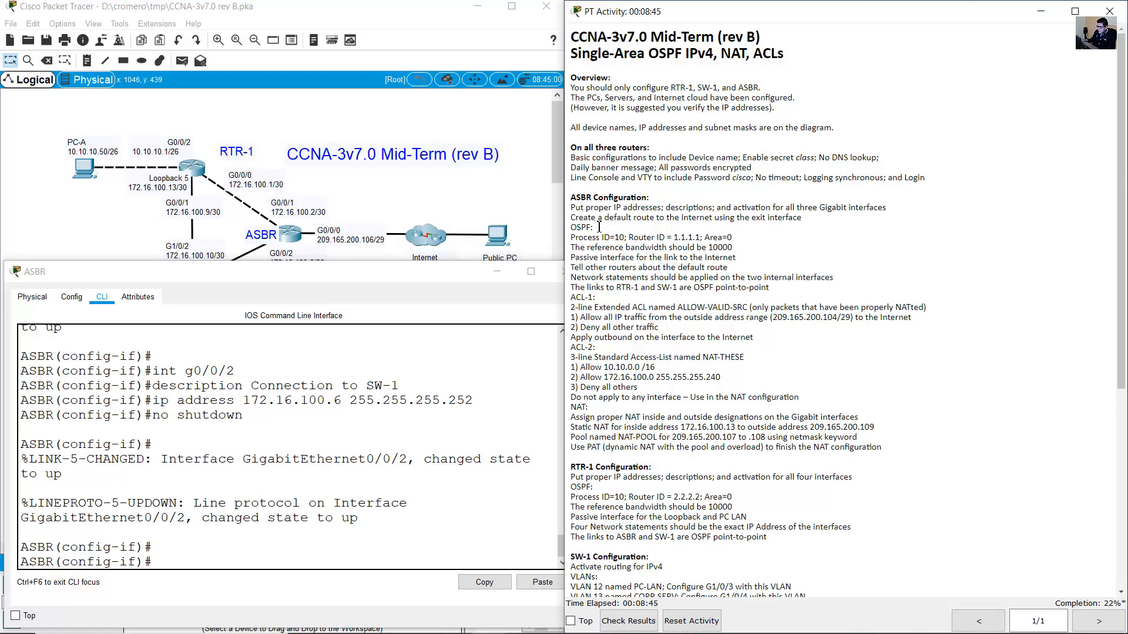
Read the ASBR, RTR-1 and SW-1 interface addressing and VLAN requirements in the instructions.
left_click_drag(572, 217, 770, 288)
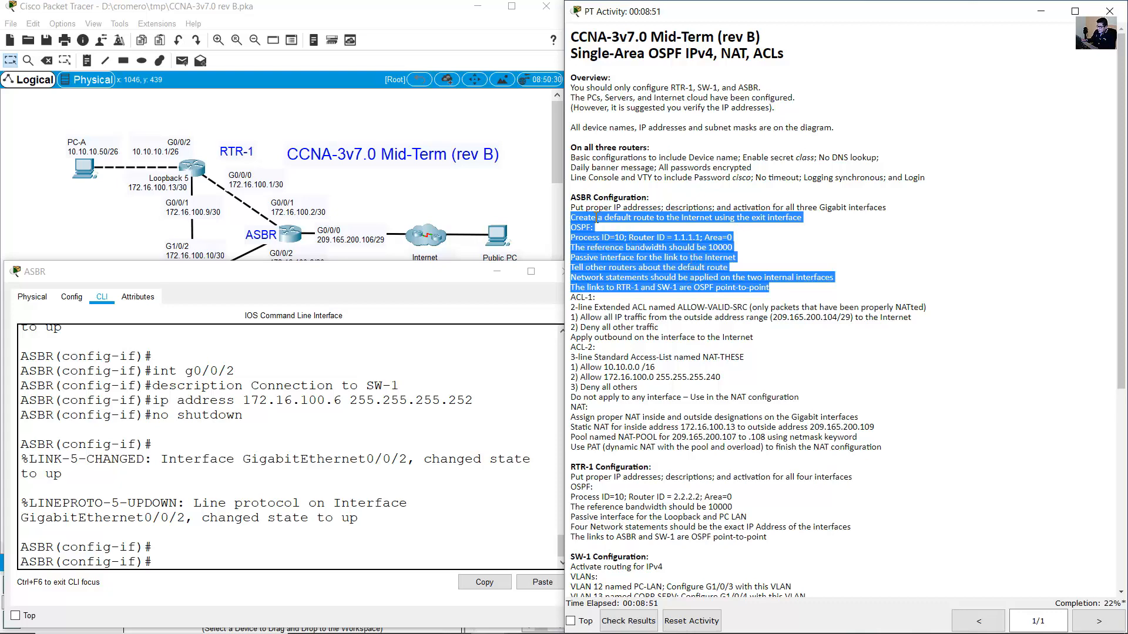
left_click(637, 215)
left_click_drag(624, 209, 832, 212)
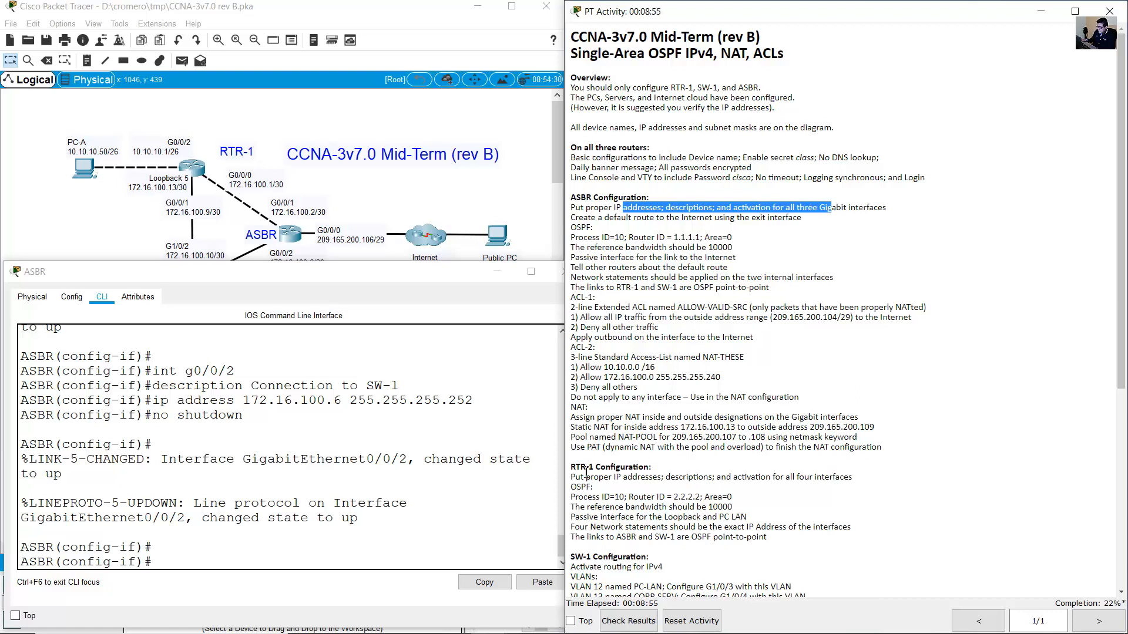
left_click_drag(571, 468, 658, 468)
scroll(657, 468, "down", 3)
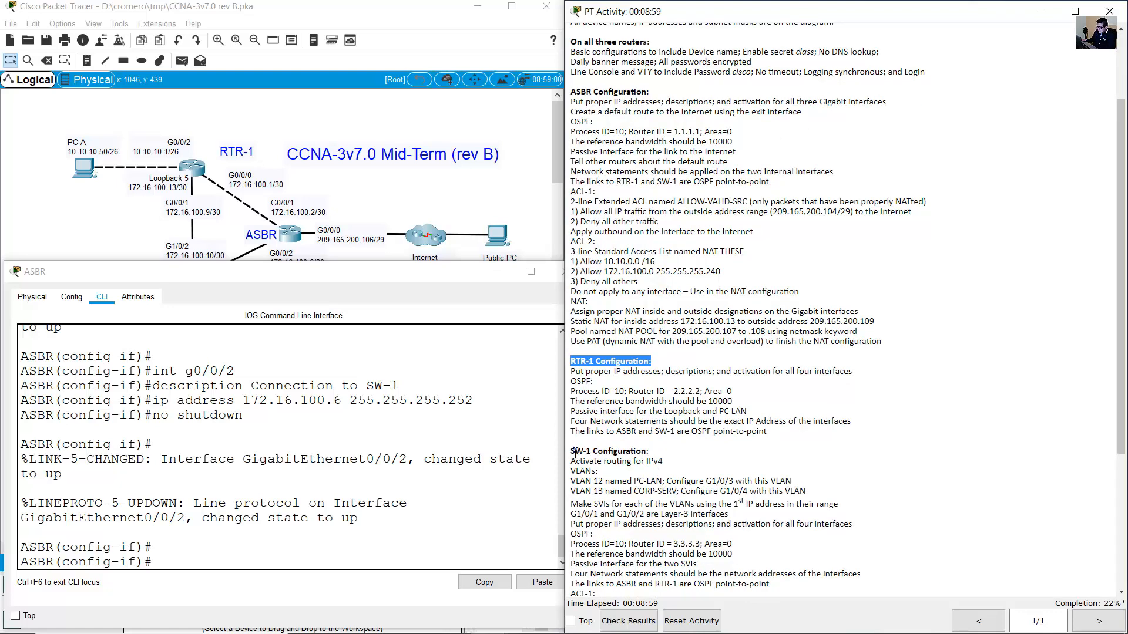
left_click_drag(573, 452, 649, 453)
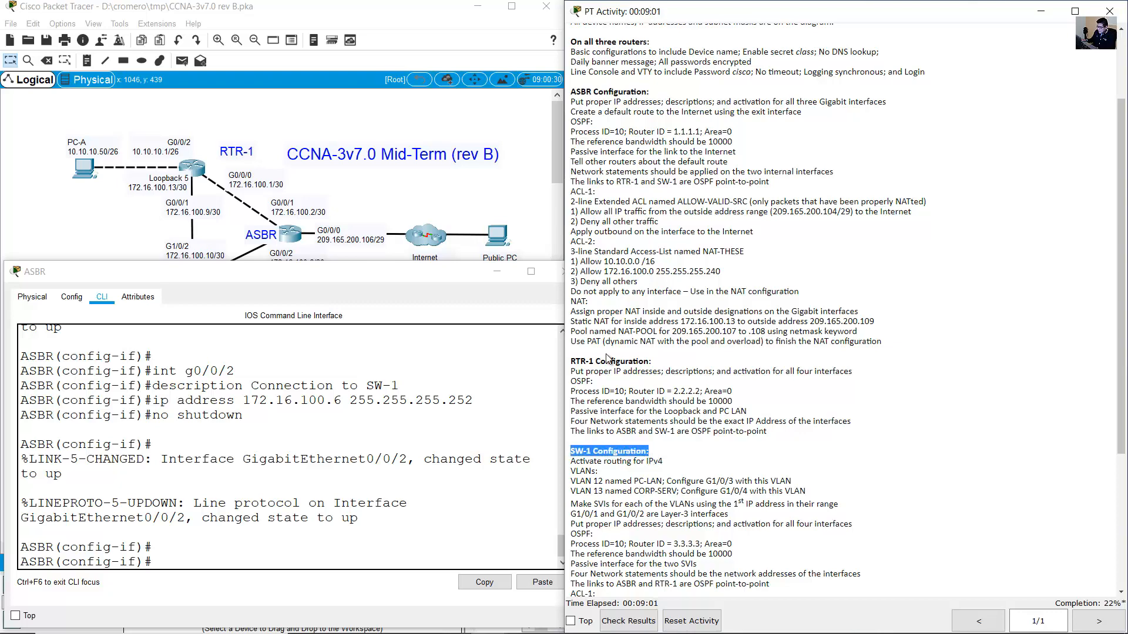
left_click_drag(576, 361, 662, 365)
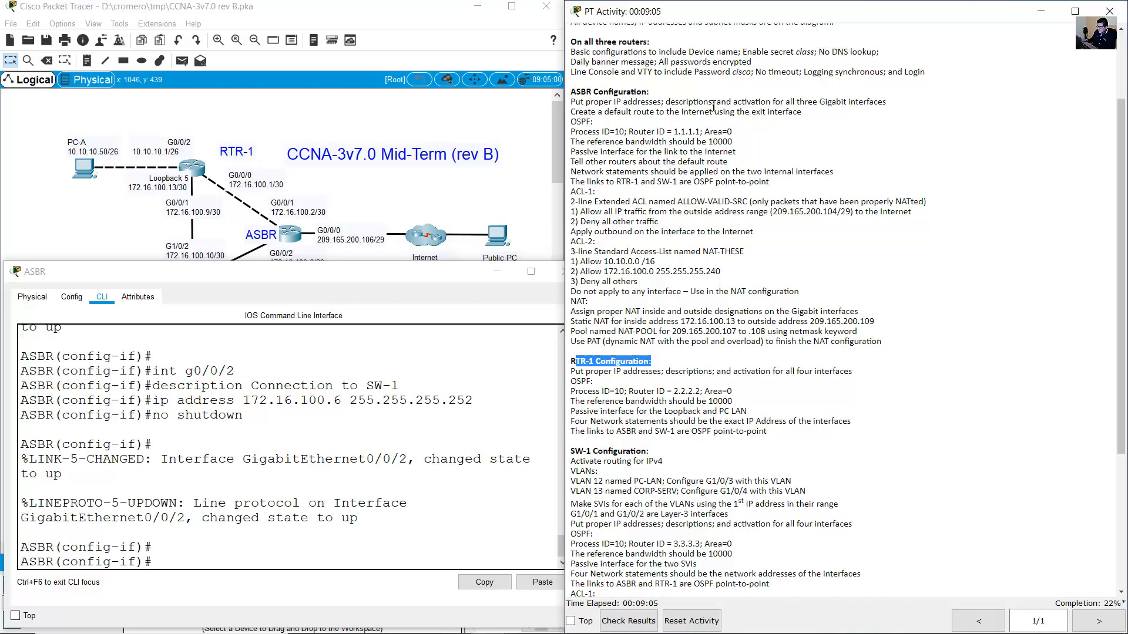
left_click_drag(585, 106, 817, 104)
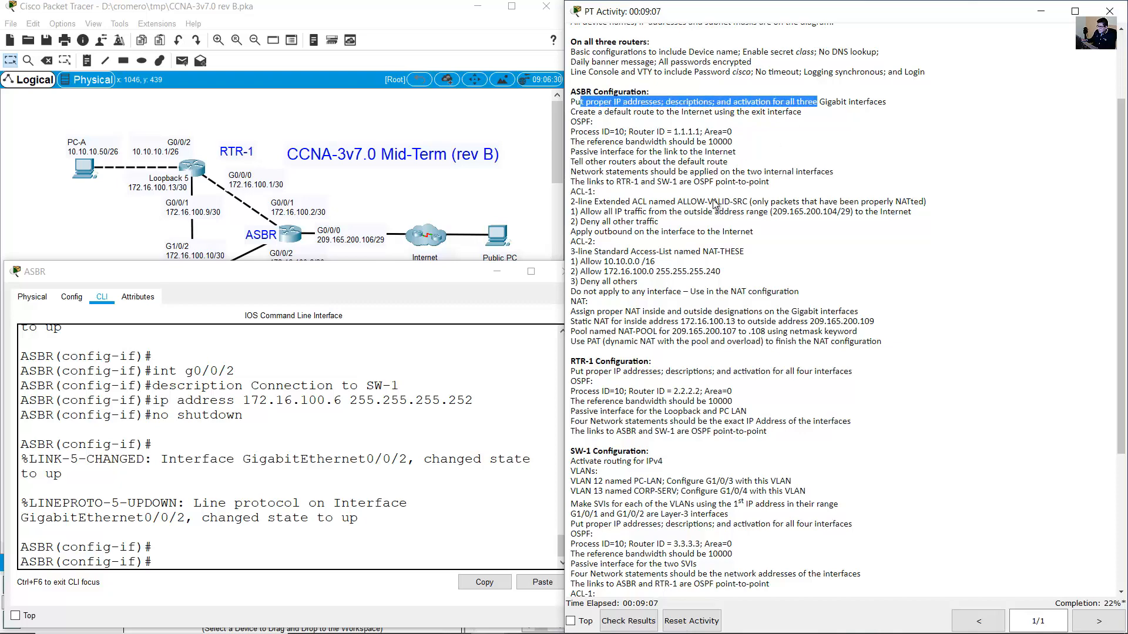
left_click_drag(586, 362, 841, 372)
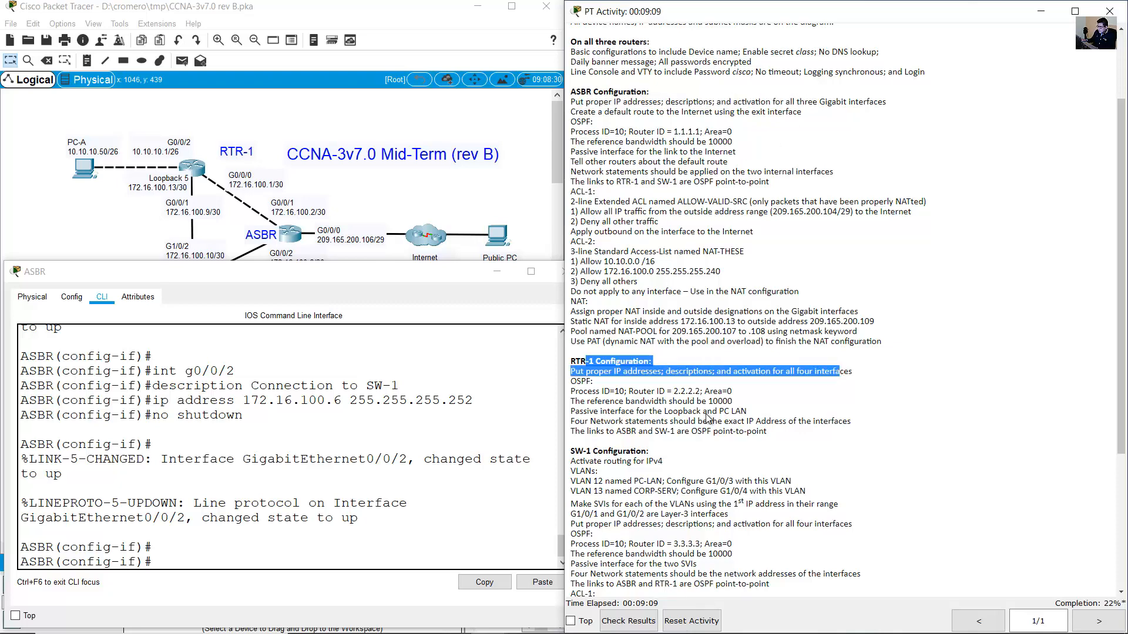
left_click_drag(585, 451, 785, 493)
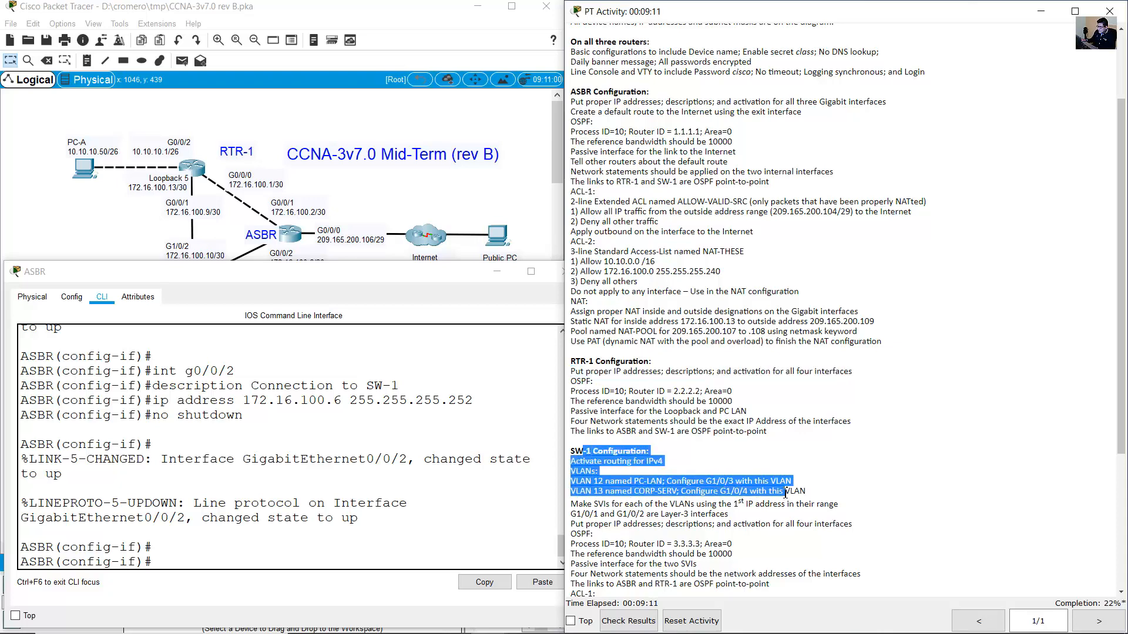
Review the ASBR default route and OSPF requirements for each device, then select RTR-1 on the topology.
left_click(579, 128)
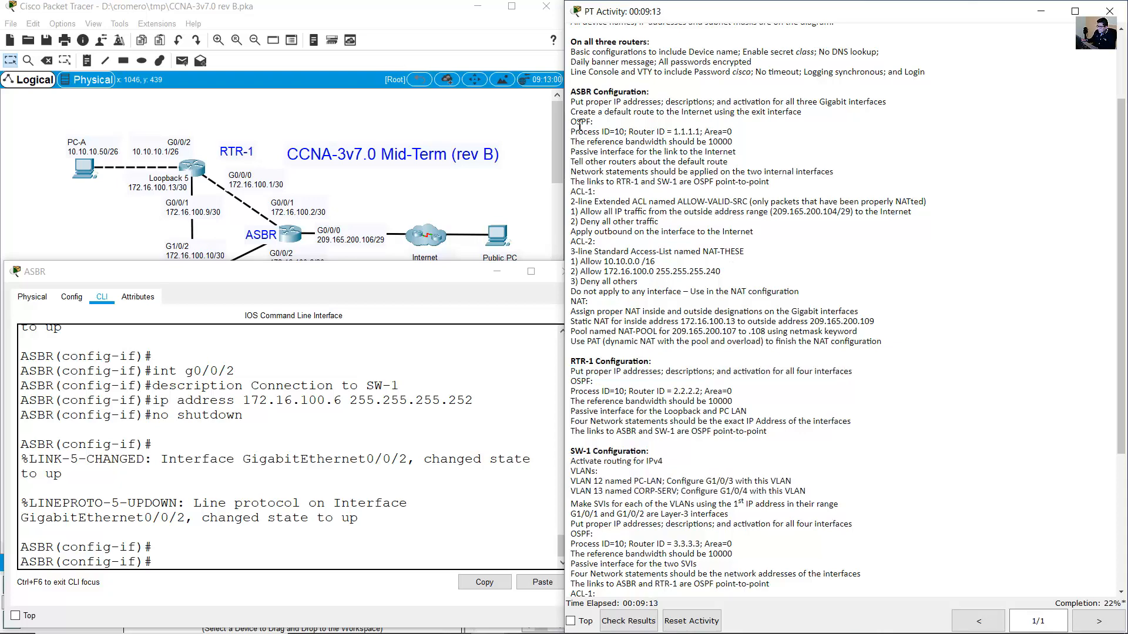
left_click_drag(576, 113, 724, 182)
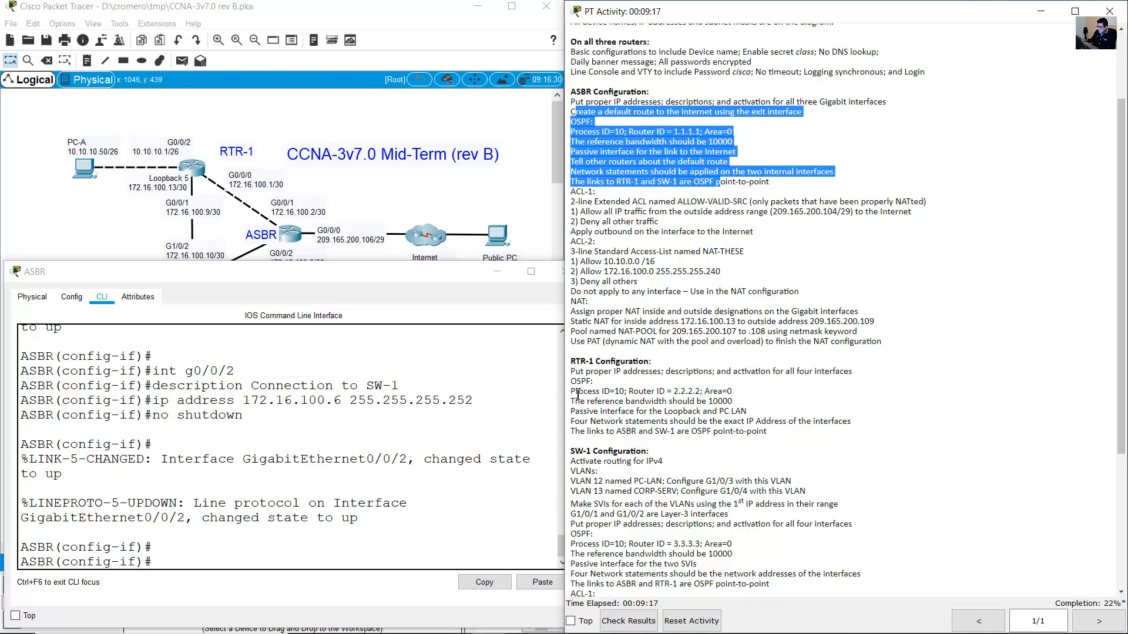
left_click_drag(577, 112, 652, 173)
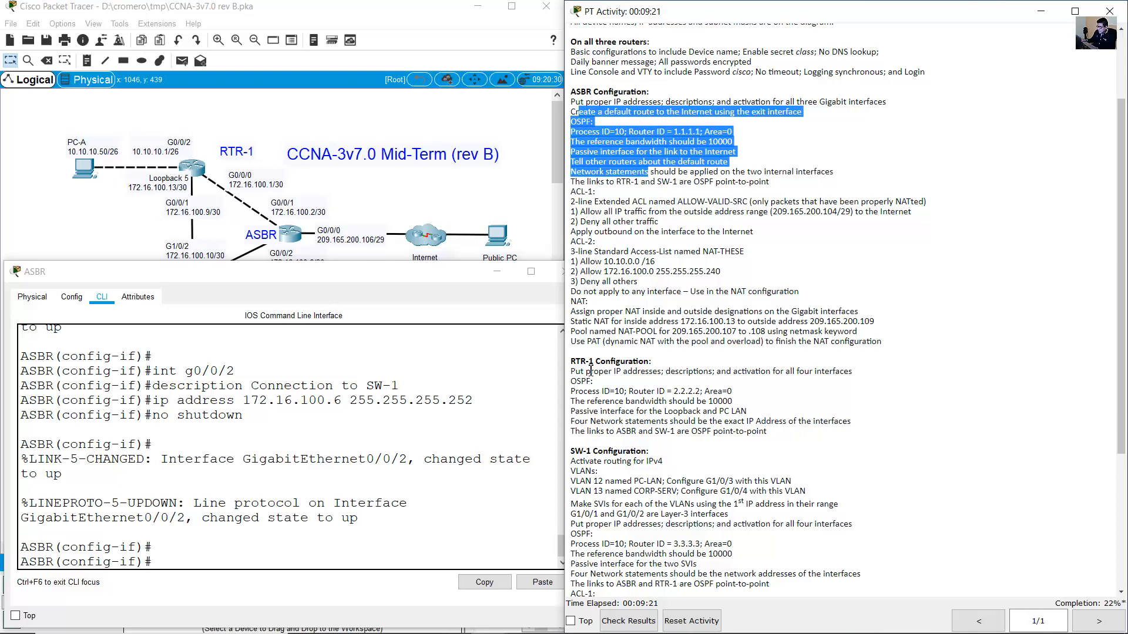
left_click_drag(578, 382, 654, 432)
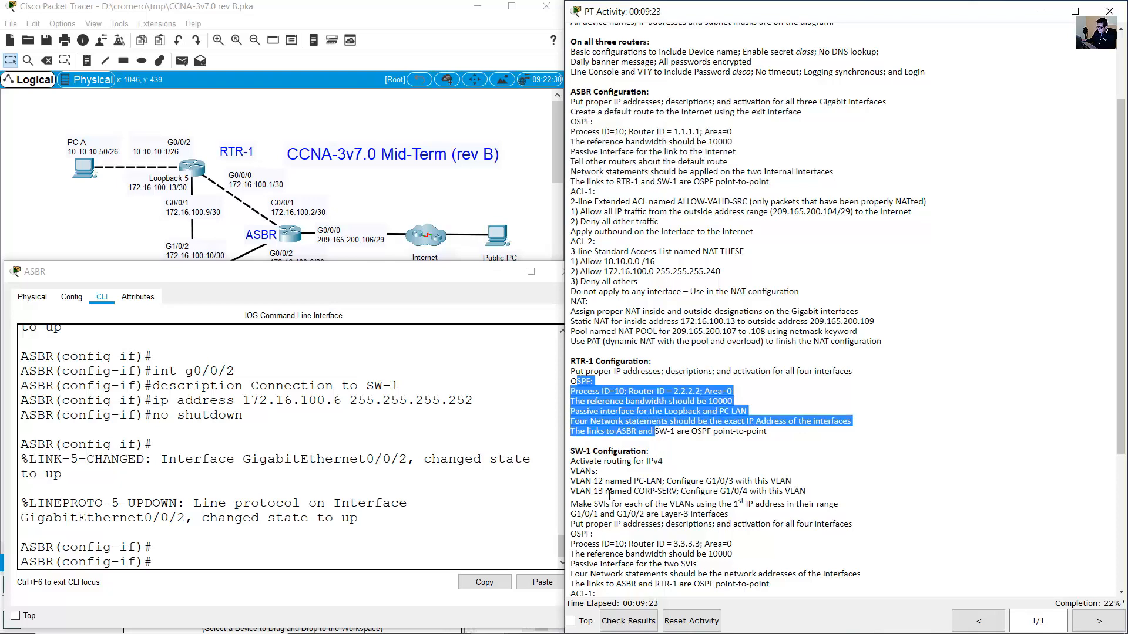
left_click_drag(578, 534, 650, 565)
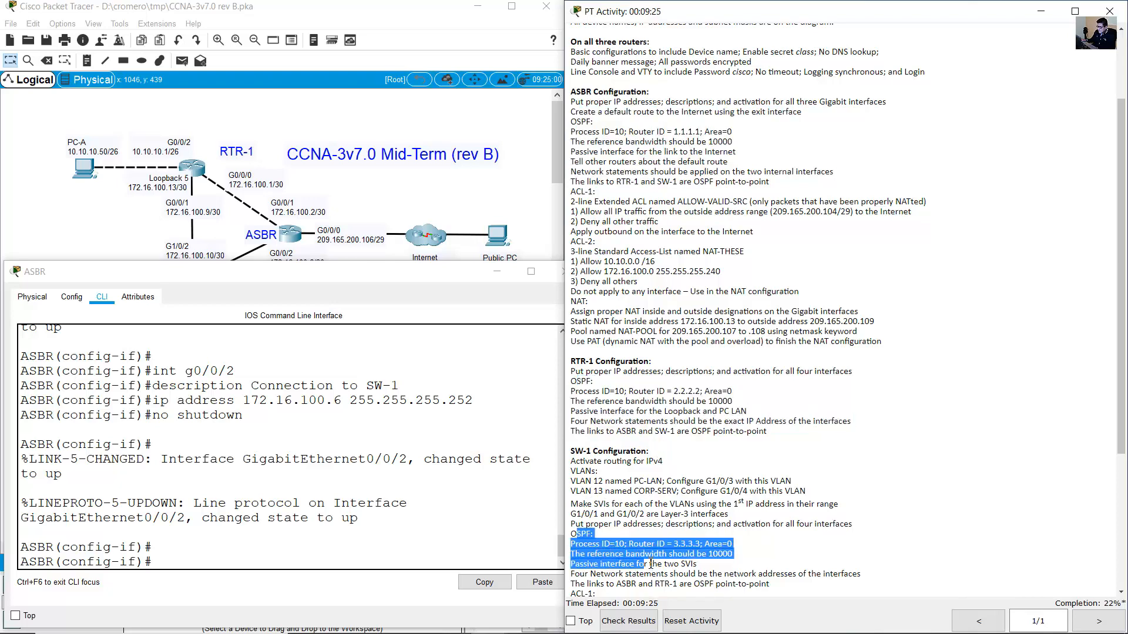
left_click(657, 194)
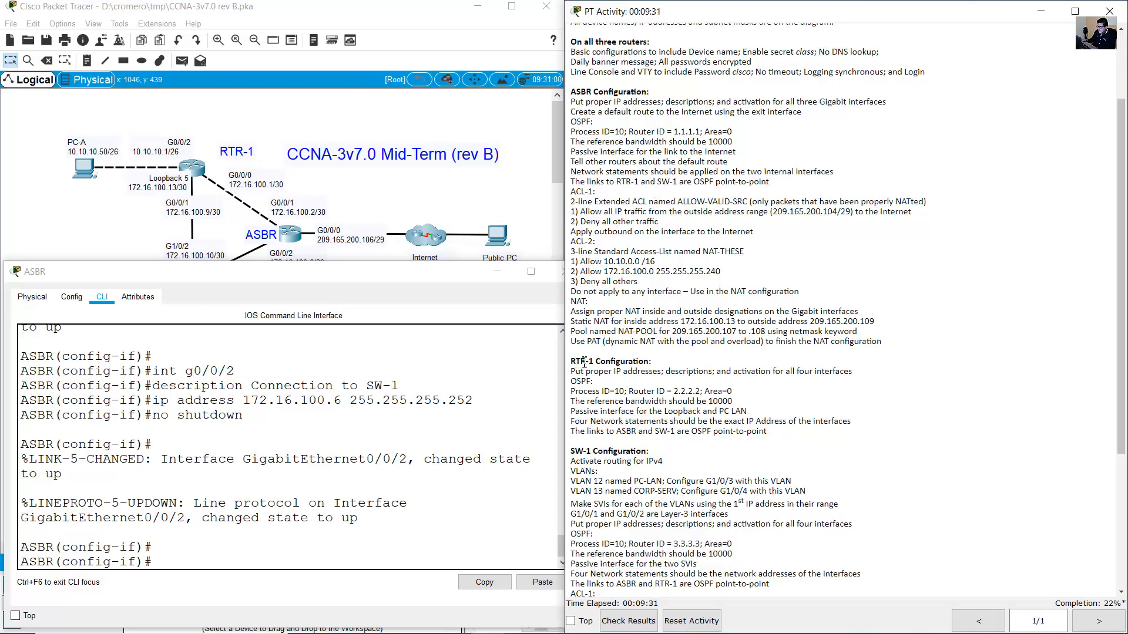
left_click_drag(570, 363, 652, 362)
left_click_drag(575, 374, 853, 374)
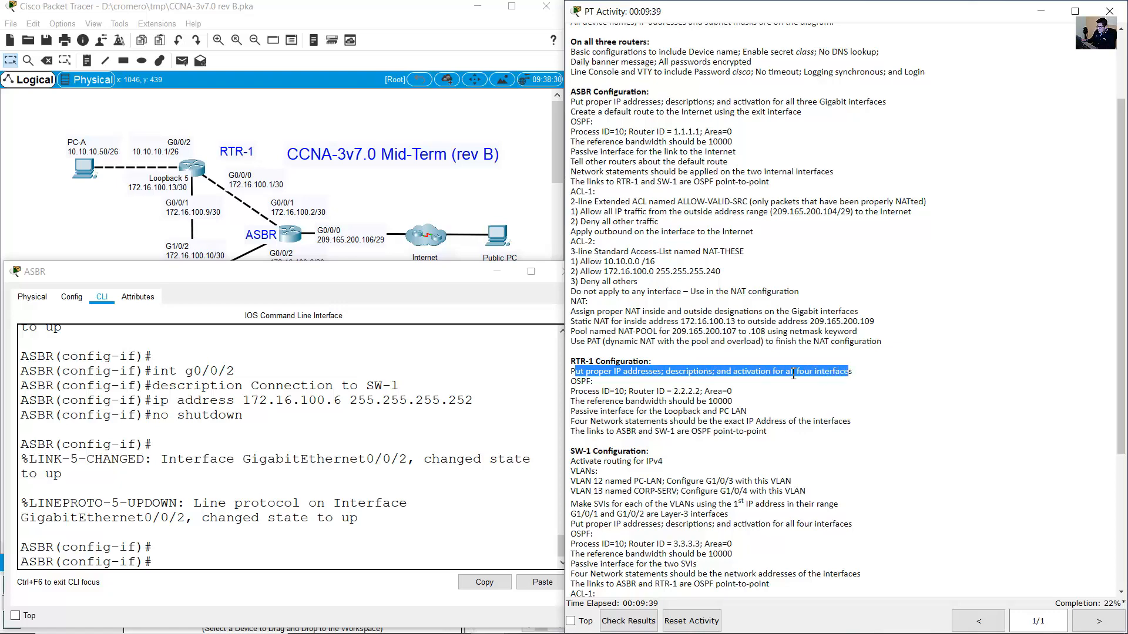
left_click(410, 194)
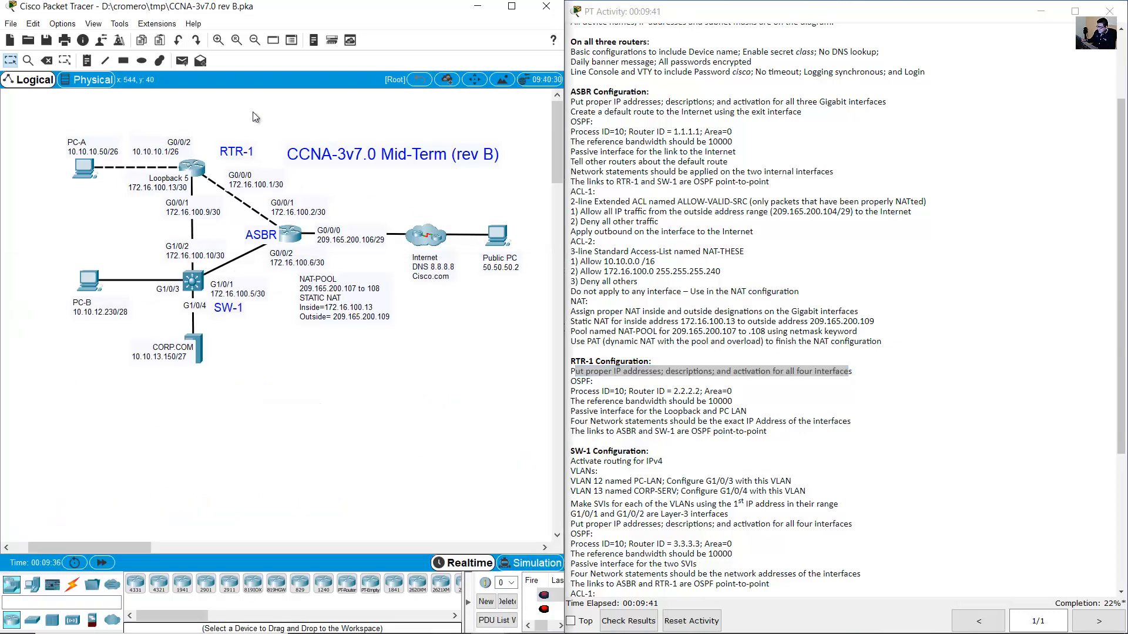
left_click_drag(253, 111, 136, 207)
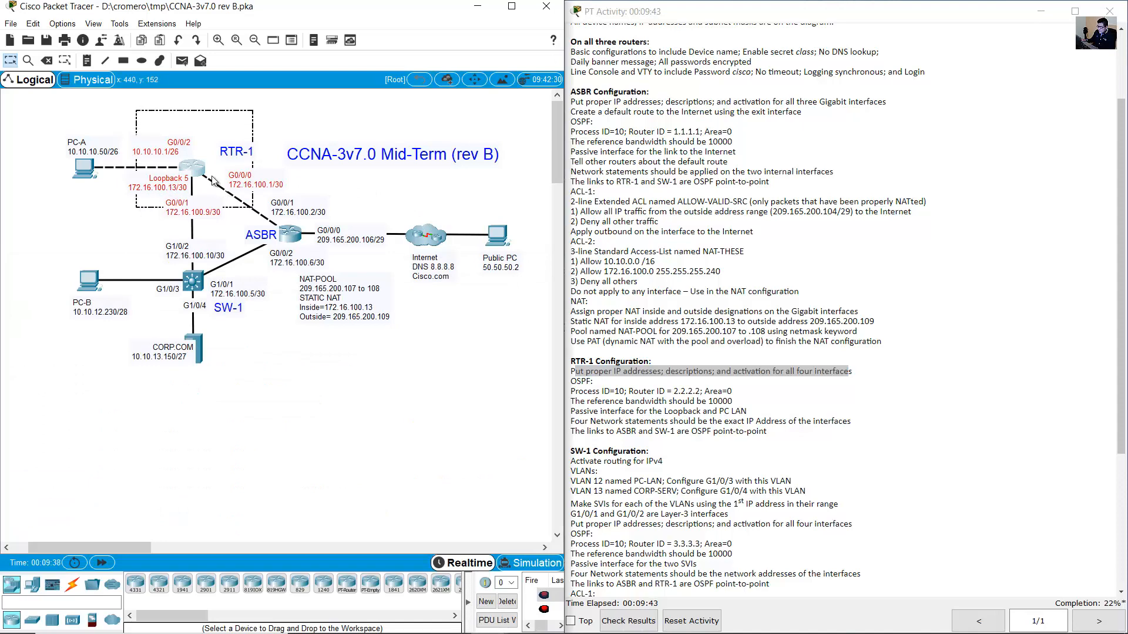
In RTR-1's console, enter interface G0/0/0 and describe it as 'Connection to ASBR'.
left_click(200, 180)
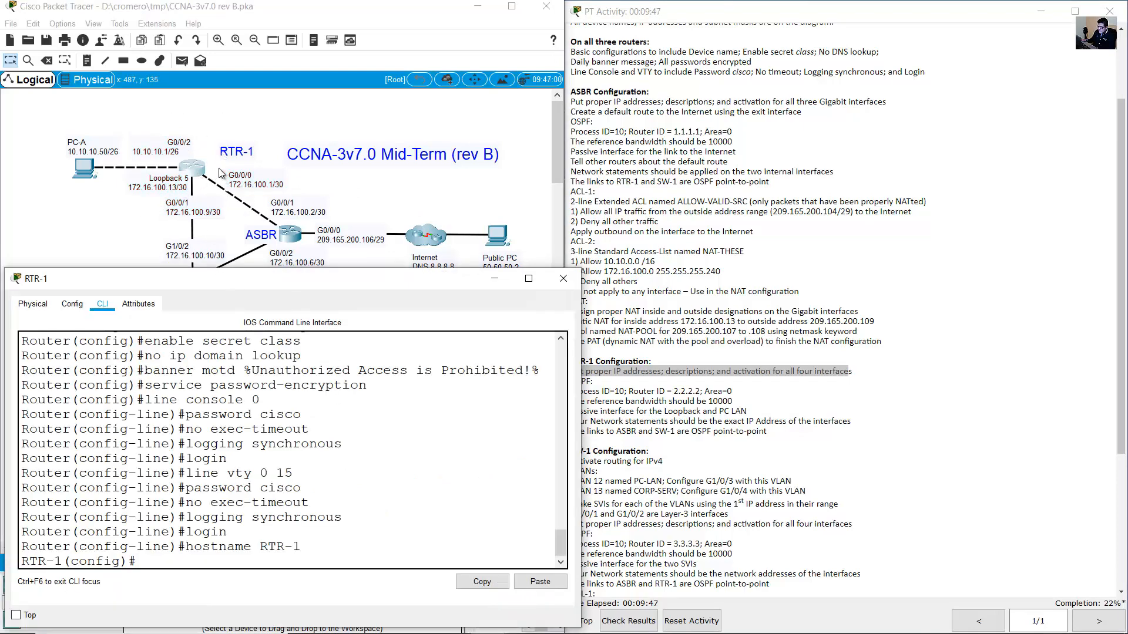
left_click(260, 183)
left_click_drag(287, 185, 227, 176)
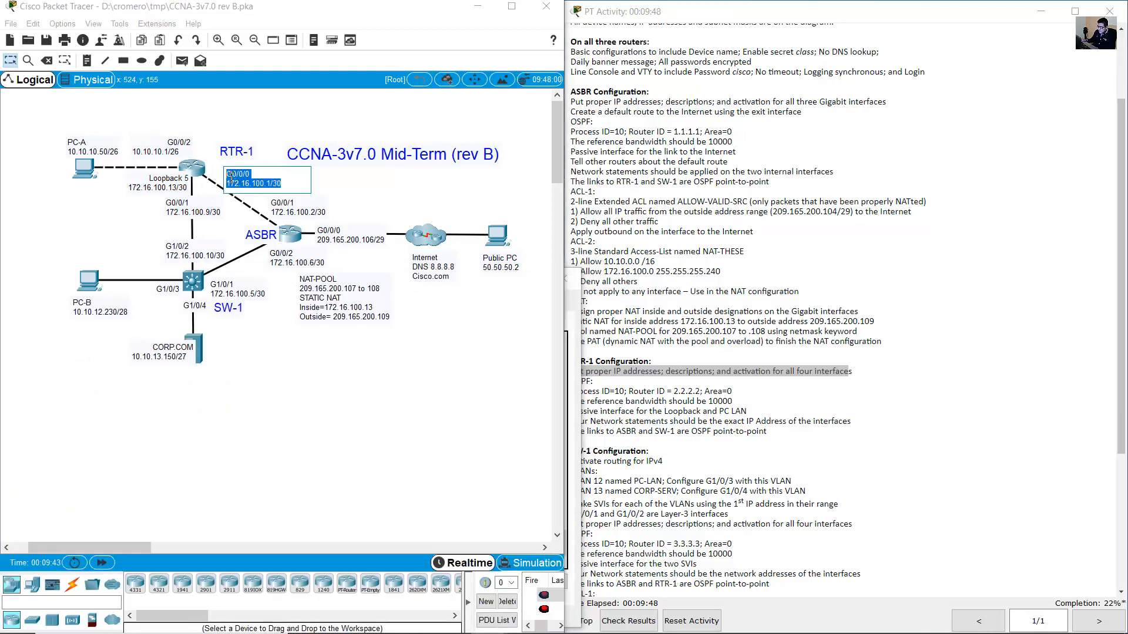
left_click(194, 173)
type("int g")
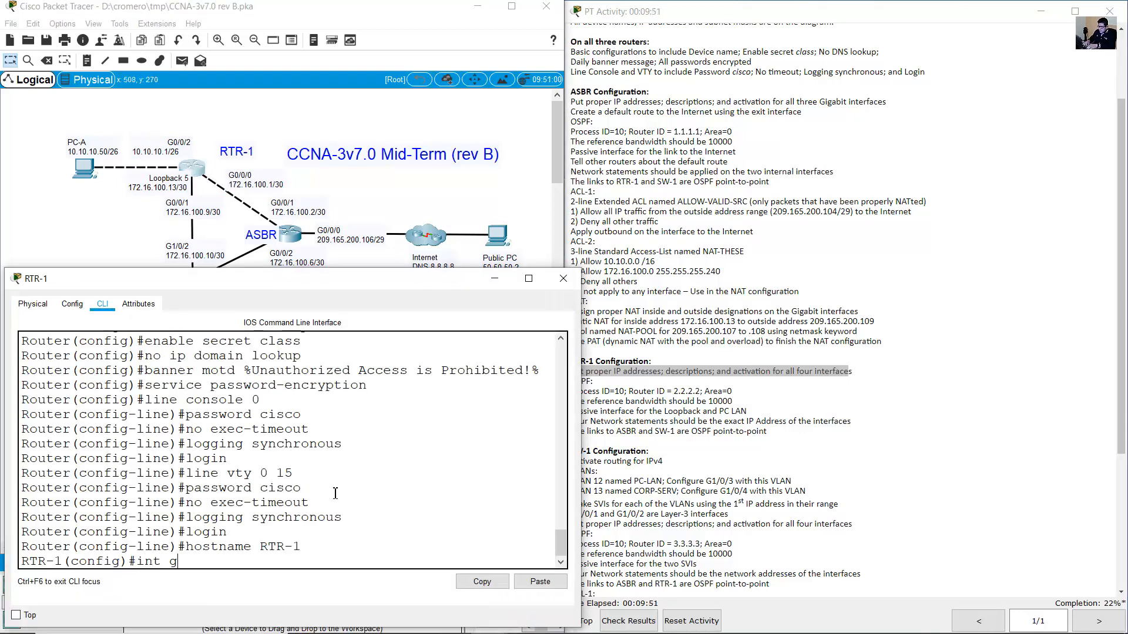
type("0/0/0")
key("Return")
type("de")
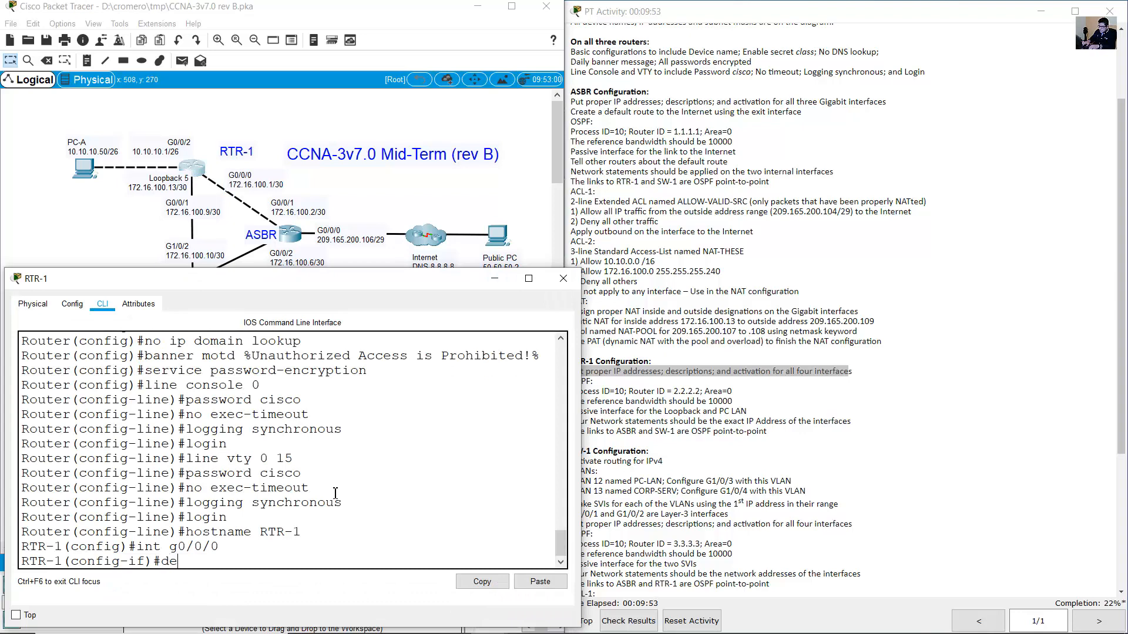
type("scription C")
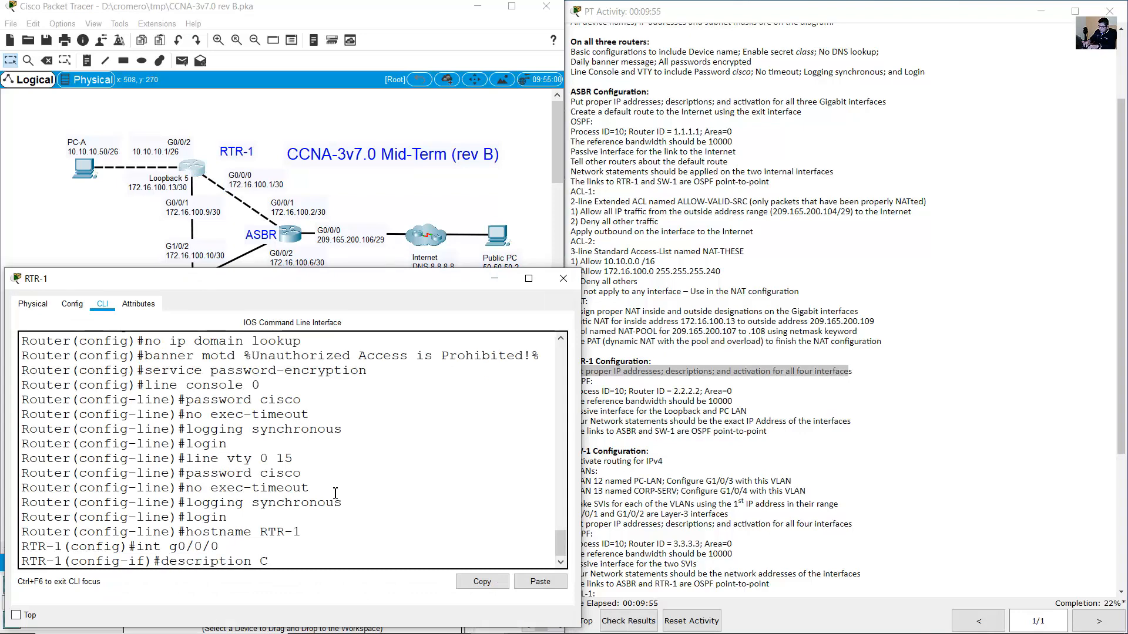
type("onnection to ASBR")
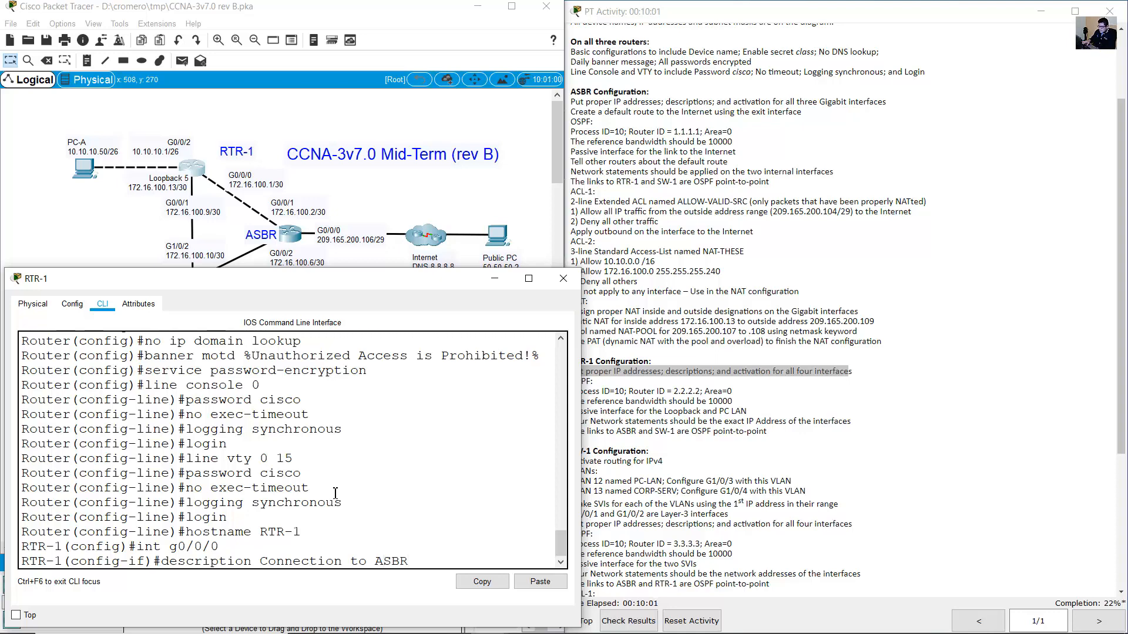
key("Return")
Address RTR-1's G0/0/0 as 172.16.100.1 255.255.255.252 and enable it with no shutdown.
type("ip address")
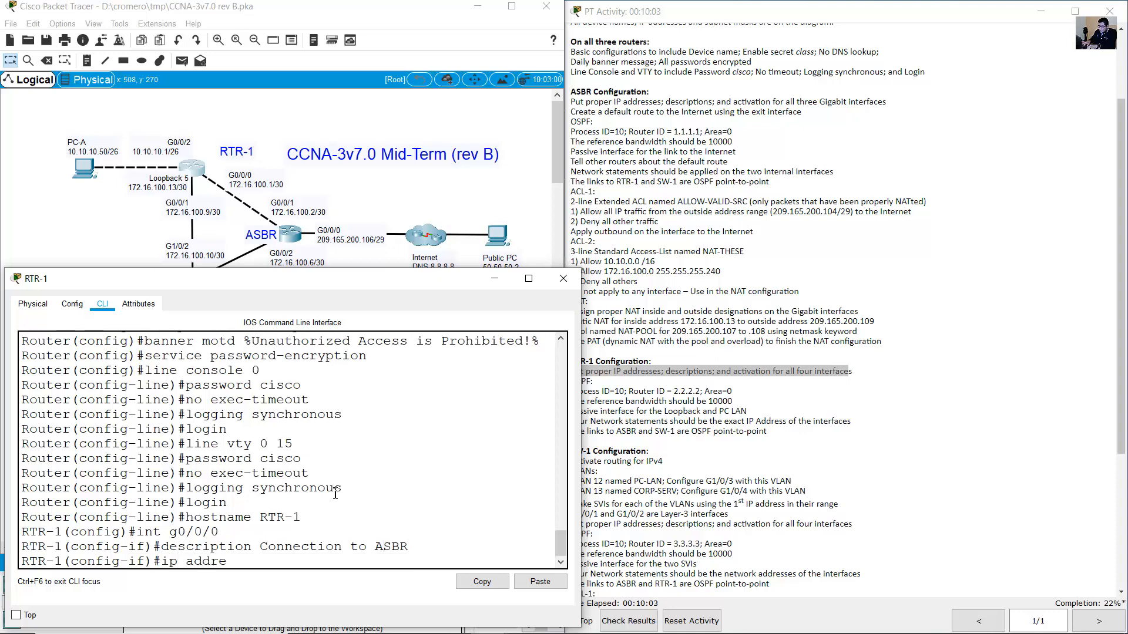
left_click(272, 187)
left_click_drag(284, 186, 228, 187)
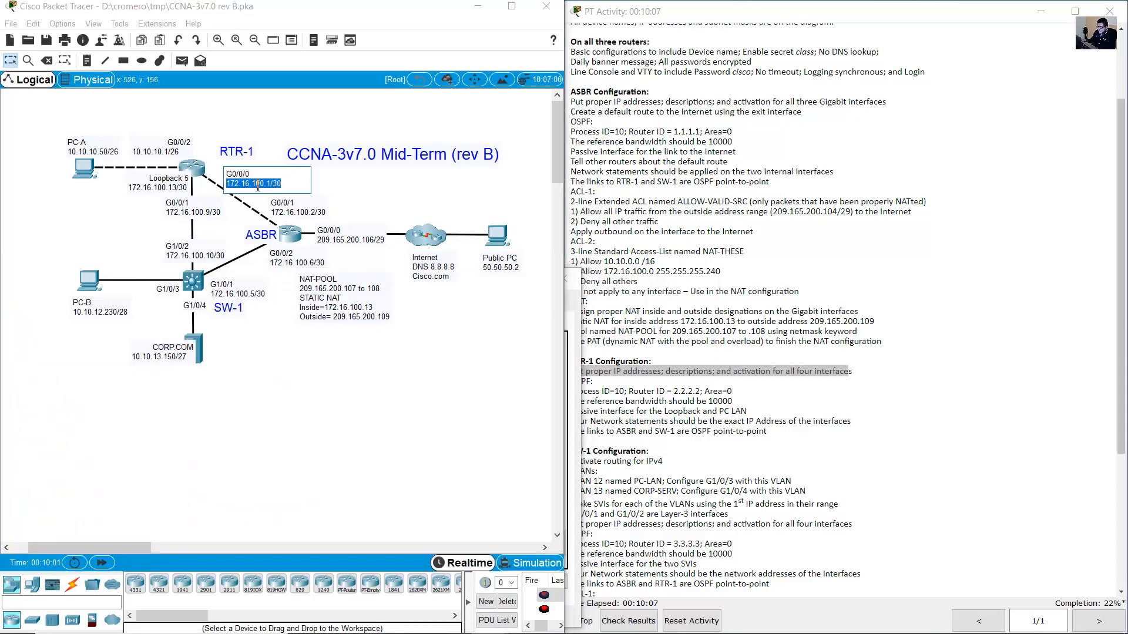
left_click(199, 171)
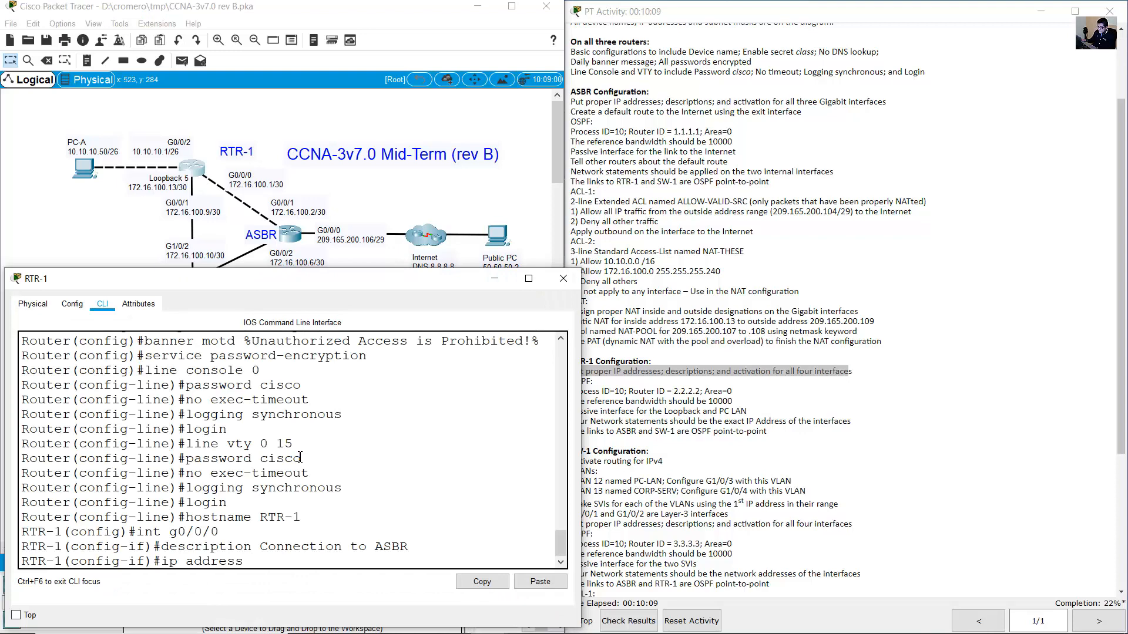
type("2.16.100")
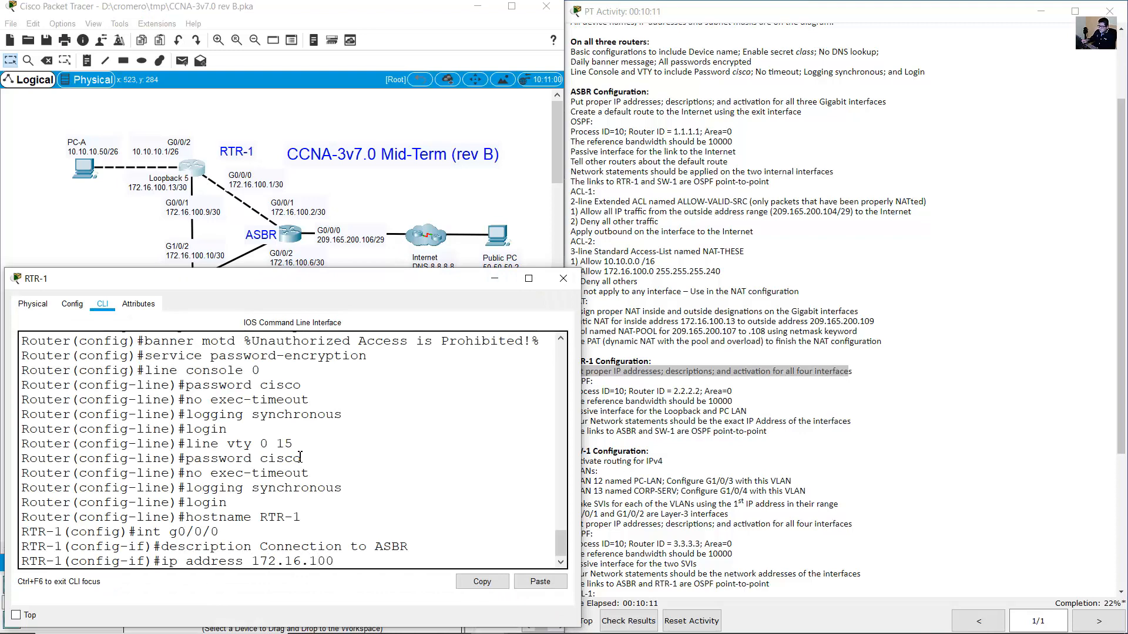
type(".1 255.255.255.252")
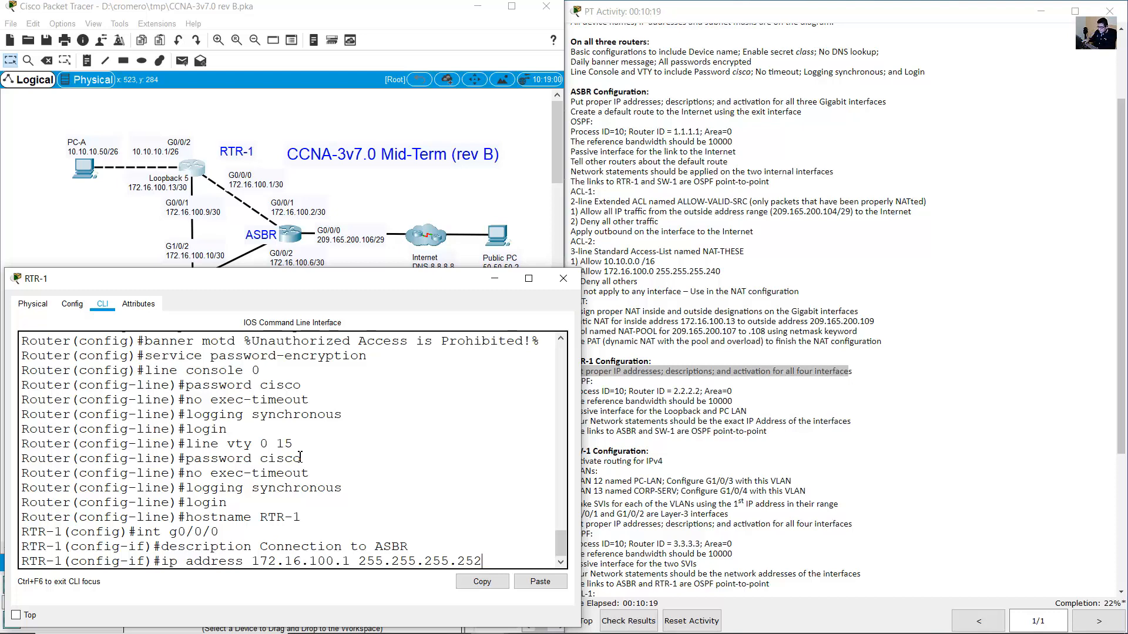
key("Return")
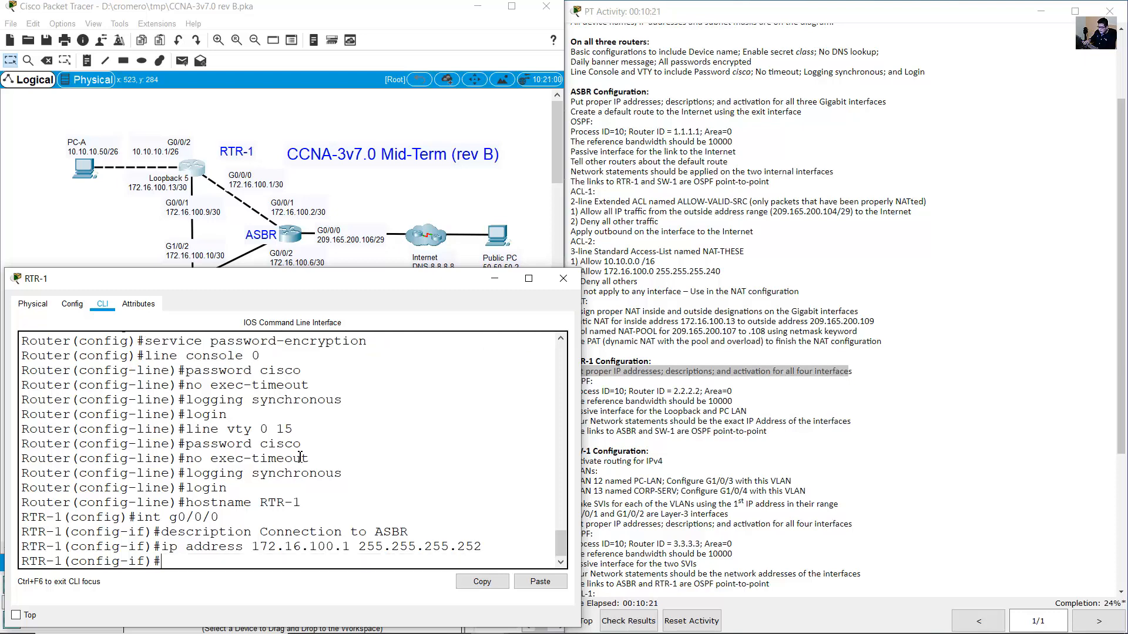
key("Up")
key("Up")
key("Down")
key("Down")
type("no shutdown")
key("Return")
key("Return")
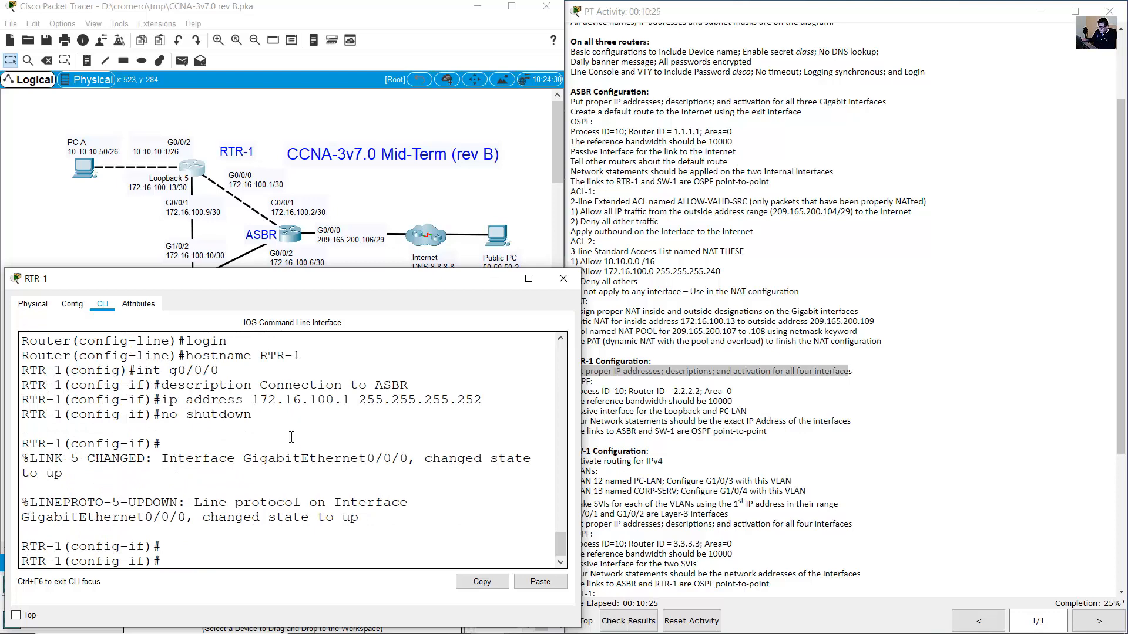
left_click(205, 153)
left_click(197, 200)
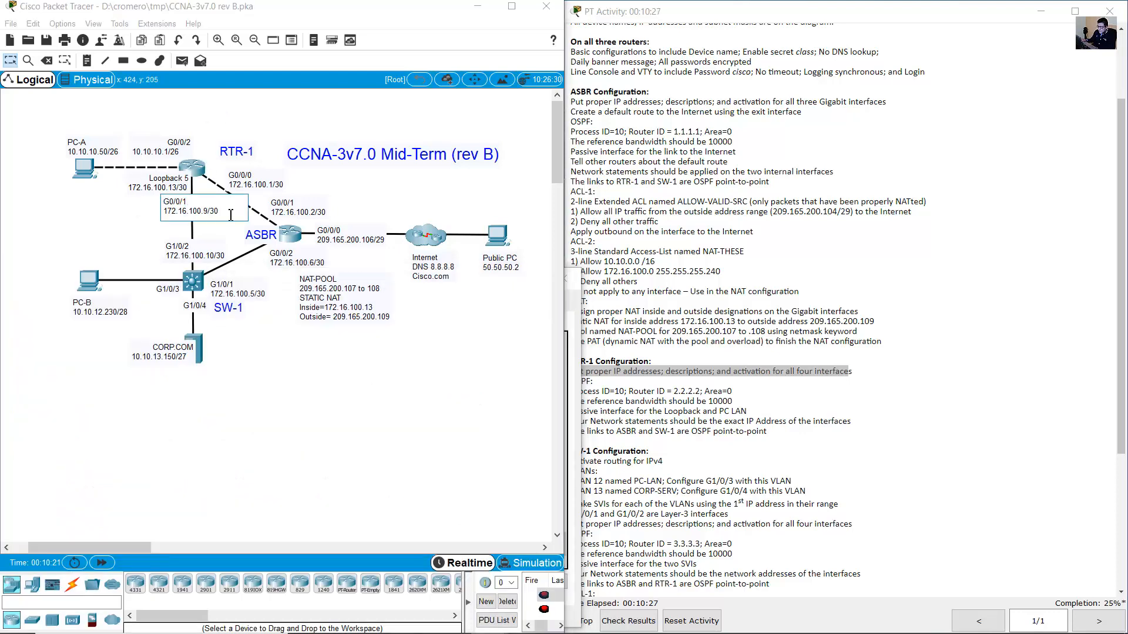
On RTR-1, select interface G0/0/1 and give it the description 'Connection to SW-1'.
left_click_drag(231, 215, 131, 202)
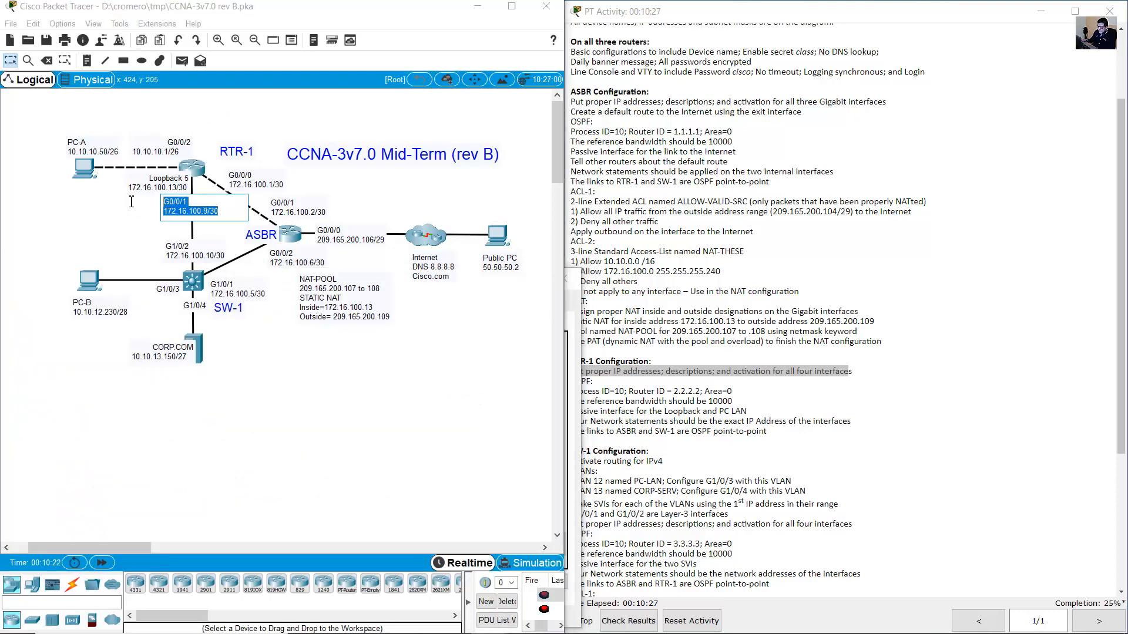
left_click(198, 178)
key("Up")
key("Up")
key("Up")
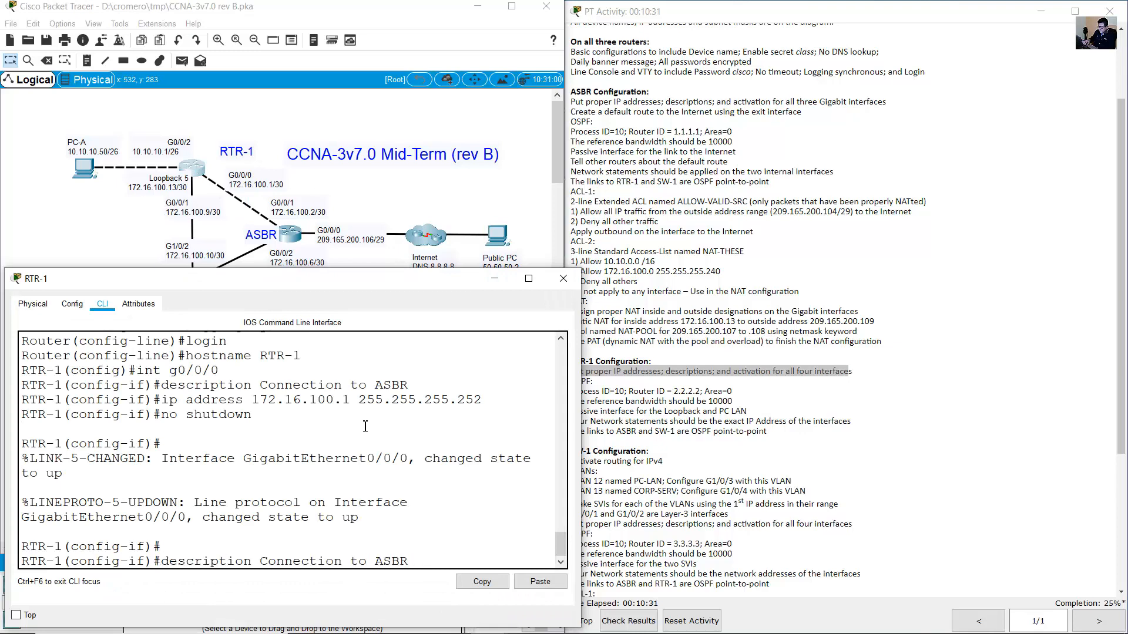
key("Up")
key("BackSpace")
type("1")
key("Return")
key("Up")
key("Up")
key("Up")
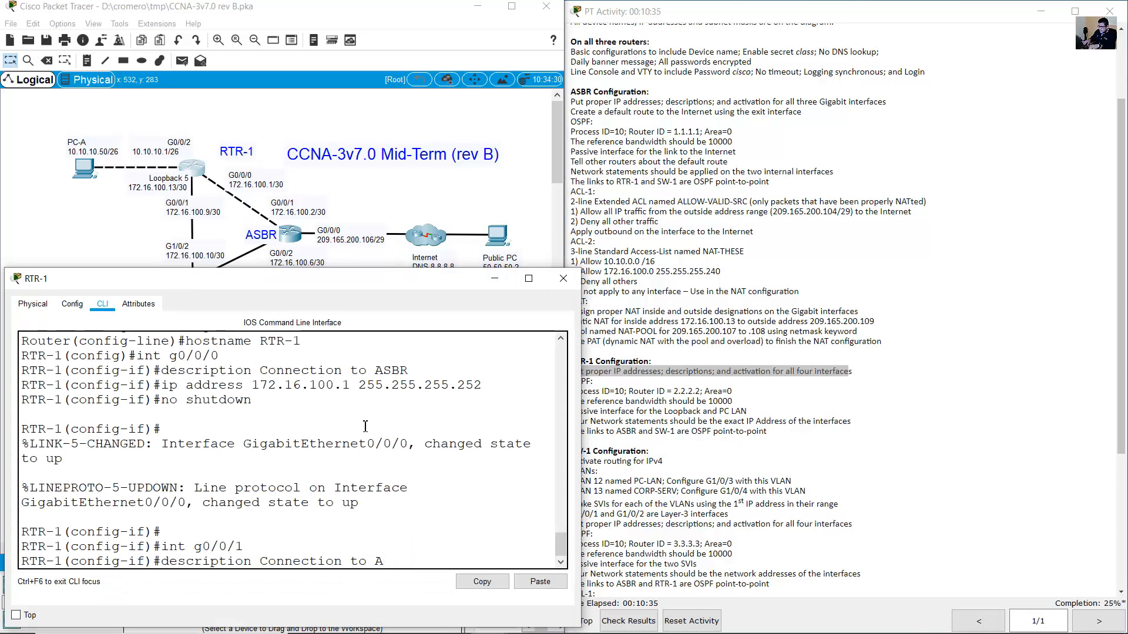
key("BackSpace")
type("SW-1")
key("Return")
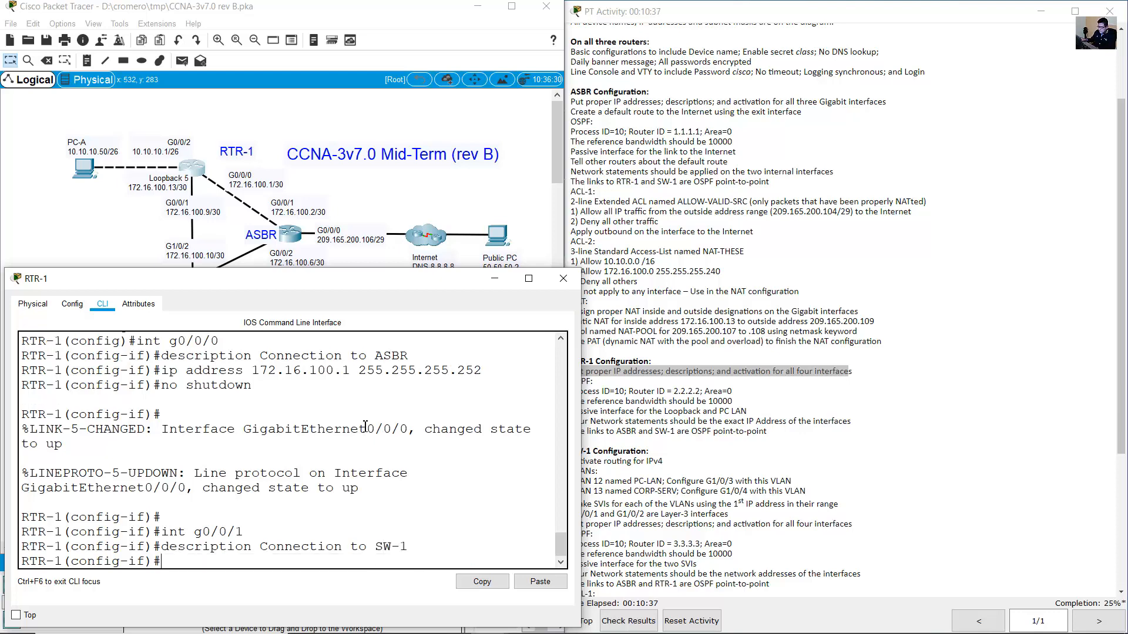
Assign G0/0/1 the address 172.16.100.9 255.255.255.252 and enable it with no shutdown.
left_click(128, 259)
left_click_drag(269, 361, 168, 275)
left_click(202, 169)
key("Up")
key("Up")
key("Up")
key("Up")
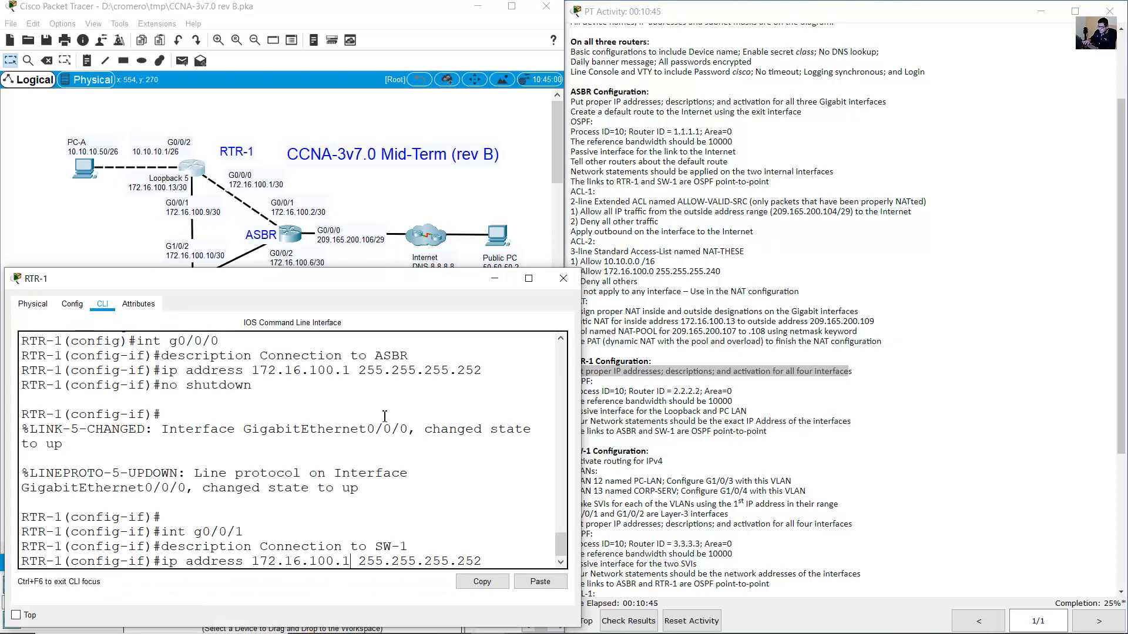
key("Left")
key("Left")
key("Left")
key("Left")
key("Left")
key("Left")
key("Left")
key("Left")
key("Left")
key("Left")
key("Left")
key("Left")
key("Left")
key("Left")
key("Left")
key("Left")
key("BackSpace")
type("9")
key("Return")
key("Up")
key("Up")
key("Up")
key("Up")
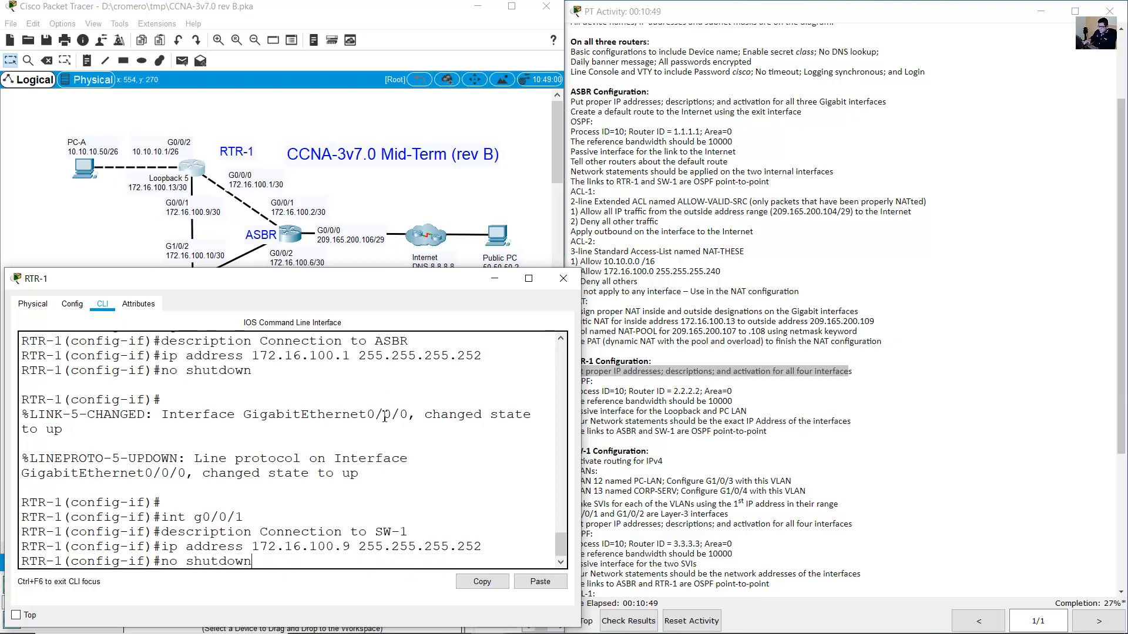
key("Return")
Switch to interface G0/0/2 and give it the description 'Connection to PC-A'.
left_click(188, 147)
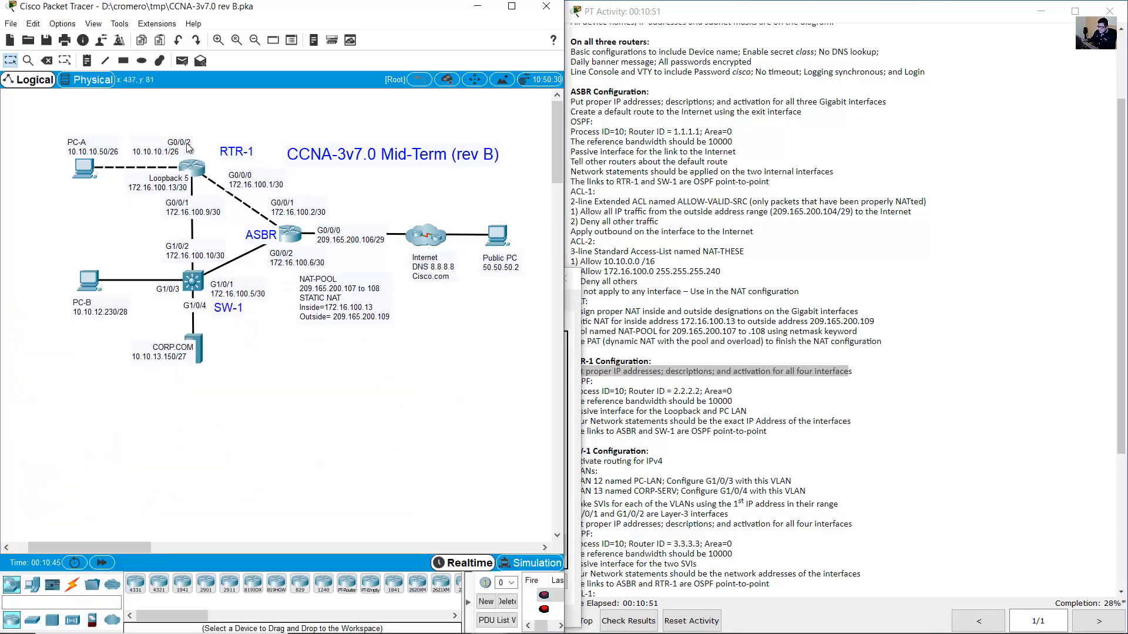
double_click(188, 147)
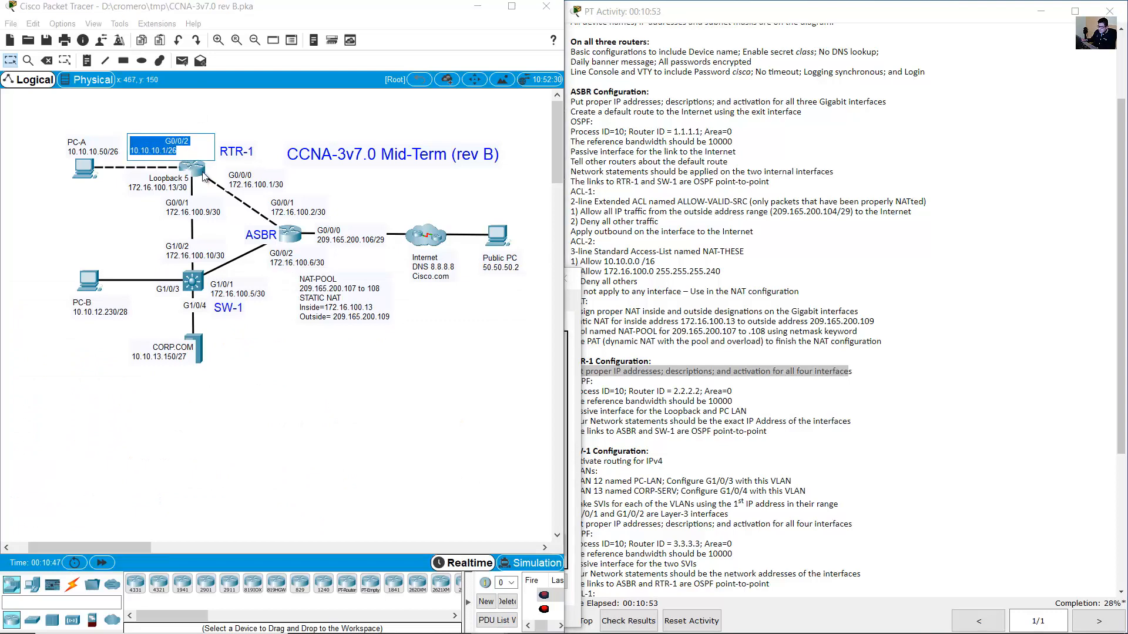
left_click(204, 176)
key("Up")
key("Up")
key("Up")
key("Up")
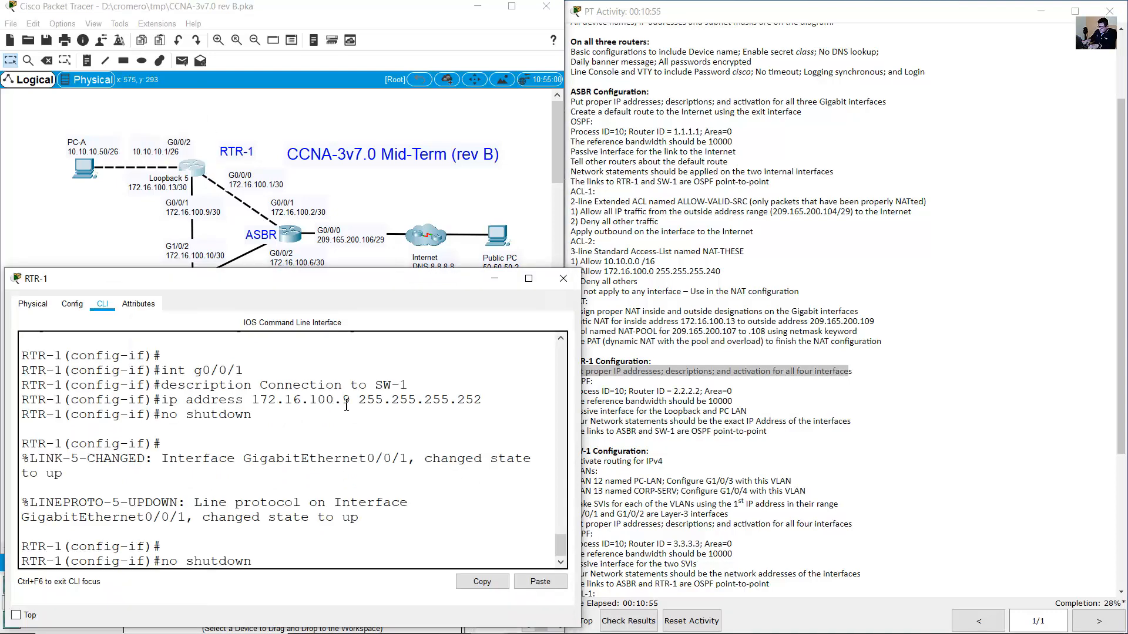
key("BackSpace")
type("2")
key("Return")
key("Up")
key("Up")
key("Up")
key("Up")
key("Up")
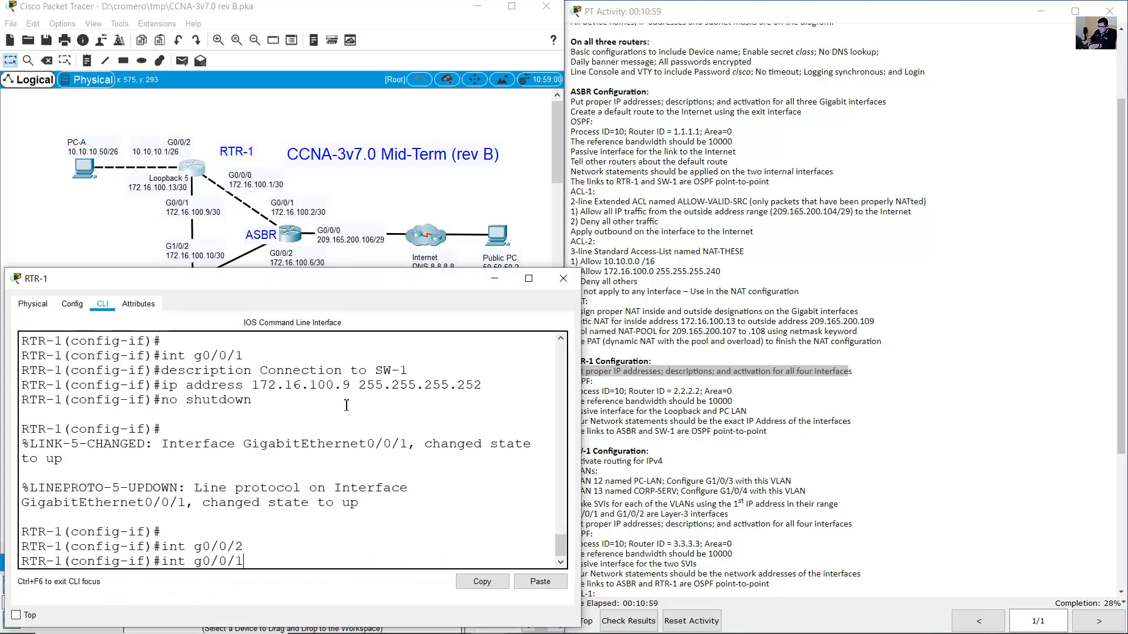
key("Down")
key("BackSpace")
key("BackSpace")
key("BackSpace")
key("BackSpace")
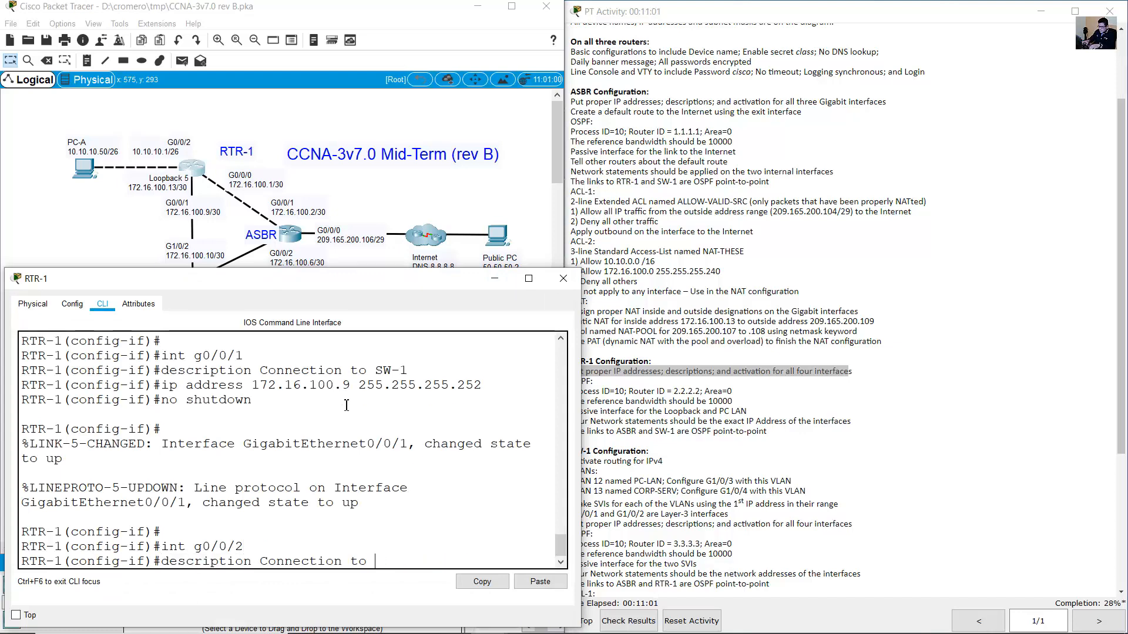
type("PC-A")
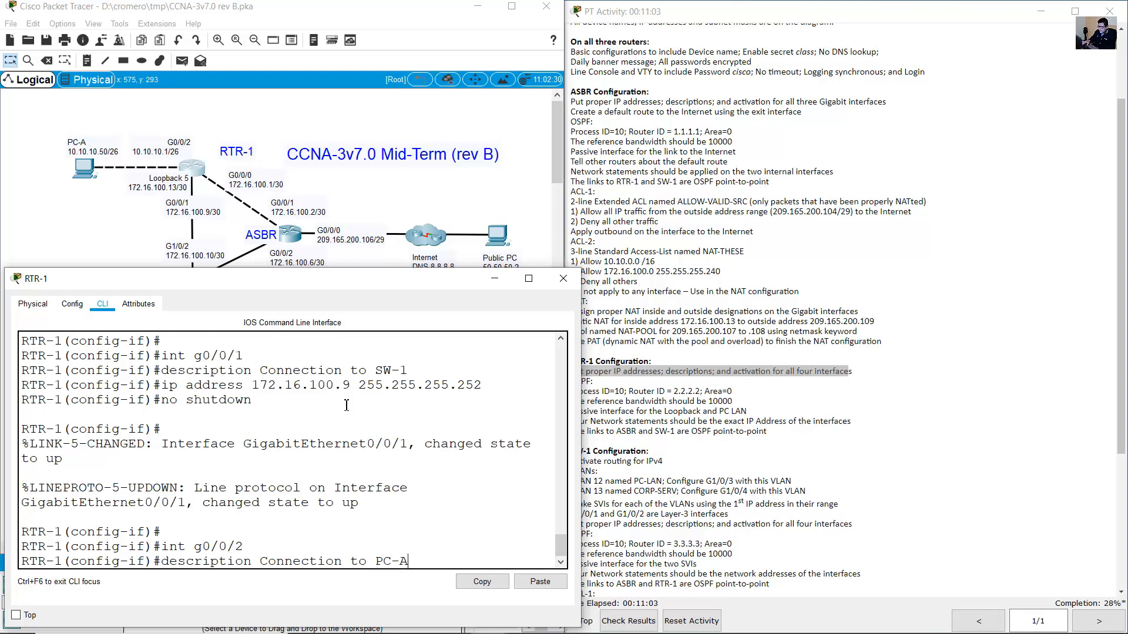
key("Return")
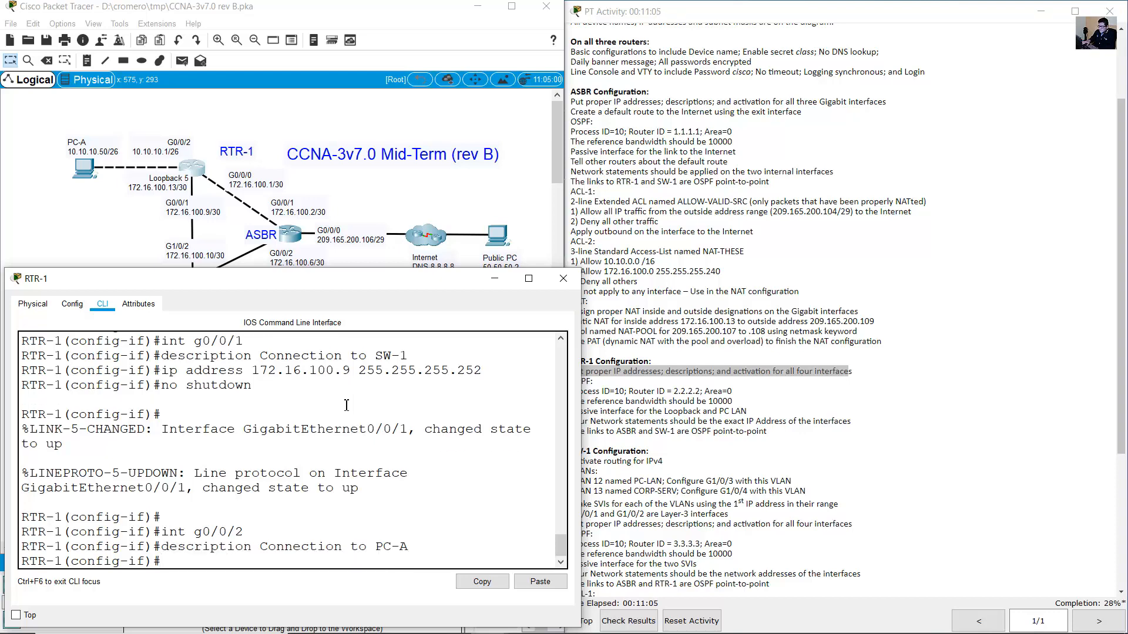
Give G0/0/2 the address 10.10.10.1 255.255.255.192 and enable it with no shutdown.
type("ip address 10.10.10")
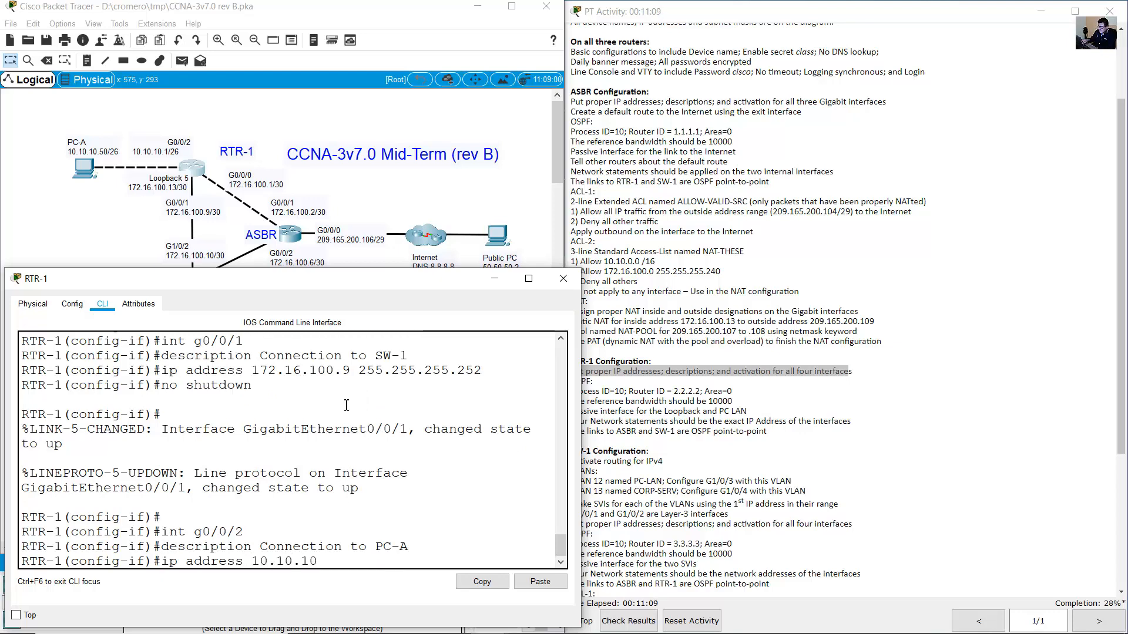
type(".1 255.255")
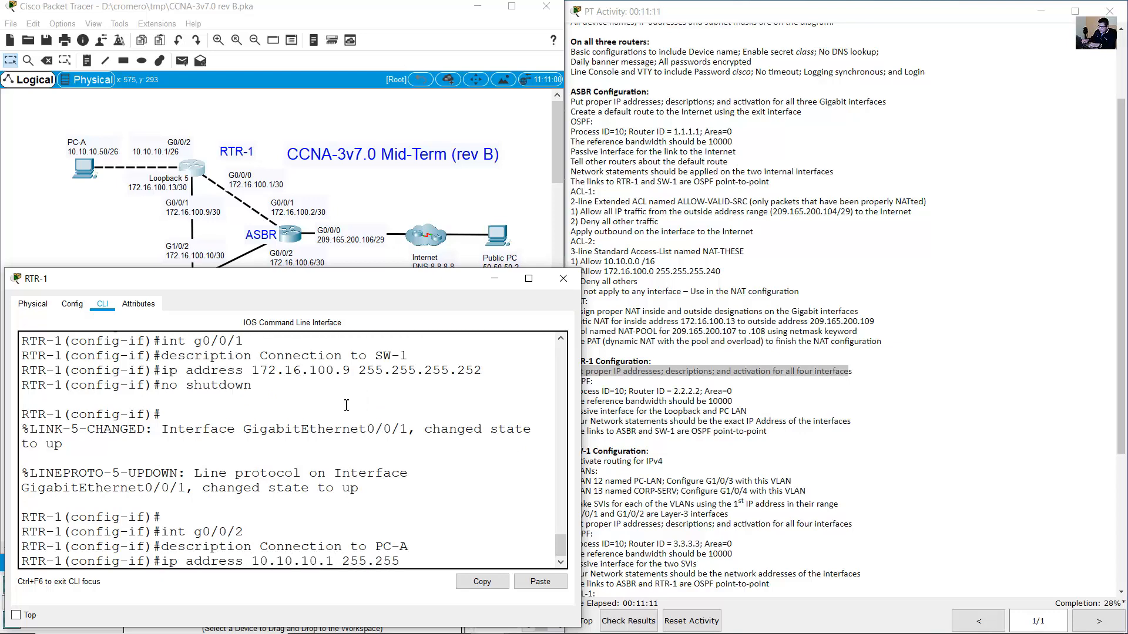
type(".255.192")
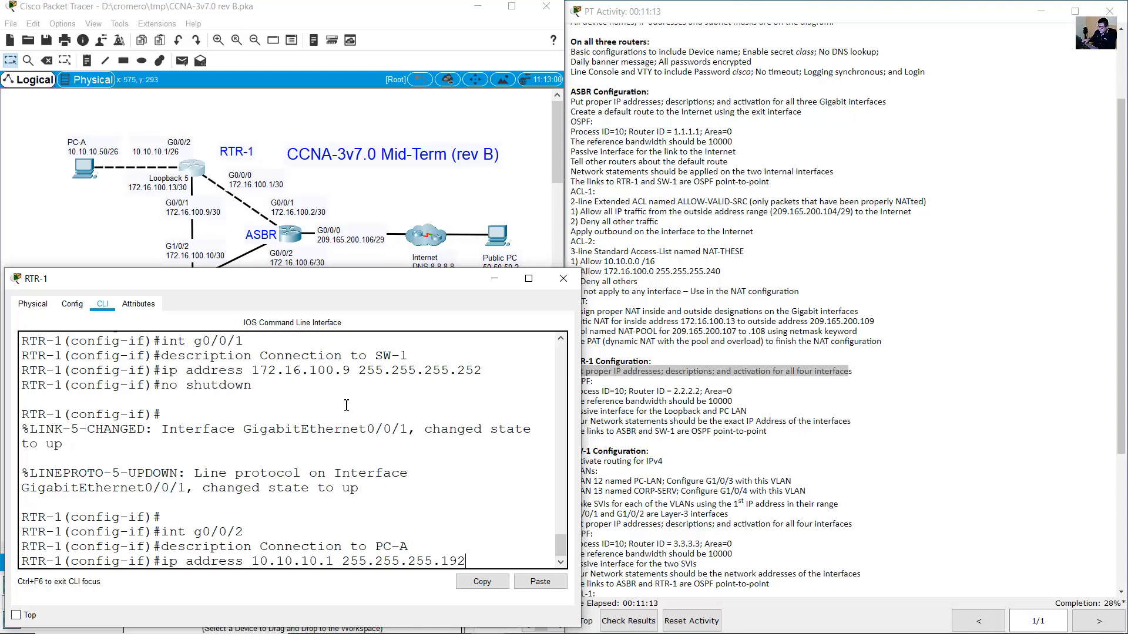
key("Return")
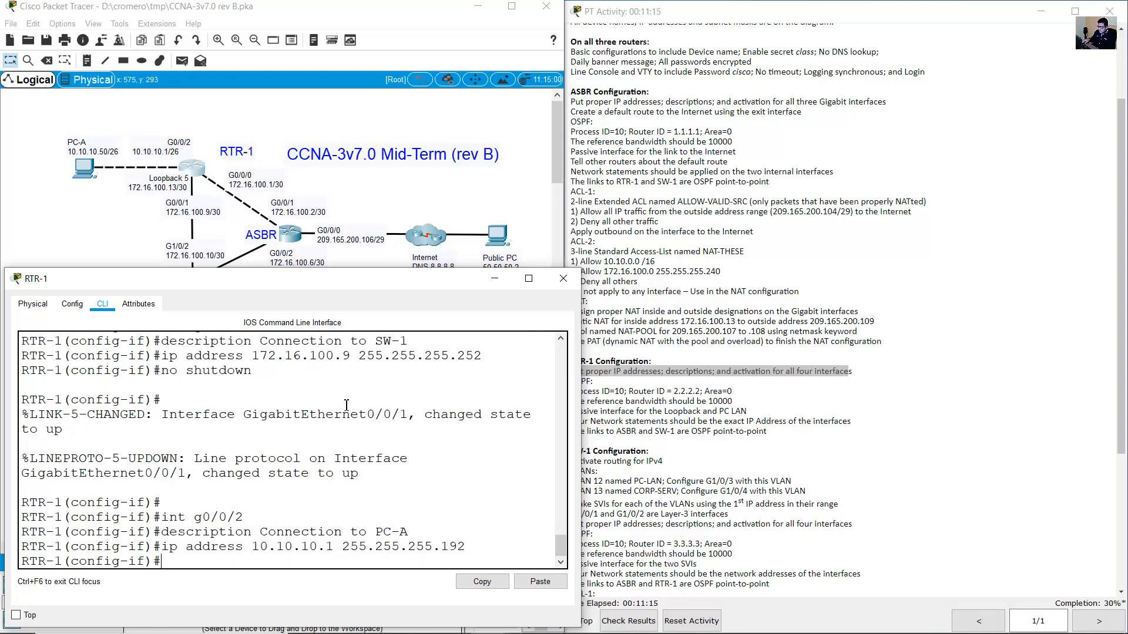
type("no shutdown")
key("Return")
key("Return")
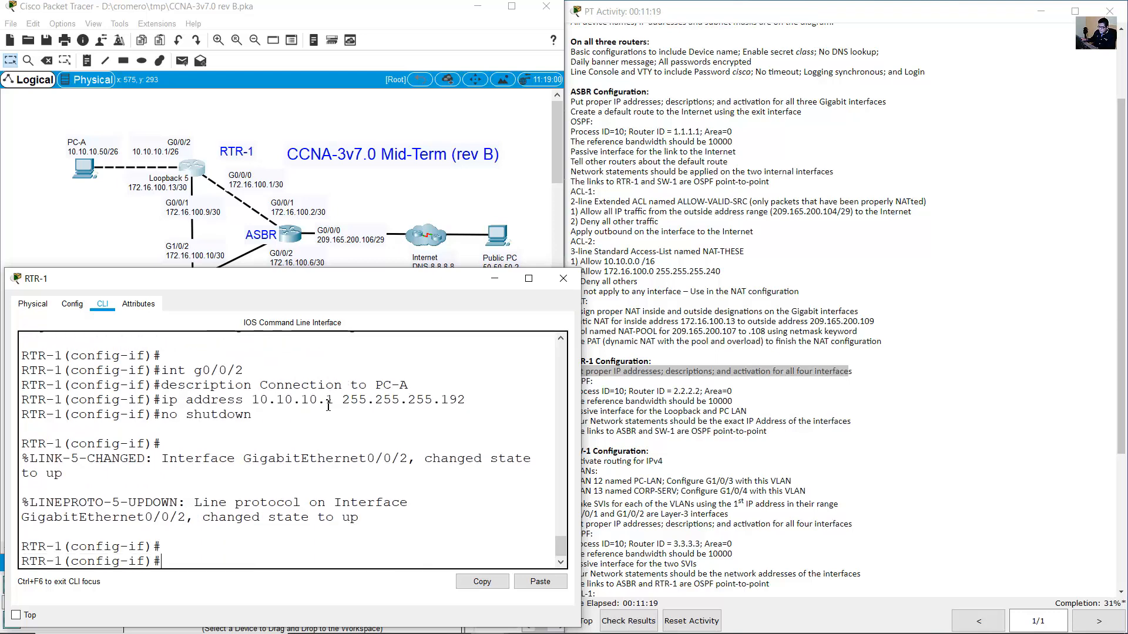
Enter interface Loopback5 with 'int lo5' and set its description to 'Loopback'.
left_click(183, 189)
left_click_drag(185, 188, 120, 179)
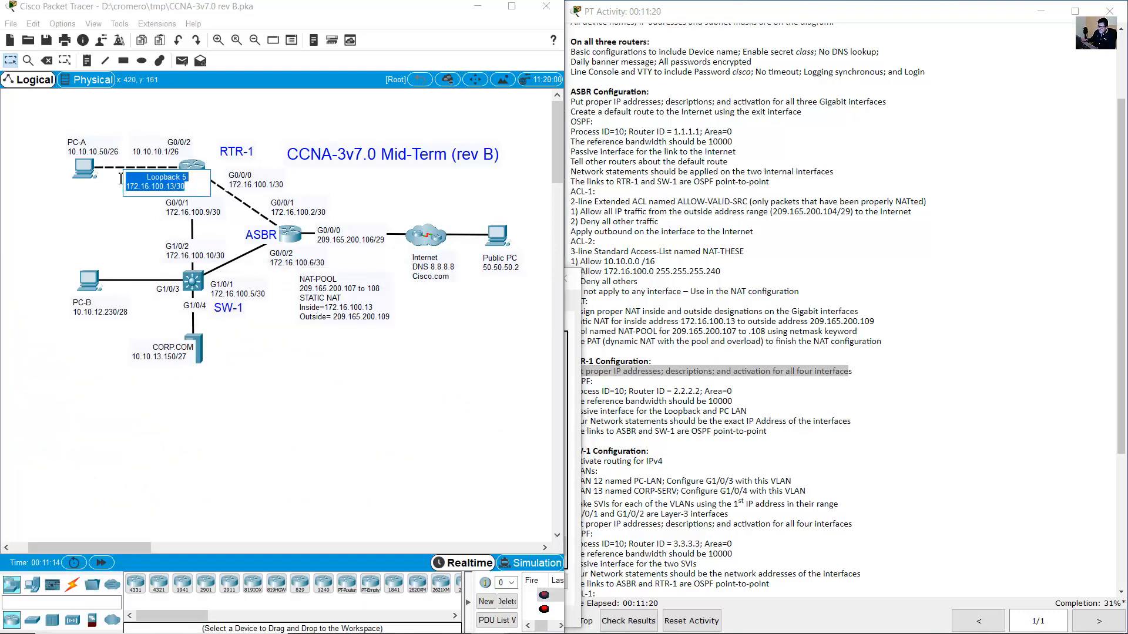
left_click(199, 171)
type("int")
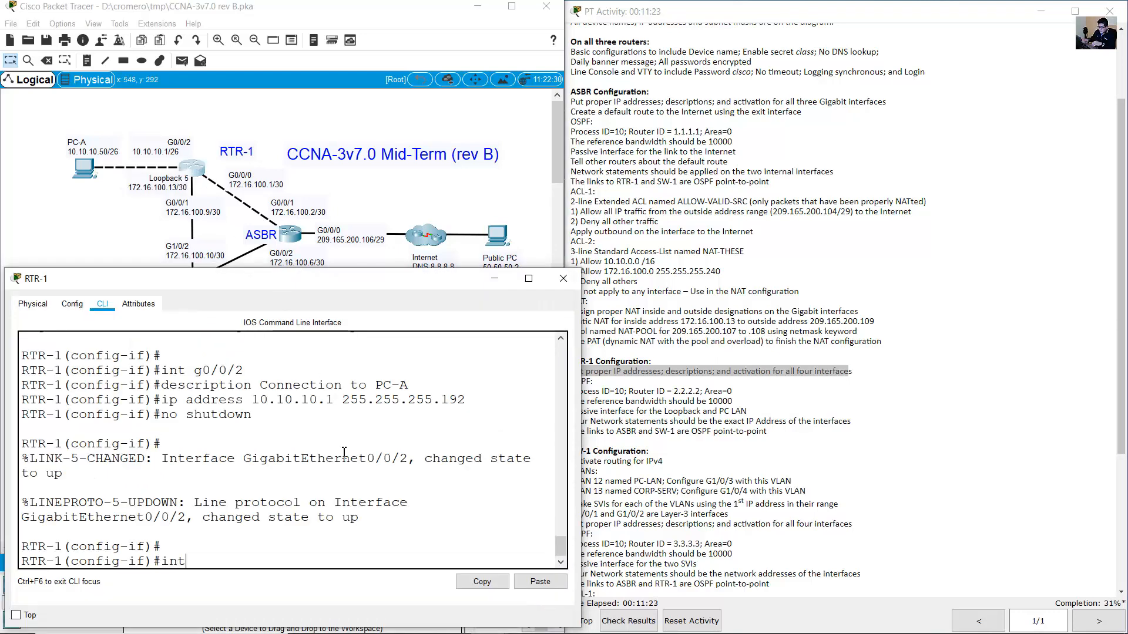
type(" lo5")
key("Return")
key("Up")
key("Up")
key("Up")
key("Up")
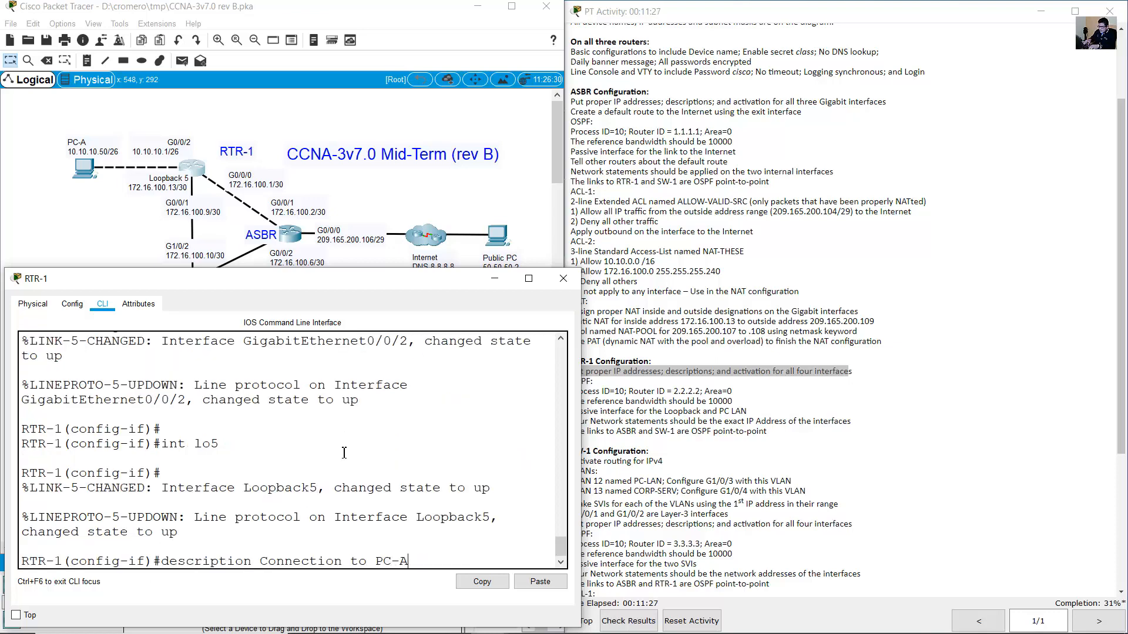
key("BackSpace")
key("BackSpace")
key("BackSpace")
key("BackSpace")
key("BackSpace")
key("BackSpace")
key("BackSpace")
key("BackSpace")
key("BackSpace")
key("BackSpace")
key("BackSpace")
key("BackSpace")
key("BackSpace")
key("BackSpace")
key("BackSpace")
key("BackSpace")
key("BackSpace")
key("BackSpace")
type("Lo")
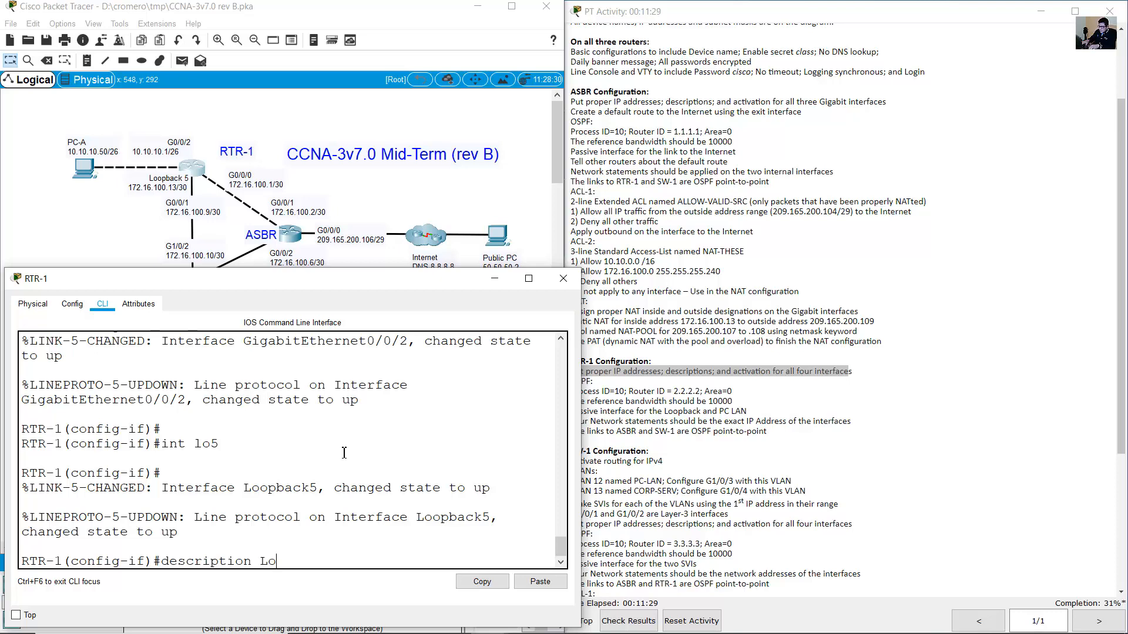
type("opback")
key("Return")
Assign Loopback5 the address 172.16.100.13 255.255.255.252.
key("Up")
key("Up")
key("Up")
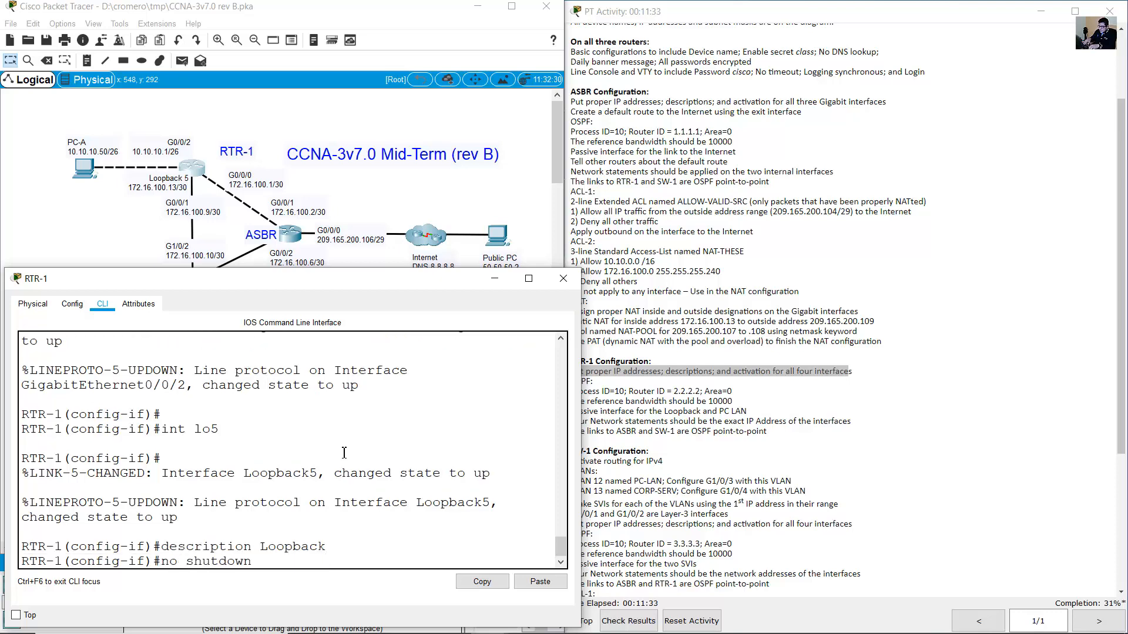
key("Up")
key("Down")
key("Up")
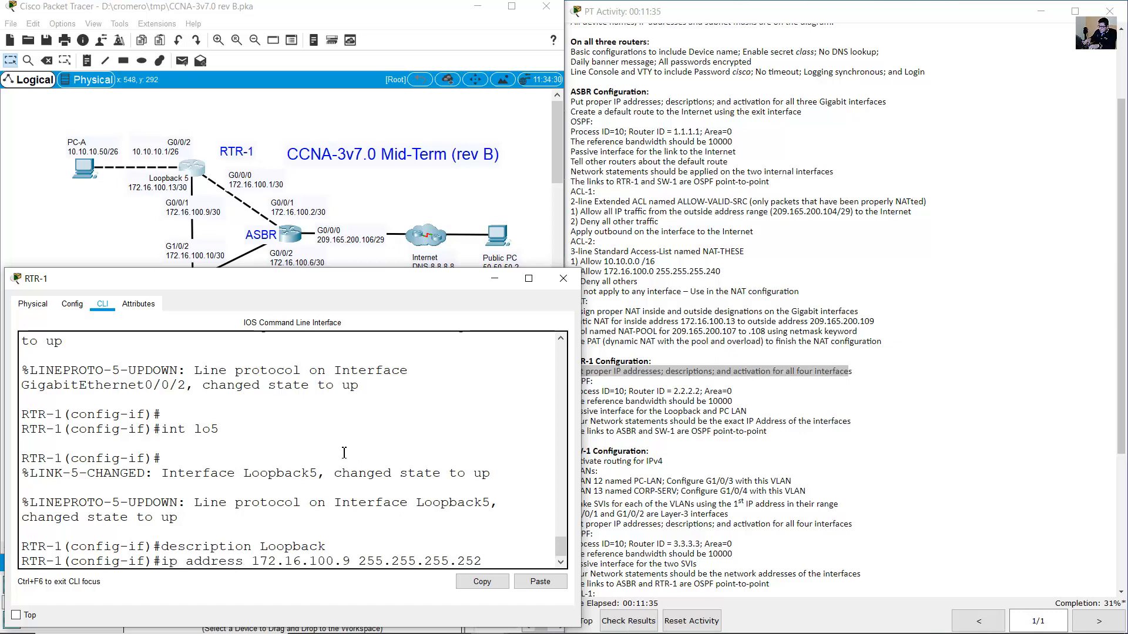
key("Up")
key("Down")
key("Left")
key("Left")
key("Left")
key("Left")
key("Left")
key("Left")
key("Left")
key("Left")
key("Left")
key("Left")
key("Left")
key("Left")
key("Left")
key("Left")
key("Left")
key("Left")
key("BackSpace")
key("BackSpace")
type("13")
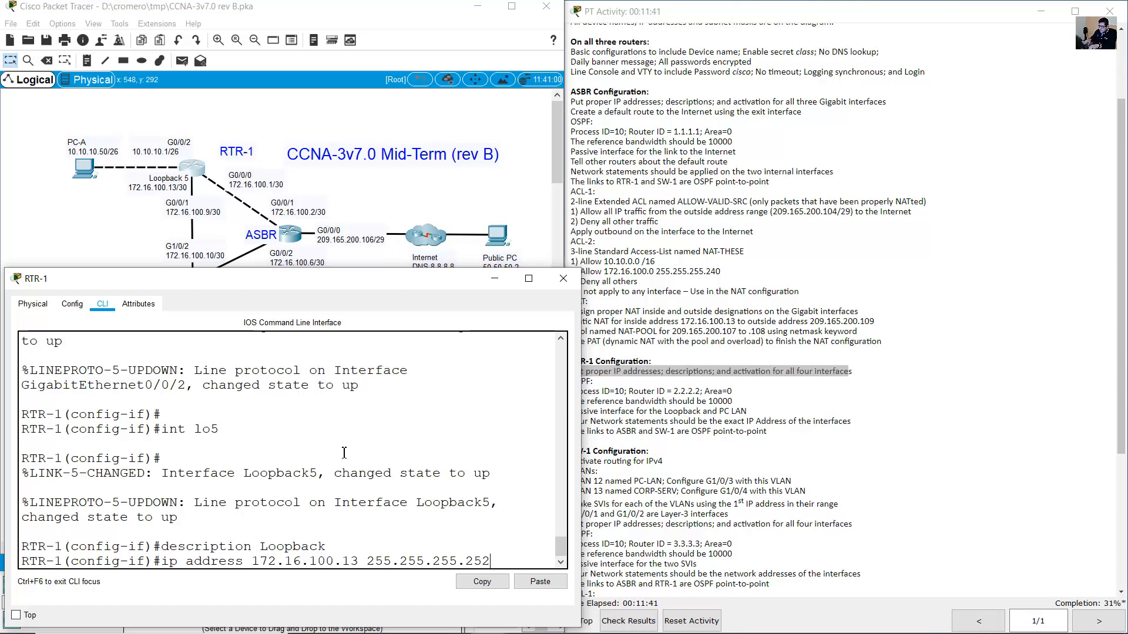
key("End")
key("Return")
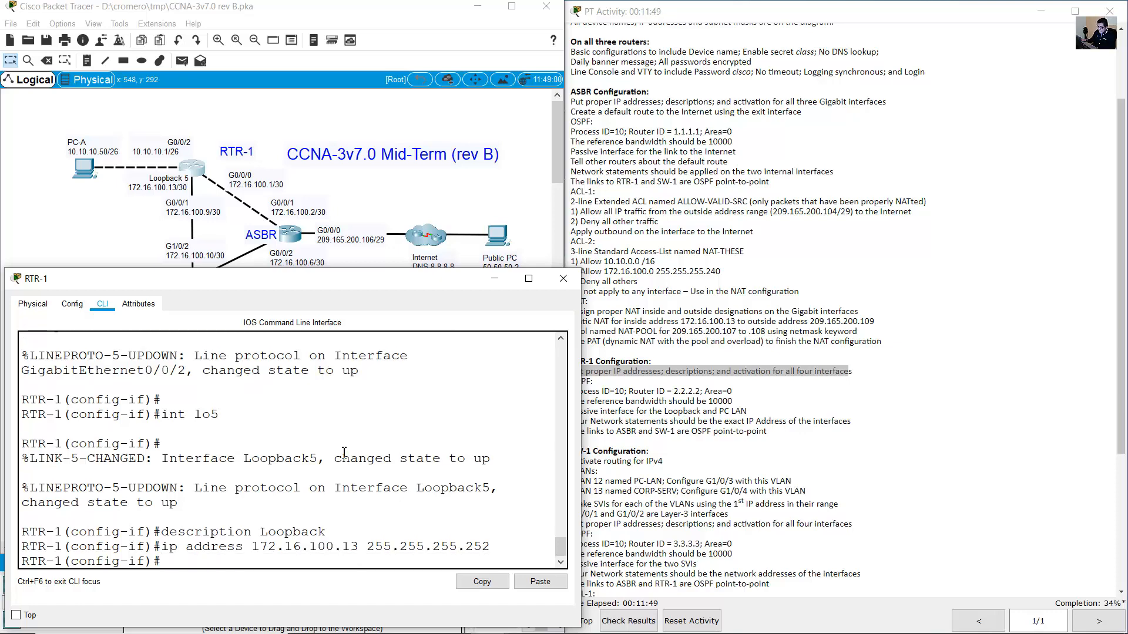
Leave the Loopback5 interface configuration with exit after its link comes up.
left_click_drag(238, 462, 493, 459)
left_click(367, 531)
type("exit")
key("Return")
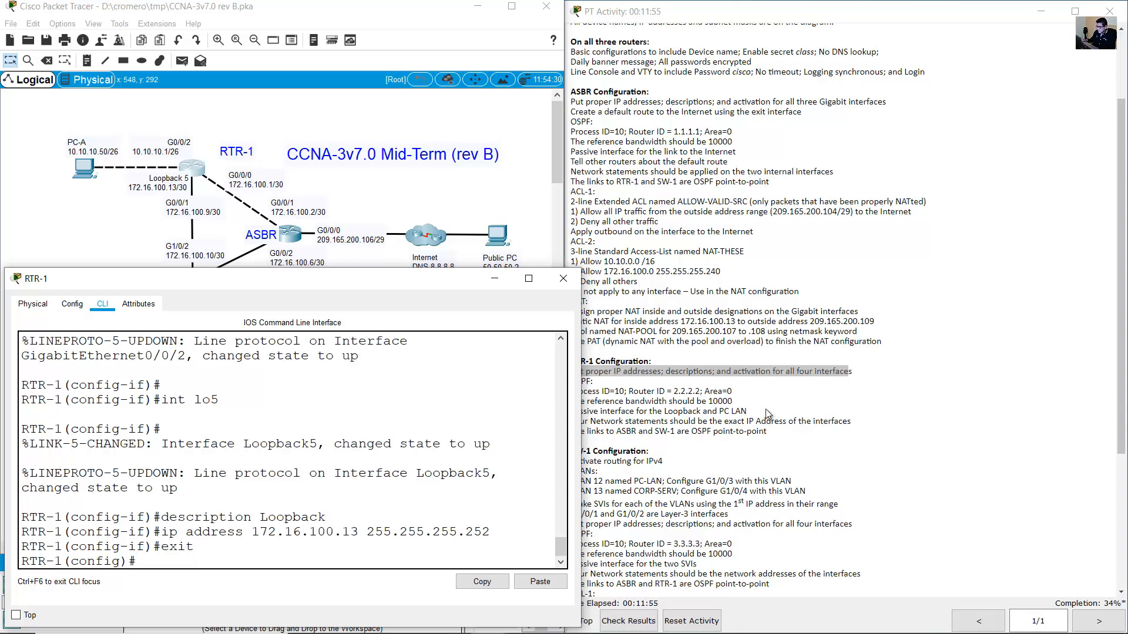
Scroll the activity instructions to the SW-1 Configuration section and return to the topology.
left_click(761, 410)
scroll(811, 392, "down", 2)
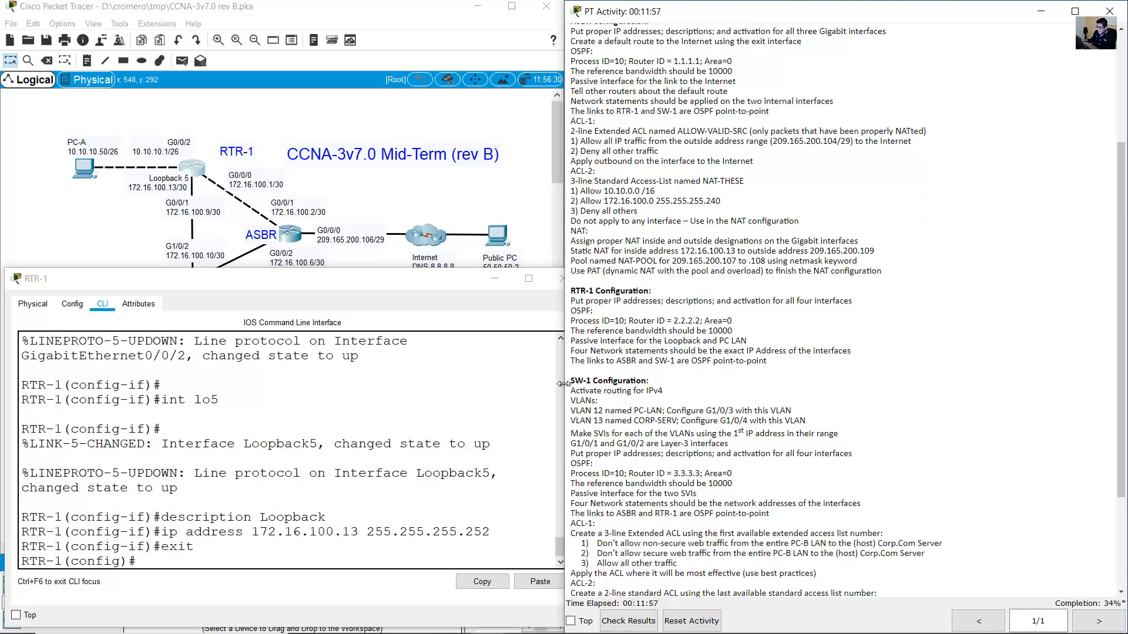
left_click_drag(571, 381, 661, 388)
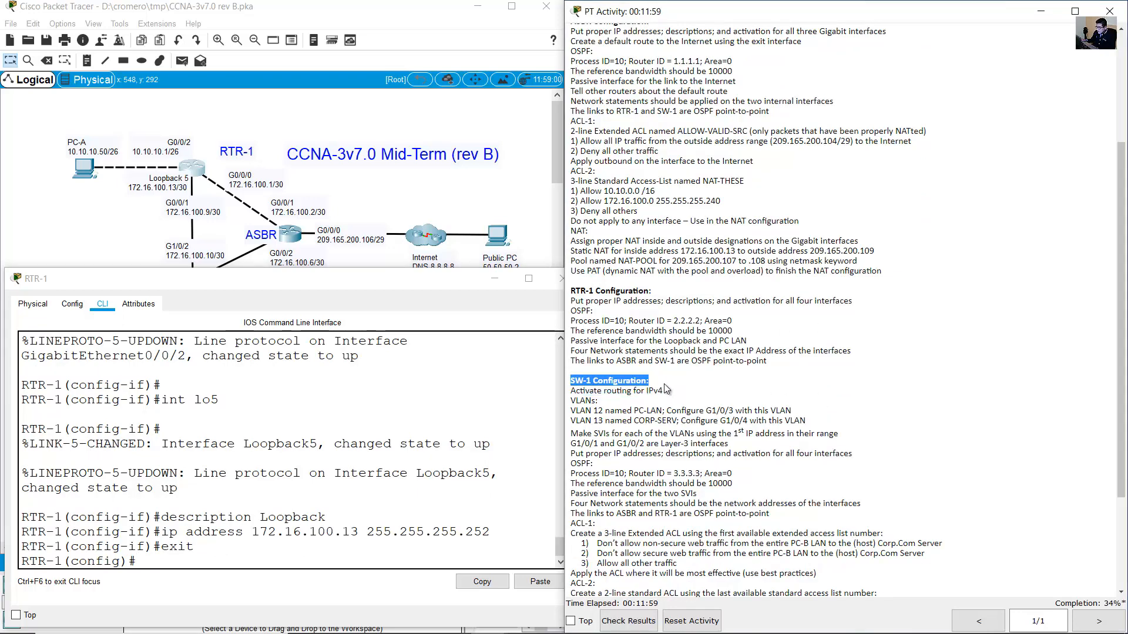
left_click(352, 209)
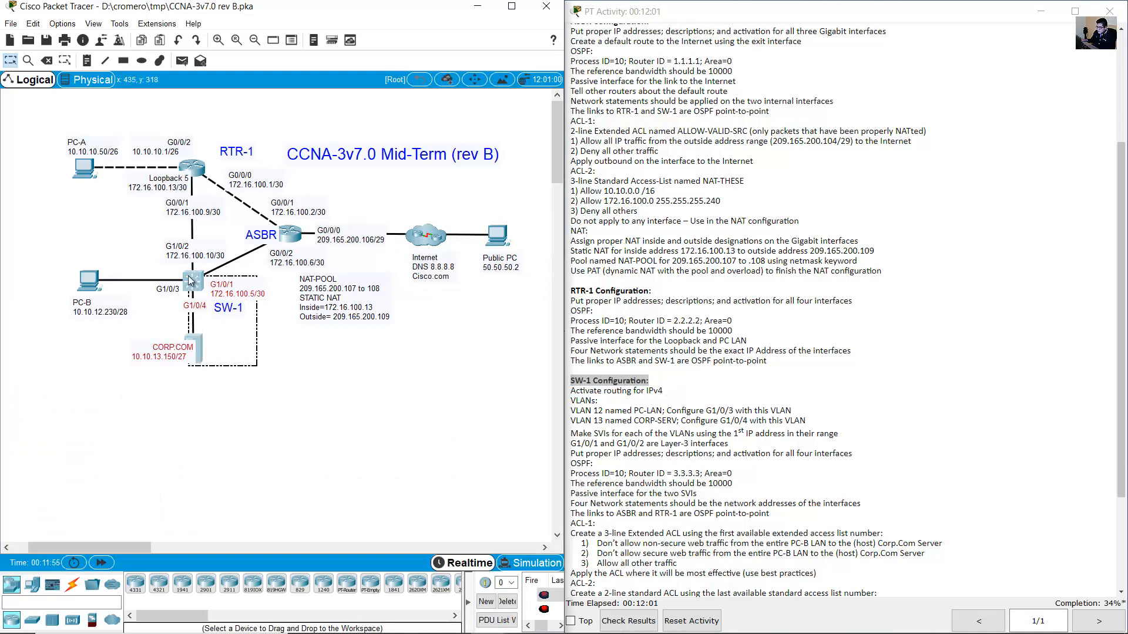
Enable IPv4 routing on SW-1 with the ip routing command.
left_click(629, 390)
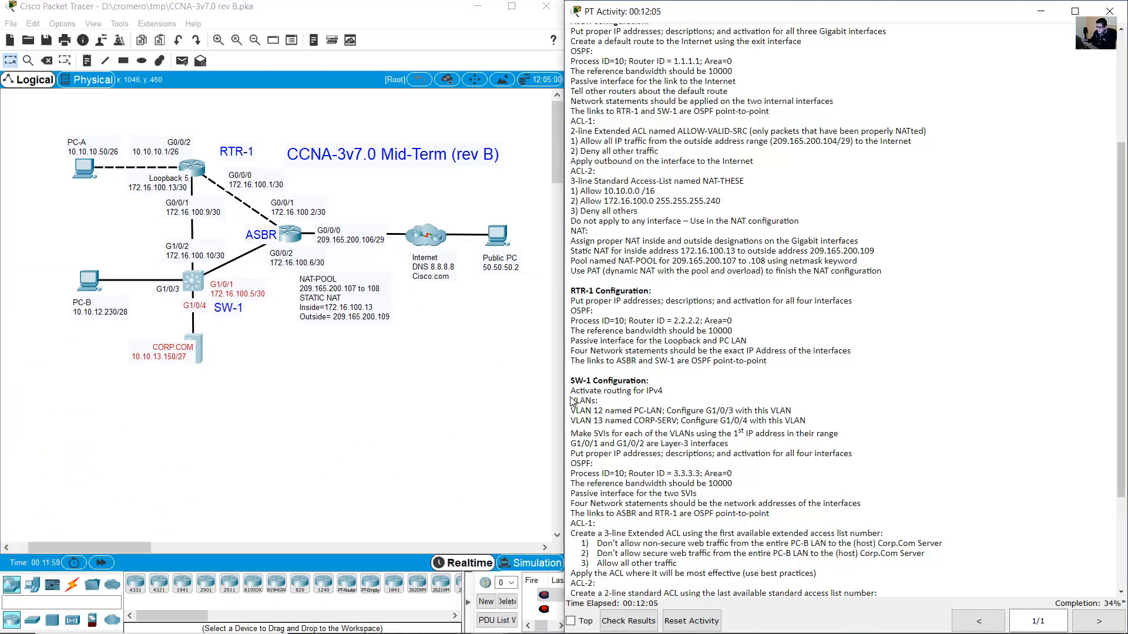
left_click_drag(575, 391, 674, 397)
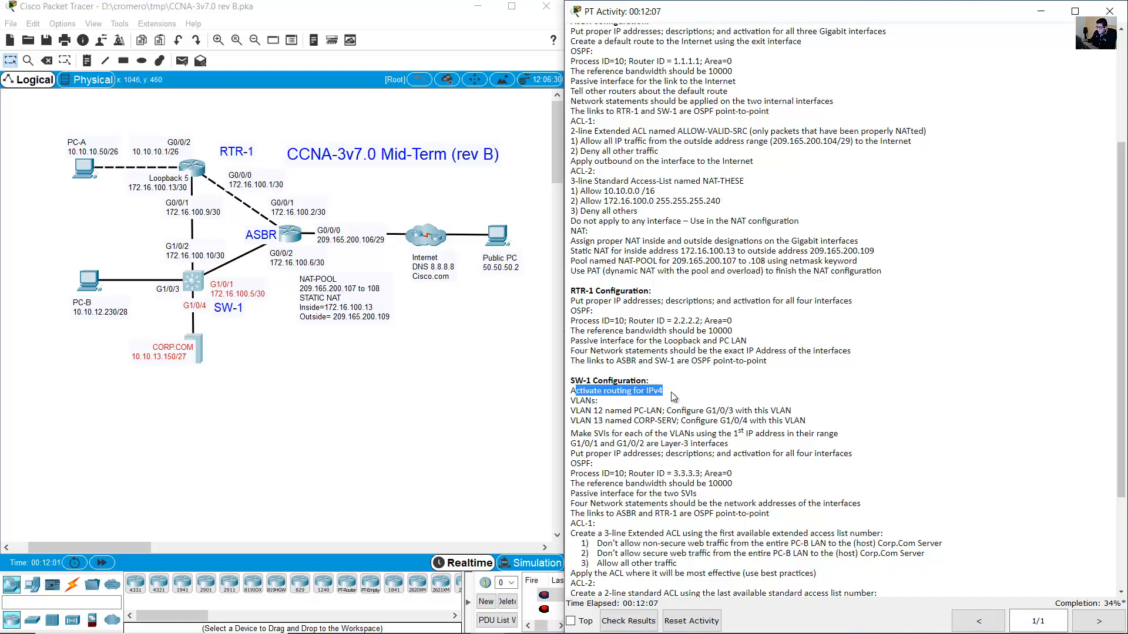
left_click(339, 393)
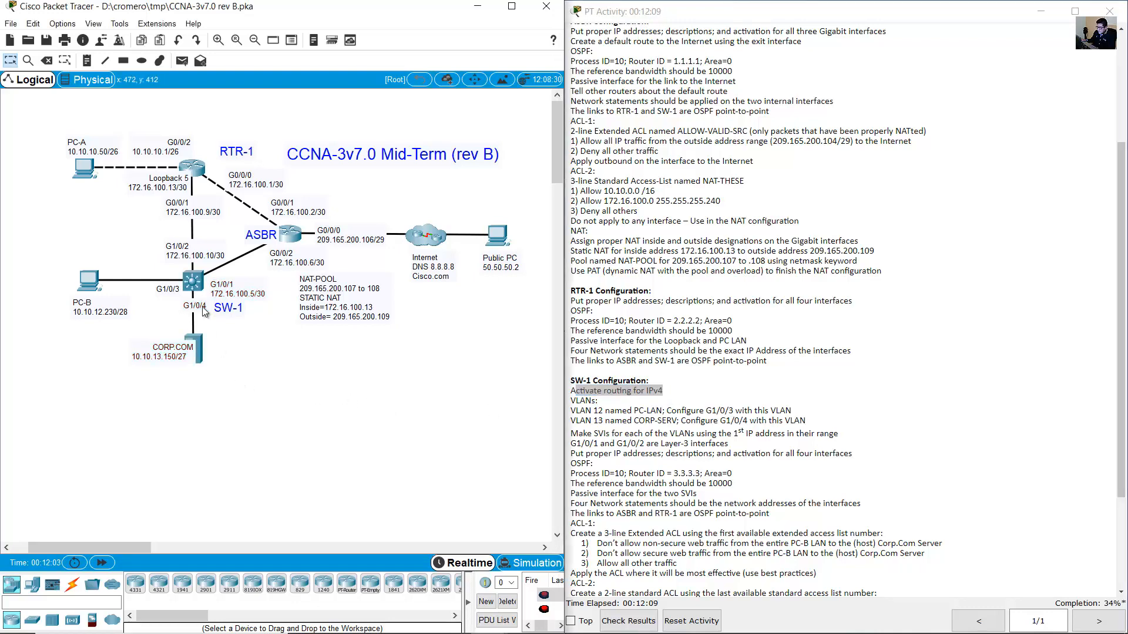
left_click(193, 282)
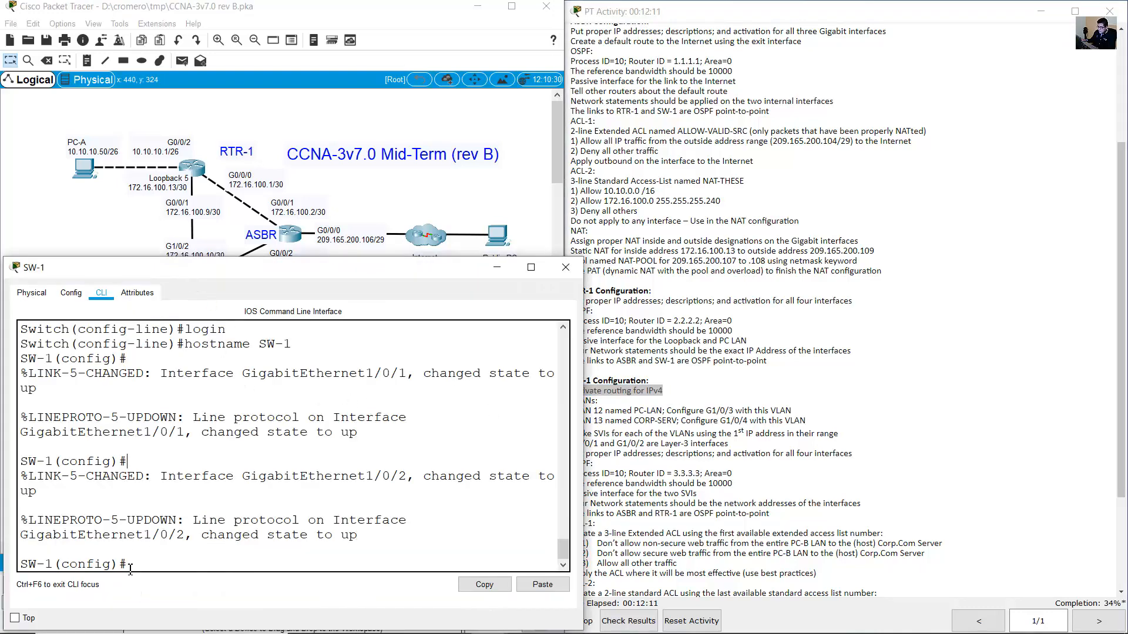
left_click_drag(130, 567, 3, 560)
left_click(229, 559)
type("ip rou")
type("tin")
type("g")
key("Return")
Create VLAN 122 on SW-1 by mistake and exit VLAN configuration.
left_click(824, 351)
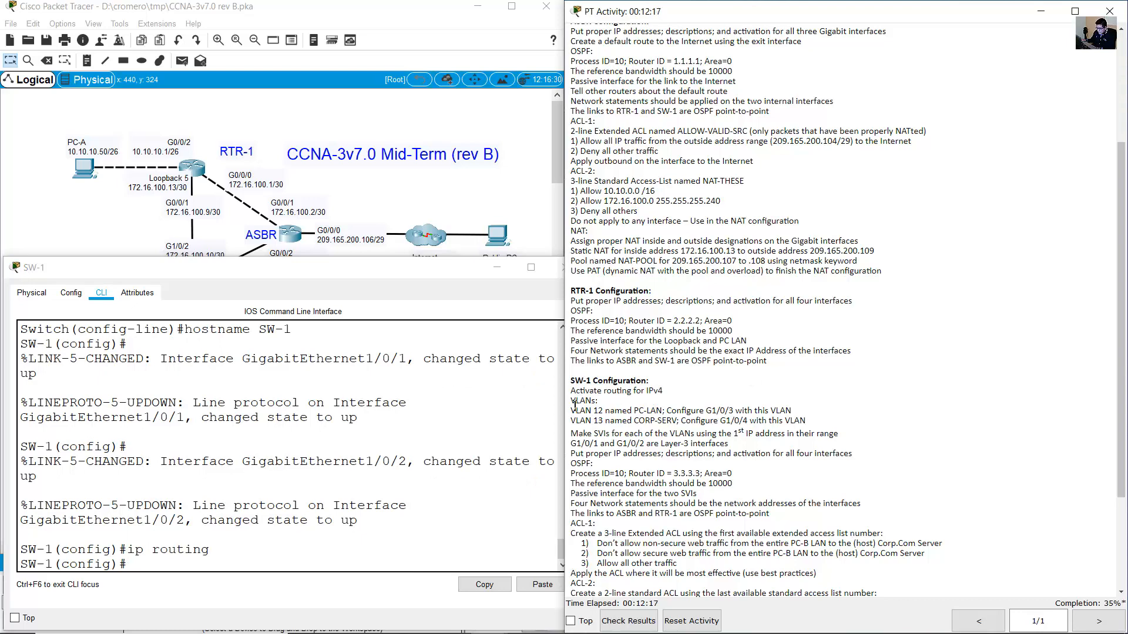
left_click_drag(570, 401, 606, 410)
left_click(332, 491)
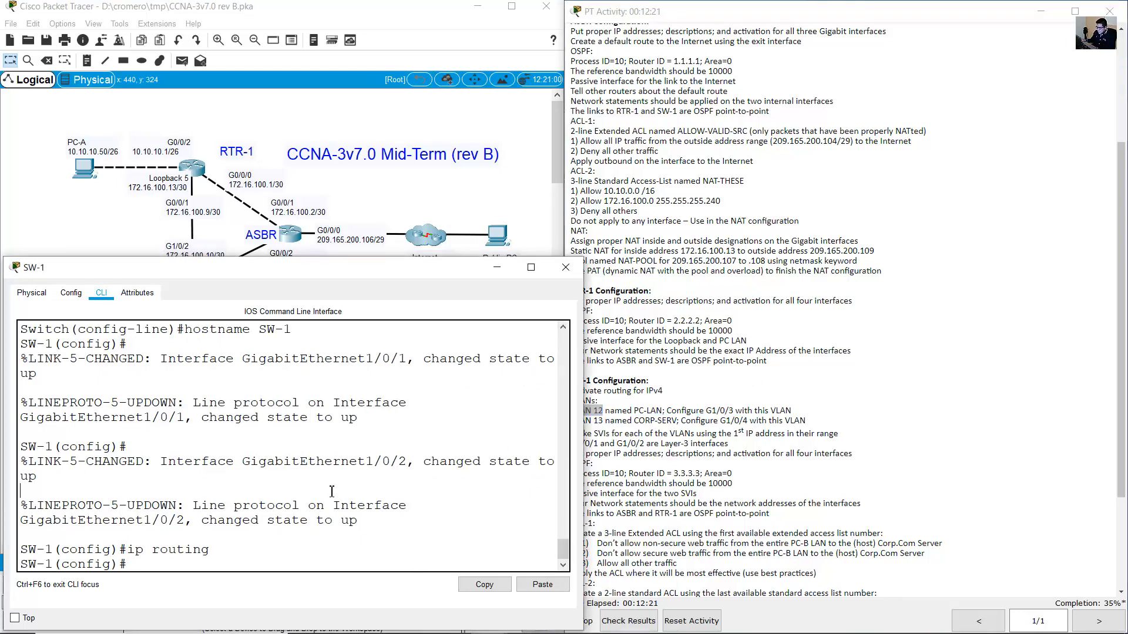
type("vlan 122")
key("Return")
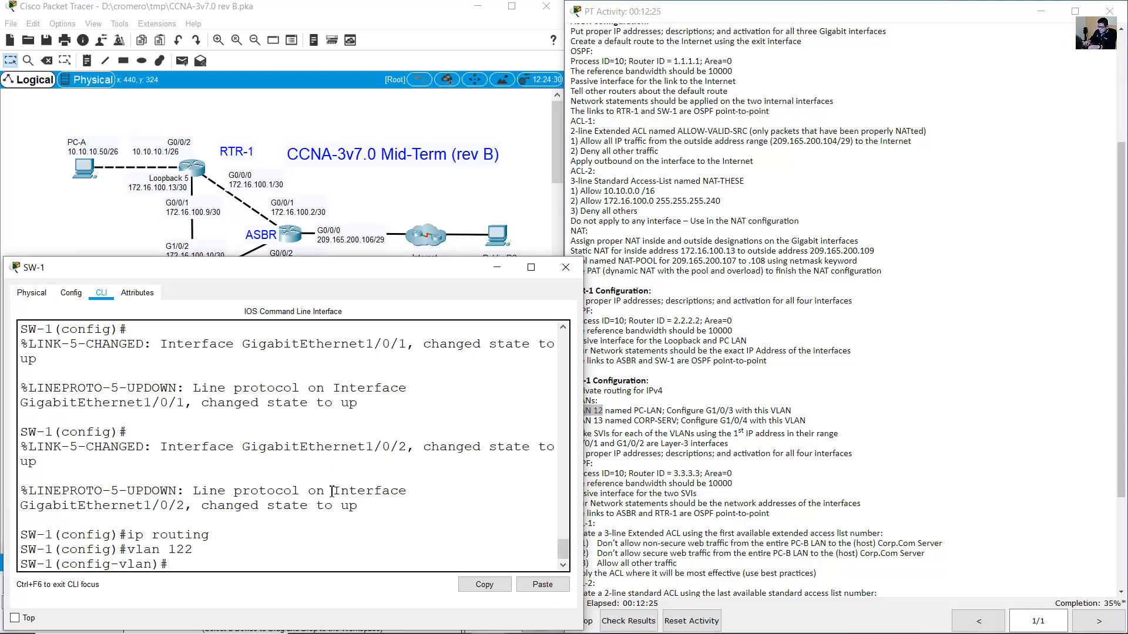
type("exit")
key("Return")
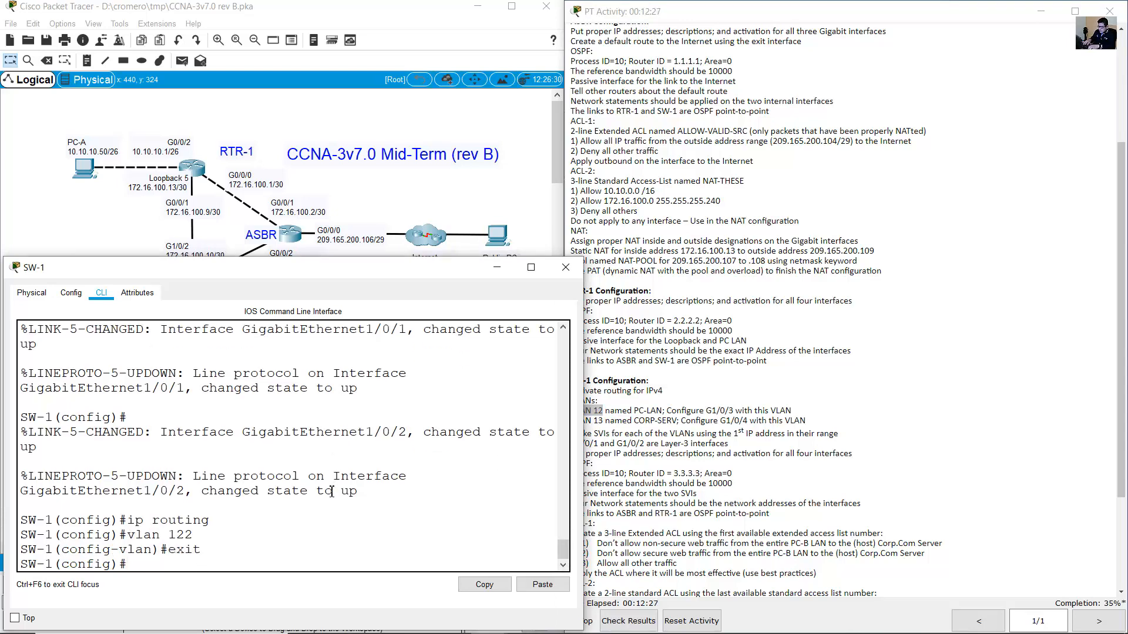
Delete the mistaken VLAN 122 with 'no vlan 122' and begin re-entering it as VLAN 12.
key("Up")
key("Up")
type("no")
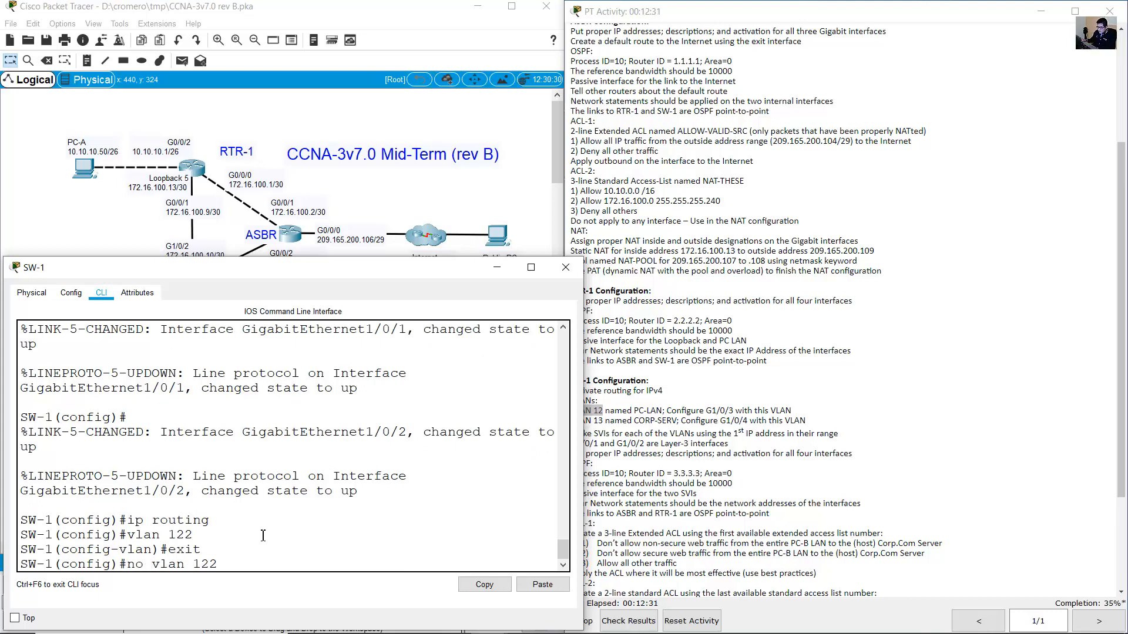
left_click_drag(154, 564, 215, 559)
left_click(168, 538)
left_click_drag(128, 535, 198, 533)
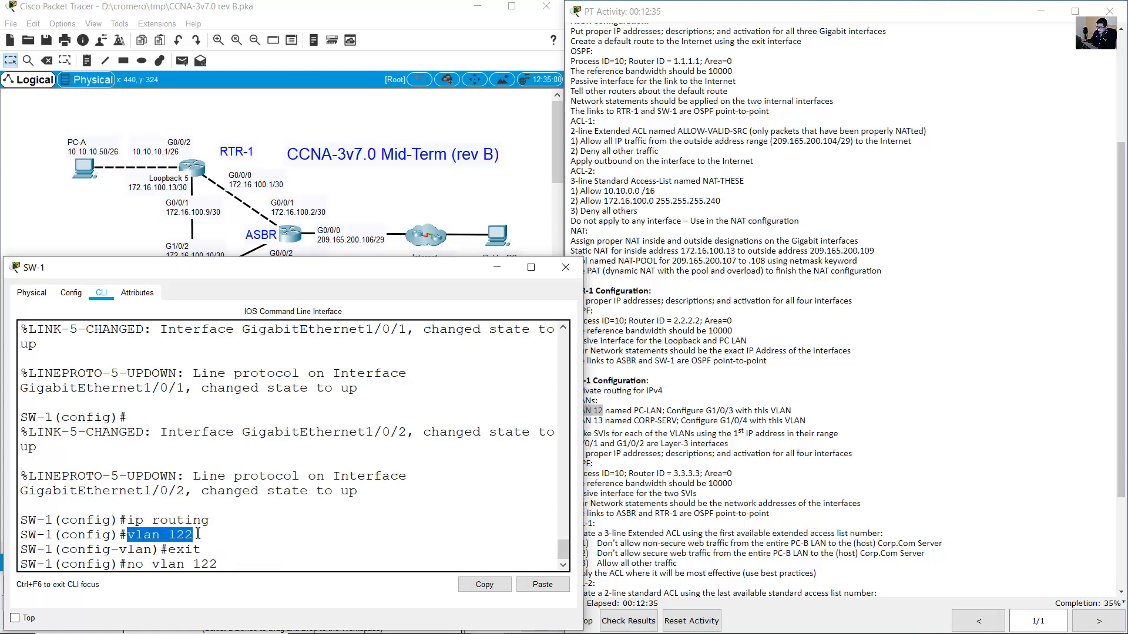
left_click(159, 564)
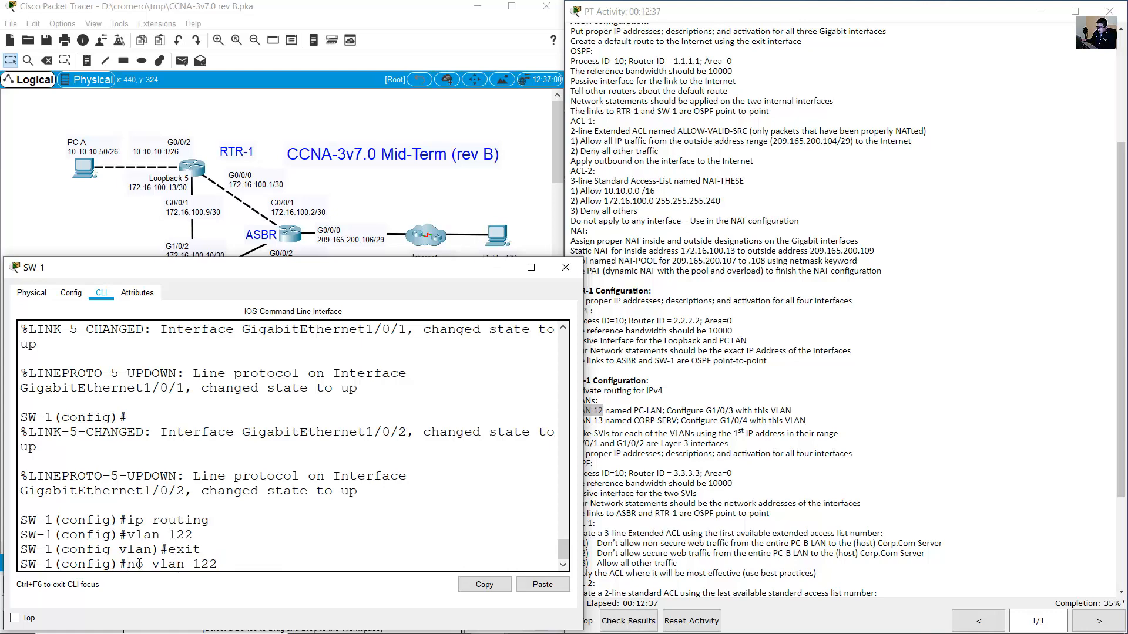
double_click(140, 564)
left_click_drag(163, 564, 230, 569)
left_click(253, 569)
key("Return")
key("Up")
key("Up")
key("Up")
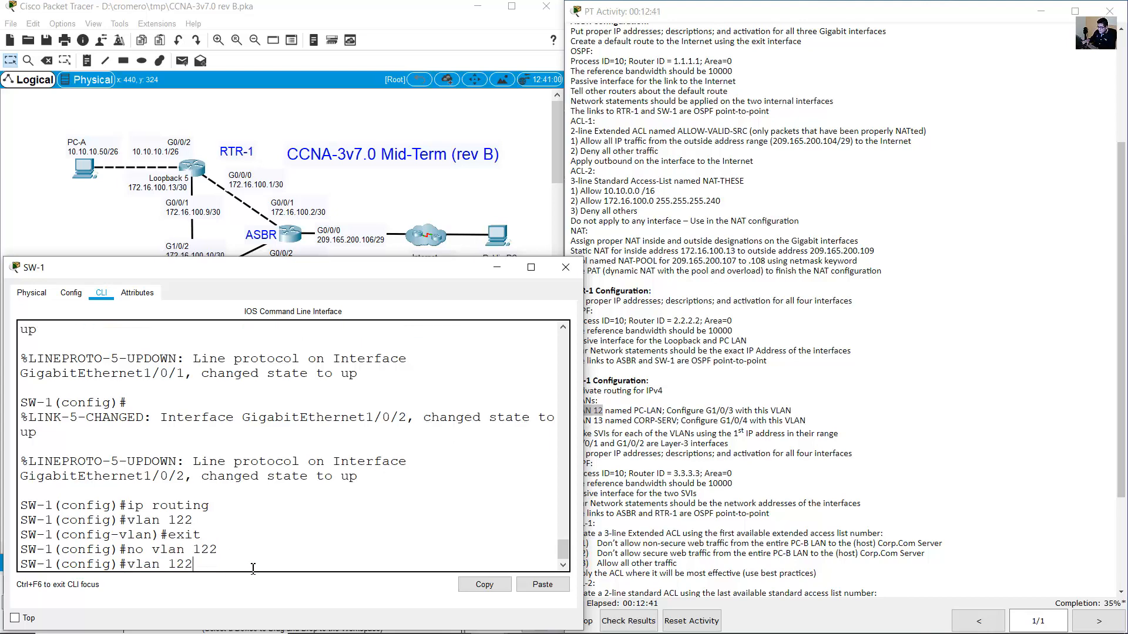
key("BackSpace")
Create VLAN 12 on SW-1 and name it PC-LAN.
key("Return")
type("name")
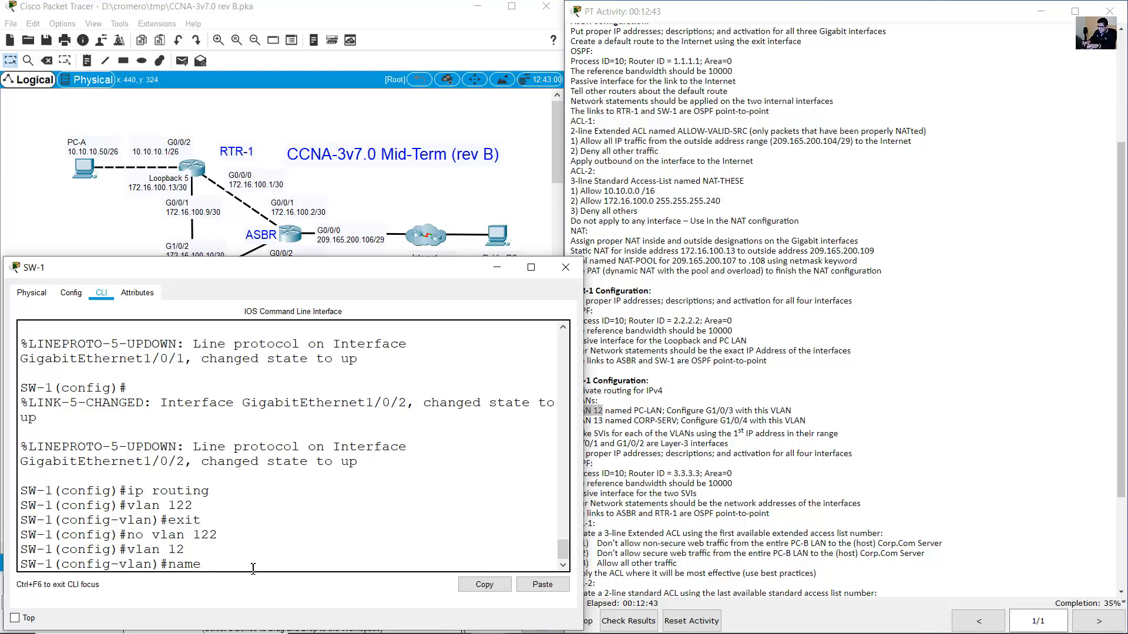
left_click(652, 408)
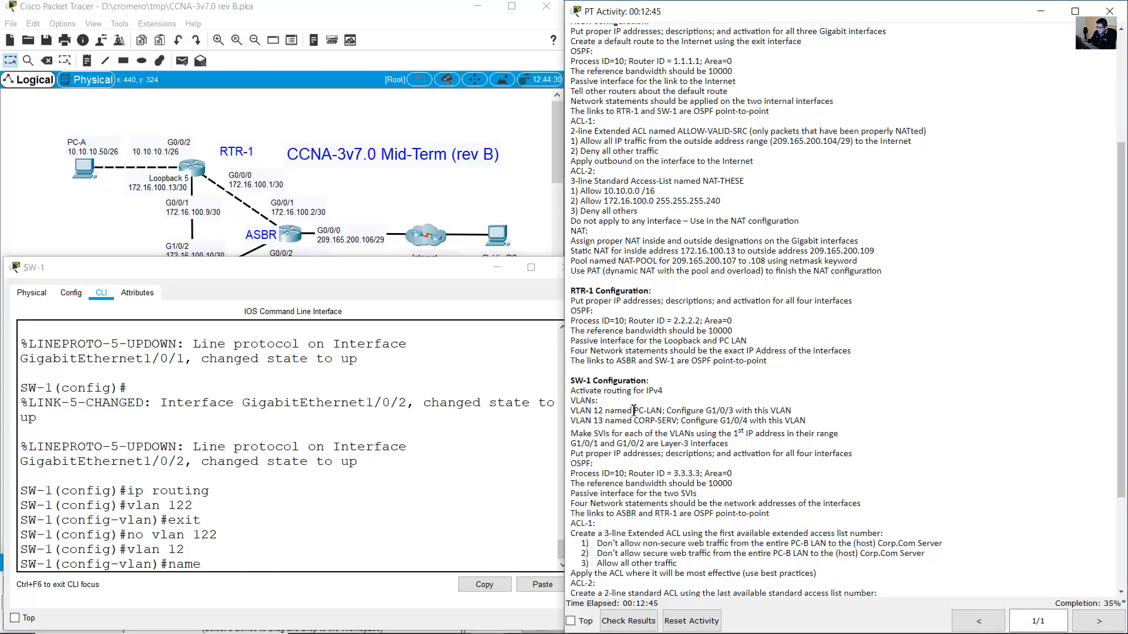
left_click_drag(632, 411, 663, 413)
left_click(254, 439)
type("PC")
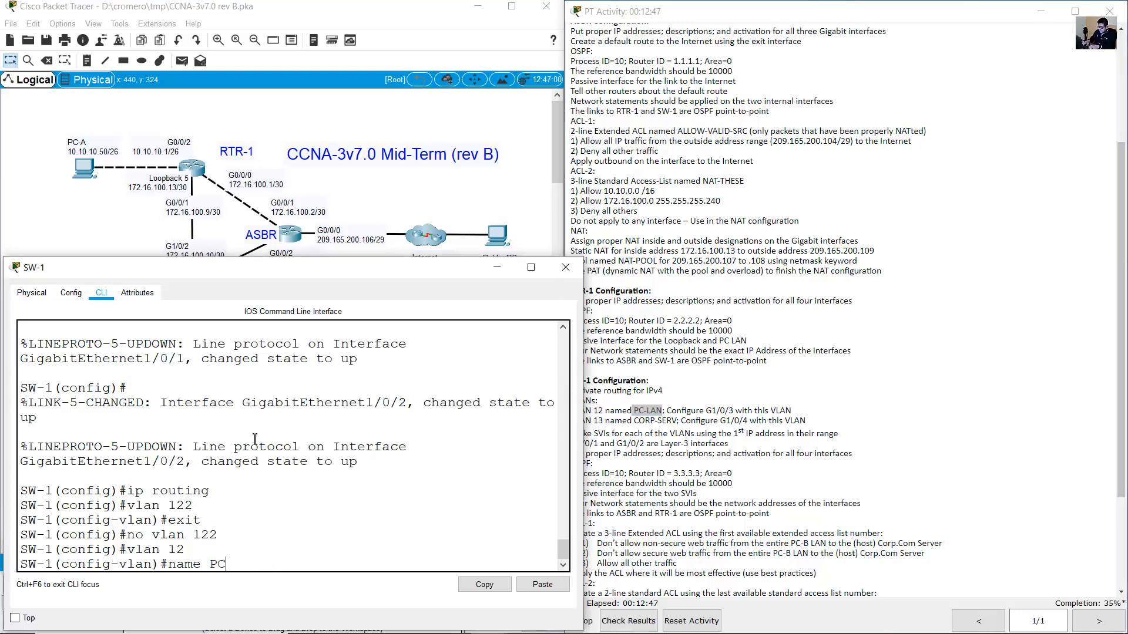
type("-LAN")
key("Return")
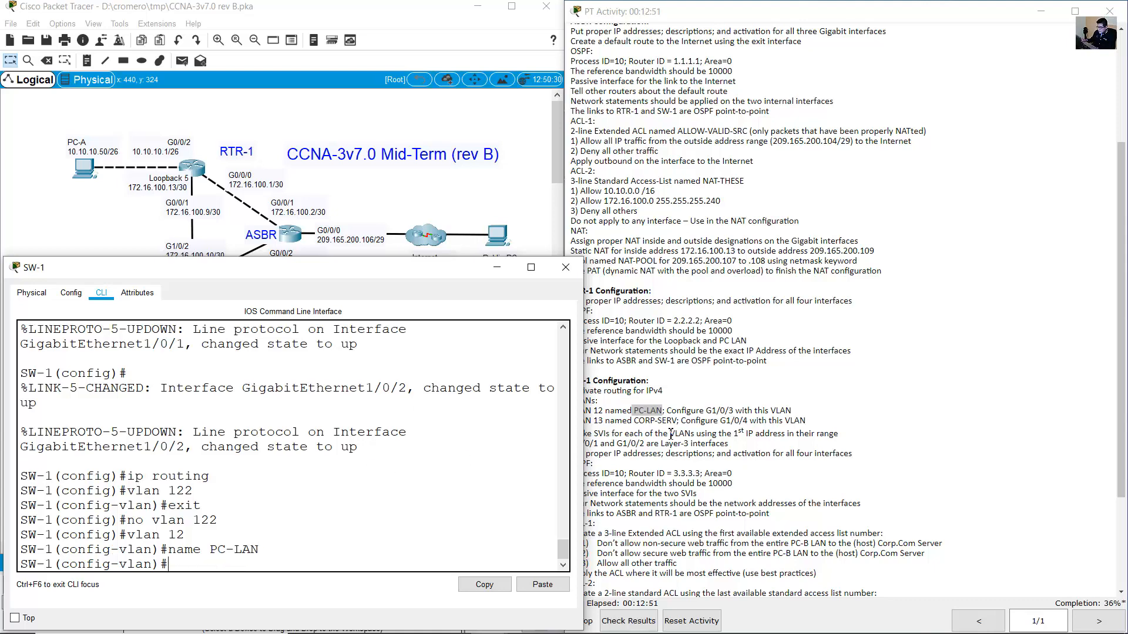
Review the G1/0/3 port requirement, leave VLAN 12 configuration, and start the int g1/0/ command.
left_click(644, 407)
left_click_drag(634, 411, 662, 411)
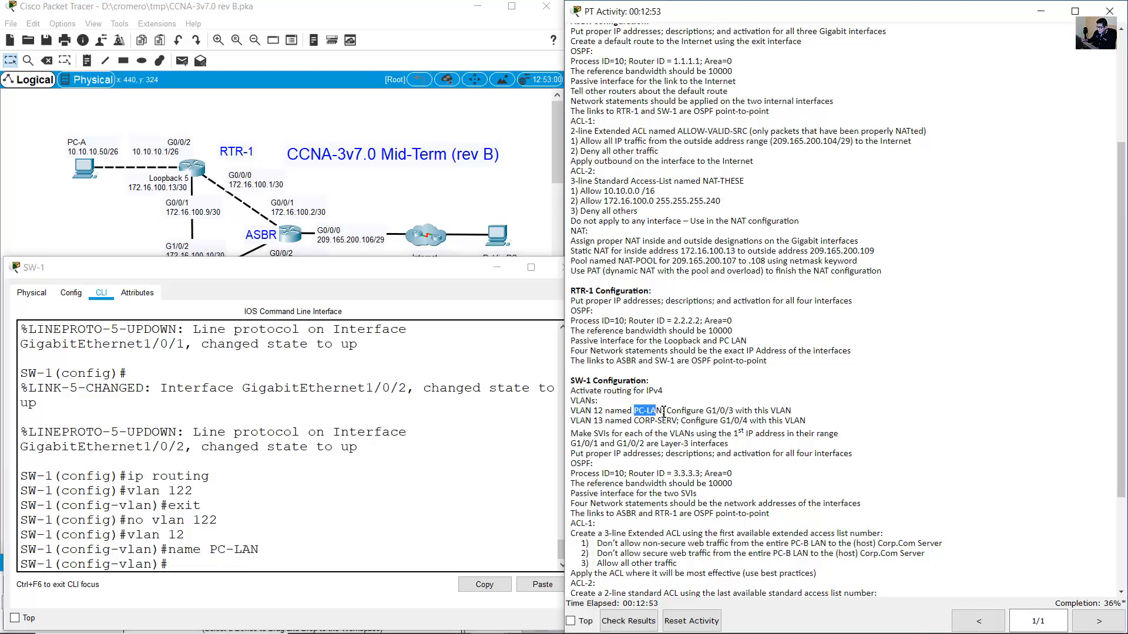
left_click(404, 190)
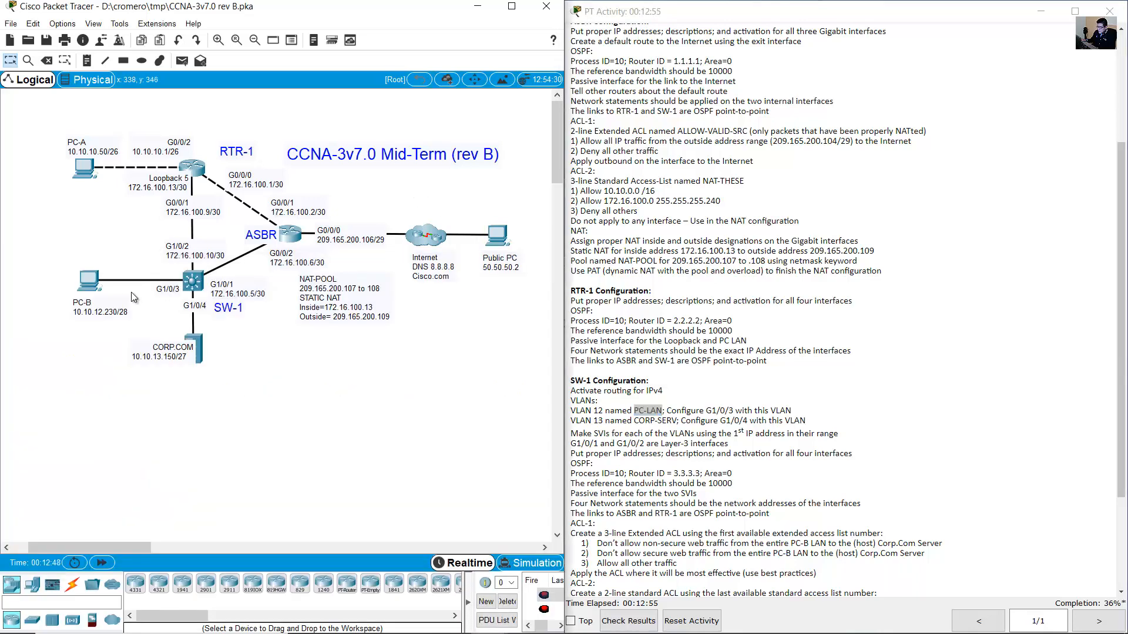
left_click_drag(128, 236, 60, 316)
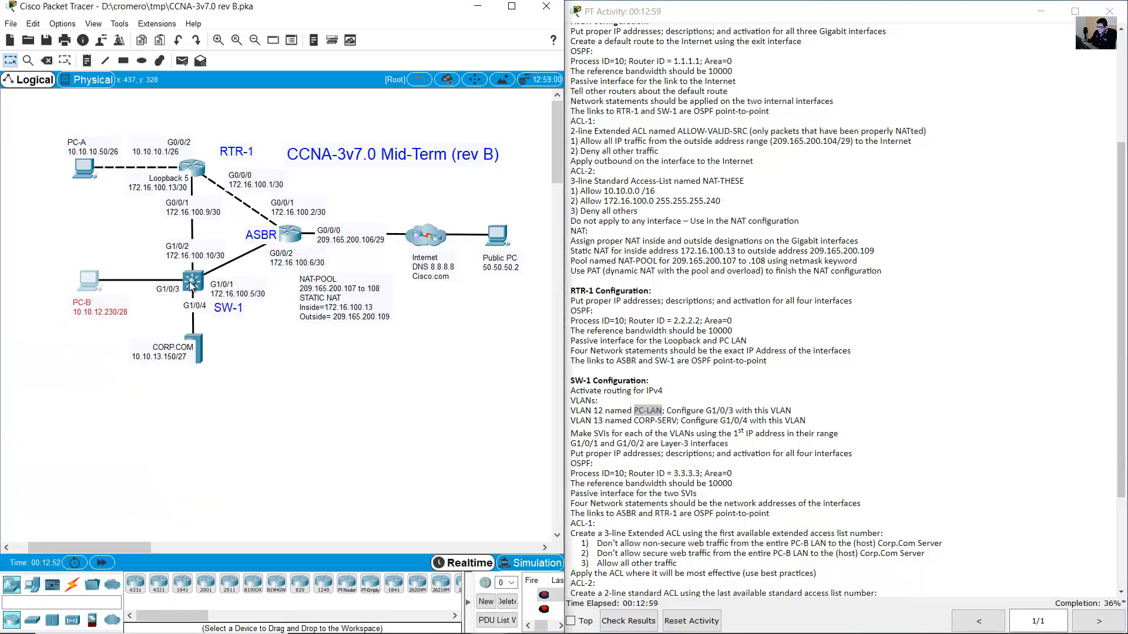
left_click(193, 282)
left_click(684, 415)
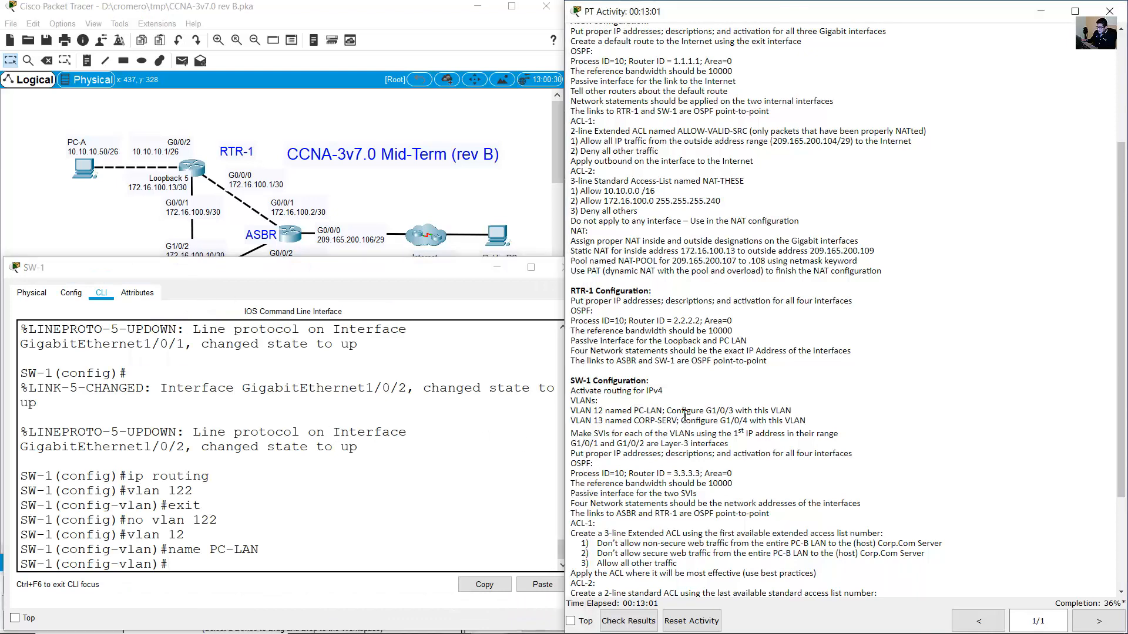
left_click_drag(675, 411, 791, 411)
left_click(237, 525)
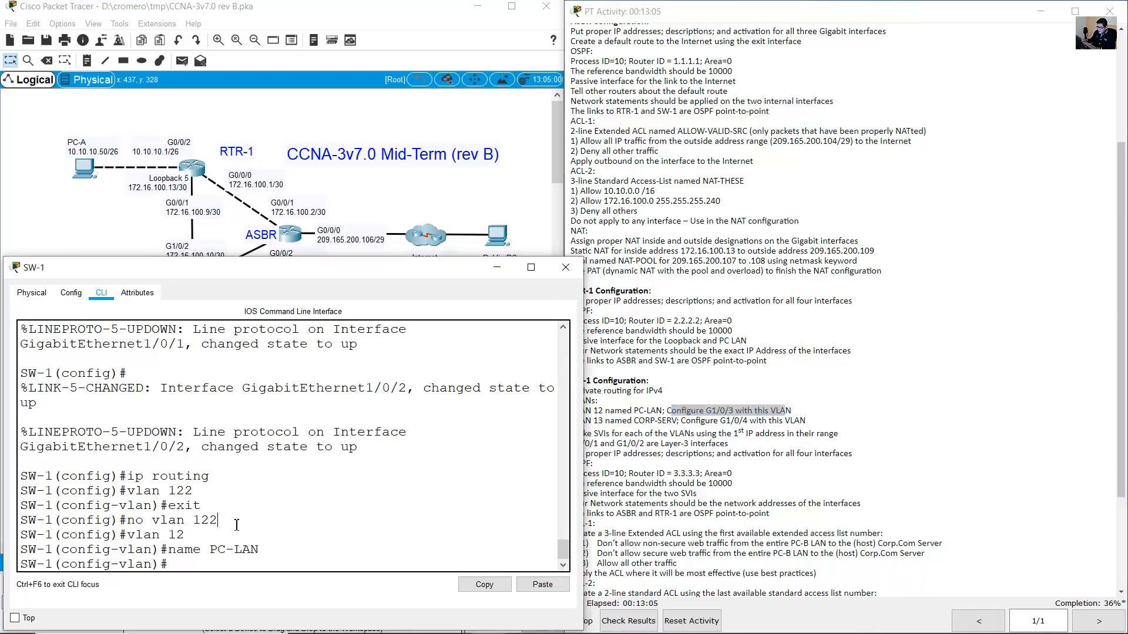
type("exit")
key("Return")
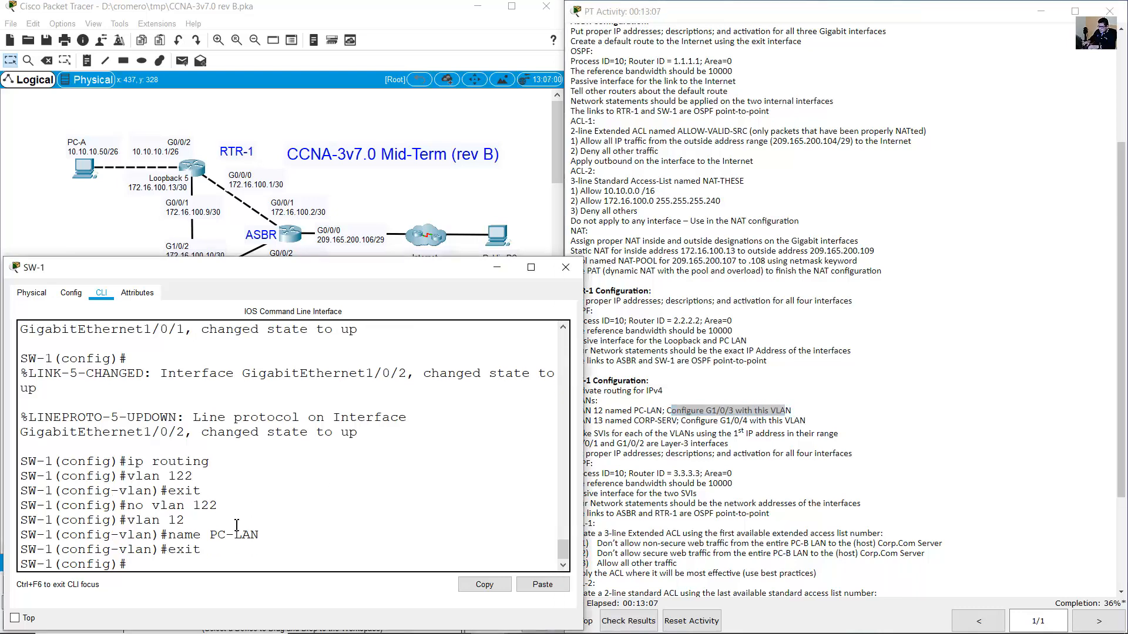
type("int g1/0/3")
Enter G1/0/3, describe it as 'VLAN 12' and set it to access mode.
key("Return")
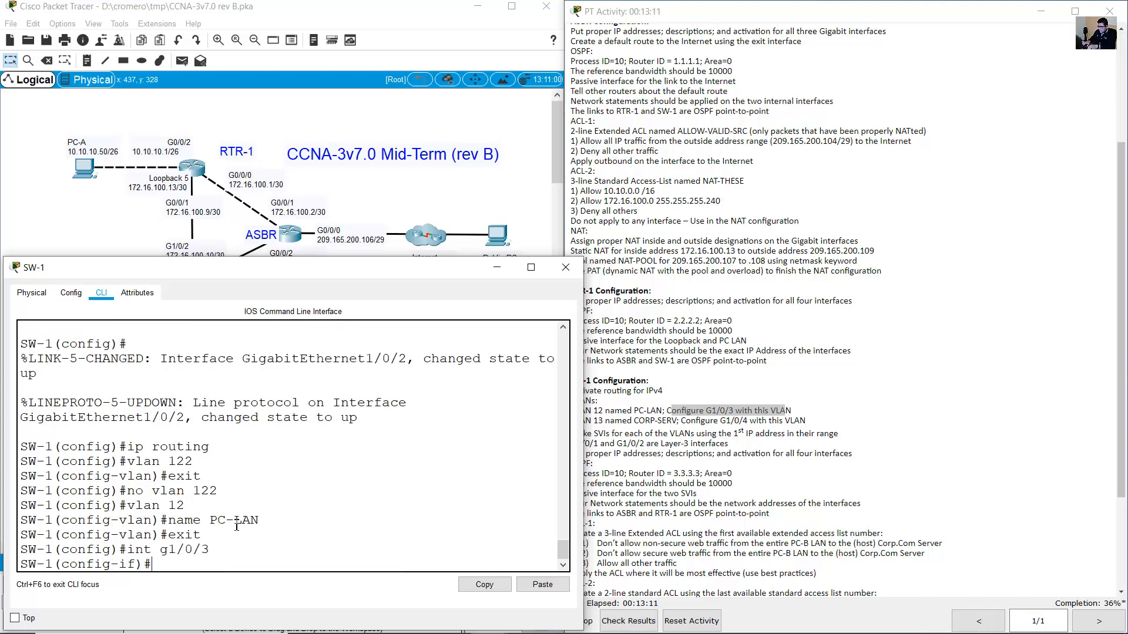
type("descriptio")
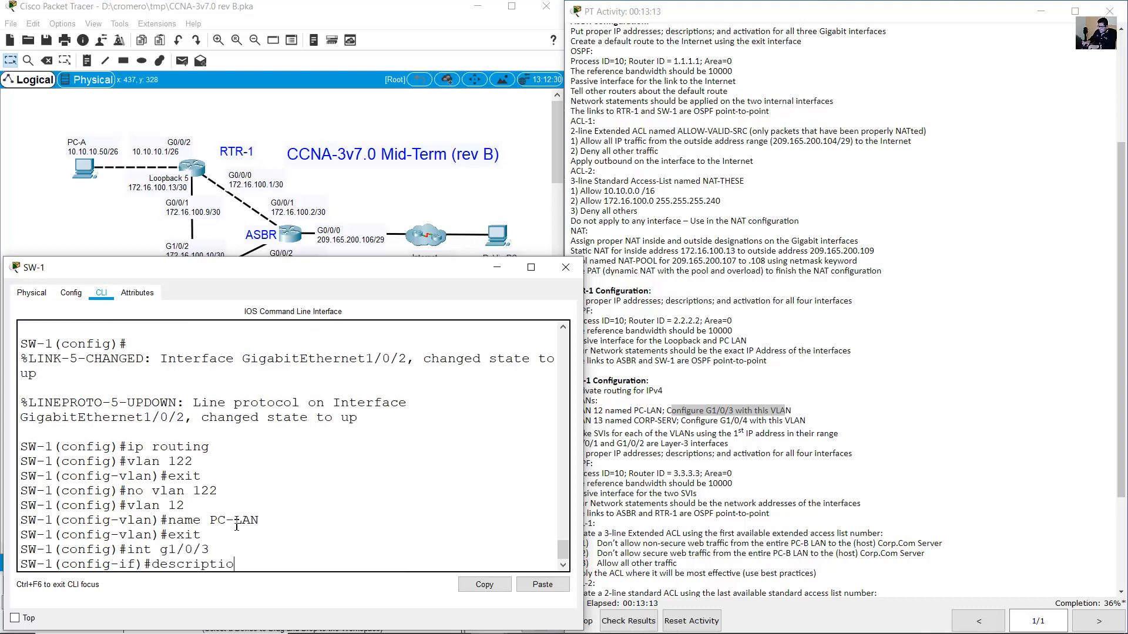
type("n VLAN 12")
key("Return")
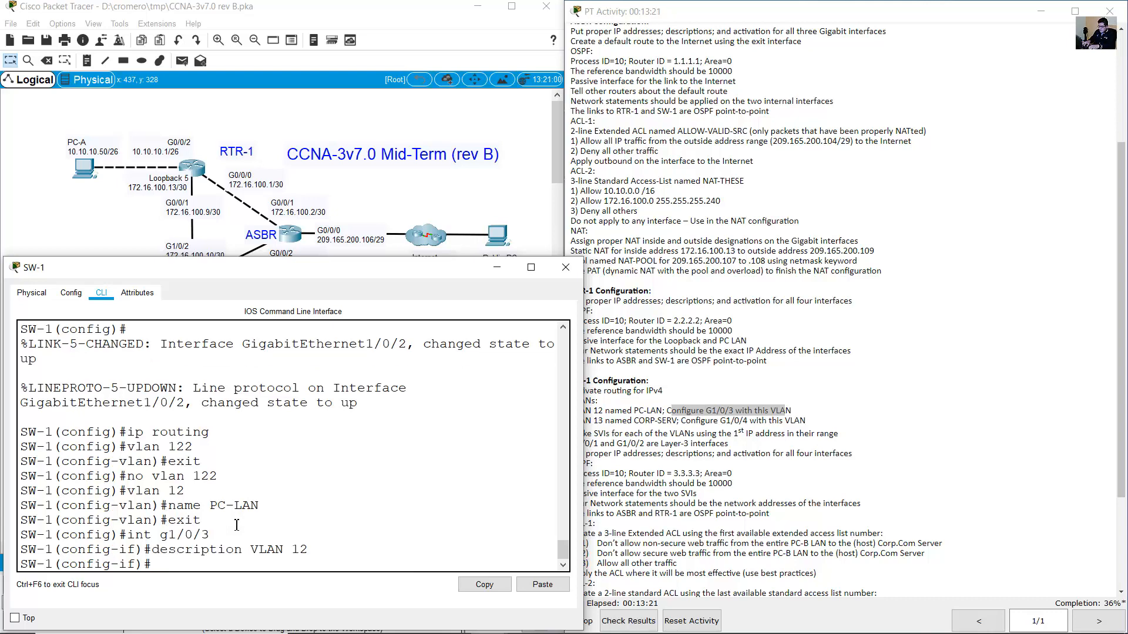
type("switchport mode access")
key("Return")
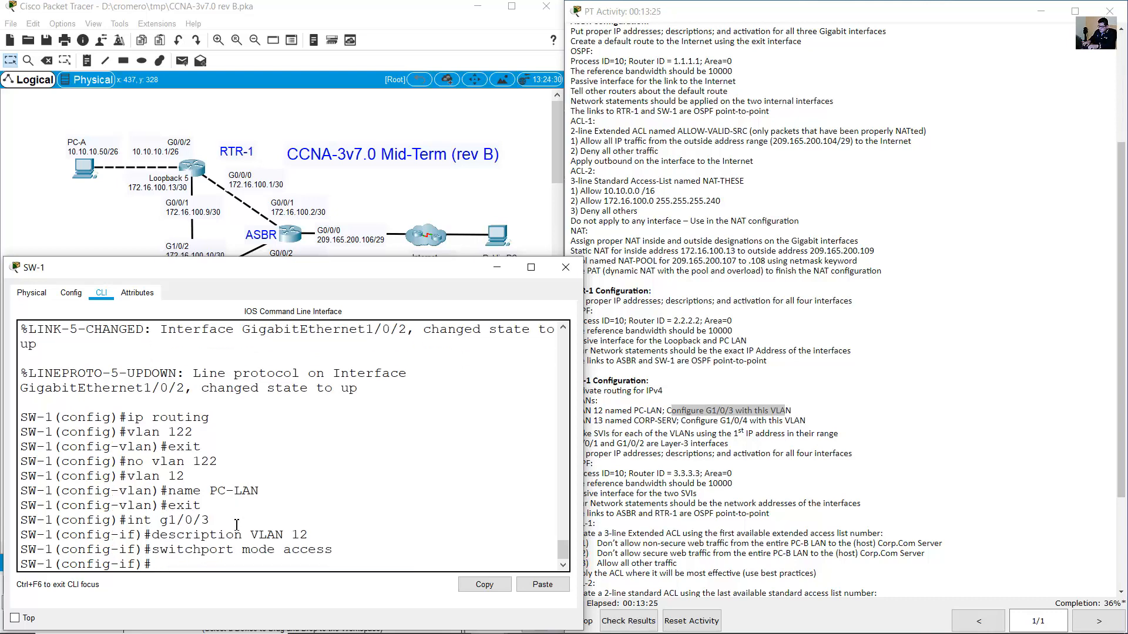
Assign G1/0/3 to access VLAN 12, exit the interface, and check the VLAN 13 requirement.
key("Up")
key("Left")
key("Left")
key("BackSpace")
key("BackSpace")
key("BackSpace")
key("BackSpace")
key("BackSpace")
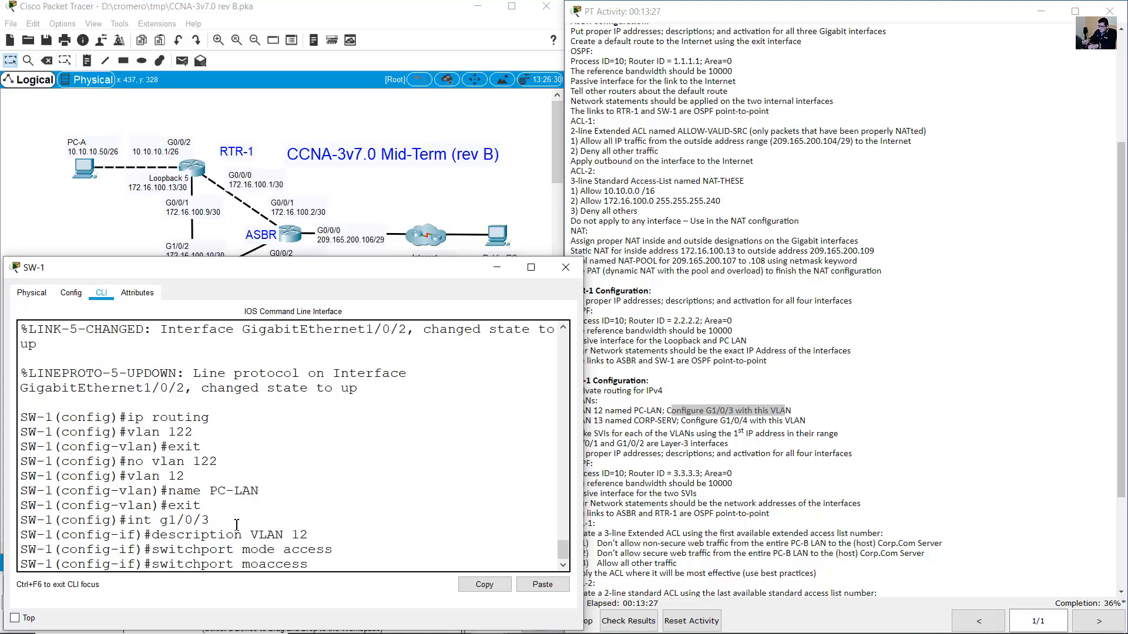
type("vlan 12")
key("Return")
type("e")
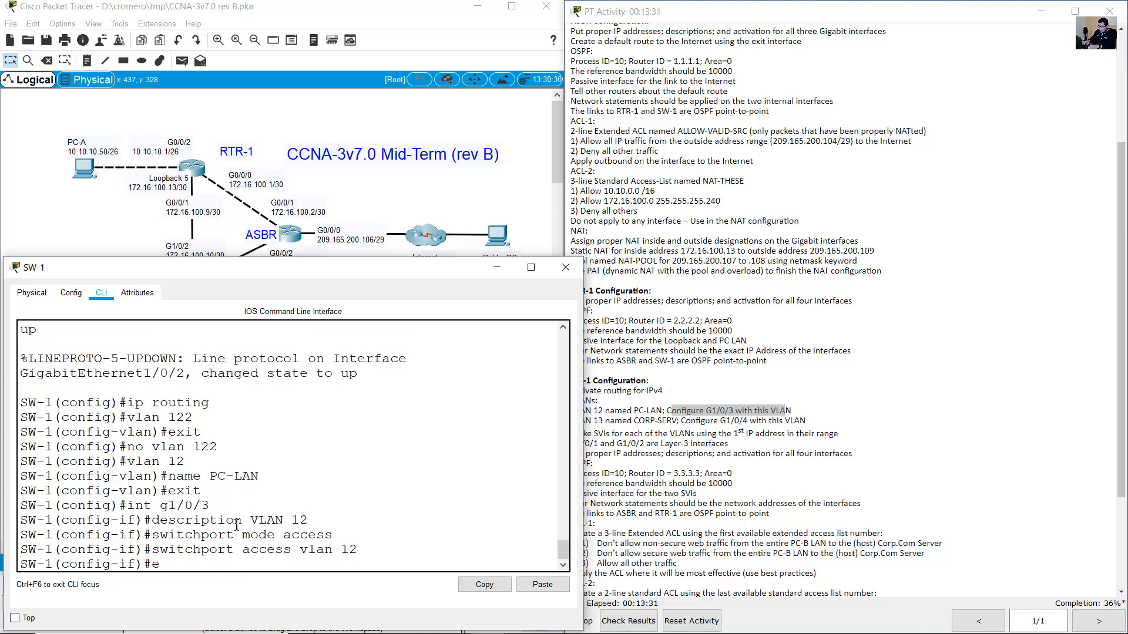
type("xit")
key("Return")
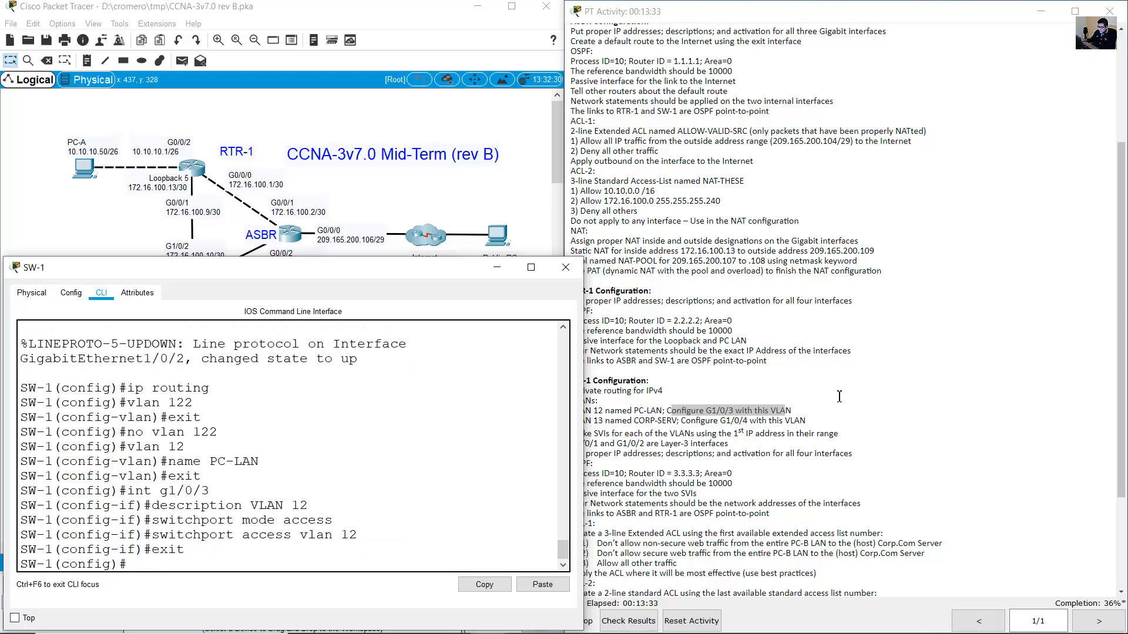
left_click(652, 429)
left_click_drag(603, 421, 569, 421)
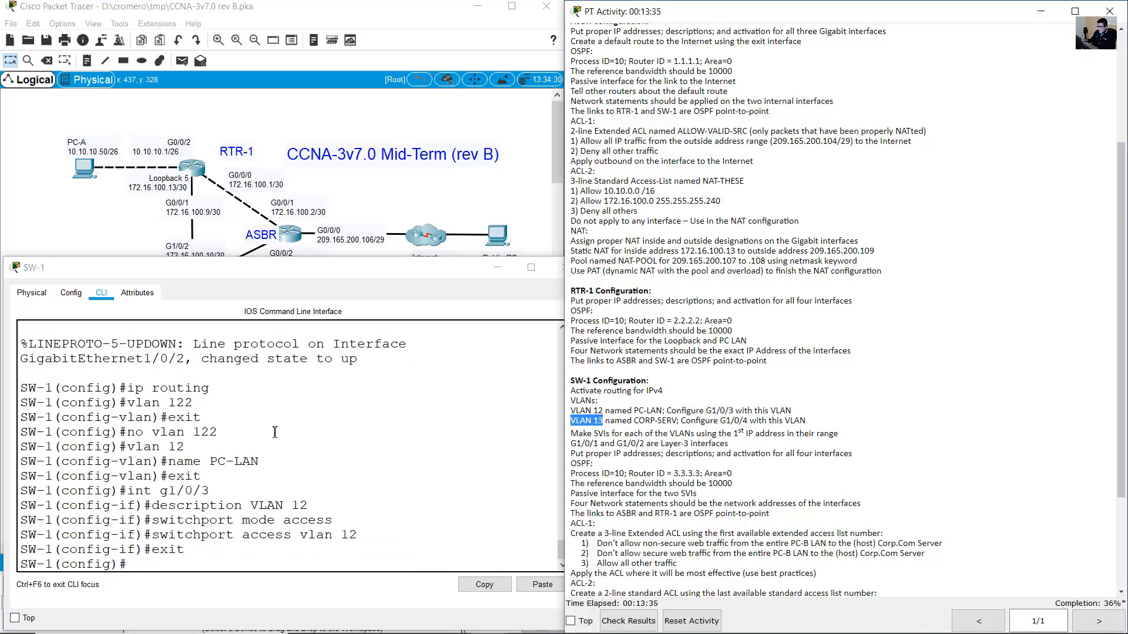
Create VLAN 13 named CORP-SERV on SW-1 and exit VLAN configuration.
left_click(275, 432)
key("Up")
key("Up")
key("Up")
key("Up")
key("Up")
key("Up")
key("Up")
key("Up")
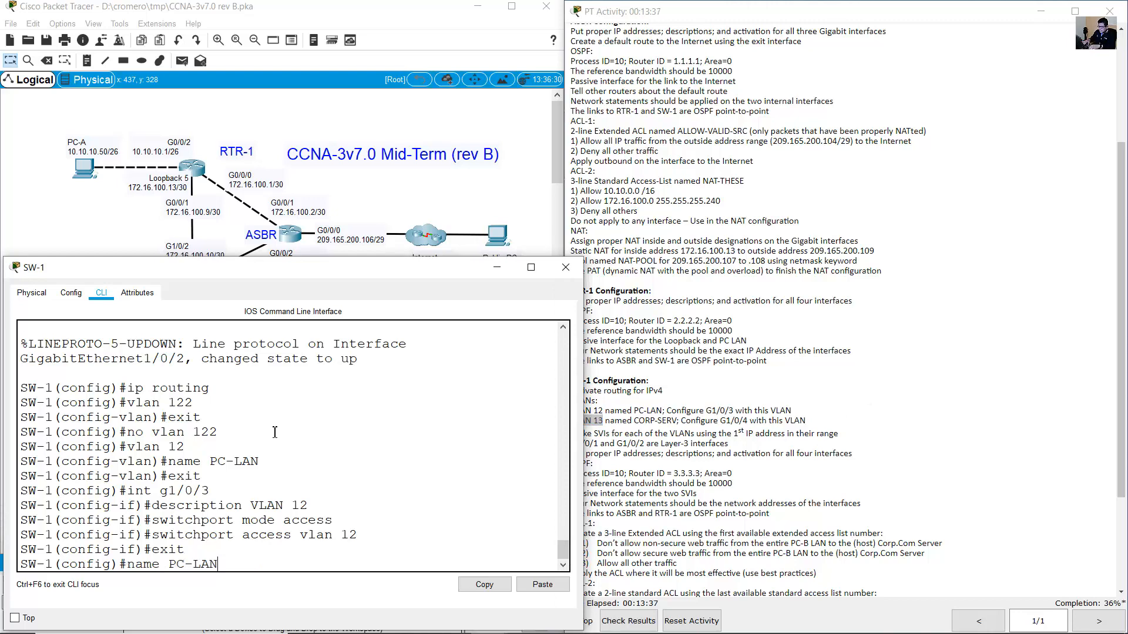
key("BackSpace")
type("3")
key("Return")
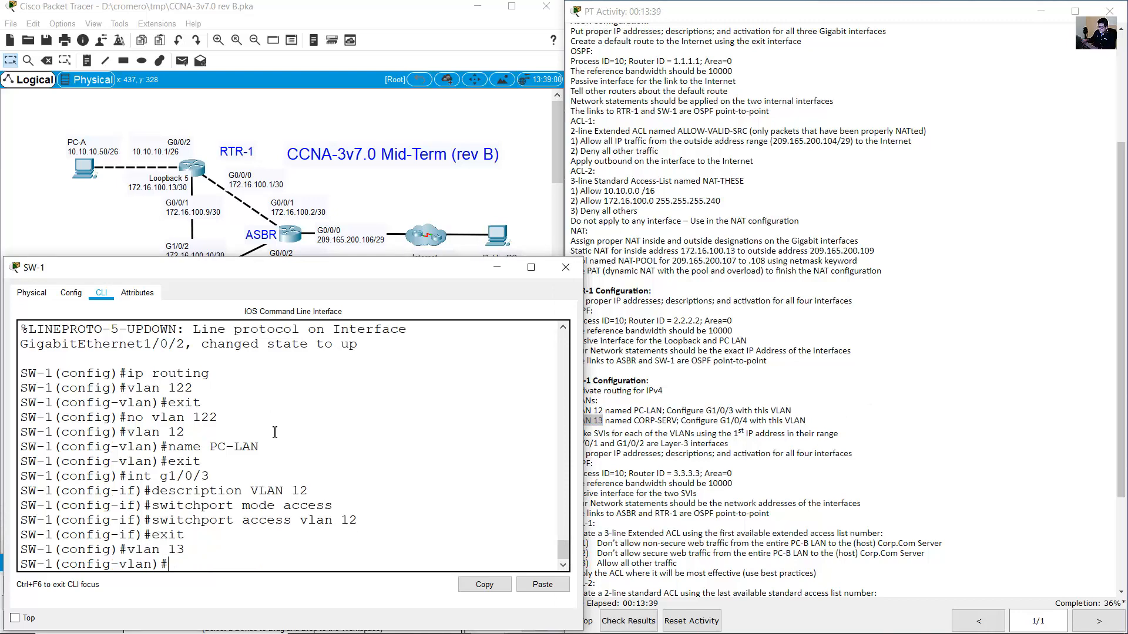
left_click(646, 428)
left_click_drag(625, 423, 668, 435)
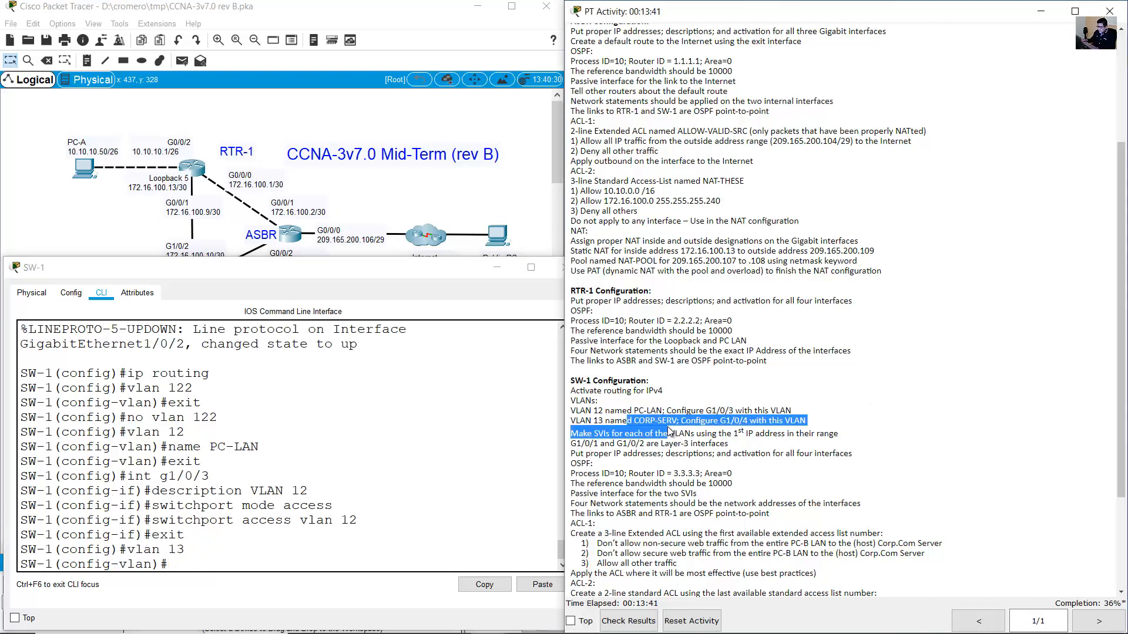
left_click(376, 472)
type("name C")
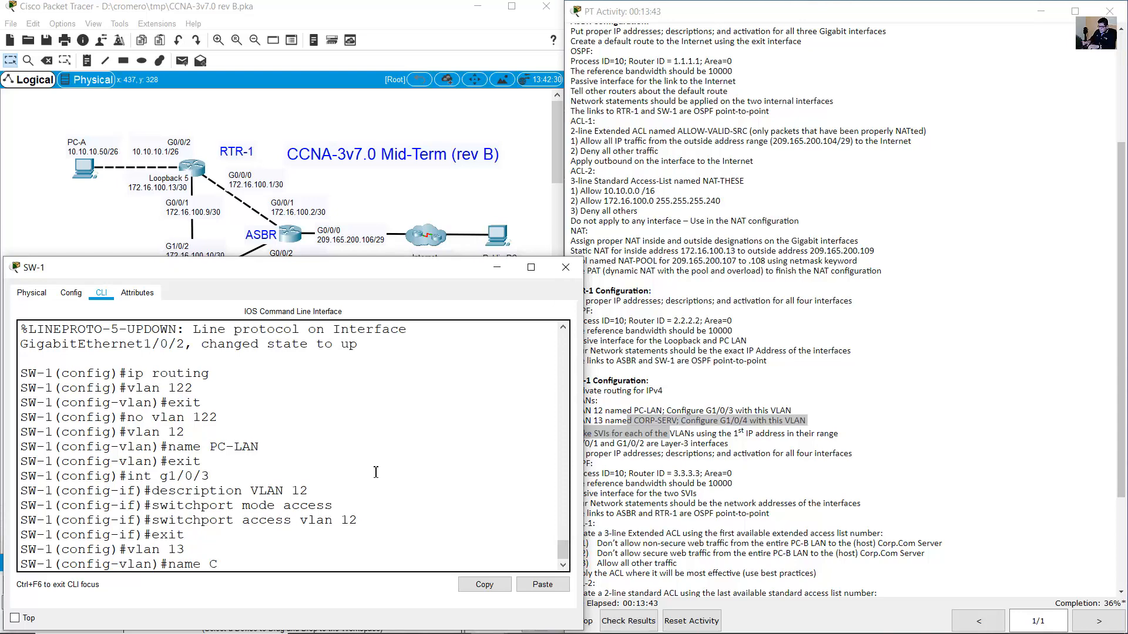
type("ORP-SERV")
key("Left")
key("Left")
key("Return")
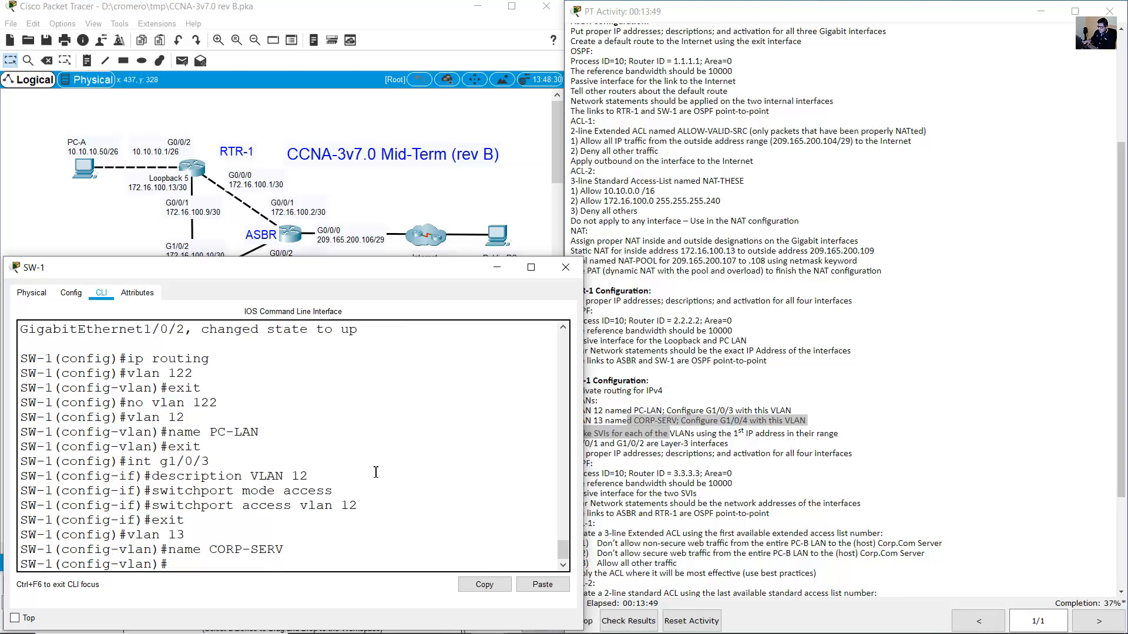
type("exit")
key("Return")
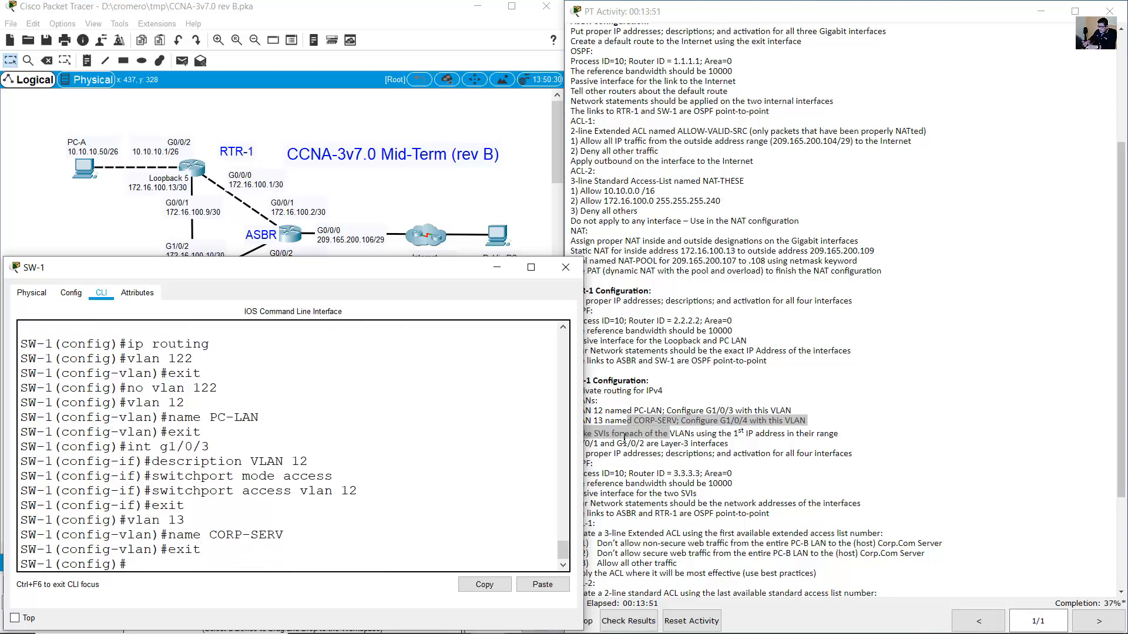
Check the G1/0/4 port requirement on the topology and enter interface G1/0/4.
left_click(785, 429)
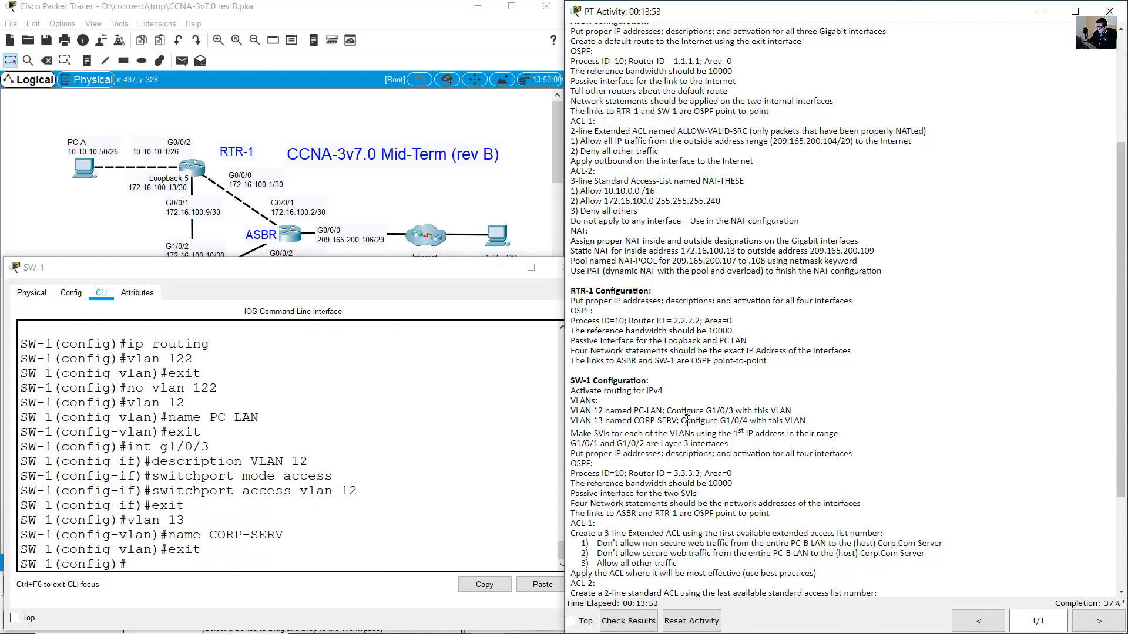
left_click_drag(681, 420, 809, 422)
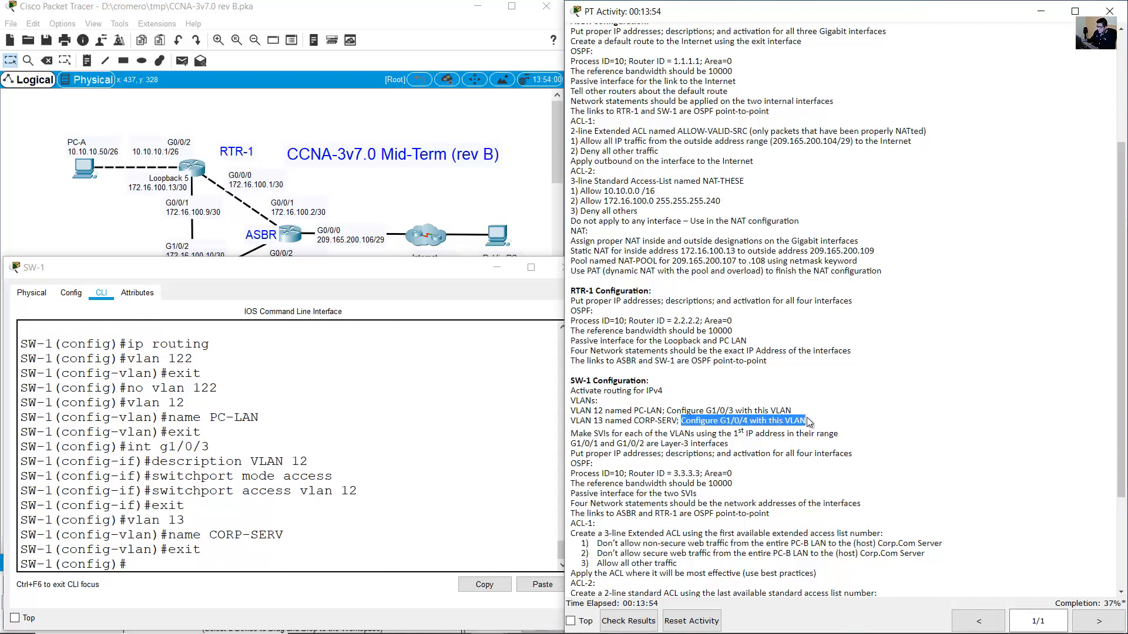
left_click(477, 215)
double_click(200, 306)
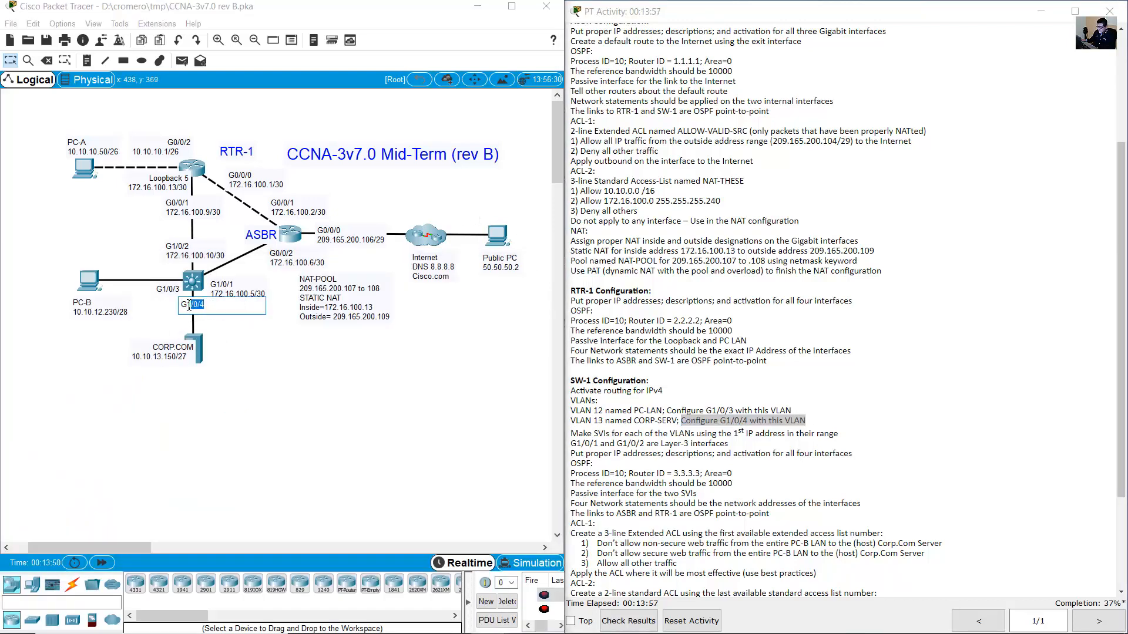
left_click_drag(212, 381, 165, 340)
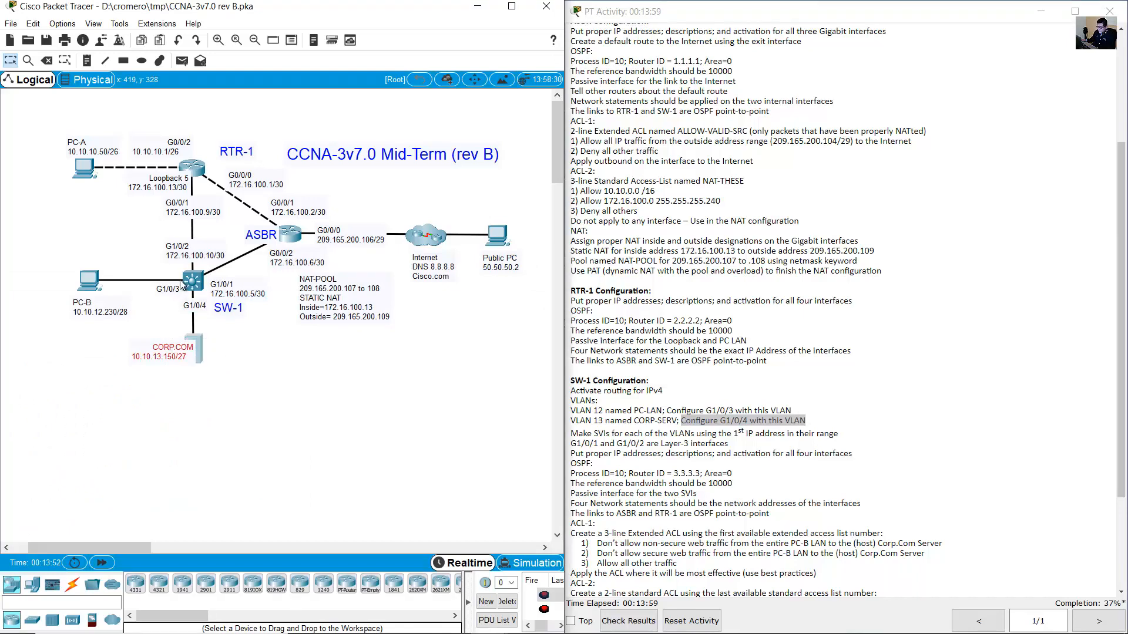
left_click(195, 281)
key("Up")
key("Up")
key("Up")
key("Up")
key("Up")
key("Up")
key("Up")
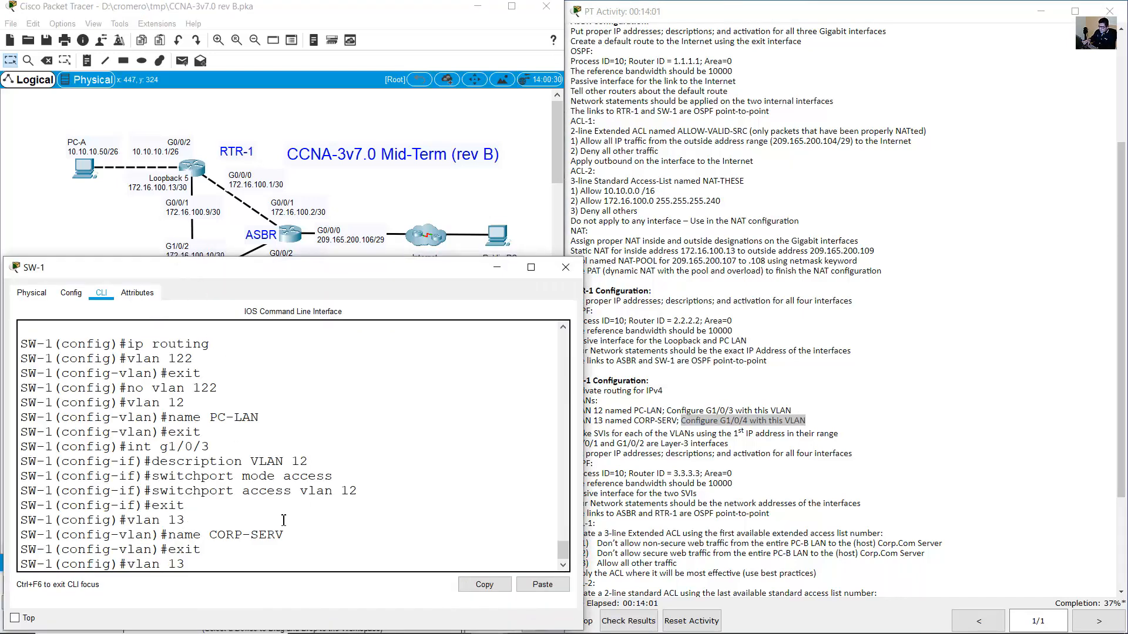
Give G1/0/4 description VLAN 13, make it an access port in VLAN 13, then exit.
key("Up")
type("4")
key("Return")
key("Up")
key("Up")
key("Up")
key("Up")
key("Up")
key("Up")
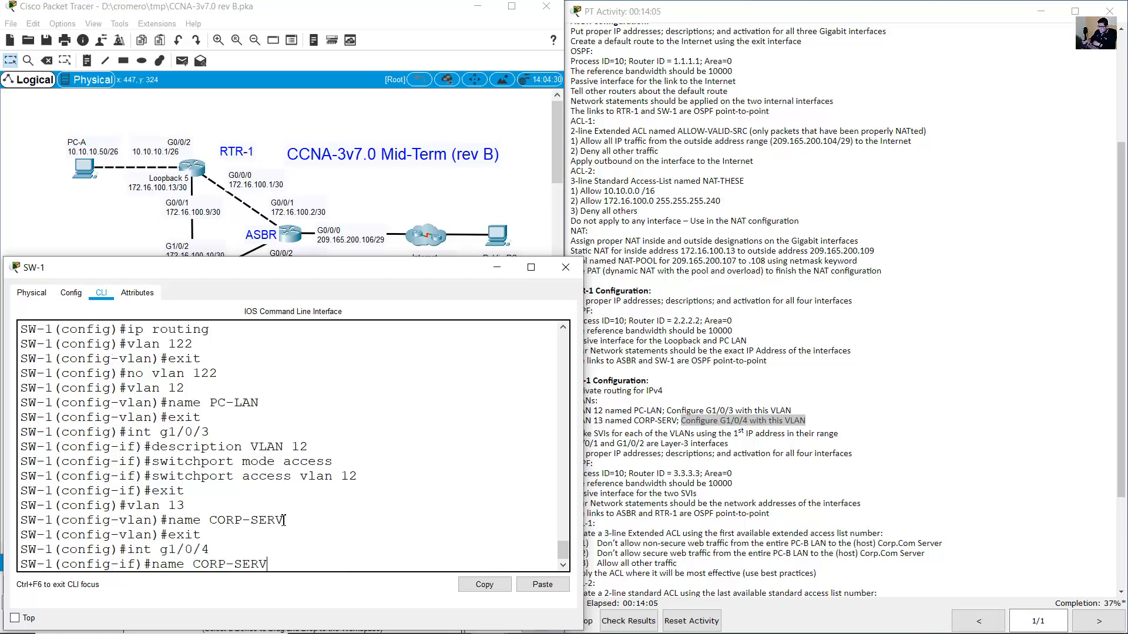
key("Up")
key("Up")
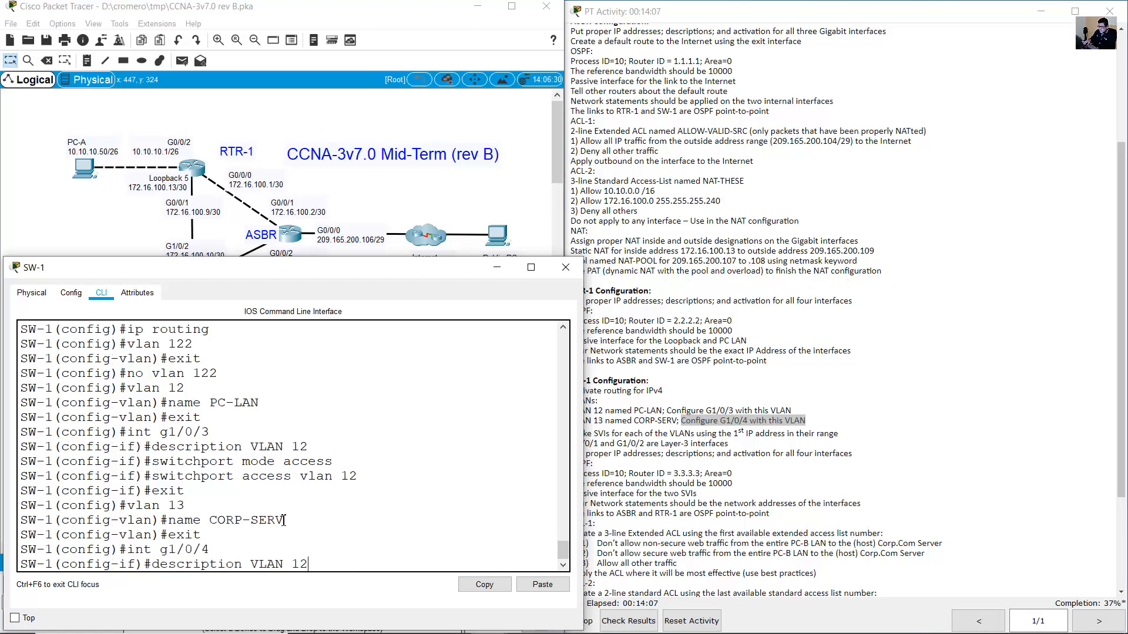
key("BackSpace")
type("3")
key("Return")
key("Up")
key("Up")
key("Up")
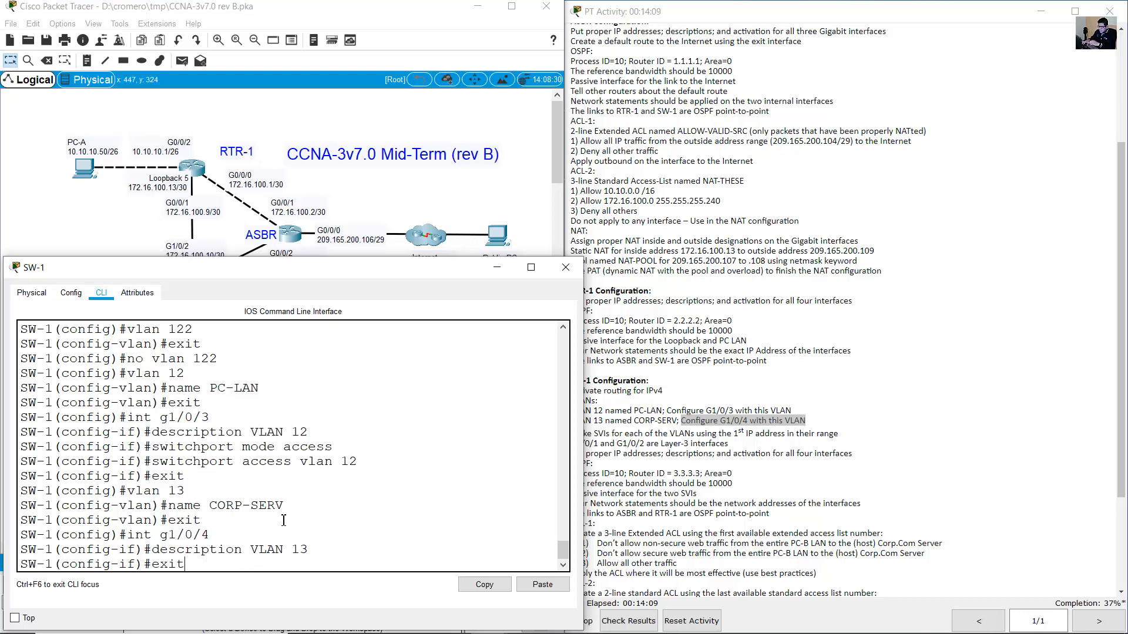
key("Up")
key("Up")
key("Up")
key("Up")
key("Up")
key("Return")
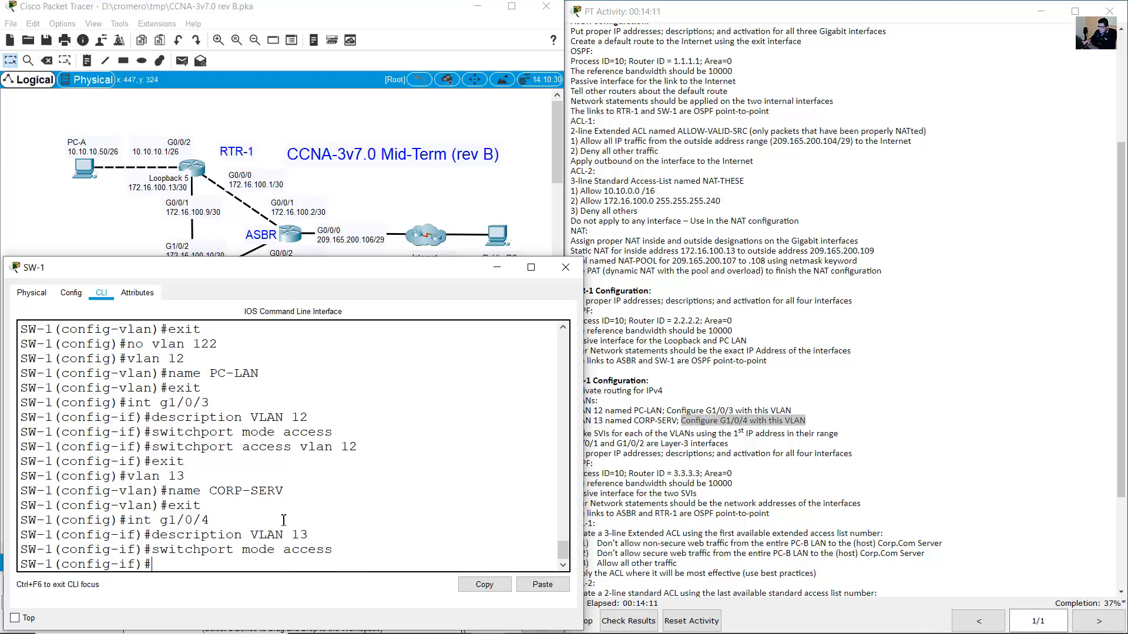
key("Up")
key("Up")
key("Up")
key("Up")
key("Up")
key("Up")
key("Up")
key("Up")
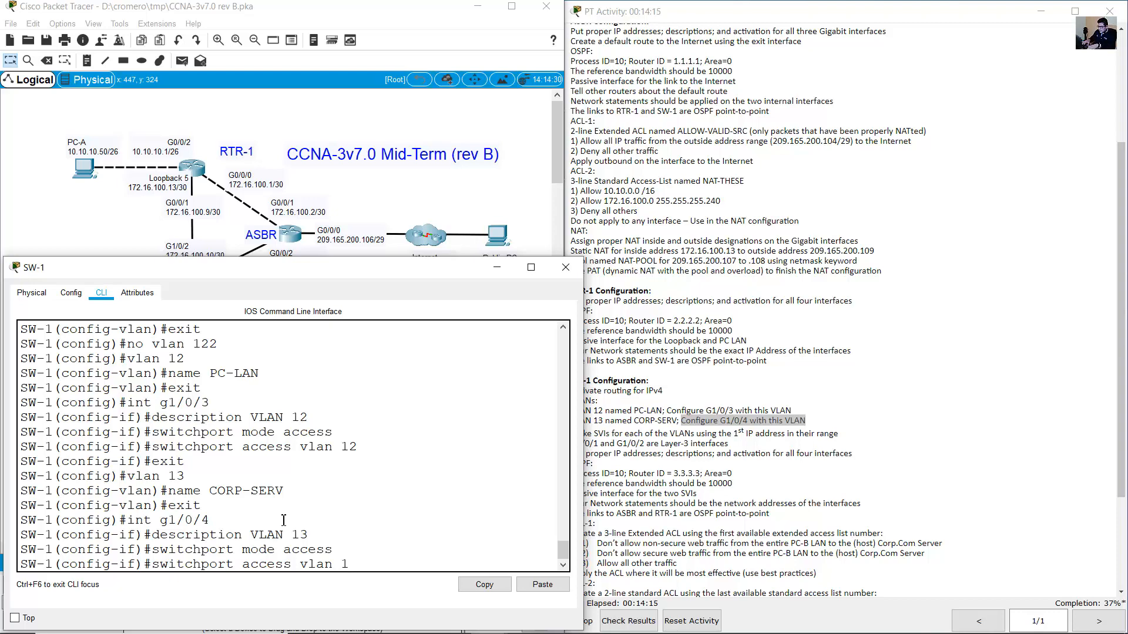
type("3")
key("Return")
type("exit")
key("Return")
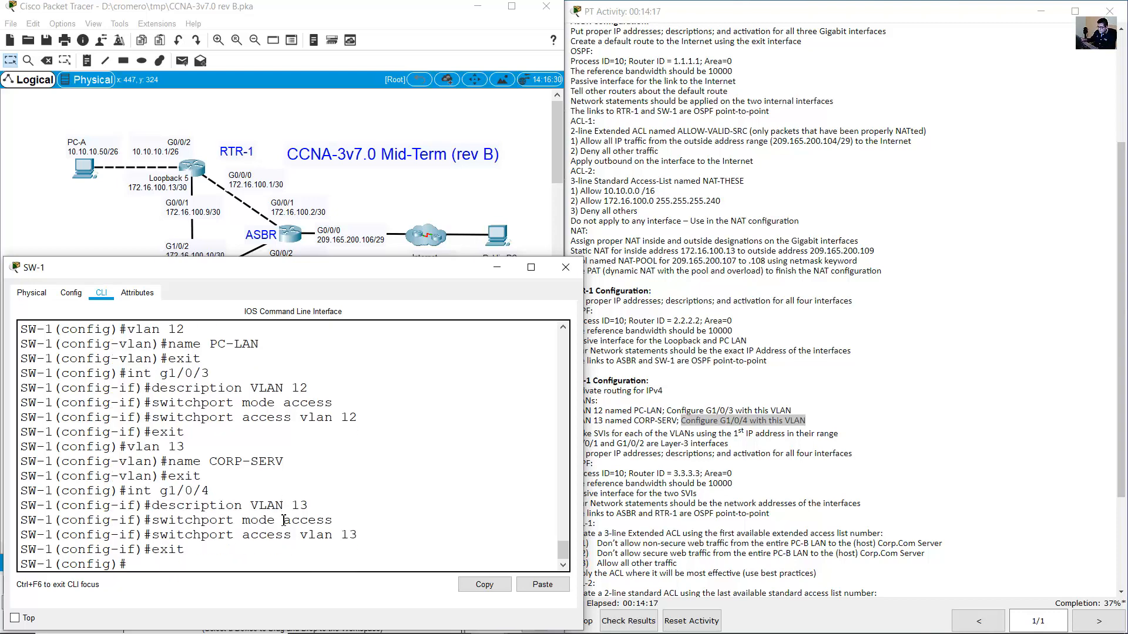
left_click(745, 411)
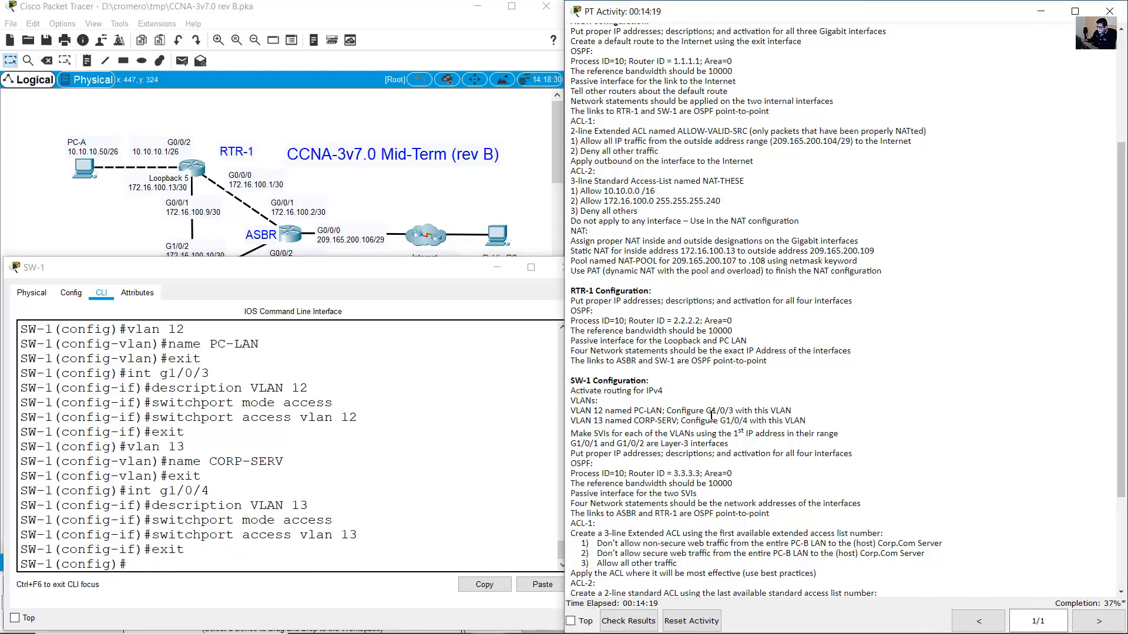
Highlight the Make SVIs line in the activity instructions.
left_click_drag(570, 435, 840, 432)
left_click(598, 437)
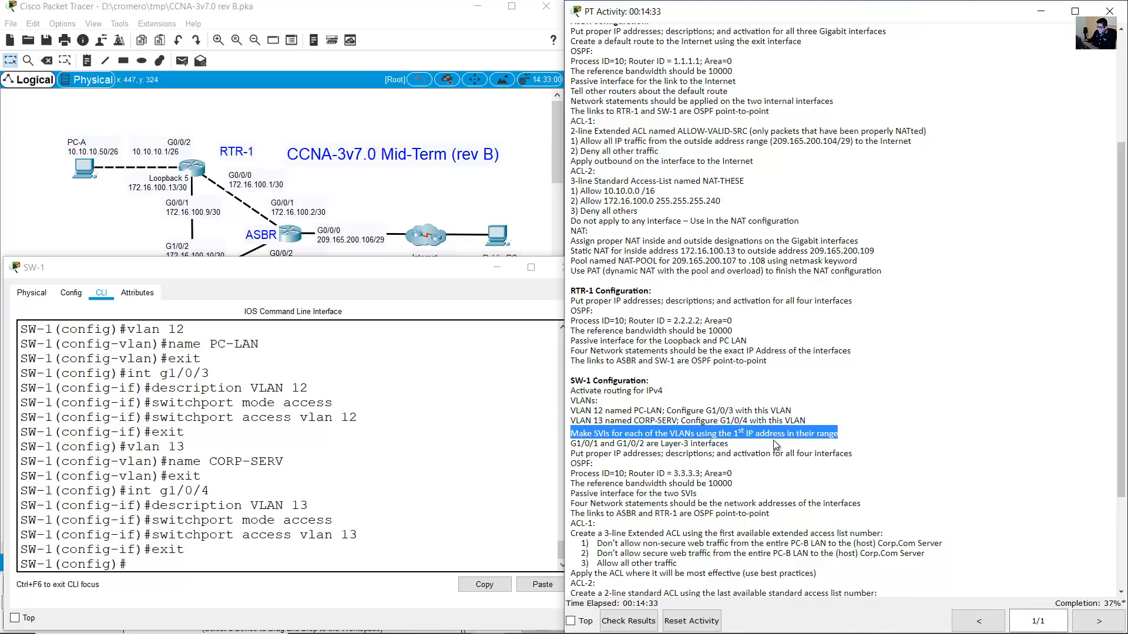
left_click(581, 435)
left_click_drag(577, 435, 839, 432)
Inspect PC-B's address label on the topology without changing it.
left_click(467, 226)
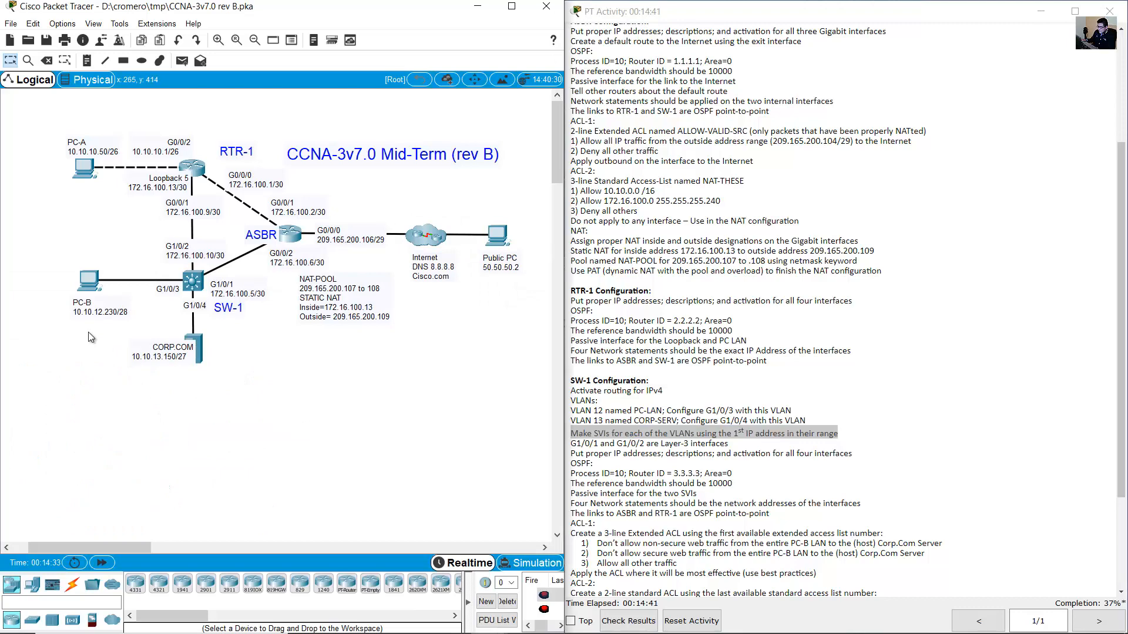
left_click_drag(158, 322, 55, 268)
left_click(112, 252)
left_click_drag(116, 249, 66, 331)
left_click(78, 318)
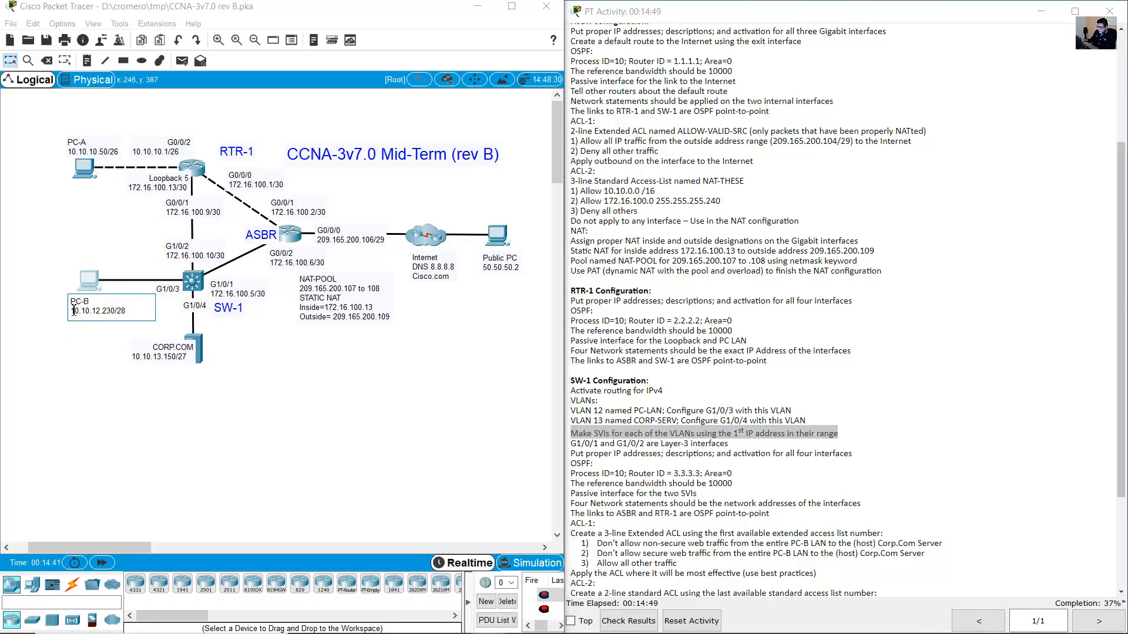
left_click_drag(133, 311, 62, 311)
left_click(83, 242)
left_click_drag(67, 241, 125, 310)
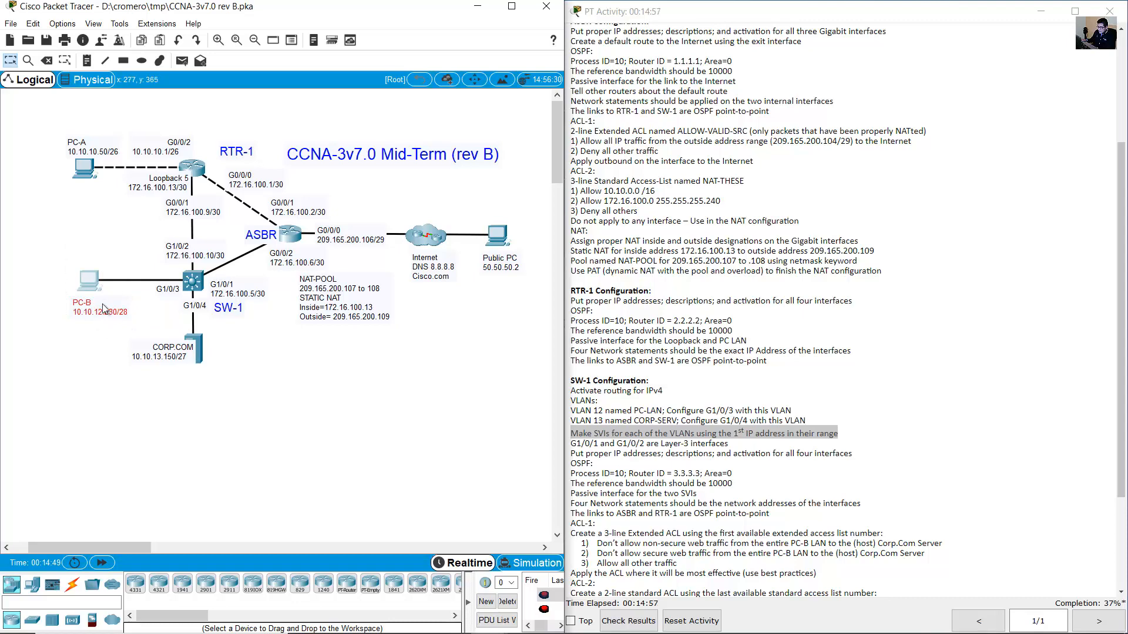
left_click(60, 268)
double_click(103, 310)
left_click_drag(125, 310, 69, 316)
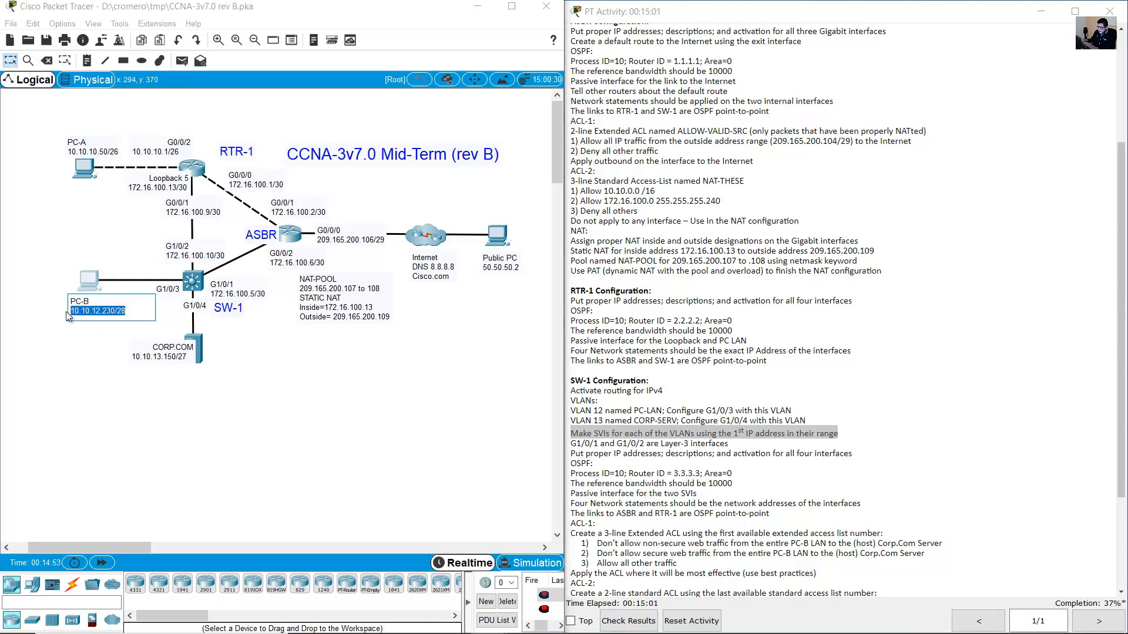
left_click(128, 337)
Inspect the CORP.COM server label, close the CORP-SERV window, and reselect the end devices.
left_click_drag(108, 331, 220, 411)
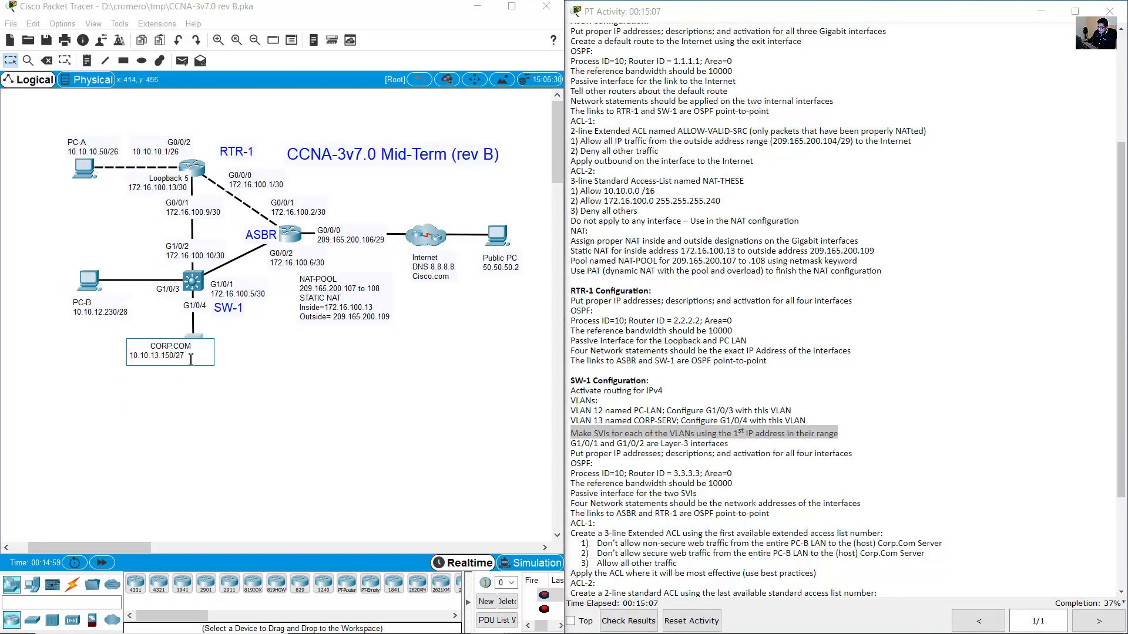
double_click(136, 346)
left_click_drag(193, 358, 124, 342)
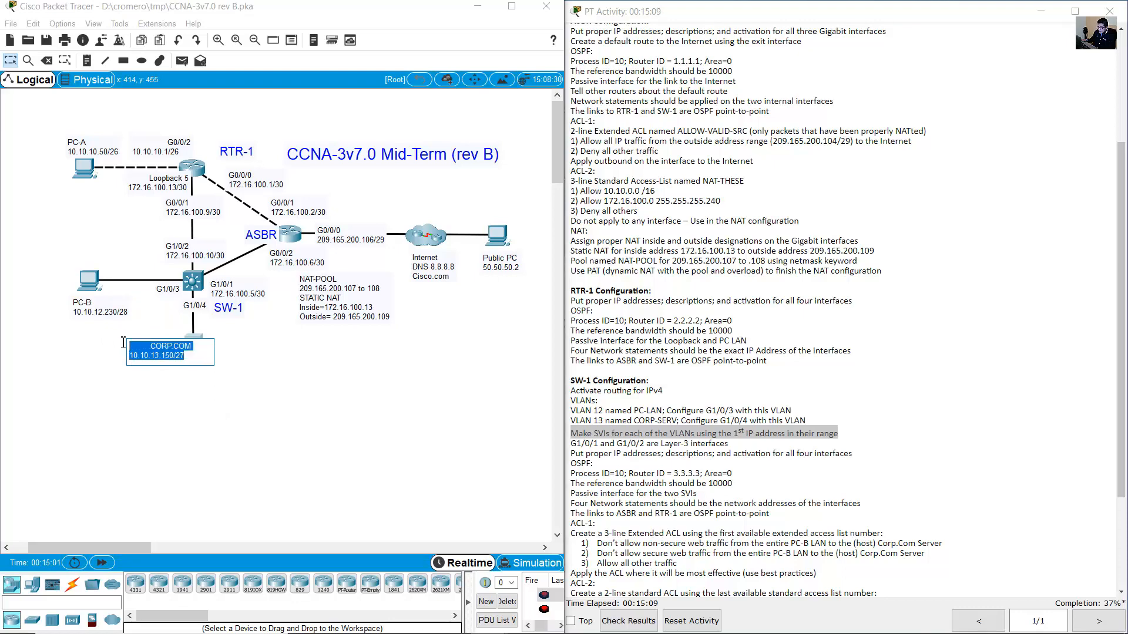
left_click_drag(195, 356, 122, 344)
left_click(230, 359)
left_click(185, 359)
left_click(202, 418)
left_click_drag(203, 420, 114, 360)
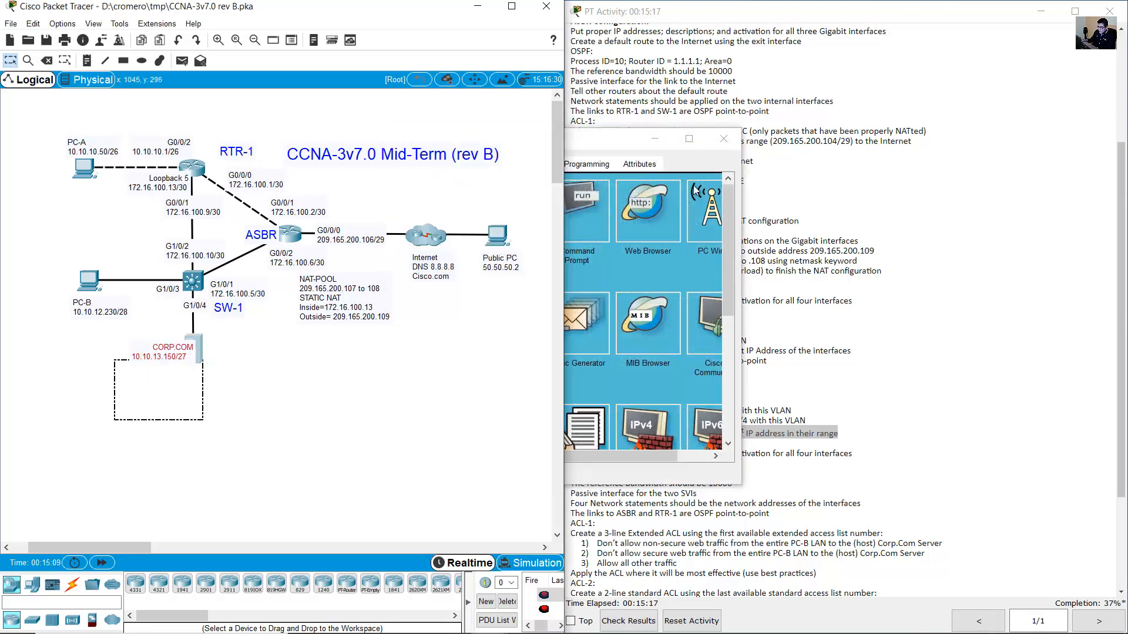
left_click(722, 165)
left_click(724, 139)
left_click(101, 342)
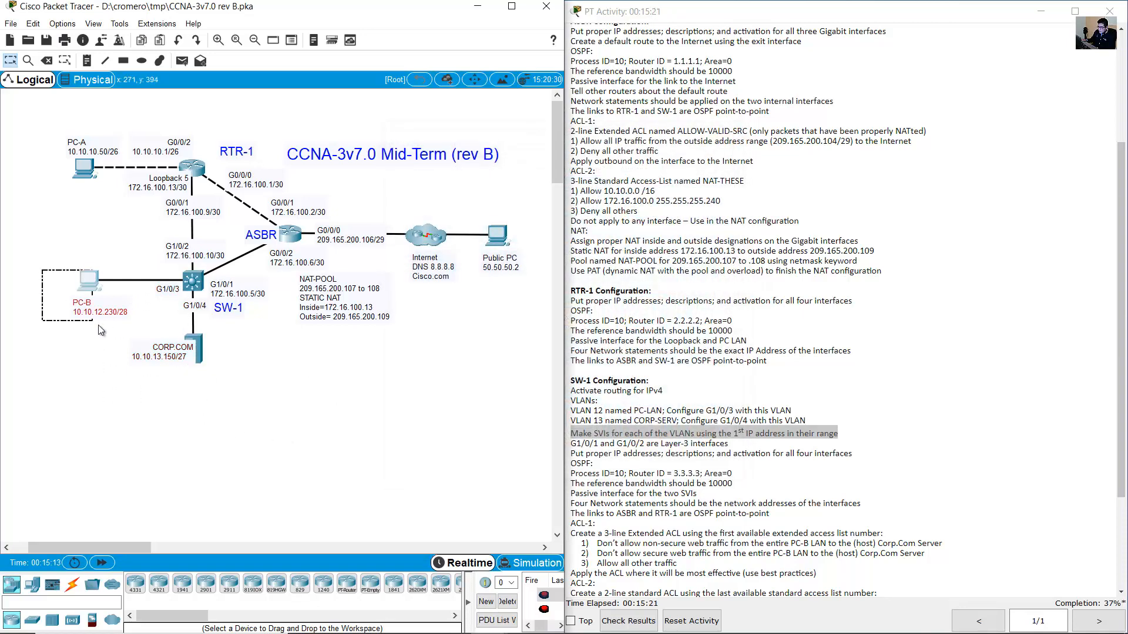
left_click_drag(222, 412, 155, 342)
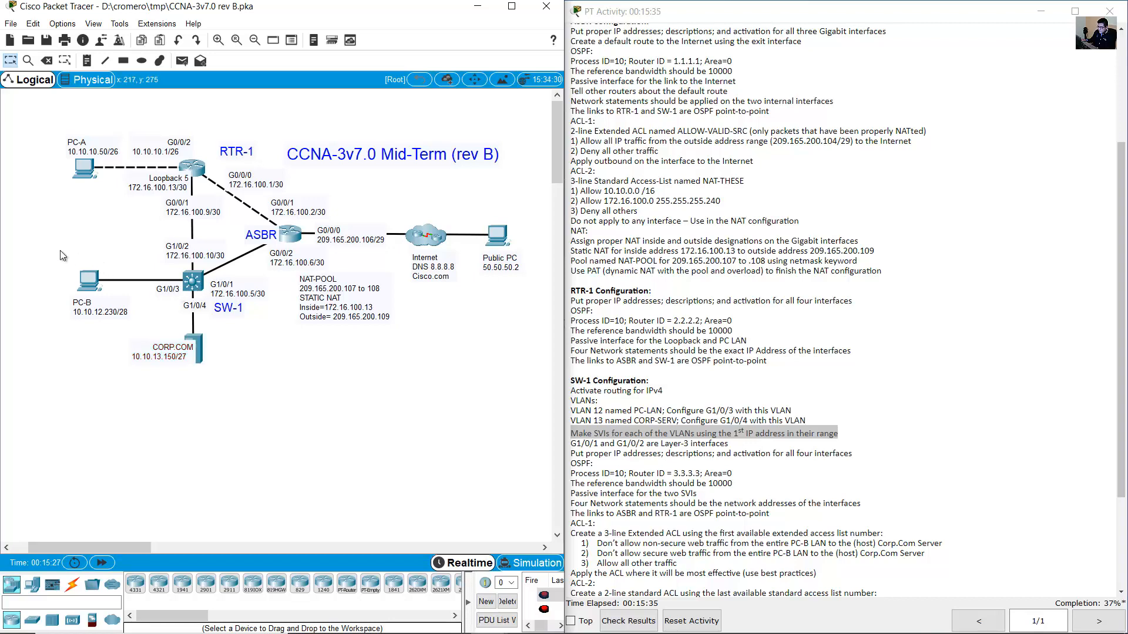
left_click_drag(60, 251, 206, 415)
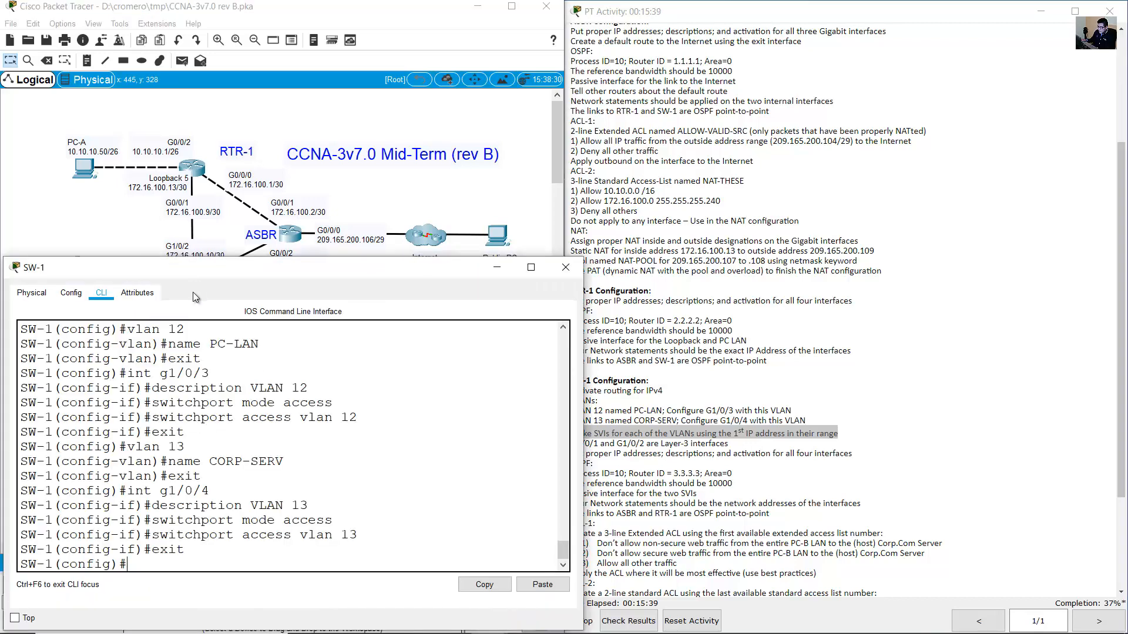
Create interface VLAN 12 on SW-1 from its command line.
left_click(191, 288)
left_click(621, 428)
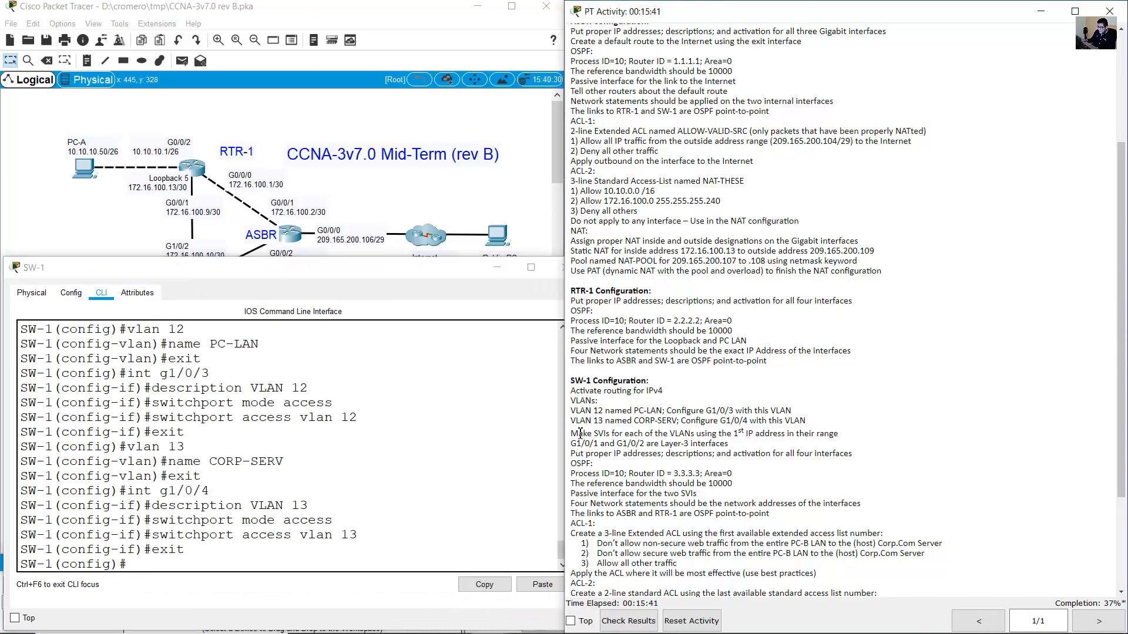
left_click_drag(579, 433, 840, 437)
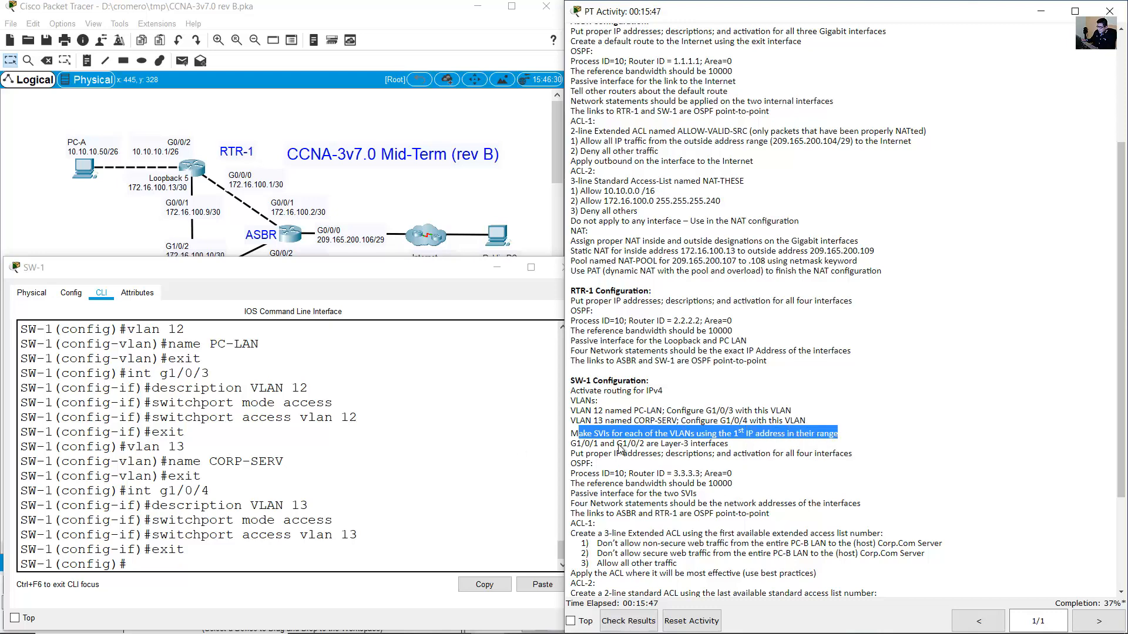
left_click(342, 488)
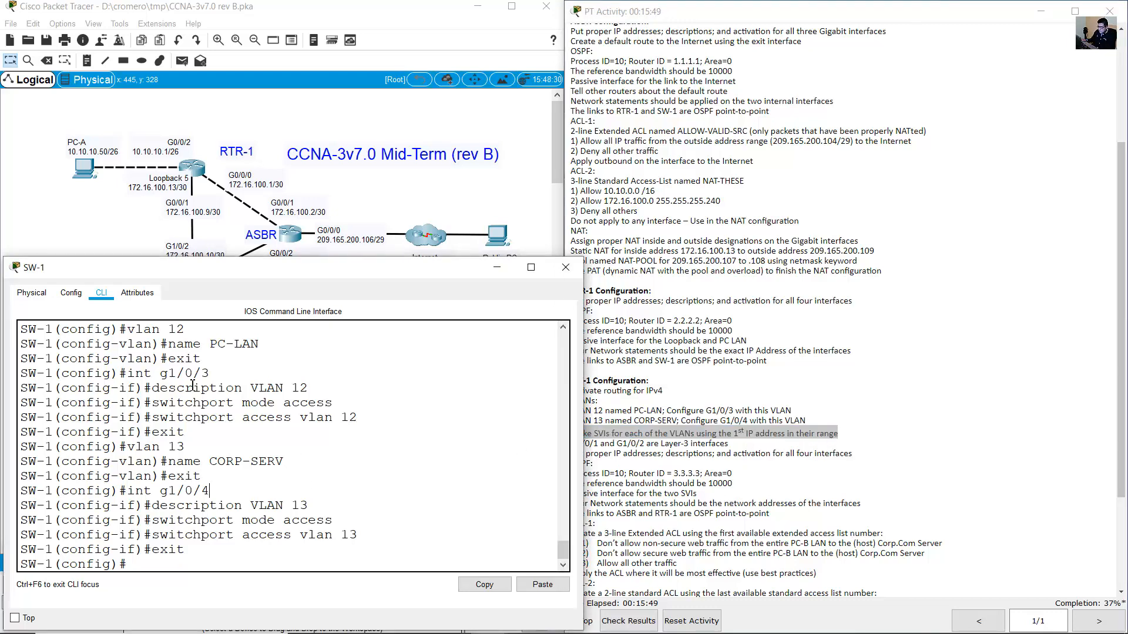
left_click_drag(128, 328, 208, 332)
left_click(362, 475)
type("int vlan 12")
key("Return")
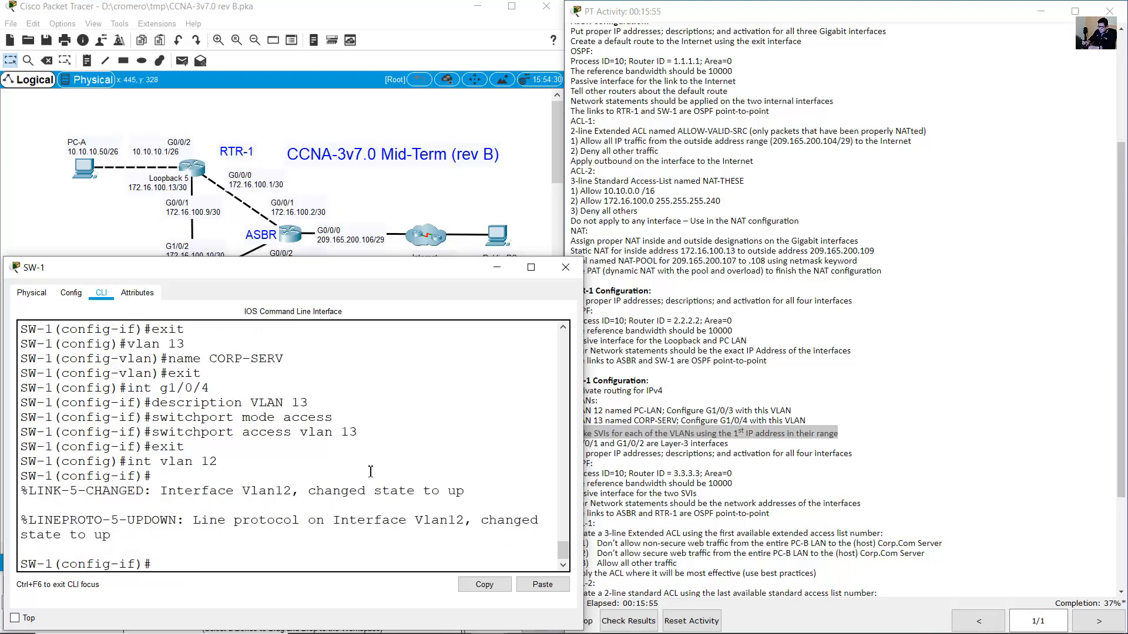
Describe interface VLAN 12 as 'Default Gateway for VLAN 12'.
key("Up")
key("Up")
key("Up")
key("Up")
key("Up")
key("Up")
key("Down")
key("BackSpace")
type("2")
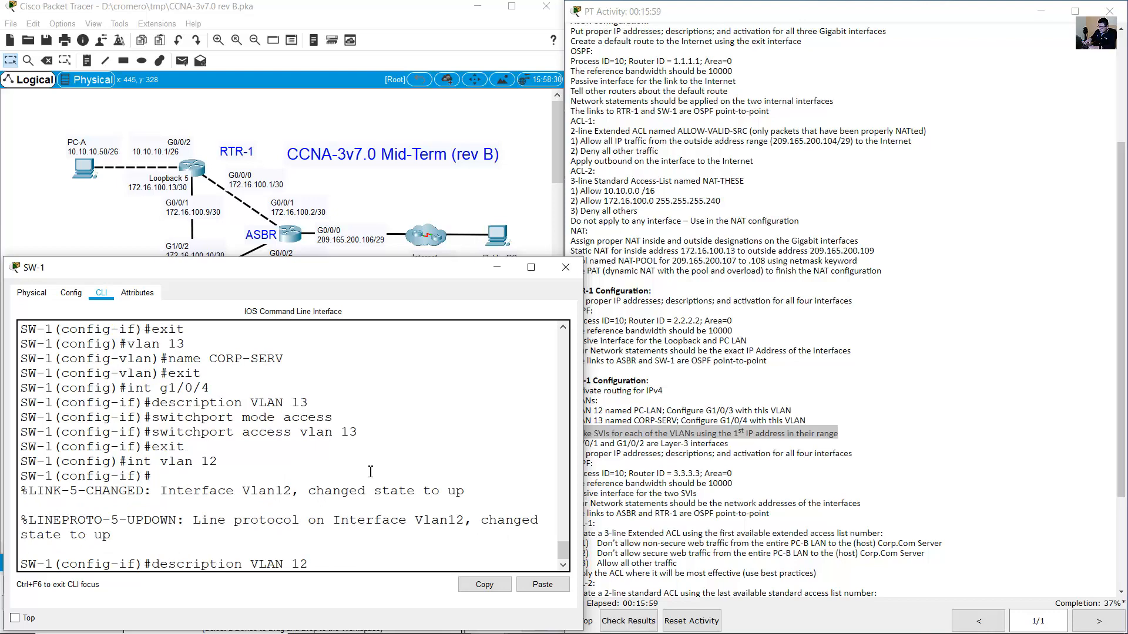
key("Left")
key("Left")
key("Left")
key("Left")
key("Left")
key("Left")
key("Left")
type("DEfault")
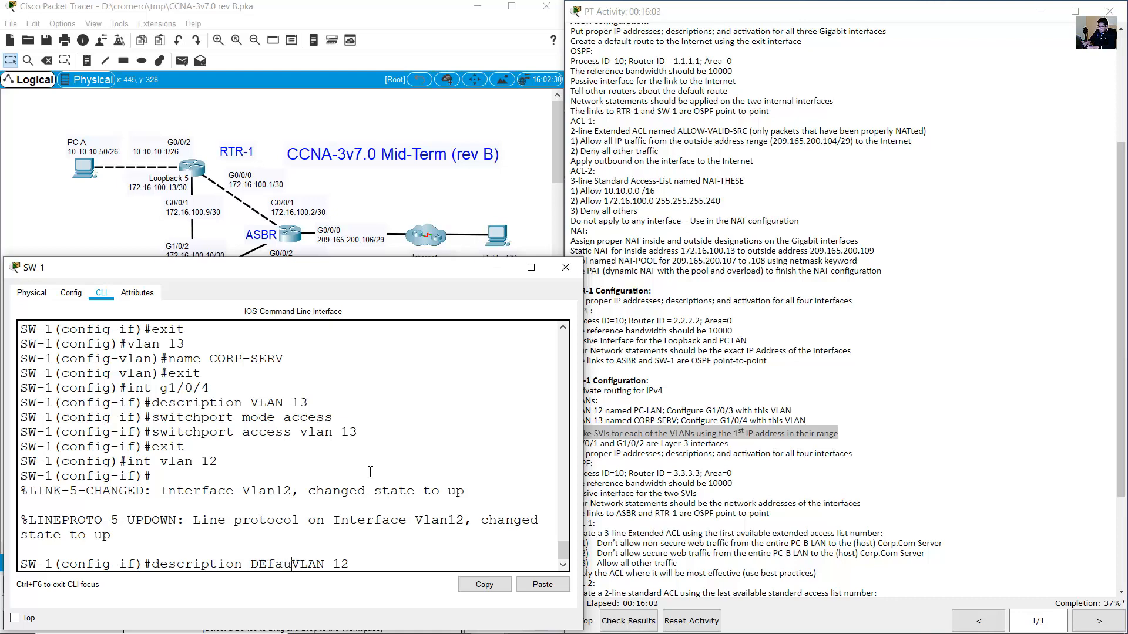
key("BackSpace")
key("BackSpace")
key("BackSpace")
key("BackSpace")
key("BackSpace")
key("BackSpace")
key("BackSpace")
key("BackSpace")
type("Default ")
type("GAteawwy")
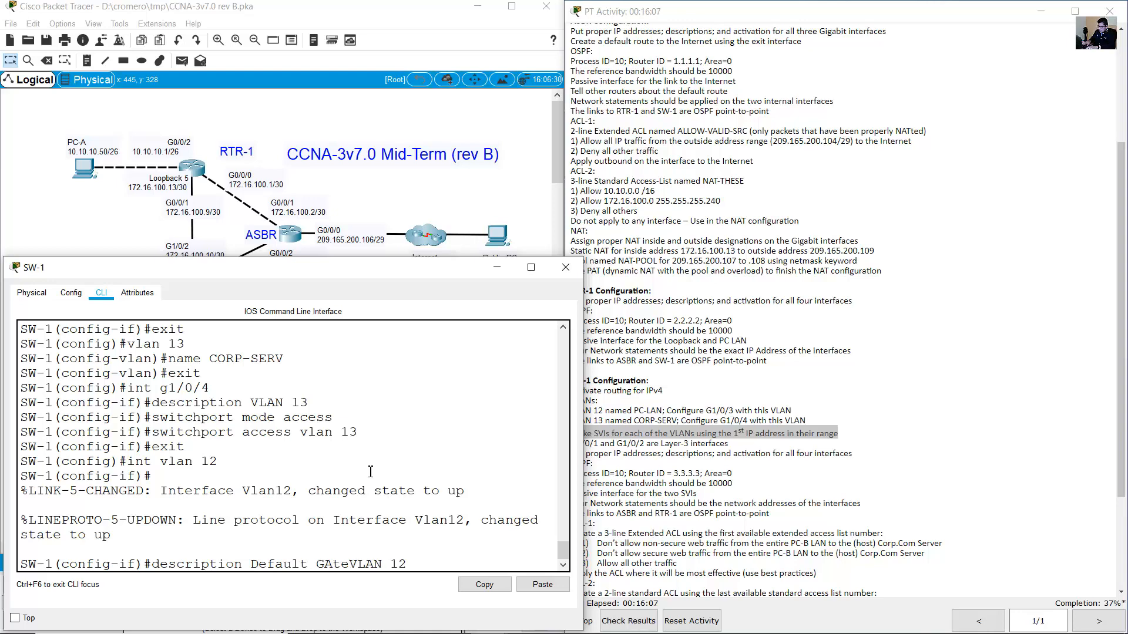
key("BackSpace")
key("BackSpace")
key("BackSpace")
key("BackSpace")
key("BackSpace")
key("BackSpace")
key("BackSpace")
type("ateway for")
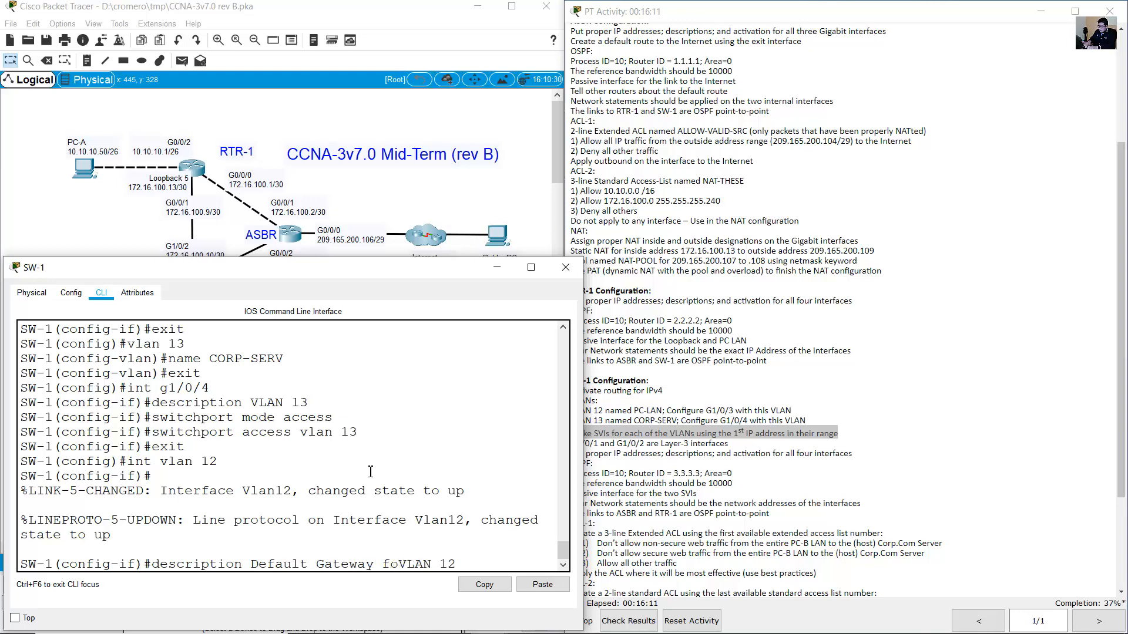
key("Right")
key("Right")
key("Right")
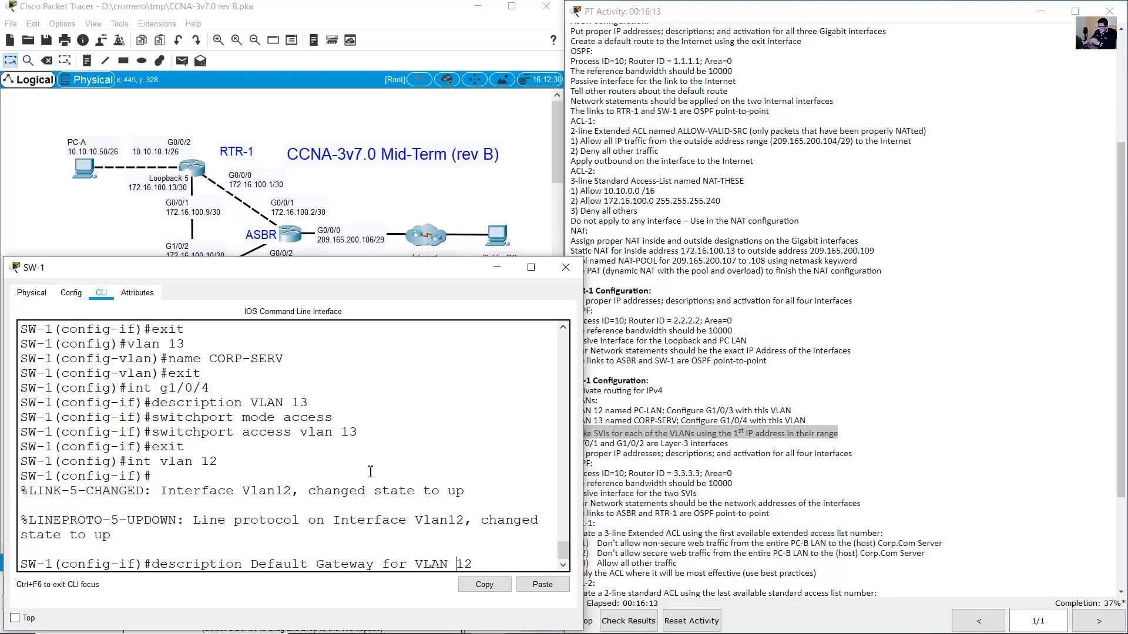
key("Return")
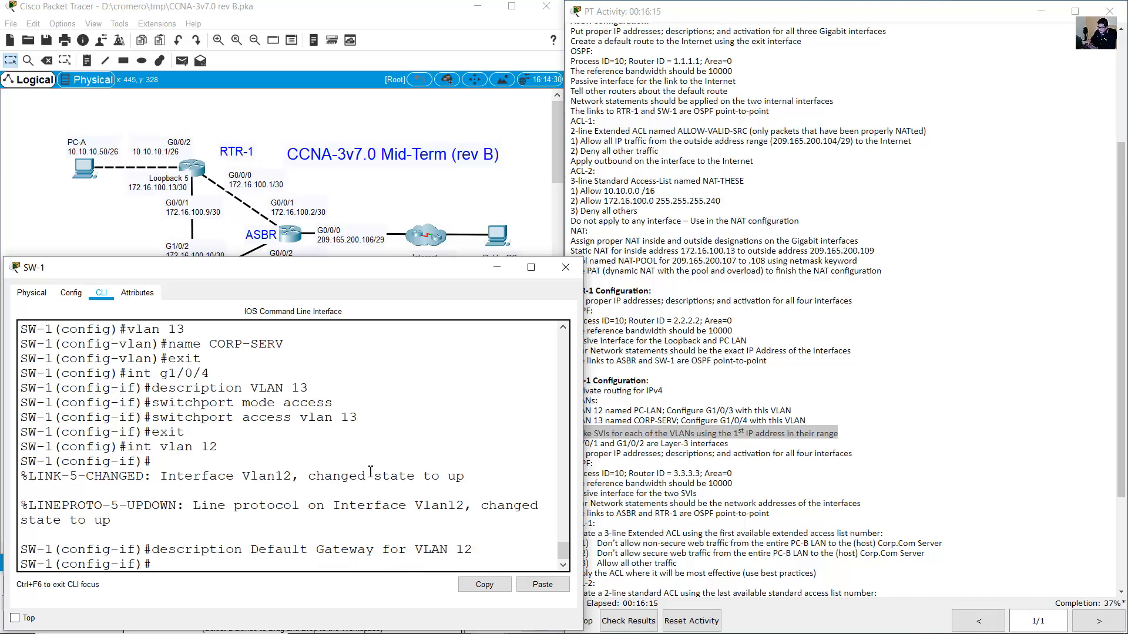
Assign VLAN 12 the address 10.10.12.225 255.255.255.240, based on PC-B's subnet.
type("ip address")
left_click(82, 235)
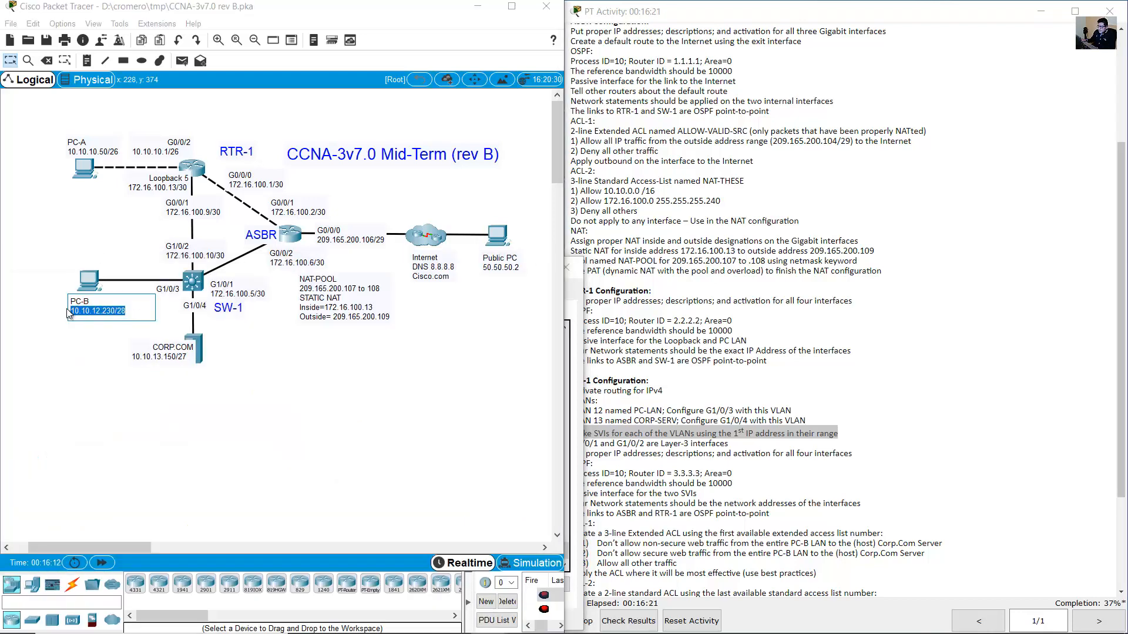
left_click_drag(116, 311, 70, 315)
double_click(120, 311)
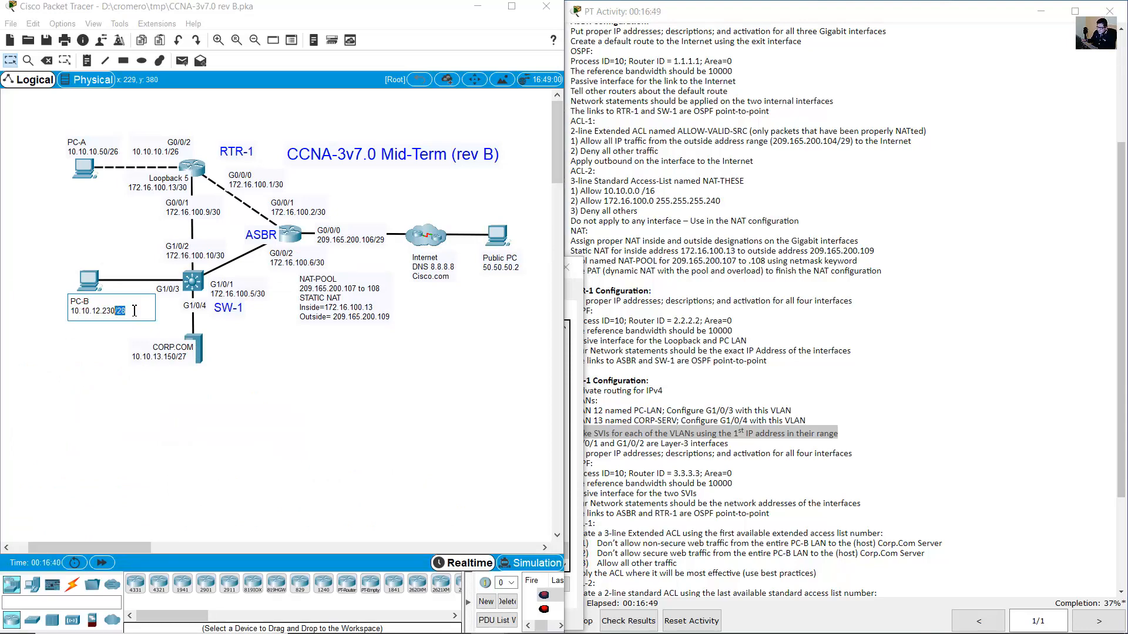
left_click_drag(140, 313, 2, 320)
left_click(192, 285)
type("10.10")
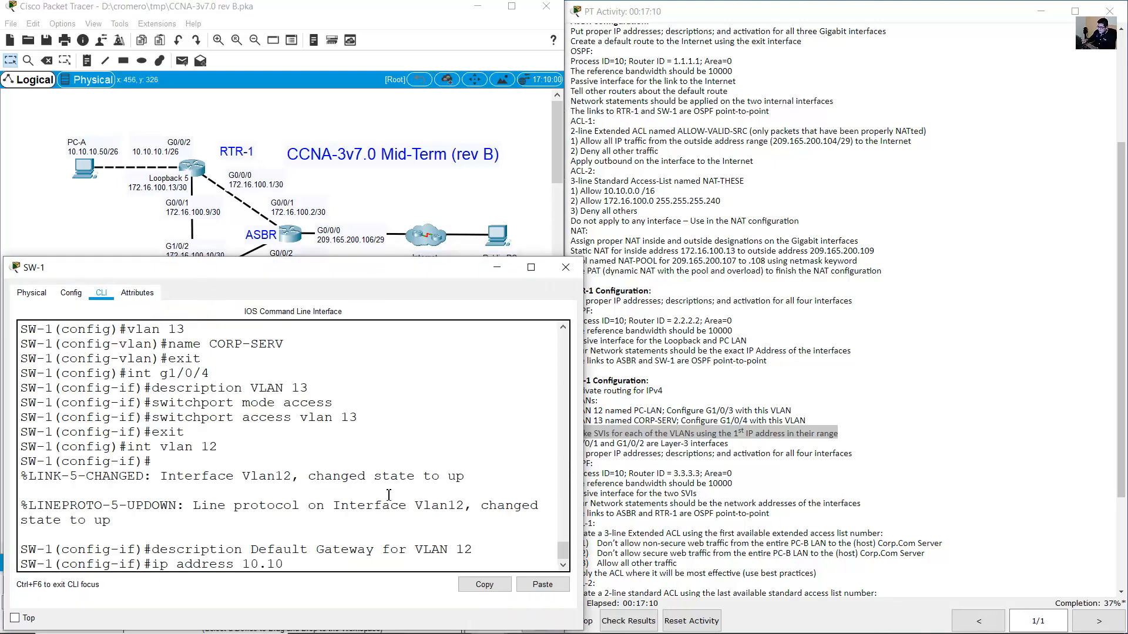
type(".12.225")
left_click(116, 249)
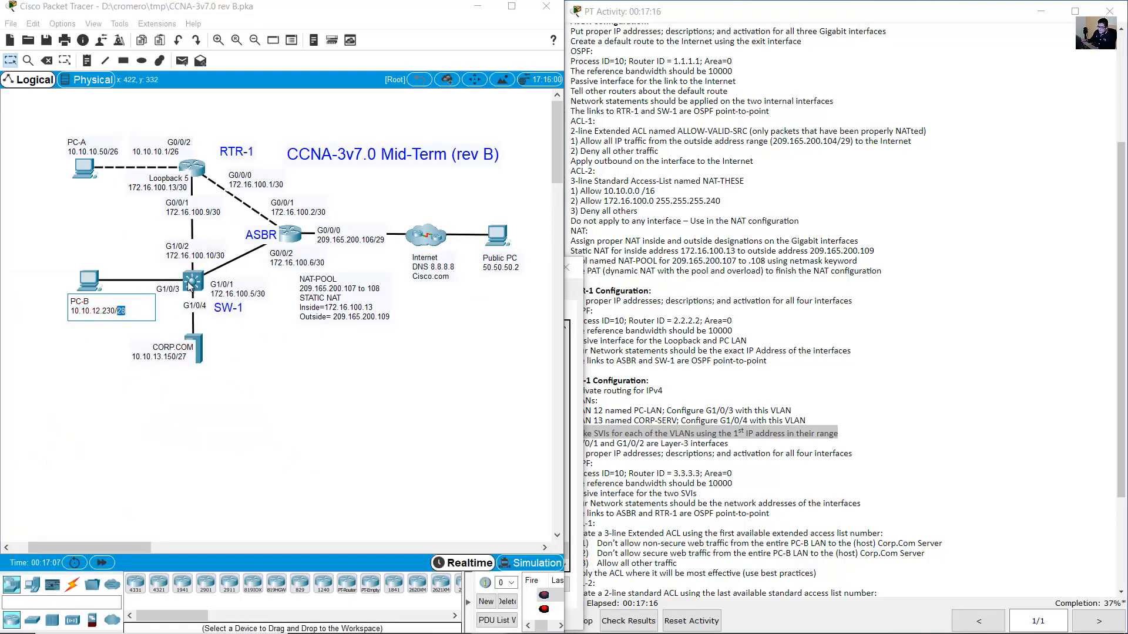
left_click(192, 283)
type("255.25")
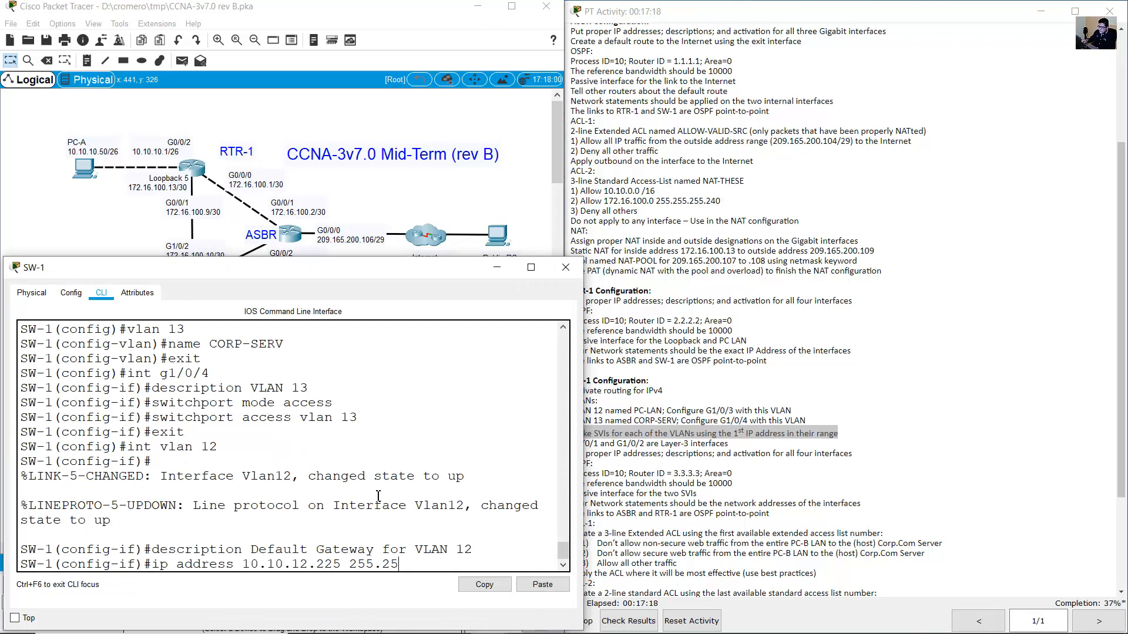
type("5.255.240")
key("Return")
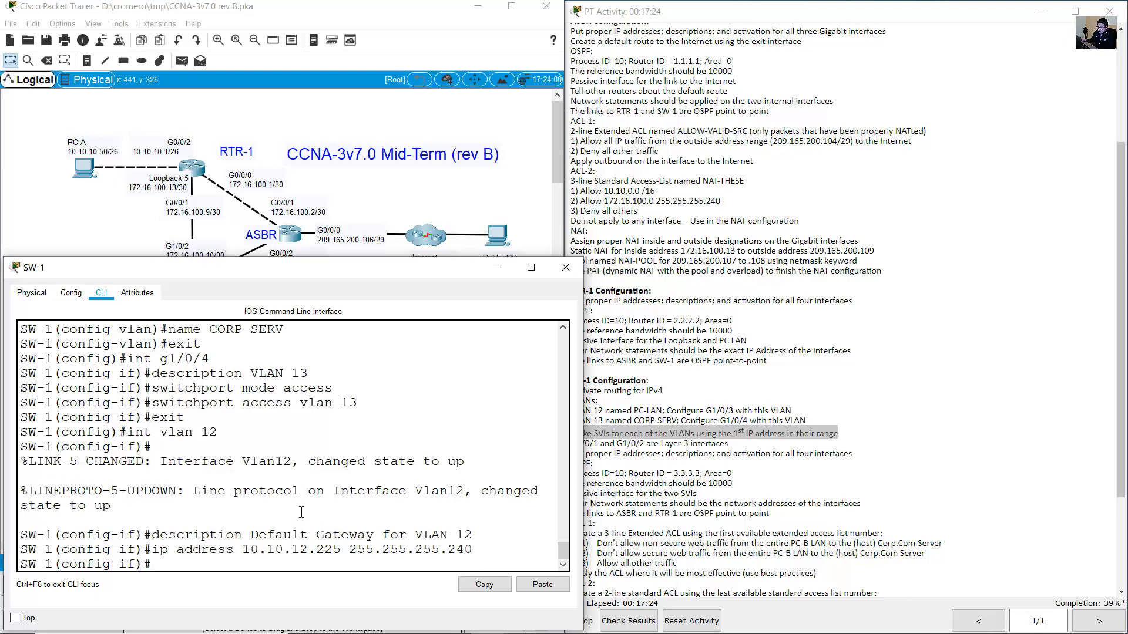
left_click_drag(242, 464, 465, 465)
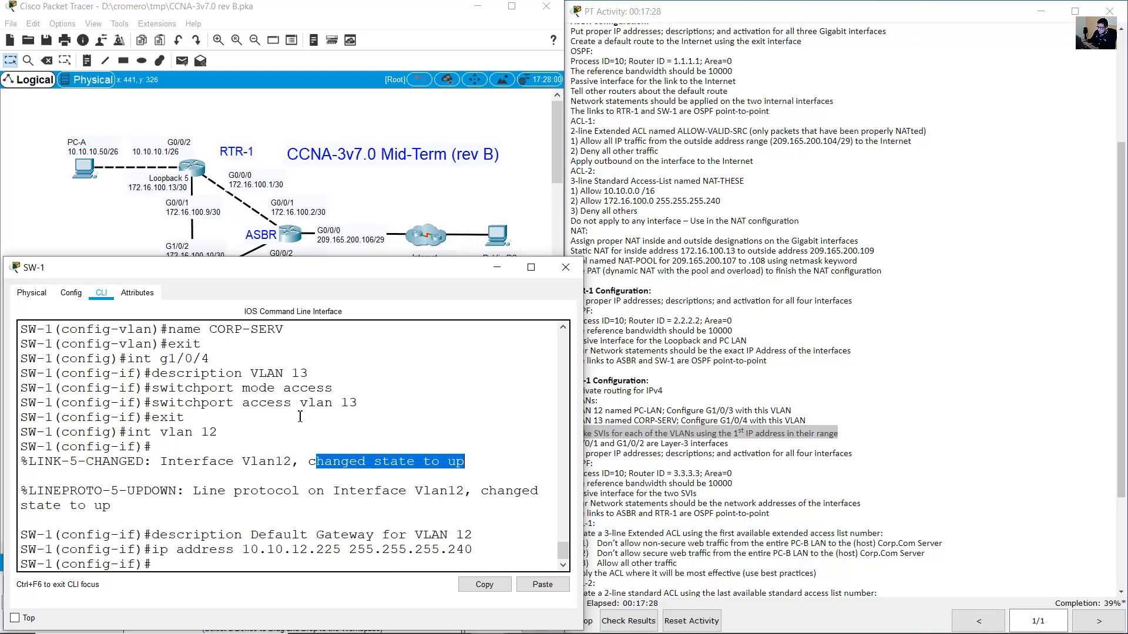
left_click(141, 215)
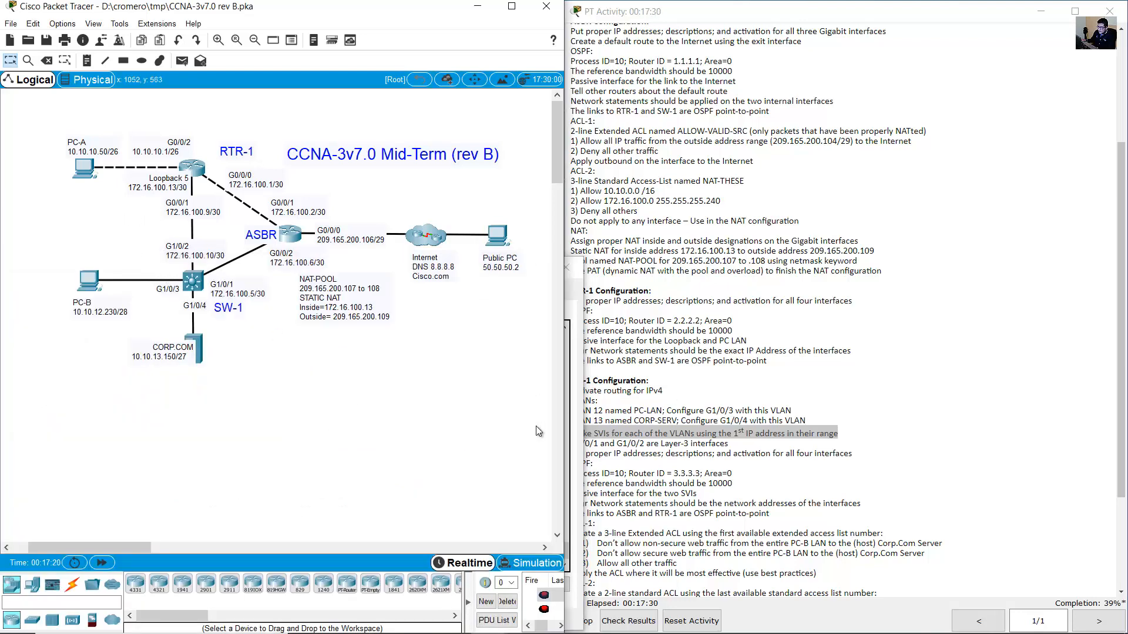
Create interface VLAN 13 on SW-1 by editing the recalled VLAN 12 command.
key("alt+Tab")
scroll(228, 410, "up", 2)
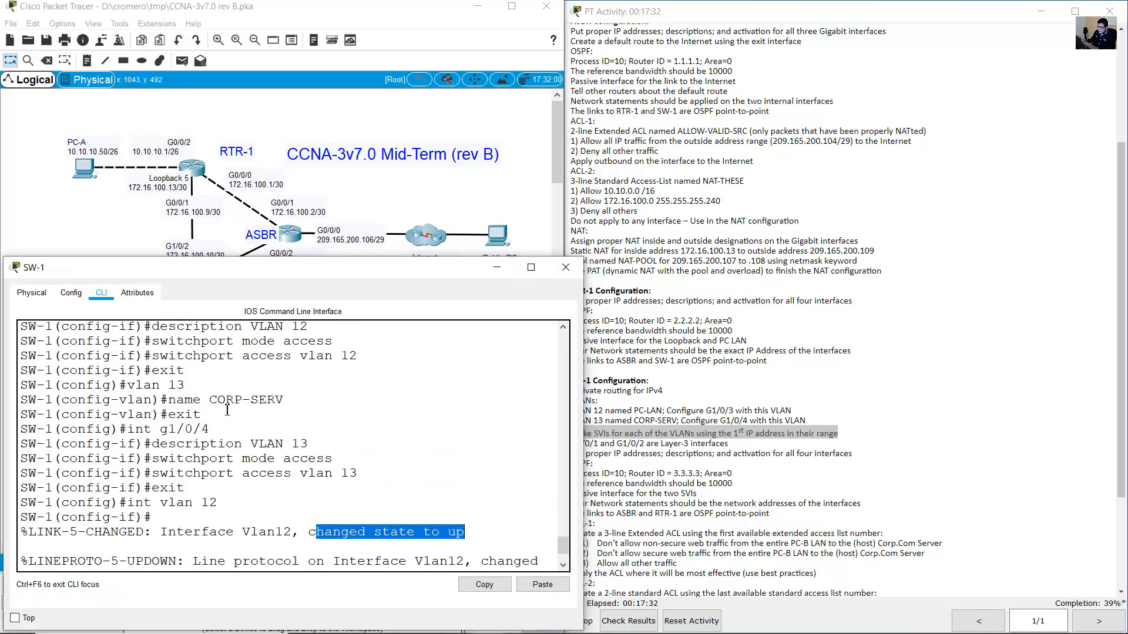
left_click_drag(122, 386, 197, 388)
scroll(254, 412, "down", 2)
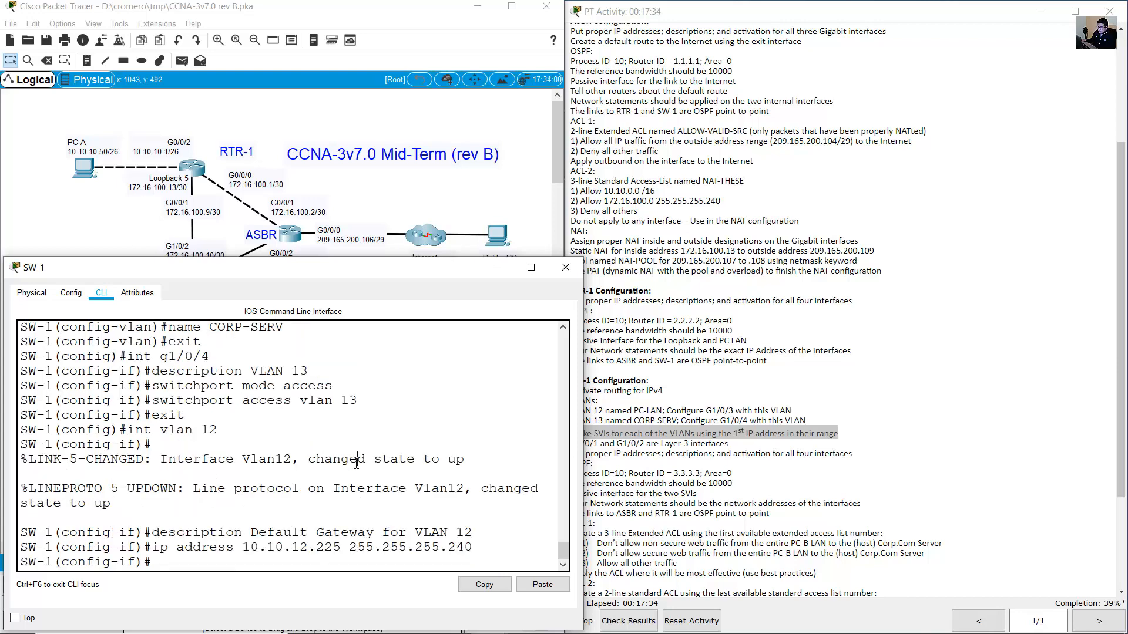
key("Up")
key("Up")
key("Up")
key("Up")
key("Down")
key("BackSpace")
type("3")
key("Return")
Describe VLAN 13 as 'Default Gateway for VLAN 13'.
key("Up")
key("Up")
key("Up")
key("Up")
key("Up")
key("Up")
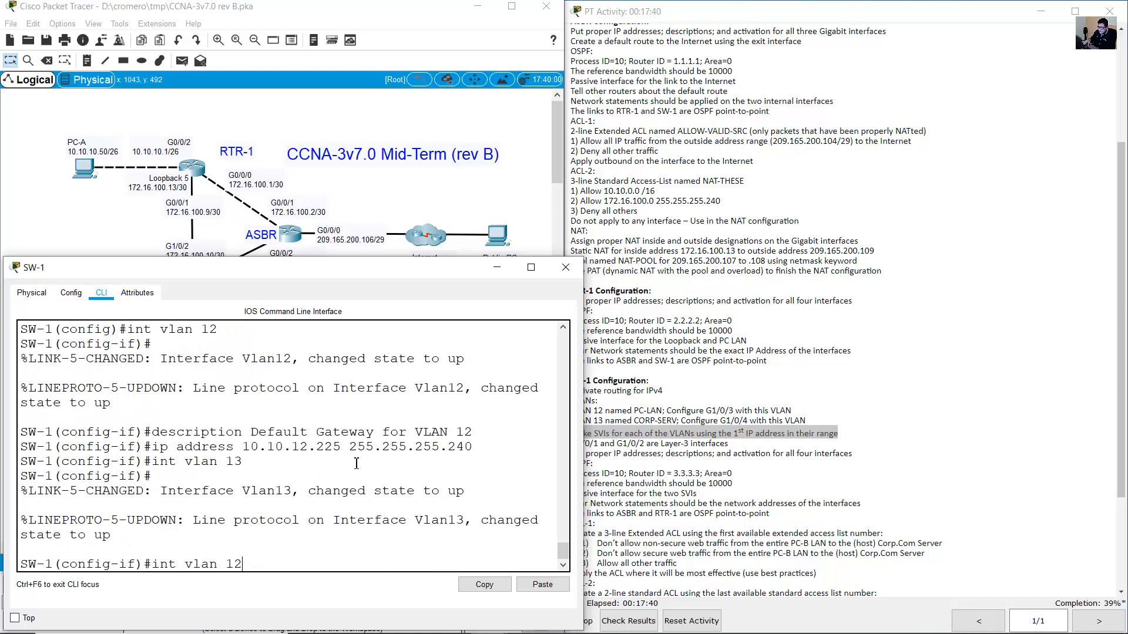
key("Down")
key("Down")
key("Down")
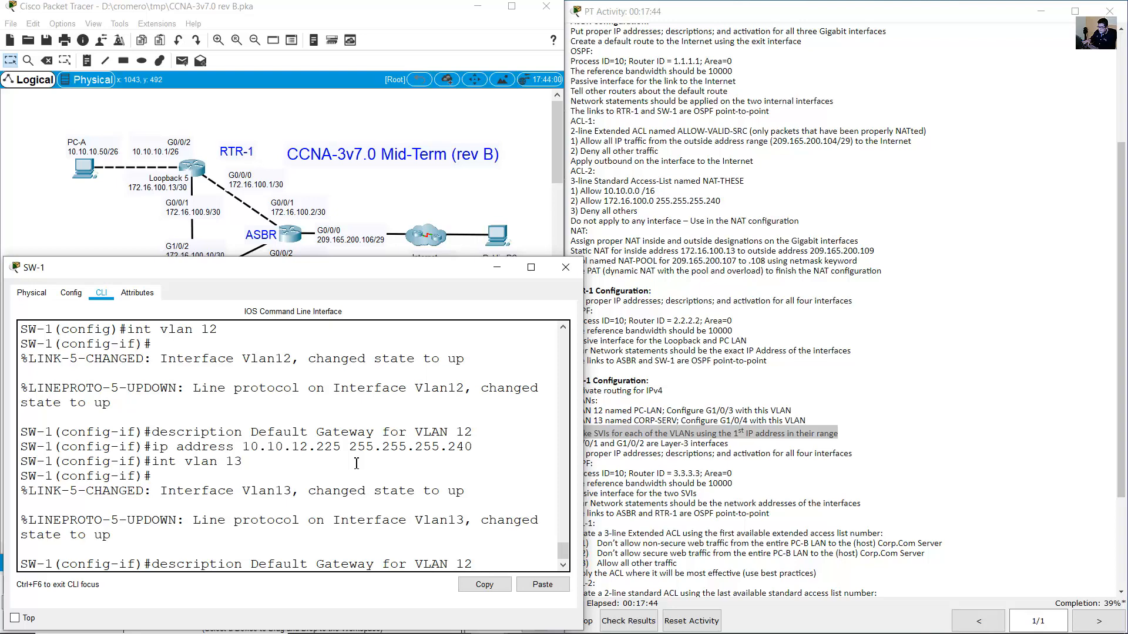
key("BackSpace")
type("3")
key("Return")
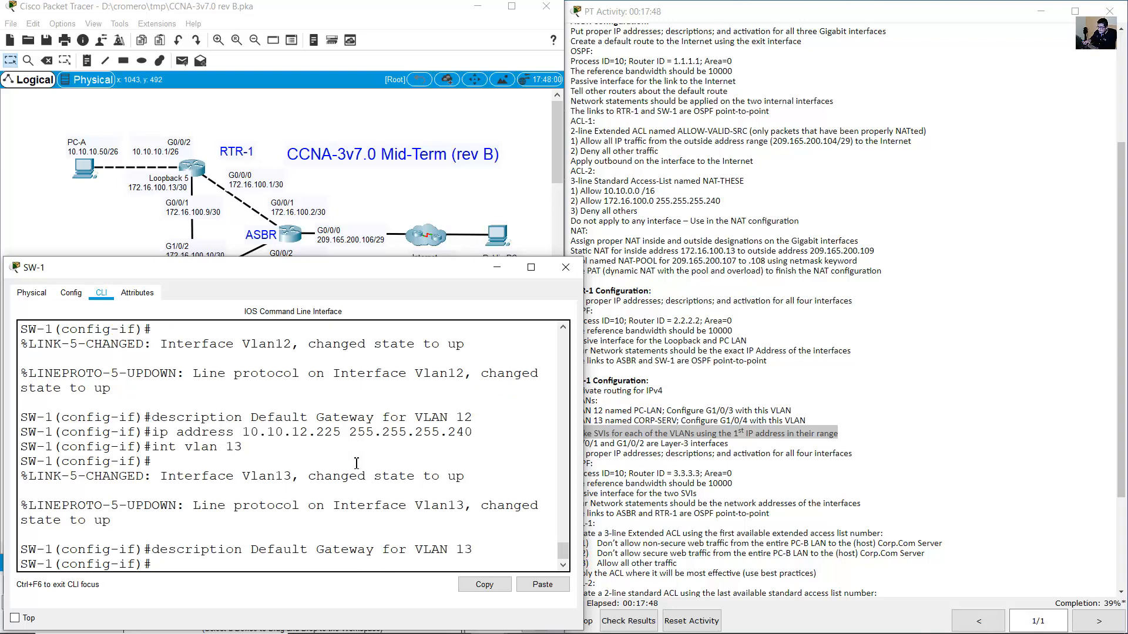
Edit the recalled address command to 10.10.13.129, checking CORP.COM's address note.
left_click(97, 220)
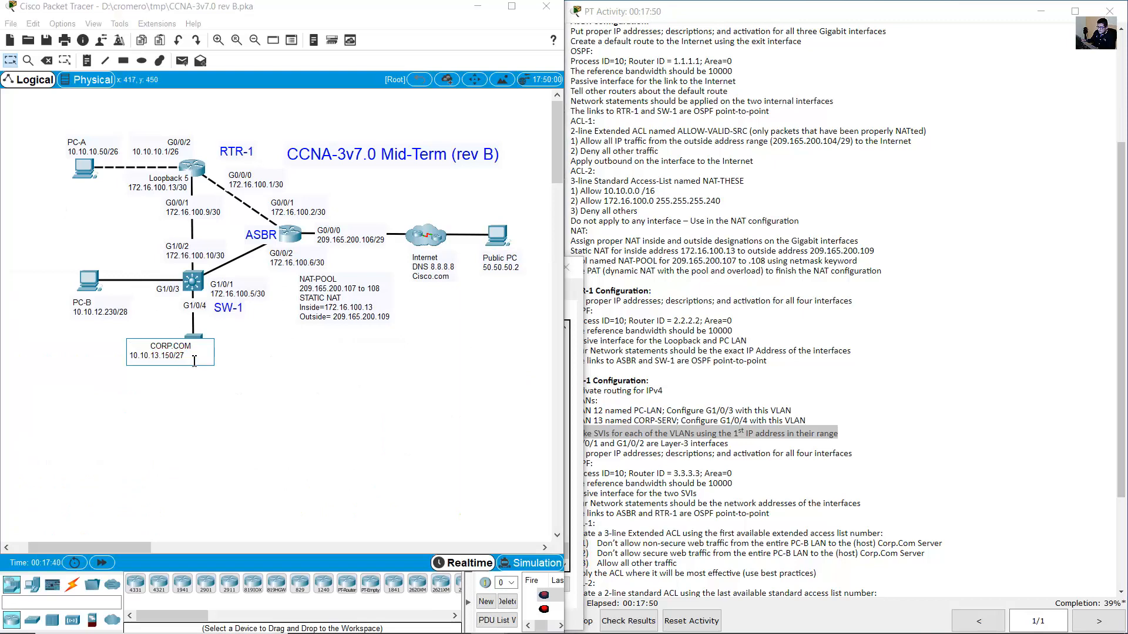
left_click_drag(194, 360, 129, 356)
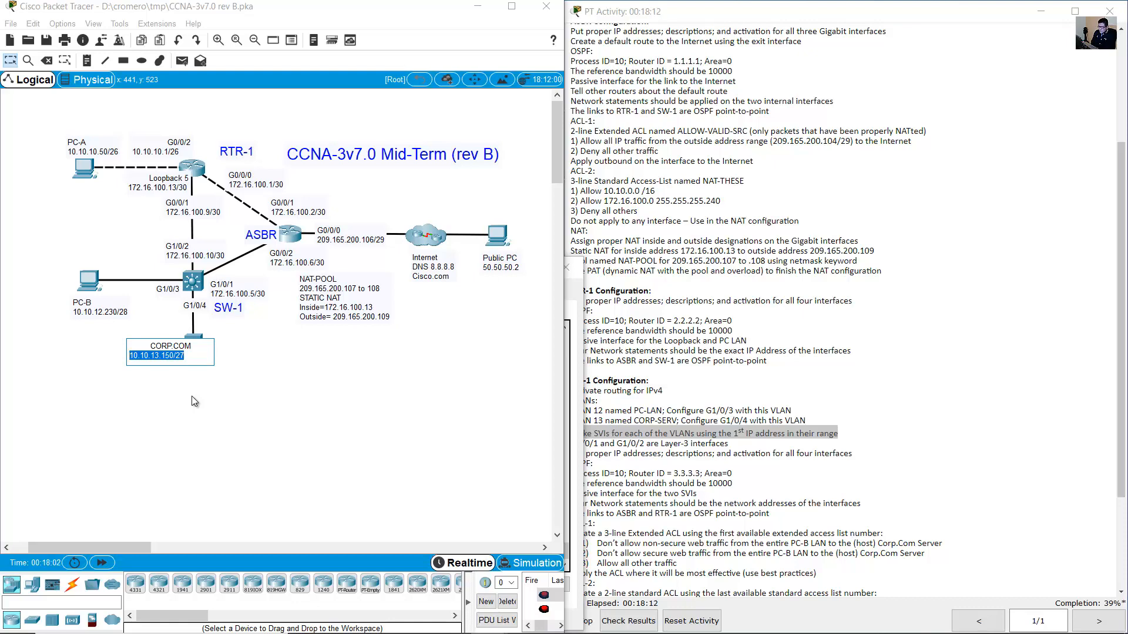
left_click(578, 333)
key("Up")
key("Up")
key("Up")
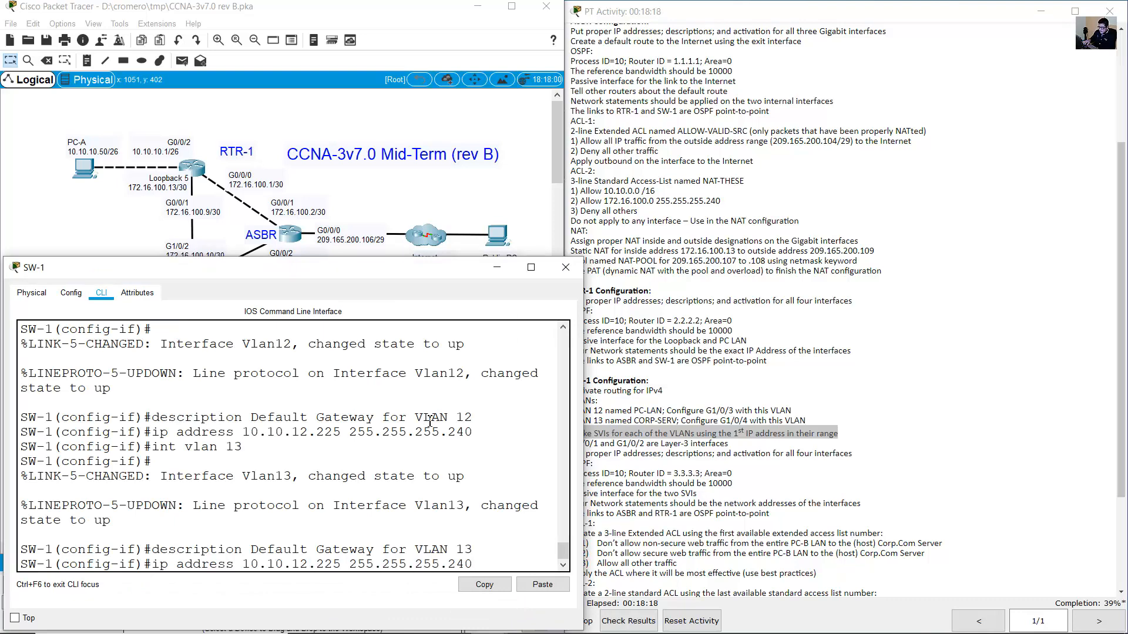
key("BackSpace")
type("3")
key("Right")
key("Right")
key("Right")
key("Right")
key("BackSpace")
key("BackSpace")
key("BackSpace")
type("129")
Correct the VLAN 13 mask to 255.255.255.224 and apply the address.
left_click(490, 211)
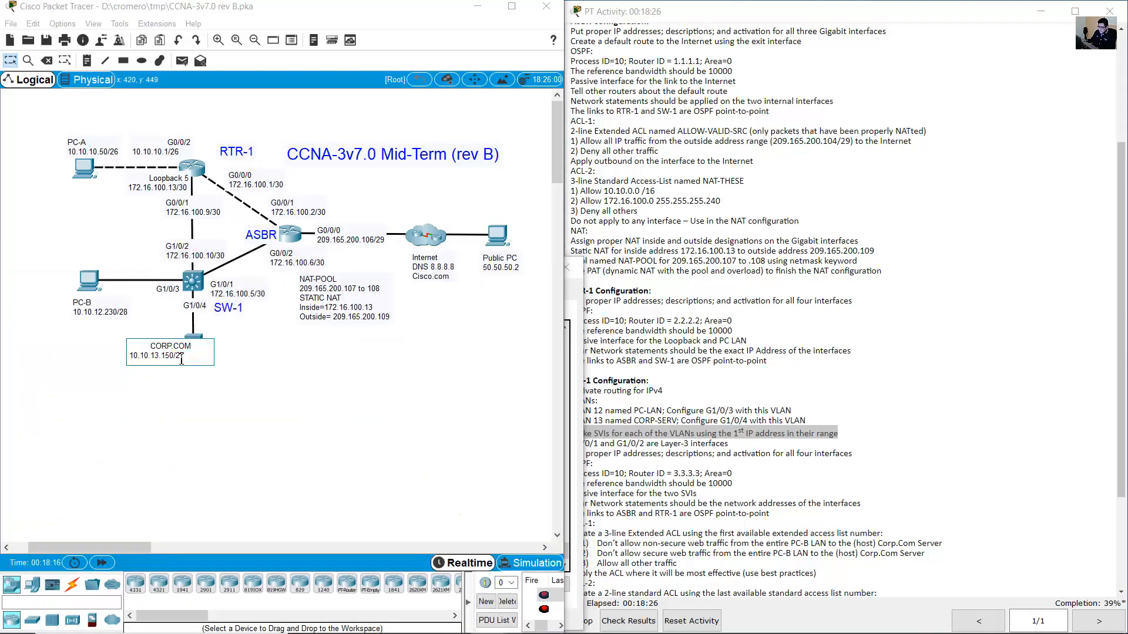
left_click(573, 422)
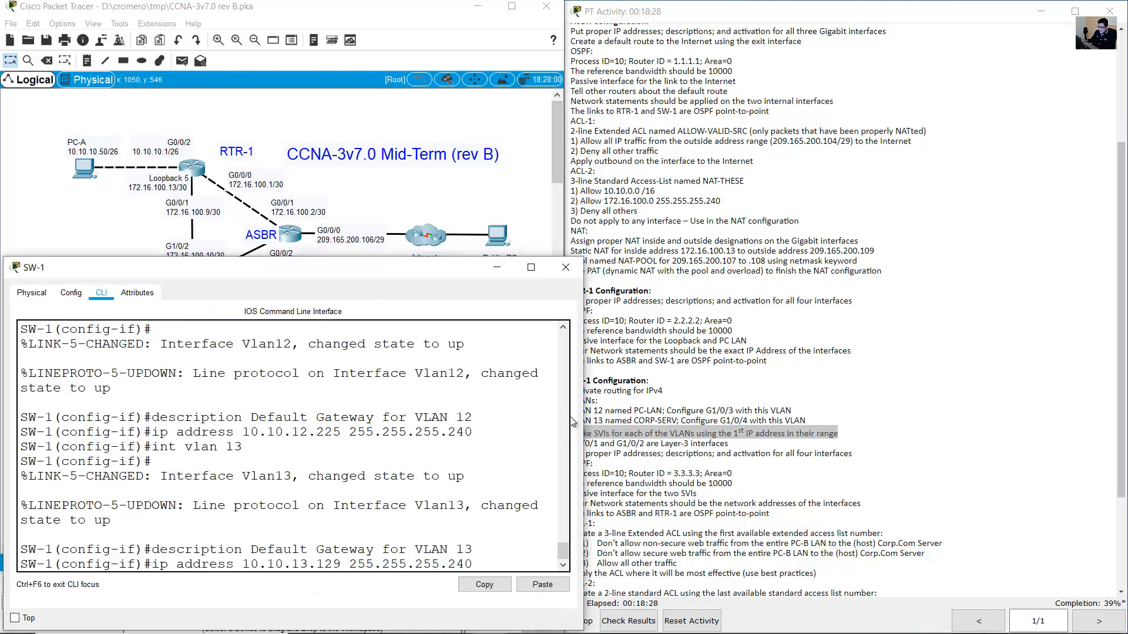
left_click(518, 428)
key("BackSpace")
key("BackSpace")
type("24")
left_click_drag(247, 564, 474, 564)
key("Return")
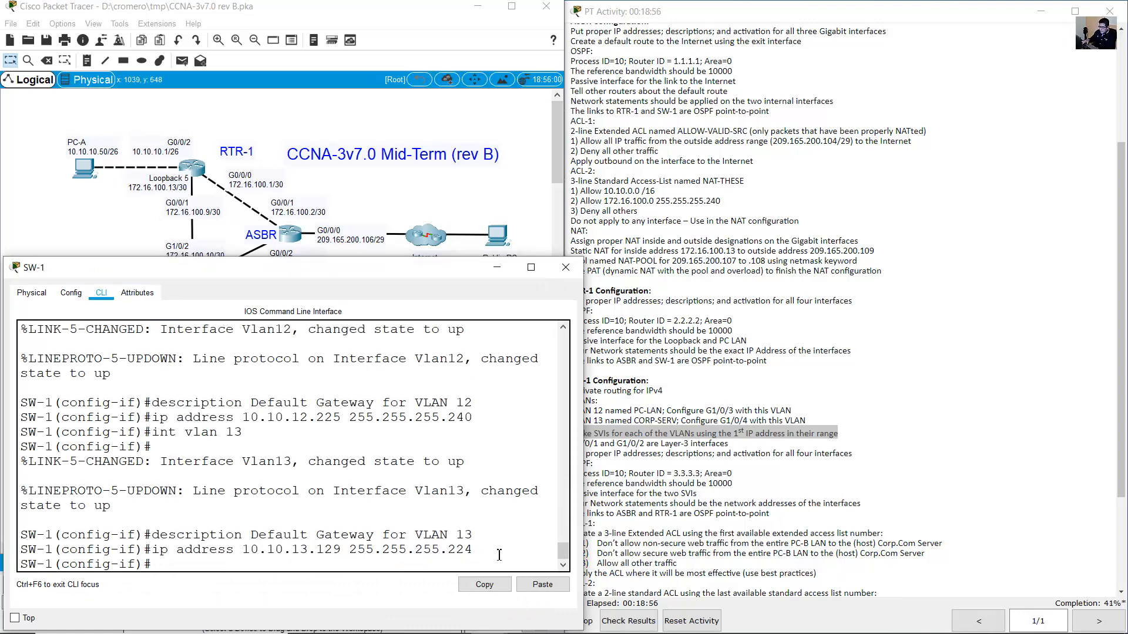
Exit interface configuration mode on SW-1.
type("exit")
key("Return")
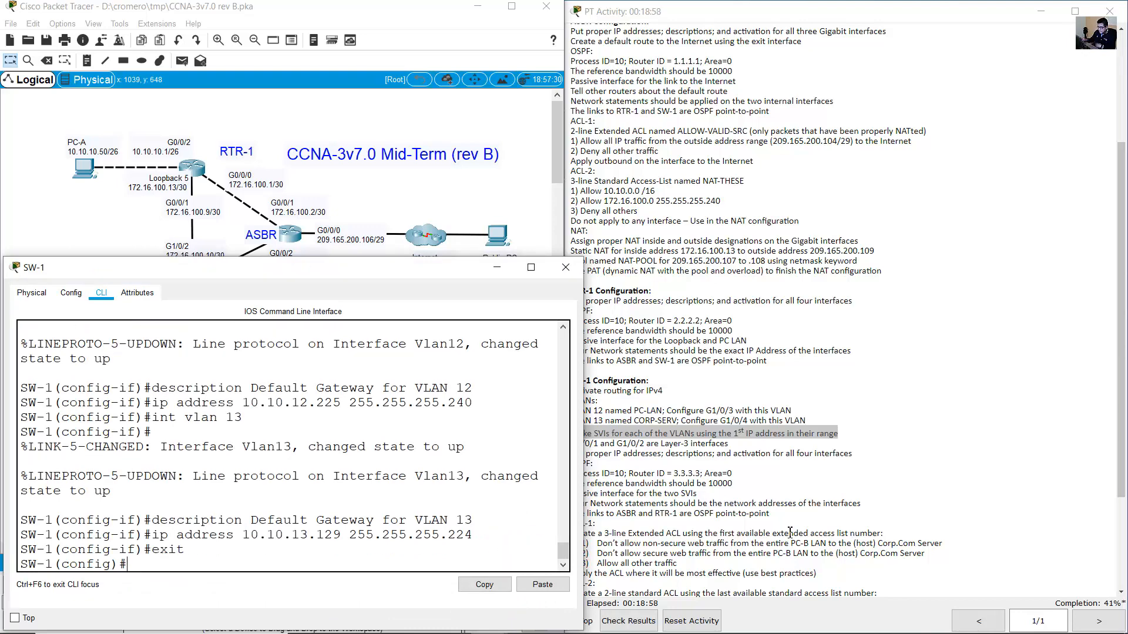
left_click(815, 439)
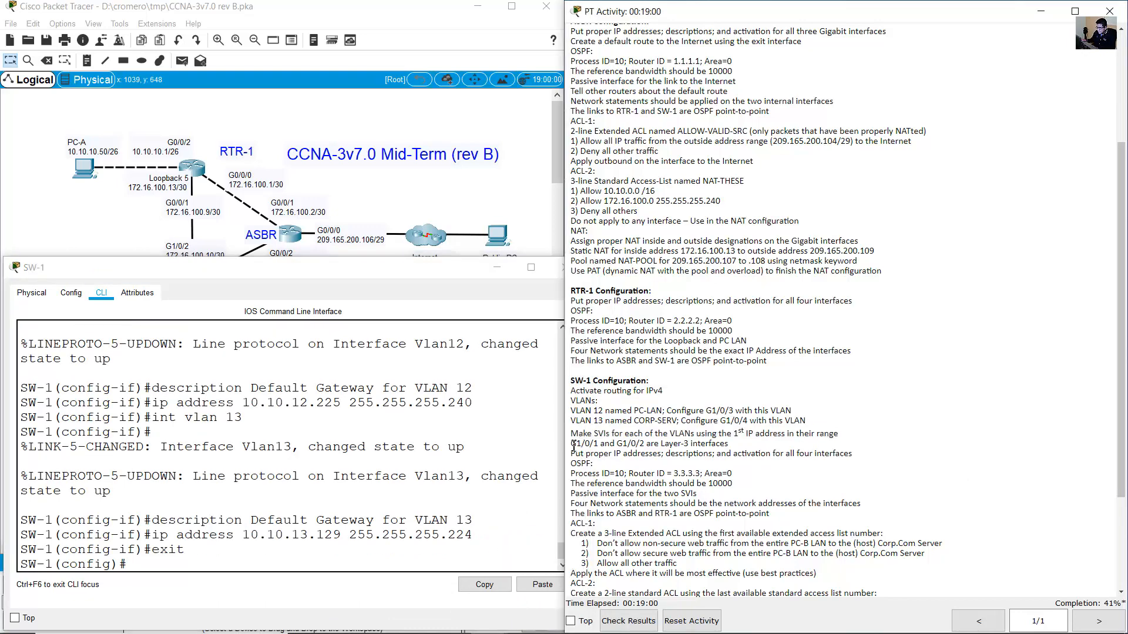
Enter interface G1/0/1 configuration on SW-1 after reviewing the Layer-3 port requirements.
left_click_drag(571, 443, 740, 449)
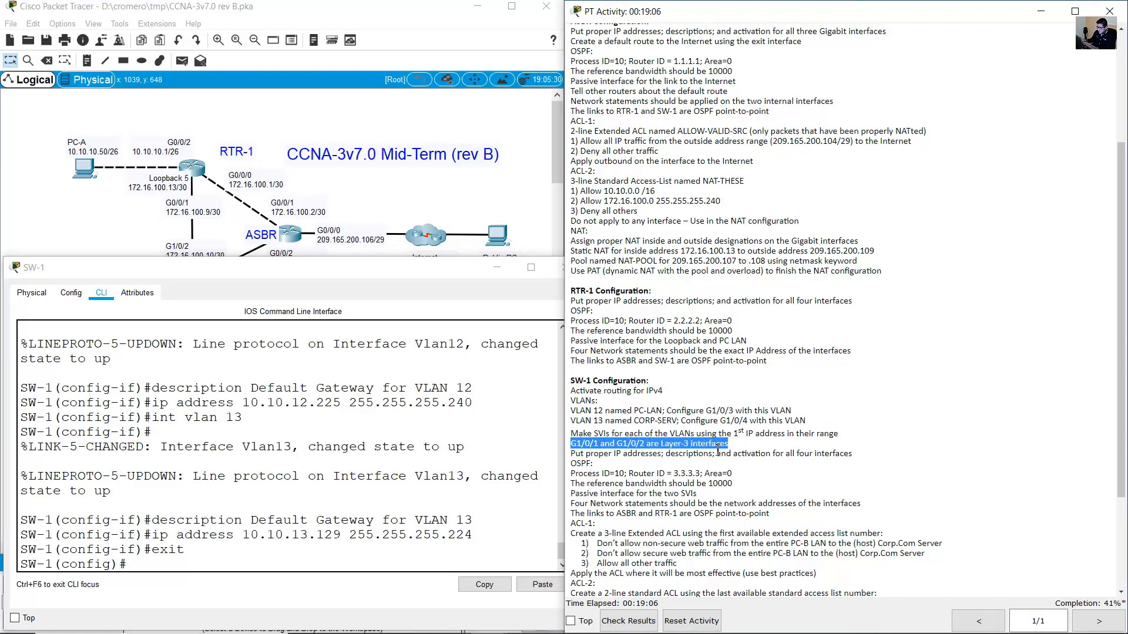
left_click_drag(572, 454, 858, 461)
left_click(410, 450)
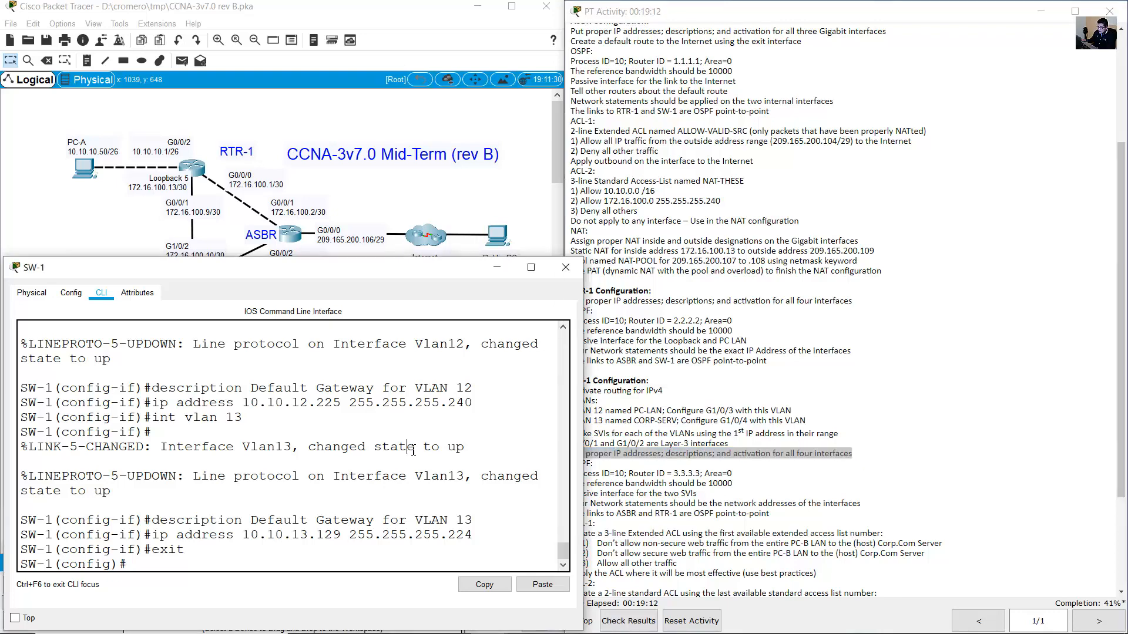
left_click(102, 221)
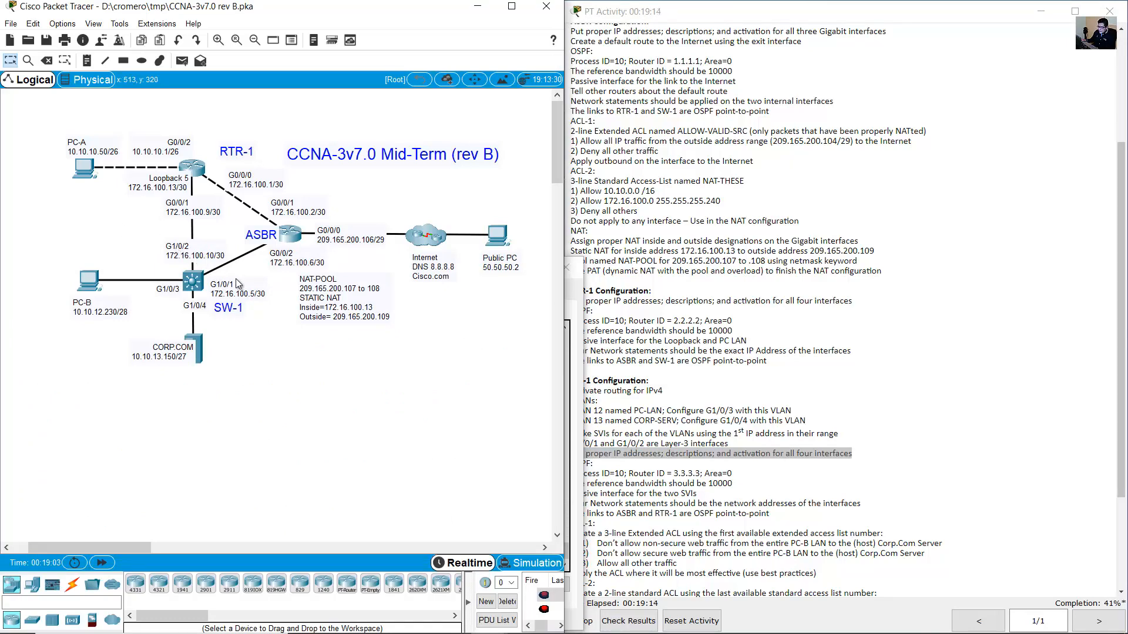
left_click(240, 294)
left_click_drag(212, 285, 271, 297)
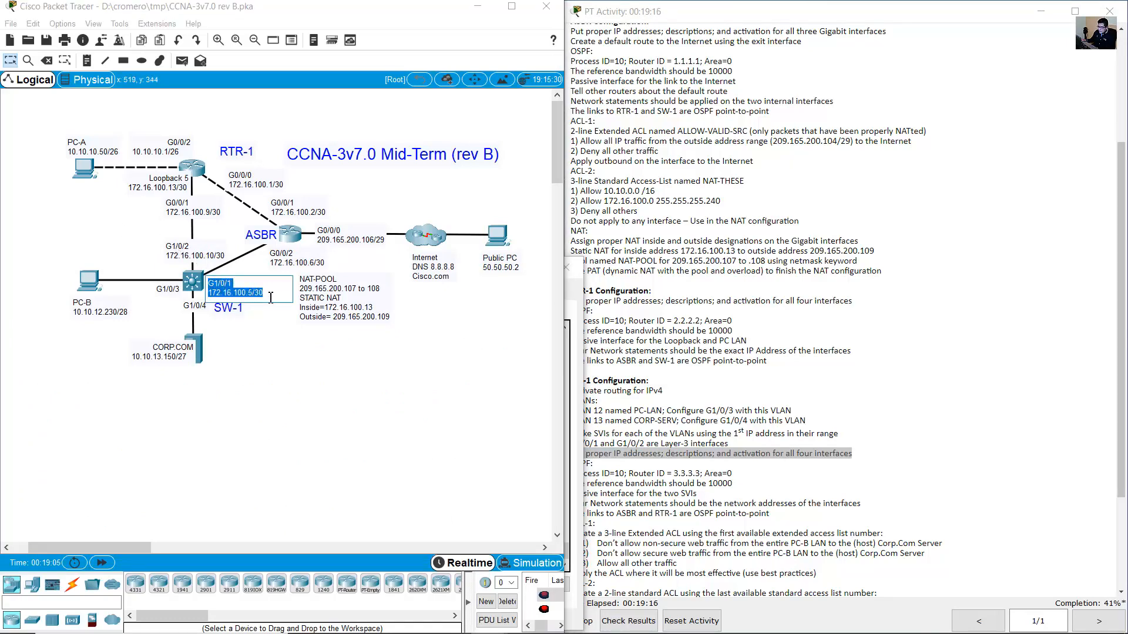
left_click(198, 285)
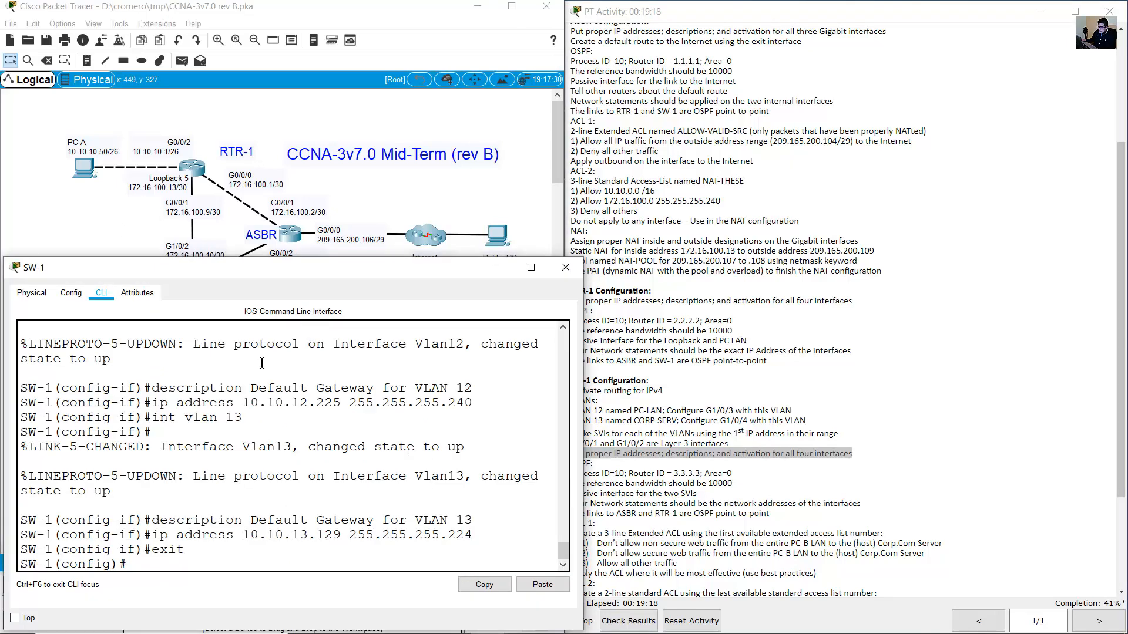
type("int g01/")
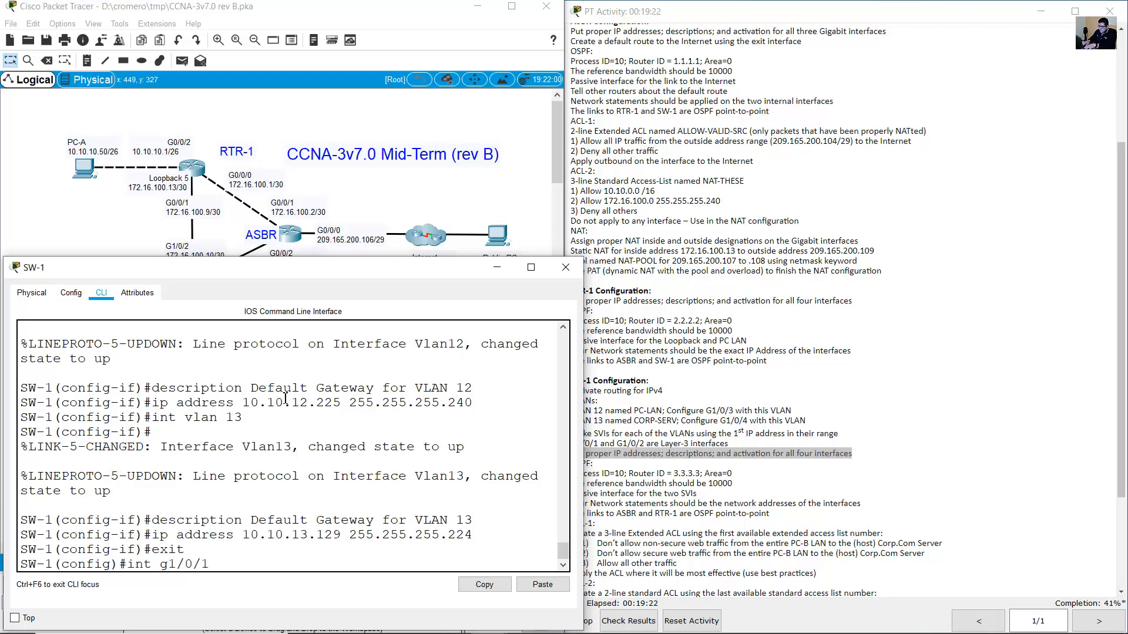
type("0/1")
key("Return")
Describe G1/0/1 as 'Connection to ASBR'.
type("descr")
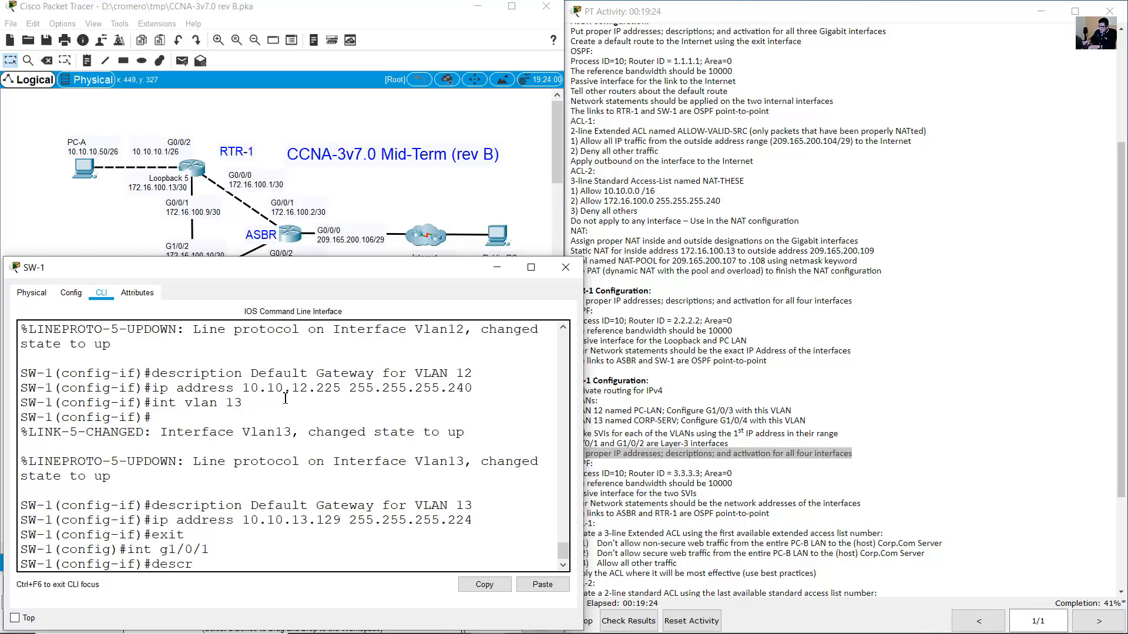
type("iption")
left_click(229, 236)
left_click(235, 292)
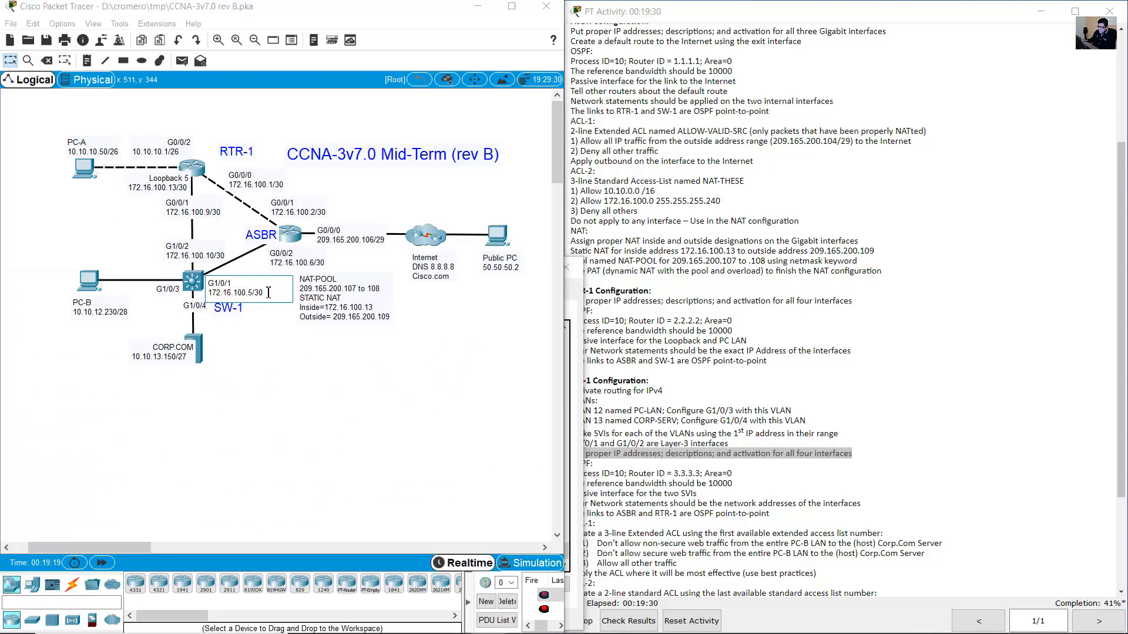
left_click_drag(268, 293, 212, 283)
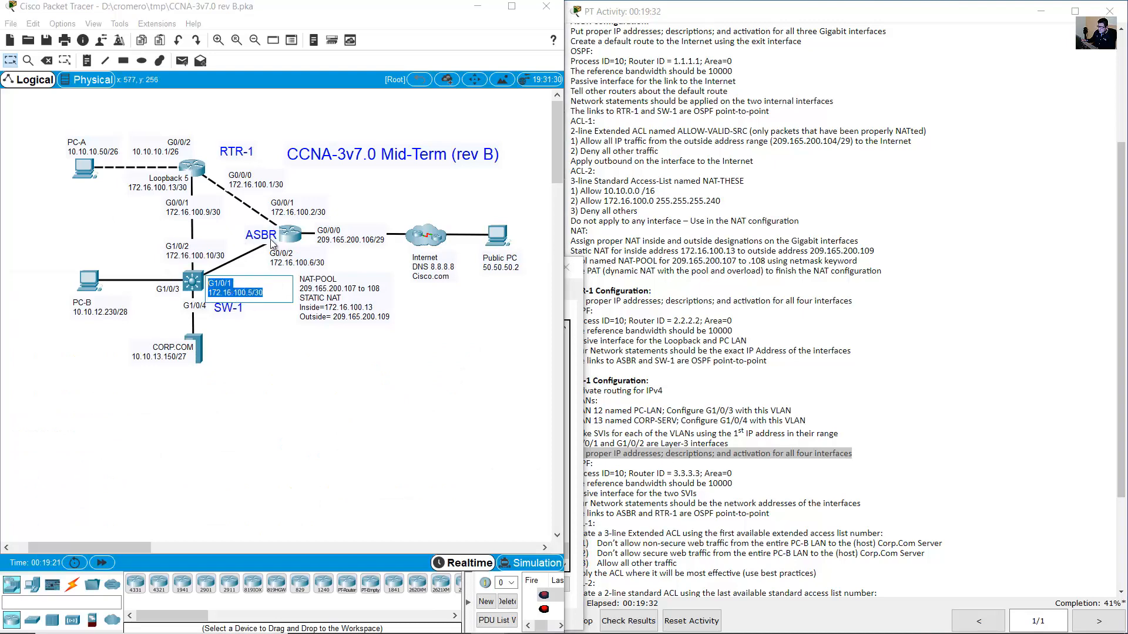
left_click(199, 282)
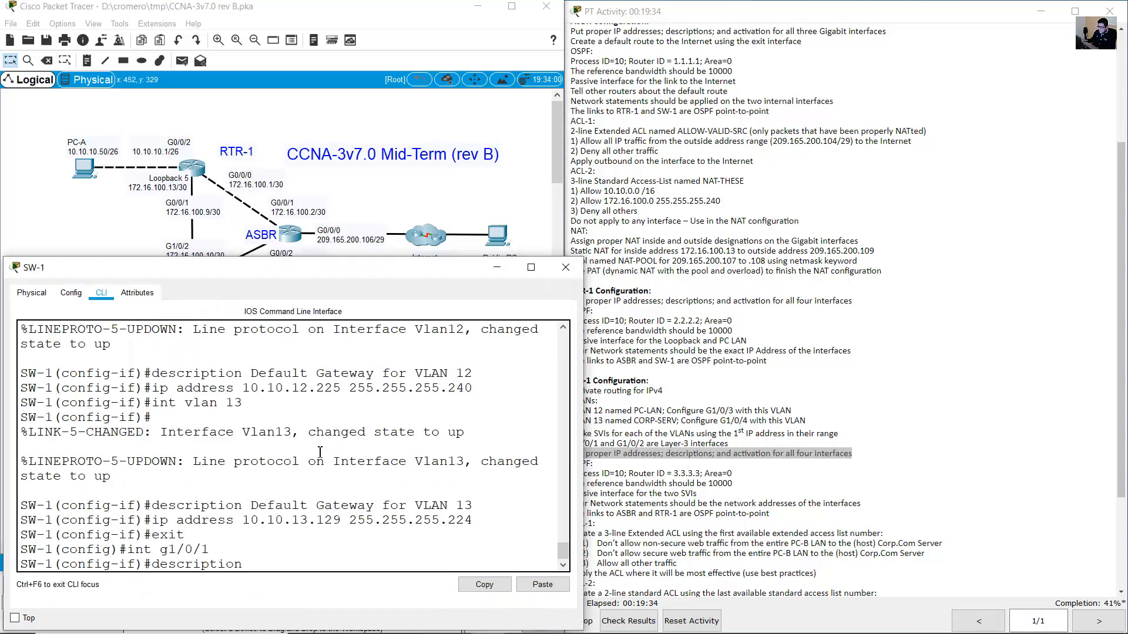
type("nnection t")
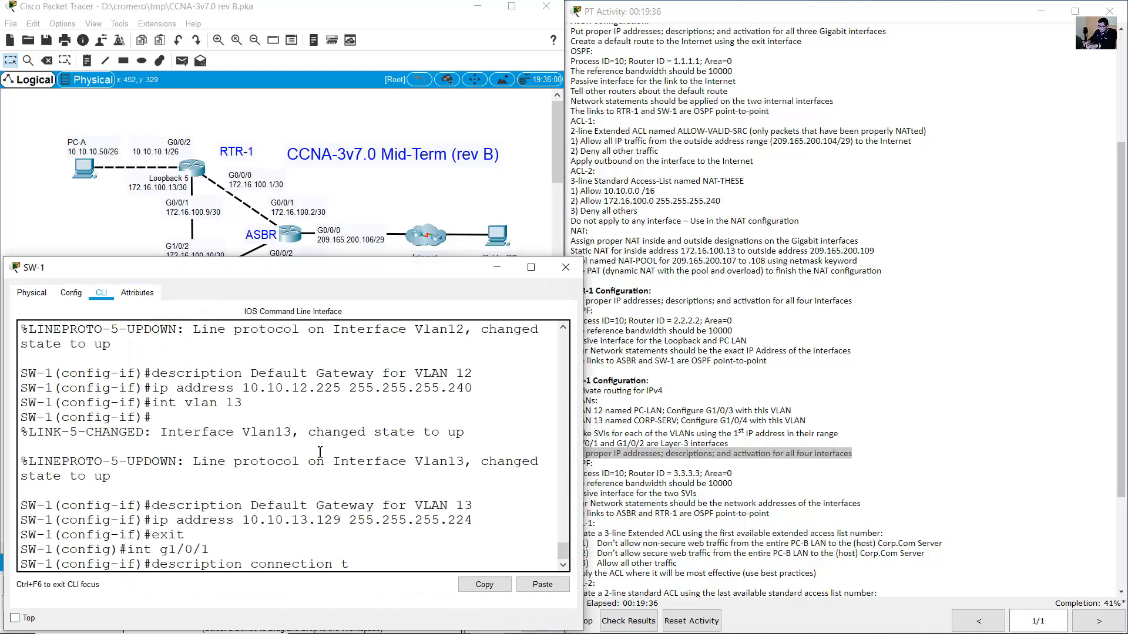
type("o ASBR")
key("BackSpace")
type("C")
key("Return")
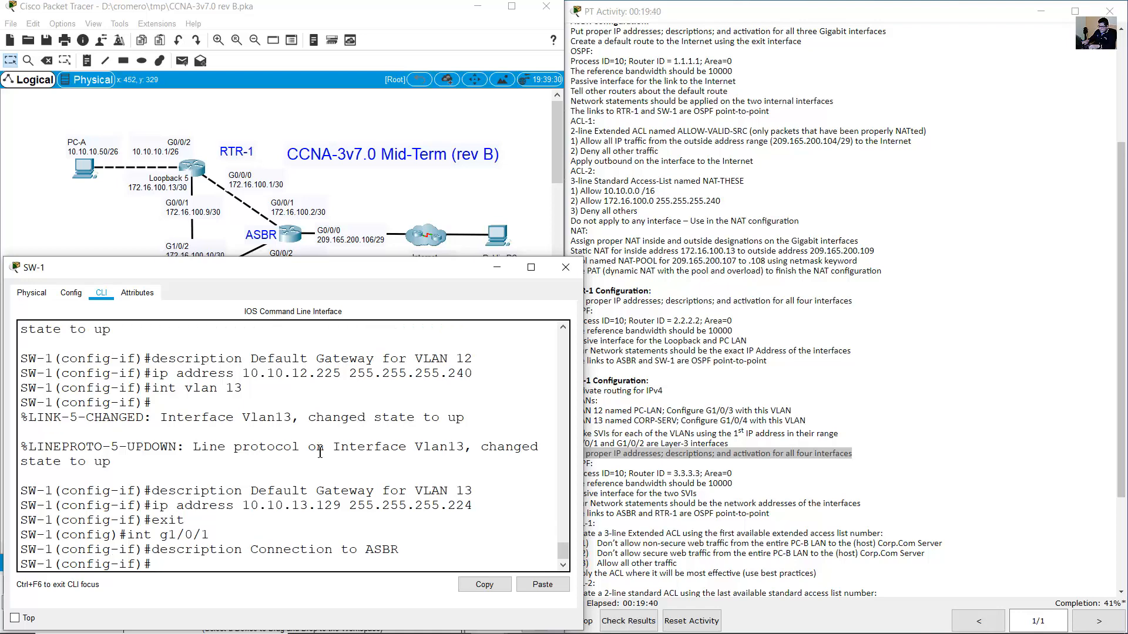
Convert G1/0/1 into a routed port with no switchport.
type("ip add")
key("BackSpace")
key("BackSpace")
key("BackSpace")
key("BackSpace")
key("BackSpace")
key("BackSpace")
key("BackSpace")
type("no switchport")
key("Return")
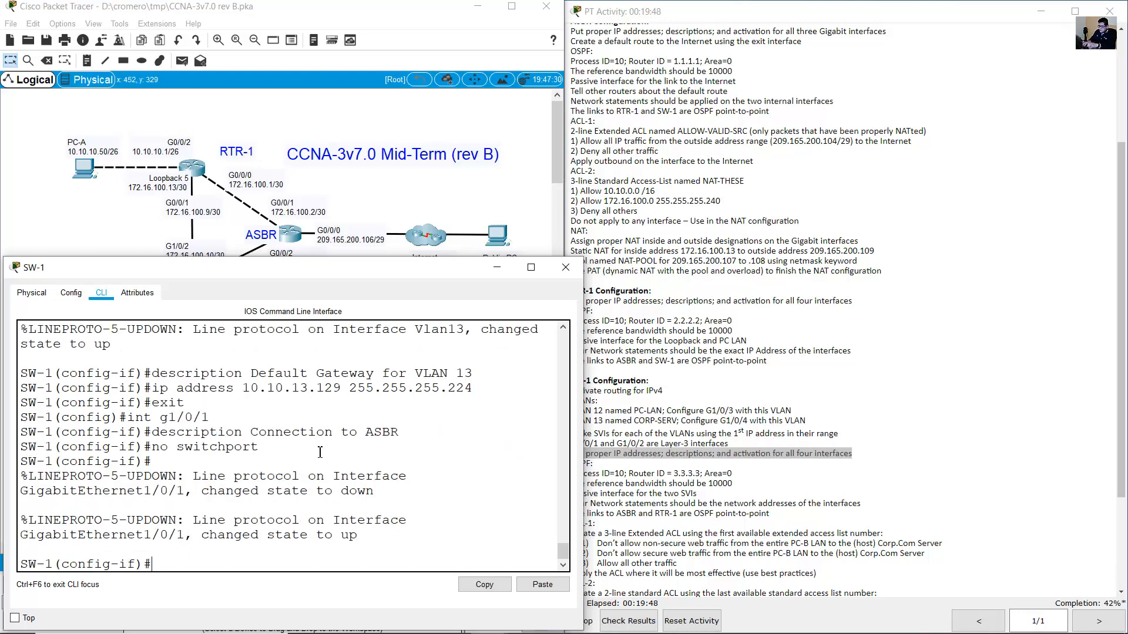
left_click(155, 231)
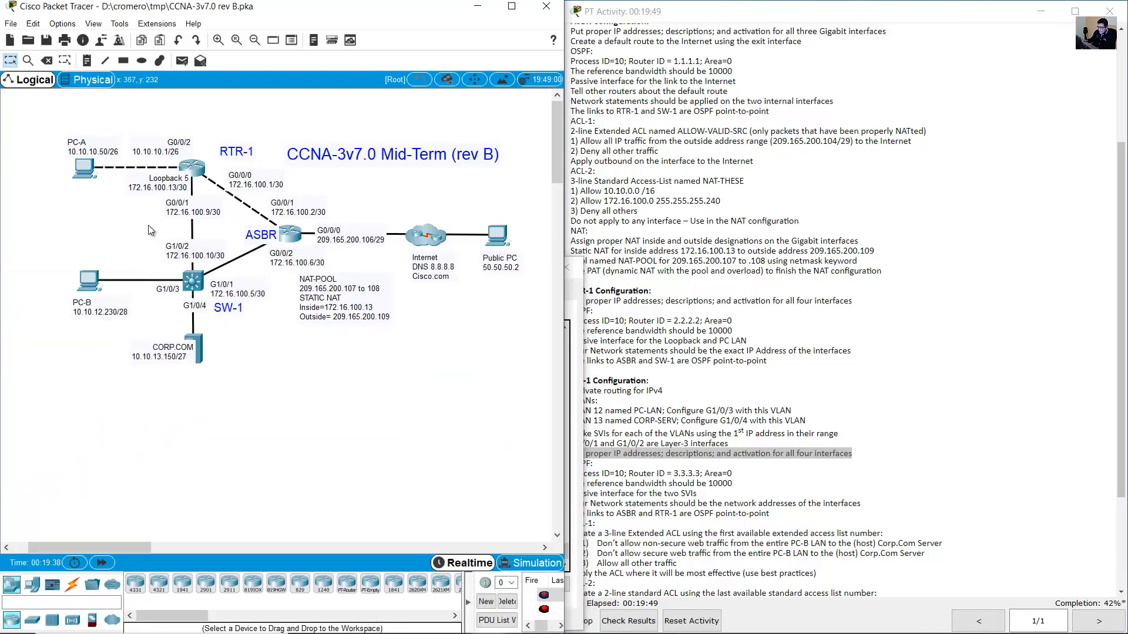
Enter address 172.16.100.5 255.255.255.252 for G1/0/1, taken from its topology note.
double_click(227, 281)
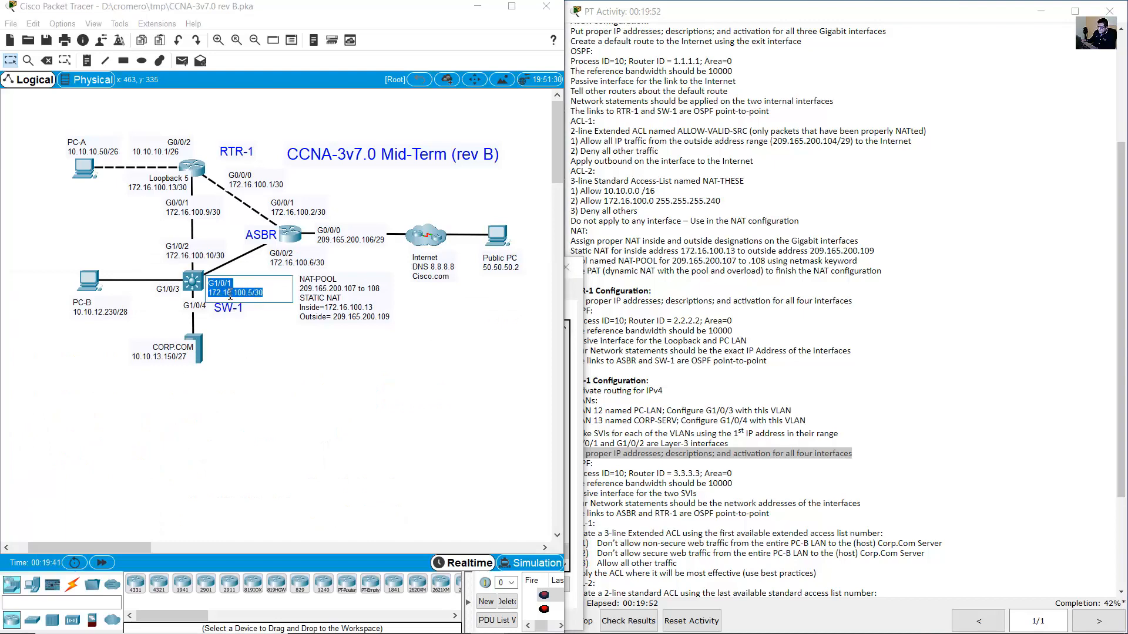
left_click_drag(268, 292, 216, 294)
double_click(198, 288)
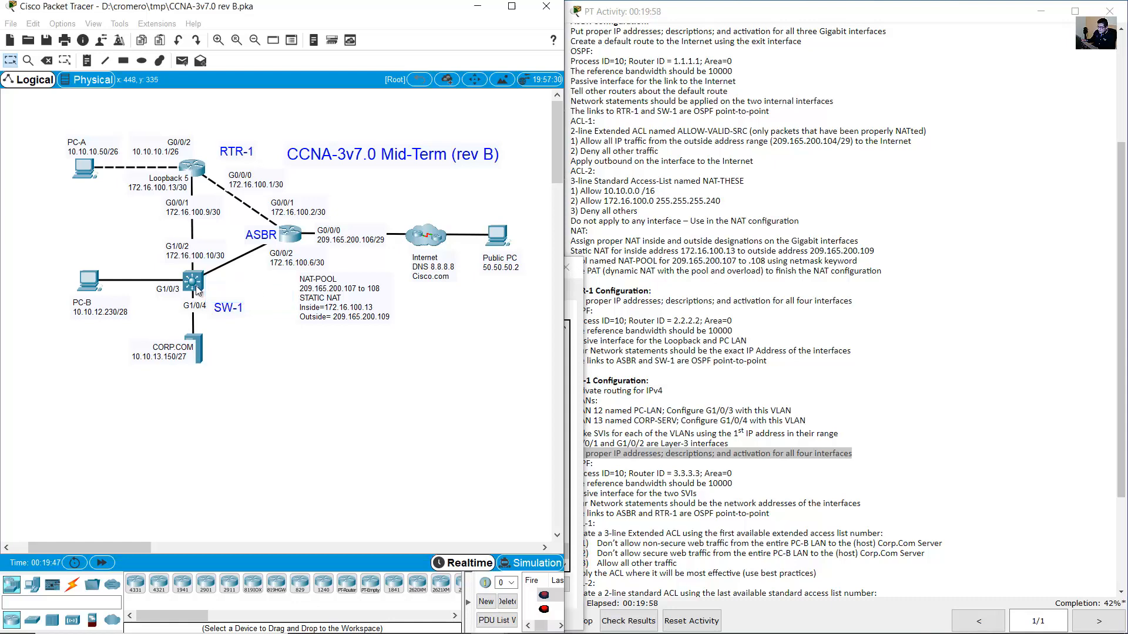
type("dres")
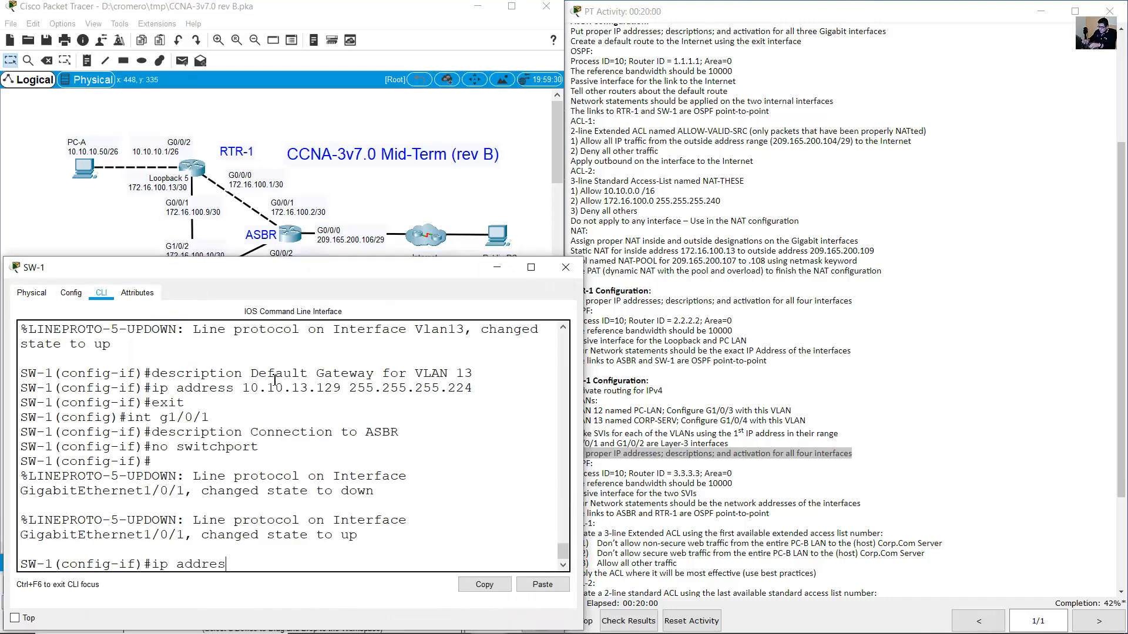
type("s 172.16.100.25")
key("BackSpace")
type("5 255.255.255.252")
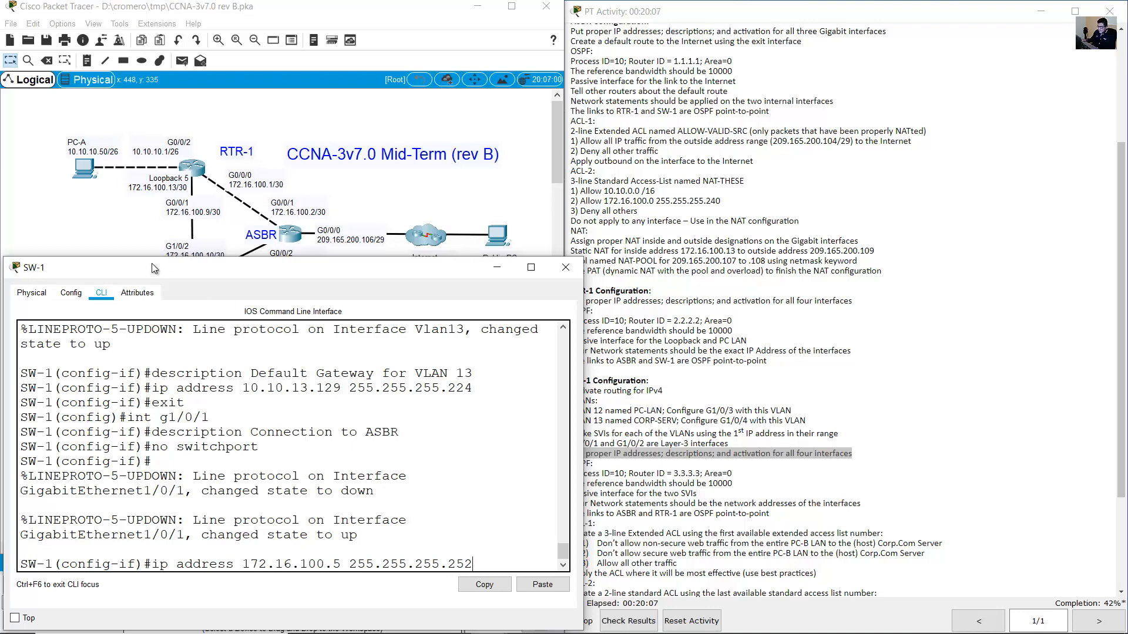
Verify the G1/0/1 address against the note and apply it, bringing the port up.
left_click(132, 224)
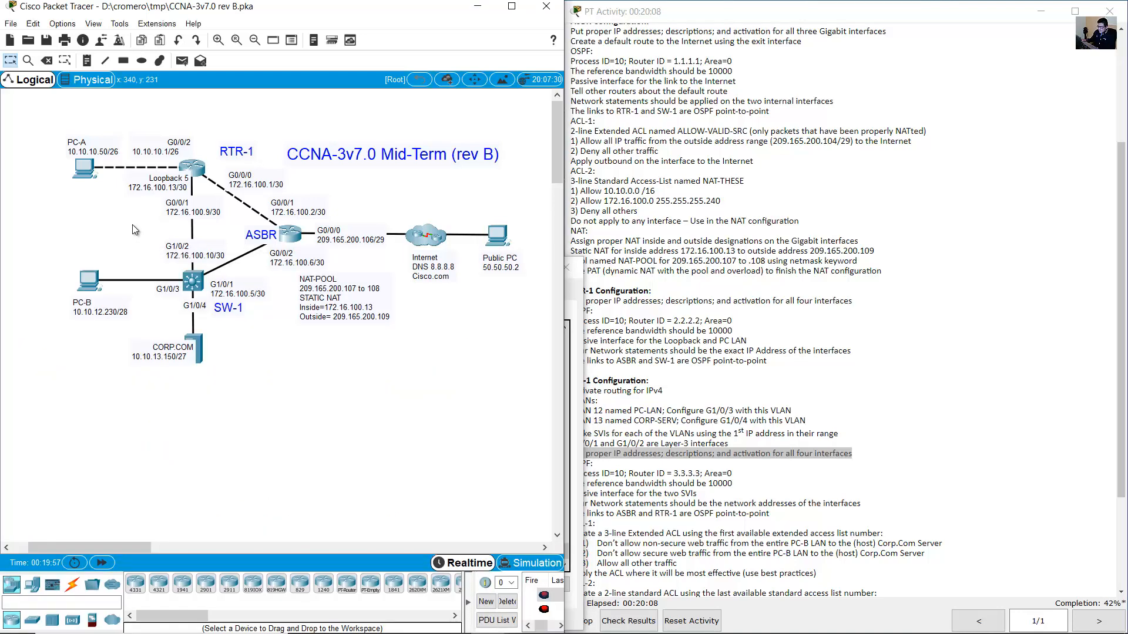
left_click(227, 296)
left_click_drag(213, 296, 252, 293)
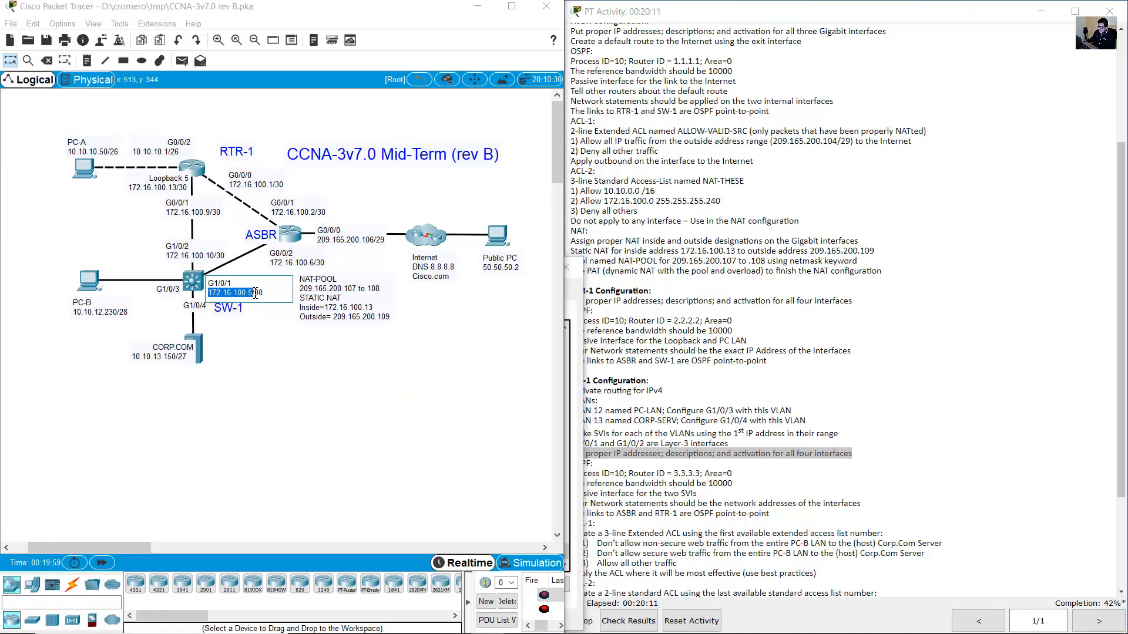
left_click(199, 286)
left_click_drag(258, 566, 485, 562)
left_click(486, 562)
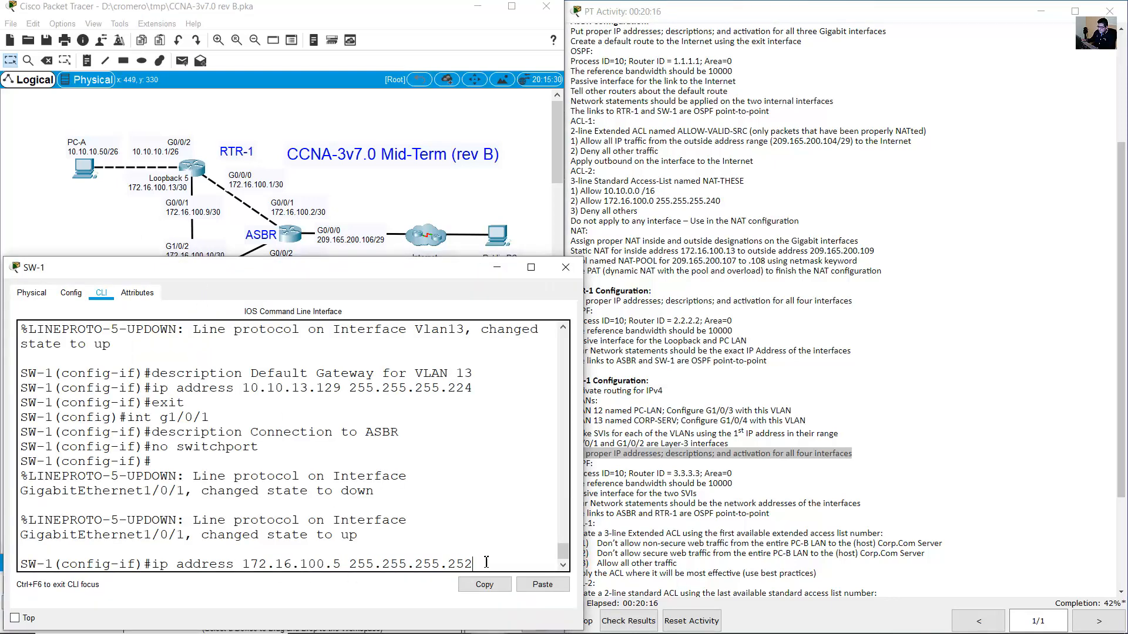
key("Return")
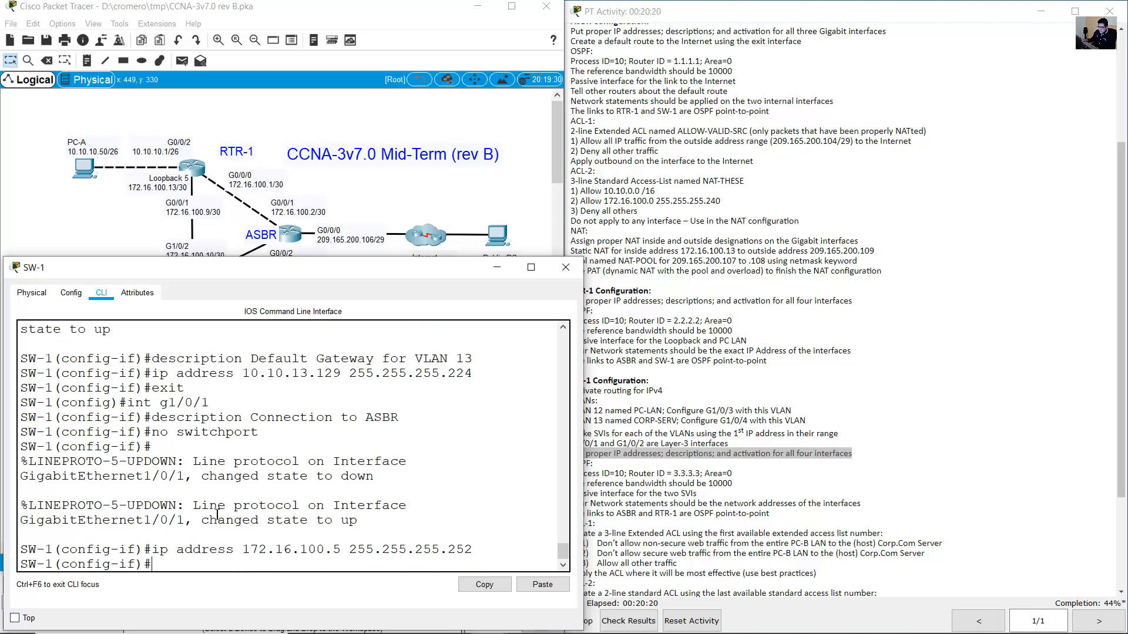
left_click_drag(211, 517, 356, 527)
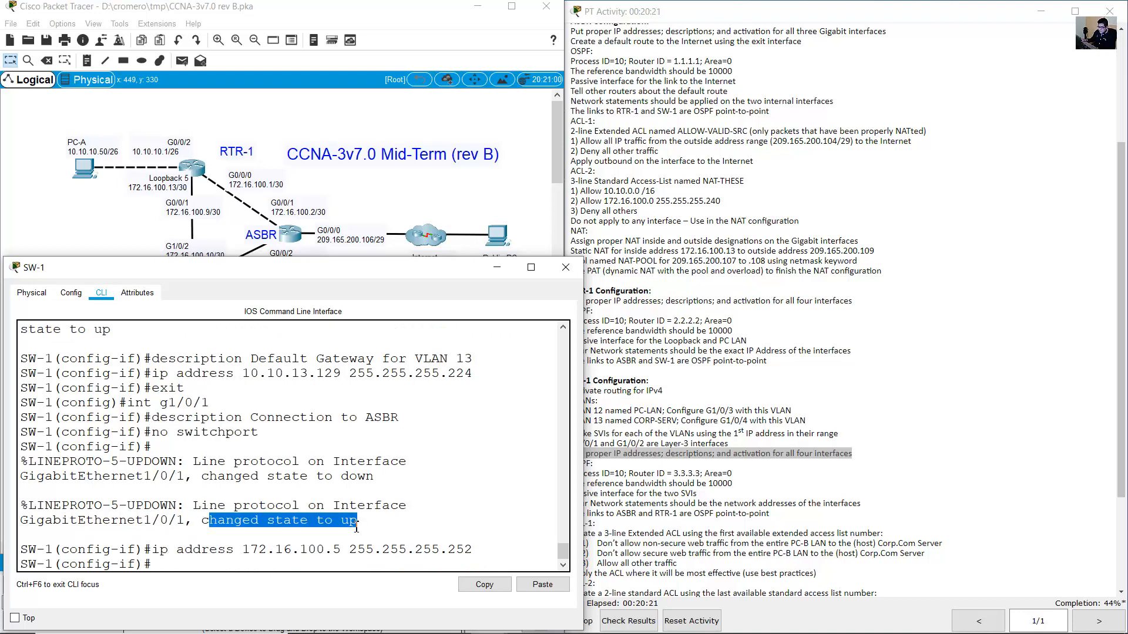
left_click(278, 541)
left_click(92, 227)
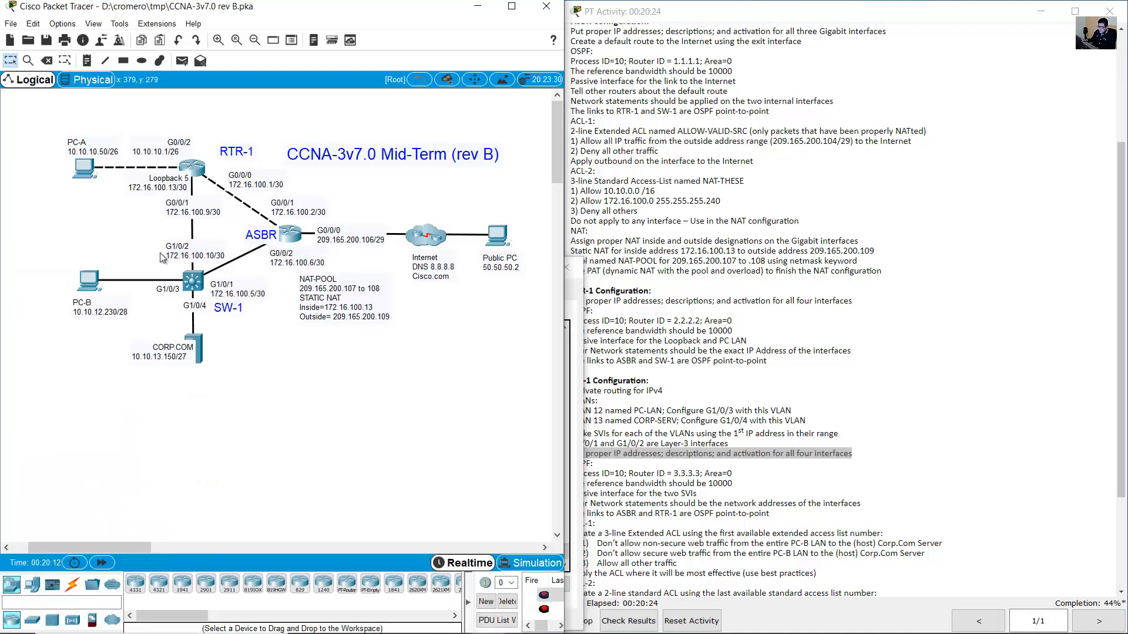
Enter interface G1/0/2 and describe it as 'Connection to RTR-1'.
left_click(183, 249)
left_click_drag(164, 245, 247, 255)
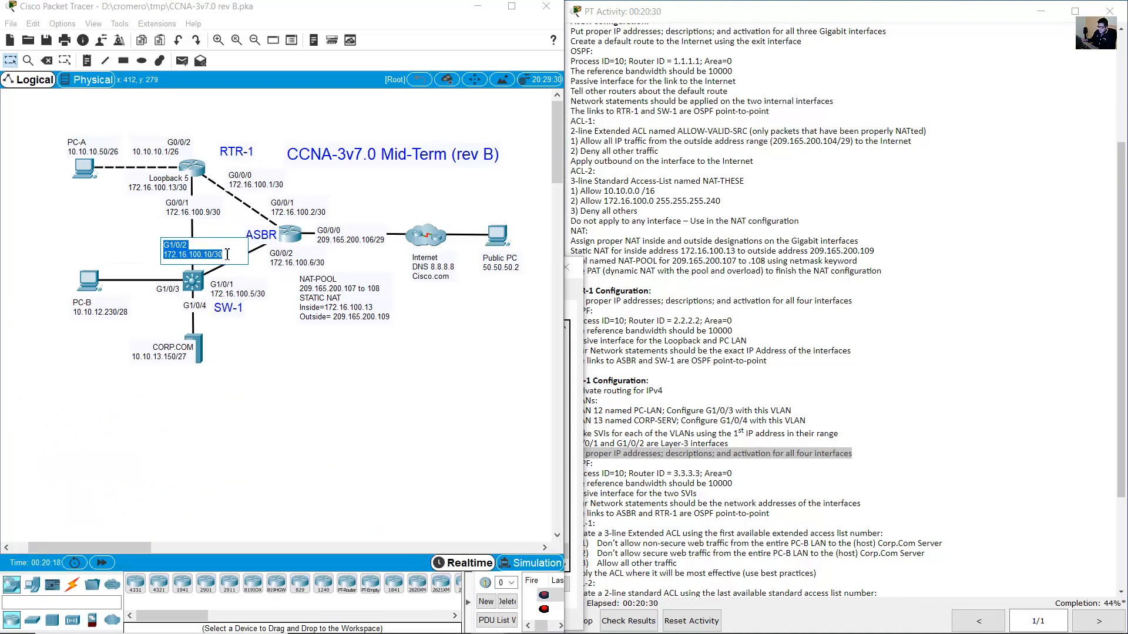
key("alt+Tab")
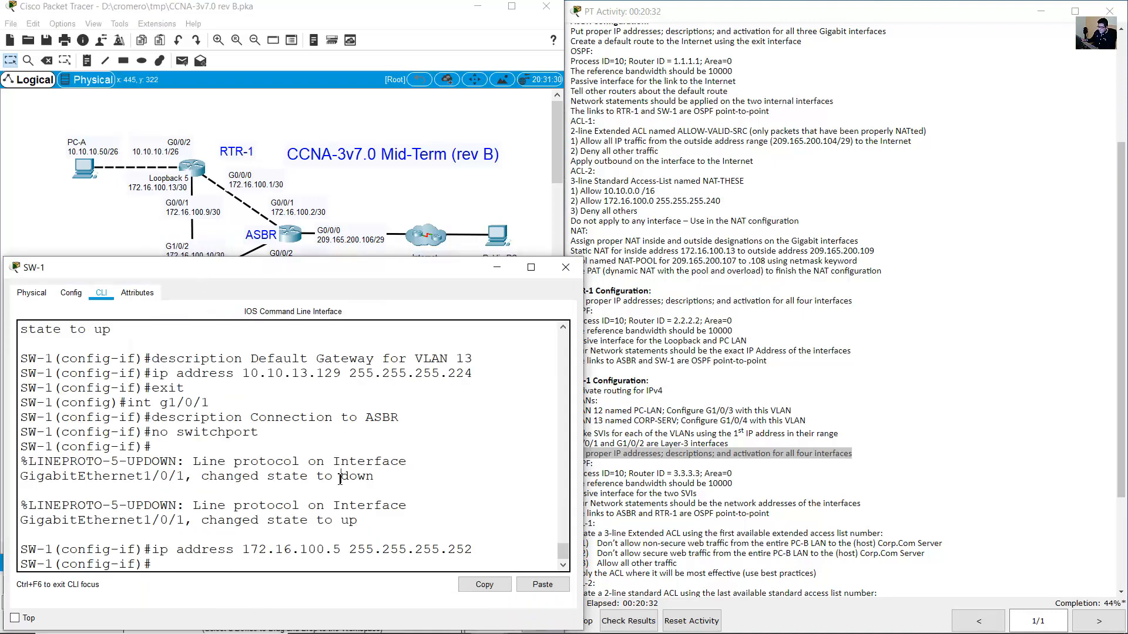
key("Up")
key("Up")
key("Up")
key("Up")
key("Return")
key("Up")
key("Up")
key("Up")
key("Up")
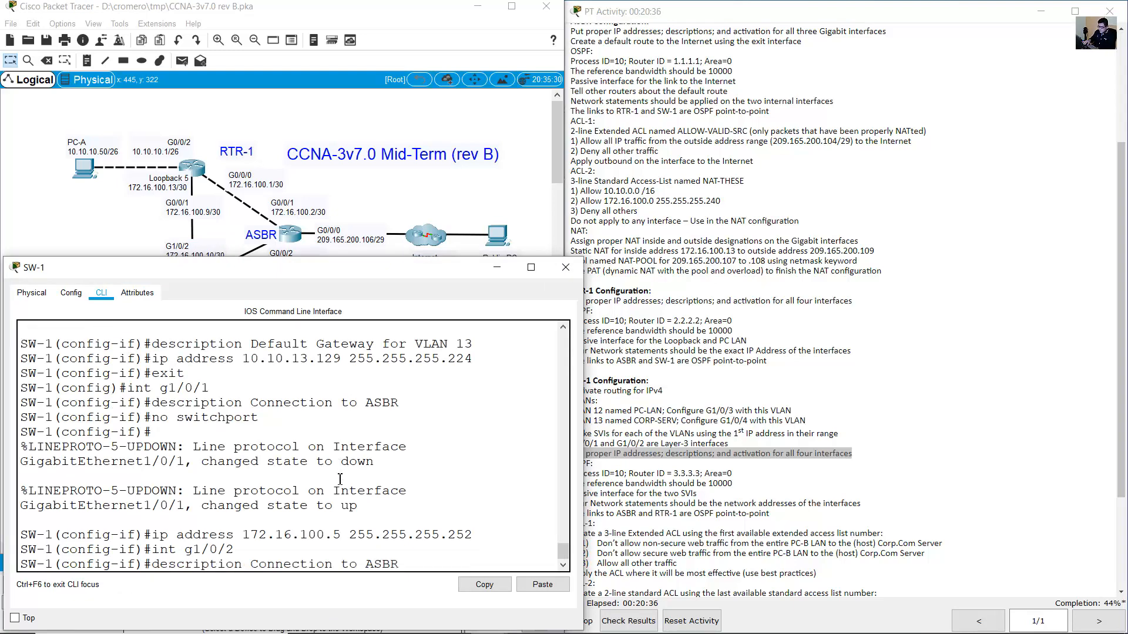
key("BackSpace")
key("BackSpace")
key("BackSpace")
key("BackSpace")
type("RT")
key("Return")
Make G1/0/2 a routed port with 172.16.100.10 255.255.255.252, then exit interface mode.
key("Up")
key("Up")
key("Up")
key("Up")
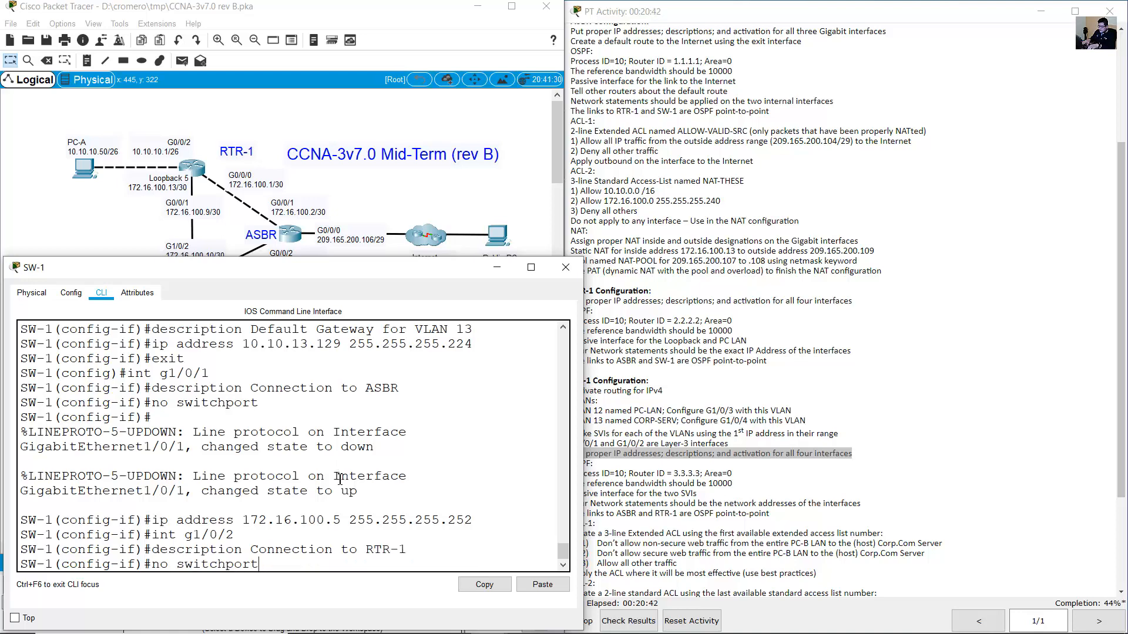
key("Return")
key("Up")
key("Up")
key("Up")
key("Up")
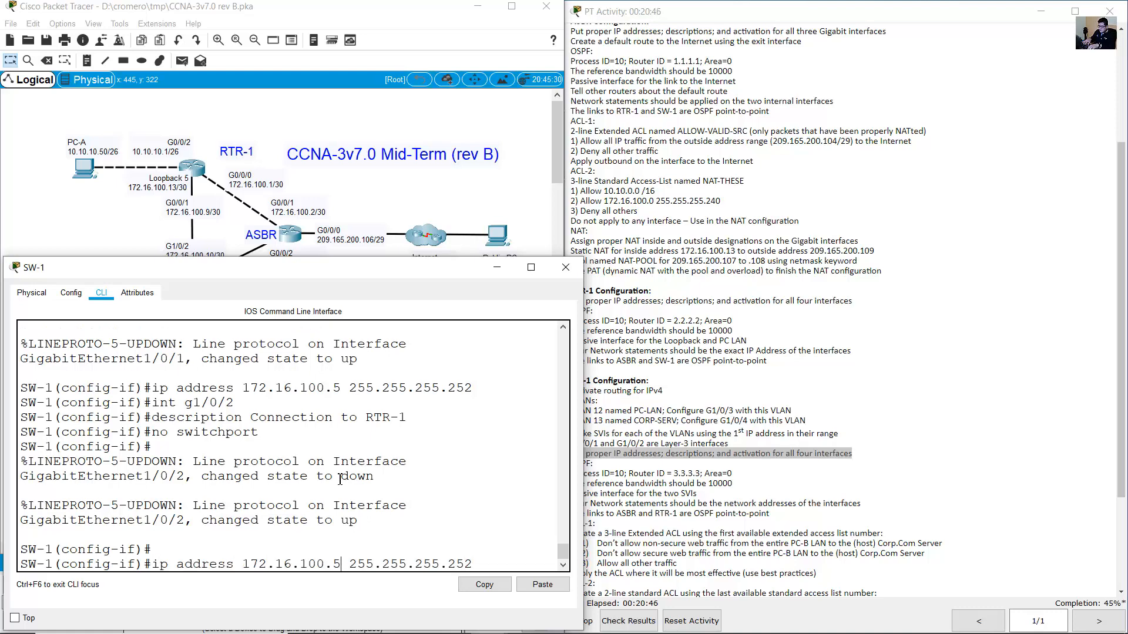
left_click(96, 231)
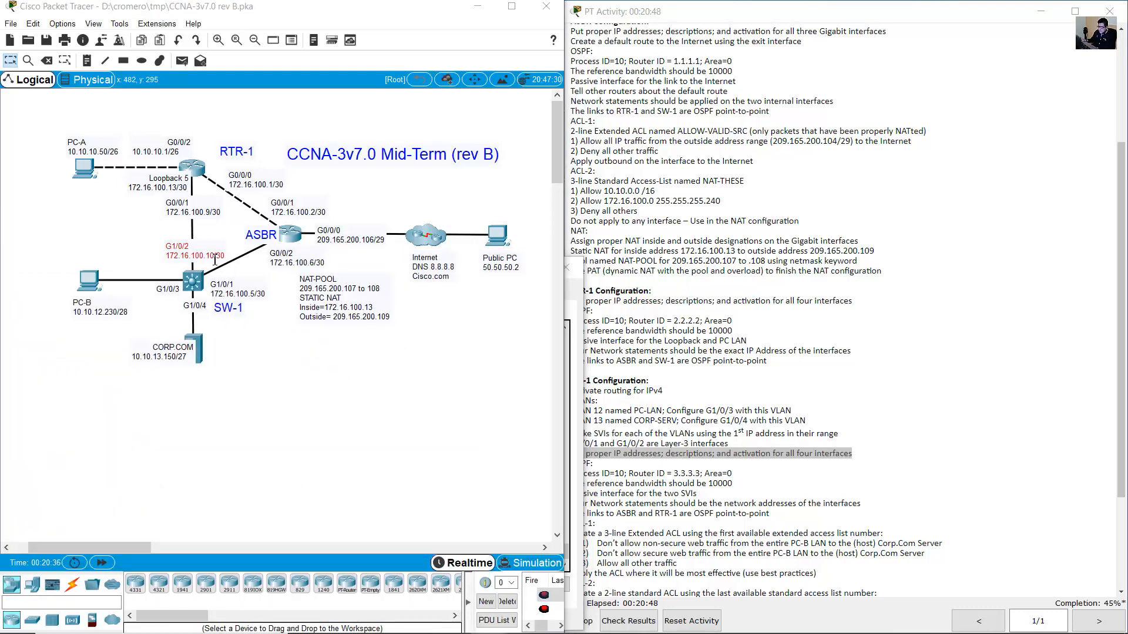
left_click(199, 282)
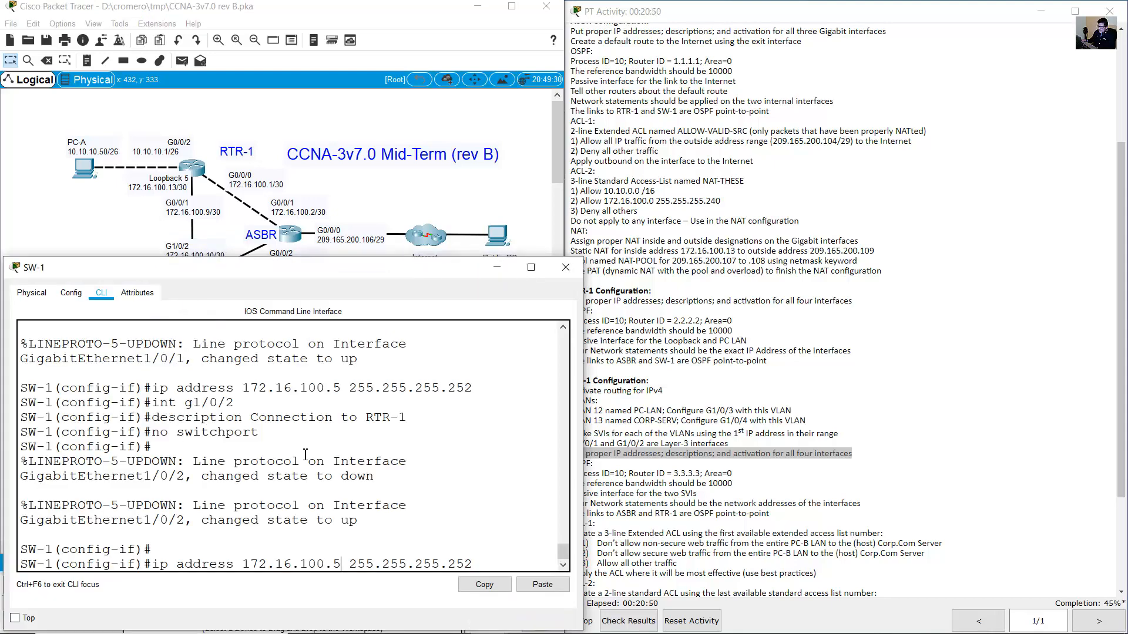
key("BackSpace")
type("10")
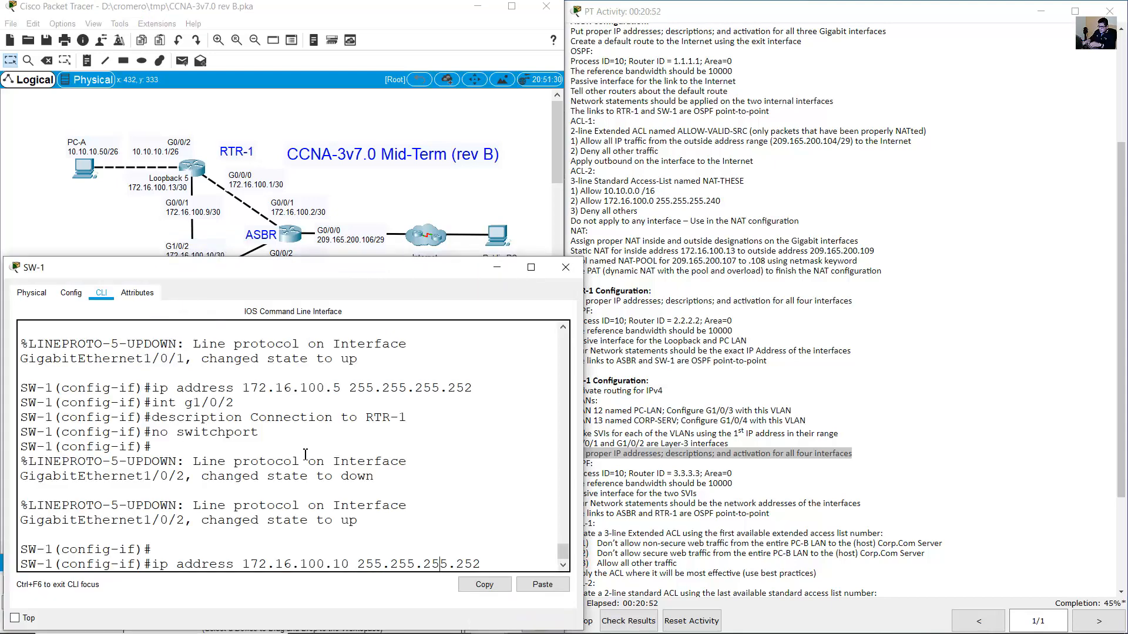
key("Return")
type("exit")
key("Return")
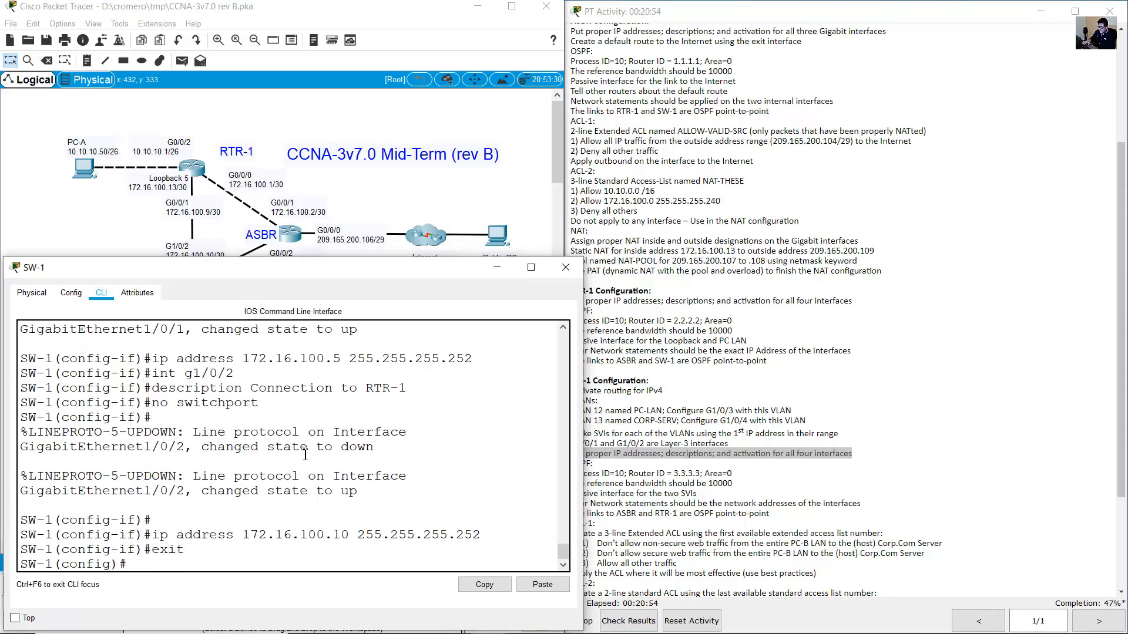
left_click(42, 212)
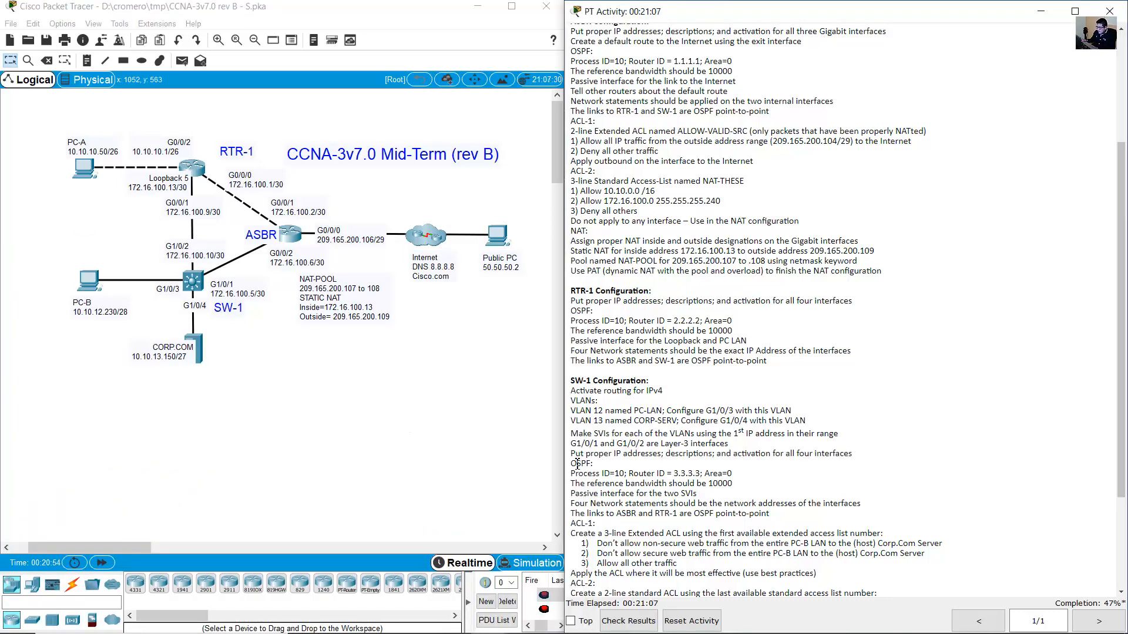
Review the ASBR Configuration requirements for the default route and OSPF in the activity instructions.
left_click_drag(577, 463, 667, 513)
left_click(596, 473)
scroll(668, 470, "up", 5)
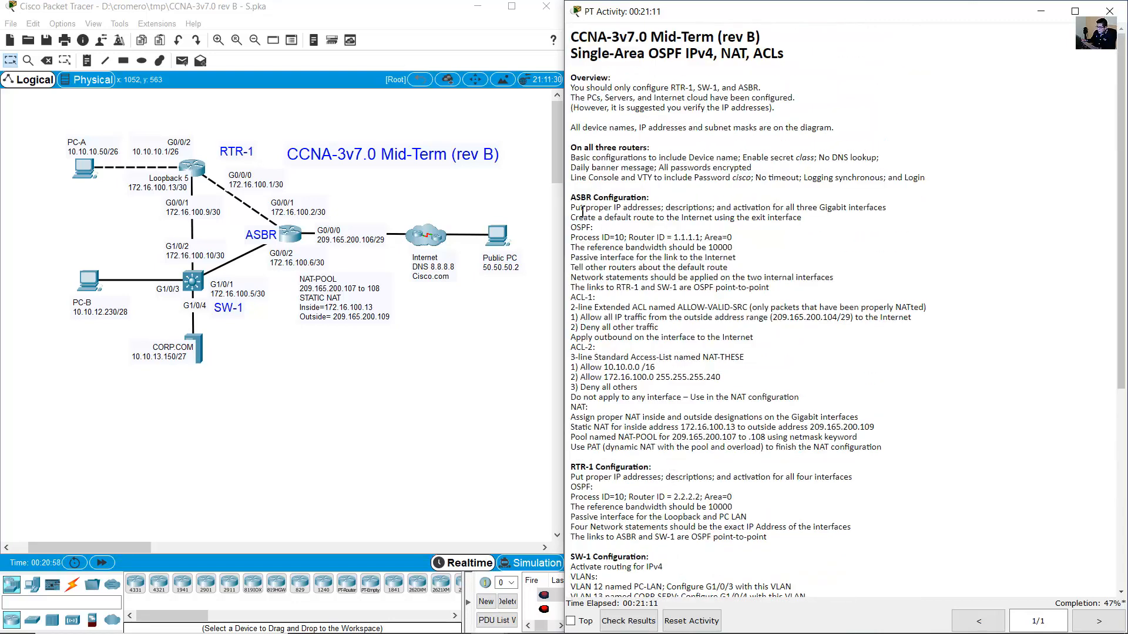
left_click_drag(570, 197, 649, 198)
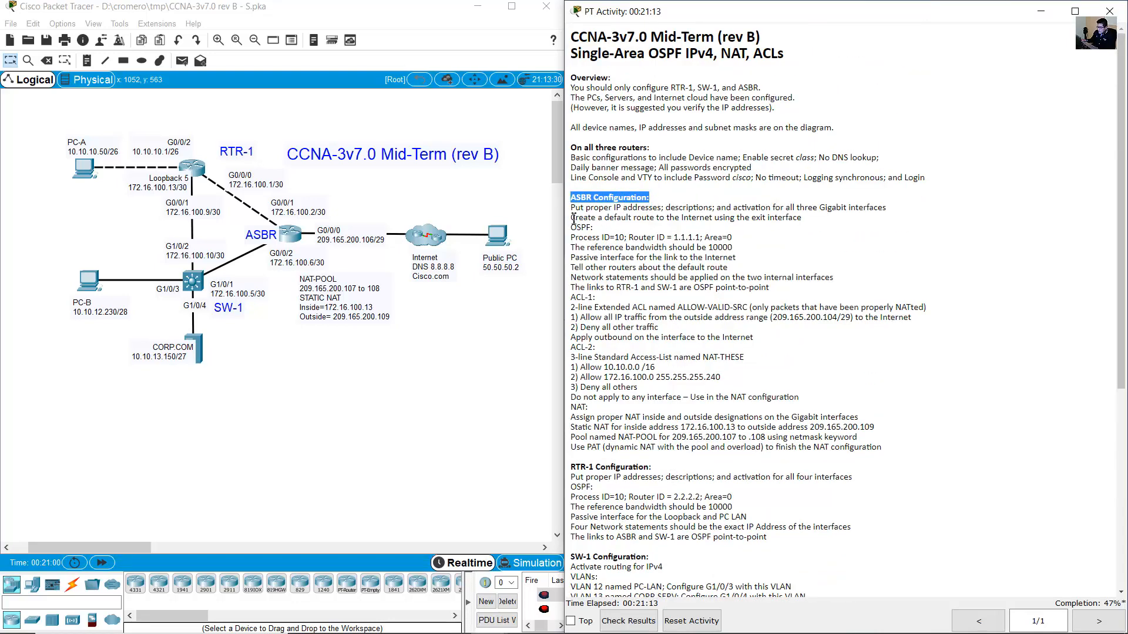
left_click_drag(571, 218, 826, 292)
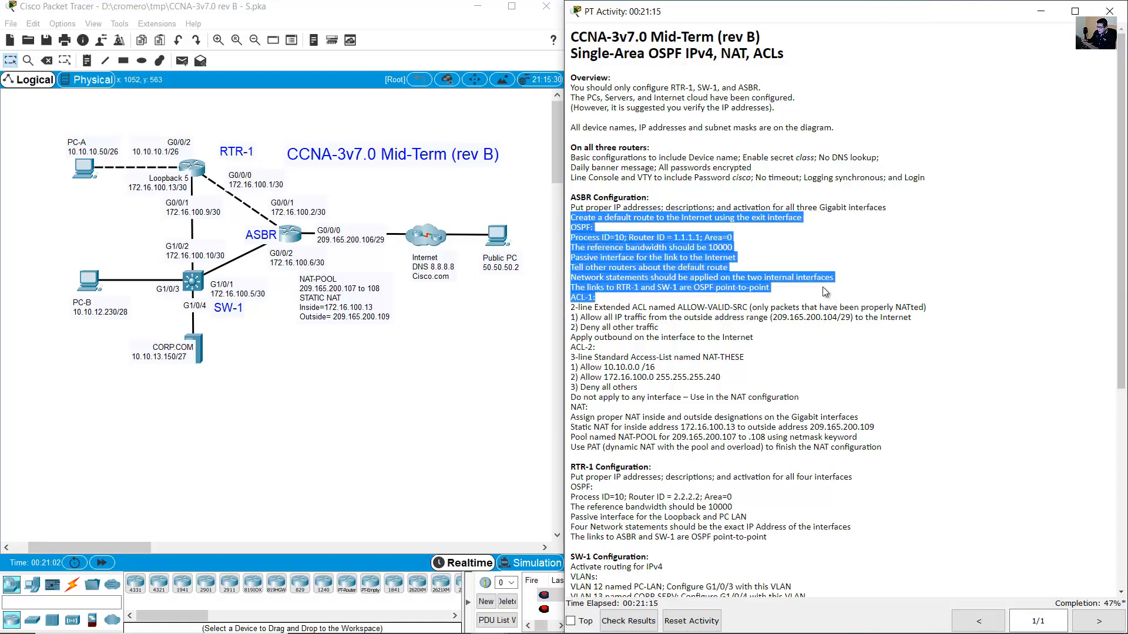
left_click(629, 237)
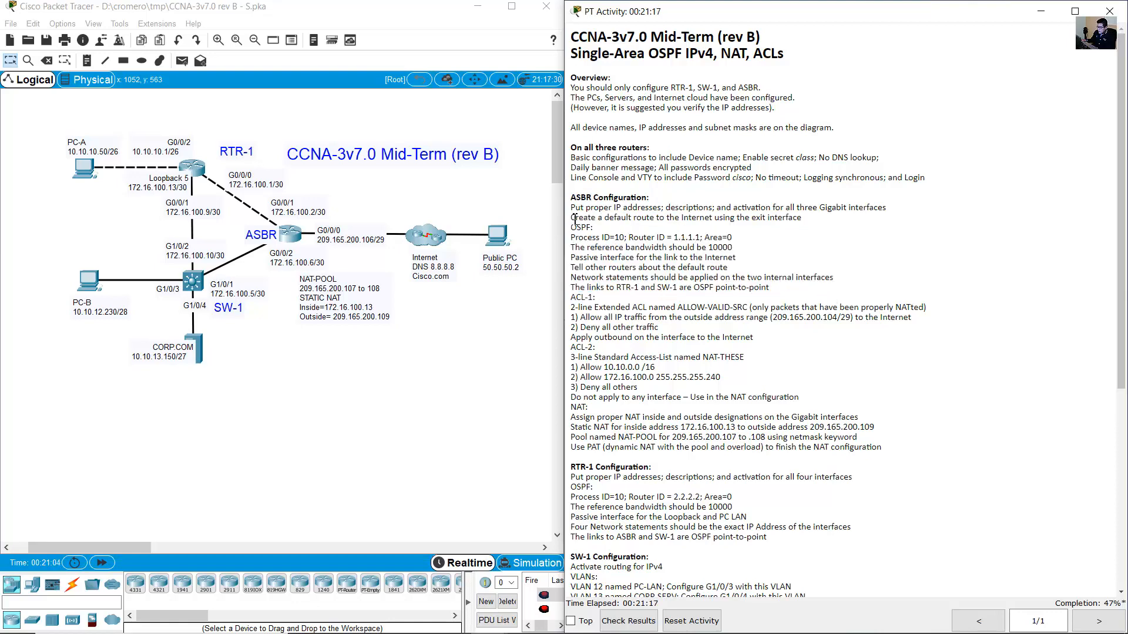
left_click_drag(576, 199, 650, 199)
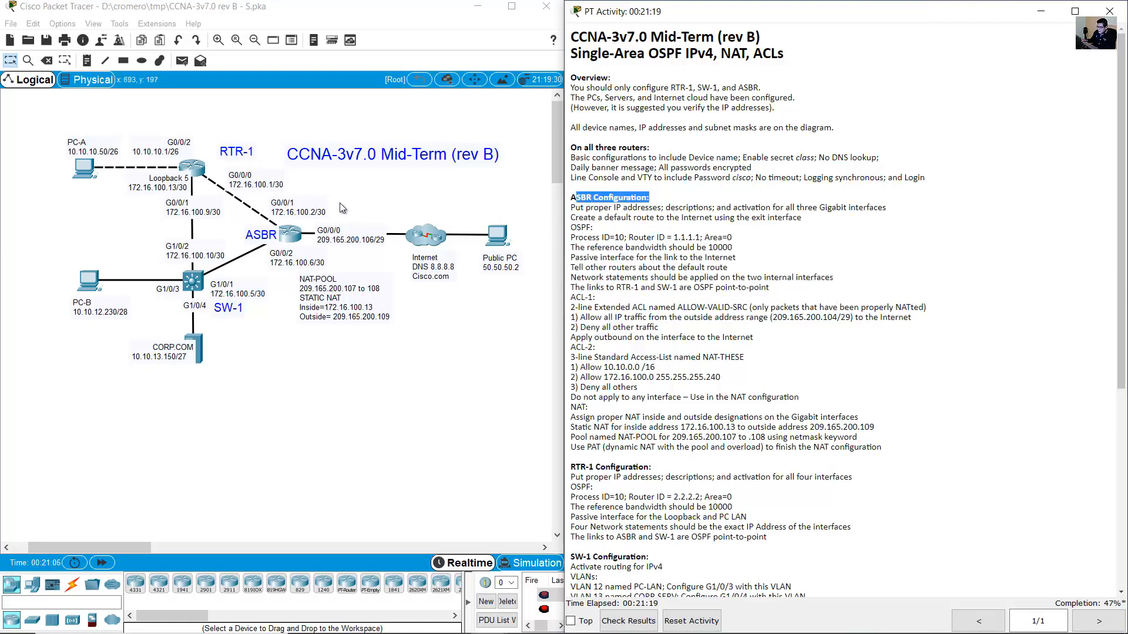
Confirm on the topology that the ASBR's Internet-facing interface is G0/0/0.
left_click_drag(385, 182, 281, 252)
left_click(290, 235)
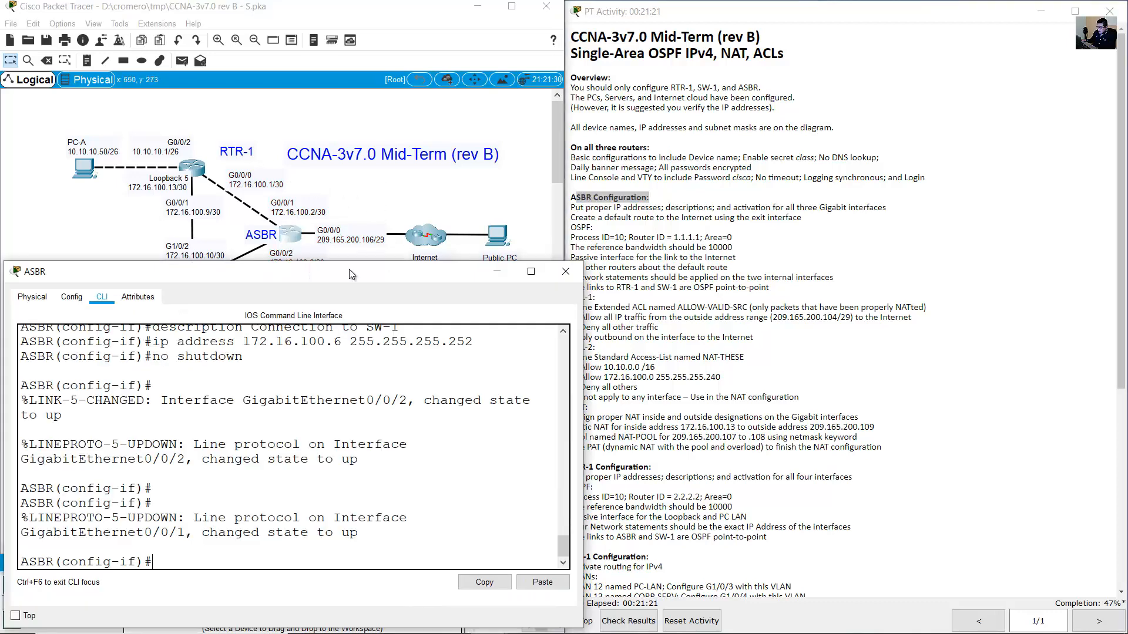
left_click(612, 232)
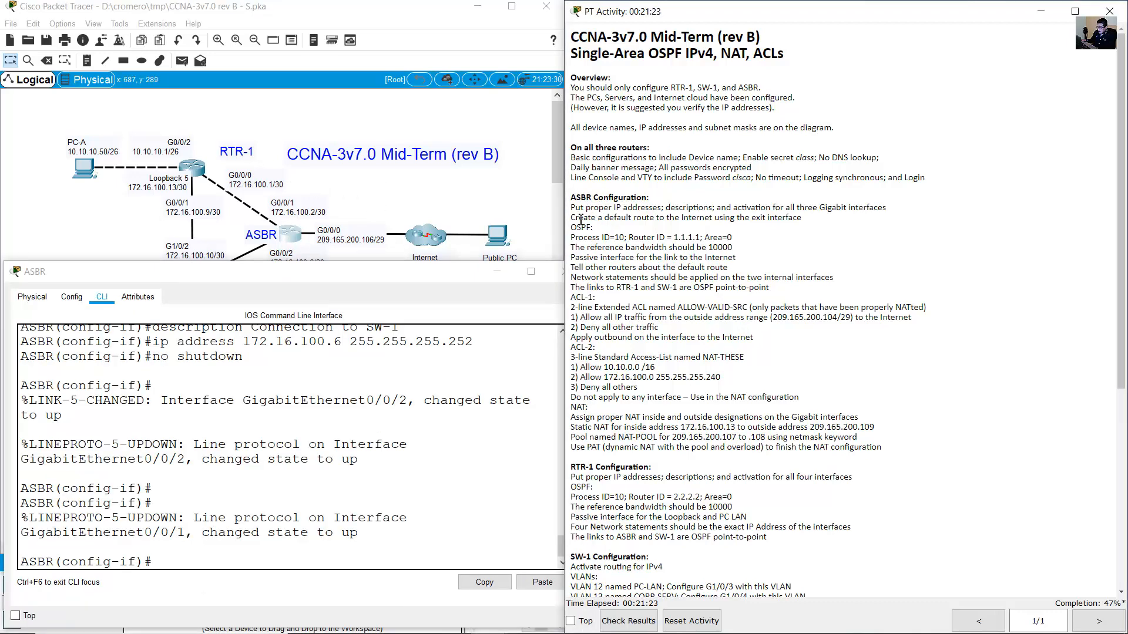
left_click_drag(580, 219, 805, 221)
left_click(376, 203)
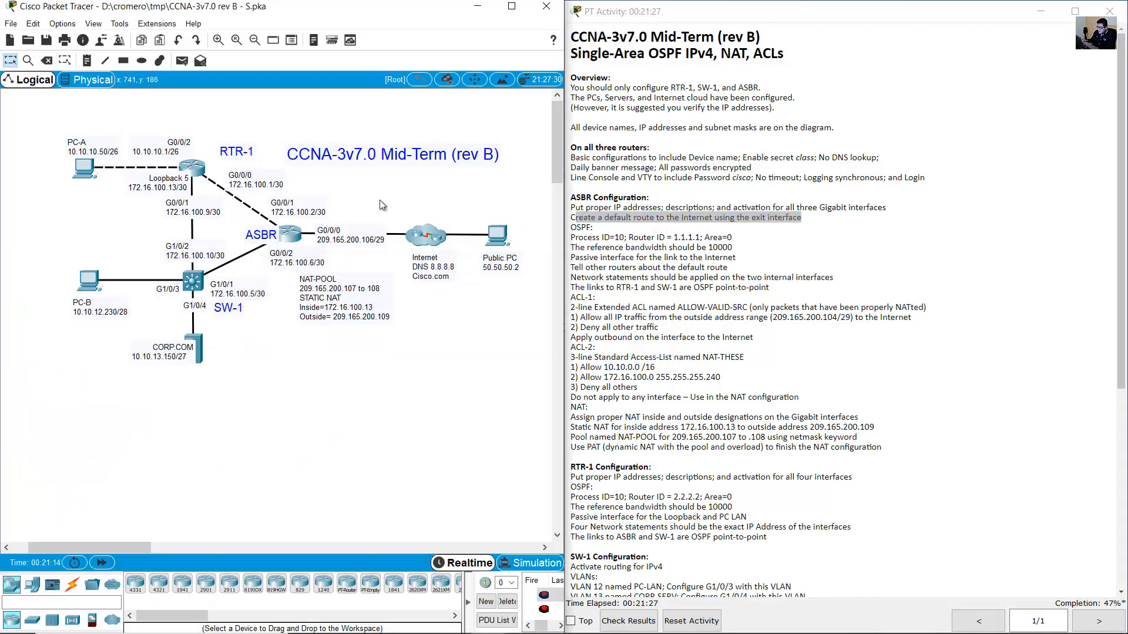
left_click(341, 230)
left_click_drag(340, 231, 325, 228)
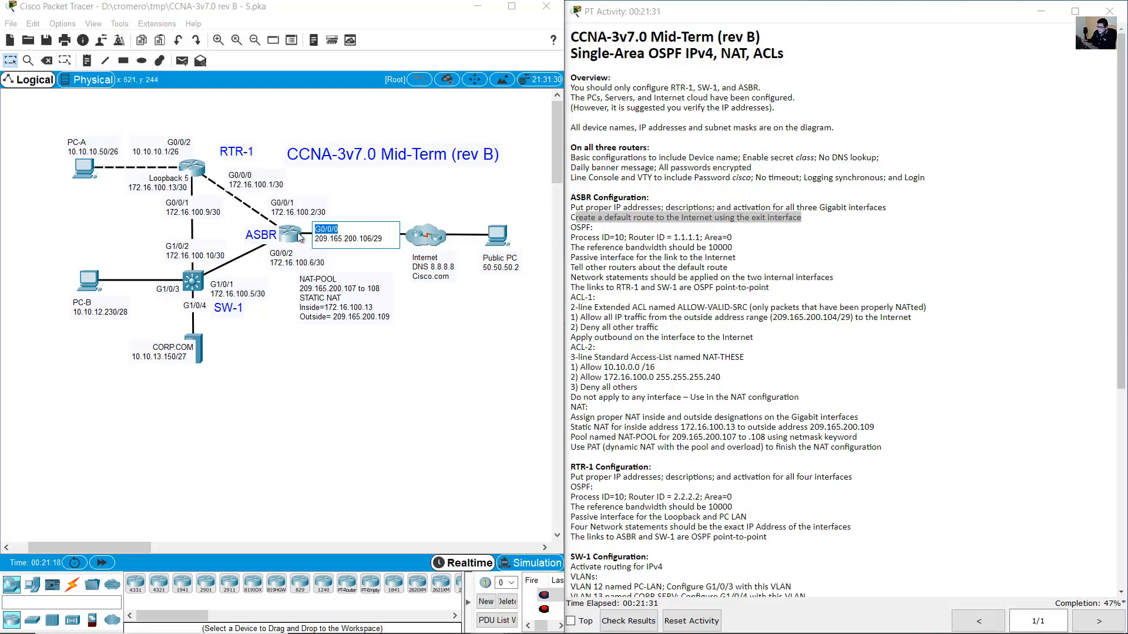
Leave interface mode and add the default route 'ip route 0.0.0.0 0.0.0.0 g0/0/0' on the ASBR.
left_click(297, 233)
type("exit")
key("Return")
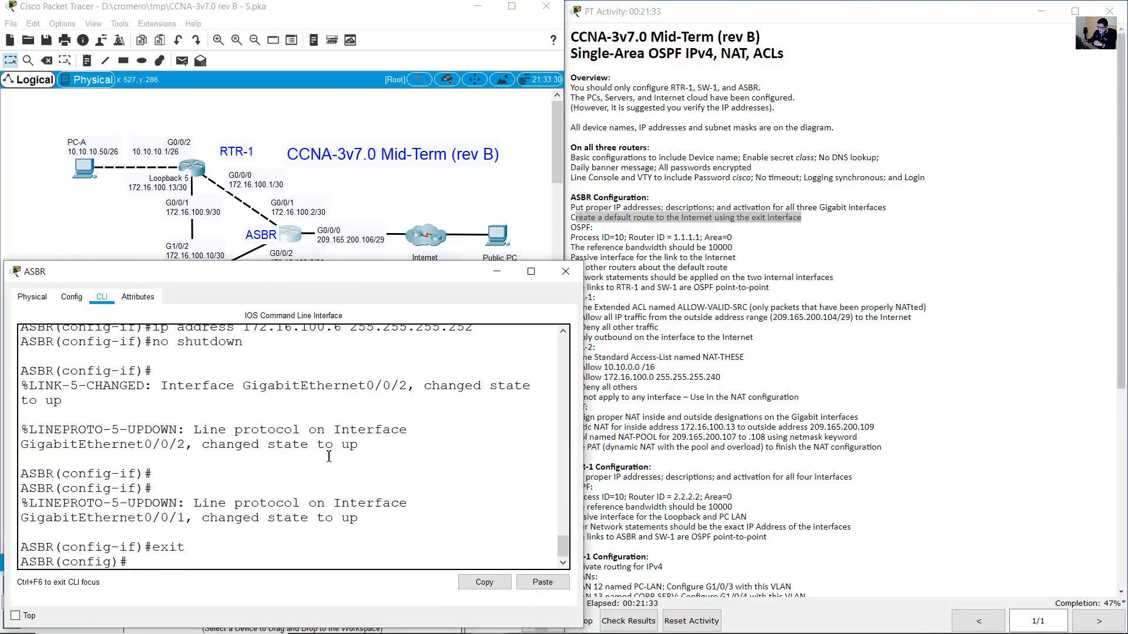
type("ip route 0.0.0.0 0.0.0.0")
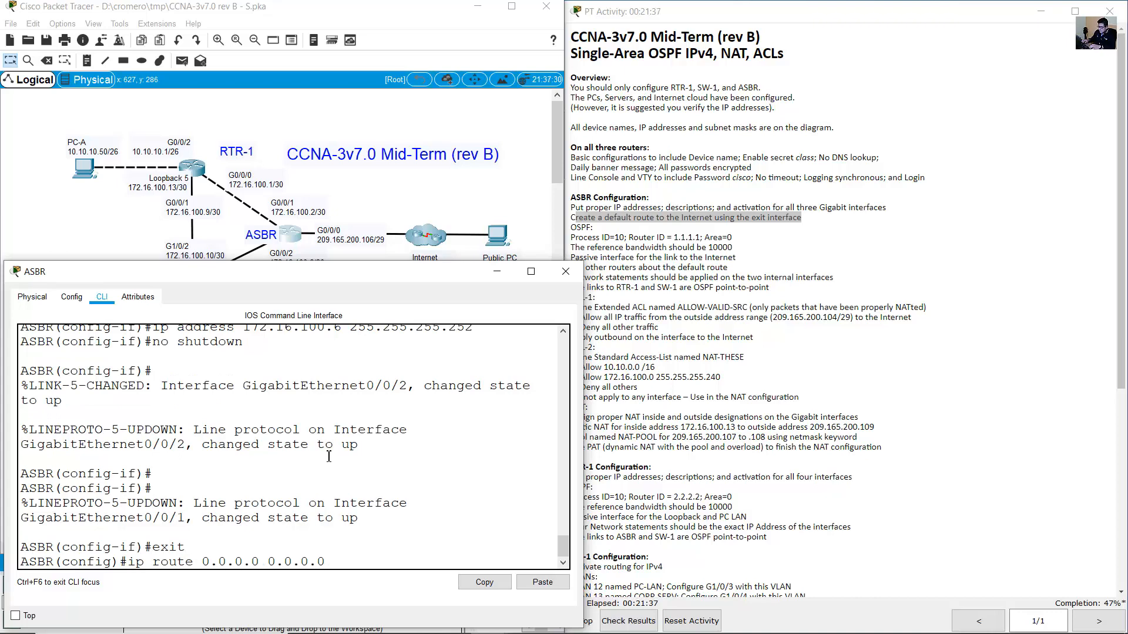
type(" g0/0/0")
key("Return")
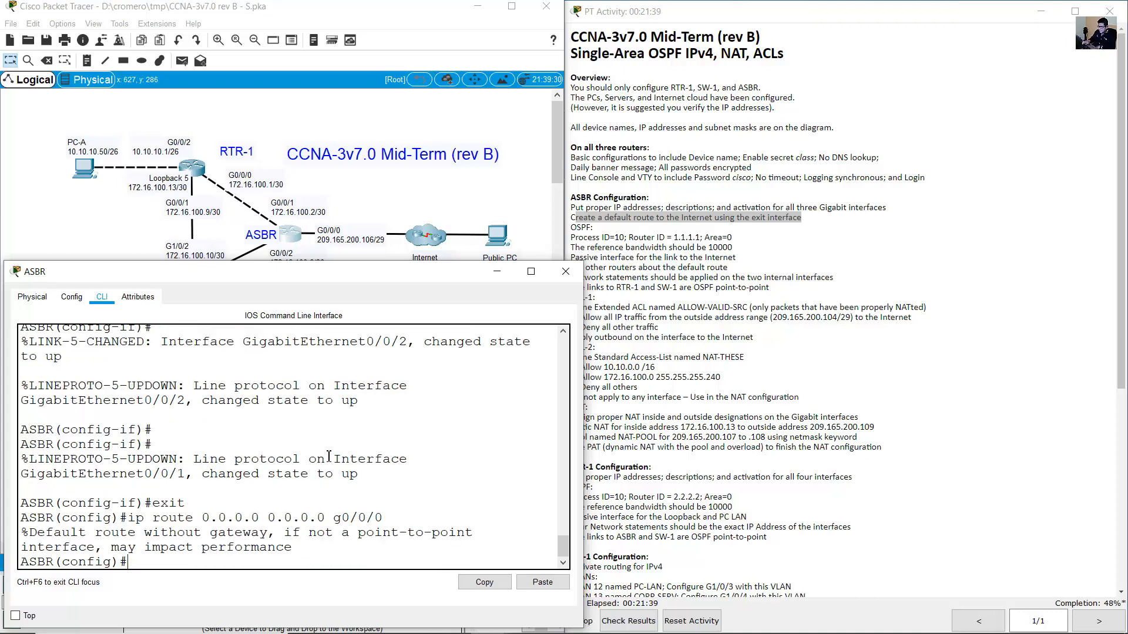
left_click_drag(292, 549, 16, 538)
left_click(109, 532)
left_click(444, 185)
left_click(611, 222)
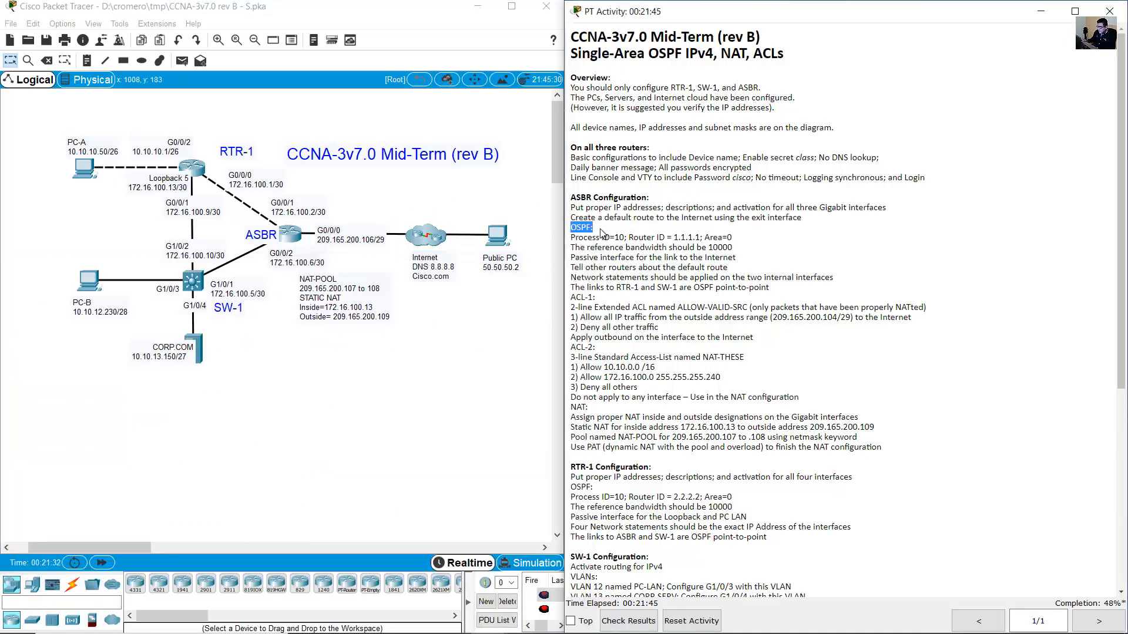
Start OSPF process 10 on the ASBR with 'router ospf 10'.
left_click_drag(570, 237, 625, 239)
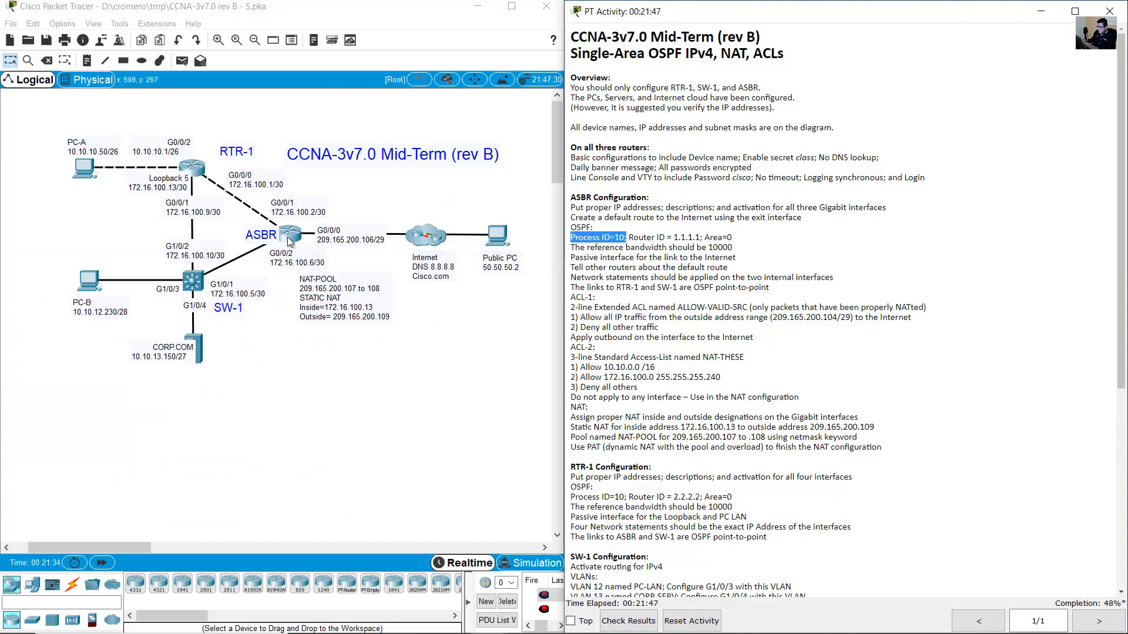
left_click(291, 238)
type("router ospf 10")
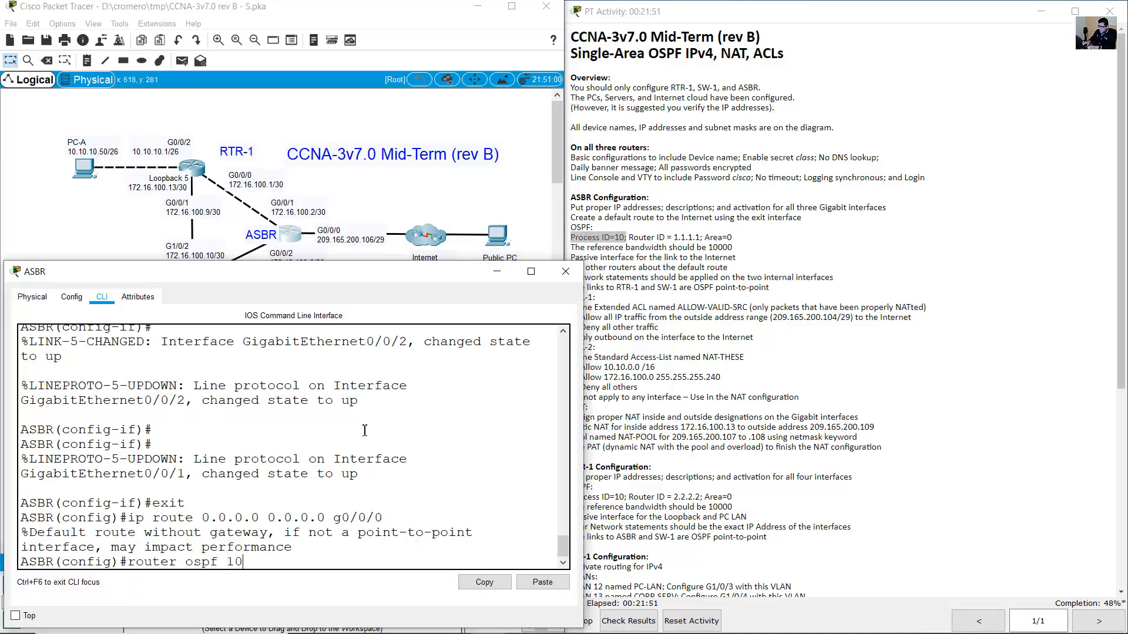
key("Return")
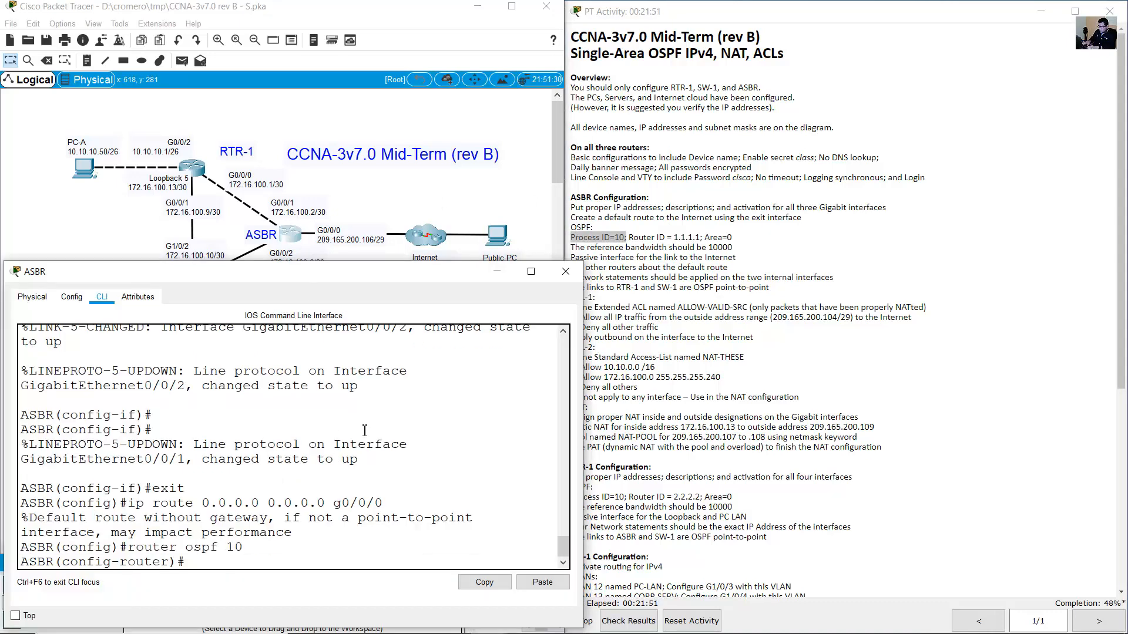
Set the ASBR's OSPF router ID to 1.1.1.1.
left_click(638, 237)
left_click_drag(639, 237, 701, 238)
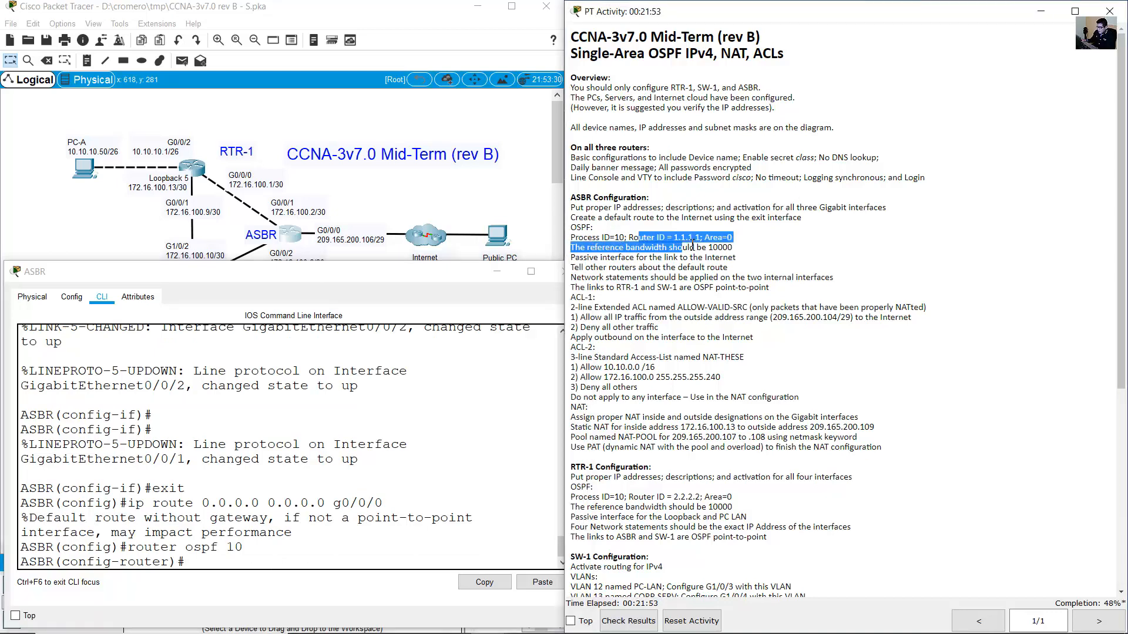
left_click(341, 424)
type("router")
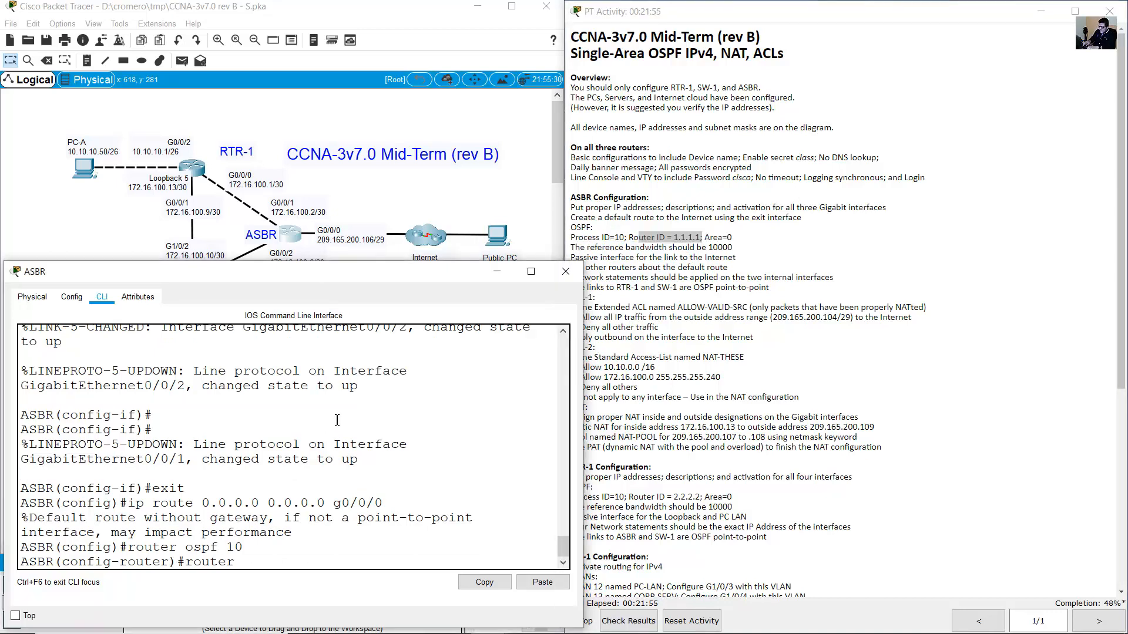
type("-id 1.1.1.1")
key("Return")
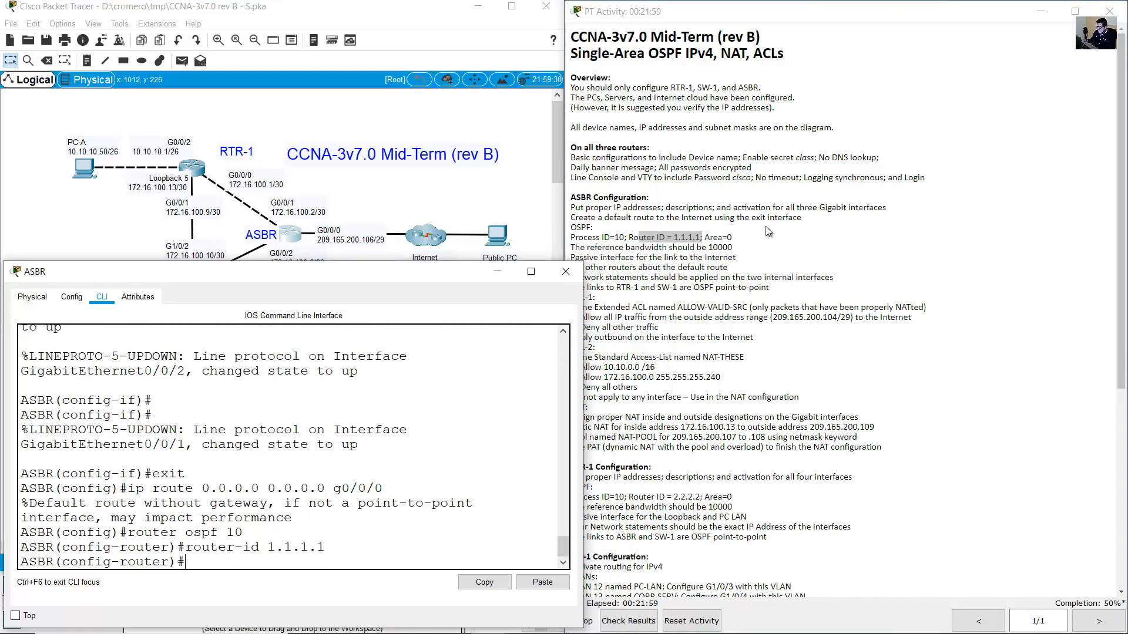
Apply 'auto-cost reference-bandwidth 10000' under OSPF process 10.
left_click(721, 238)
left_click_drag(703, 237, 733, 237)
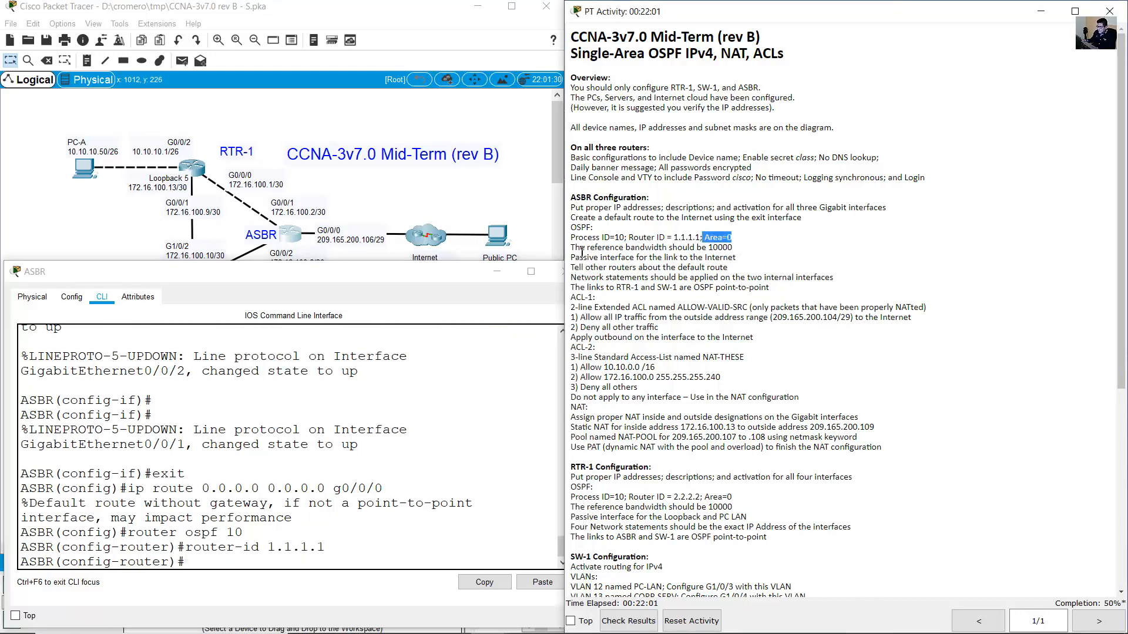
left_click_drag(575, 247, 731, 248)
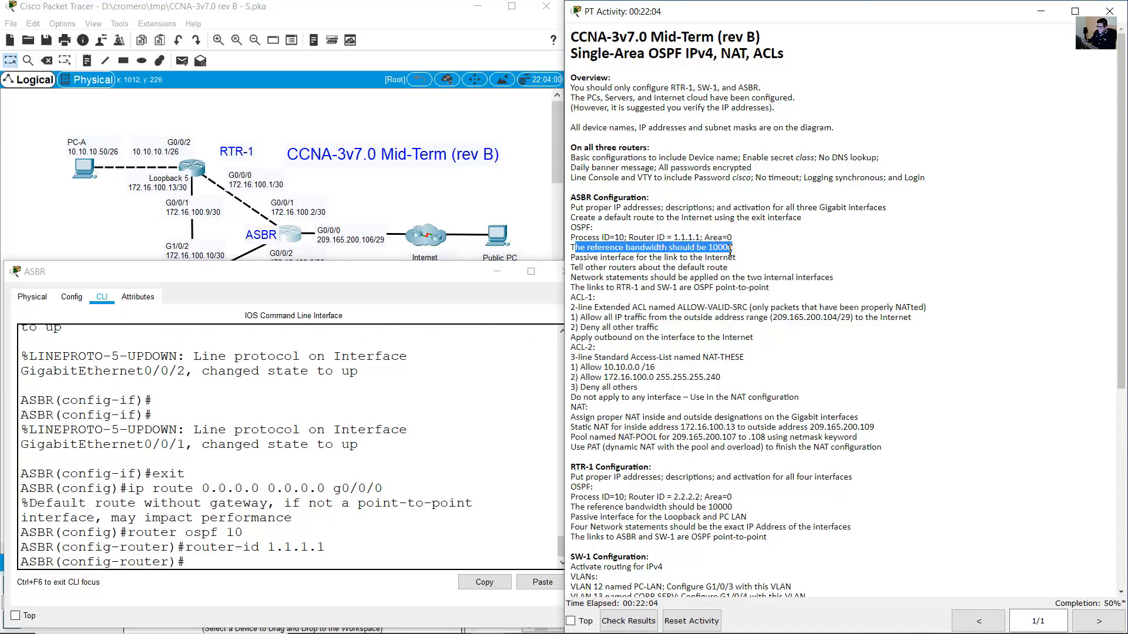
left_click(390, 497)
type("auto-cost ")
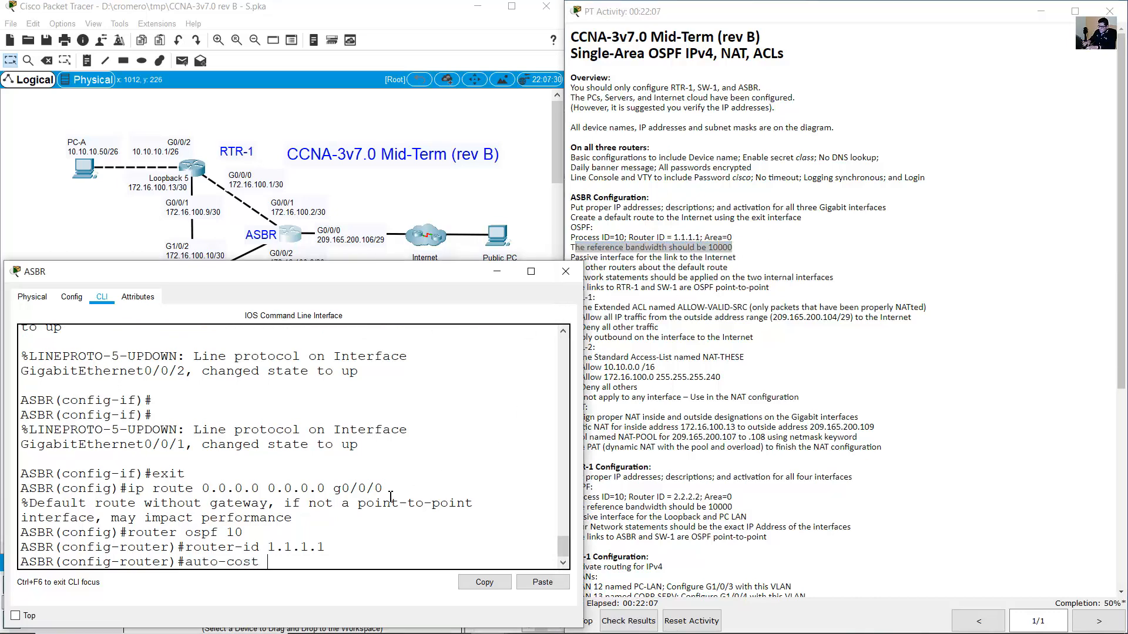
type("reference-band")
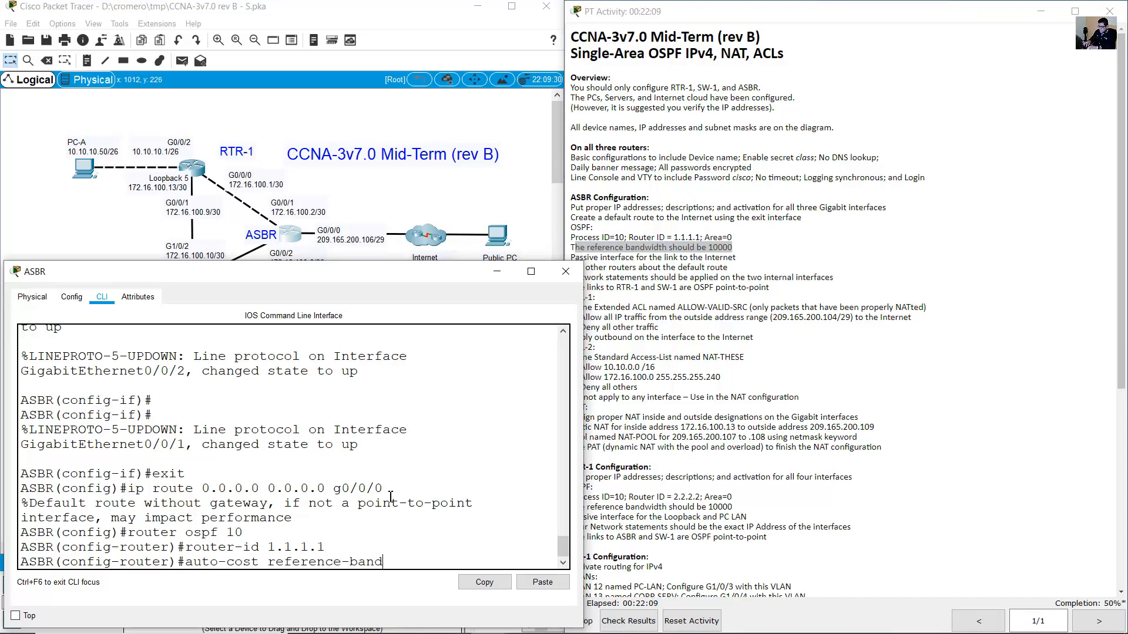
type("width 10000")
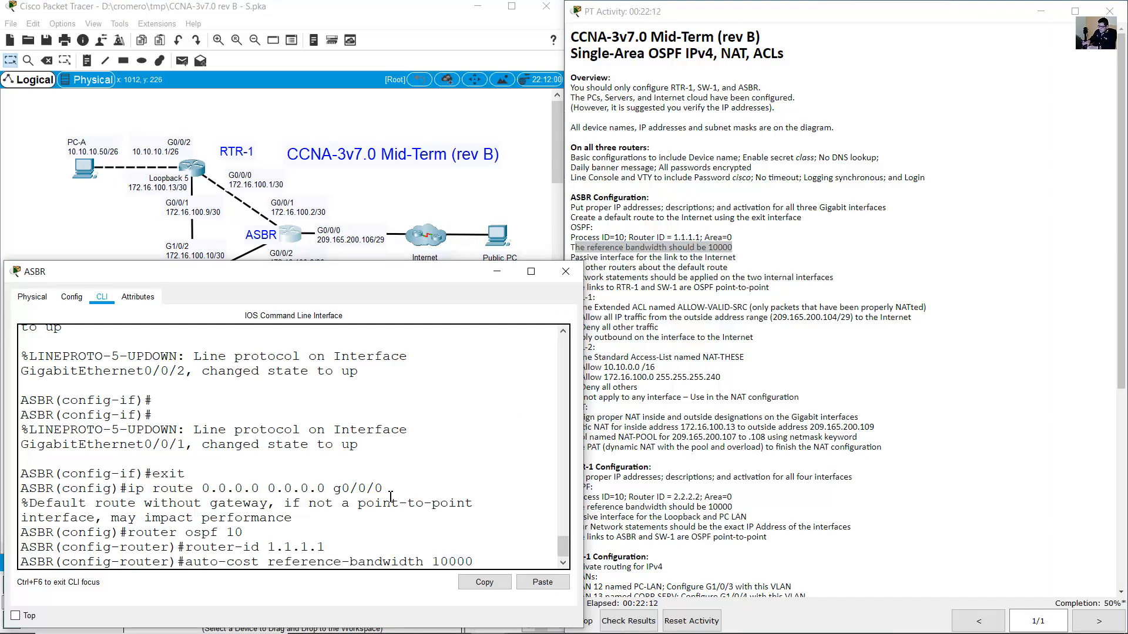
key("Return")
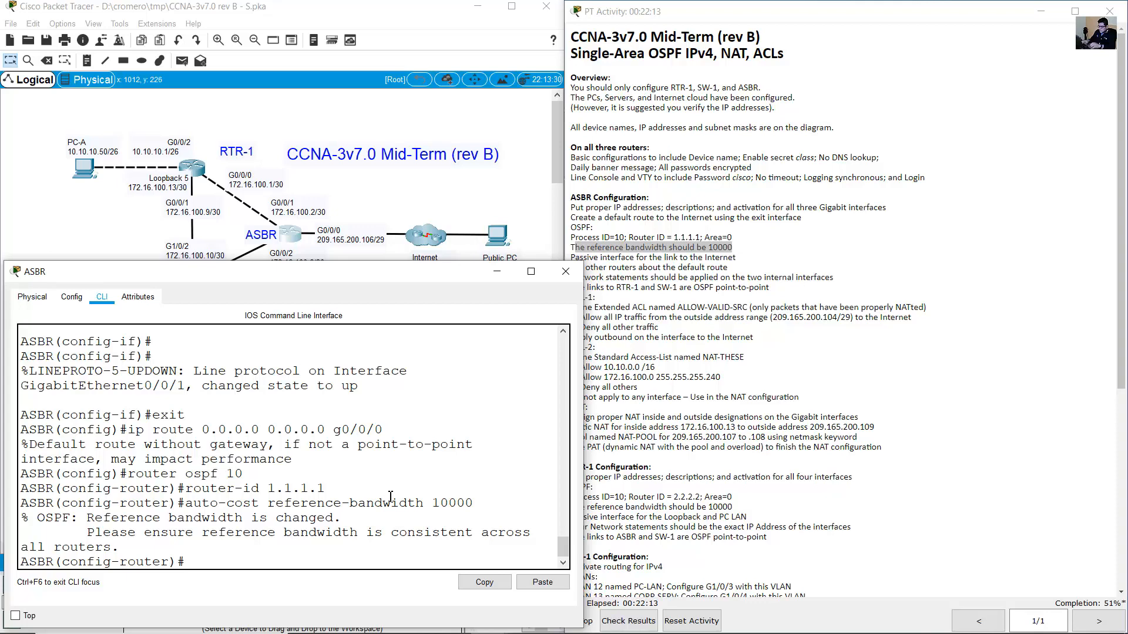
left_click_drag(95, 530, 160, 546)
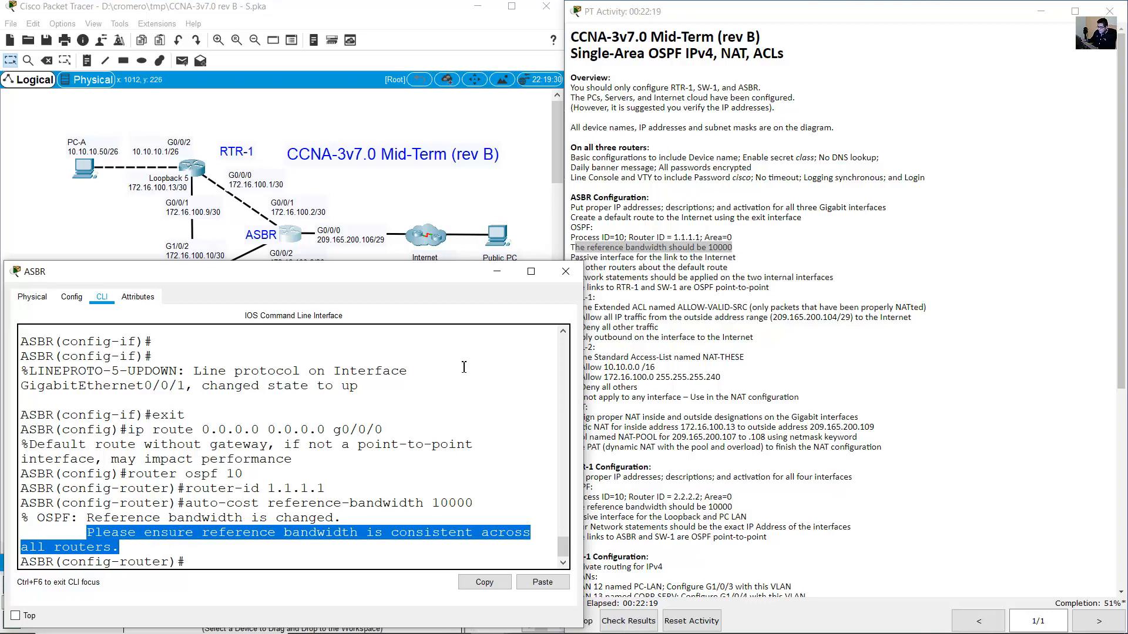
left_click(678, 258)
left_click_drag(571, 258, 738, 262)
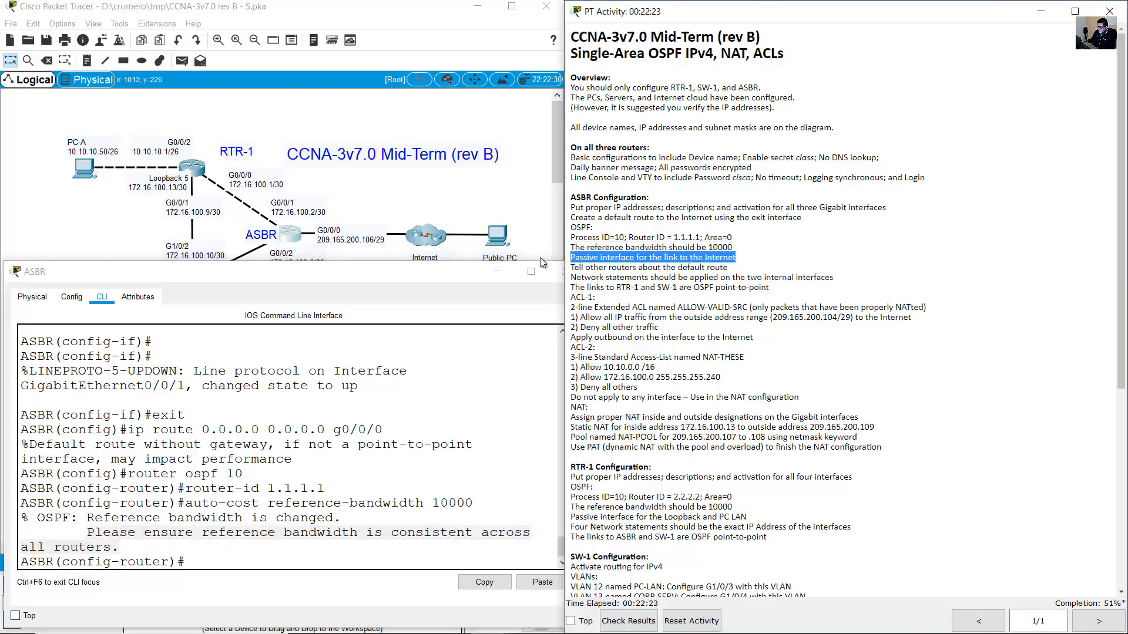
Make the Internet-facing G0/0/0 a passive interface in the ASBR's OSPF process.
left_click(383, 203)
left_click_drag(398, 202, 518, 292)
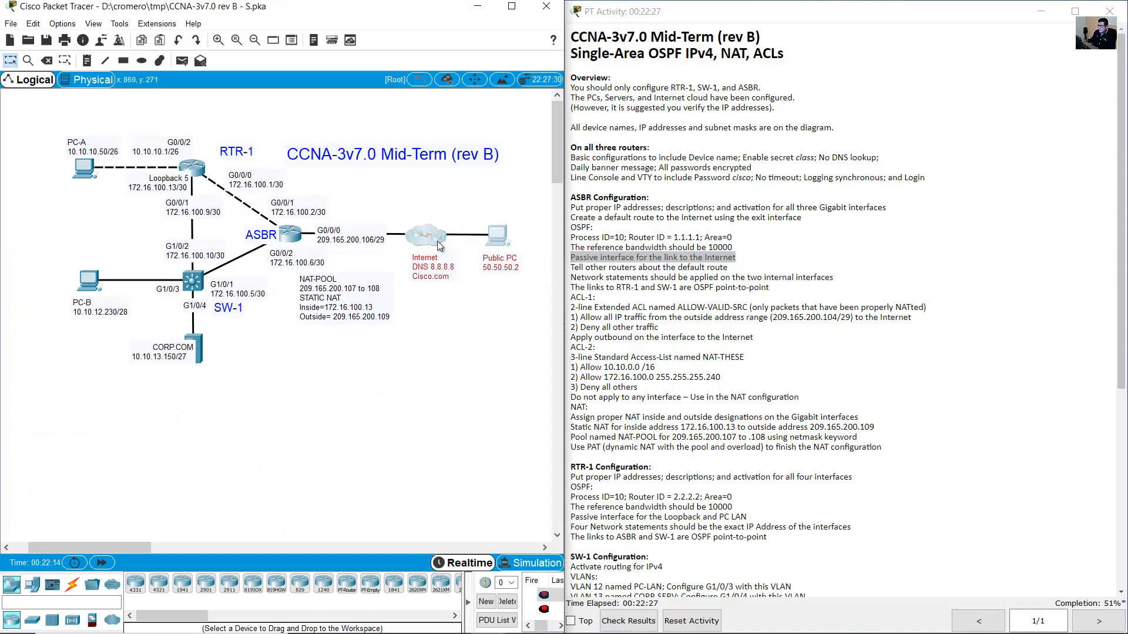
left_click(340, 237)
left_click_drag(341, 231, 318, 230)
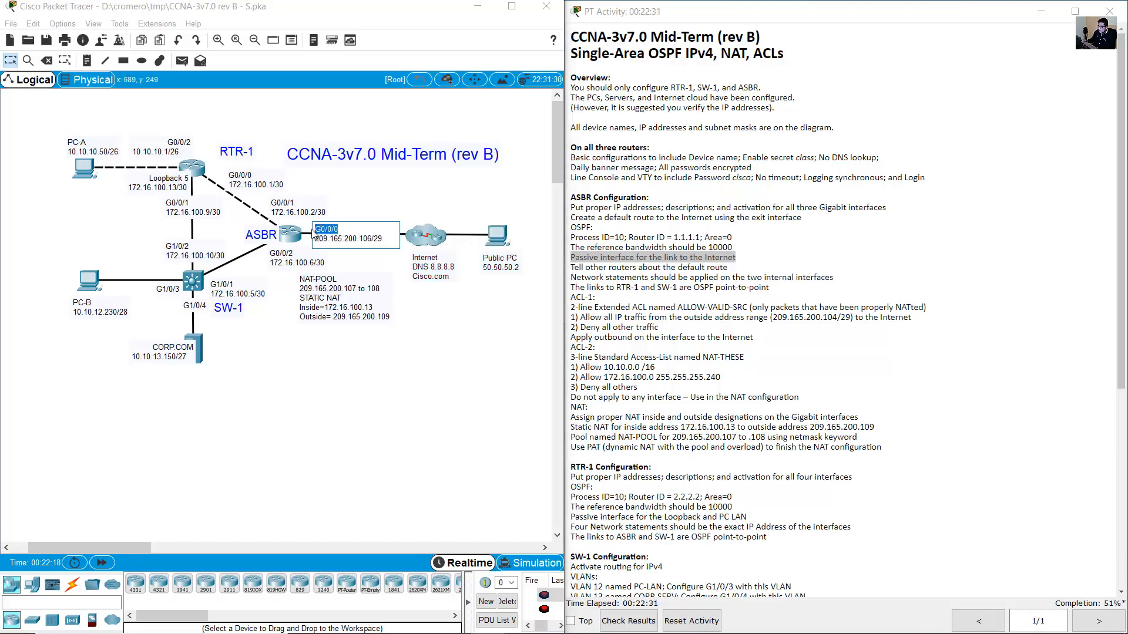
left_click(293, 236)
type("pas")
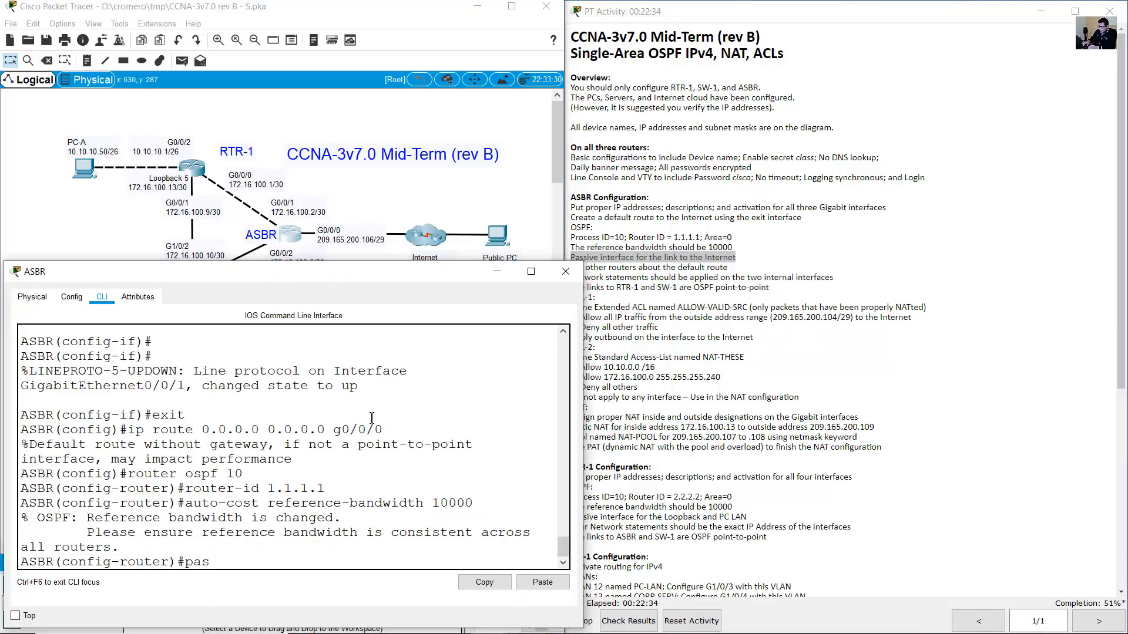
type("sive-interface g0/0/0")
key("Return")
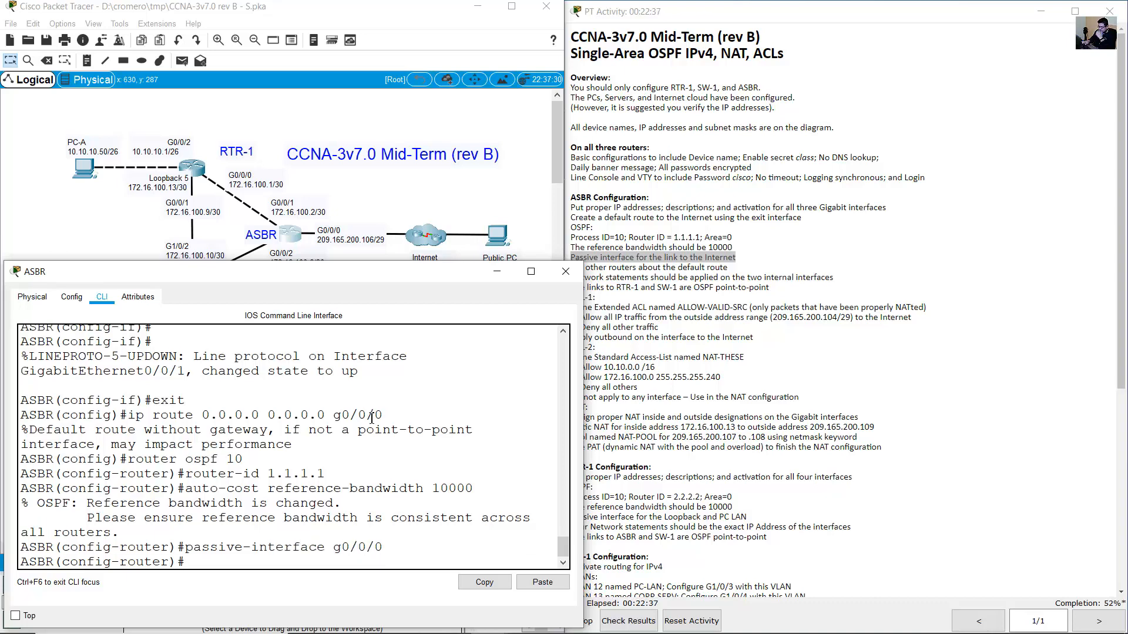
Enter 'default-information originate' so OSPF advertises the ASBR's default route.
left_click(750, 223)
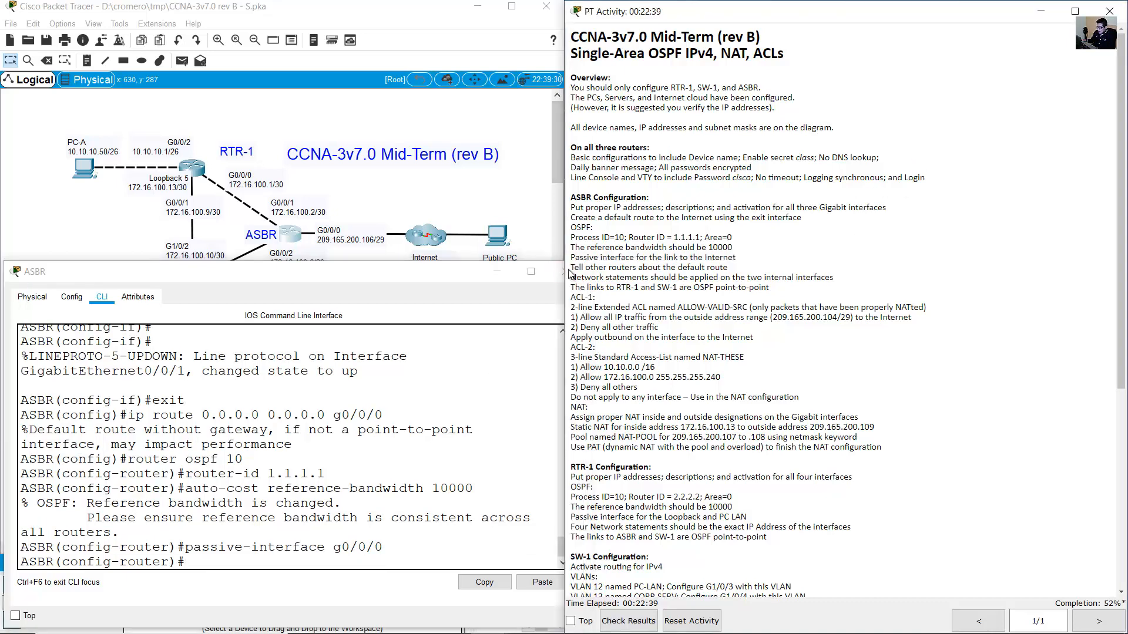
left_click_drag(570, 268, 700, 284)
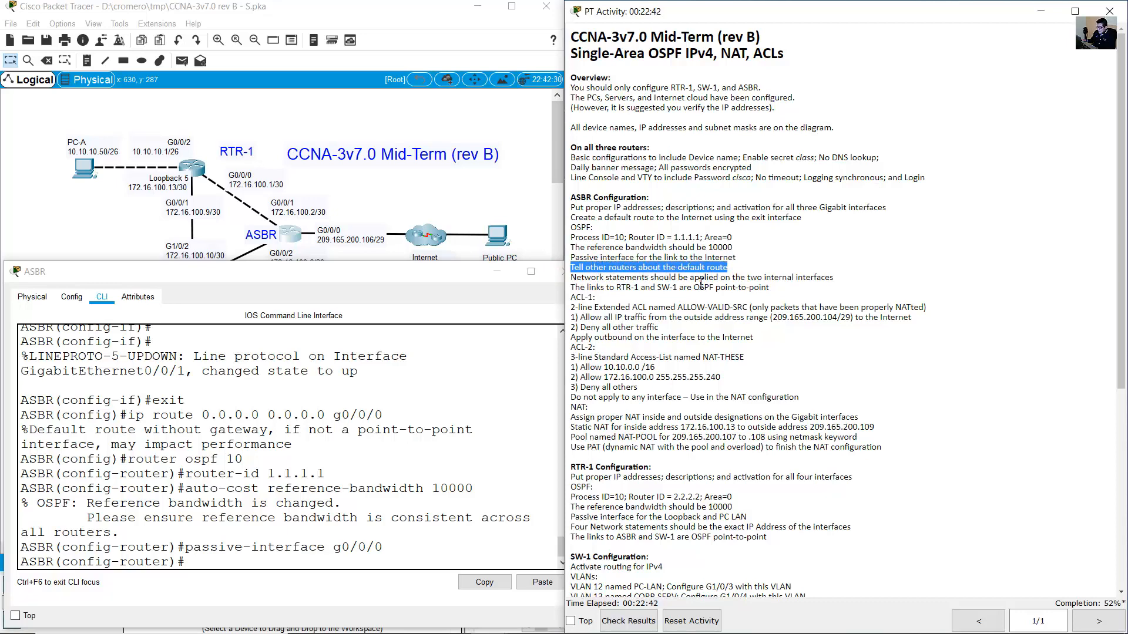
left_click(336, 411)
left_click_drag(131, 415, 394, 421)
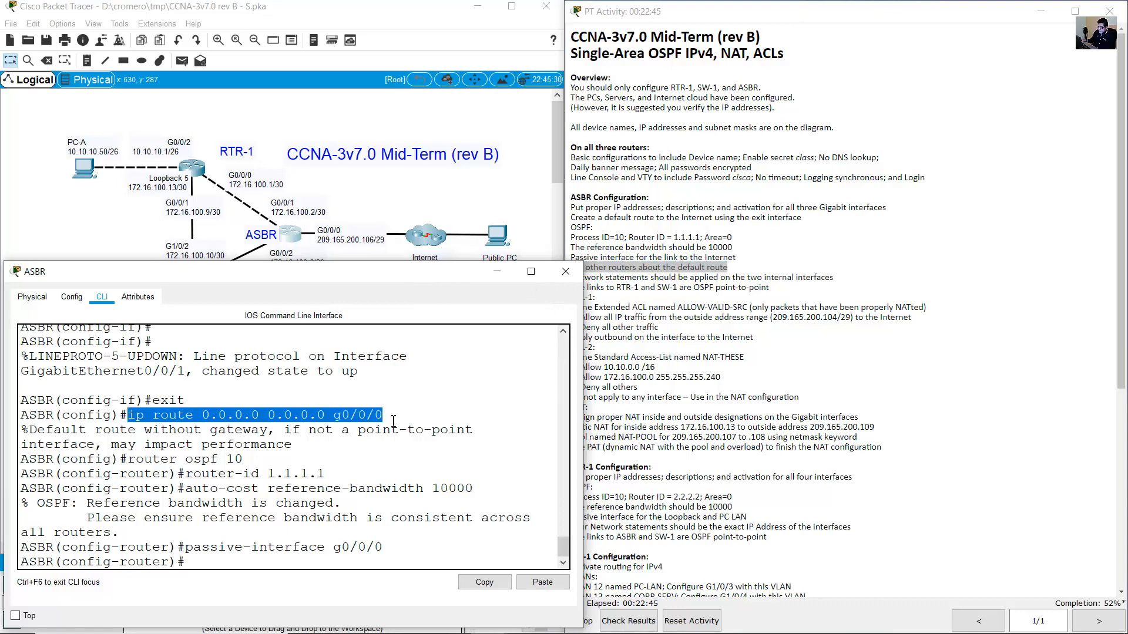
left_click(313, 503)
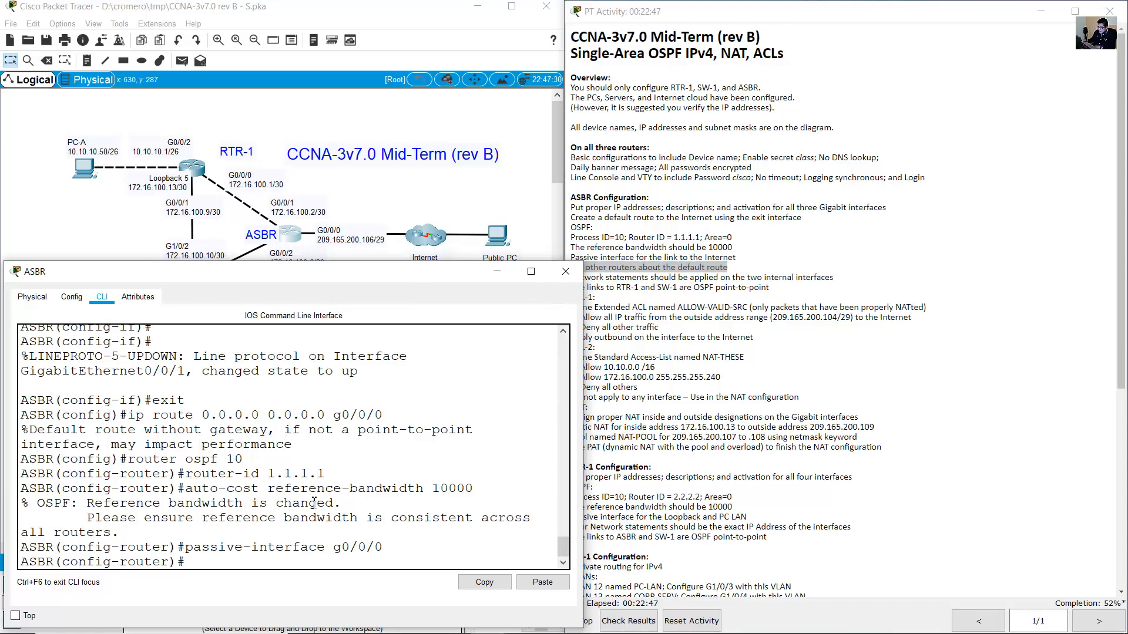
type("default-information o")
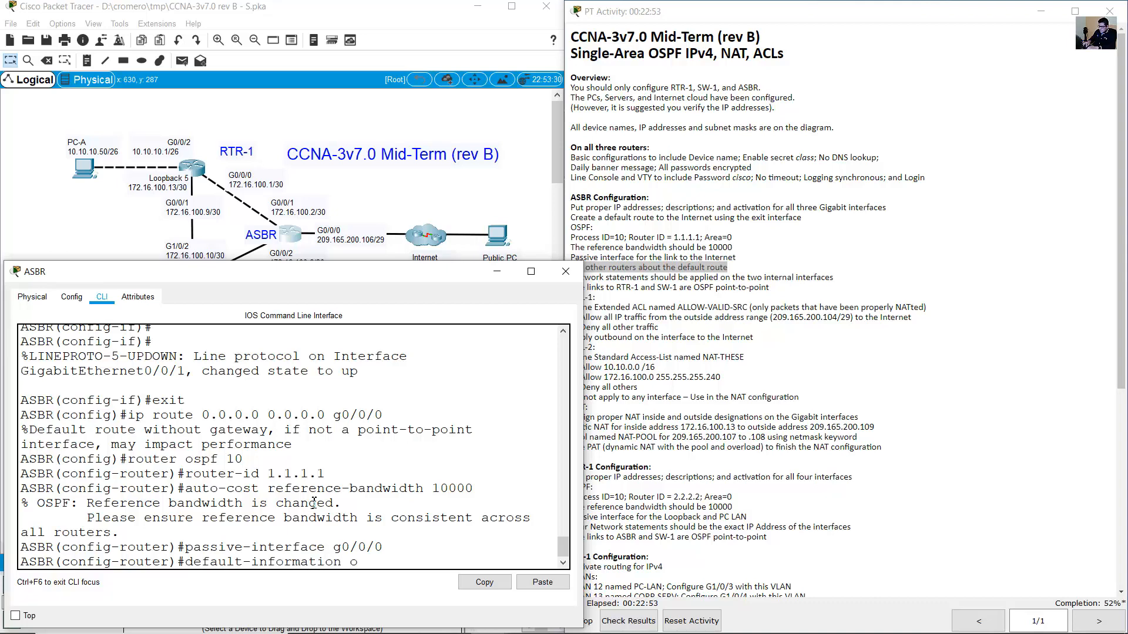
type("riginate")
key("Return")
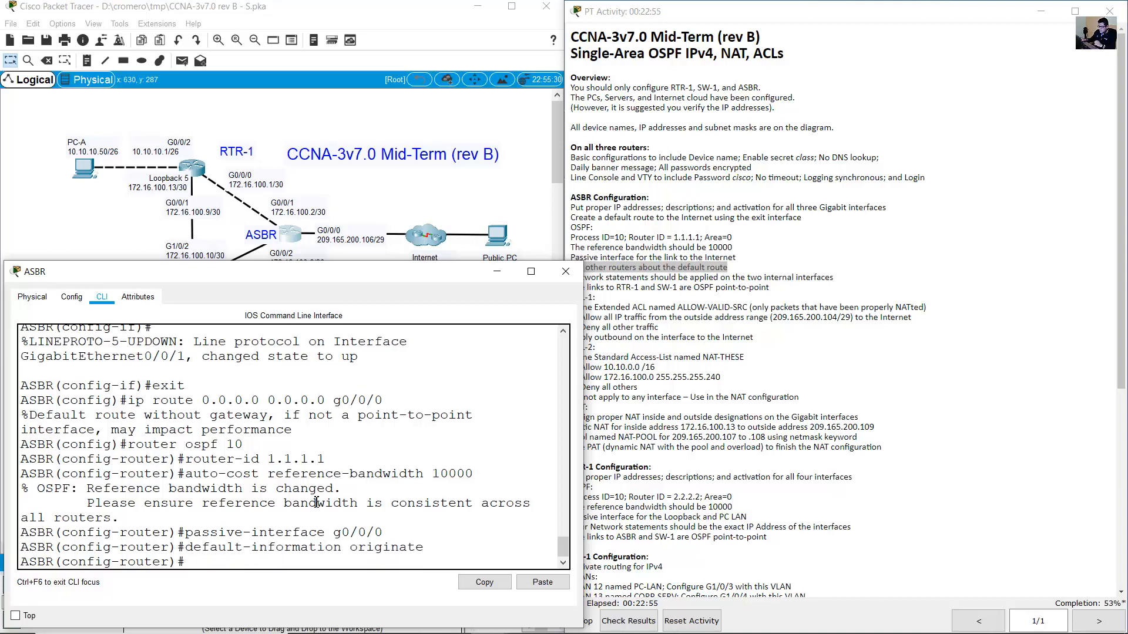
left_click(683, 351)
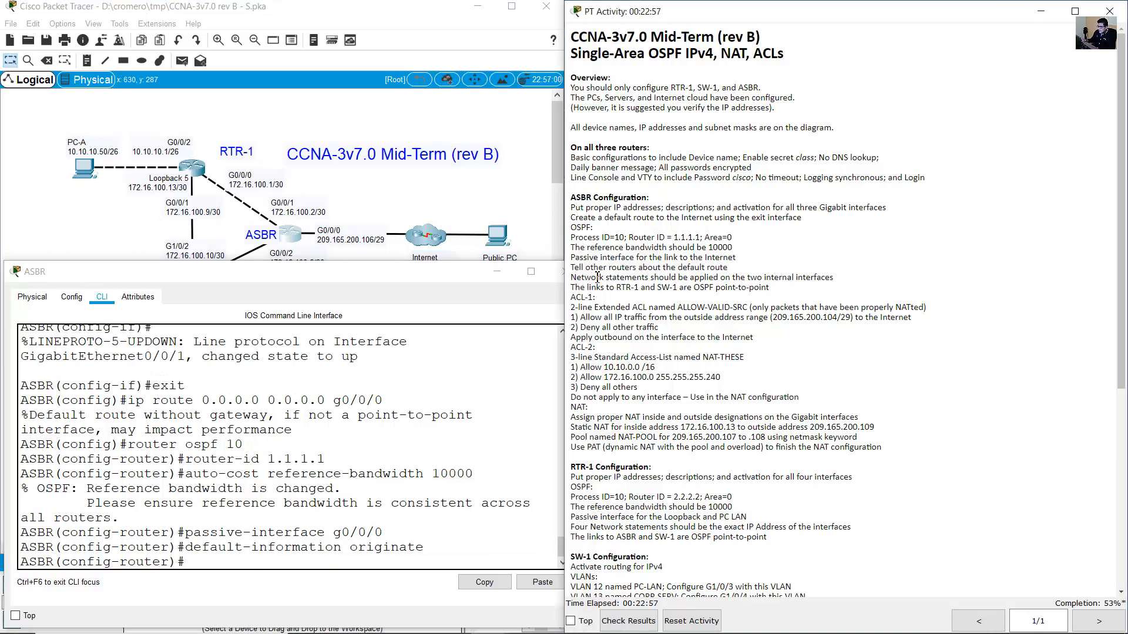
left_click_drag(570, 277, 842, 279)
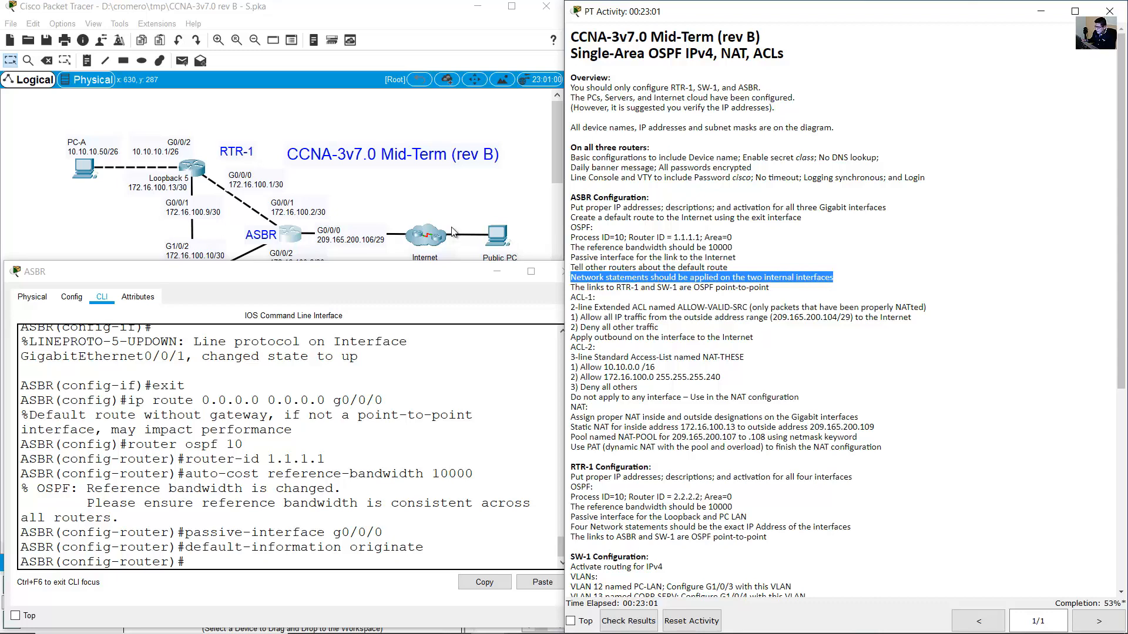
Run 'do show ip route connected' on the ASBR, identifying internal links 172.16.100.0/30 and 172.16.100.4/30.
left_click(347, 189)
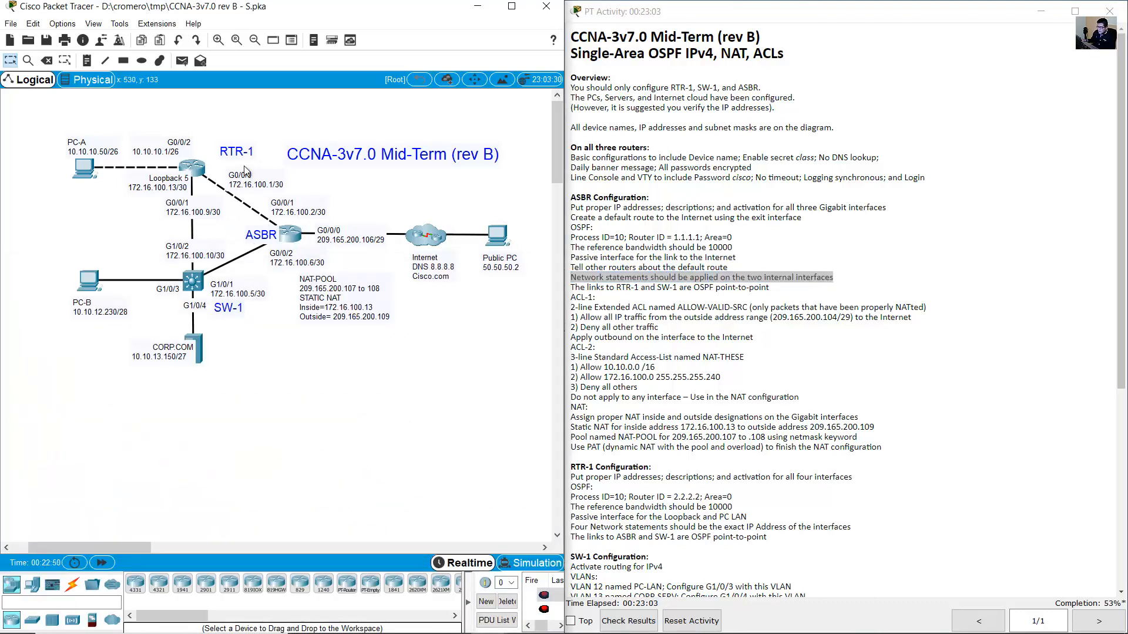
left_click_drag(272, 120, 234, 208)
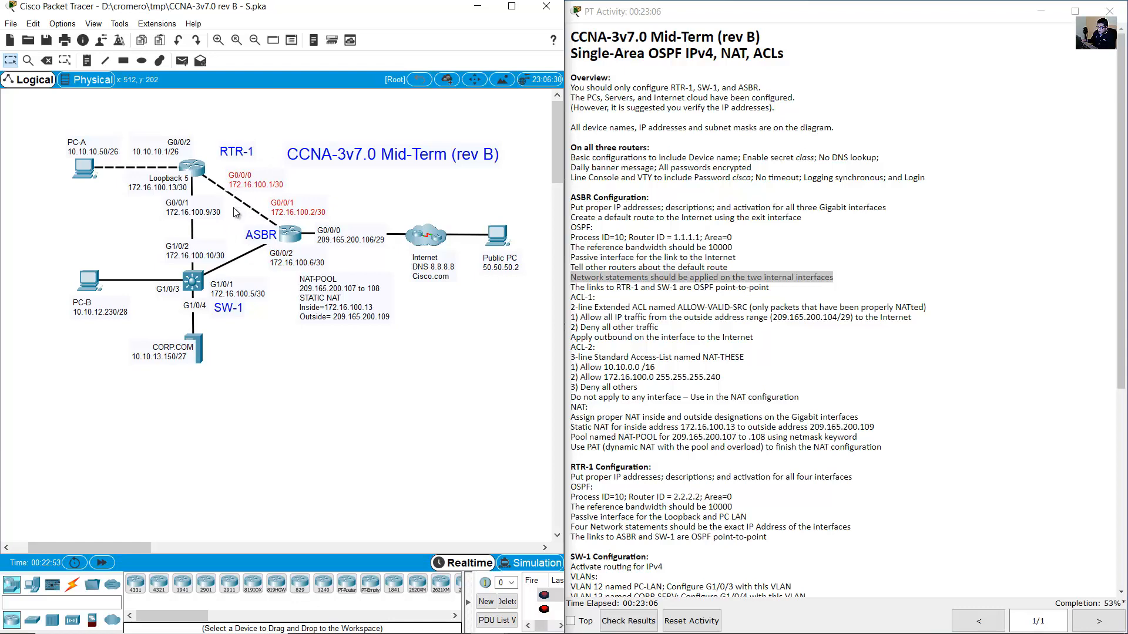
left_click(240, 255)
left_click_drag(240, 255, 288, 238)
left_click(287, 236)
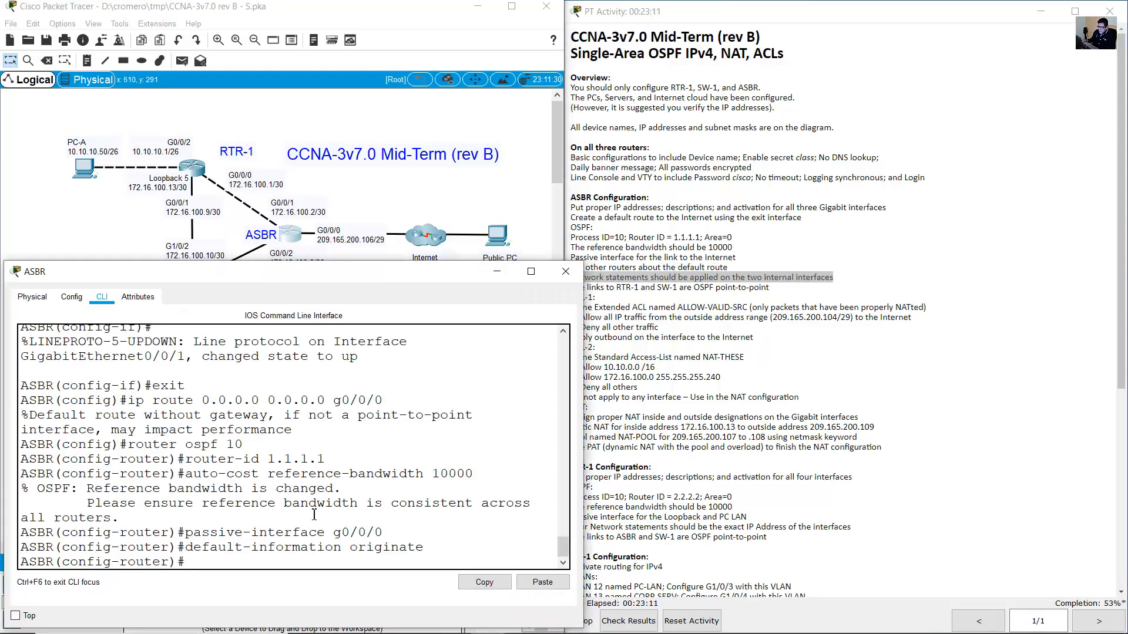
type("do s")
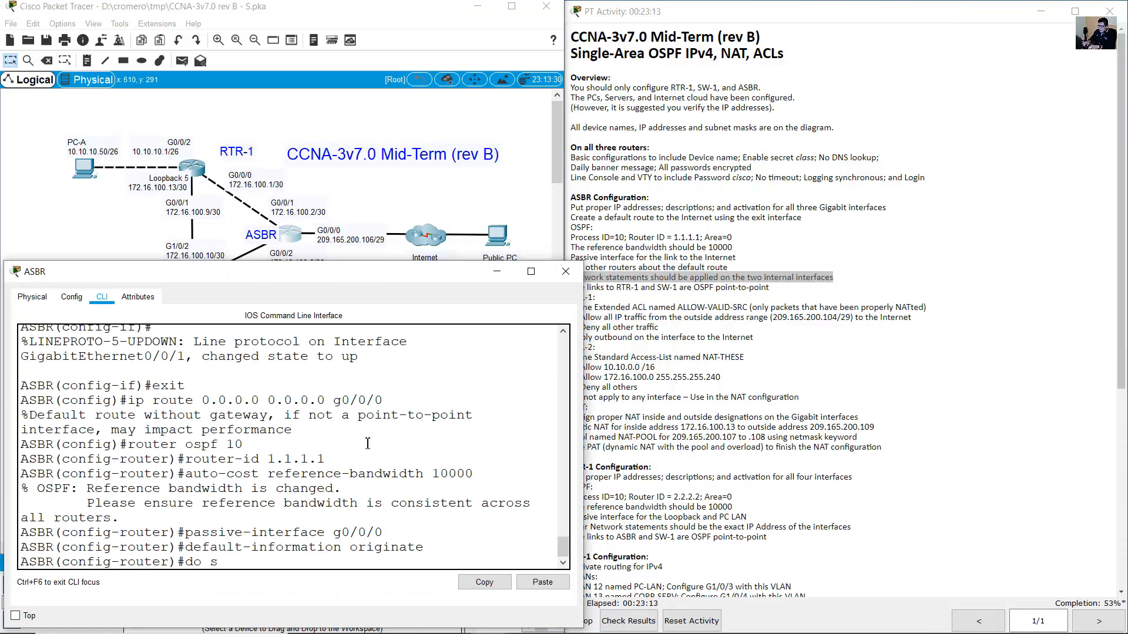
type("how ip route conne")
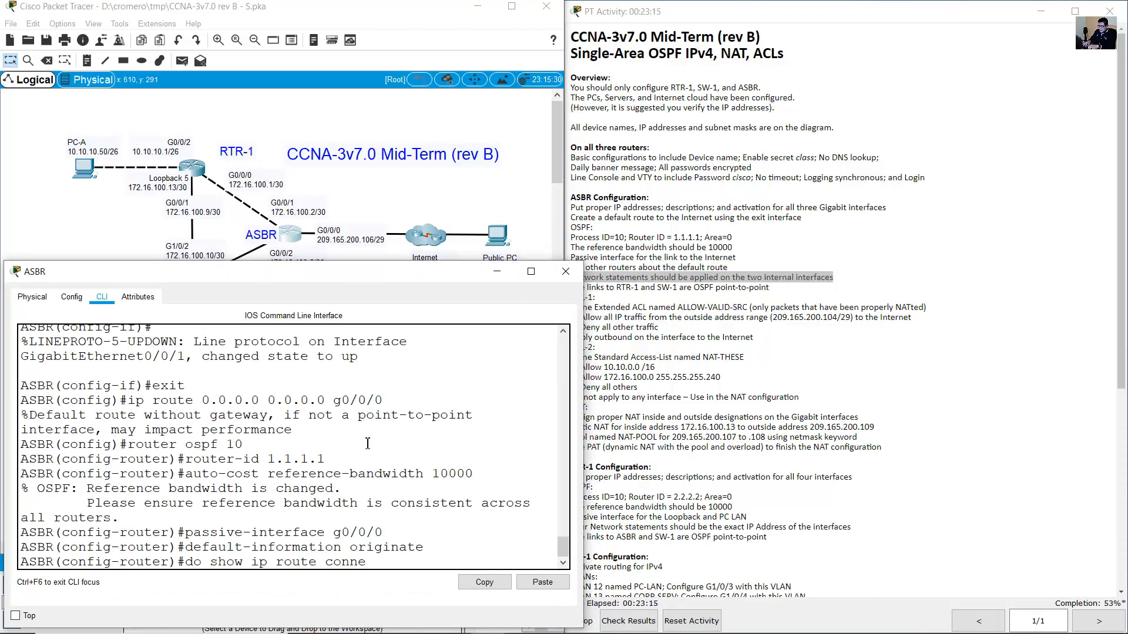
type("cted")
key("Return")
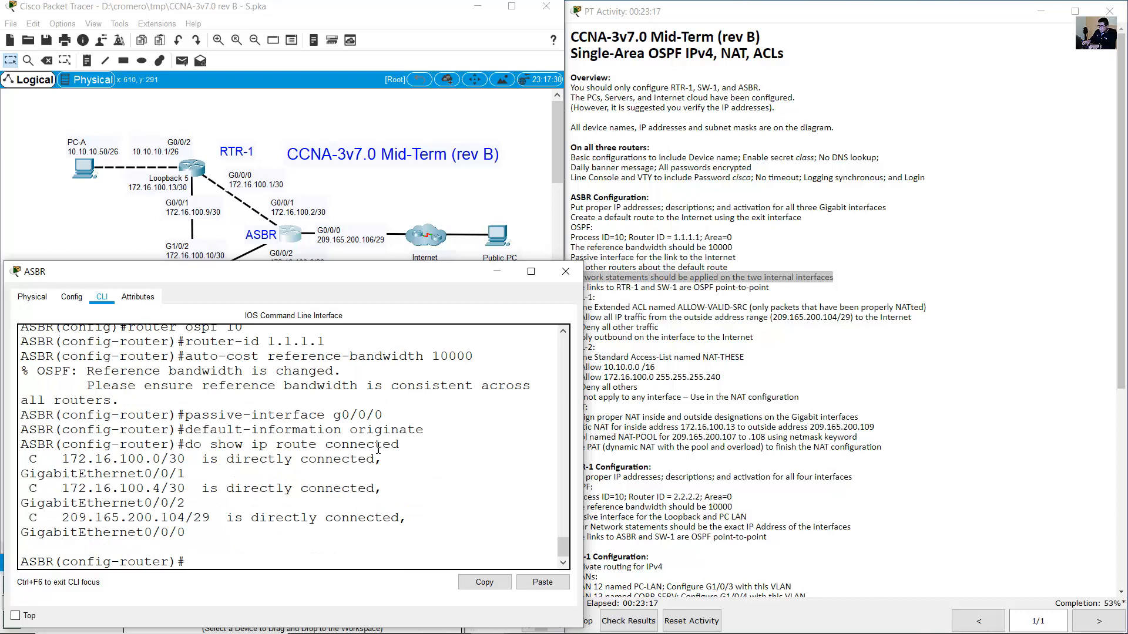
left_click_drag(587, 406, 685, 402)
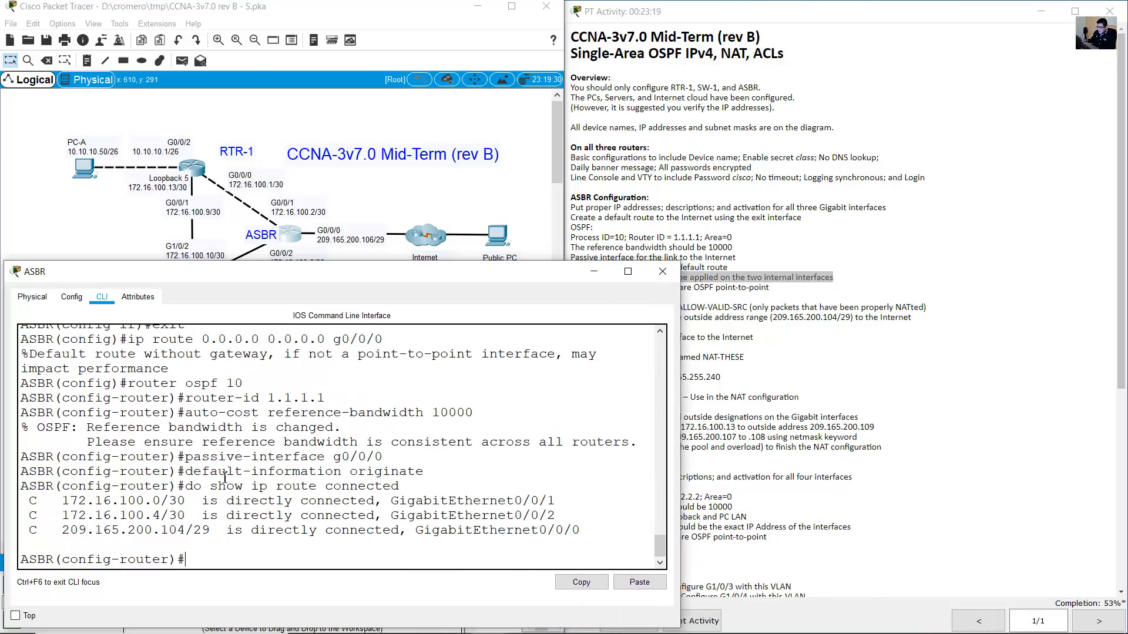
left_click_drag(30, 501, 34, 532)
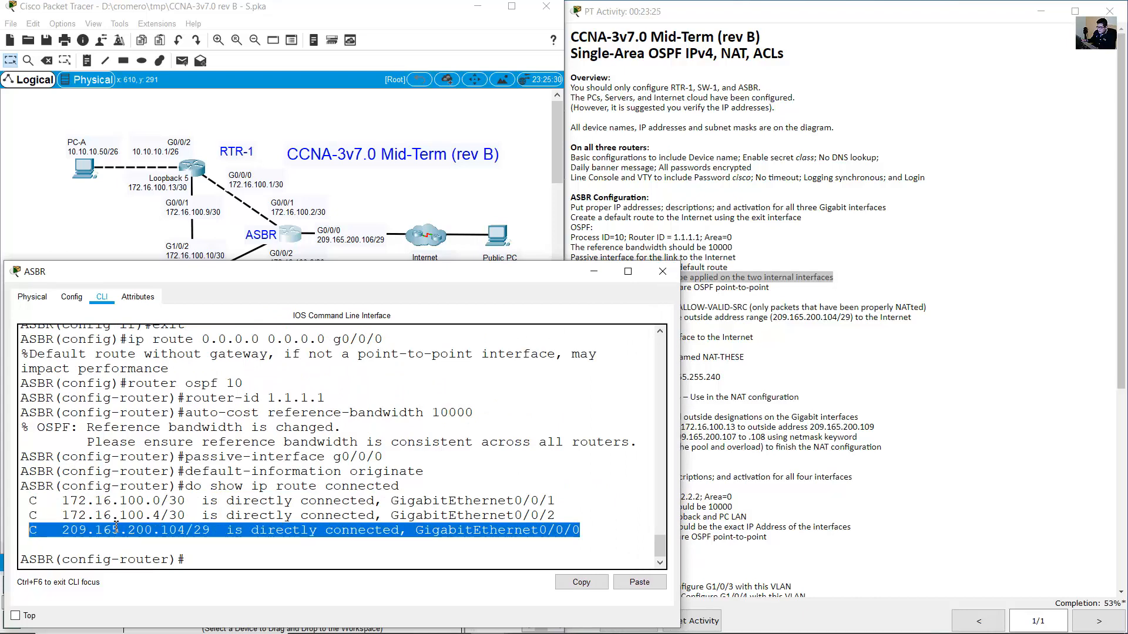
Under router ospf 10 on the ASBR, enter 'network 172.16.100.0 0.0.0.3 area 0'.
left_click_drag(31, 501, 578, 518)
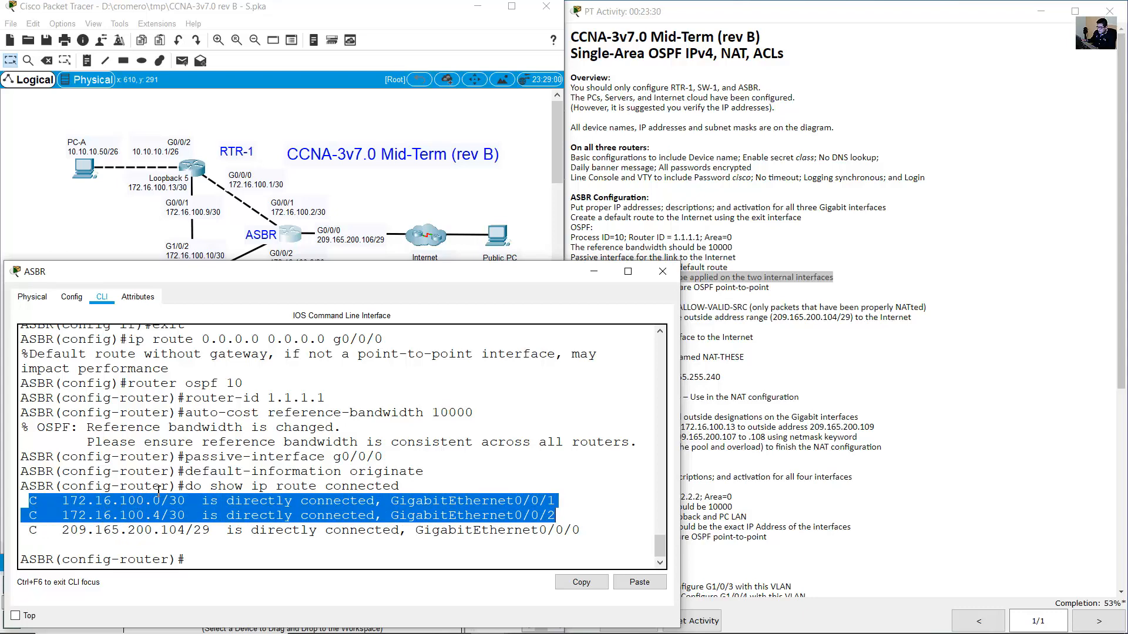
left_click(298, 545)
type("net")
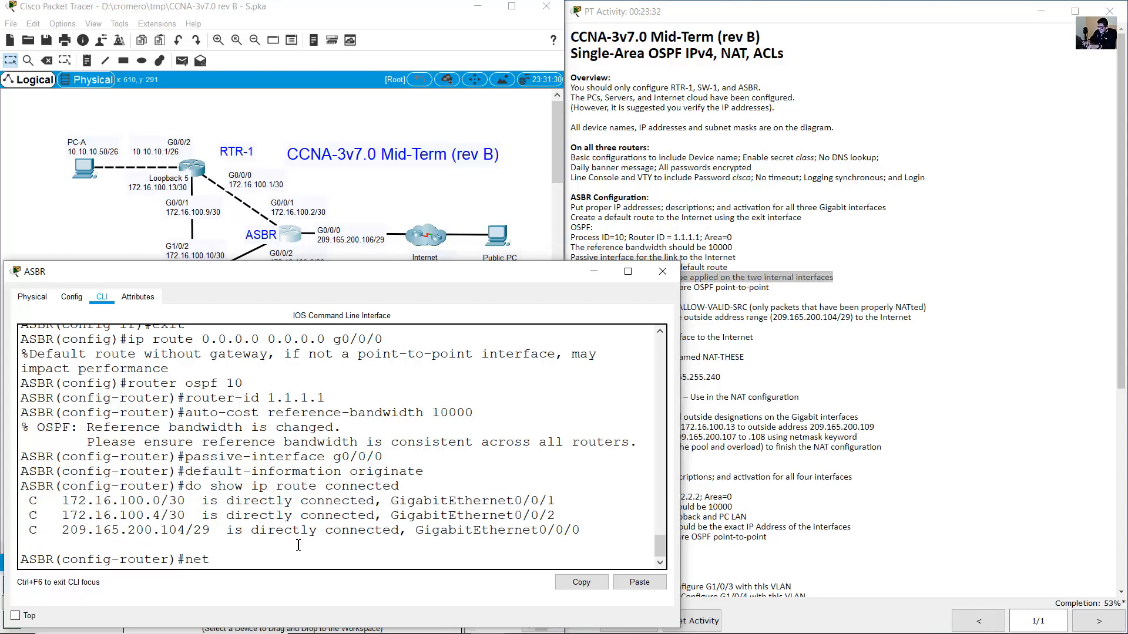
type("work 172.16.100.0 ")
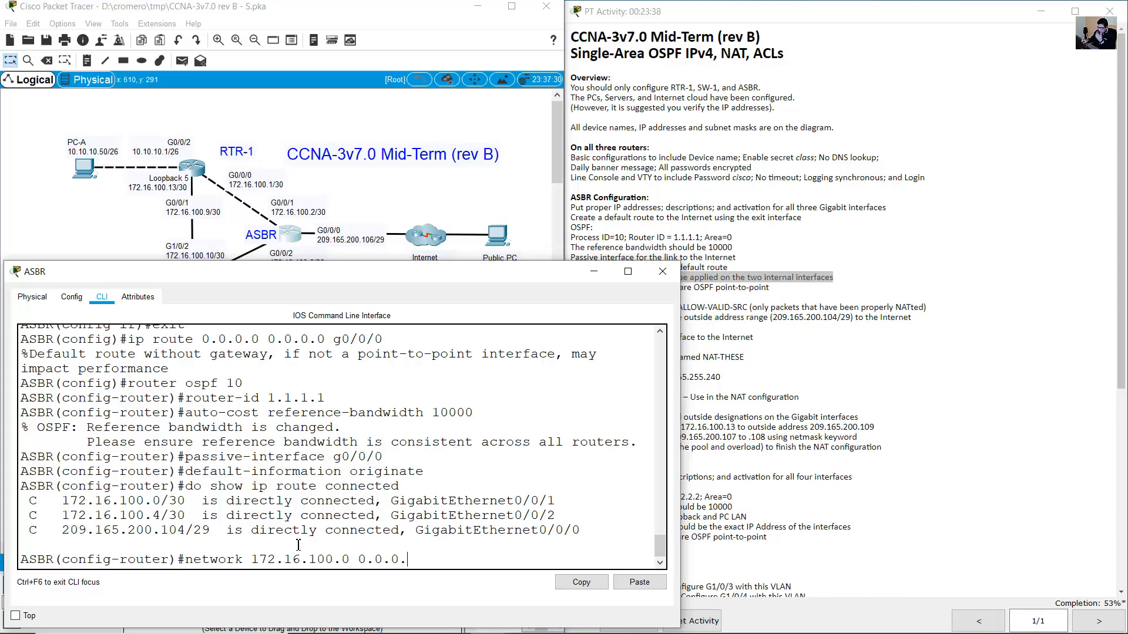
type("0.0.0.3 area 0")
left_click(708, 238)
left_click_drag(708, 238, 745, 243)
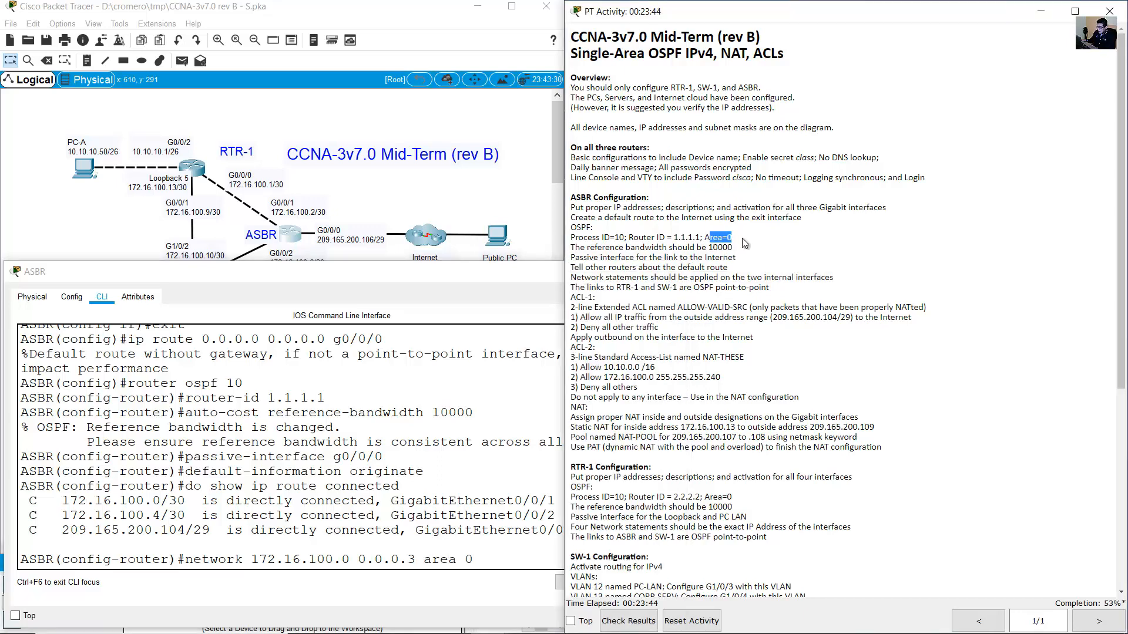
left_click(424, 533)
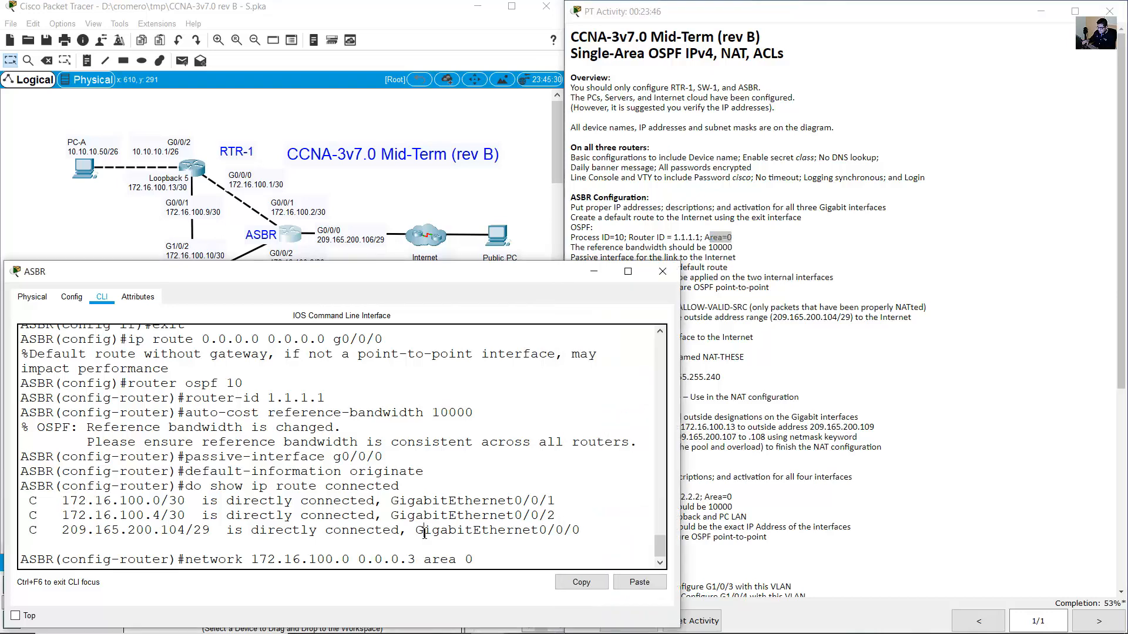
key("Return")
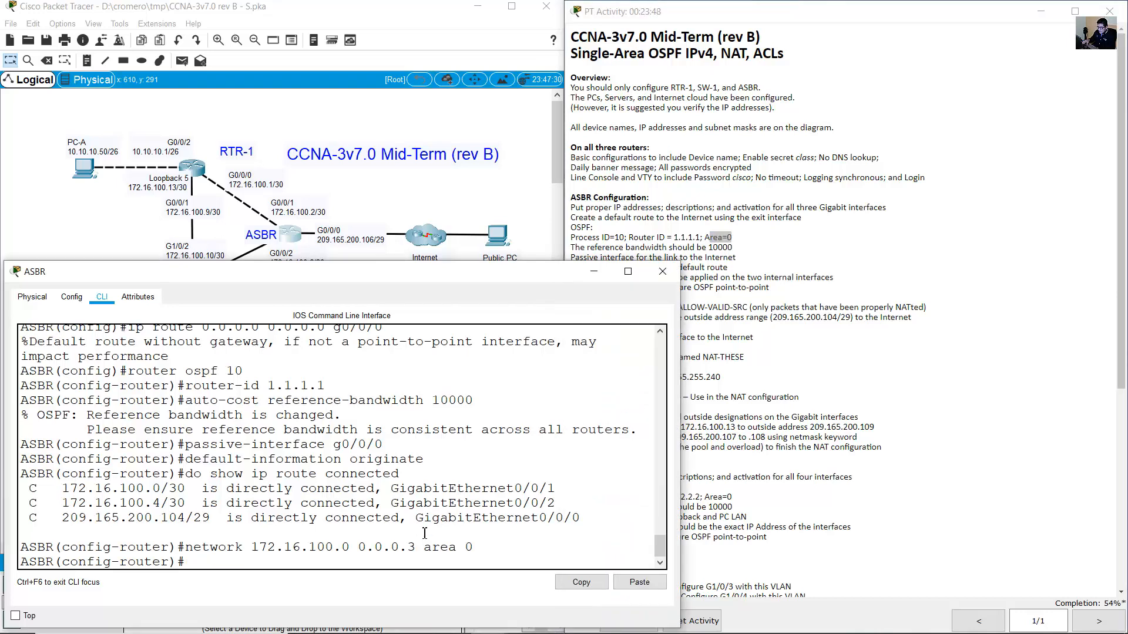
Add 'network 172.16.100.4 0.0.0.3 area 0' by editing the recalled network statement.
left_click_drag(75, 504, 259, 506)
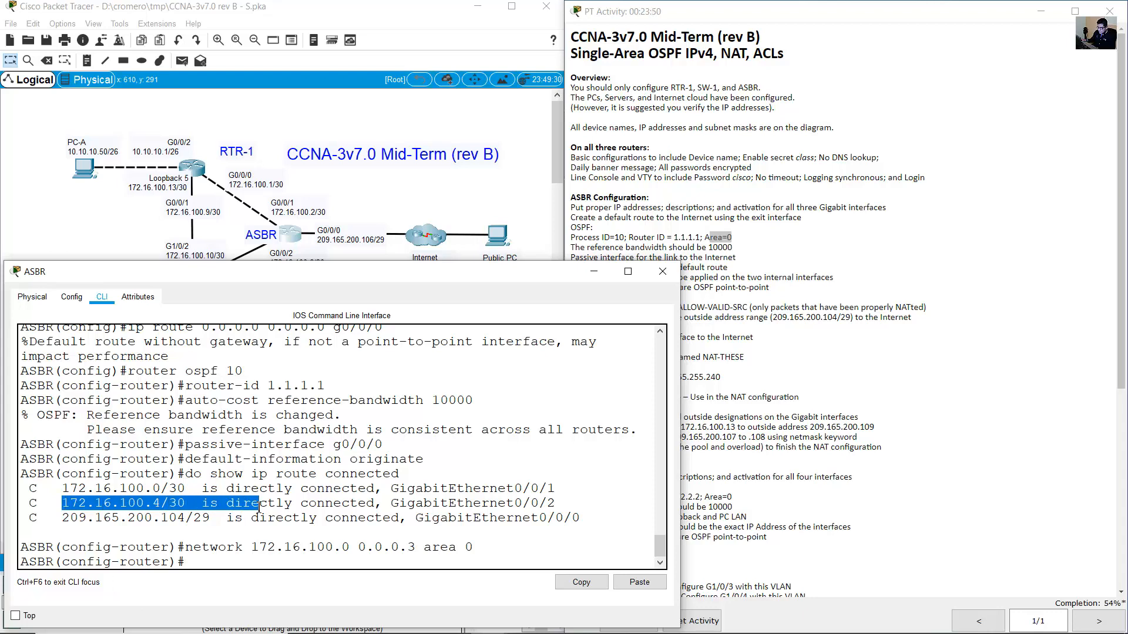
left_click(443, 488)
key("Up")
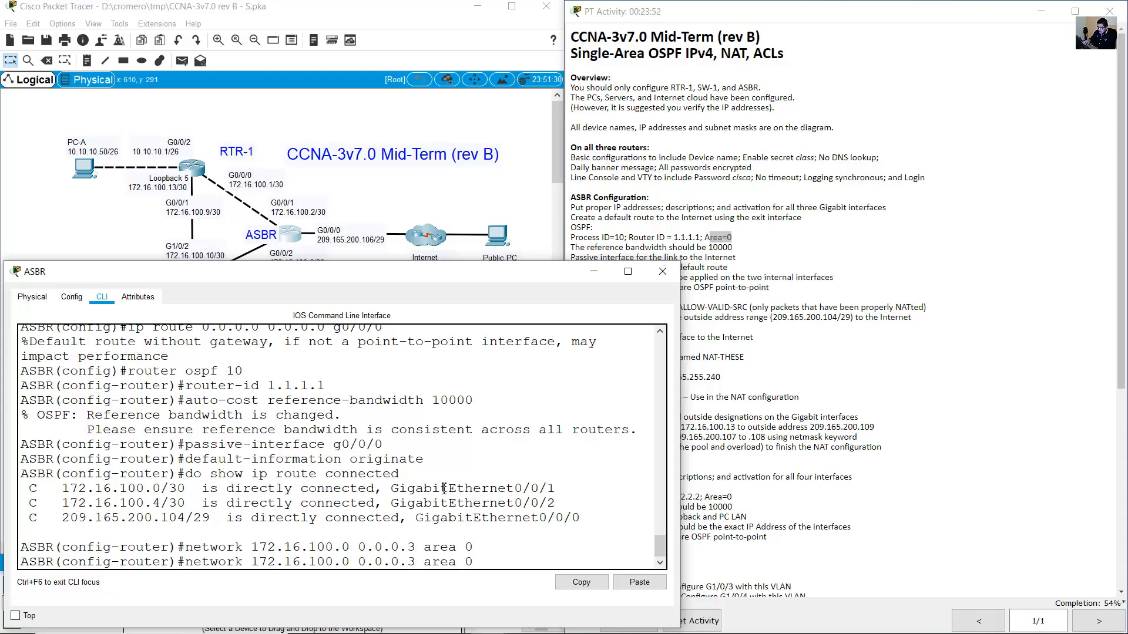
key("BackSpace")
type("4")
key("End")
key("Return")
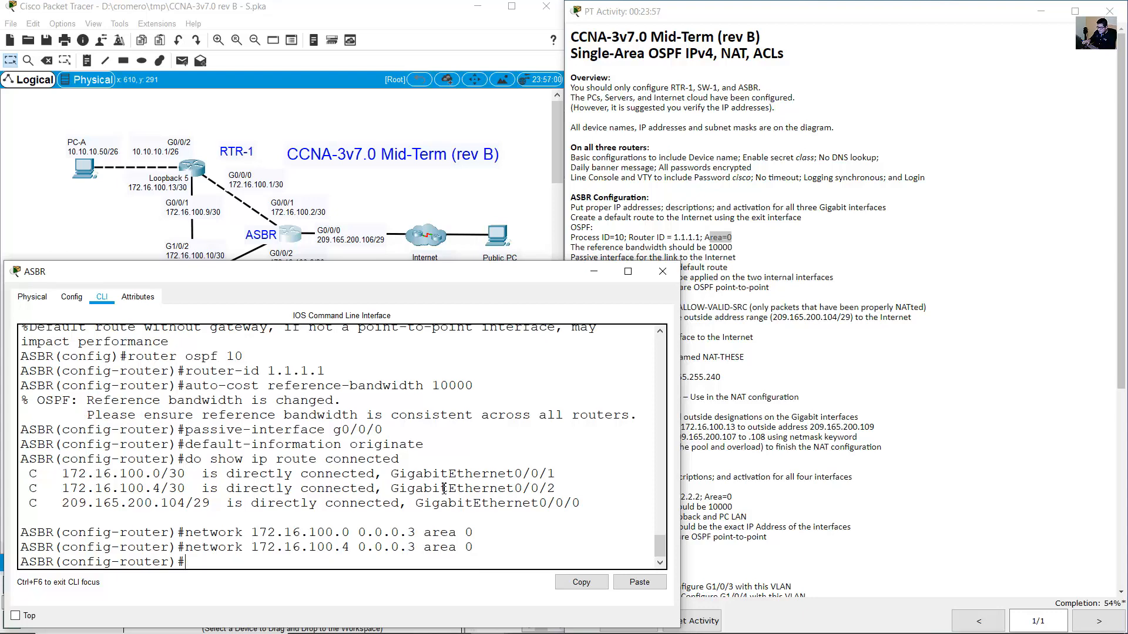
left_click(856, 327)
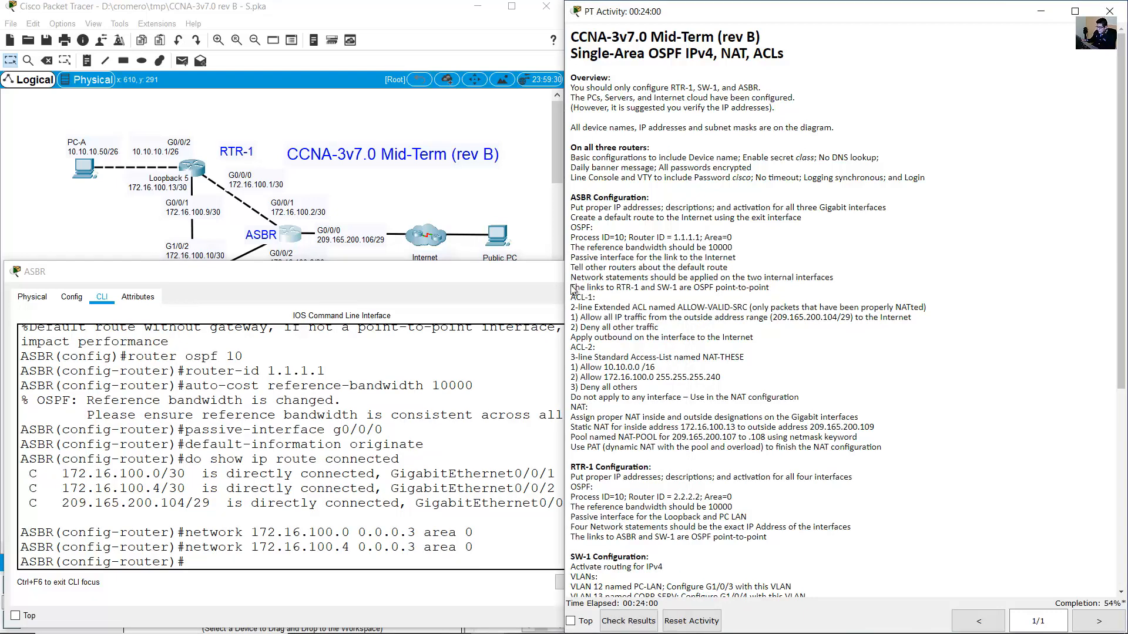
left_click_drag(575, 288, 802, 294)
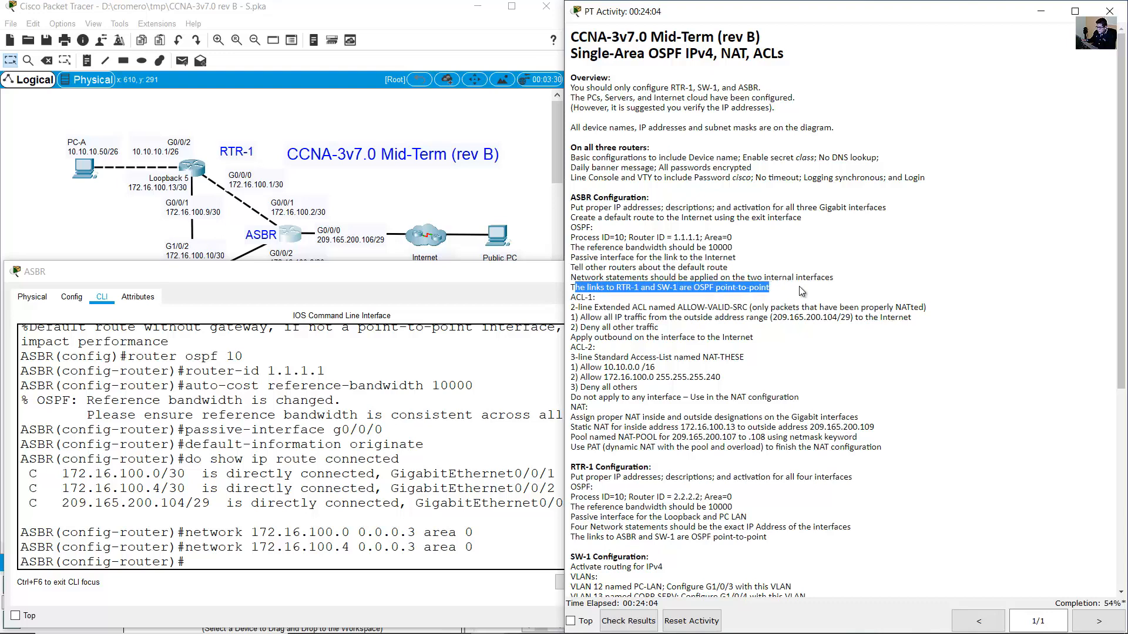
left_click(250, 495)
Set the ASBR's G0/0/1 link to RTR-1 as OSPF network type point-to-point.
type("exit")
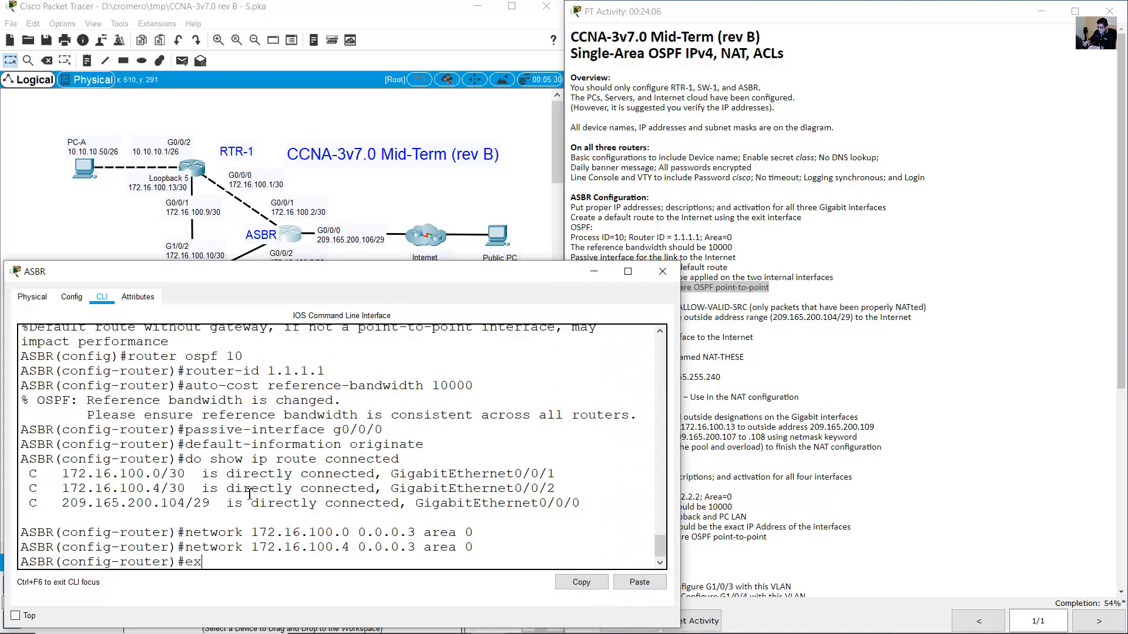
key("Return")
left_click_drag(77, 547, 22, 559)
left_click(155, 553)
left_click(369, 175)
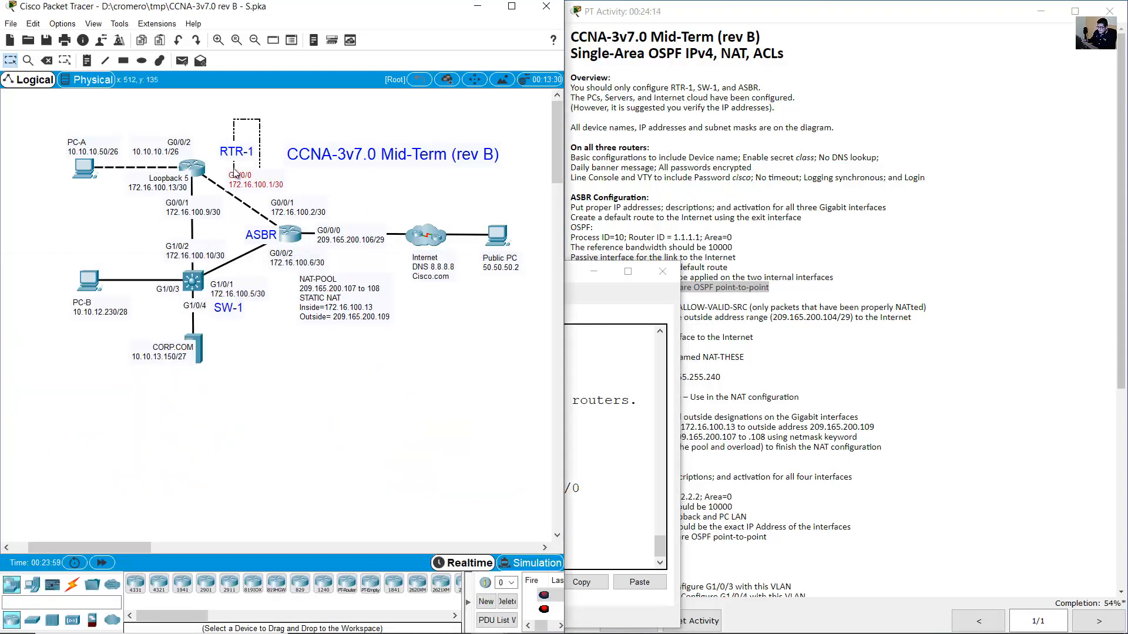
double_click(288, 205)
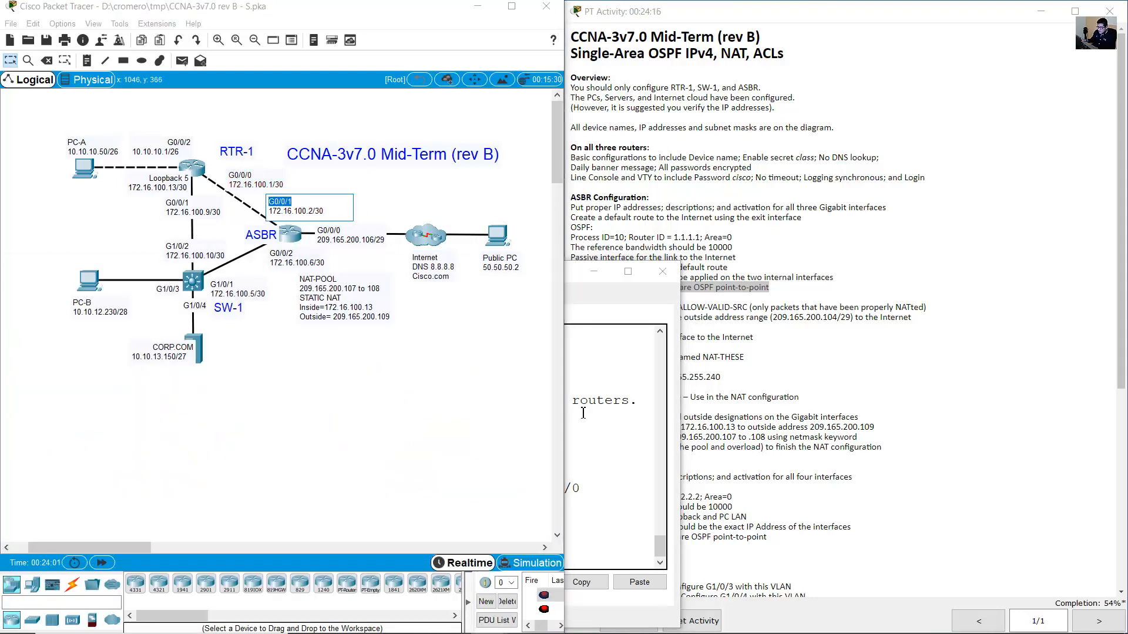
left_click(583, 413)
type("int g0/0/1")
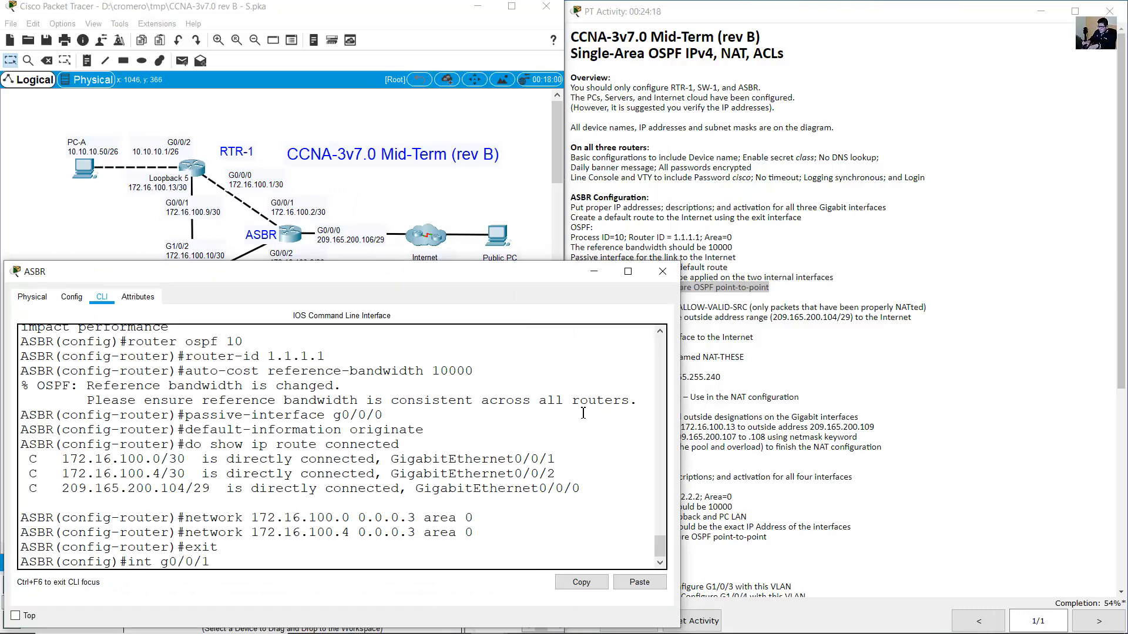
key("Return")
type("ip osp")
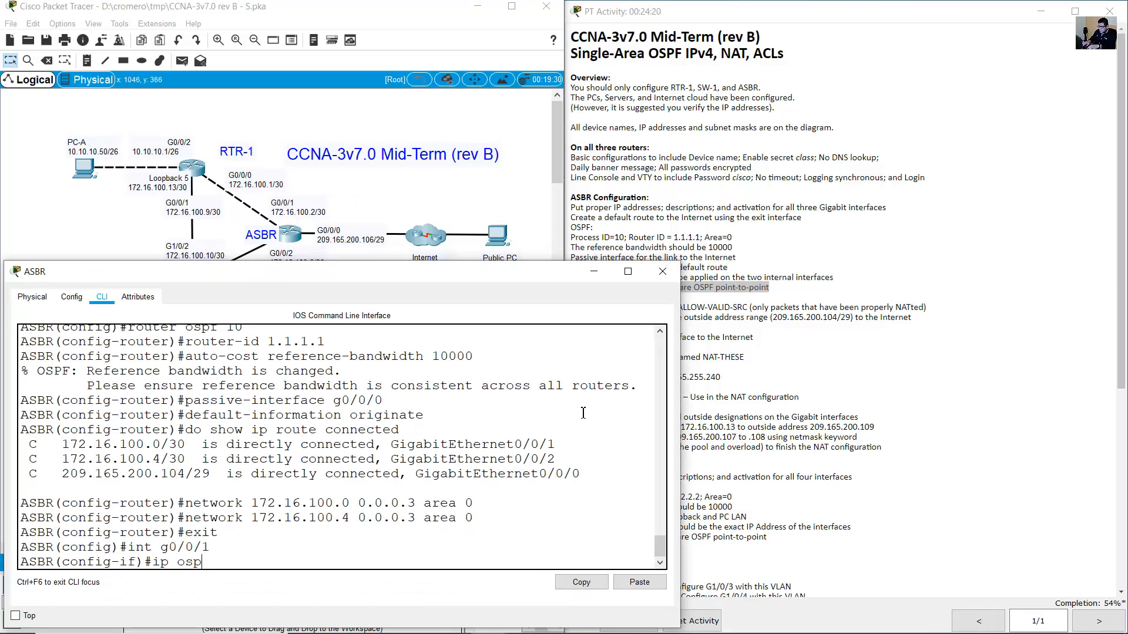
type("f network point-to-po")
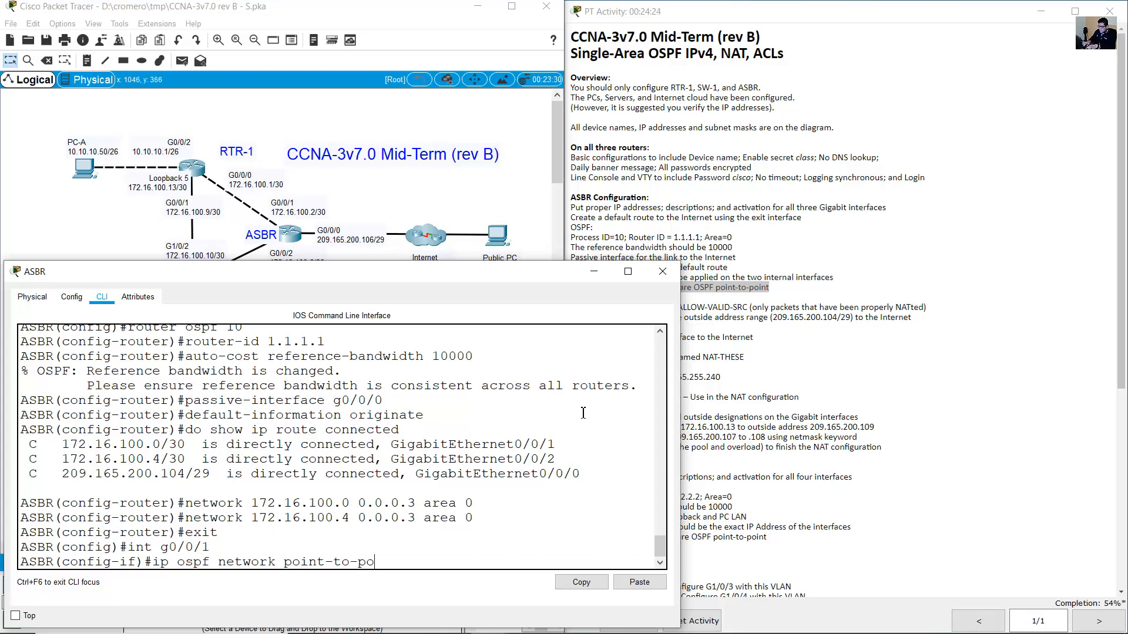
type("int")
key("Return")
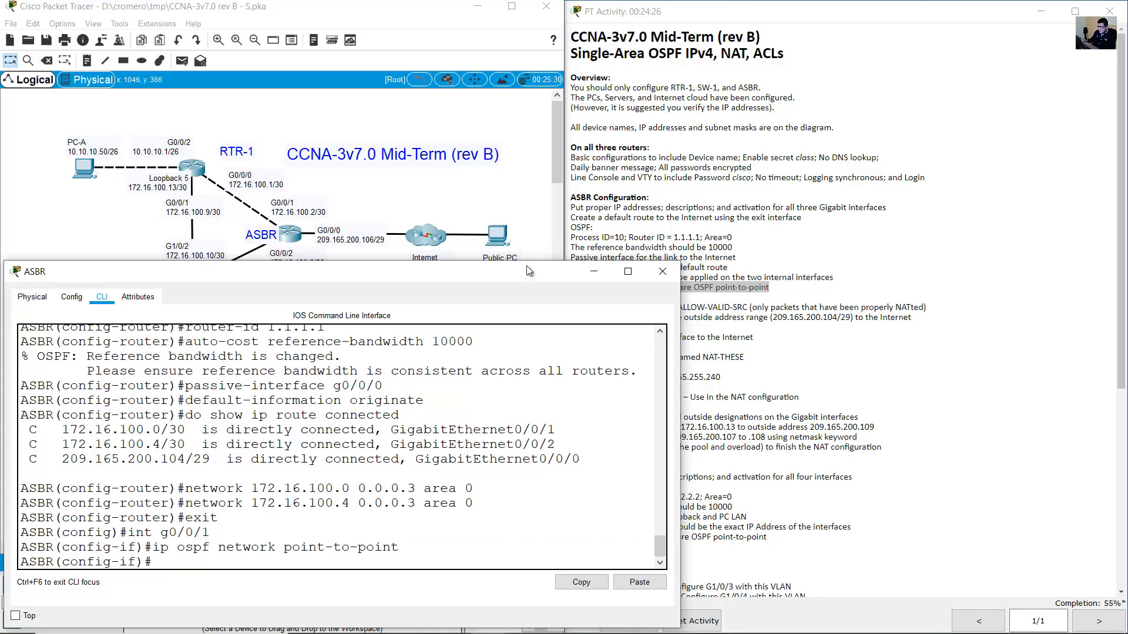
Set G0/0/2, the link to SW-1, to OSPF point-to-point, then exit and minimize the ASBR window.
left_click(448, 192)
left_click(299, 257)
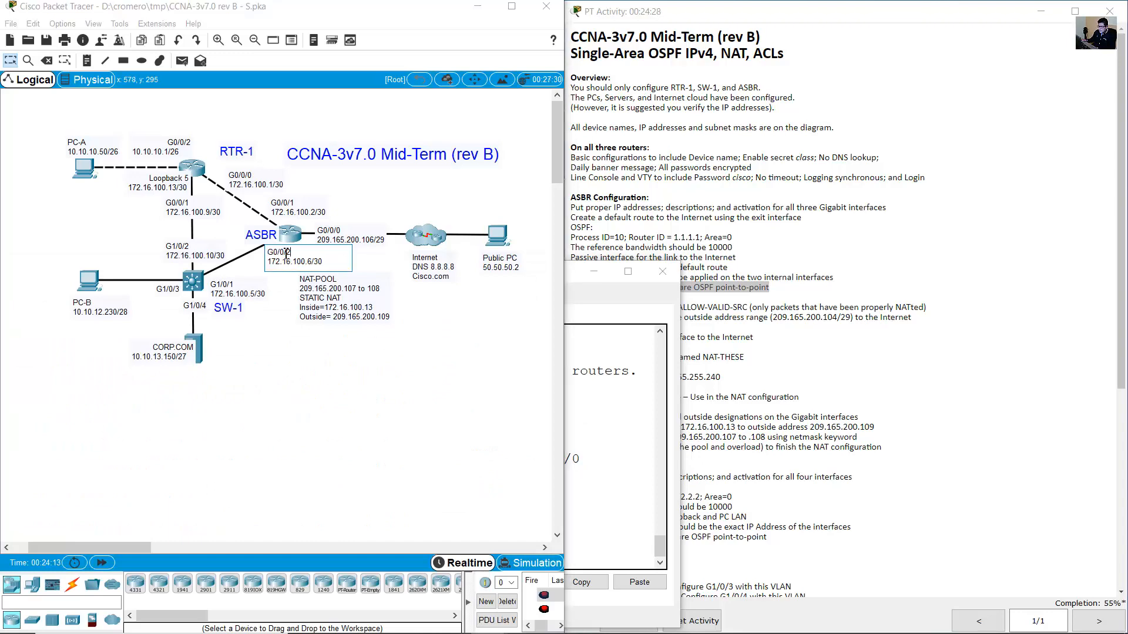
left_click(611, 435)
key("Up")
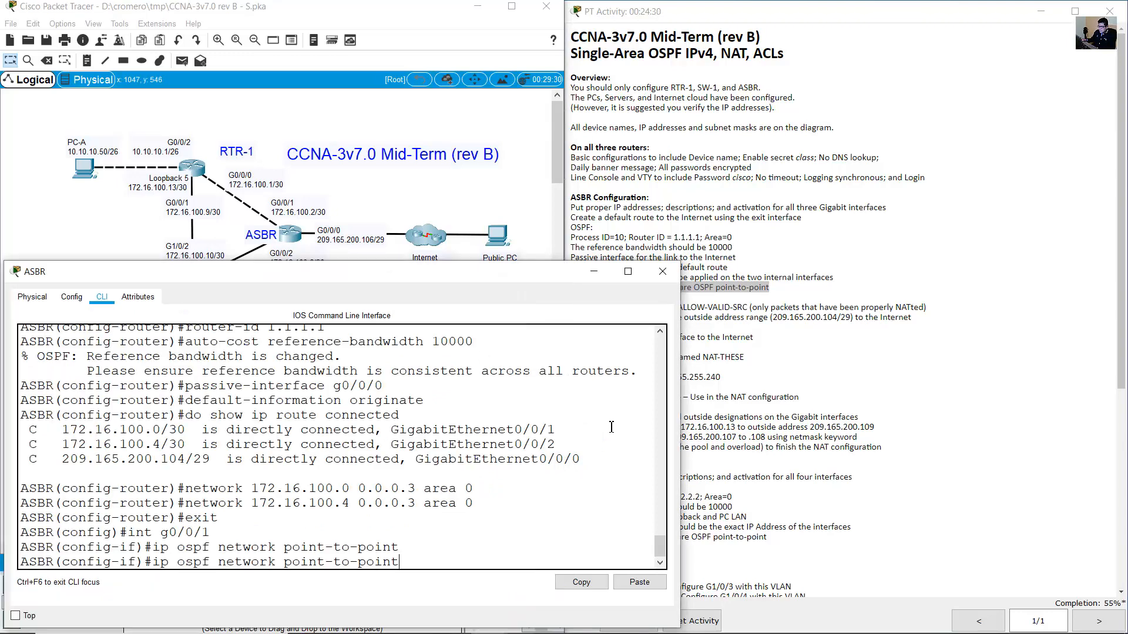
key("Down")
type("int g0/0/2")
key("Return")
key("Up")
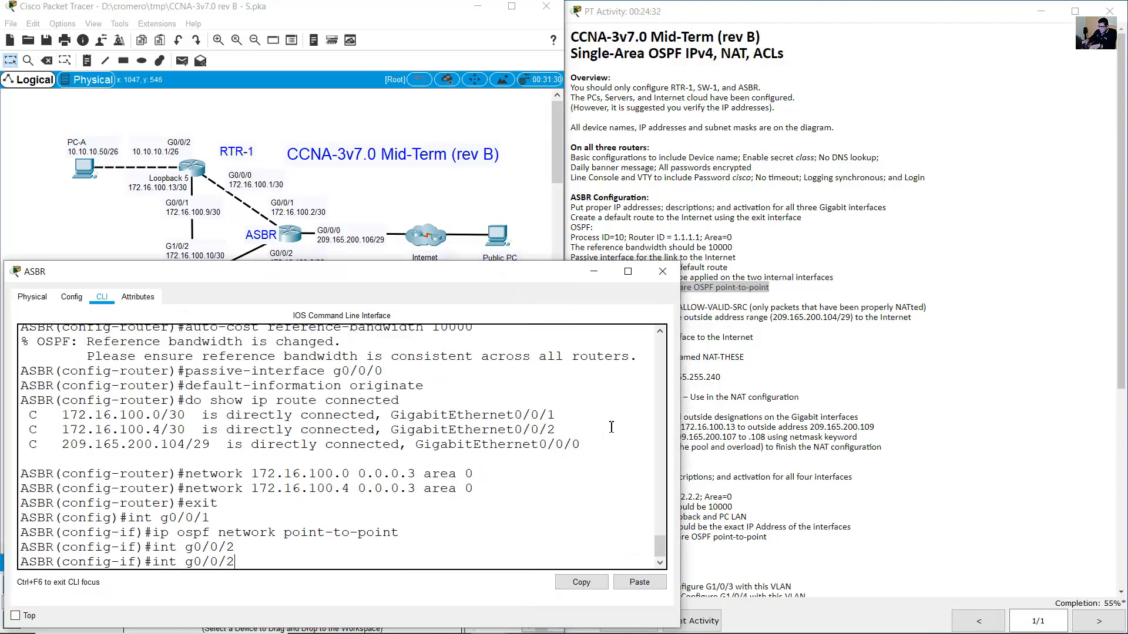
key("Up")
key("Return")
type("exit")
key("Return")
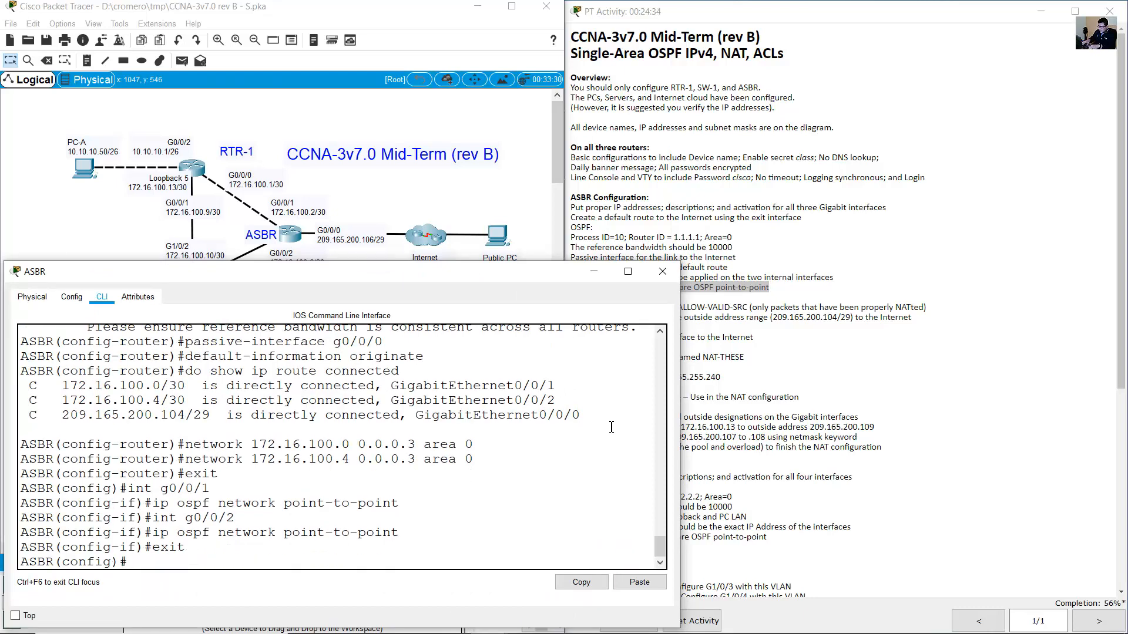
left_click(583, 269)
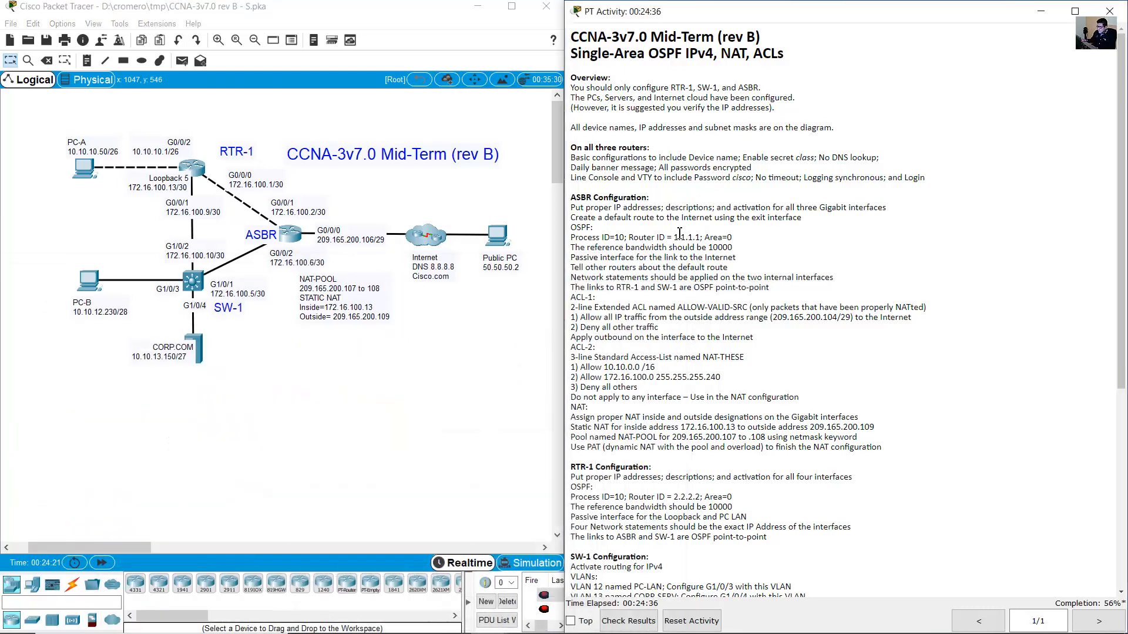
left_click_drag(571, 298, 864, 464)
left_click(575, 297)
left_click_drag(576, 298, 915, 441)
left_click(830, 394)
scroll(792, 385, "down", 8)
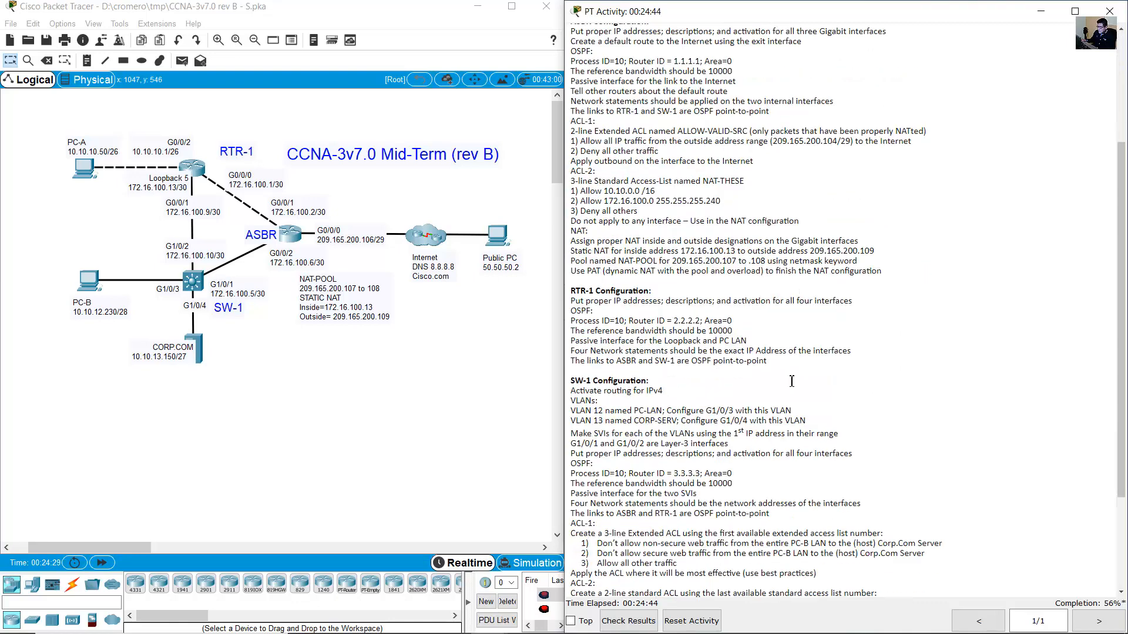
left_click_drag(572, 186, 646, 195)
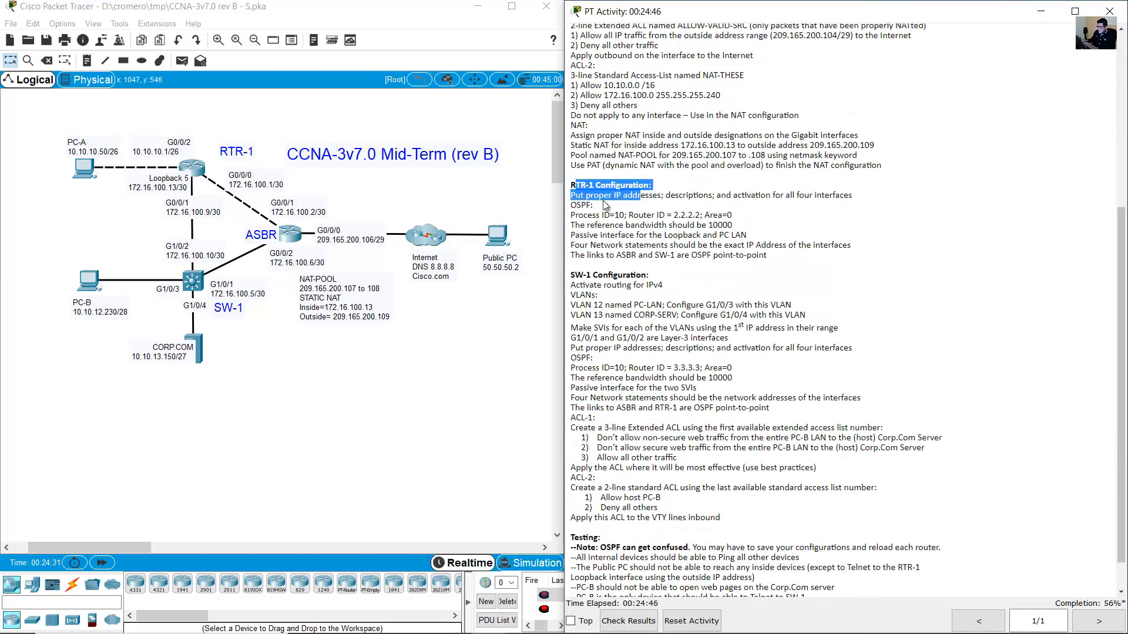
left_click(599, 209)
left_click_drag(572, 207, 760, 257)
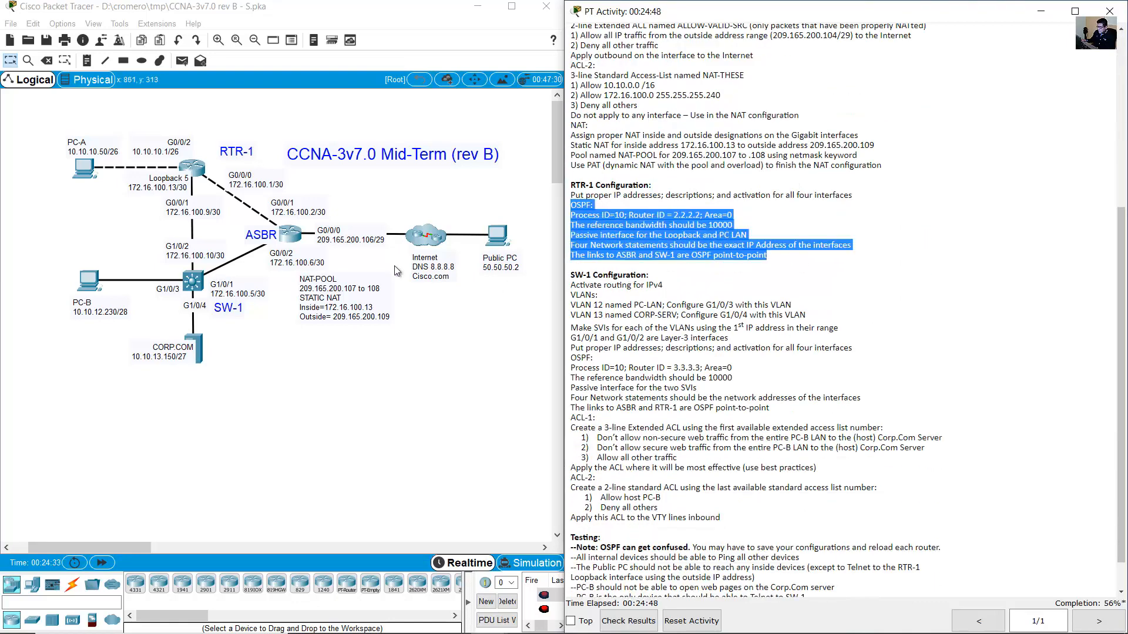
left_click(222, 143)
Start OSPF process 10 on RTR-1 and set its router ID to 2.2.2.2.
left_click(198, 164)
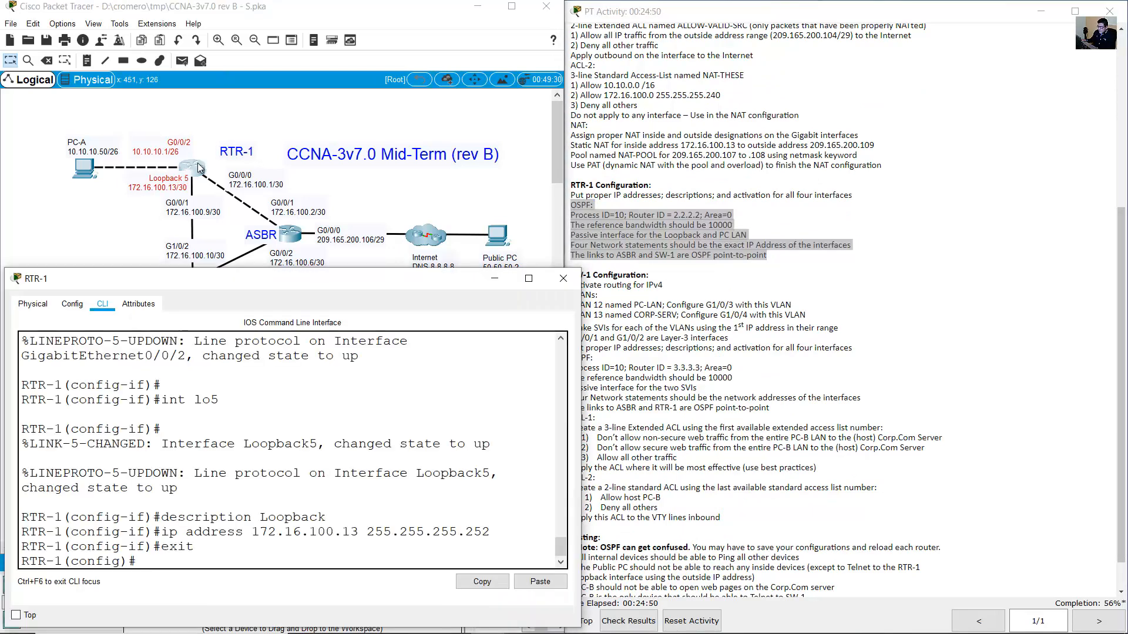
left_click(804, 298)
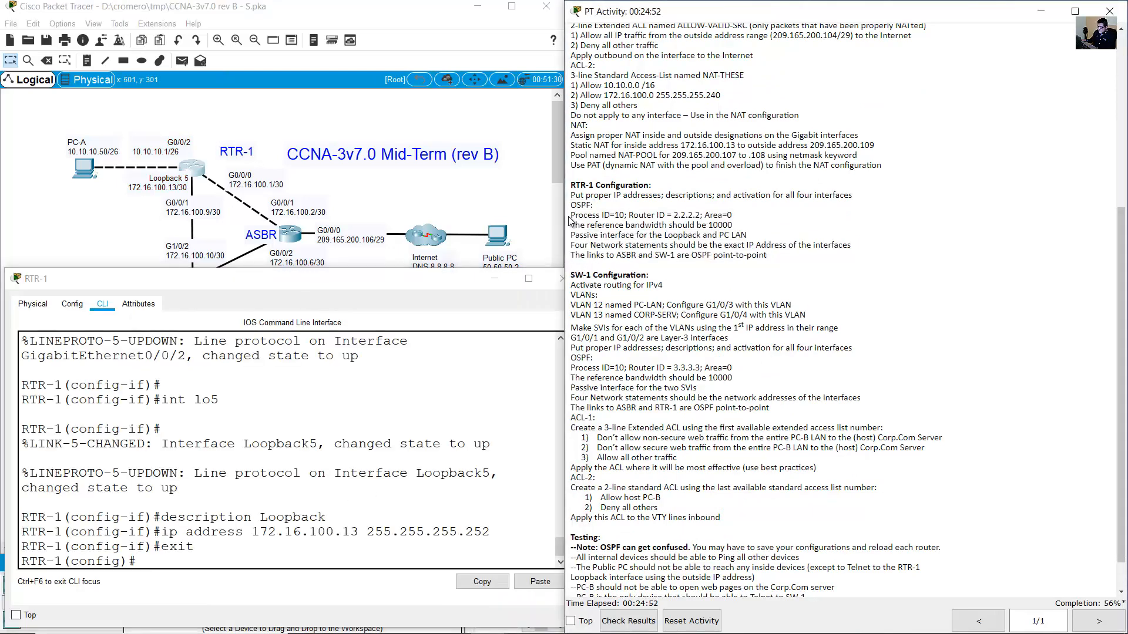
left_click_drag(571, 215, 624, 216)
left_click(508, 299)
type("ro")
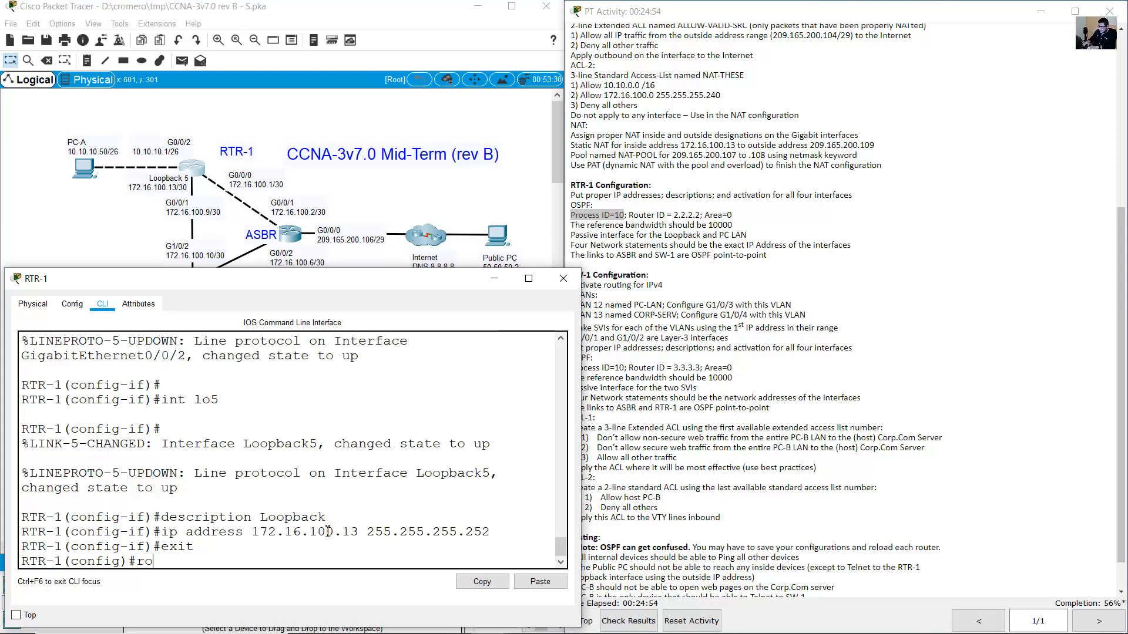
type("uter ospf 10")
key("Return")
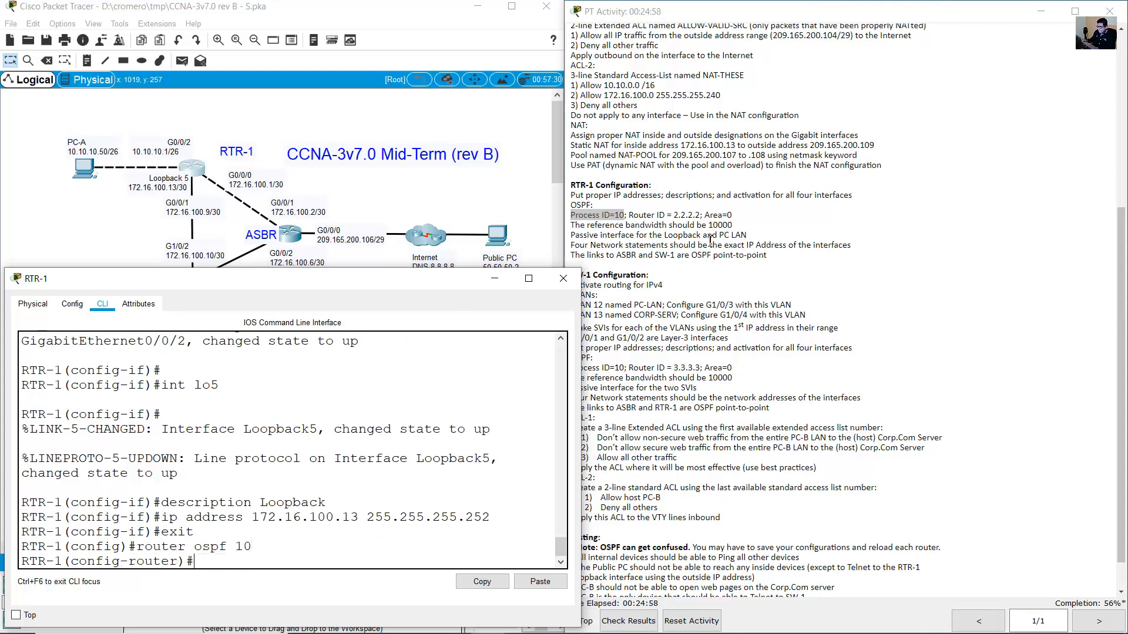
left_click_drag(629, 215, 703, 215)
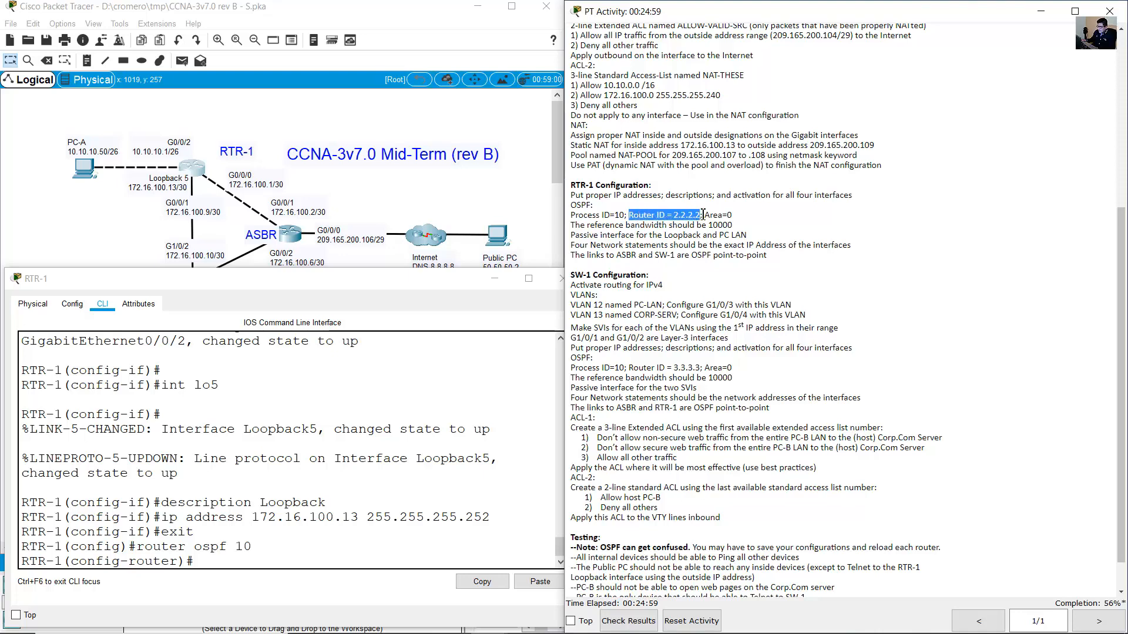
left_click(380, 438)
type("router-if ")
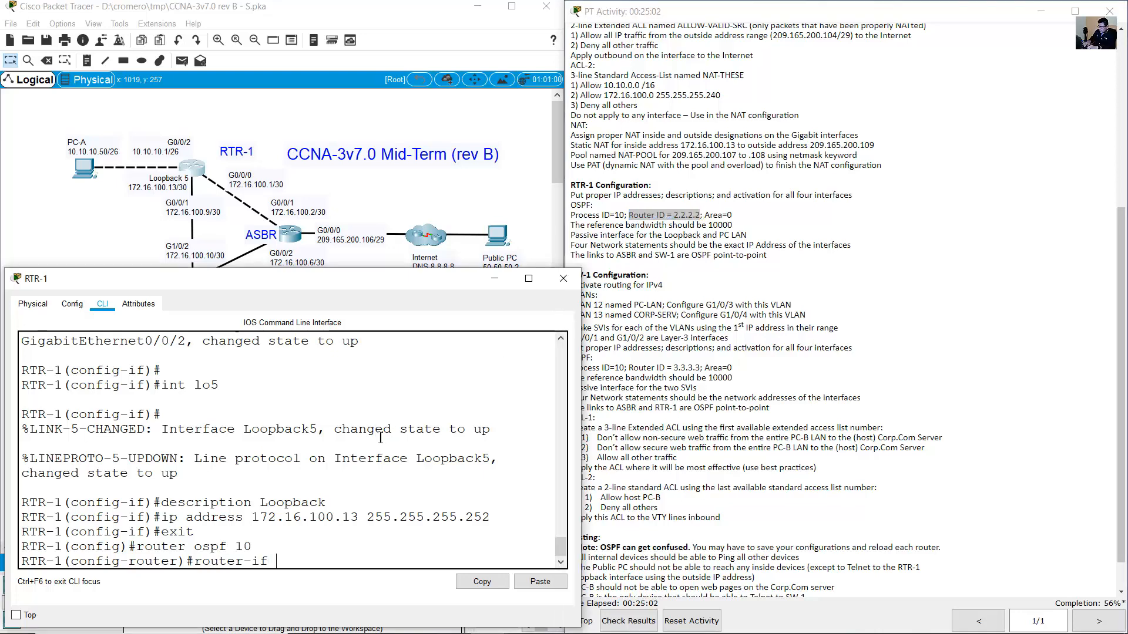
key("BackSpace")
key("BackSpace")
type("d 2.2.2.2")
key("Return")
Set RTR-1's OSPF reference bandwidth to 10000 with 'auto-cost reference-bandwidth 10000'.
left_click(746, 216)
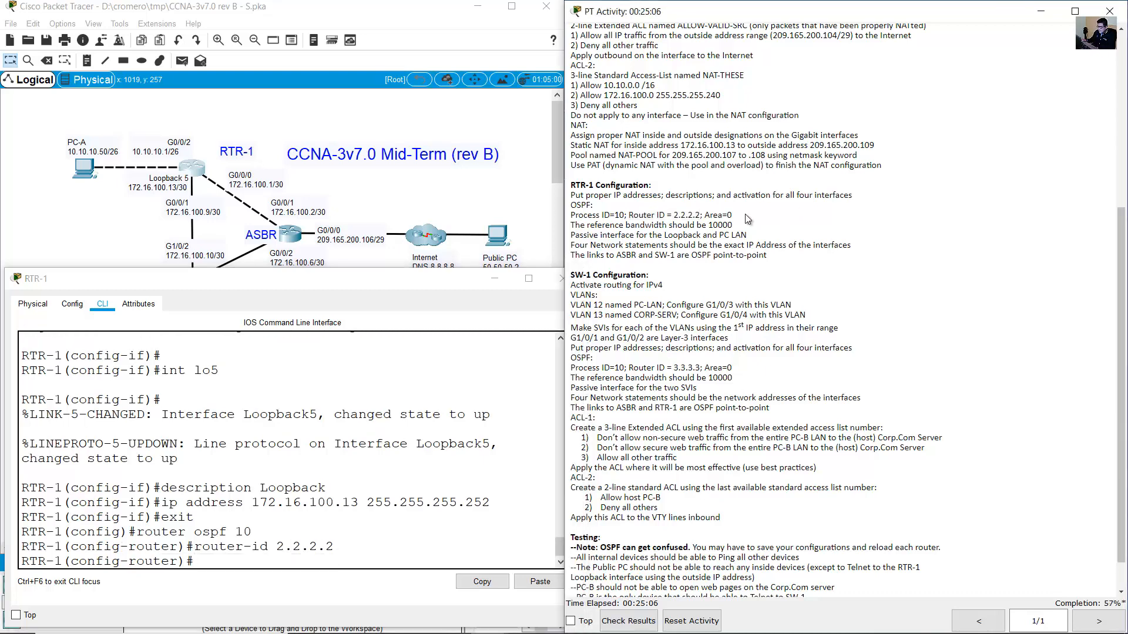
left_click_drag(709, 216, 737, 213)
left_click_drag(571, 225, 741, 229)
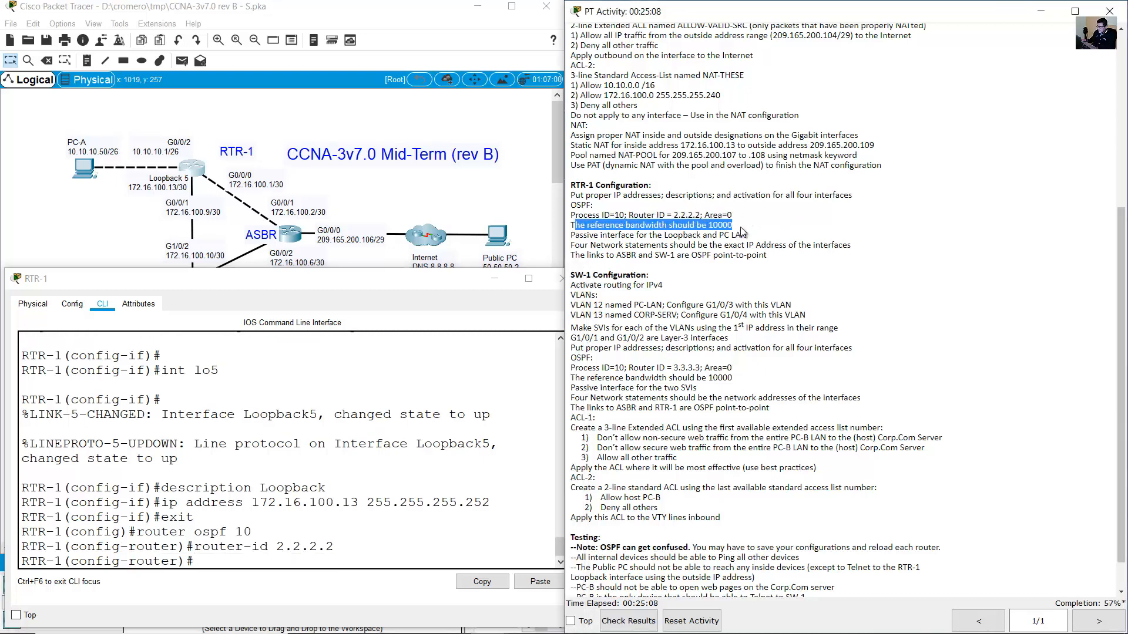
left_click(328, 562)
type("auto")
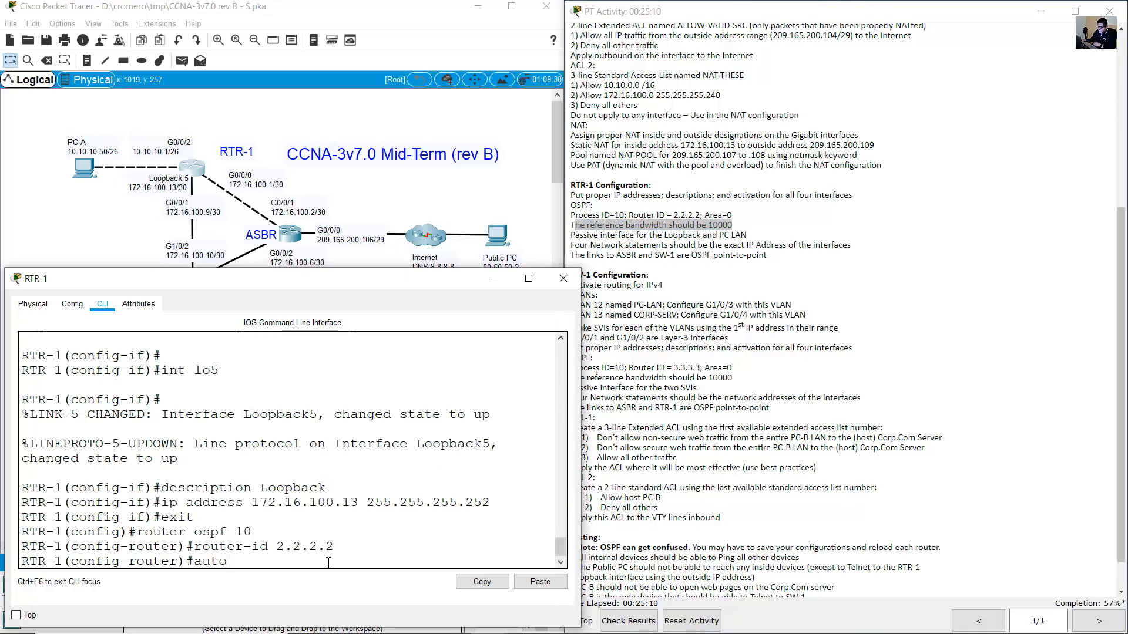
type("-cost reference-")
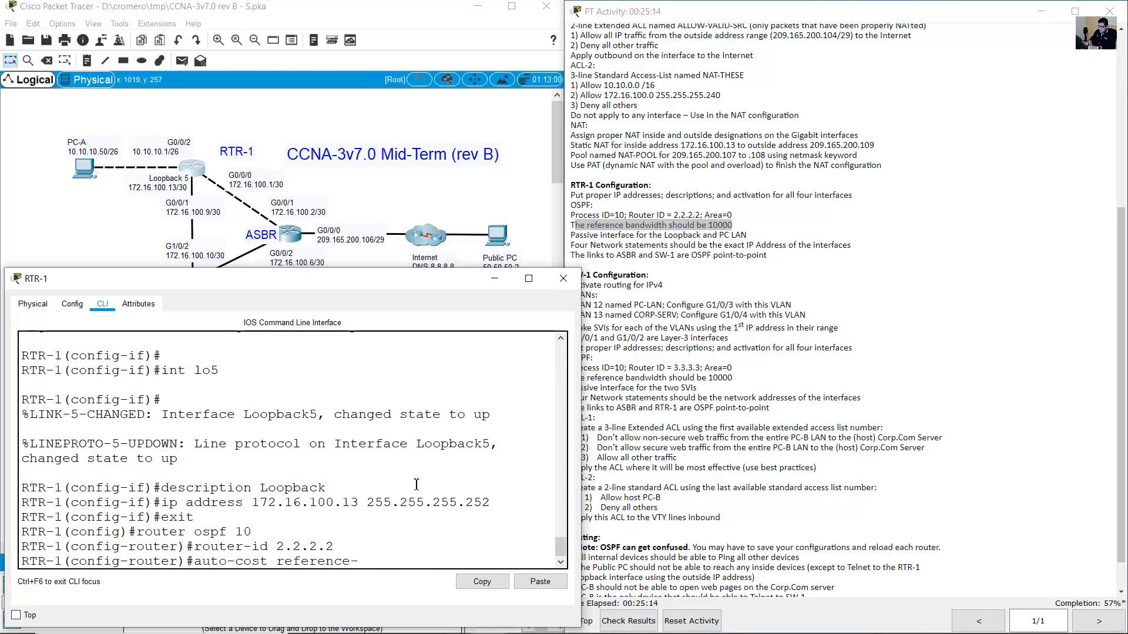
type("bandwidth")
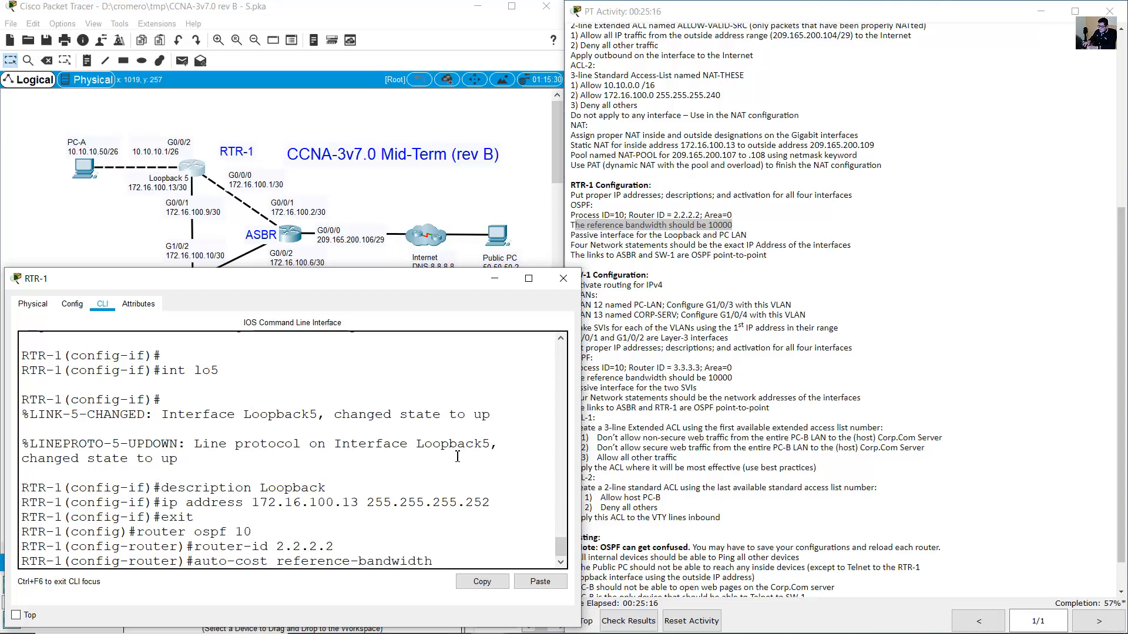
type(" 10000")
key("Return")
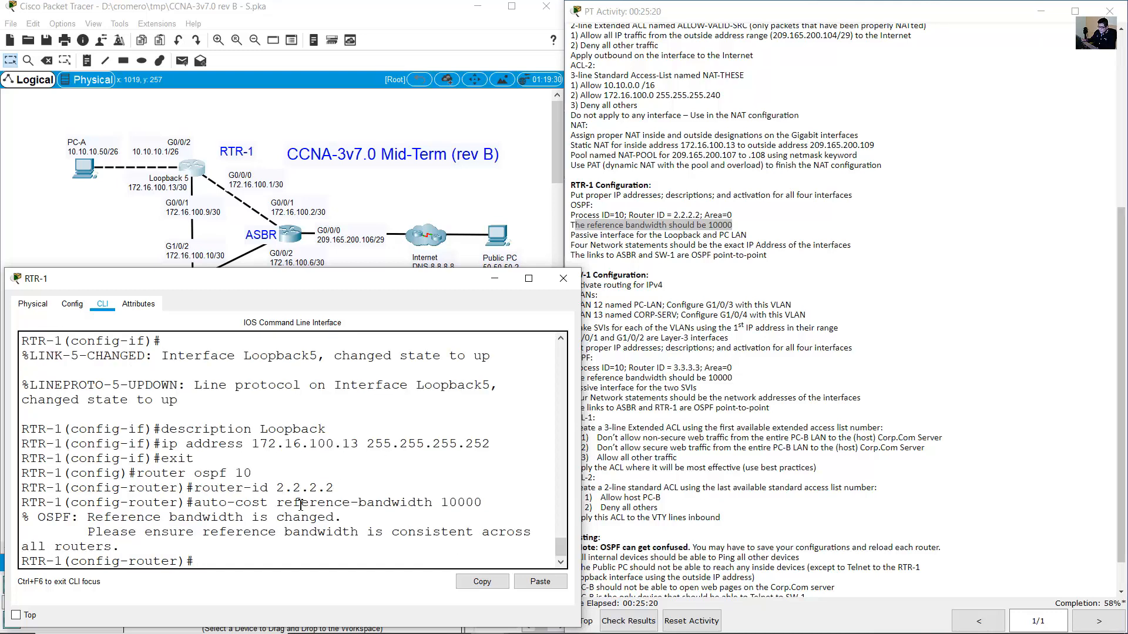
left_click_drag(154, 523, 190, 548)
Review the passive-interface requirement and locate RTR-1's PC LAN interface on the topology.
left_click(608, 238)
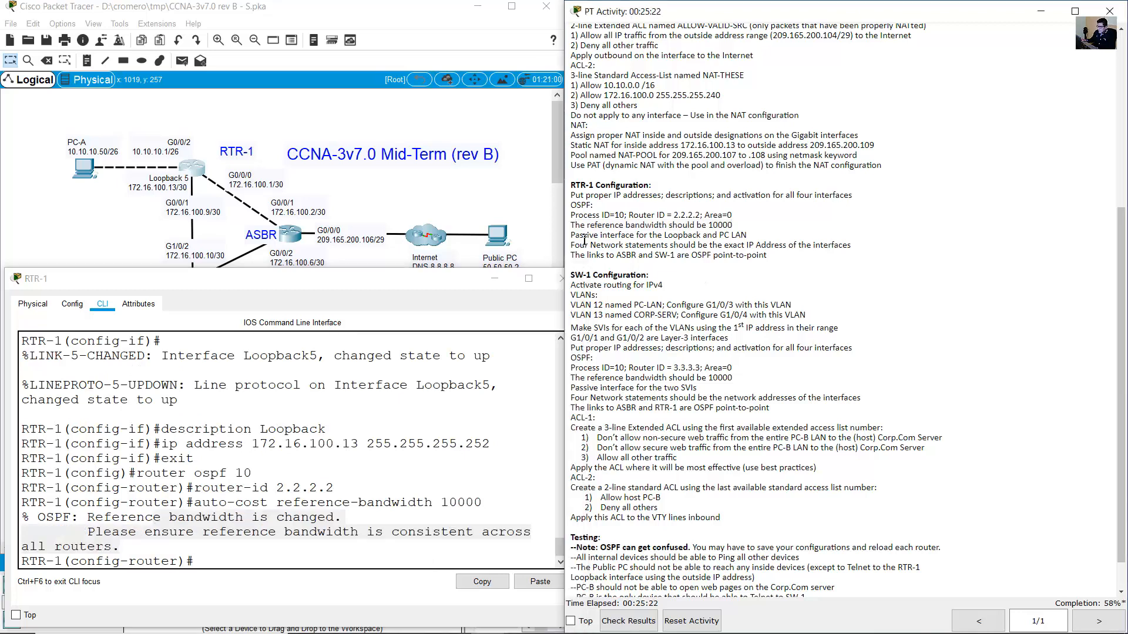
left_click_drag(581, 235, 752, 241)
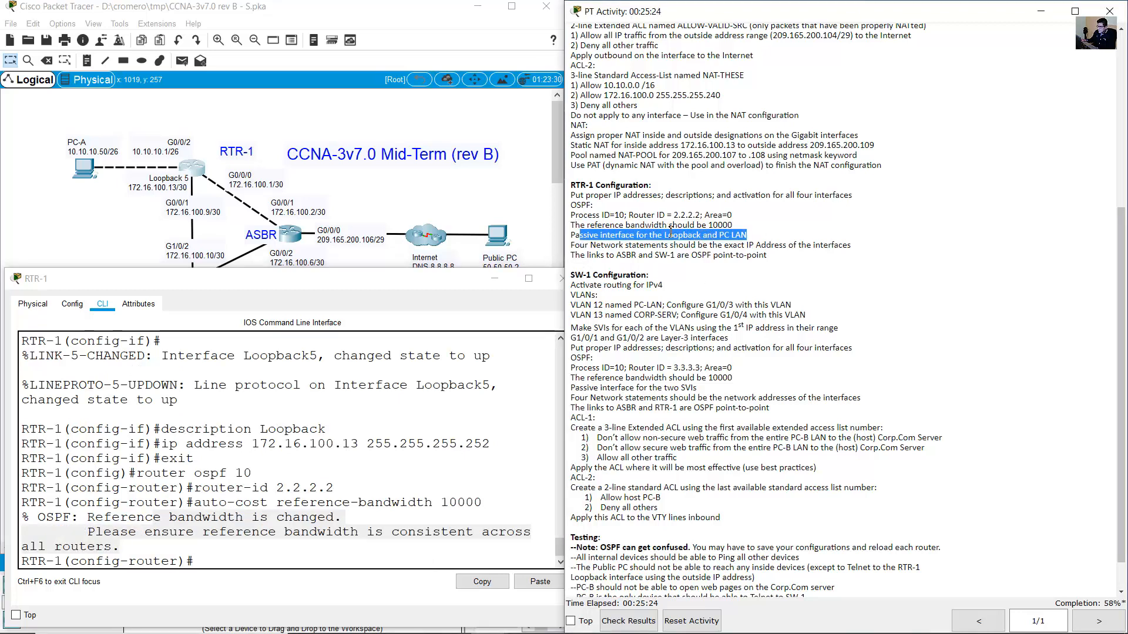
left_click_drag(645, 234, 746, 235)
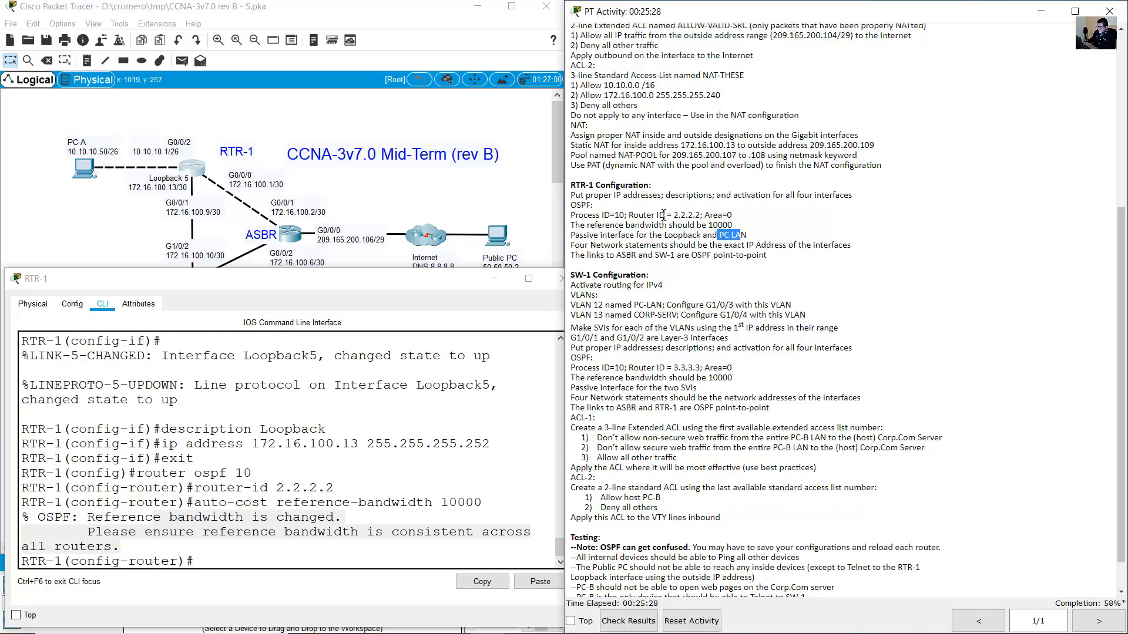
left_click(221, 107)
left_click_drag(55, 114, 123, 212)
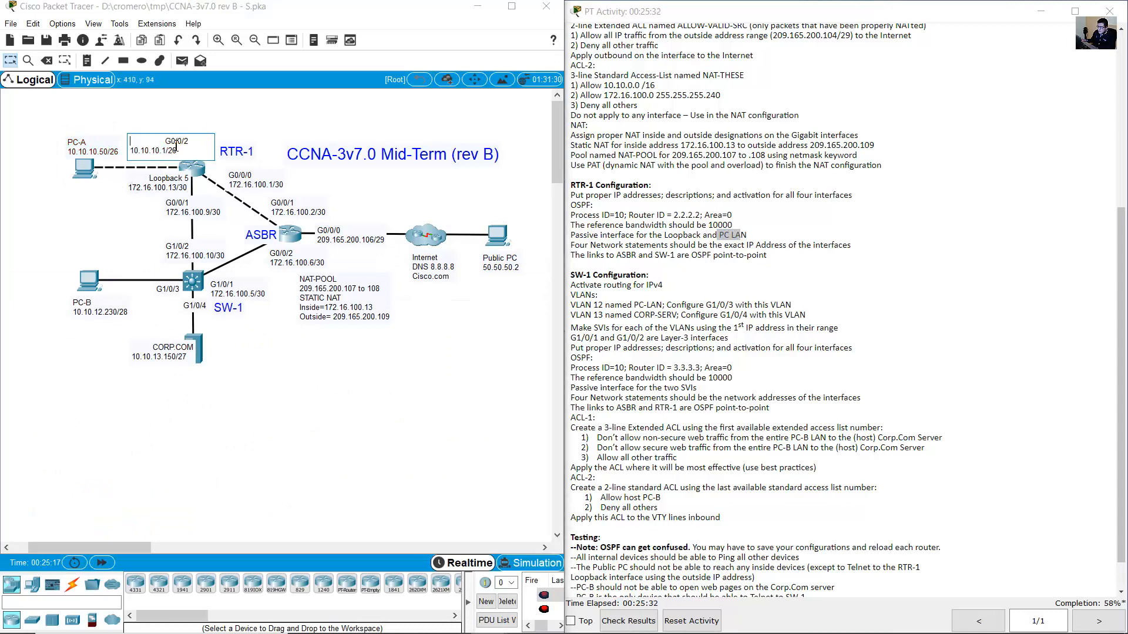
double_click(154, 142)
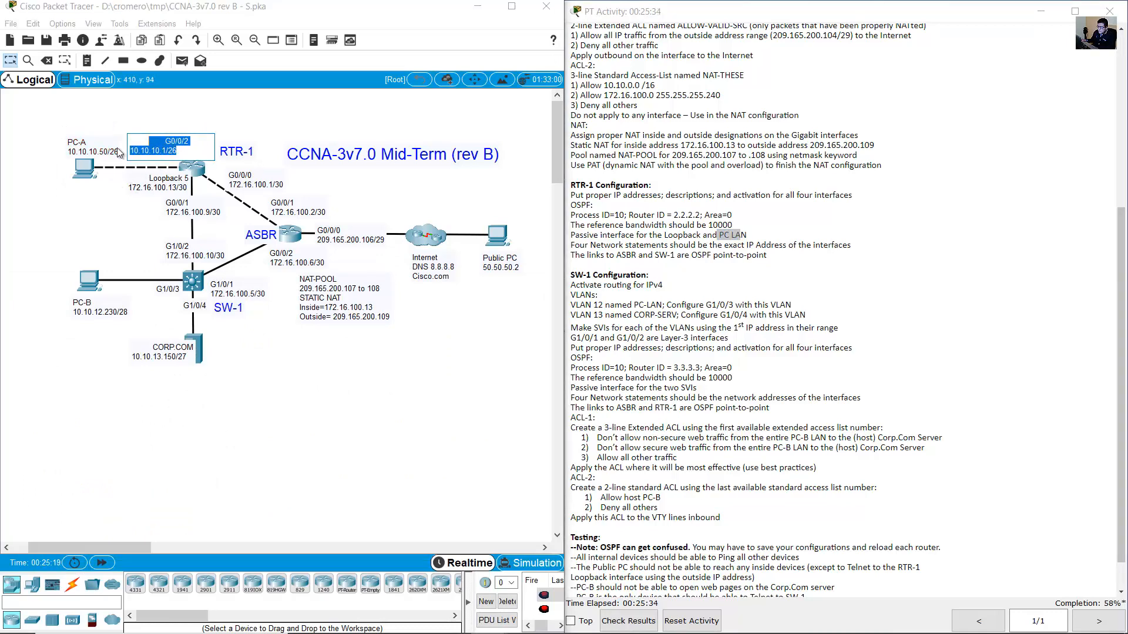
left_click_drag(109, 120, 34, 202)
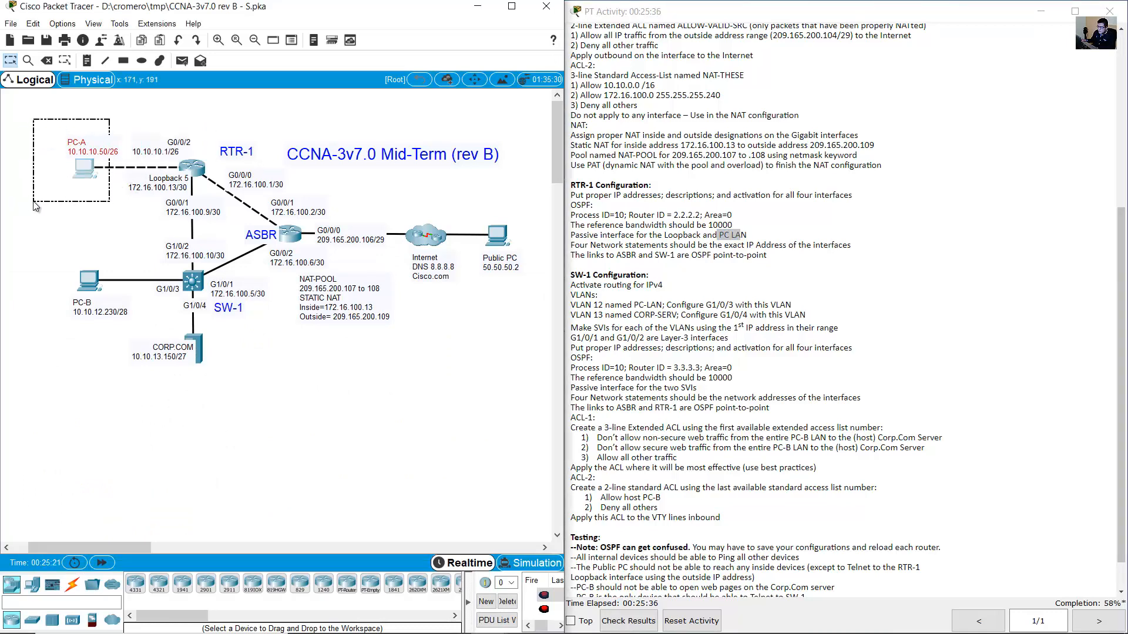
Make RTR-1's G0/0/2 PC LAN interface passive in OSPF 10.
left_click(94, 167)
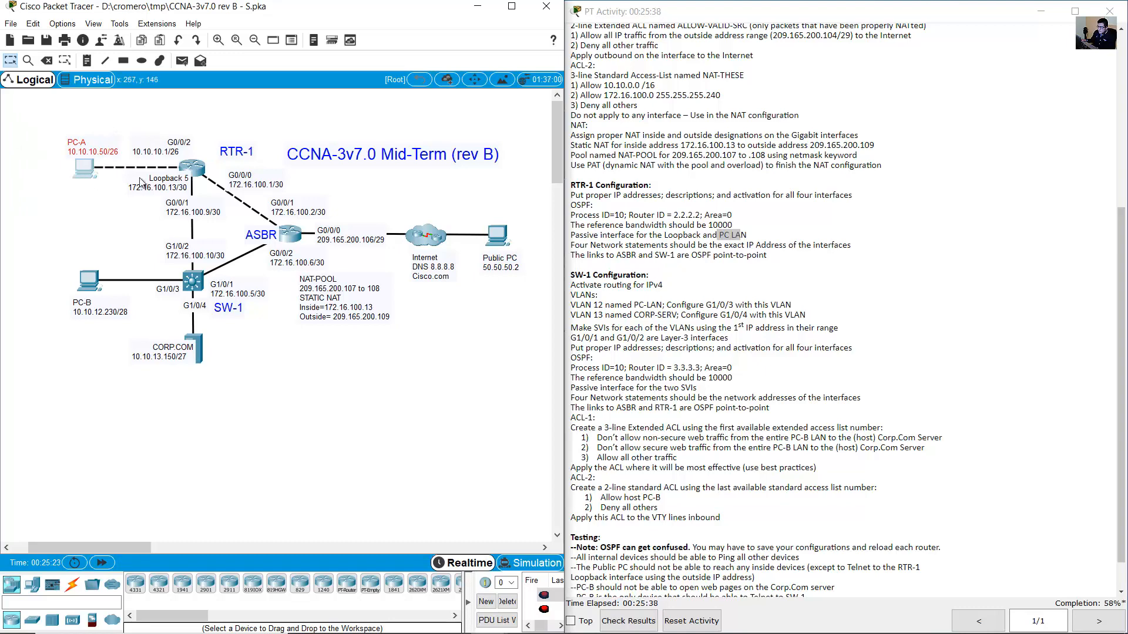
double_click(144, 178)
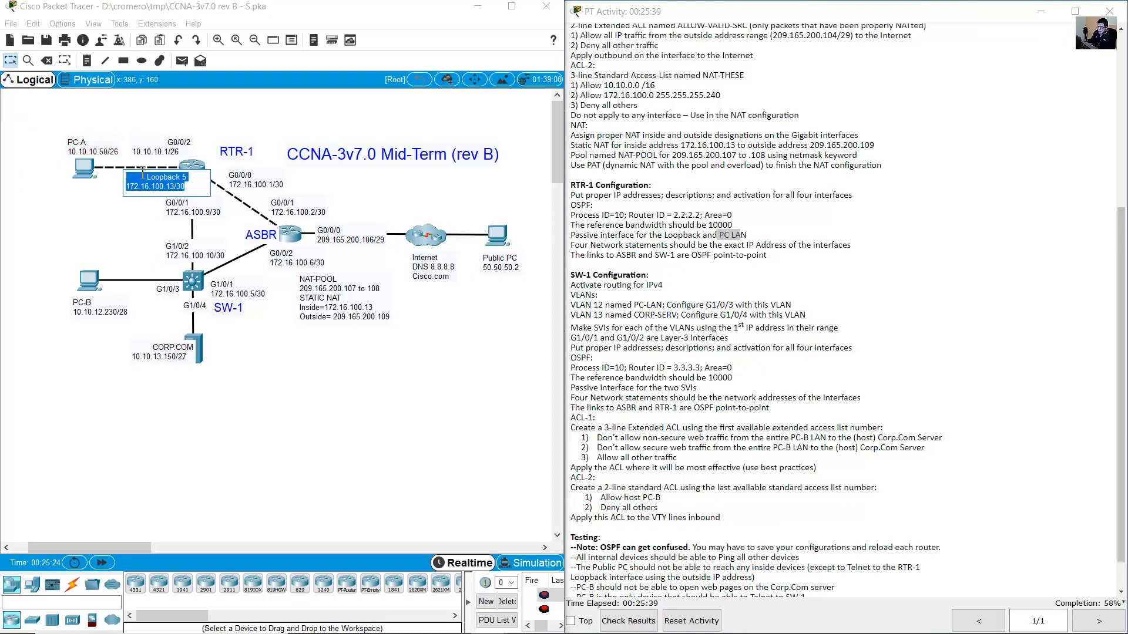
left_click(196, 167)
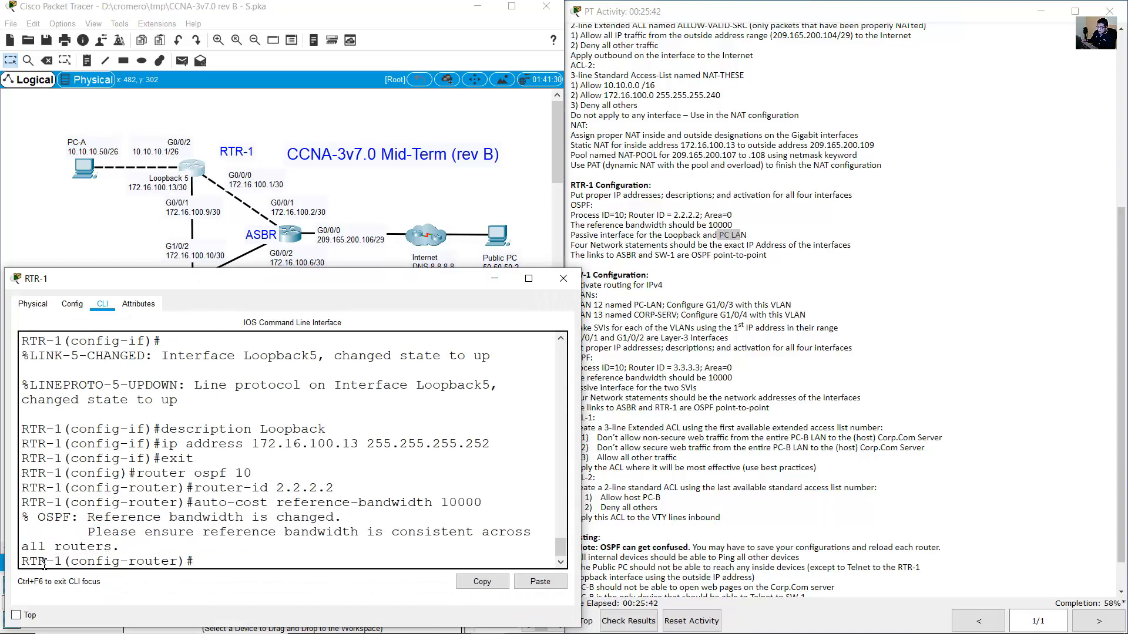
left_click_drag(56, 564, 232, 558)
left_click(316, 411)
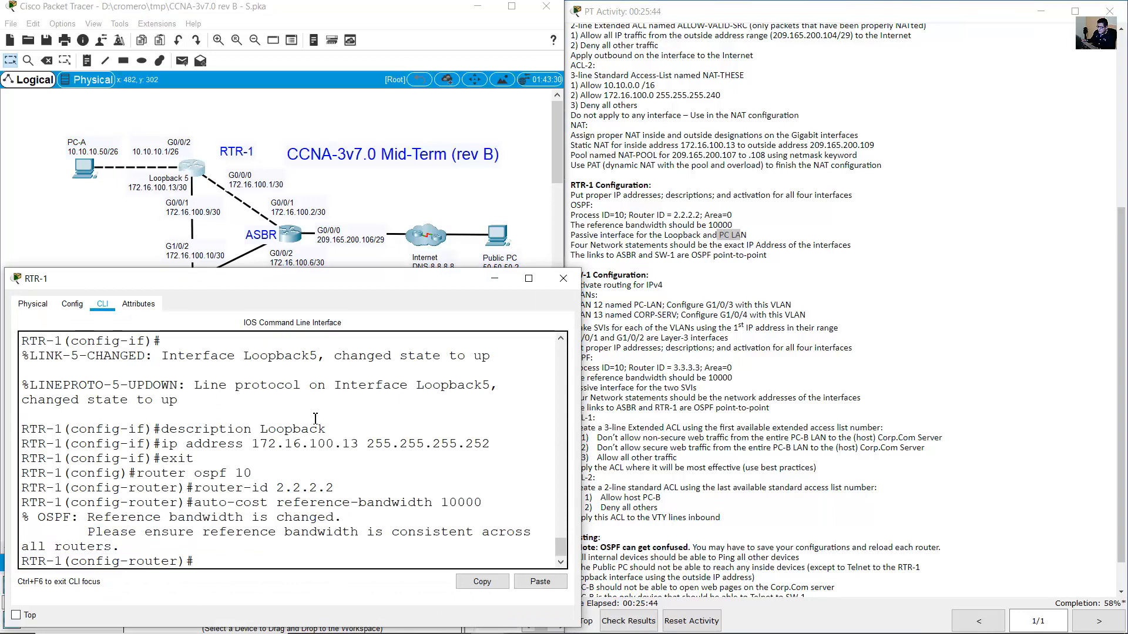
type("passive-interfac")
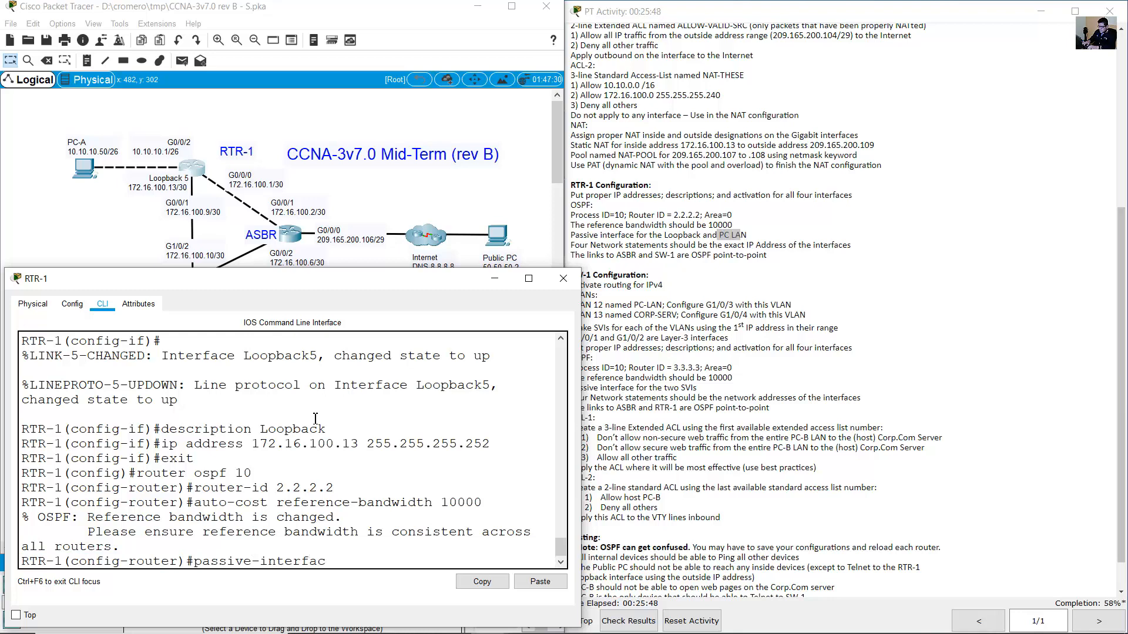
type("/0/2")
key("Return")
Make Loopback 5 (lo5) passive as well by editing the recalled command.
key("Up")
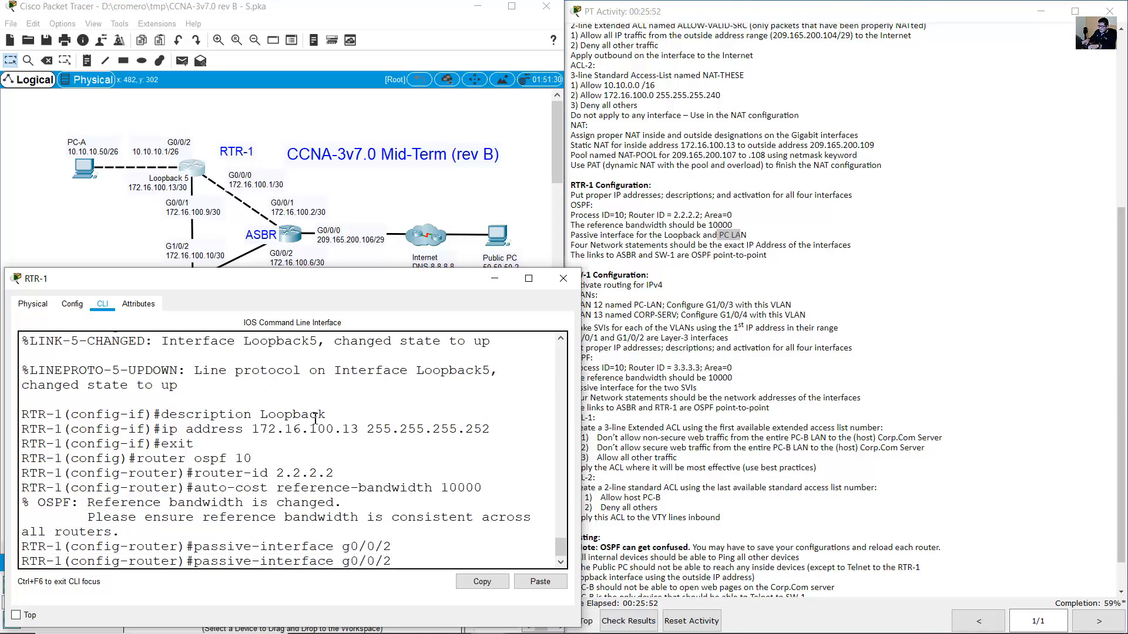
key("BackSpace")
key("BackSpace")
key("BackSpace")
type("lo5")
key("Return")
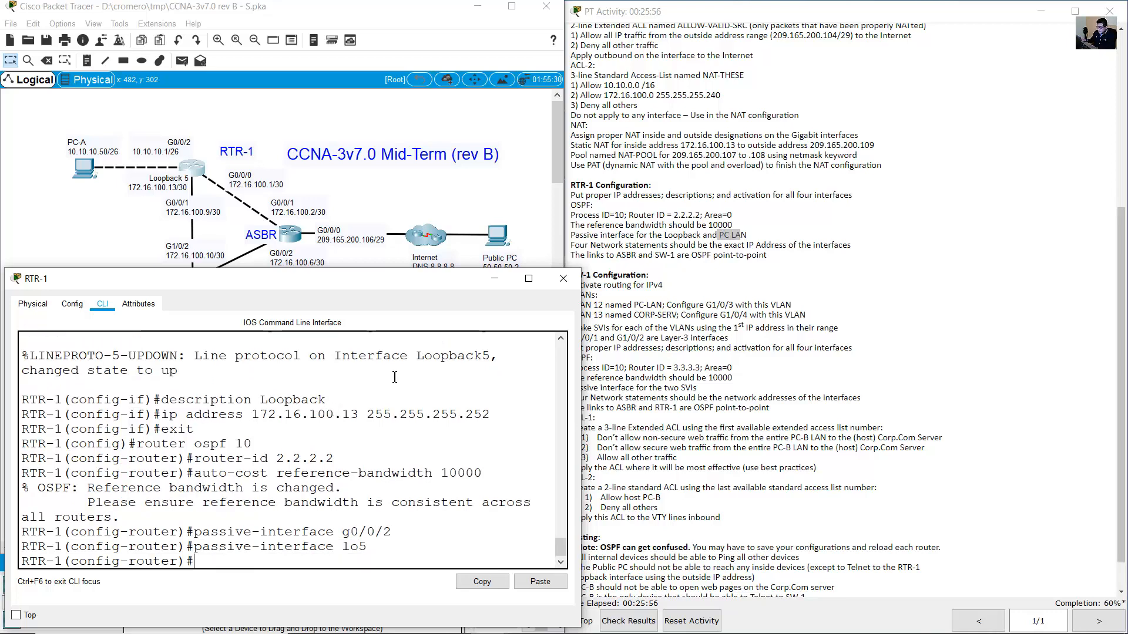
left_click(755, 281)
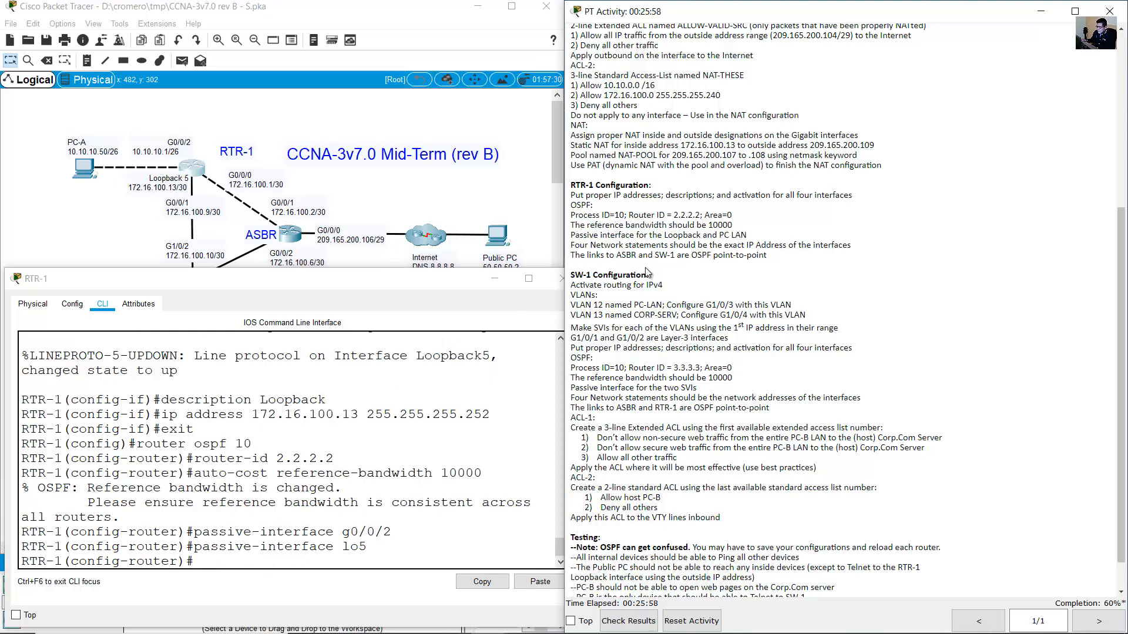
Read RTR-1's interface addresses: 172.16.100.1, 10.10.10.1/26, Loopback 5 and 172.16.100.9/30.
left_click_drag(571, 246, 852, 246)
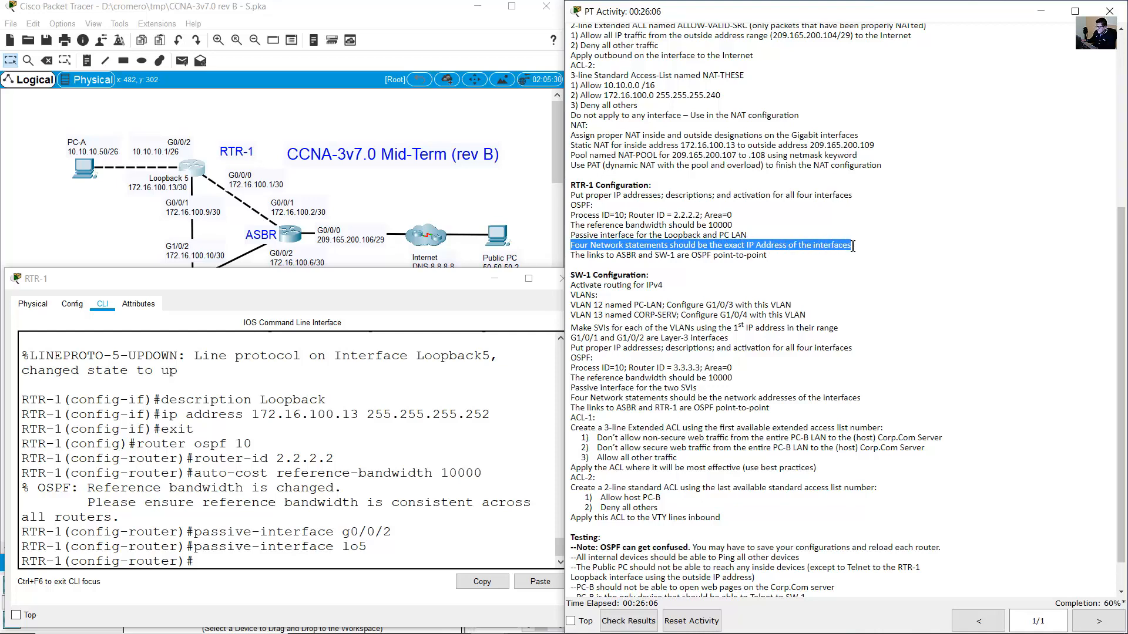
left_click(253, 193)
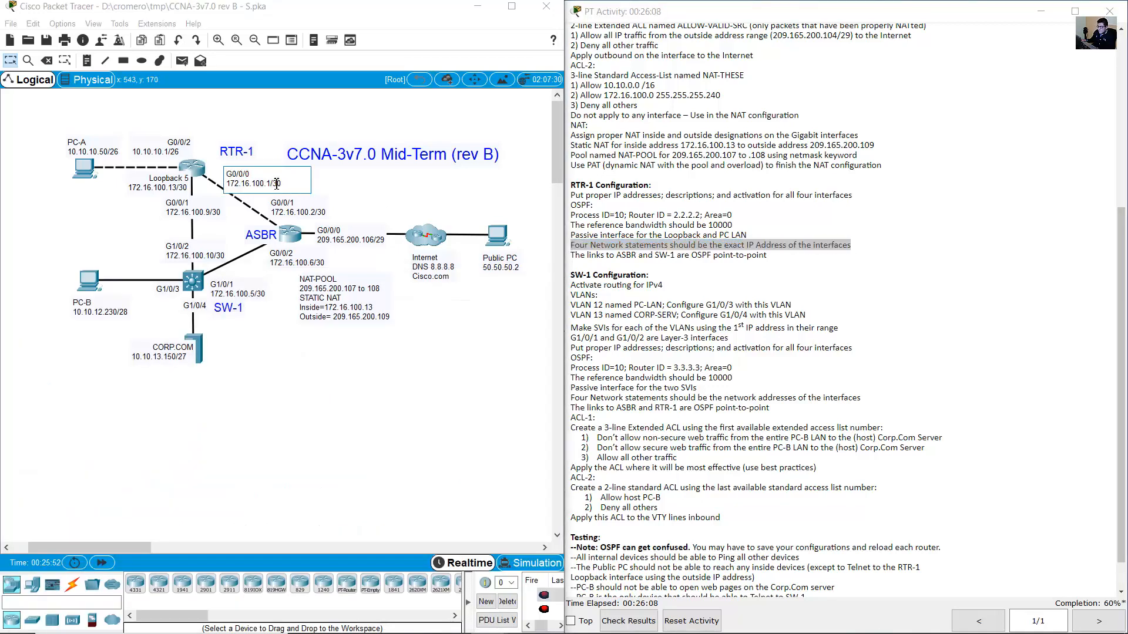
left_click_drag(274, 183, 226, 183)
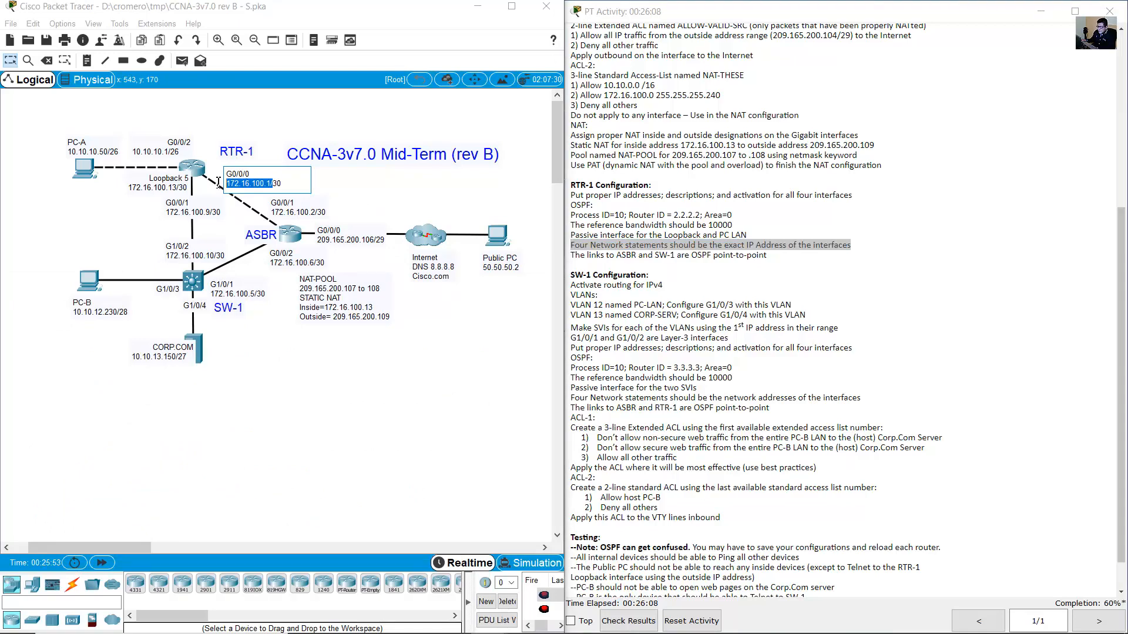
left_click(176, 152)
left_click_drag(176, 151, 114, 152)
left_click(170, 189)
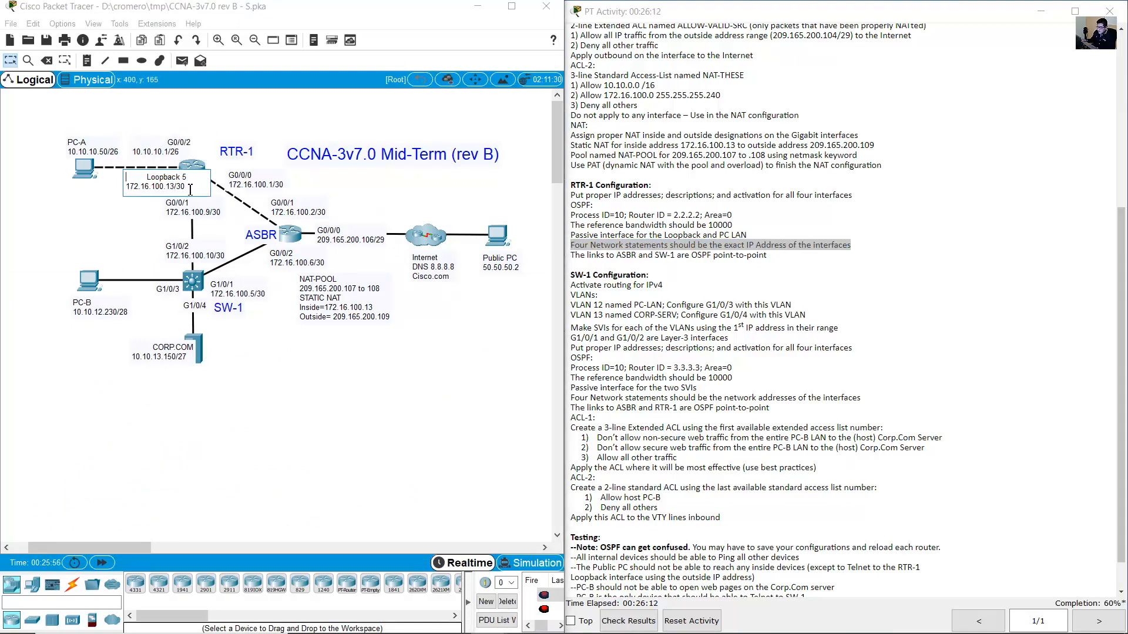
left_click_drag(185, 186, 132, 187)
left_click(213, 214)
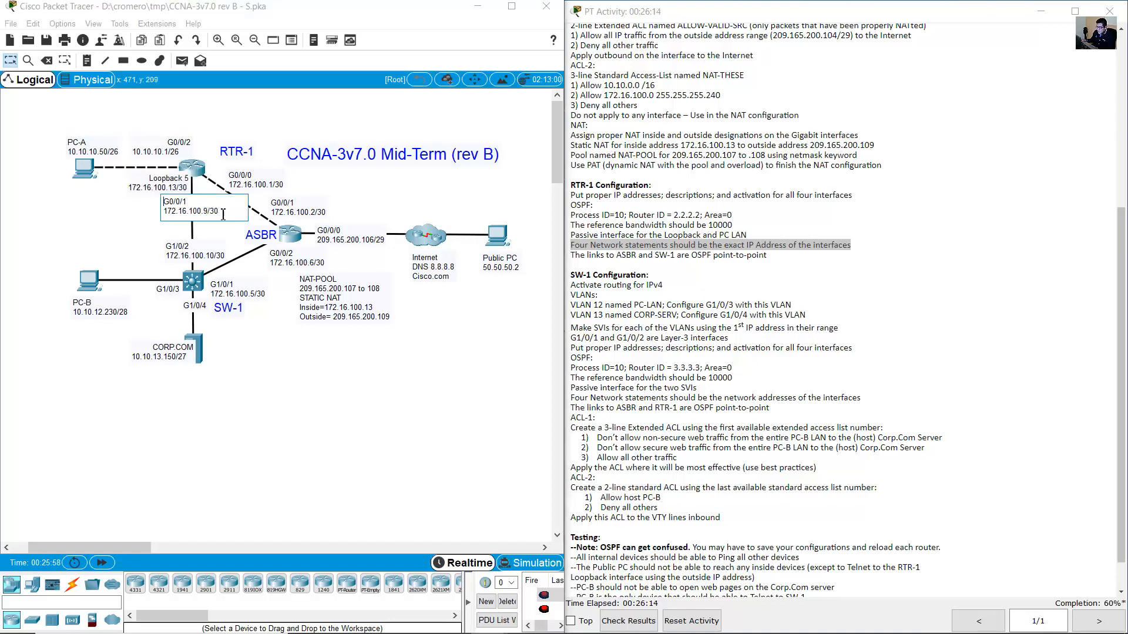
left_click_drag(221, 212, 156, 217)
left_click(200, 172)
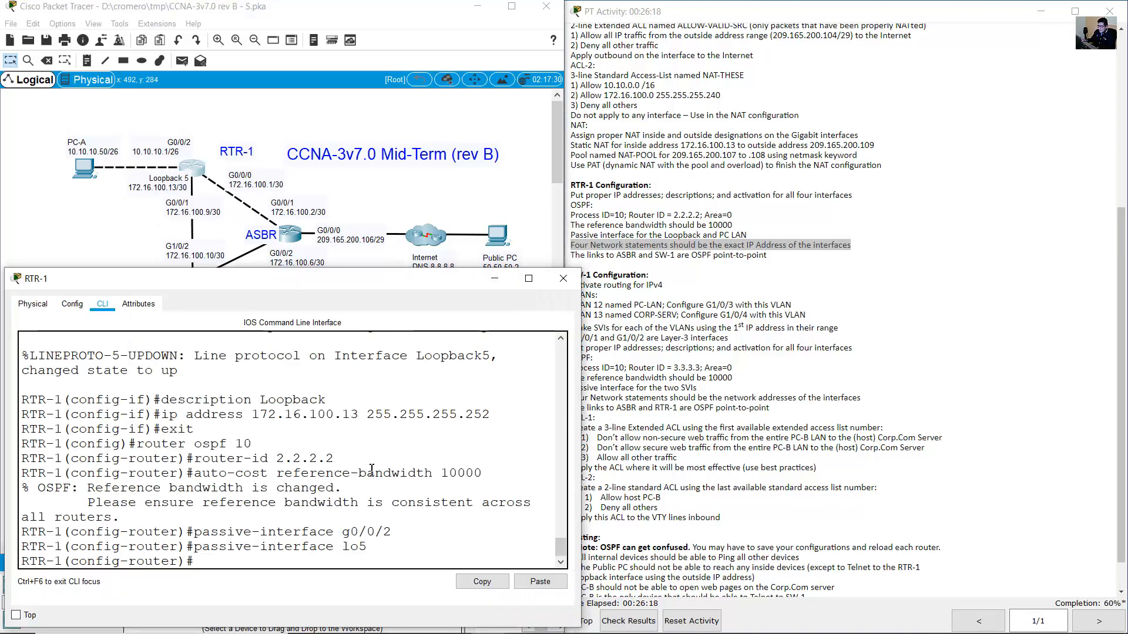
Enter 'network 172.16.100.1 0.0.0.3 area 0' for RTR-1's G0/0/0 link.
type("net")
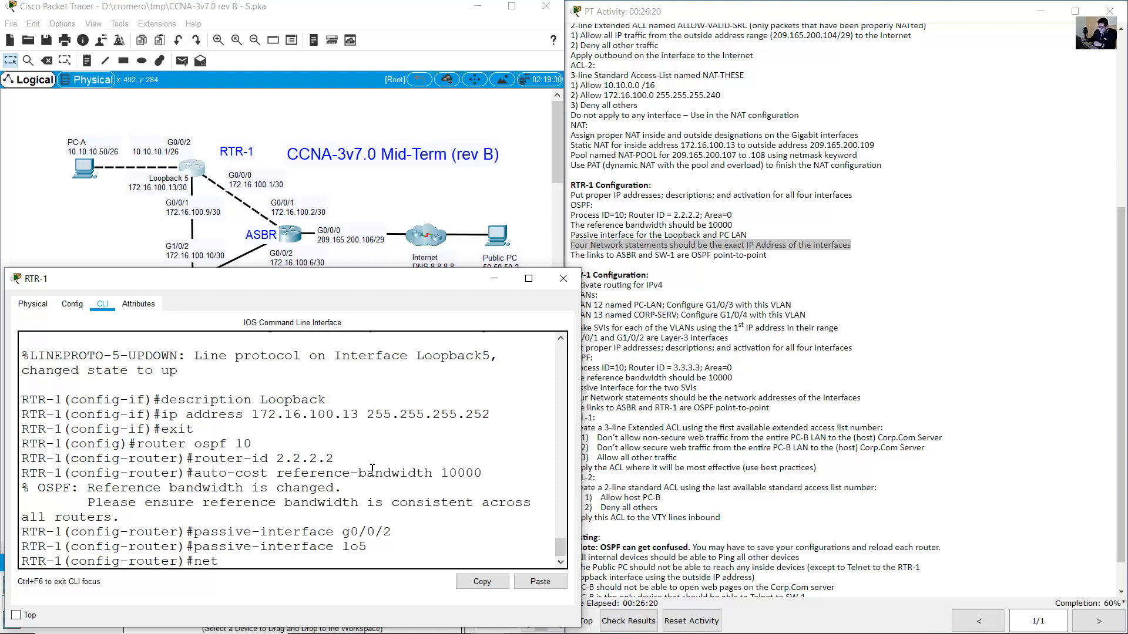
type("work")
left_click(249, 207)
left_click_drag(270, 184, 232, 183)
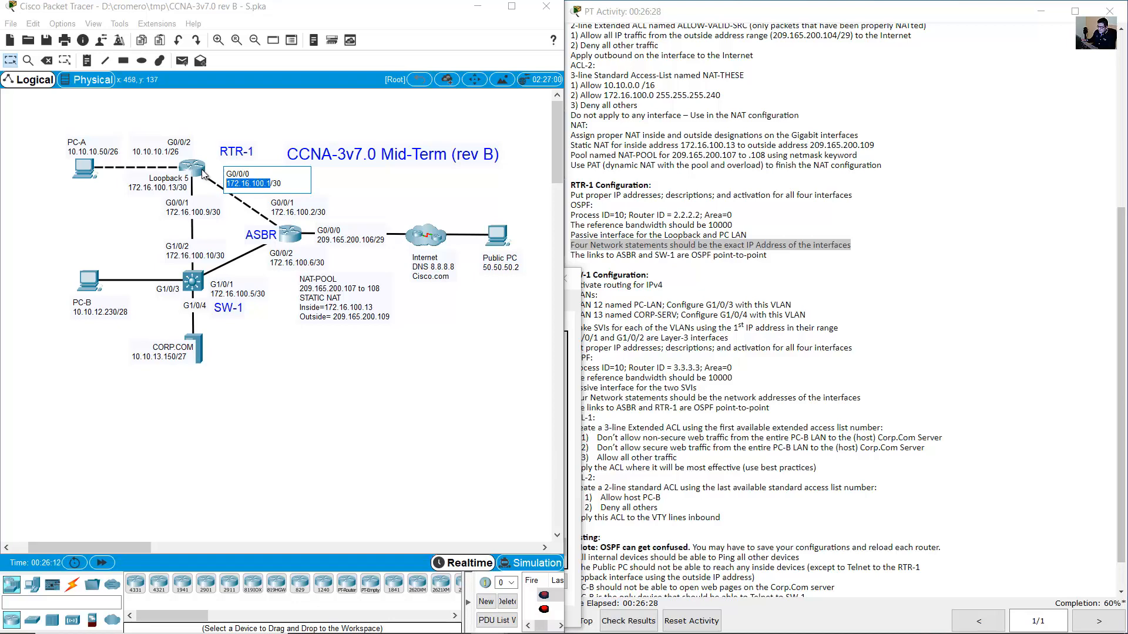
left_click(202, 169)
type("1(config-router)#network 1")
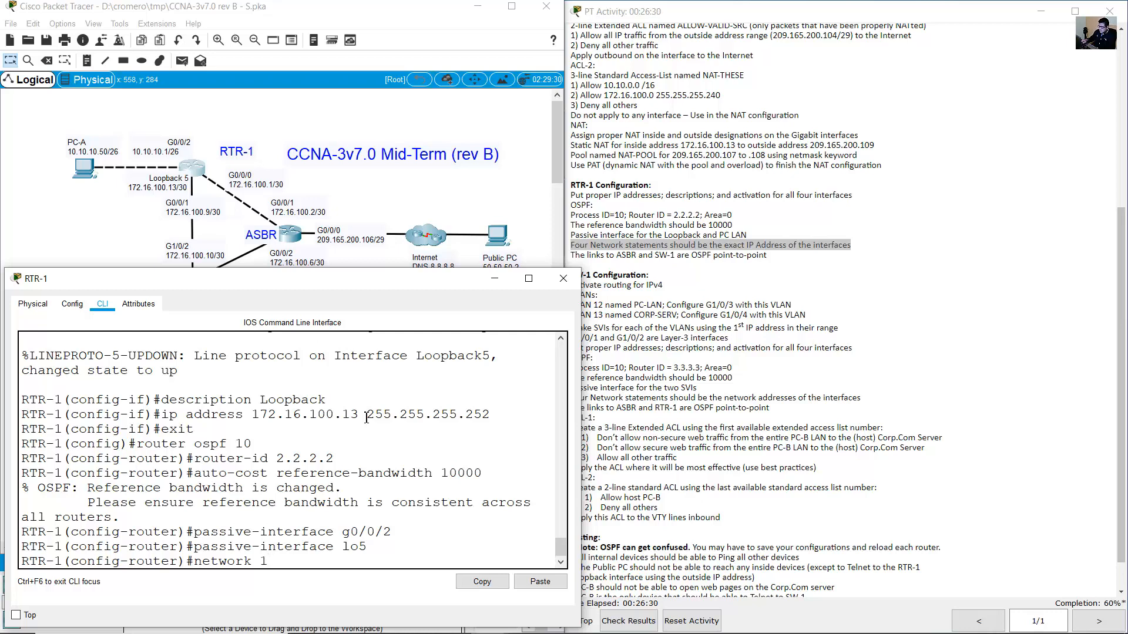
type("72.16.100.1")
left_click(274, 188)
double_click(273, 187)
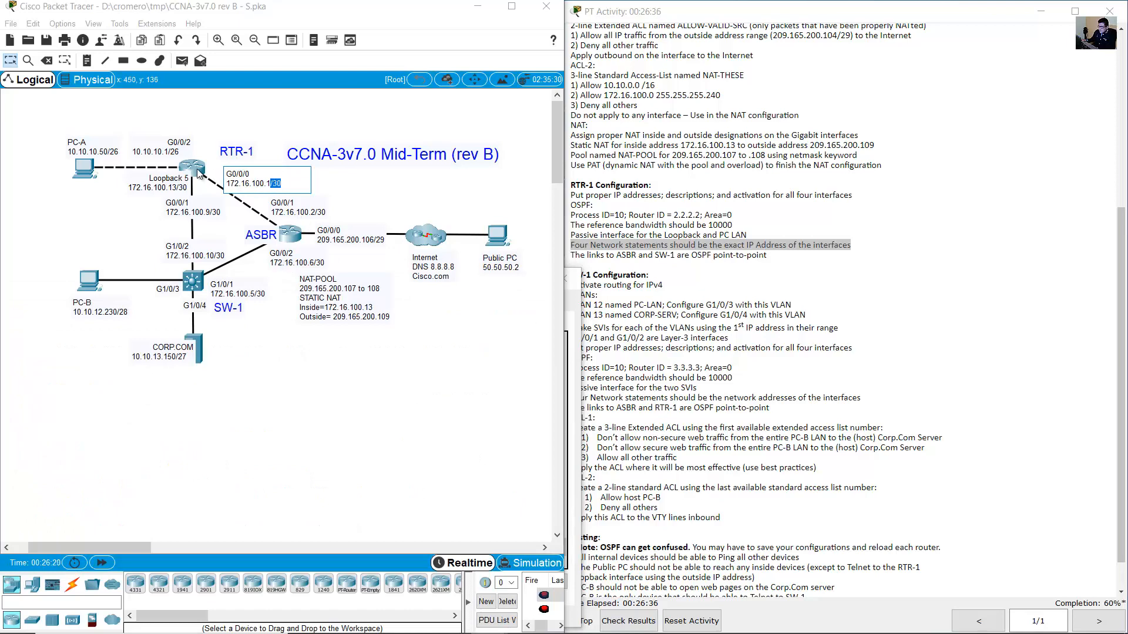
left_click(200, 172)
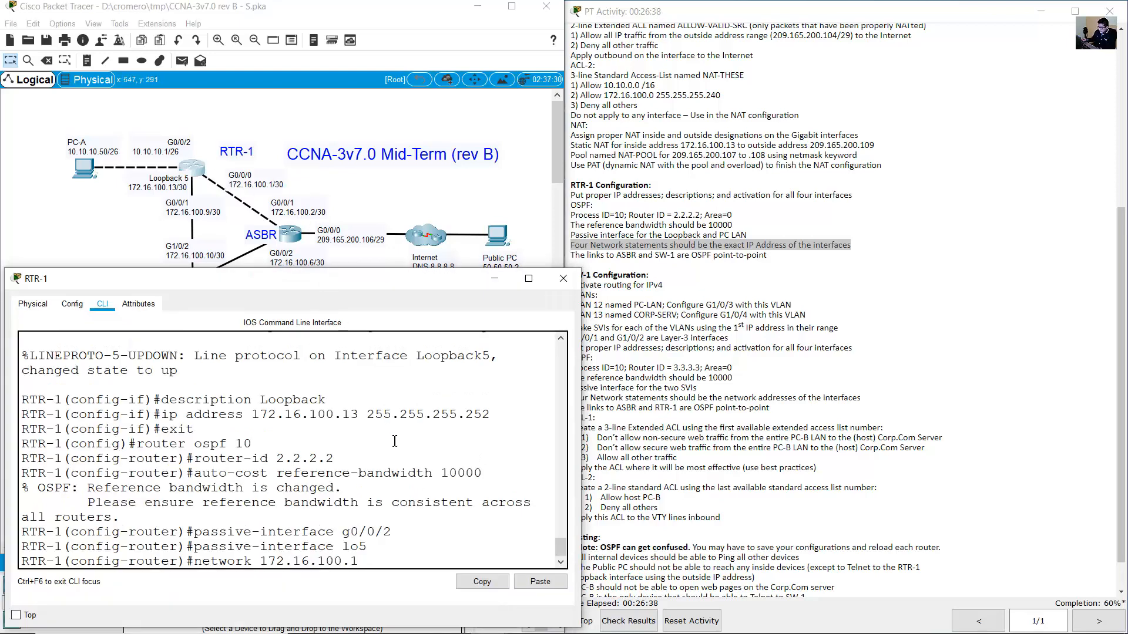
type("0.0.0.3 area 0")
key("Return")
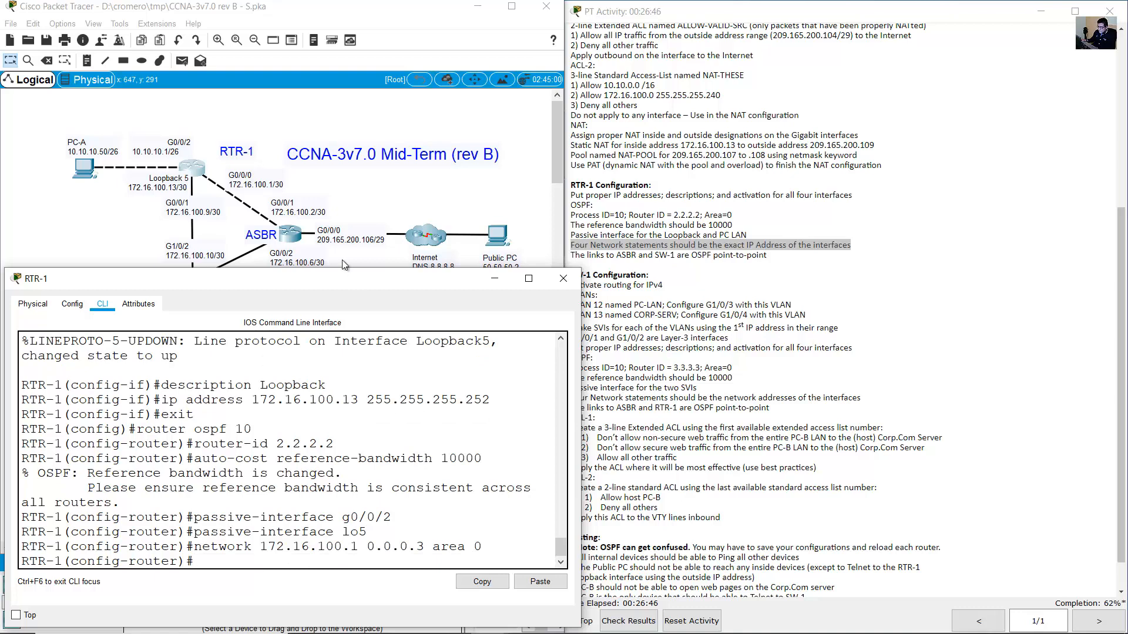
Add 'network 172.16.100.9 0.0.0.3 area 0' for the G0/0/1 link by editing the recalled statement.
left_click(335, 179)
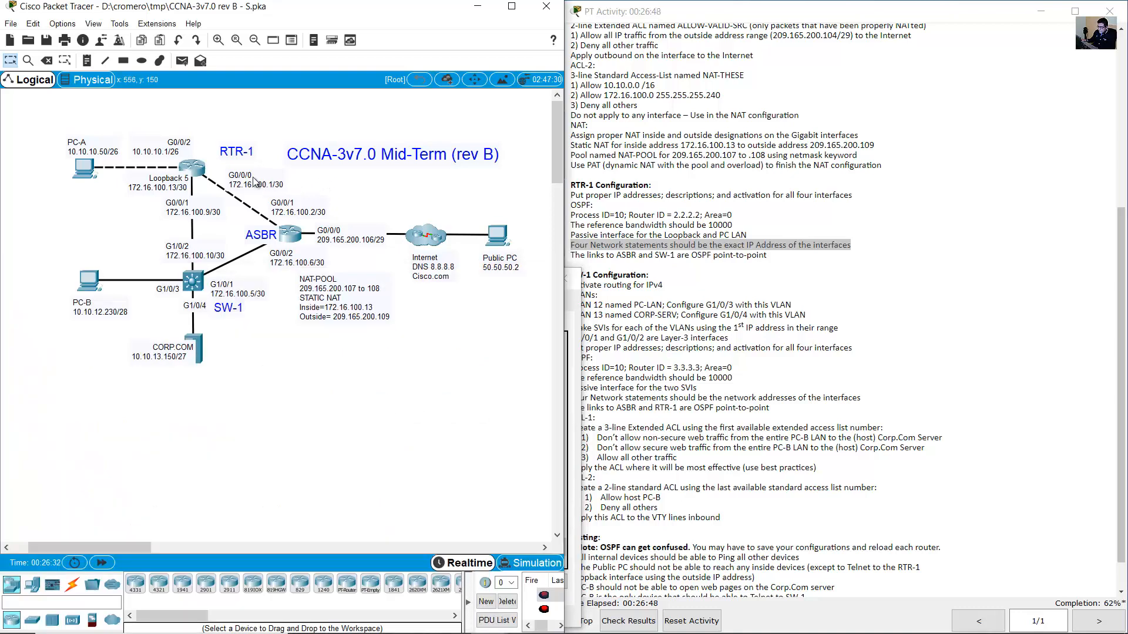
double_click(203, 209)
left_click_drag(225, 213, 191, 206)
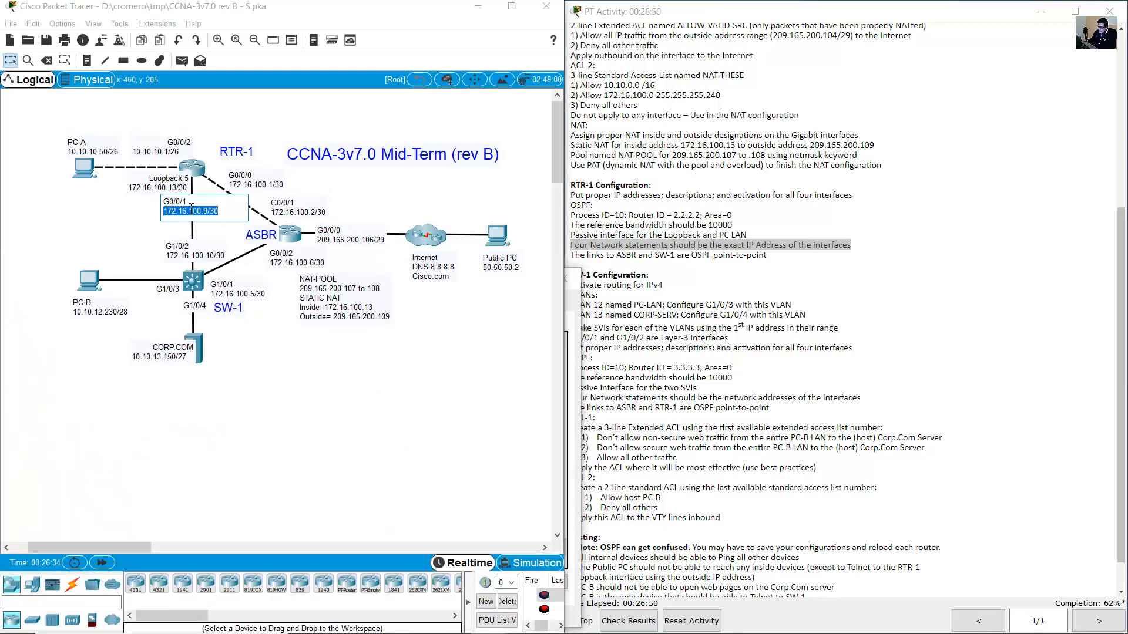
left_click(573, 337)
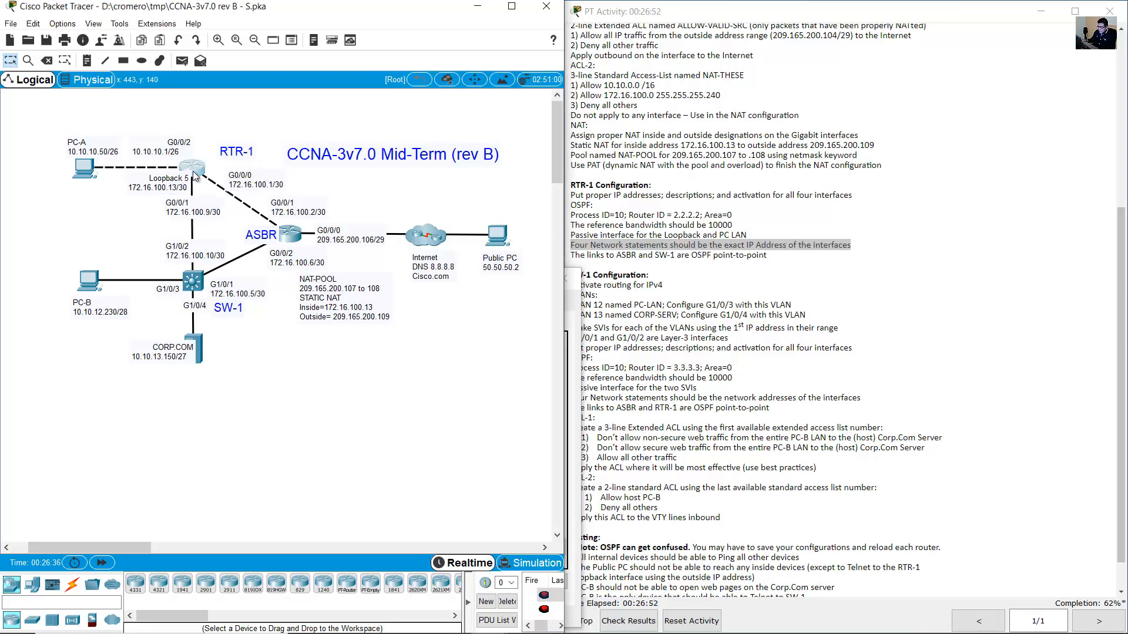
key("Up")
key("Left")
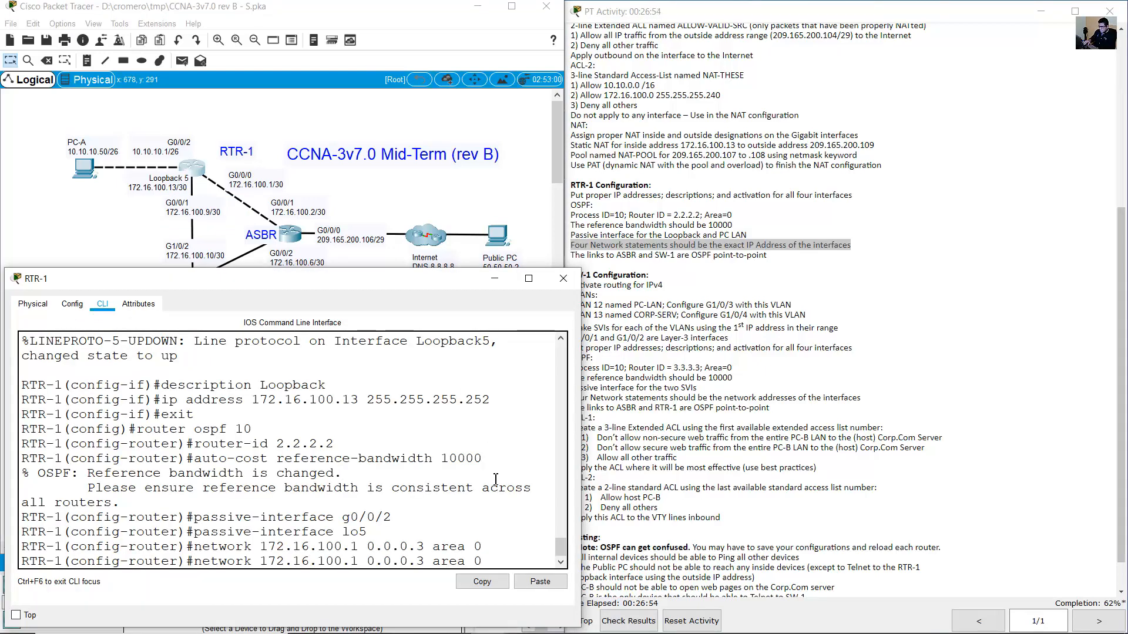
key("BackSpace")
type("9")
key("Right")
key("Right")
key("Right")
key("Right")
key("Right")
key("Return")
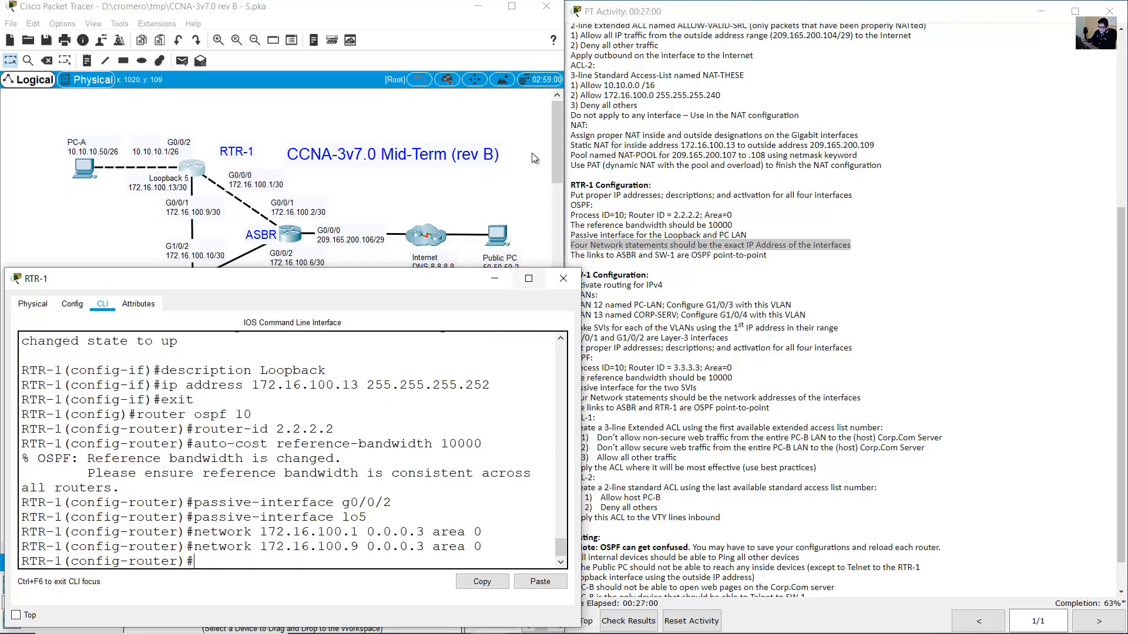
left_click(177, 162)
left_click_drag(181, 151, 120, 151)
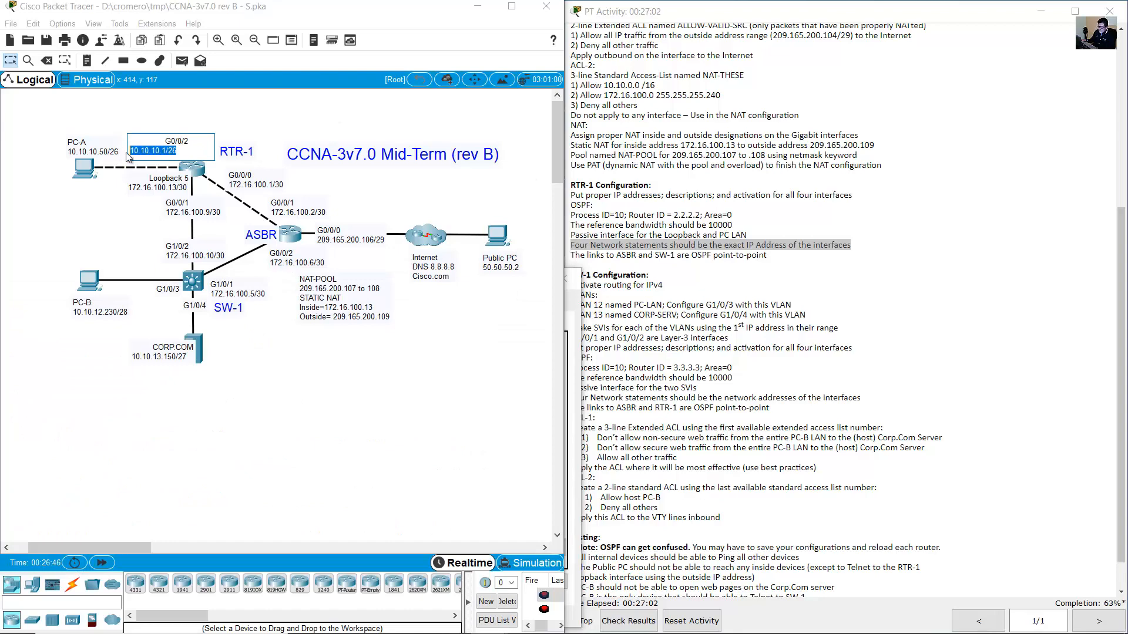
left_click(193, 171)
Enter 'network 10.10.10.1 0.0.0.63 area 0' for RTR-1's PC LAN.
type("net")
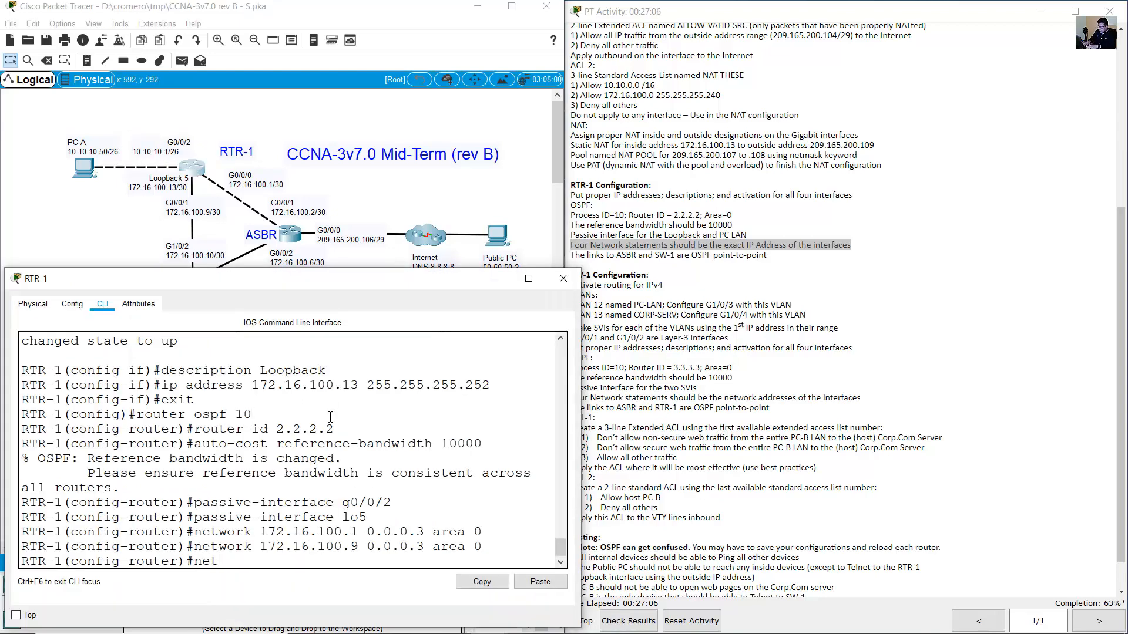
type("work 10.10.10.1 2")
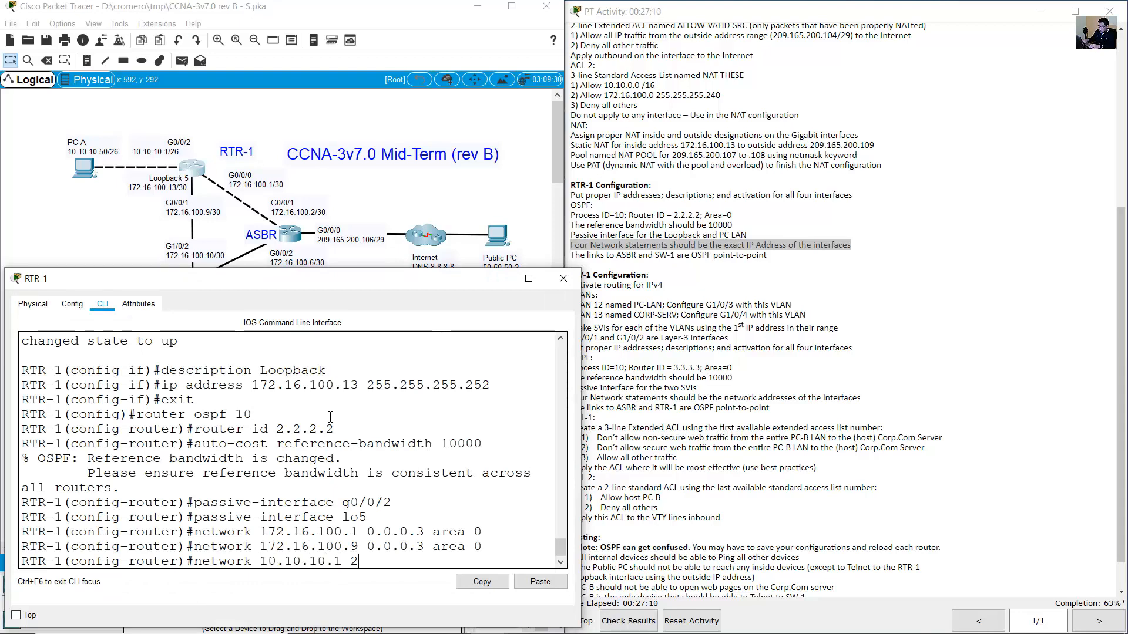
key("BackSpace")
type("0.0.0.63")
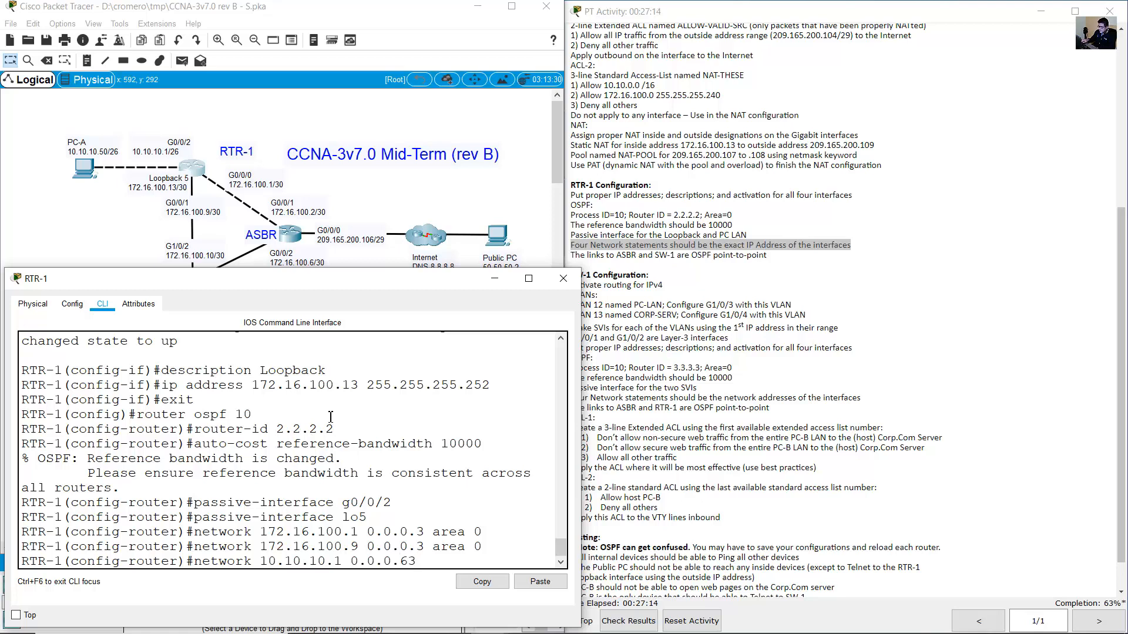
type(" area 0")
double_click(173, 151)
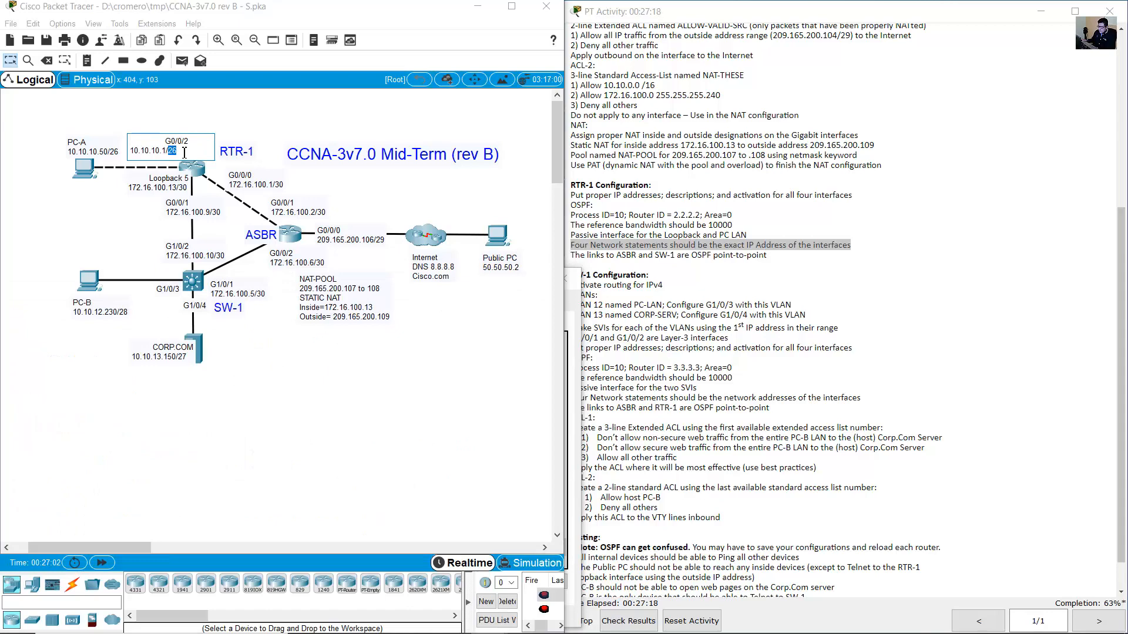
double_click(194, 175)
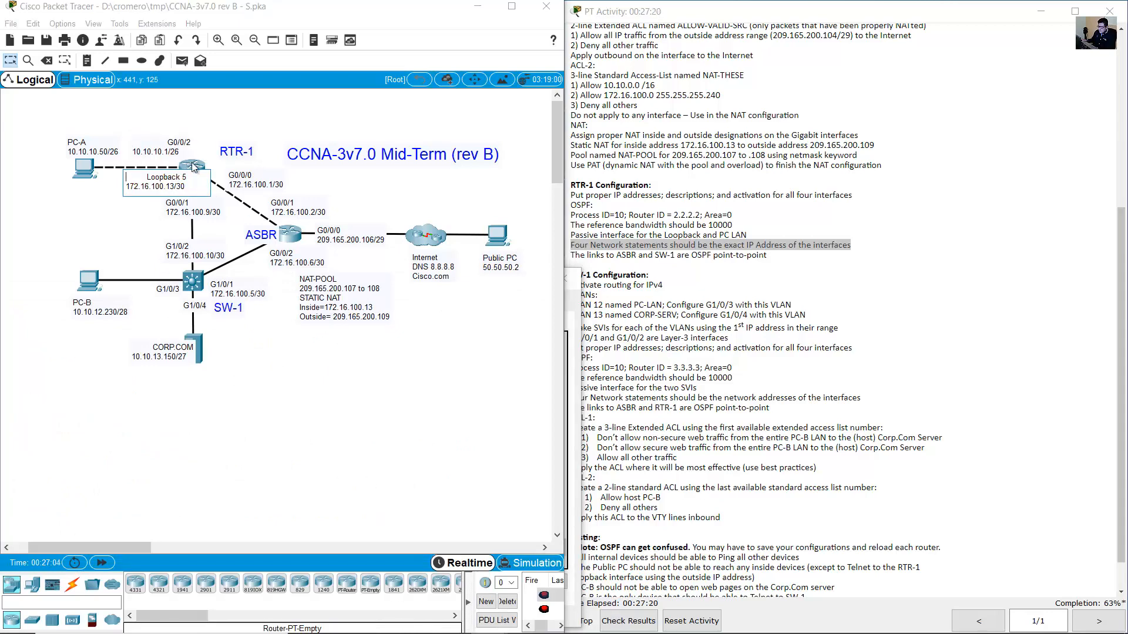
left_click(194, 168)
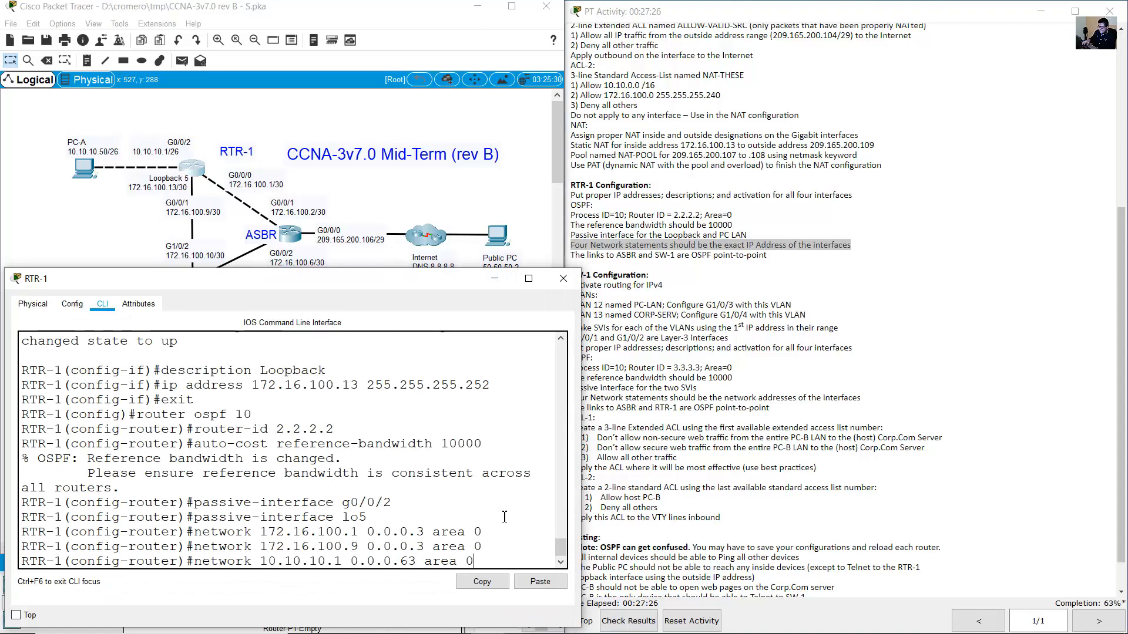
key("Return")
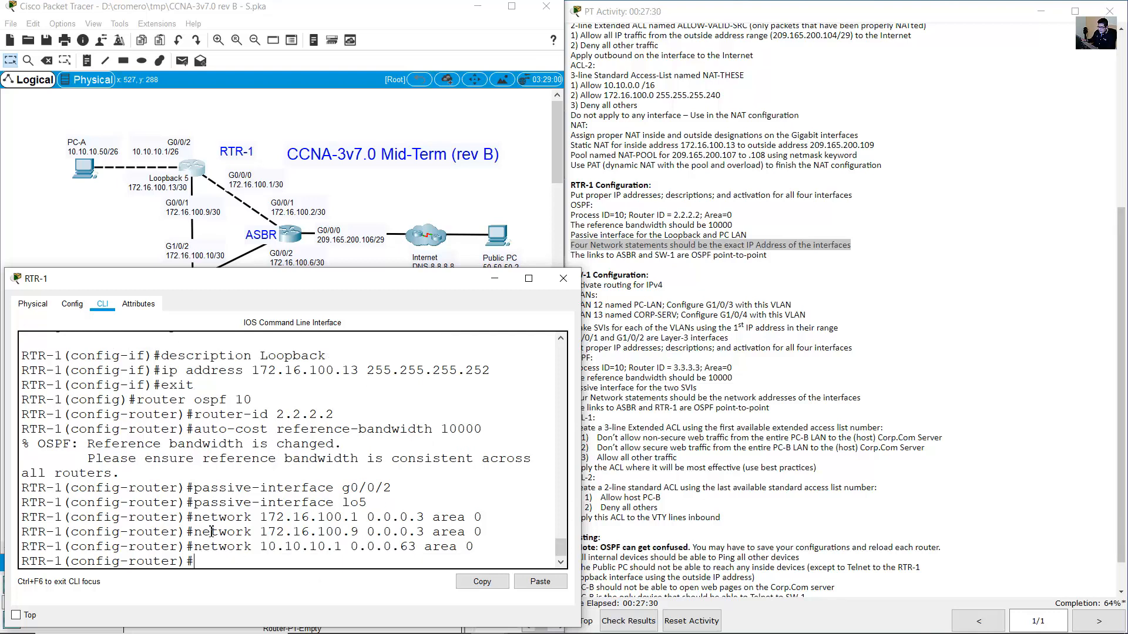
Add the loopback with 'network 172.16.100.13 0.0.0.3 area 0', completing four network statements.
left_click_drag(203, 518, 487, 543)
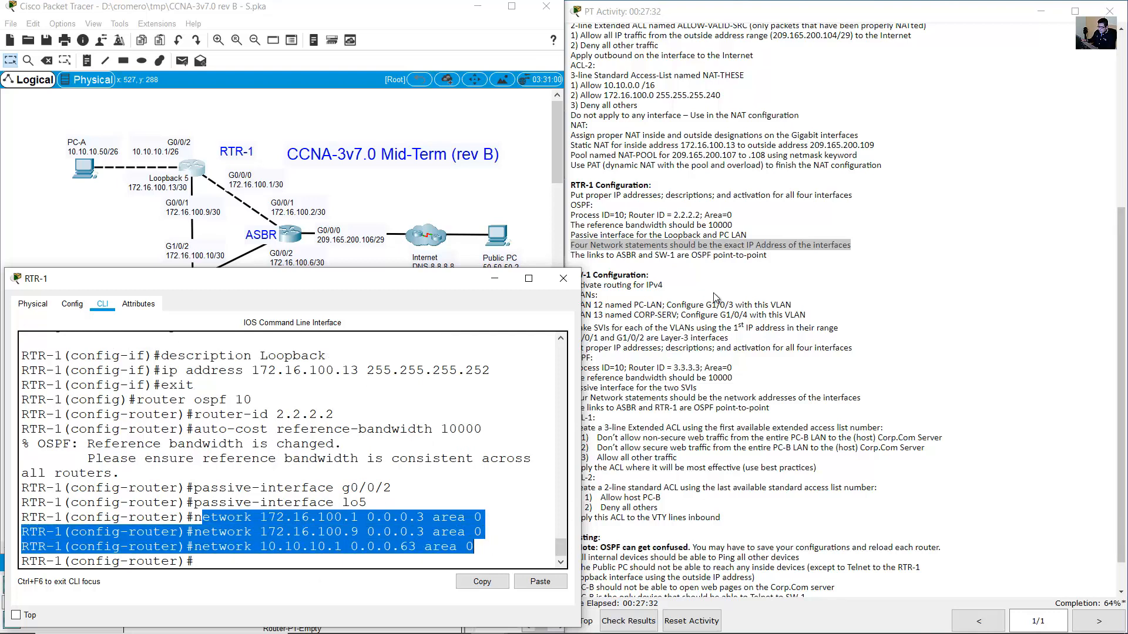
left_click(608, 241)
left_click_drag(572, 244, 636, 246)
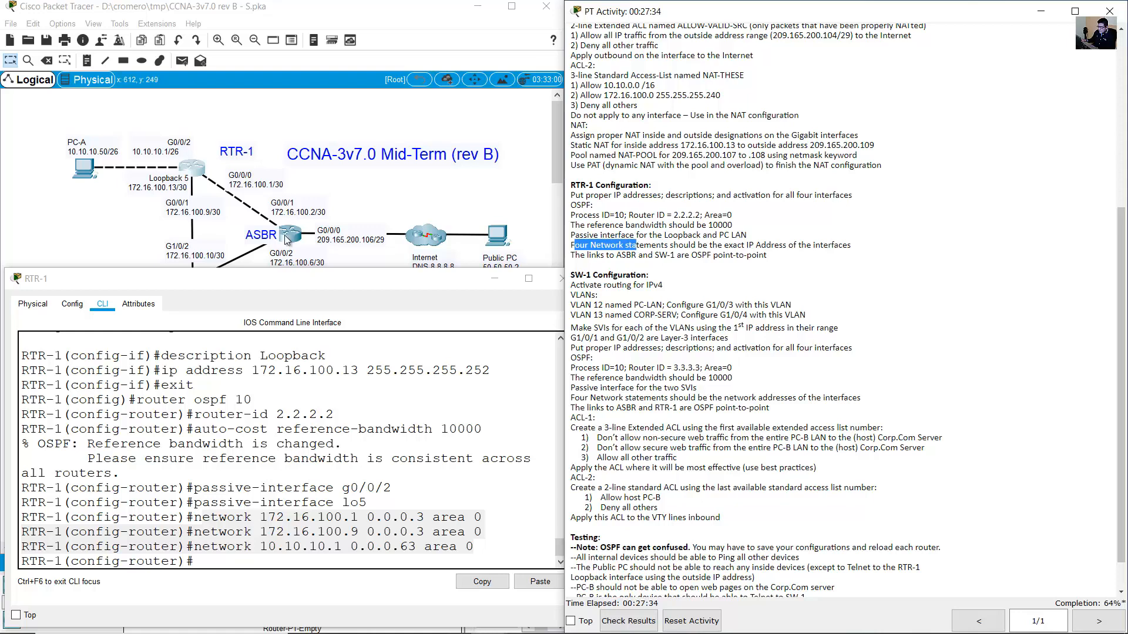
left_click(187, 192)
left_click_drag(186, 191, 196, 165)
left_click(196, 166)
left_click(367, 368)
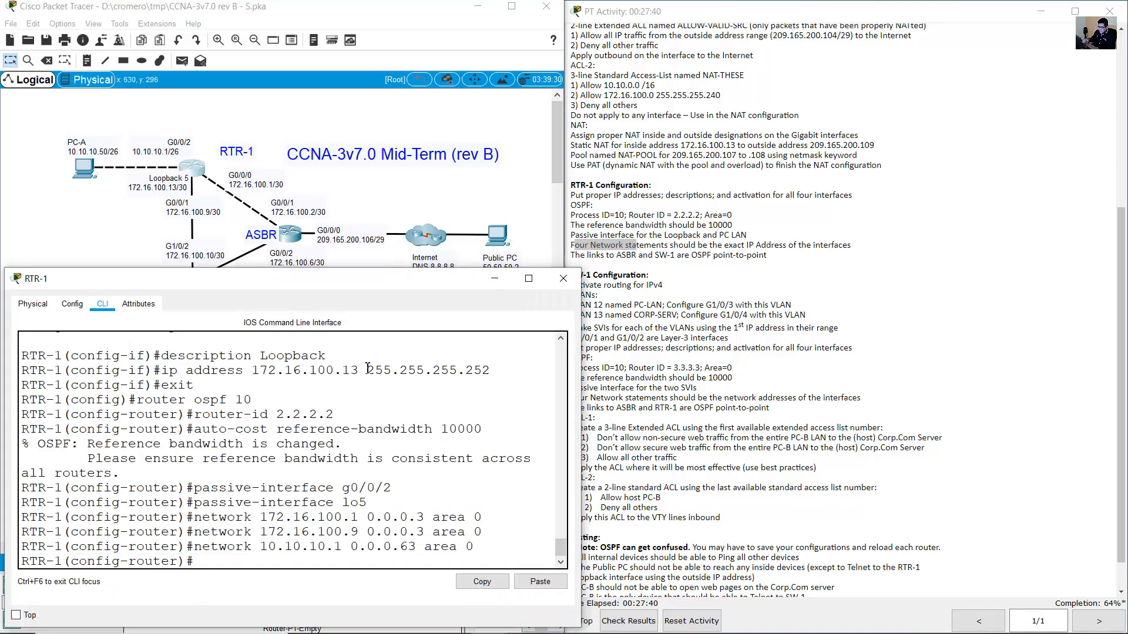
key("Up")
key("Up")
key("Left")
key("Left")
key("Left")
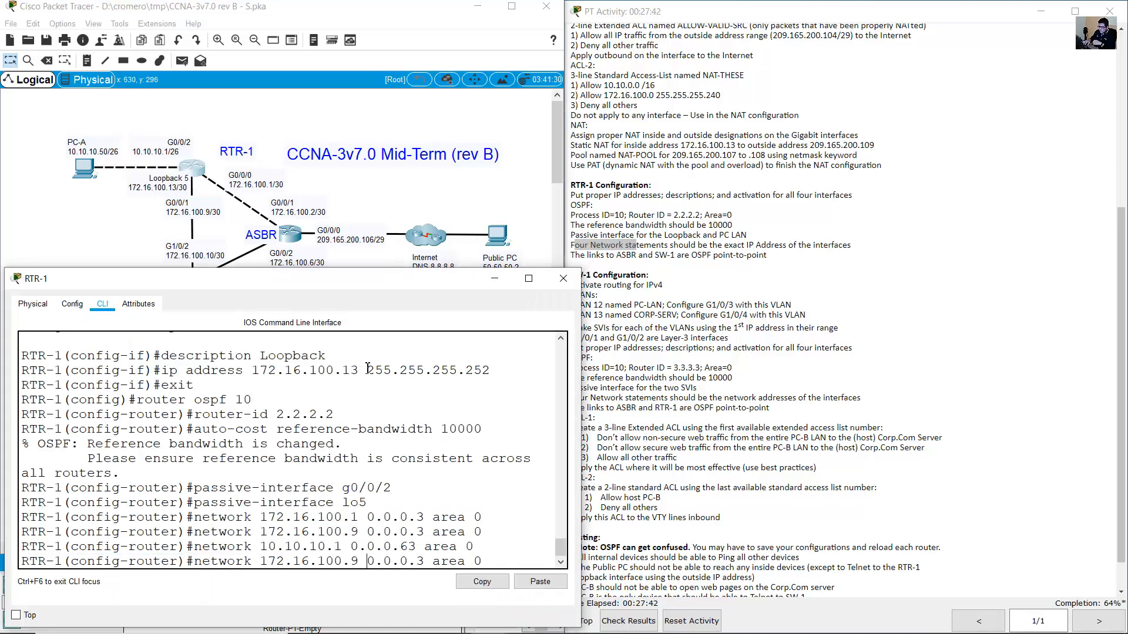
key("BackSpace")
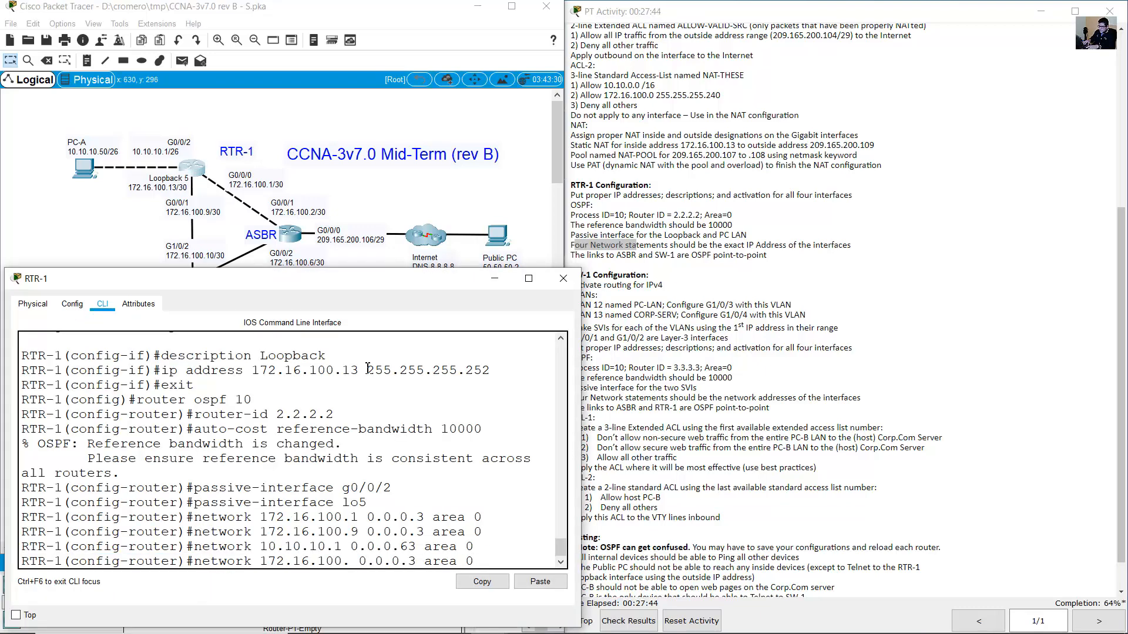
type("13")
key("Return")
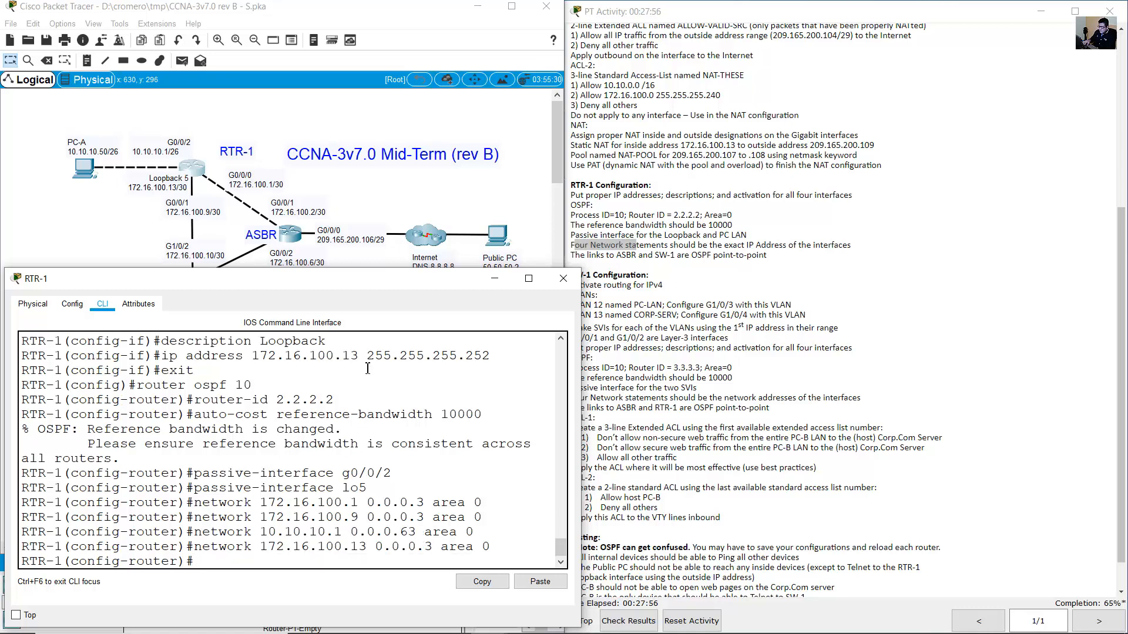
left_click(622, 268)
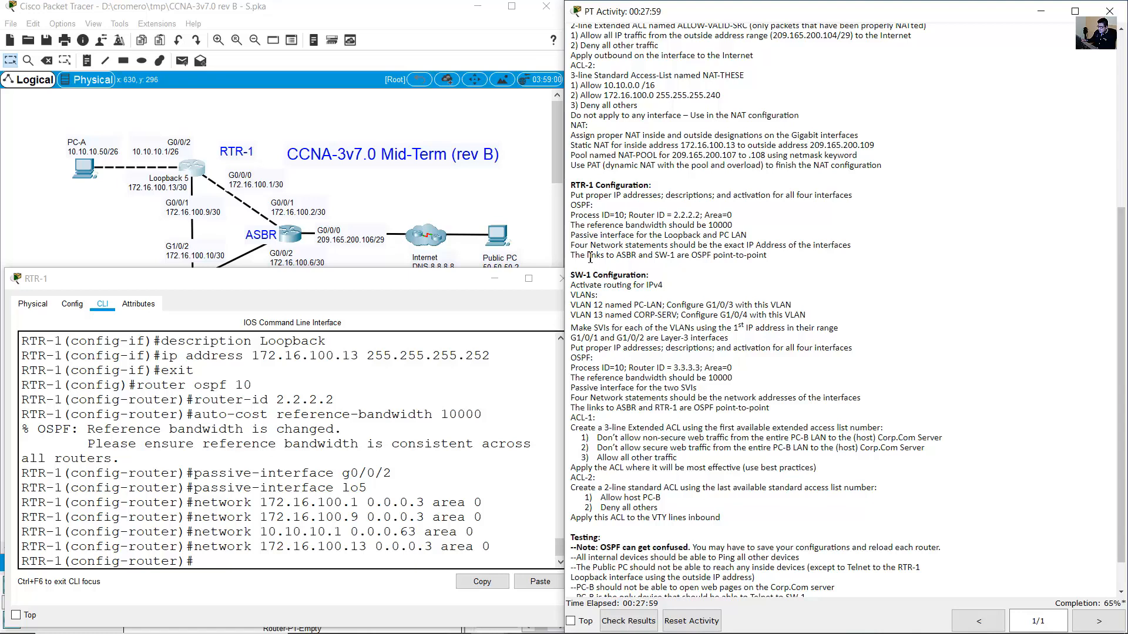
Exit RTR-1's router ospf 10 mode back to global configuration.
left_click_drag(589, 258, 760, 259)
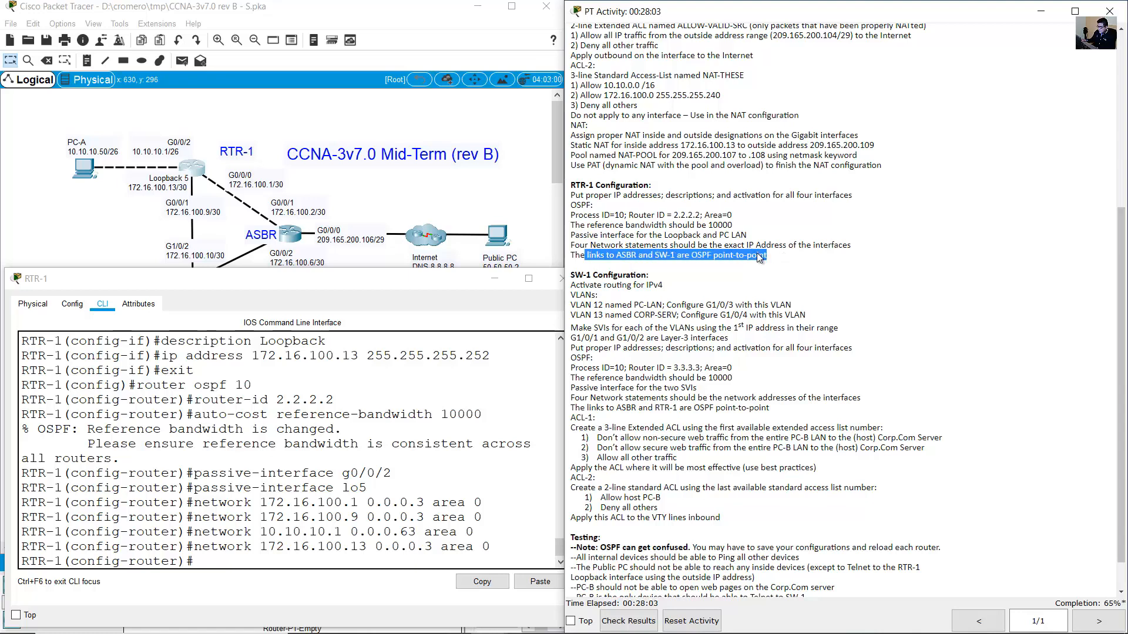
left_click(240, 104)
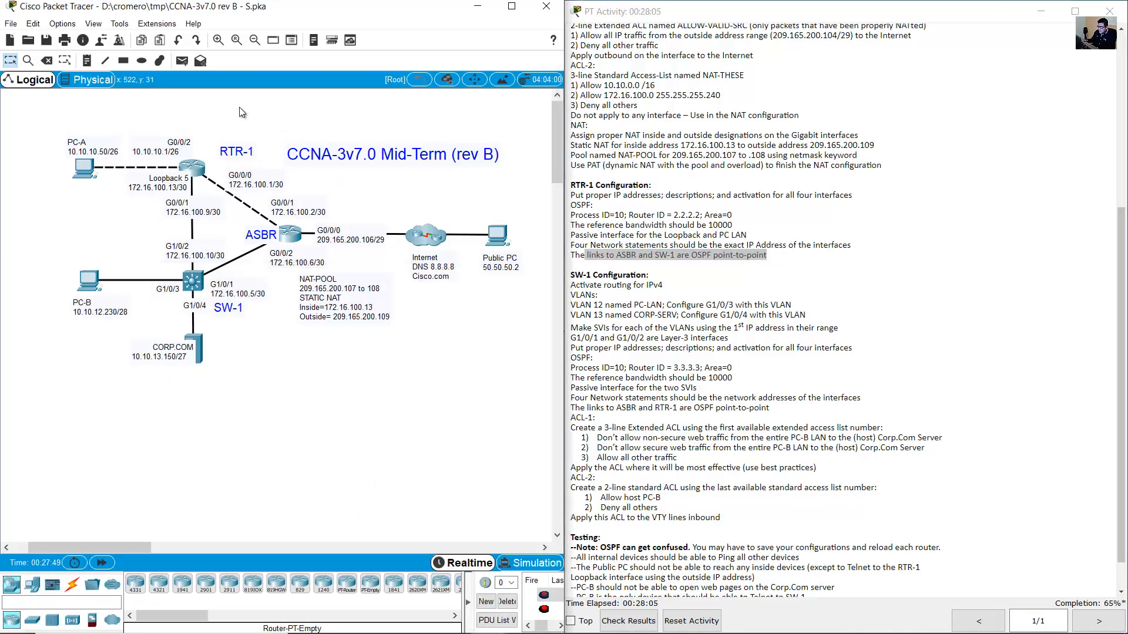
left_click(201, 170)
type("exit")
key("Return")
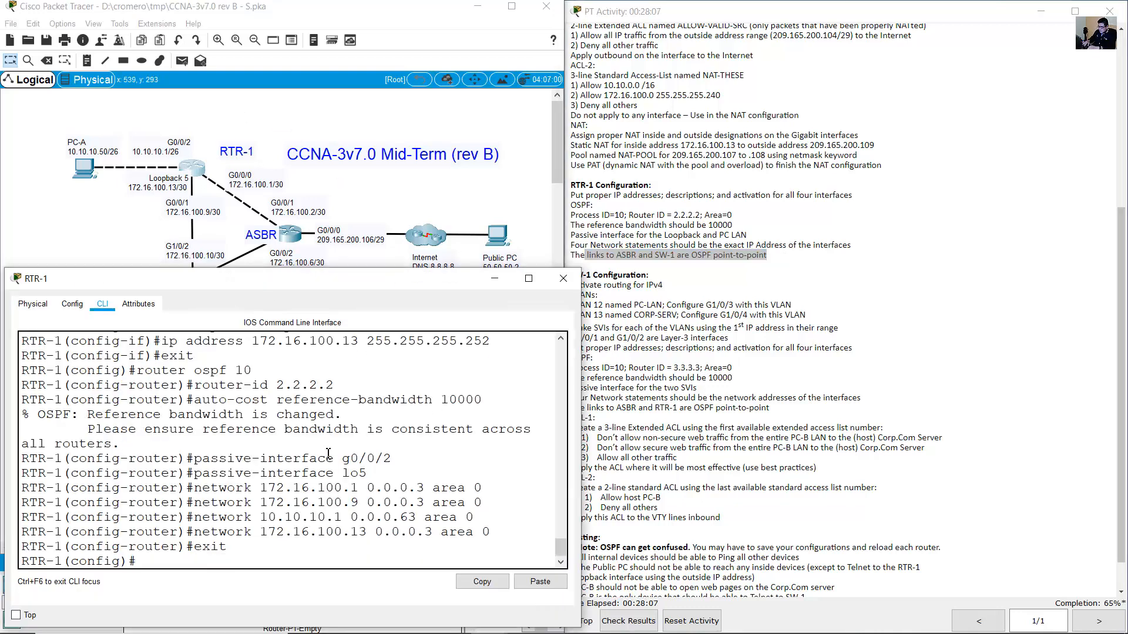
On RTR-1, set interface G0/0/0 to OSPF network type point-to-point.
left_click(264, 183)
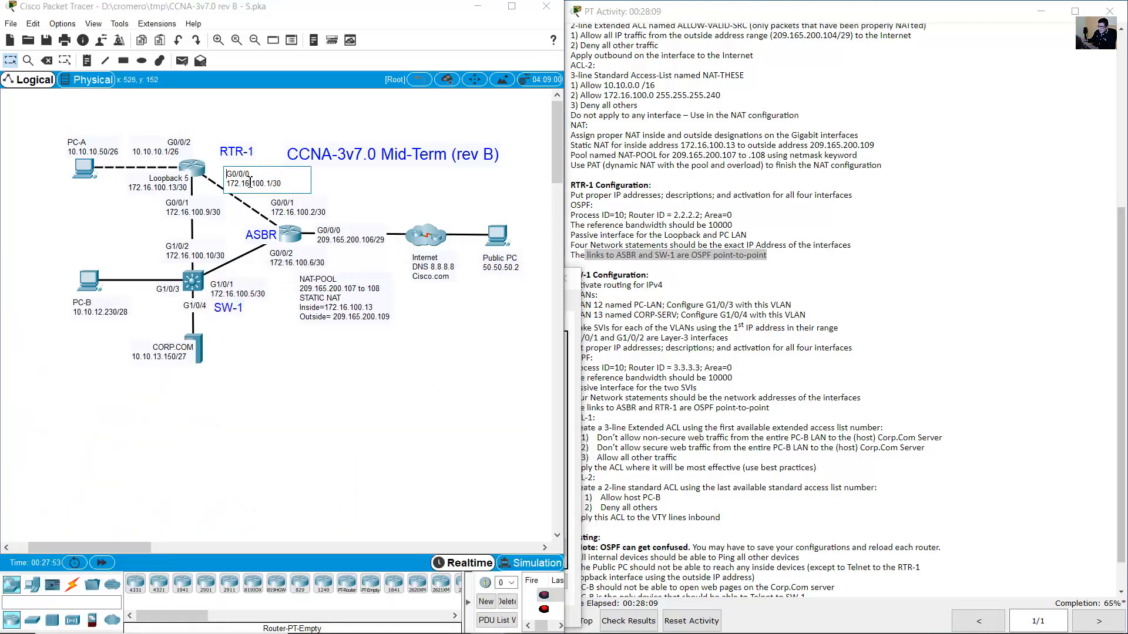
left_click_drag(264, 183, 227, 176)
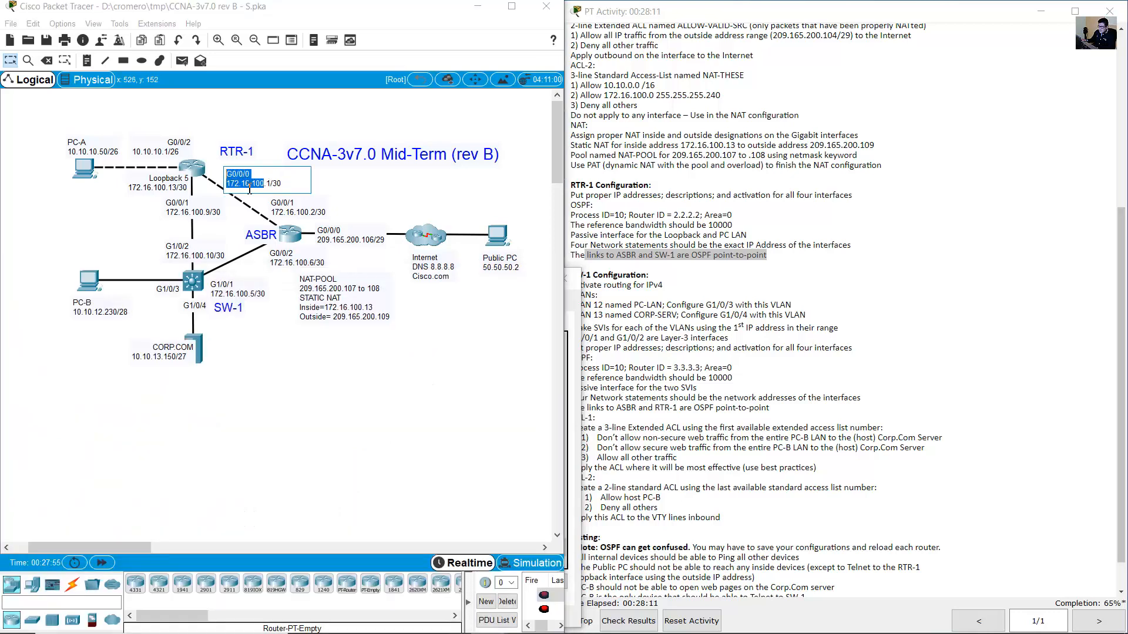
left_click(200, 172)
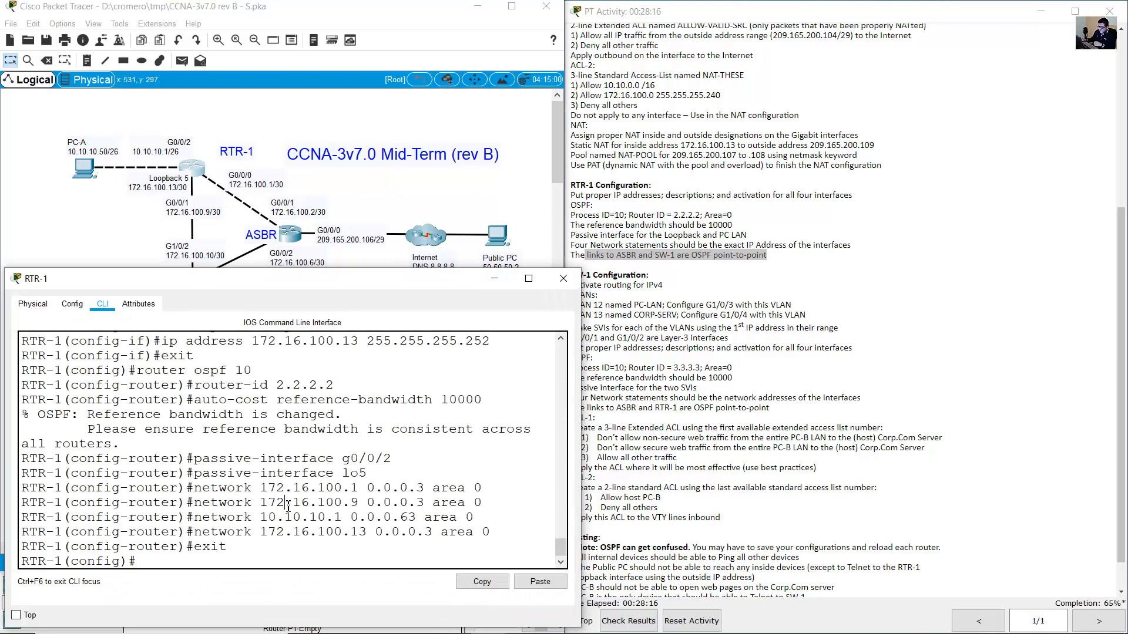
type("int g0/0/0")
key("Return")
type("ip ospf")
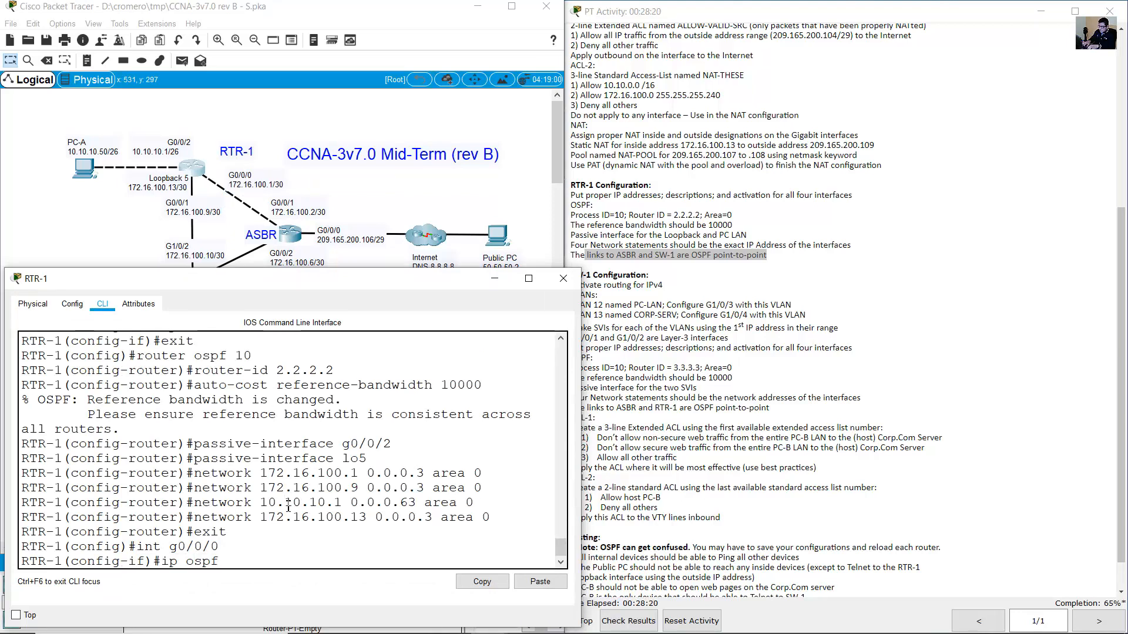
type(" network point-")
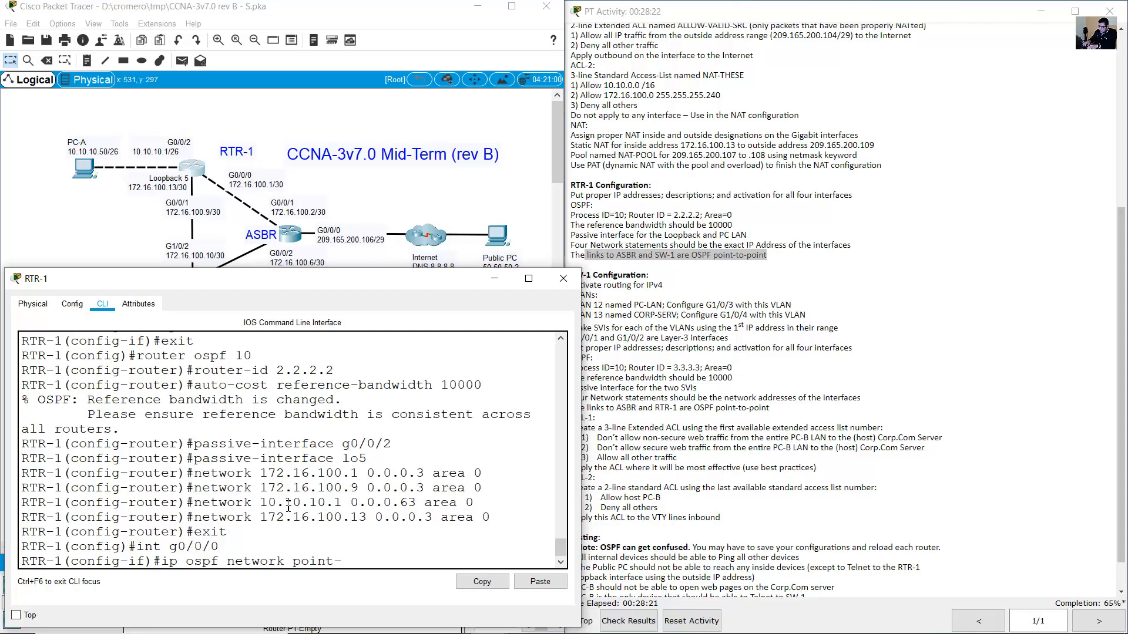
type("to-point")
key("Return")
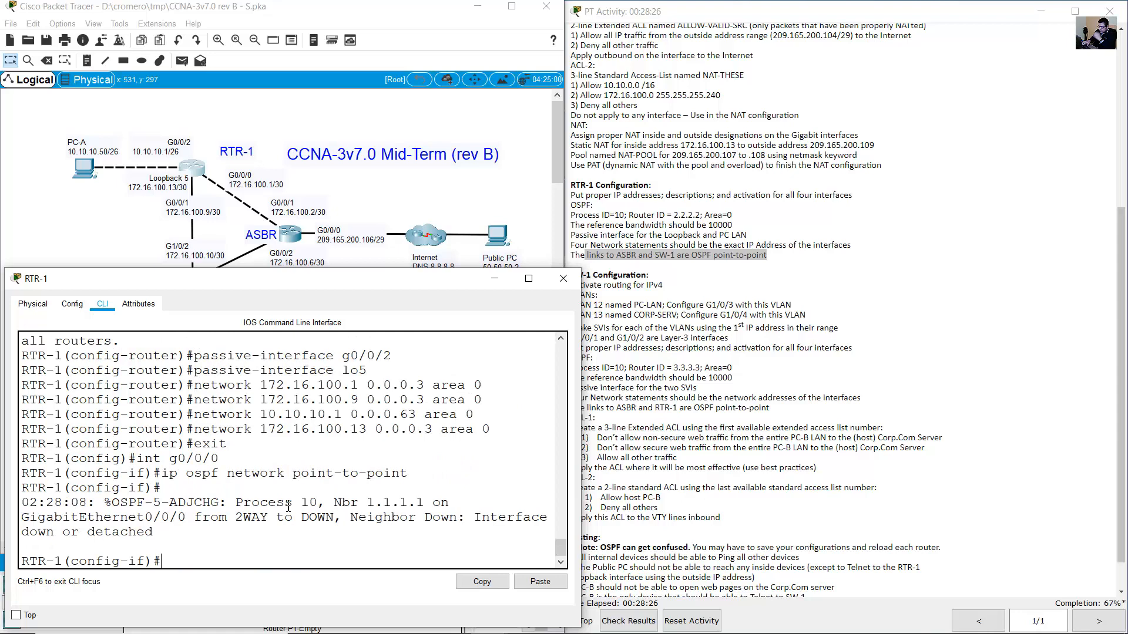
Confirm the ADJCHG log shows the adjacency with 1.1.1.1 reaching FULL.
left_click_drag(170, 519, 327, 540)
left_click(364, 531)
left_click_drag(195, 520, 270, 534)
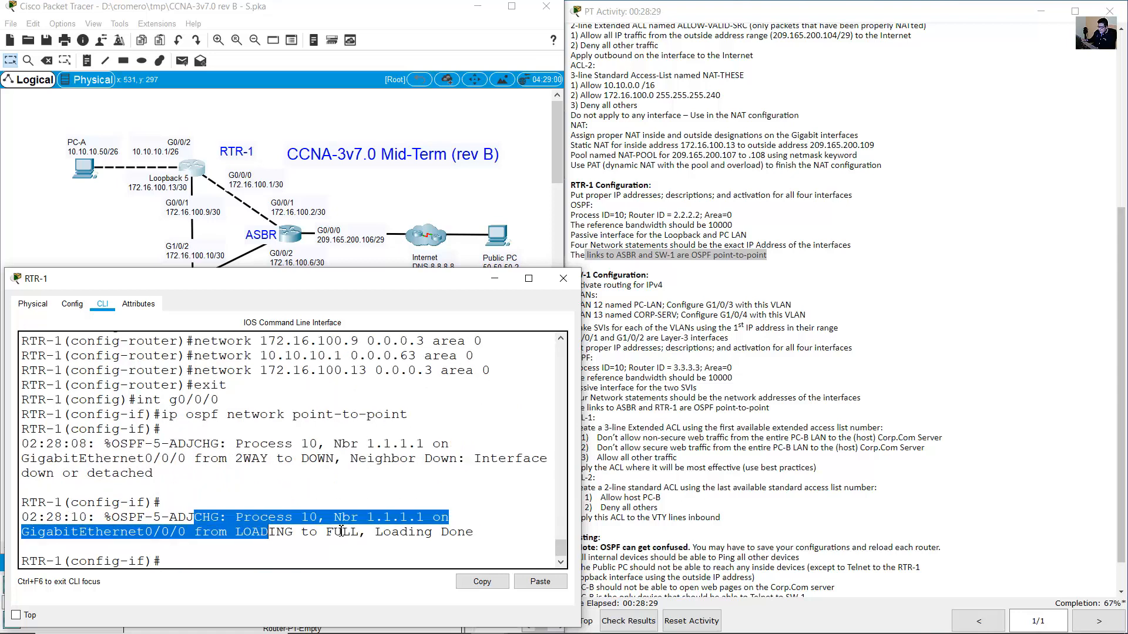
left_click(336, 531)
Locate RTR-1's G0/0/1 link to SW-1 on the topology.
left_click(333, 199)
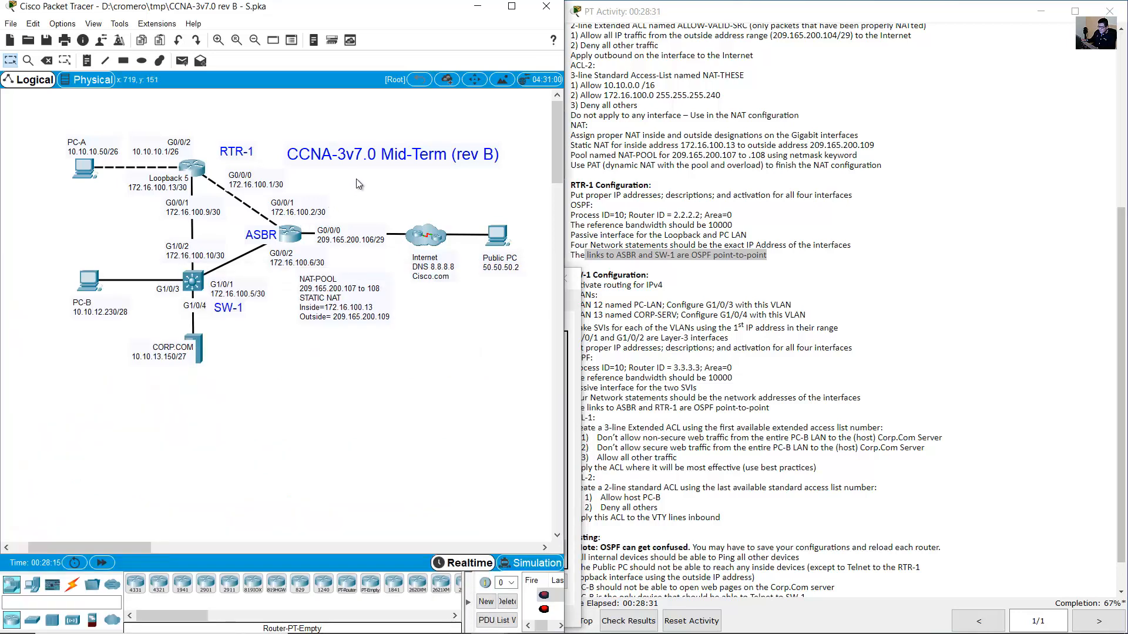
left_click(196, 174)
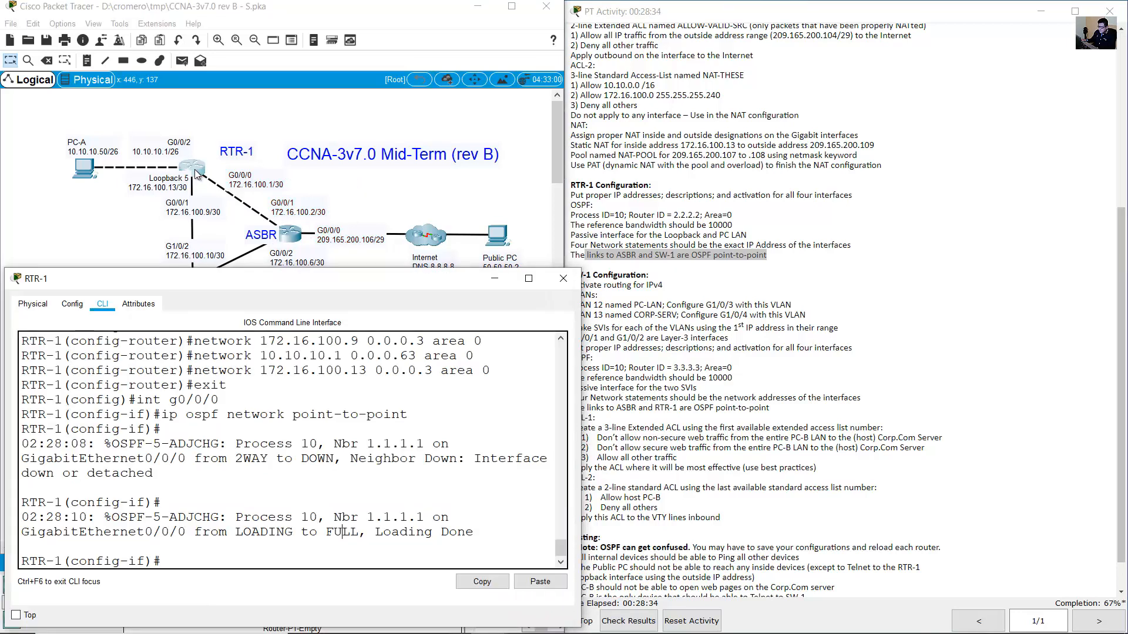
left_click(124, 219)
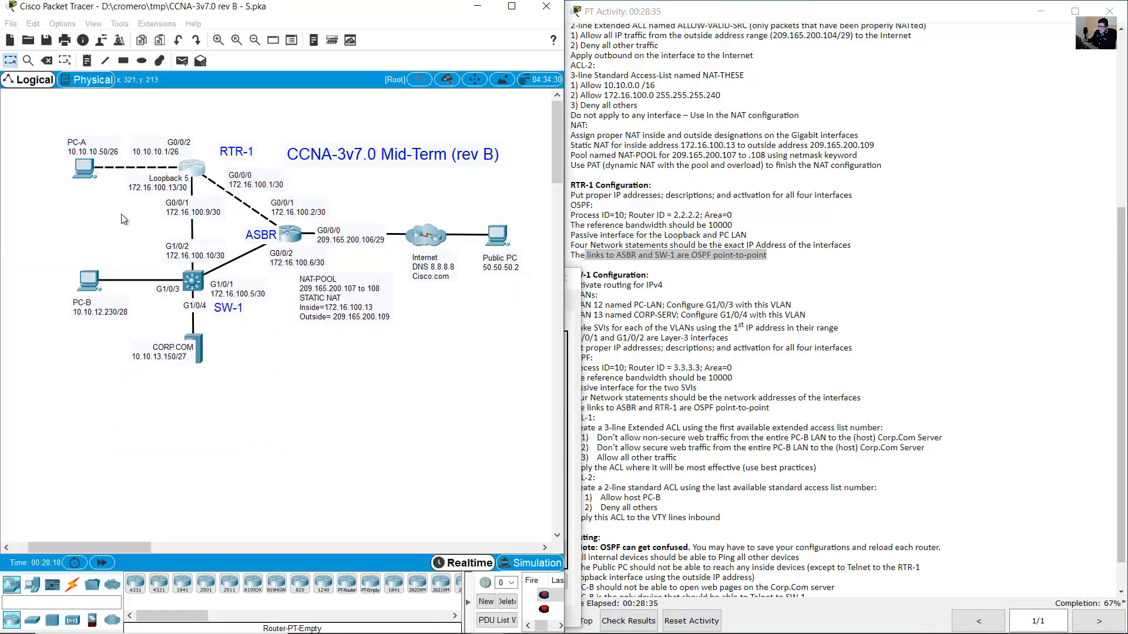
left_click(180, 205)
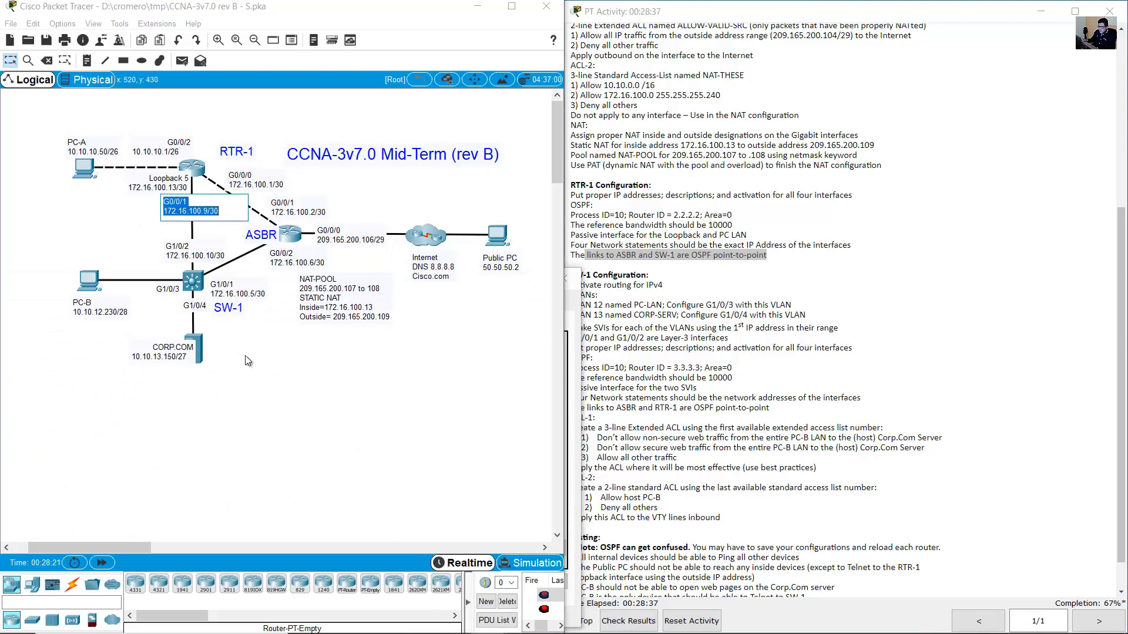
left_click_drag(248, 356, 202, 282)
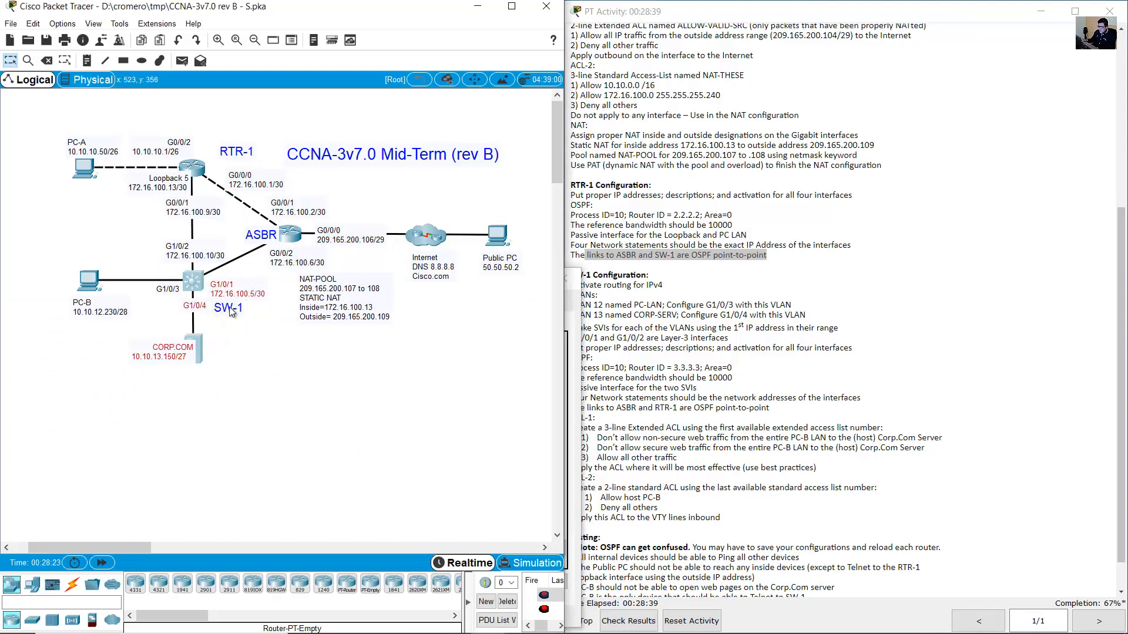
Make RTR-1's G0/0/1 an OSPF point-to-point network and exit interface configuration.
left_click(197, 174)
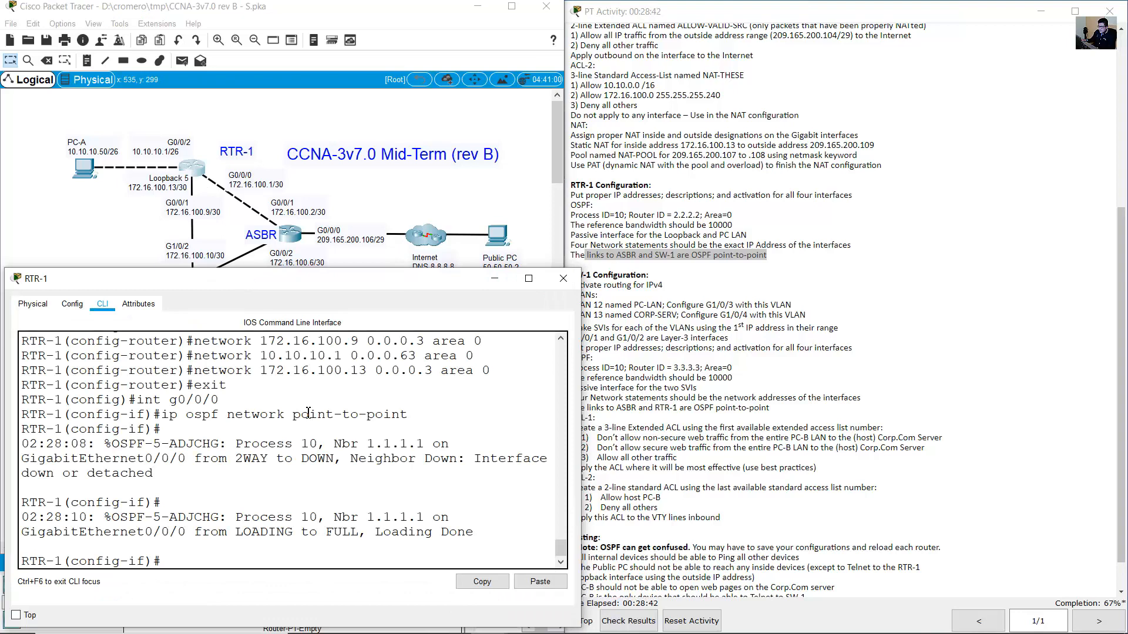
key("Up")
key("Up")
key("Return")
key("Up")
key("Up")
key("Up")
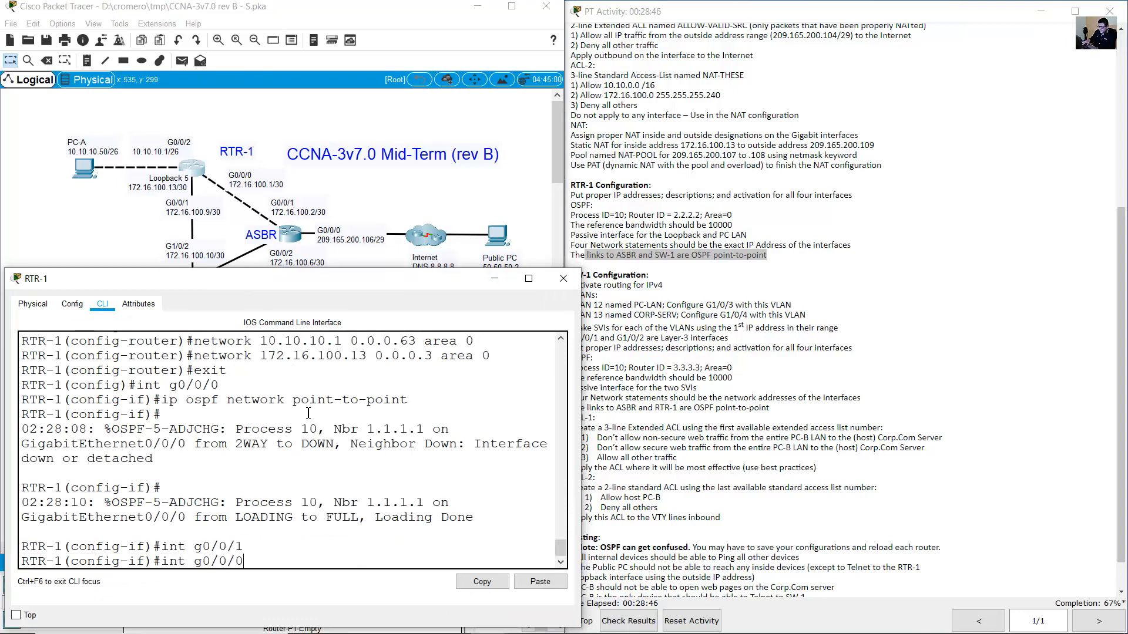
key("Down")
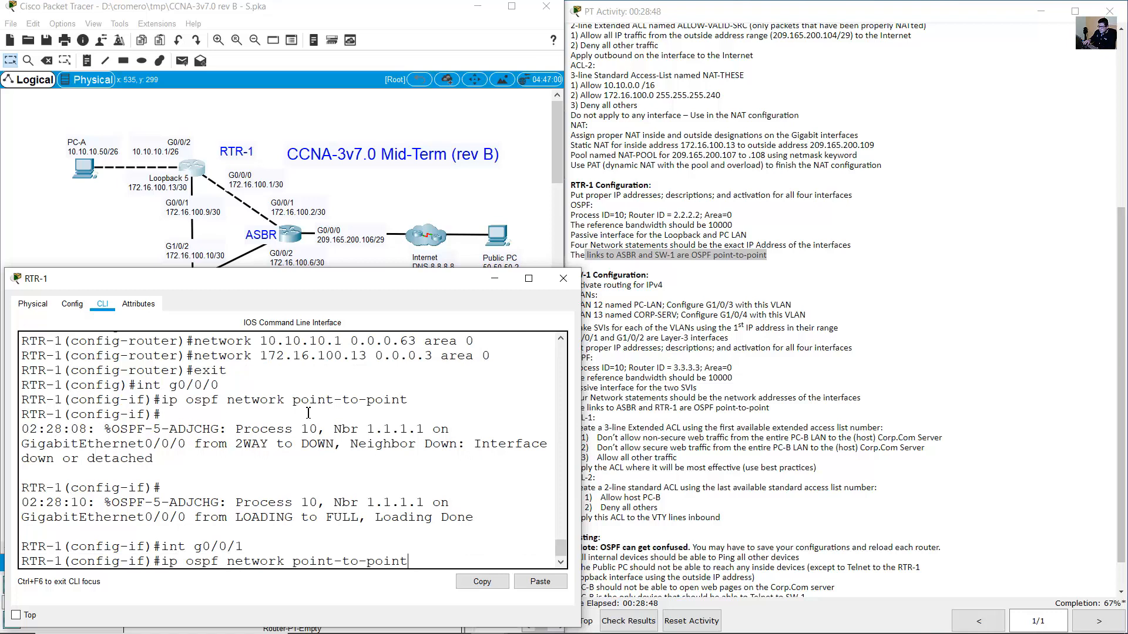
key("Return")
type("exit")
key("Return")
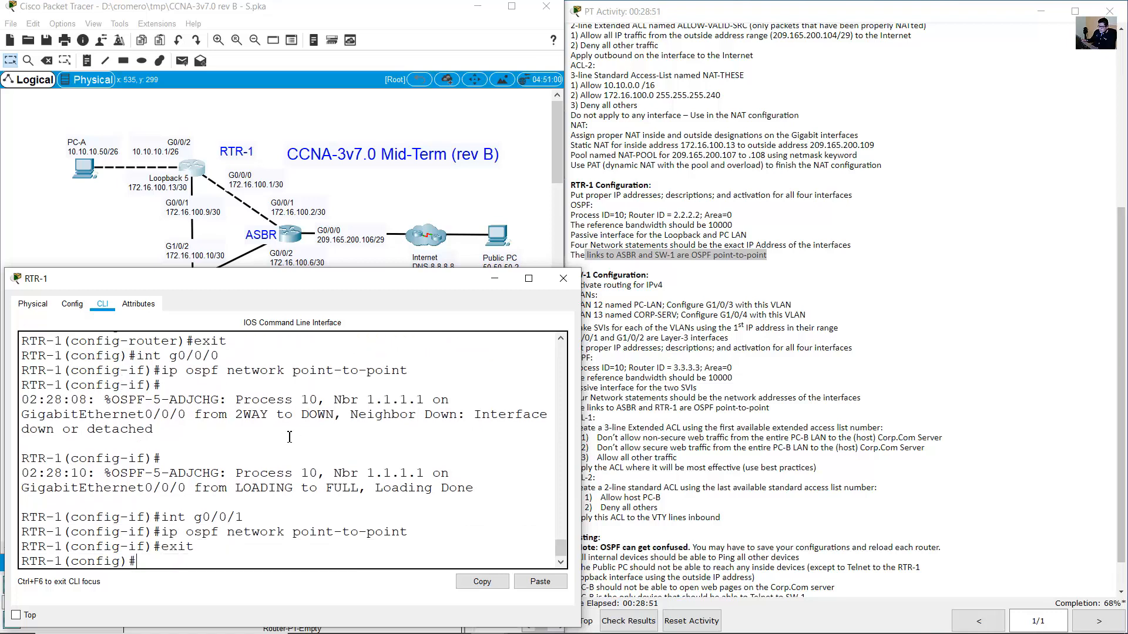
left_click_drag(163, 516, 206, 558)
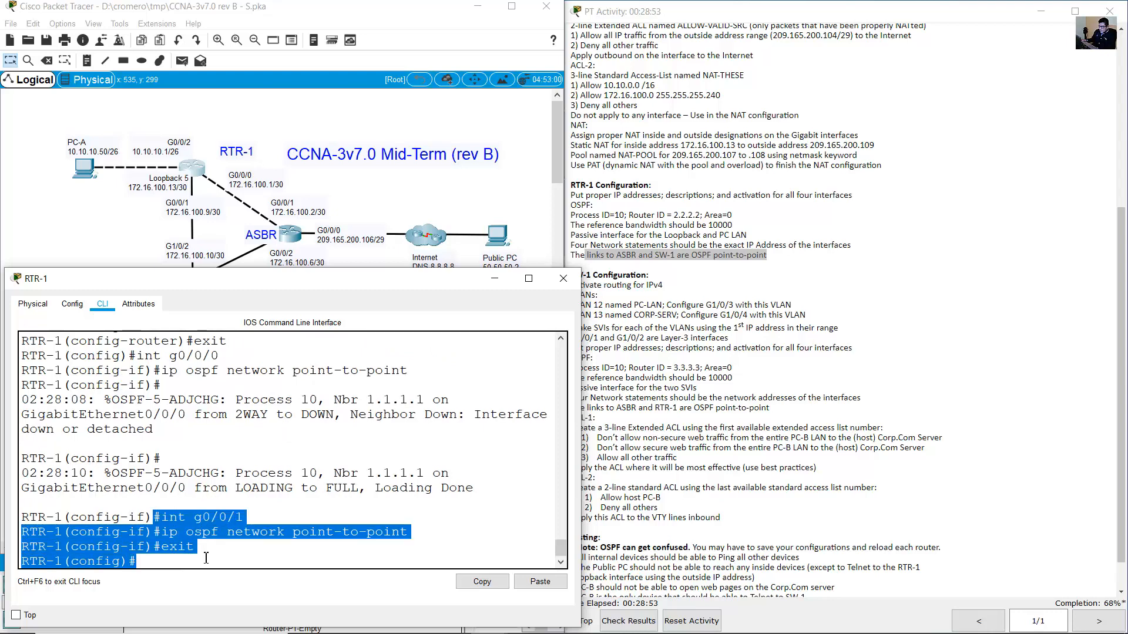
left_click(206, 558)
left_click(120, 222)
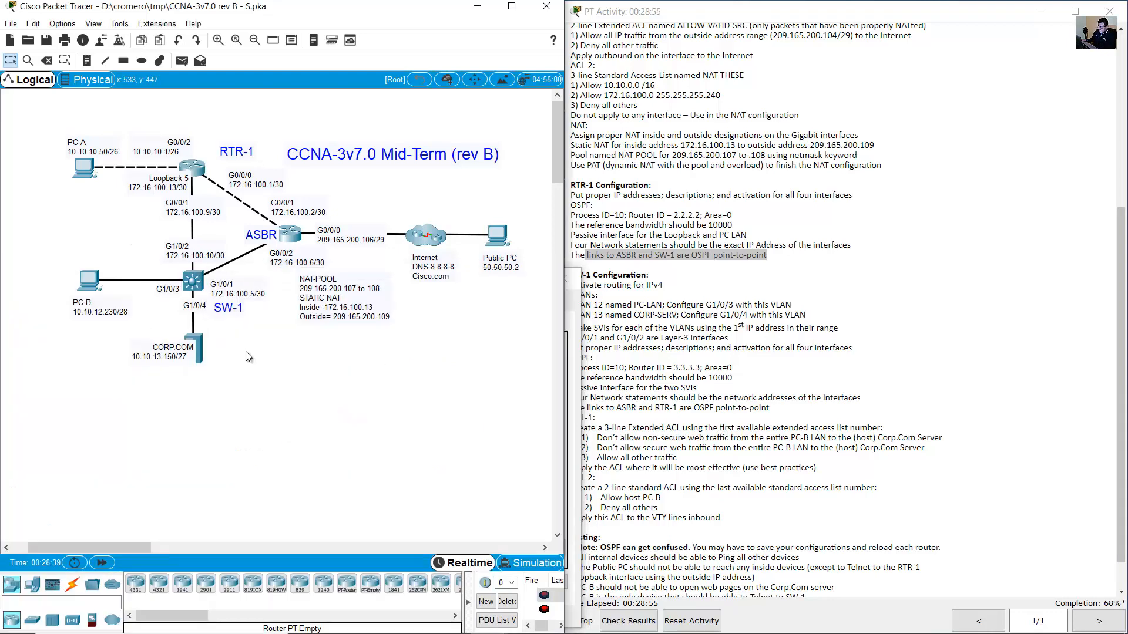
Read the SW-1 Configuration OSPF requirements, then bring up SW-1's command line.
left_click_drag(245, 351, 188, 287)
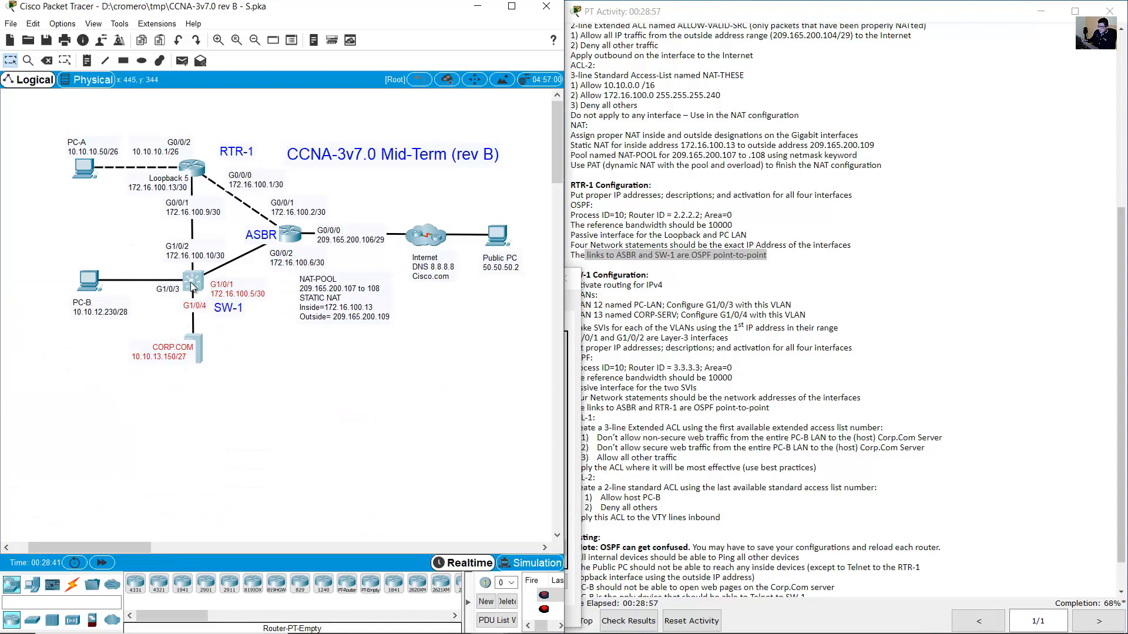
left_click(684, 316)
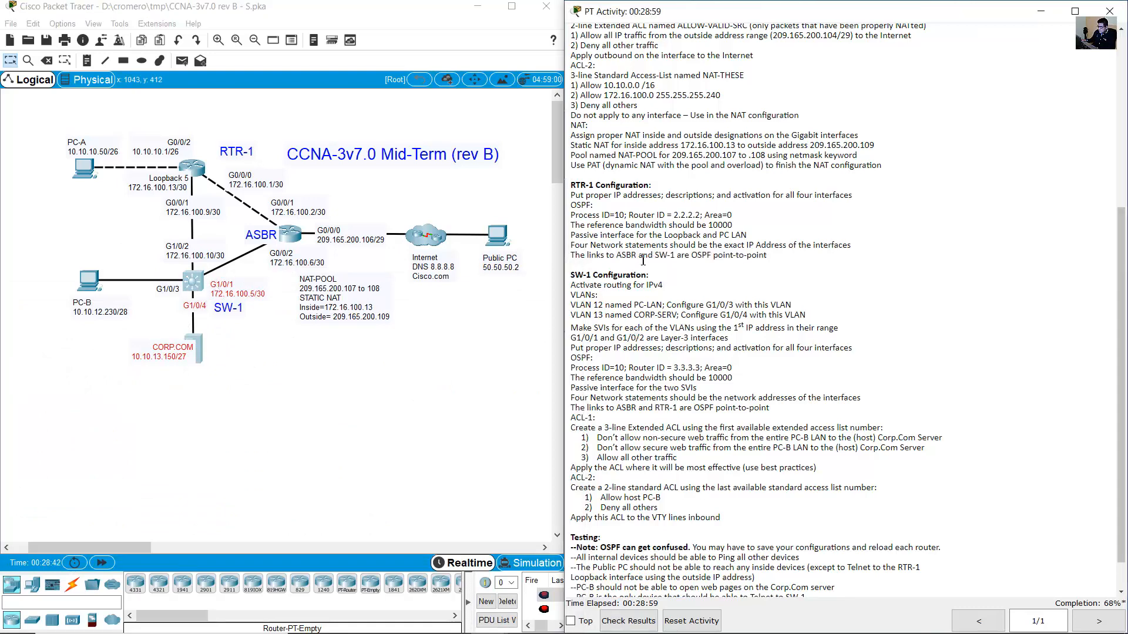
left_click_drag(626, 256, 767, 259)
left_click(682, 298)
left_click_drag(574, 275, 681, 283)
left_click_drag(573, 356, 799, 410)
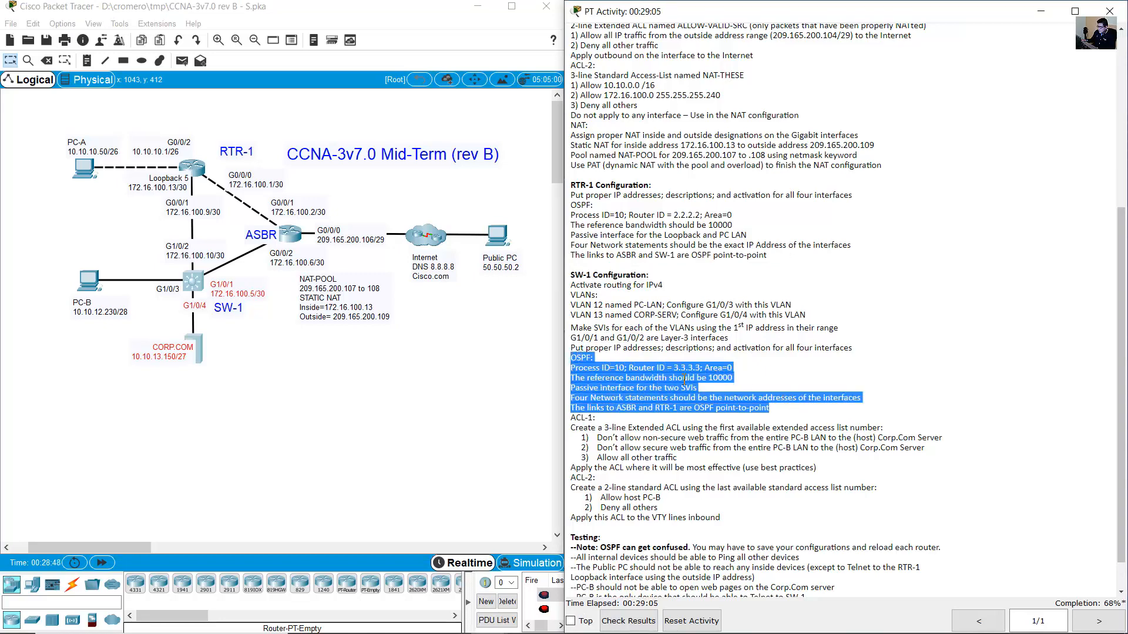
left_click(194, 282)
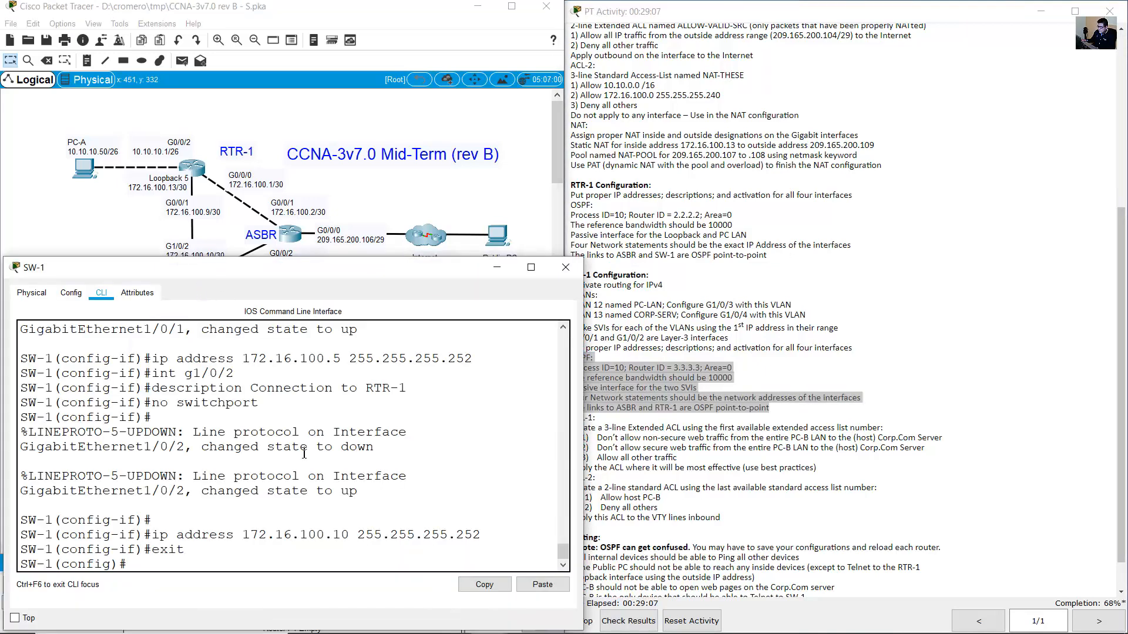
Start OSPF process 10 on SW-1 with router ID 3.3.3.3.
left_click(715, 365)
left_click_drag(571, 367, 625, 367)
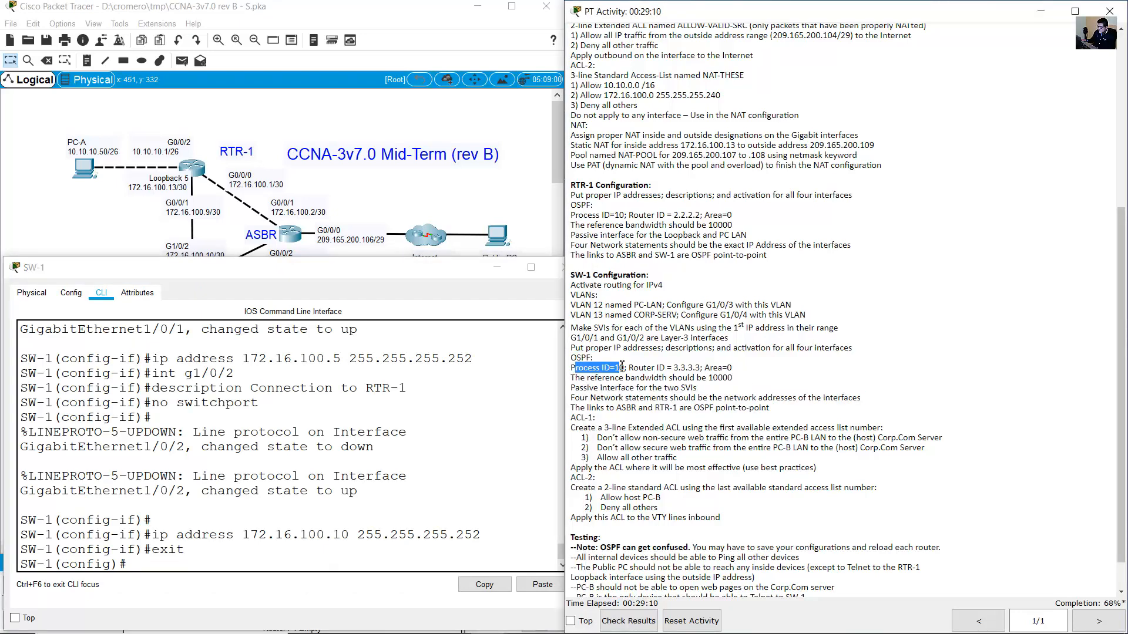
left_click(387, 461)
type("router ospf 10")
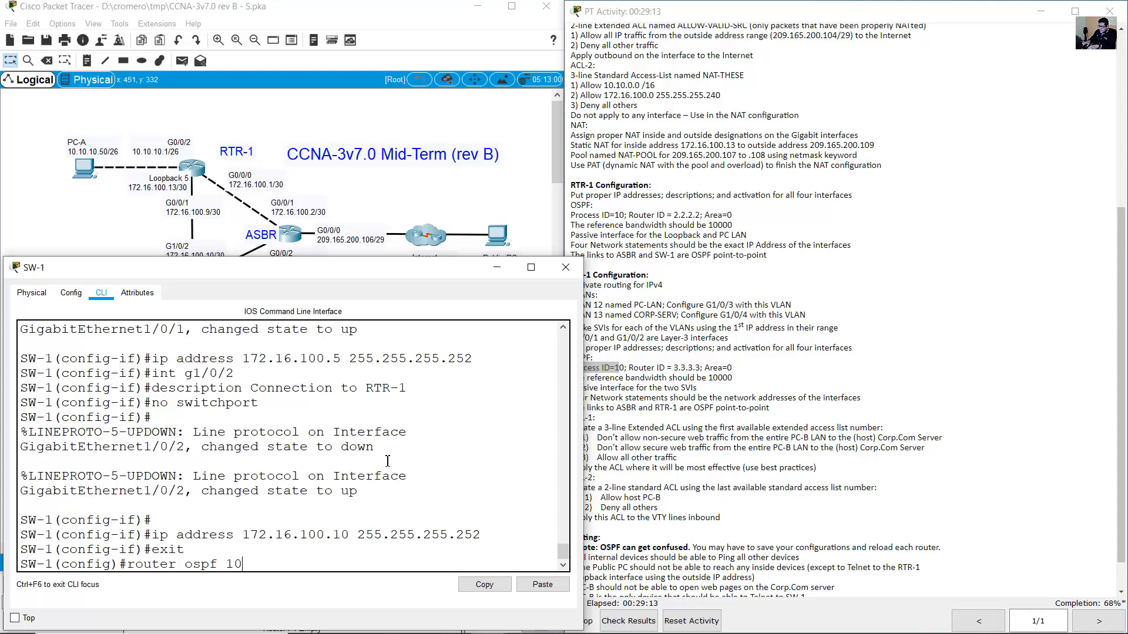
key("Return")
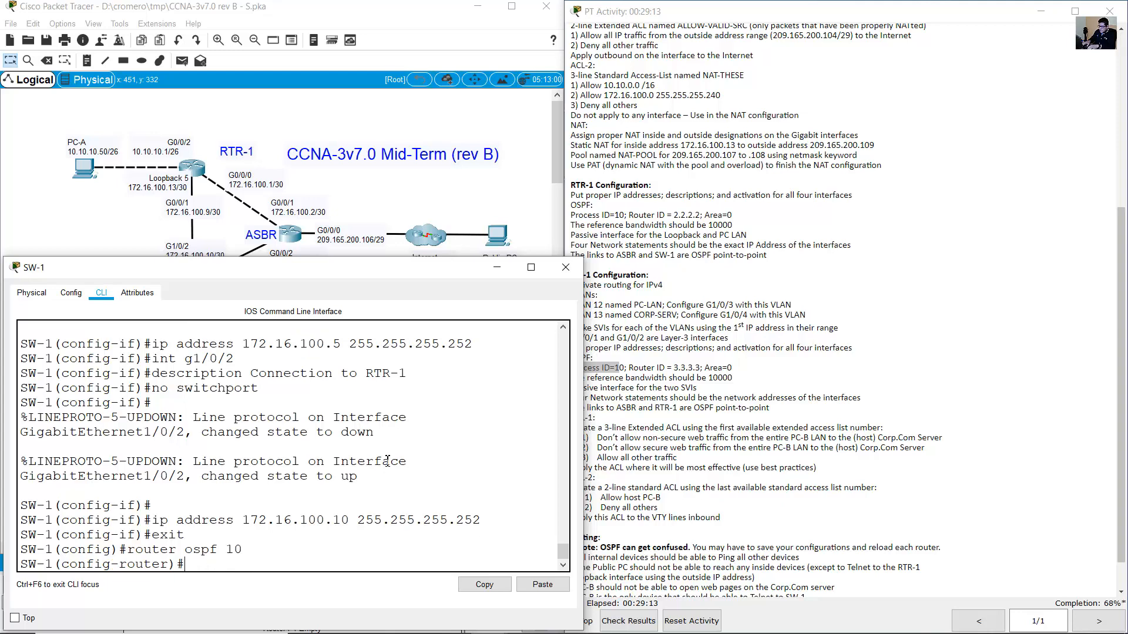
left_click(636, 377)
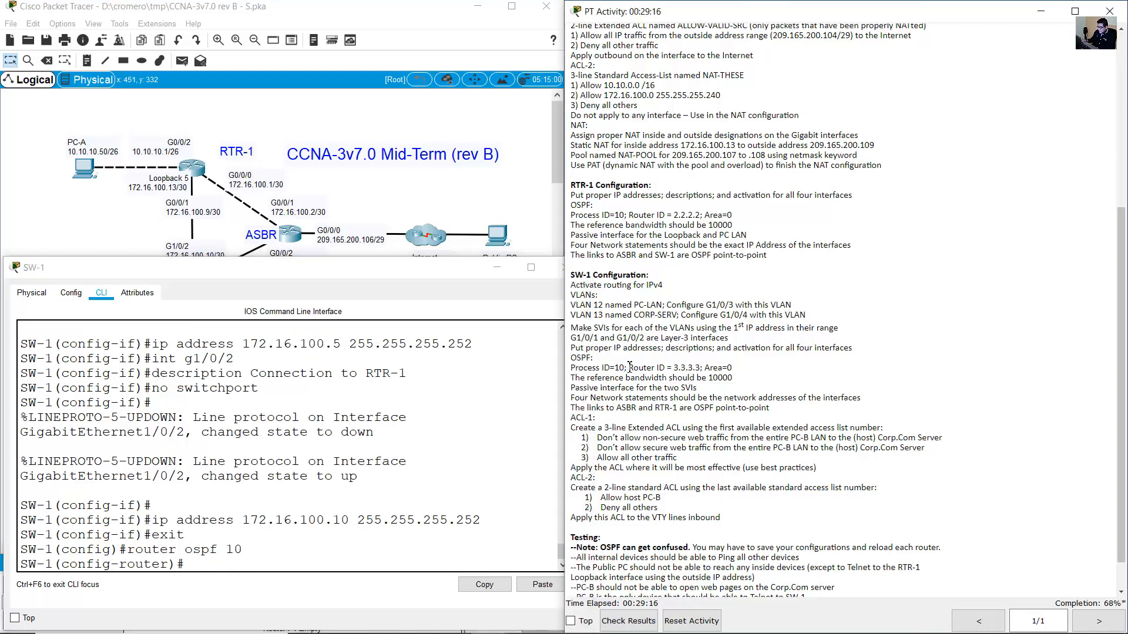
left_click_drag(627, 368, 702, 369)
left_click(367, 497)
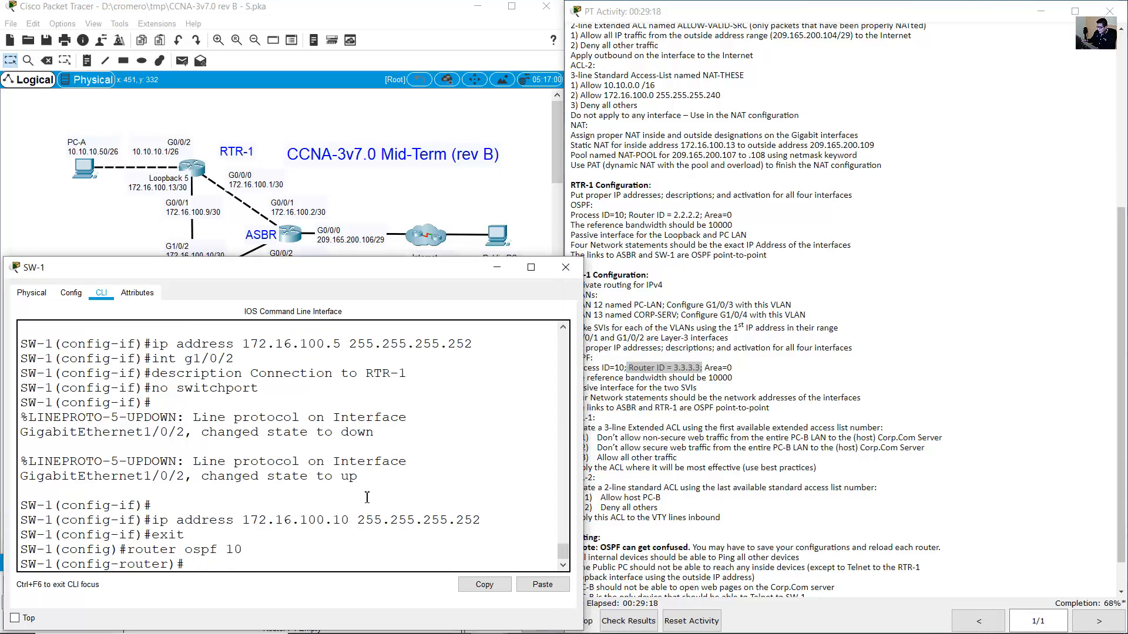
type("router-id 3.3")
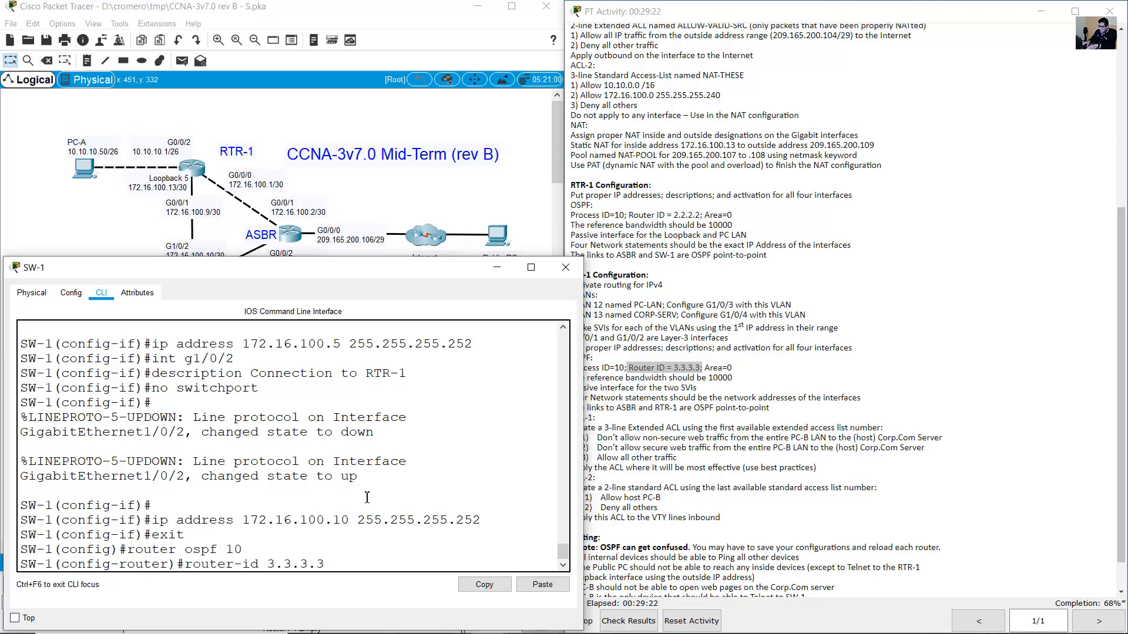
type(".3.3")
key("Return")
Set SW-1's OSPF auto-cost reference bandwidth to 10000.
left_click_drag(746, 372, 704, 370)
left_click_drag(588, 379, 770, 386)
left_click(375, 502)
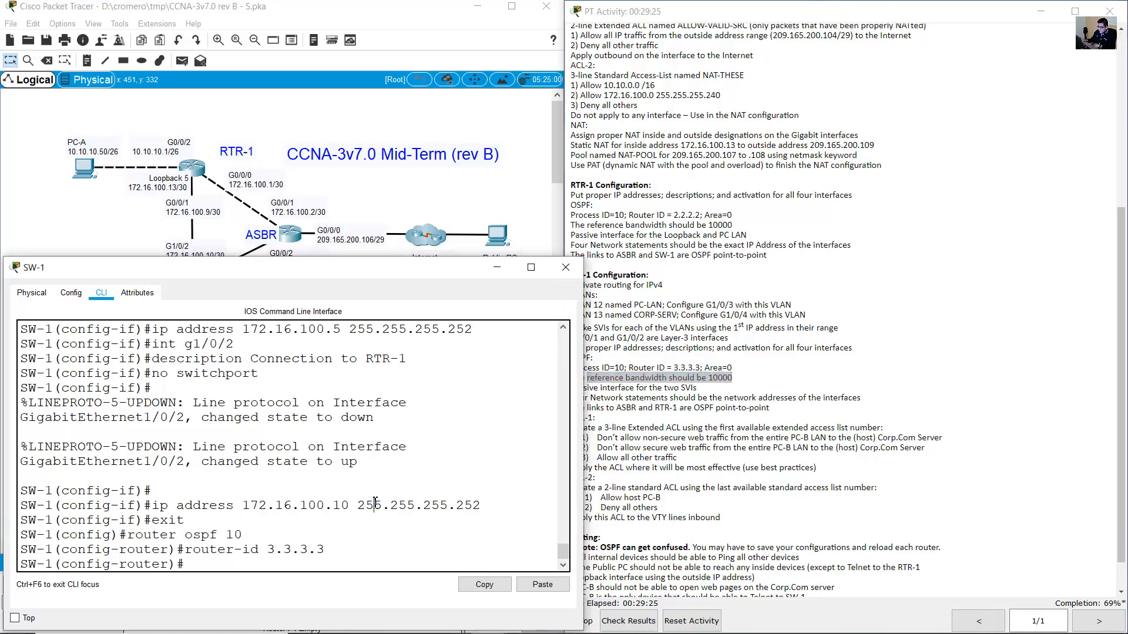
type("auto-cost reference-")
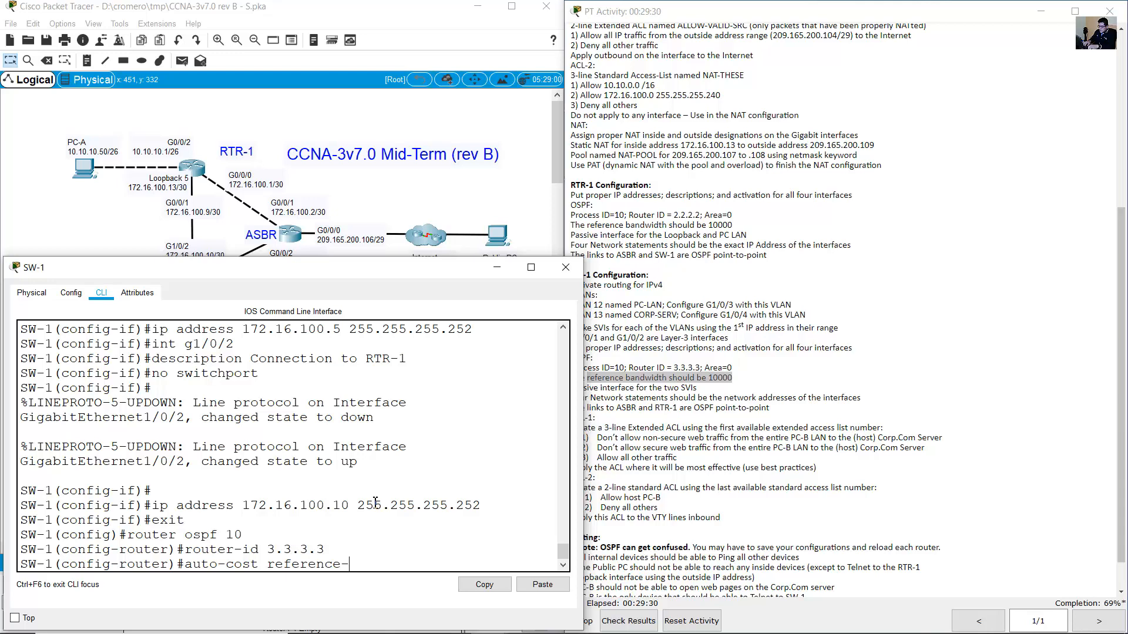
type("bandwidth 10000")
key("Return")
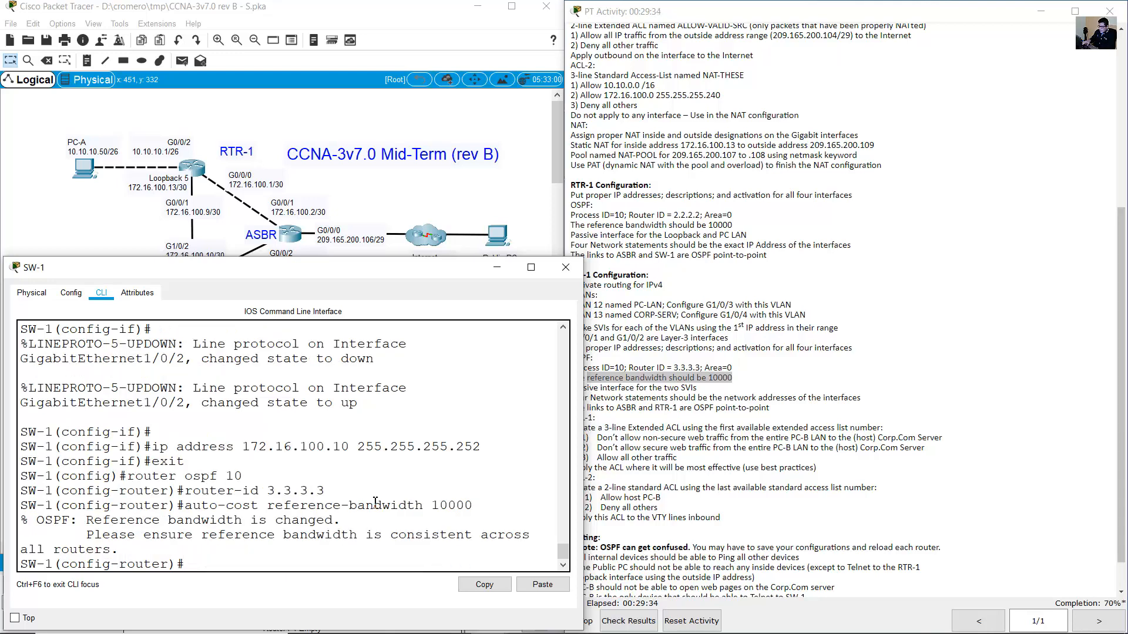
left_click(675, 404)
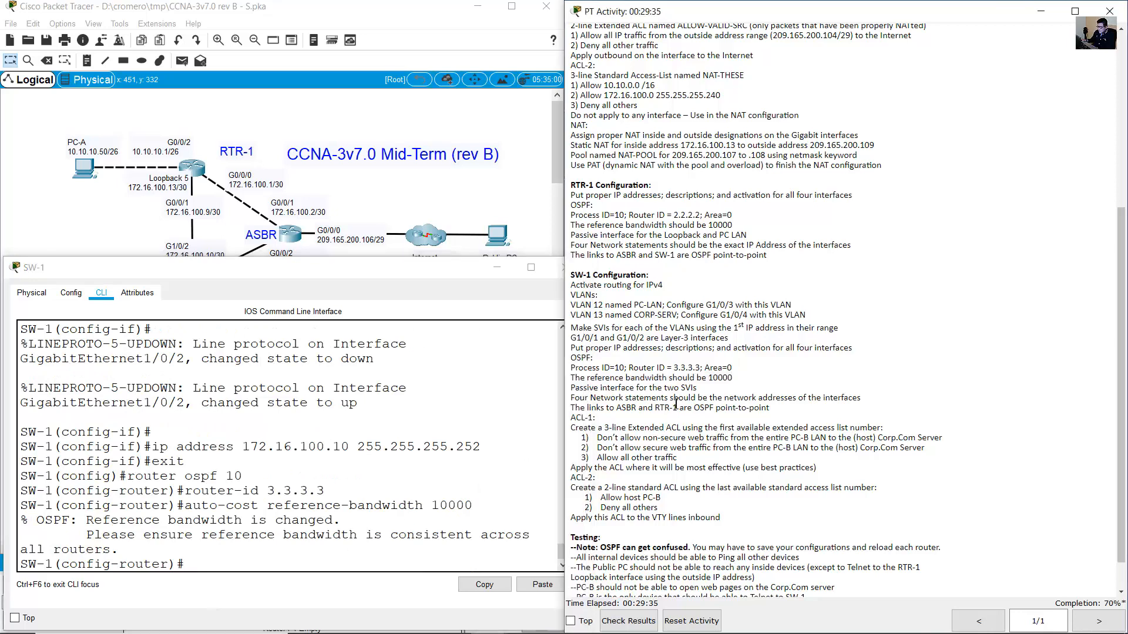
left_click_drag(580, 390, 704, 393)
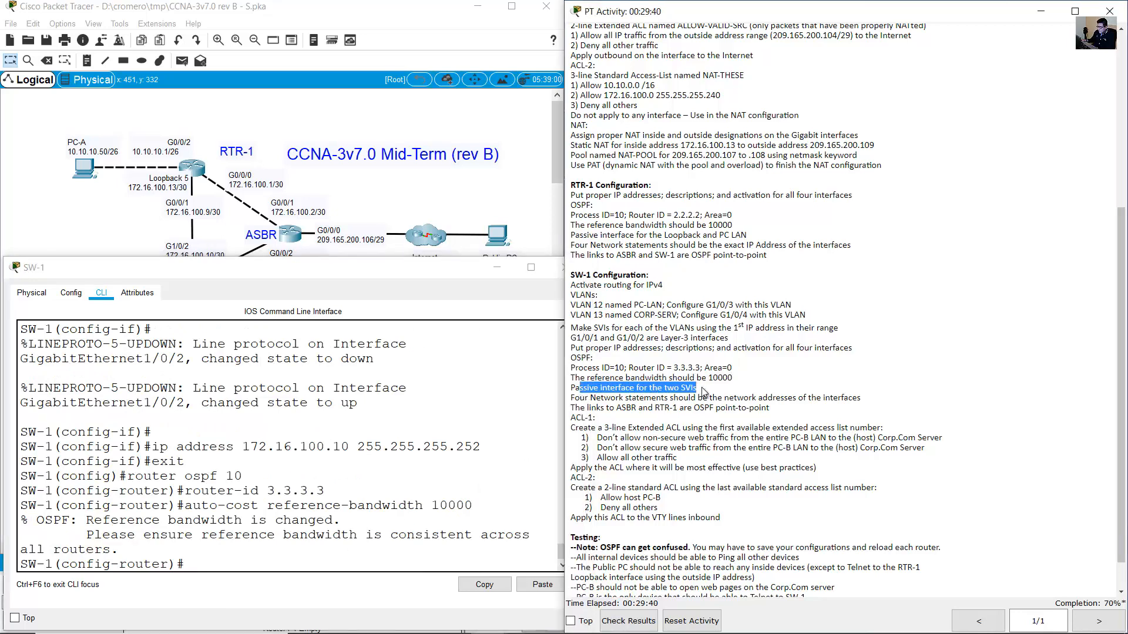
Make VLAN 12 a passive interface in SW-1's OSPF 10.
left_click(293, 505)
type("pas")
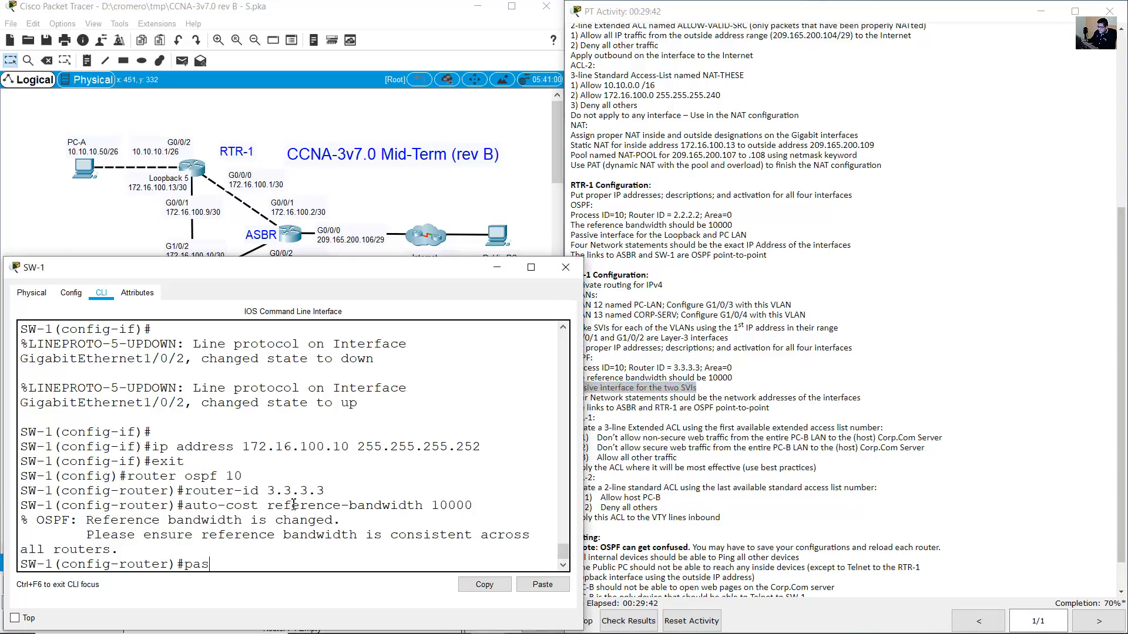
type("sive-interface")
left_click(94, 227)
left_click_drag(184, 412, 71, 275)
mouse_move(137, 247)
left_mouse_down()
mouse_move(115, 245)
mouse_move(114, 308)
left_mouse_up()
left_click(192, 282)
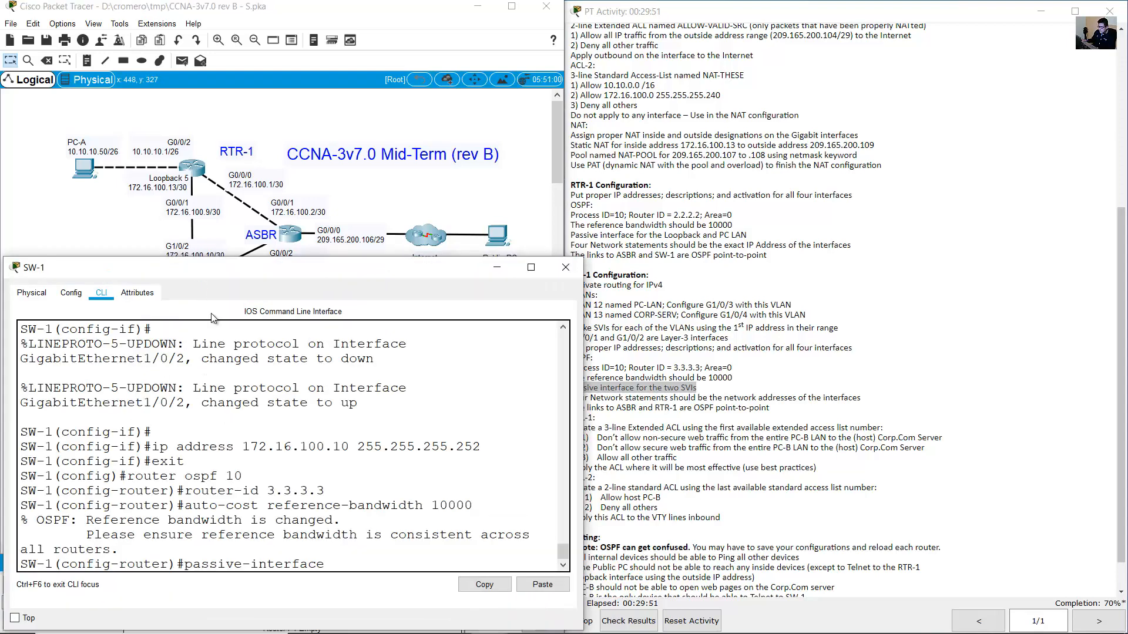
type("vlan")
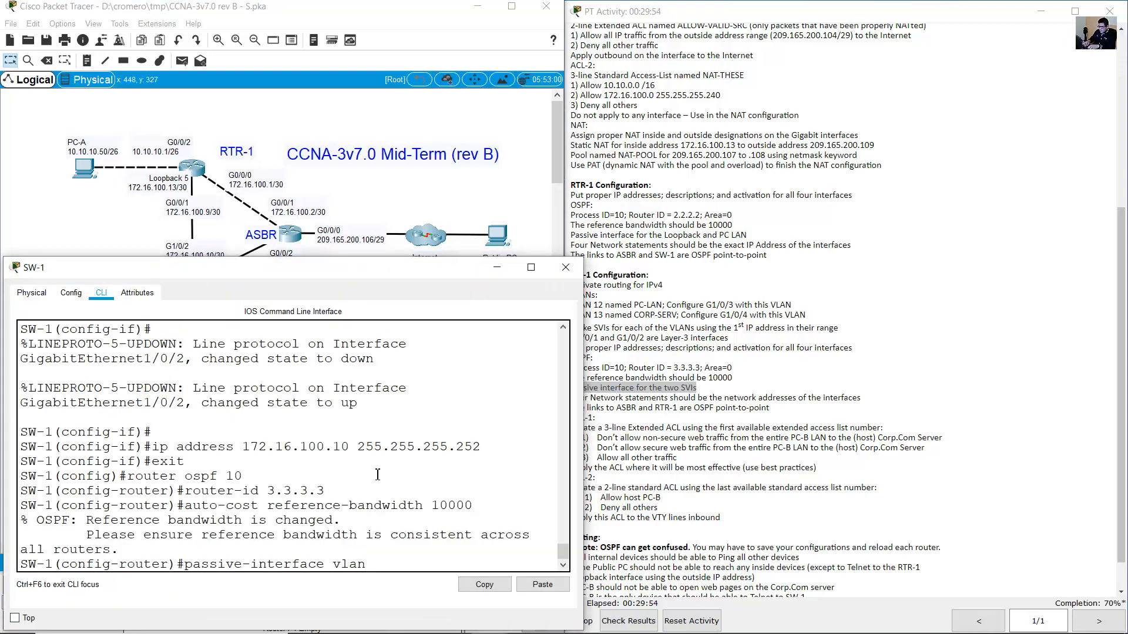
type(" 12")
key("Return")
Make VLAN 13 passive as well, then check the network statements requirement.
key("Up")
key("BackSpace")
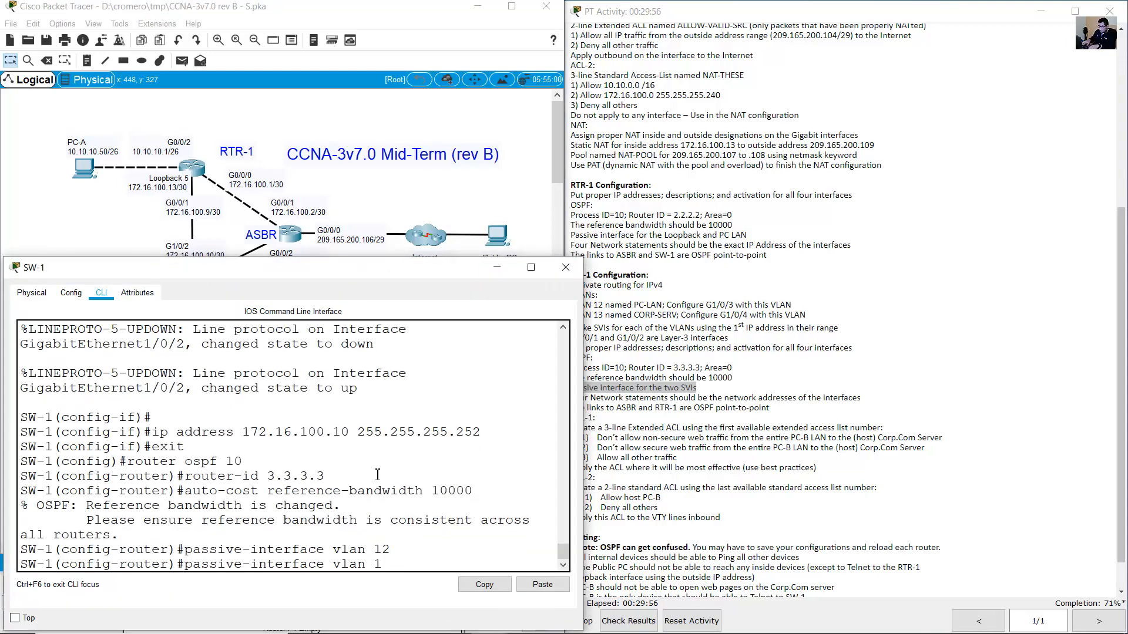
type("3")
key("Return")
left_click(686, 385)
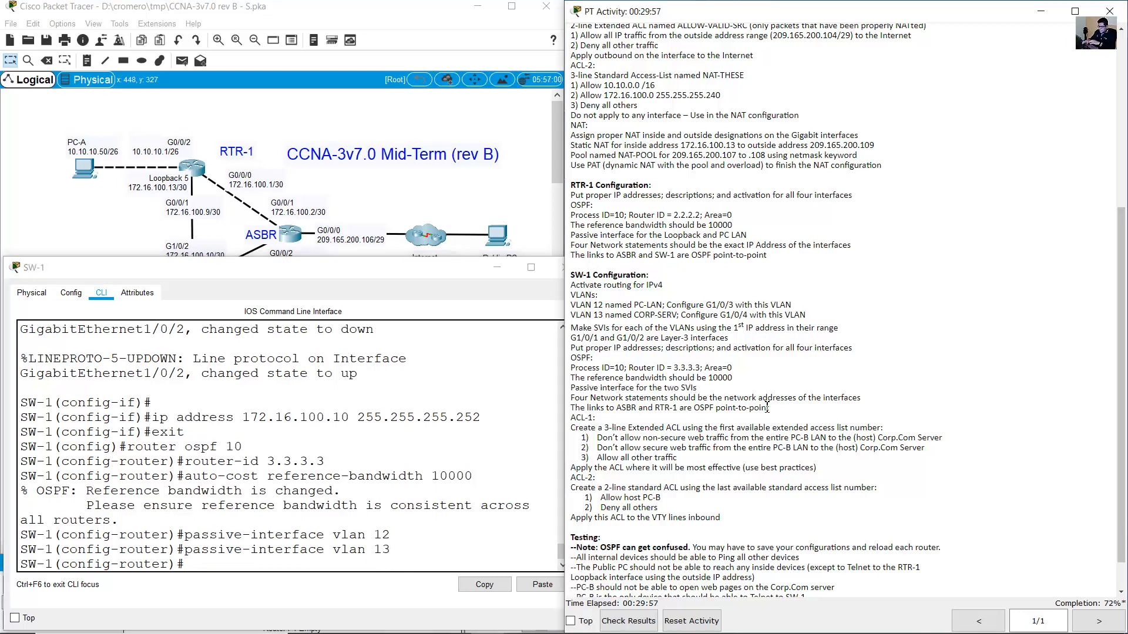
left_click_drag(571, 400, 867, 399)
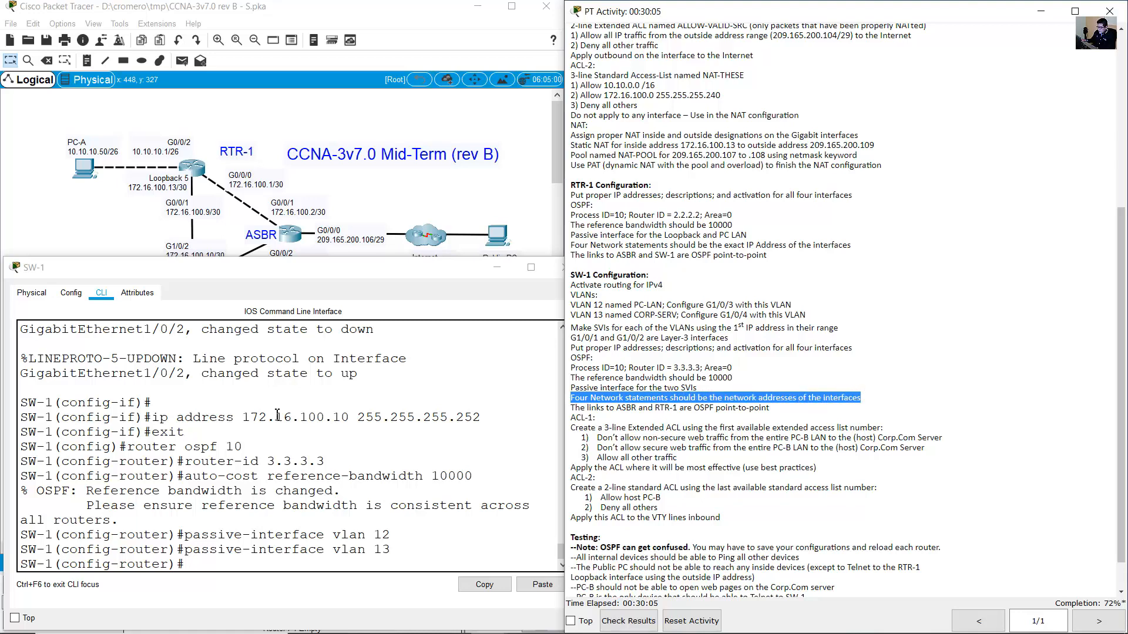
List SW-1's four connected networks with do show ip route connected.
left_click(273, 445)
type("do sh")
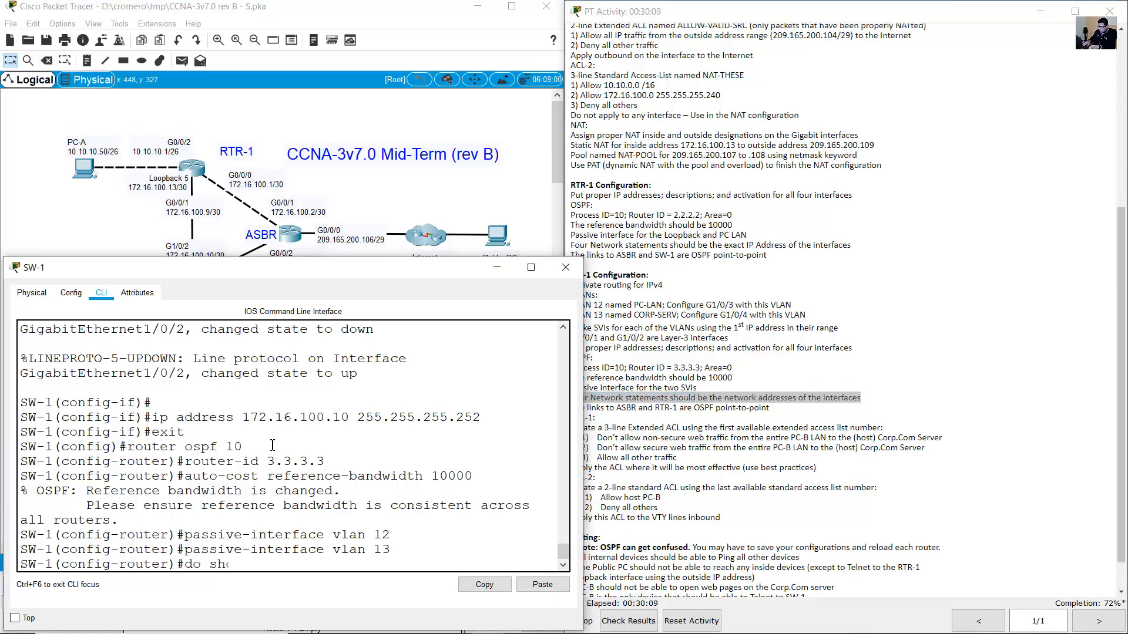
type("ow ip route connec")
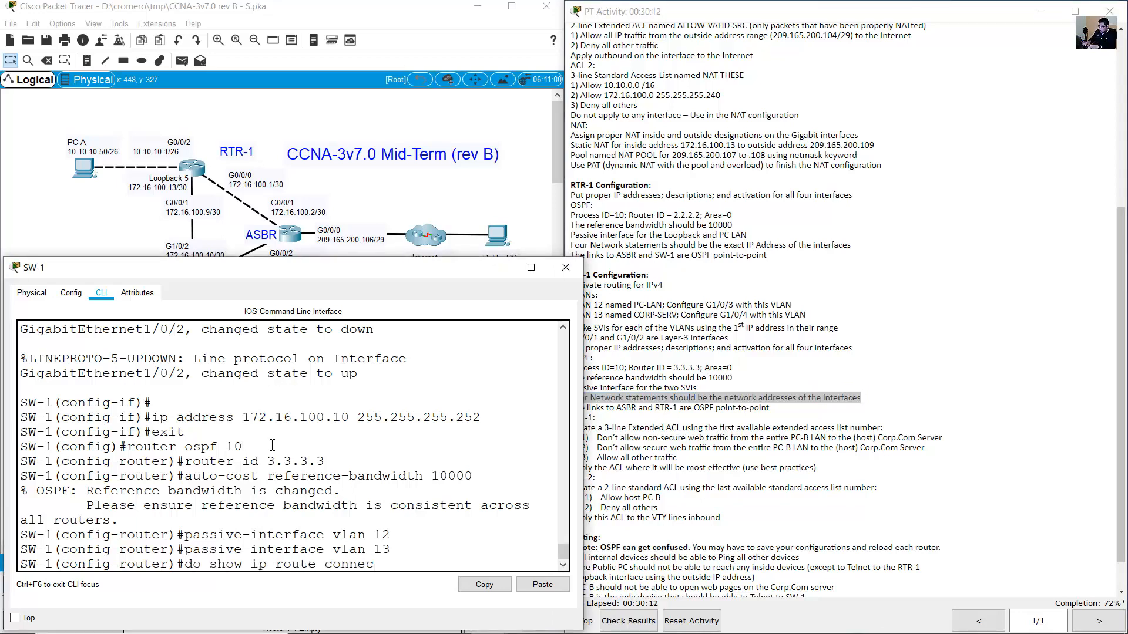
type("ted")
key("Return")
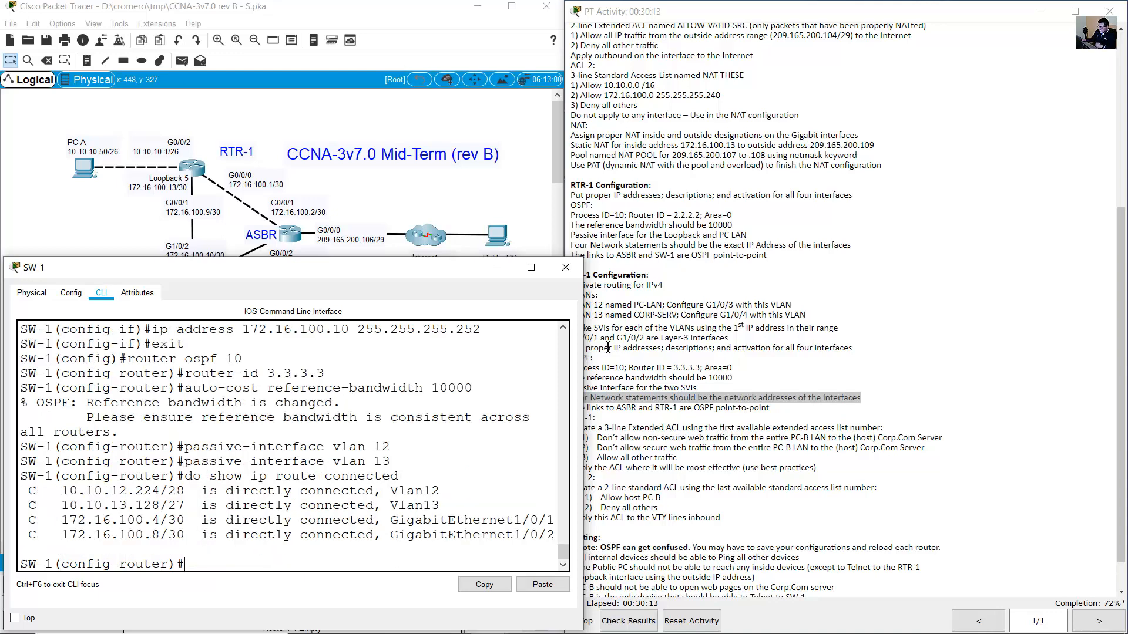
left_click_drag(583, 348, 601, 350)
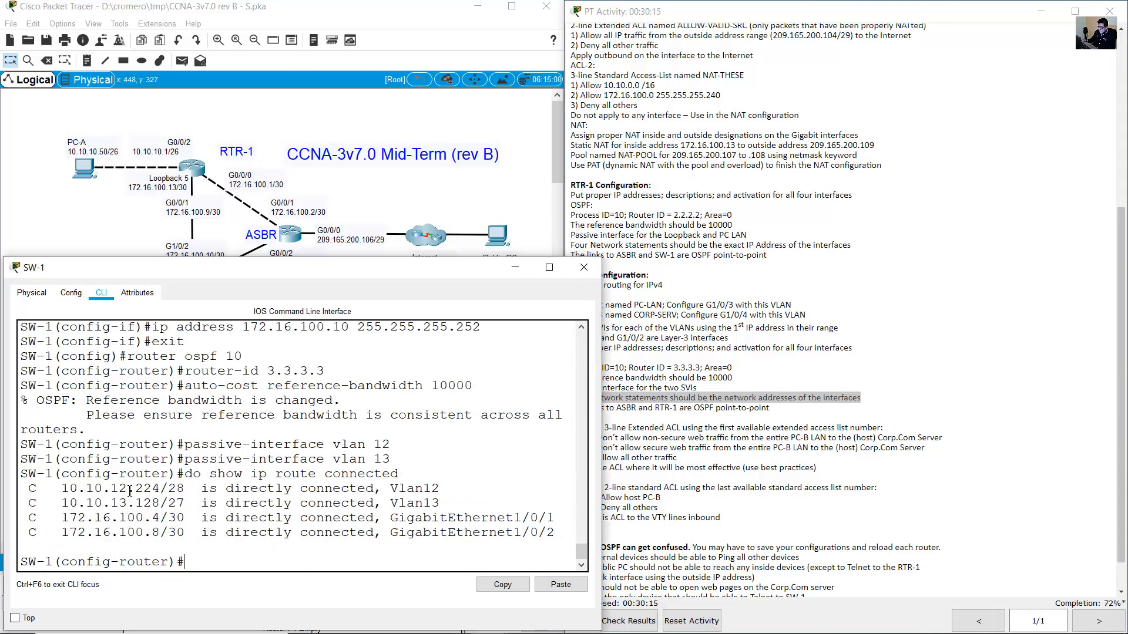
left_click_drag(62, 489, 556, 535)
left_click(21, 489)
left_click_drag(51, 488, 493, 533)
left_click(780, 414)
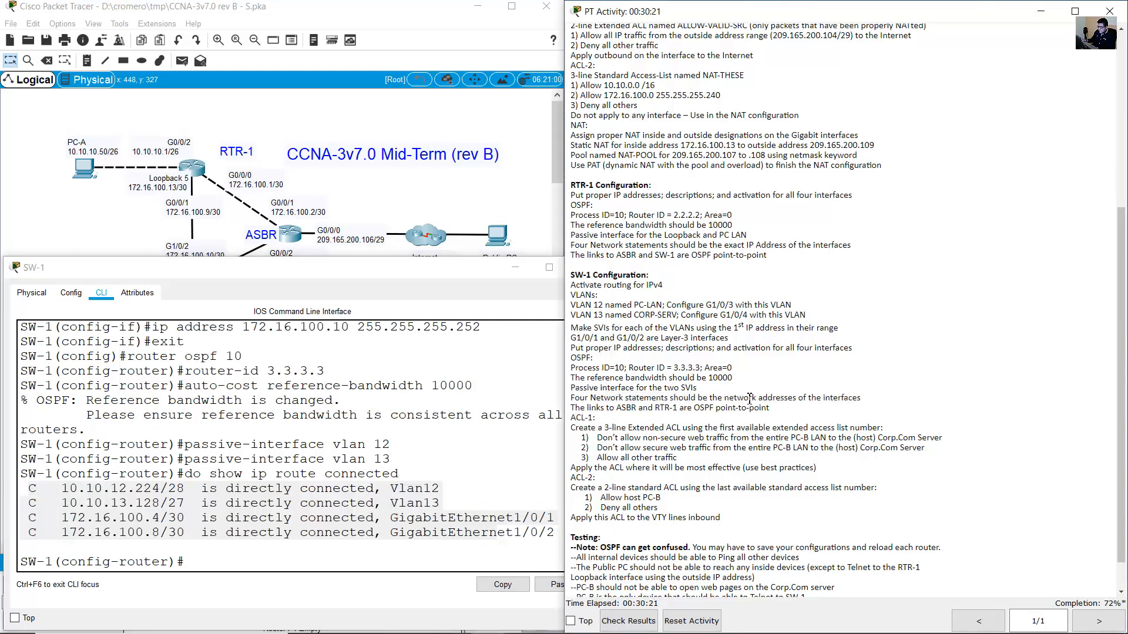
left_click_drag(750, 397, 796, 398)
Advertise 10.10.12.224 0.0.0.15 in area 0.
left_click(433, 509)
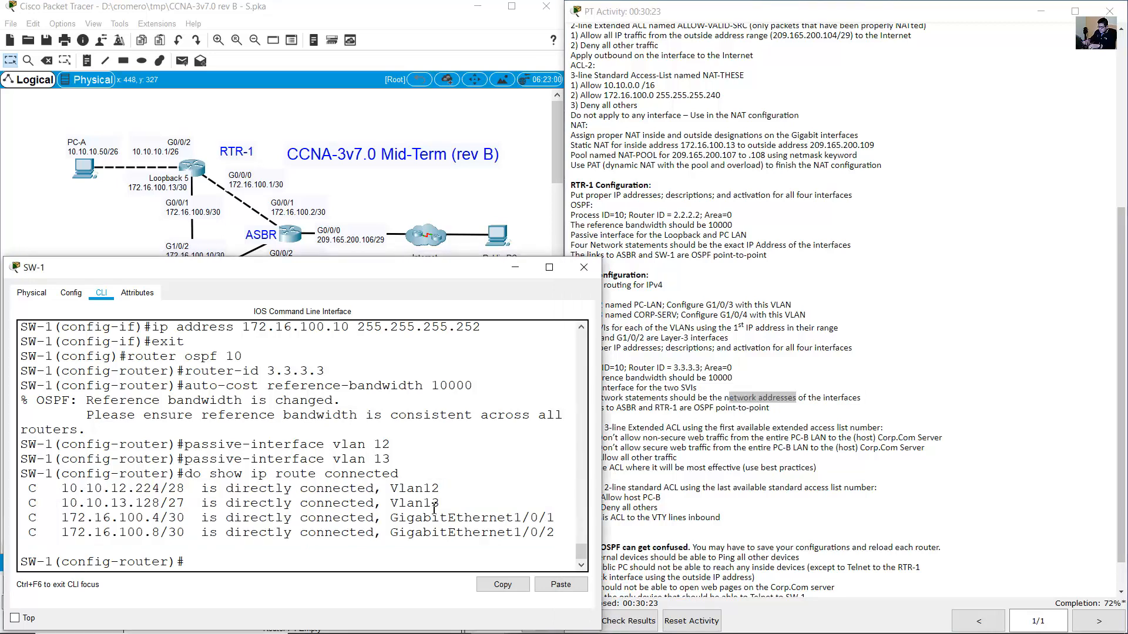
type("network 10.10.12.224 0.0.0.")
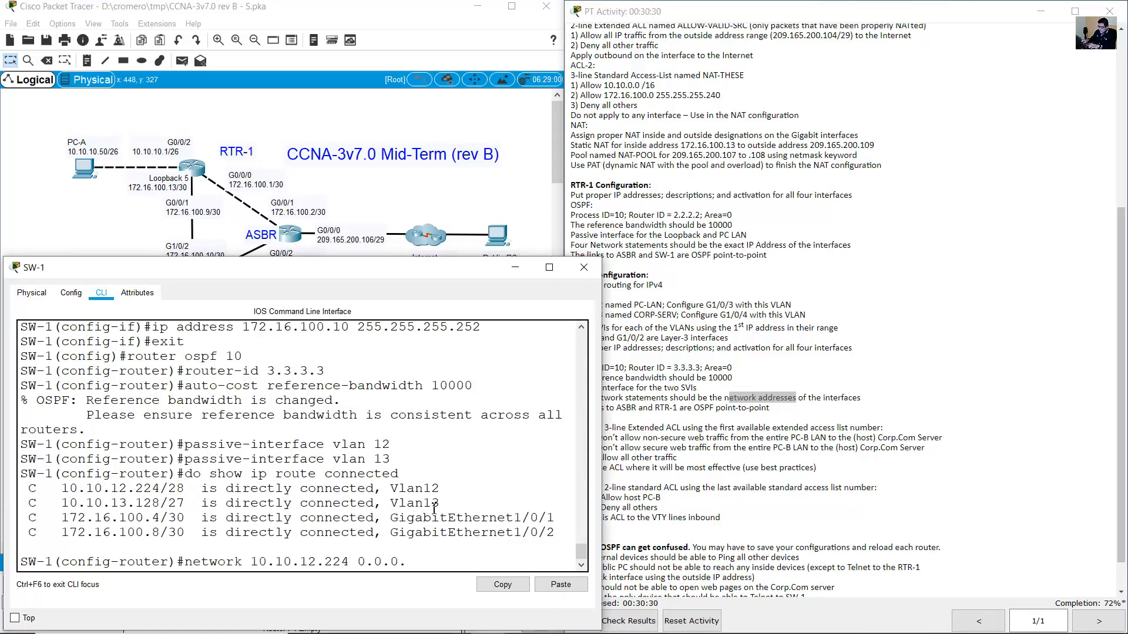
type("15 area 0")
left_click_drag(258, 564, 352, 567)
left_click_drag(358, 562, 426, 562)
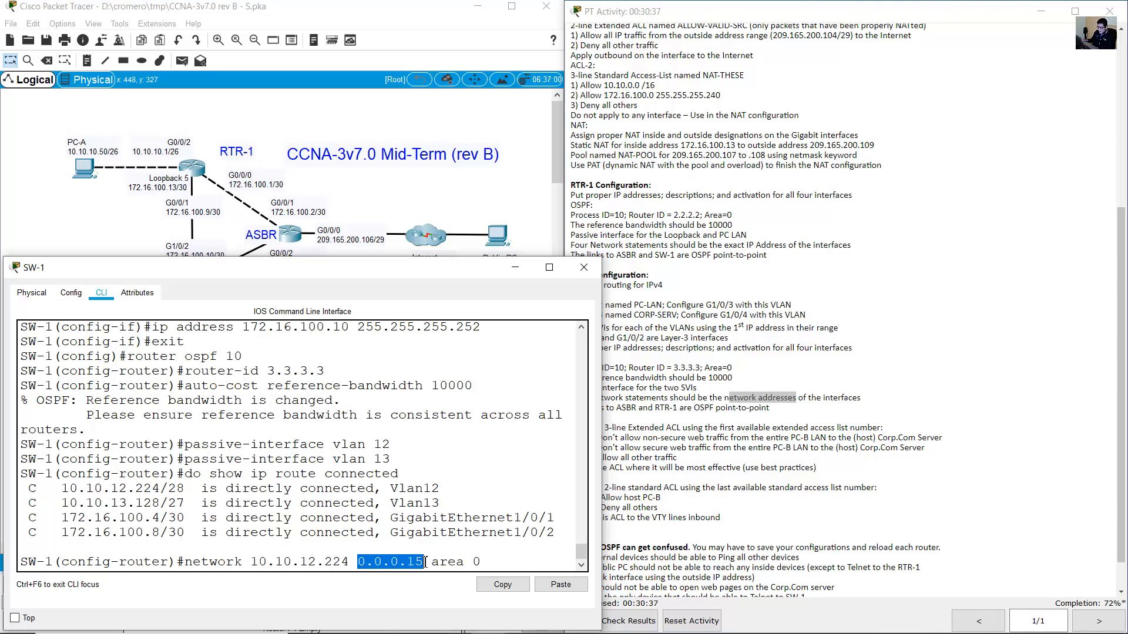
left_click(458, 562)
key("Return")
Advertise 10.10.13.128 0.0.0.31 in area 0.
key("Up")
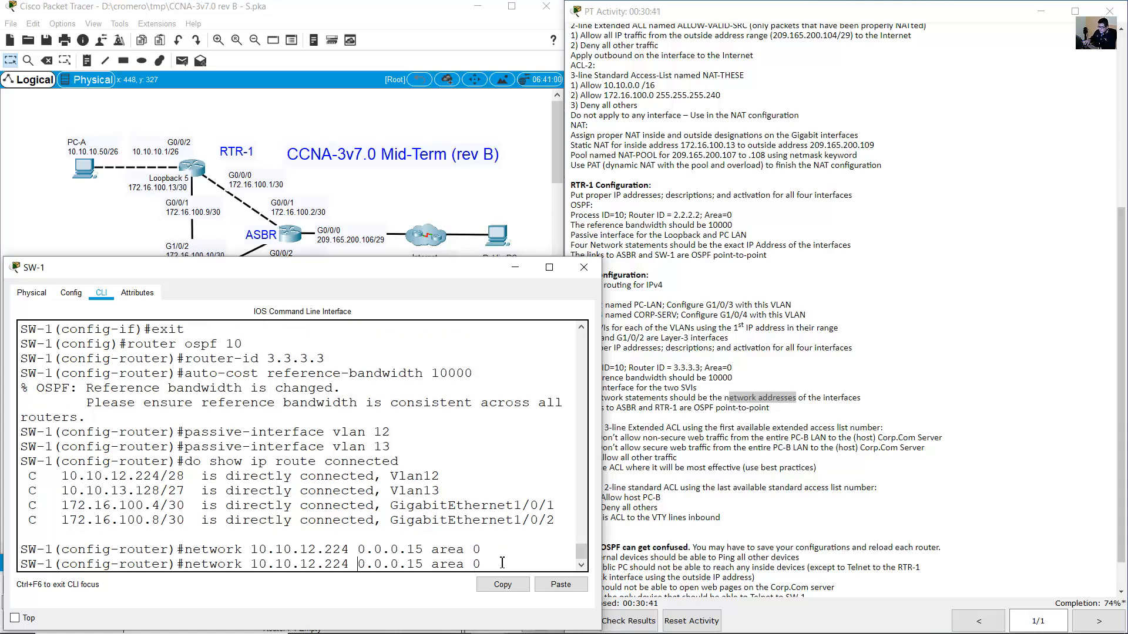
key("BackSpace")
type("3")
key("Right")
key("Right")
key("Right")
key("Right")
key("BackSpace")
key("BackSpace")
key("BackSpace")
type("128")
key("Right")
key("Right")
key("Right")
key("Right")
key("Right")
key("Right")
key("Right")
key("Right")
key("Right")
key("BackSpace")
key("BackSpace")
type("31")
key("Return")
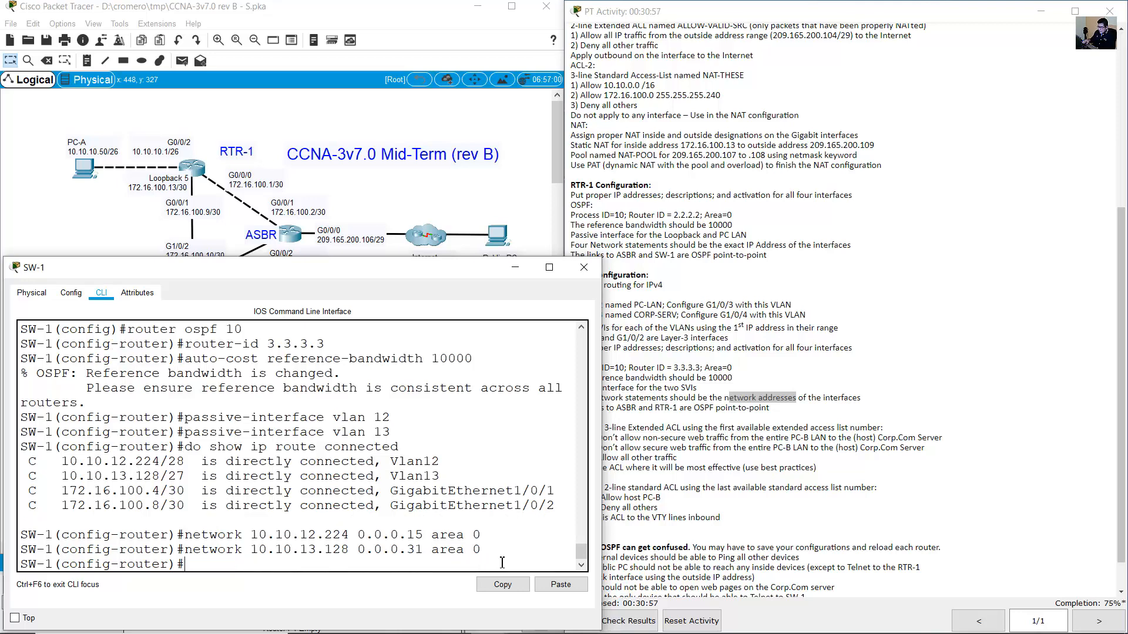
Advertise 172.16.100.4 and 172.16.100.8 with wildcard 0.0.0.3 in area 0.
type("network 172.16.100")
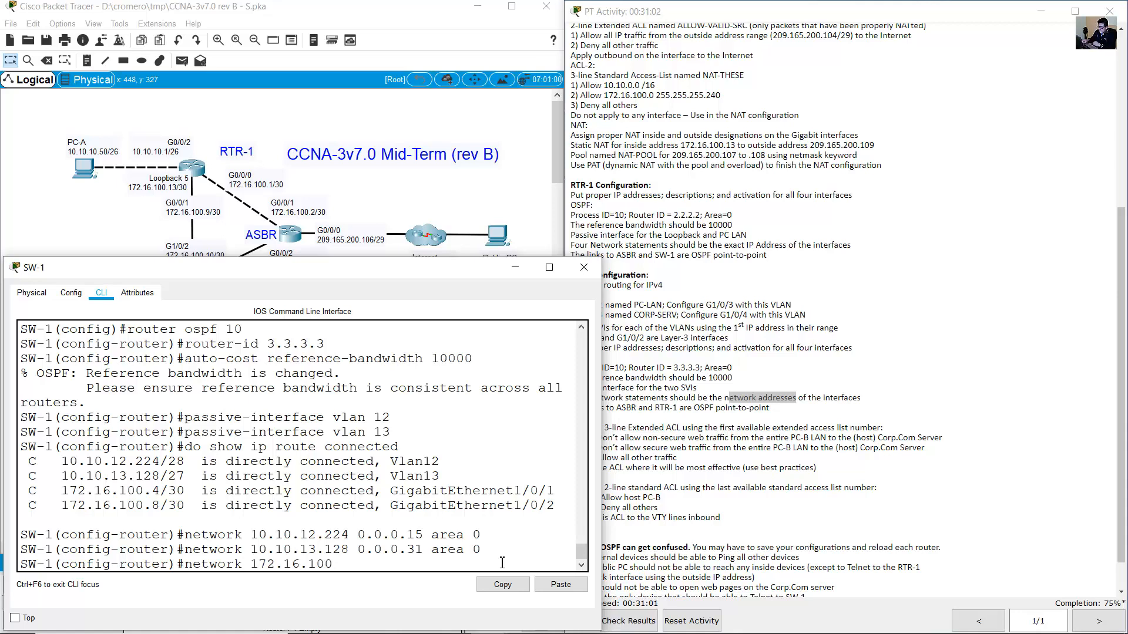
type(".4 0.0.0.3 area 0")
key("Return")
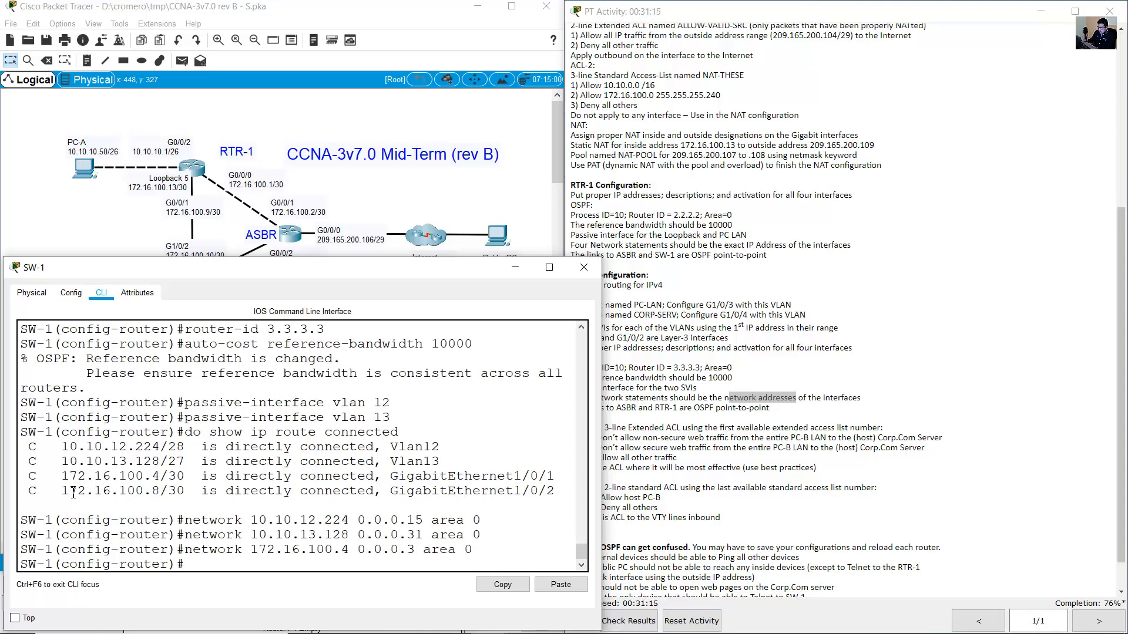
left_click_drag(72, 493, 163, 491)
left_click(171, 491)
key("Up")
key("Left")
key("Left")
key("Left")
key("Left")
key("Left")
key("Left")
key("Left")
key("Left")
key("Left")
key("Left")
key("Left")
key("Left")
key("Left")
key("Left")
key("Left")
key("BackSpace")
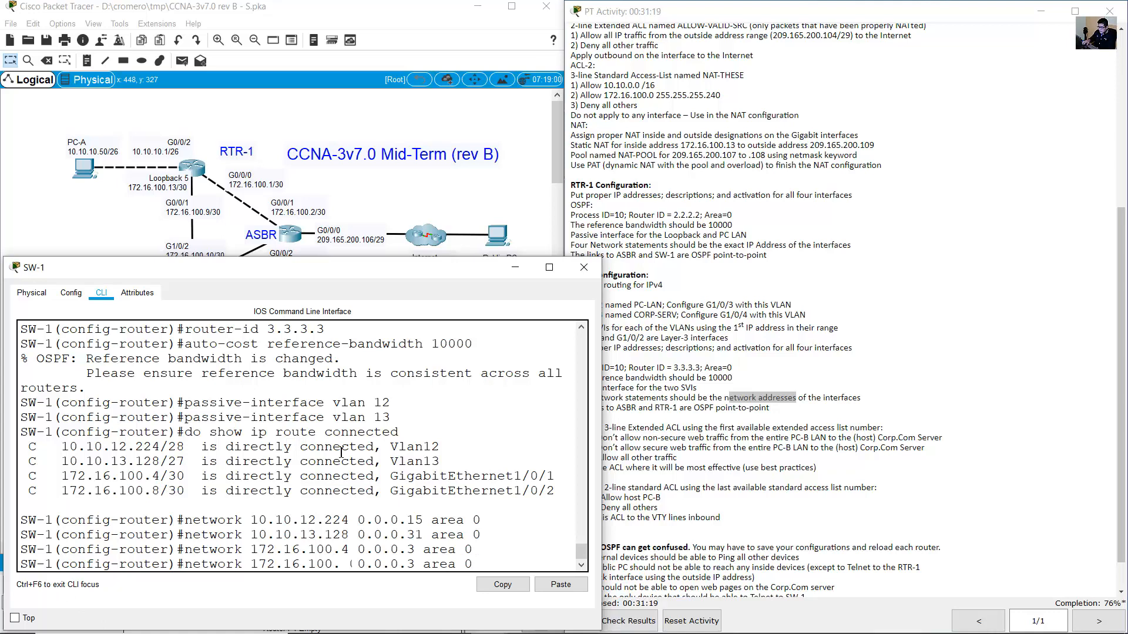
type("8")
key("Return")
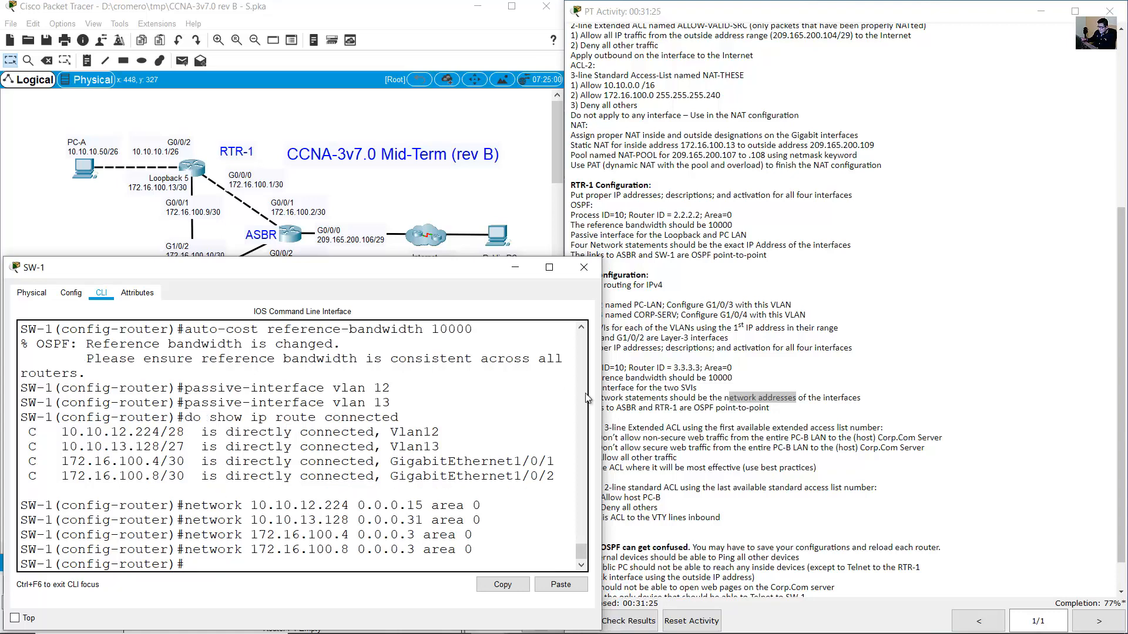
left_click(691, 377)
left_click_drag(588, 407, 769, 410)
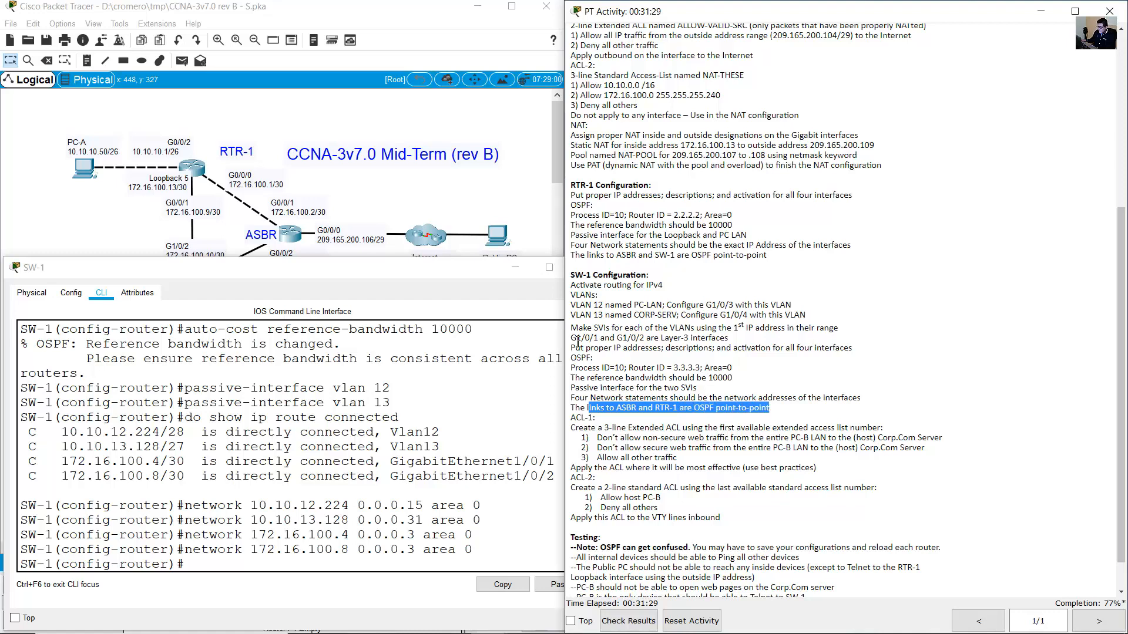
Make SW-1's G1/0/1 OSPF point-to-point and confirm FULL adjacency with 1.1.1.1.
left_click(381, 178)
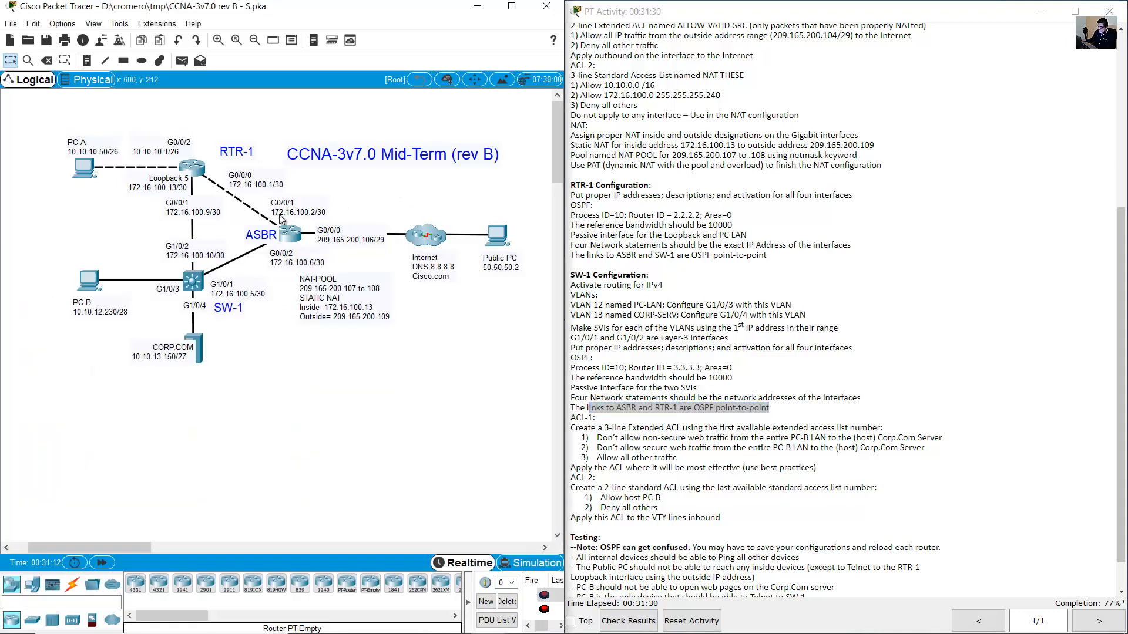
left_click(232, 285)
double_click(210, 285)
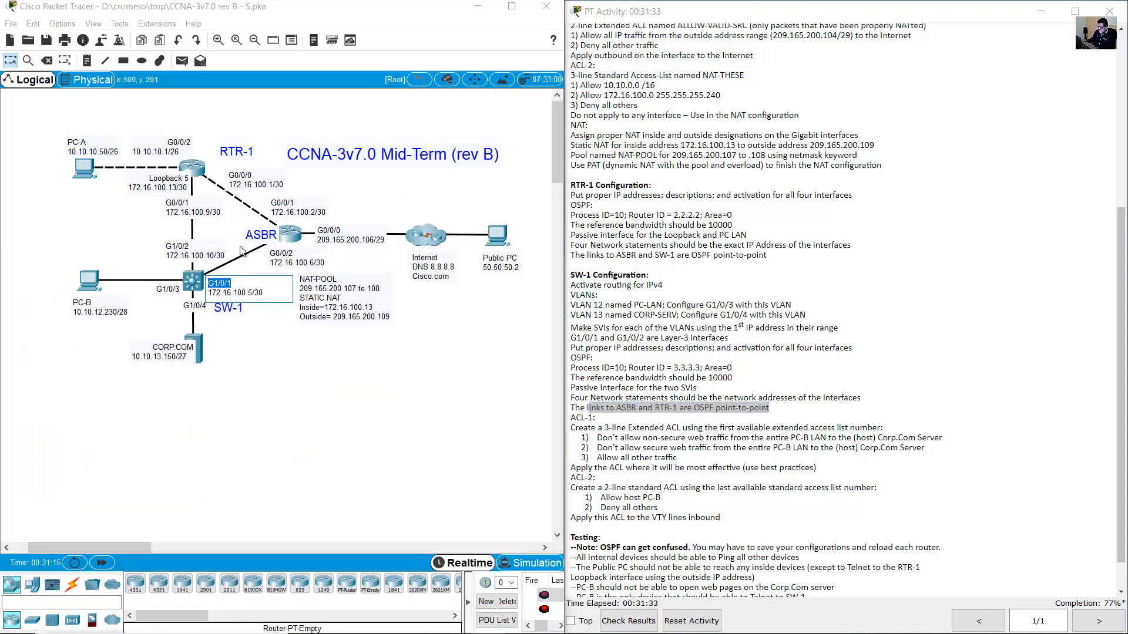
left_click(199, 285)
type("exit")
key("Return")
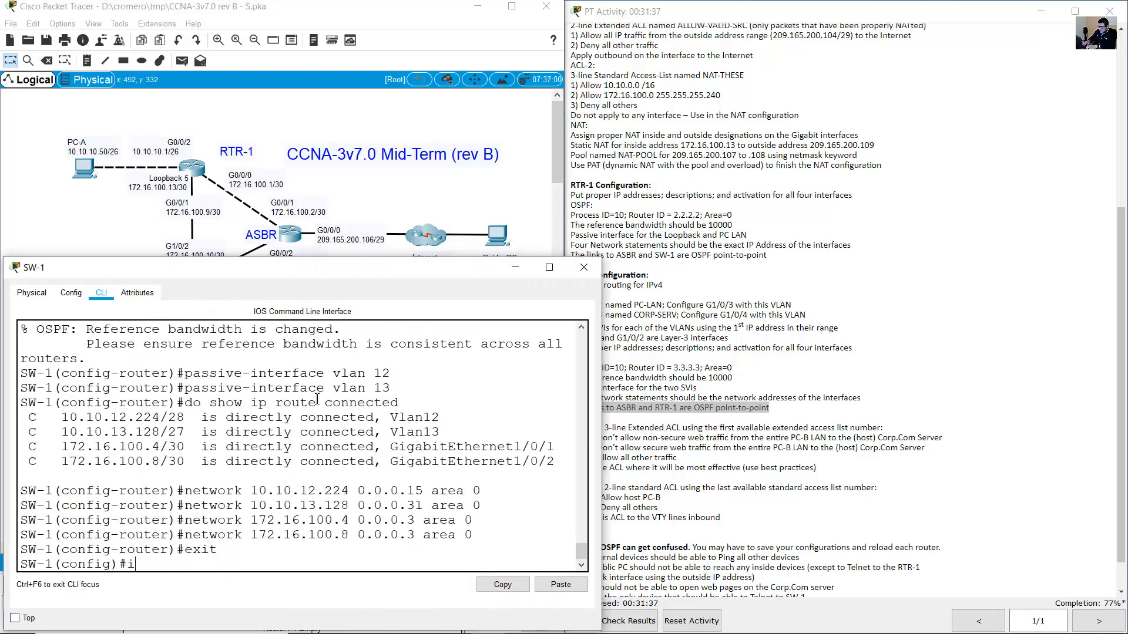
type("int g1/0/1")
key("Return")
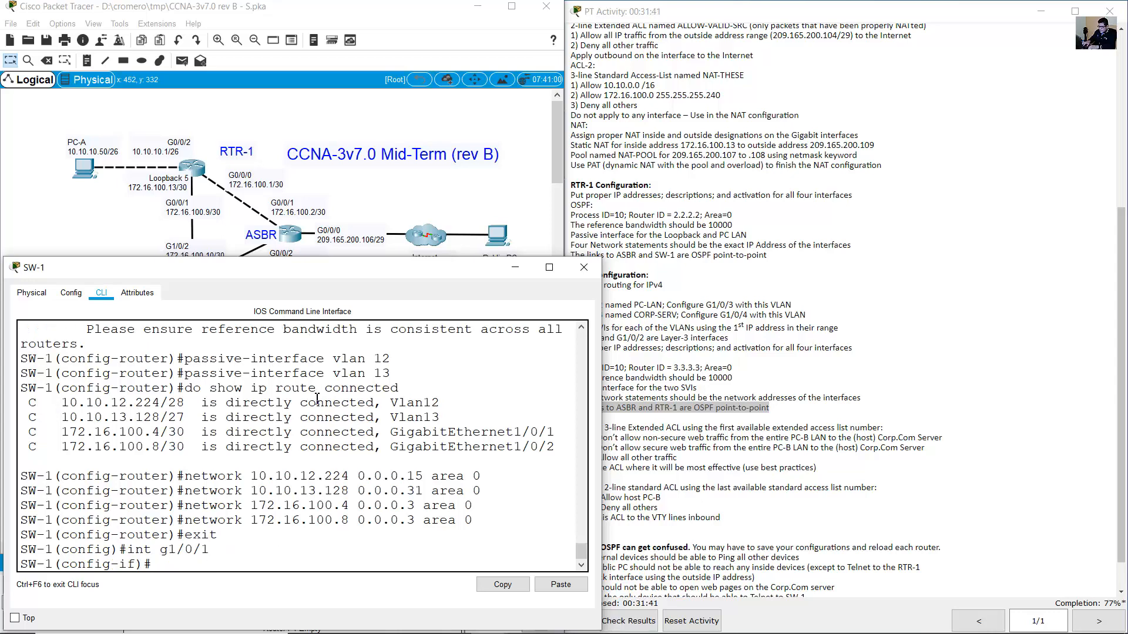
type("ip ospf")
key("BackSpace")
key("BackSpace")
type("network point-to-")
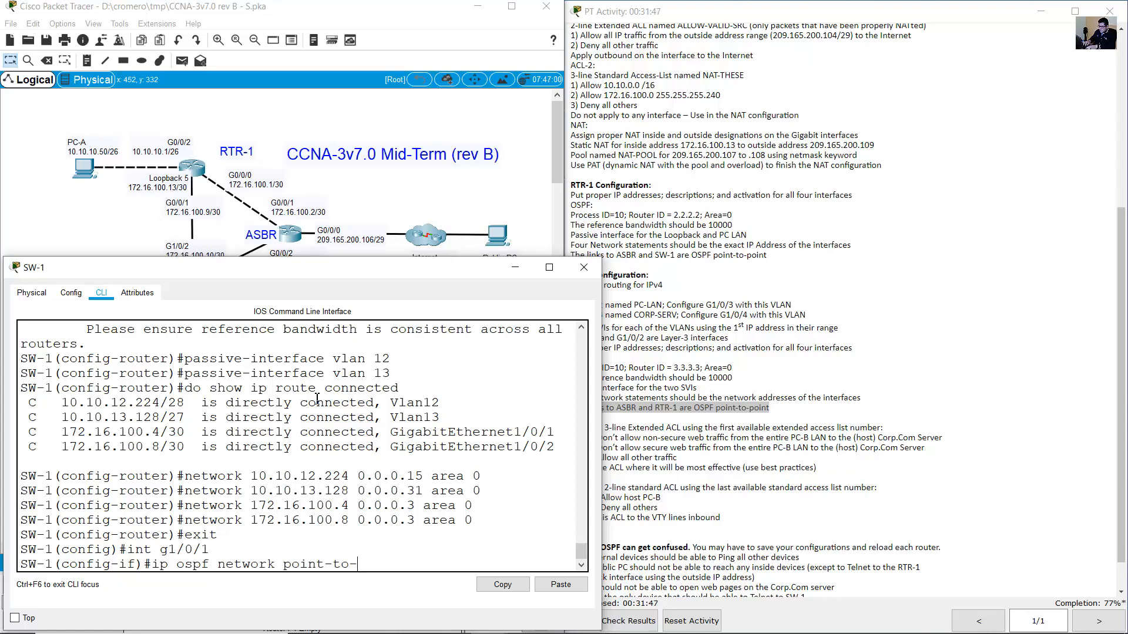
type("point")
key("Return")
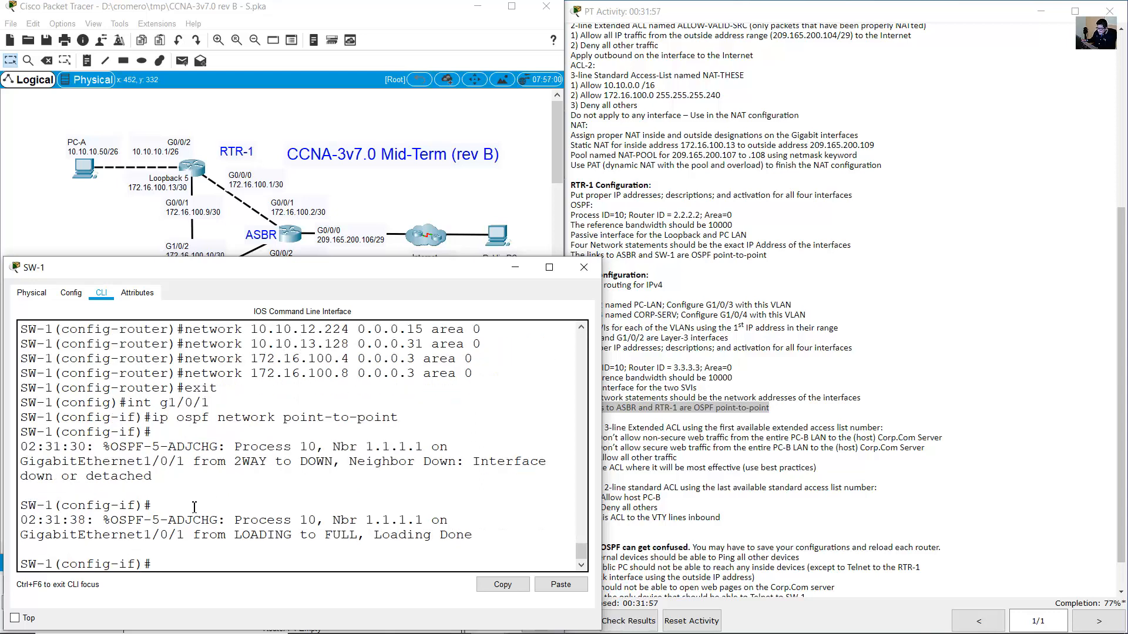
left_click_drag(111, 521, 457, 541)
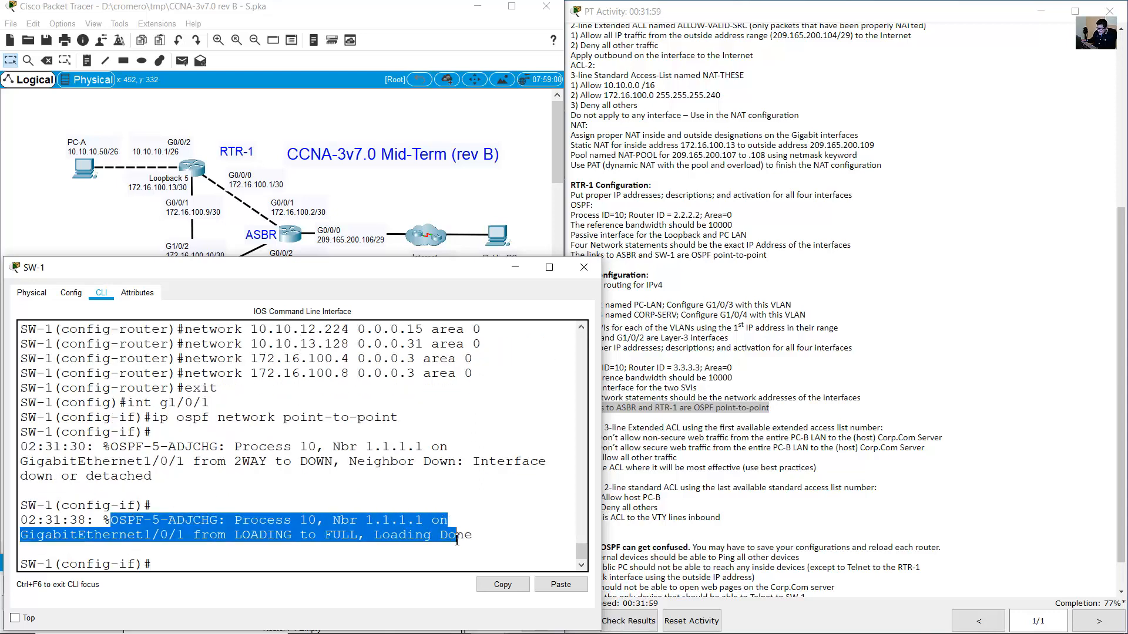
Make G1/0/2 OSPF point-to-point and confirm the adjacency goes LOADING to FULL.
left_click(365, 194)
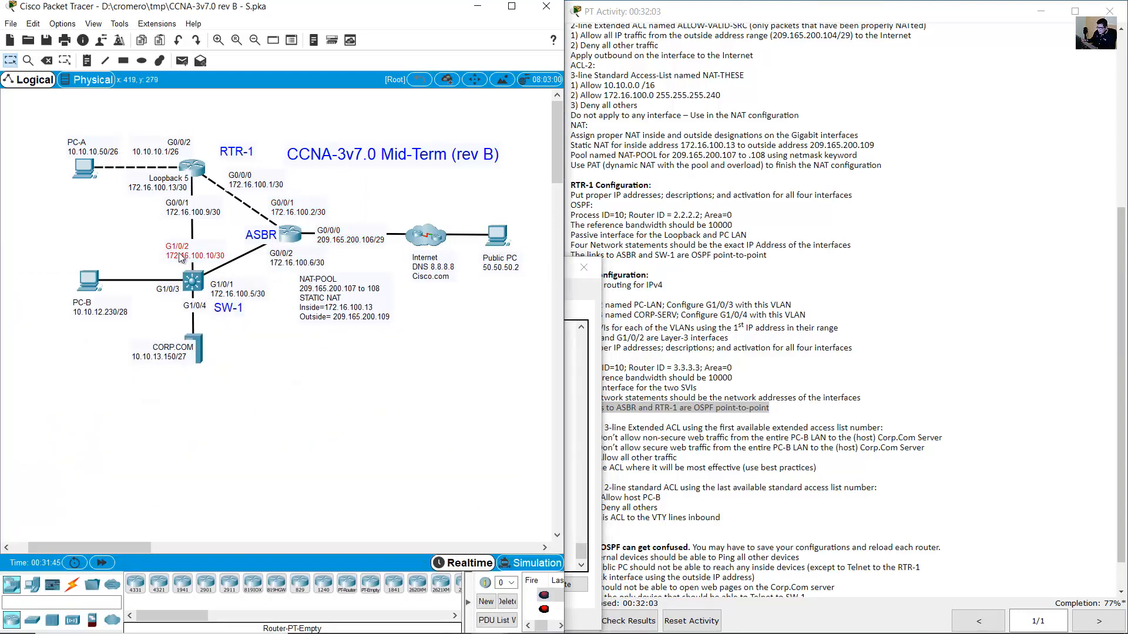
left_click(195, 247)
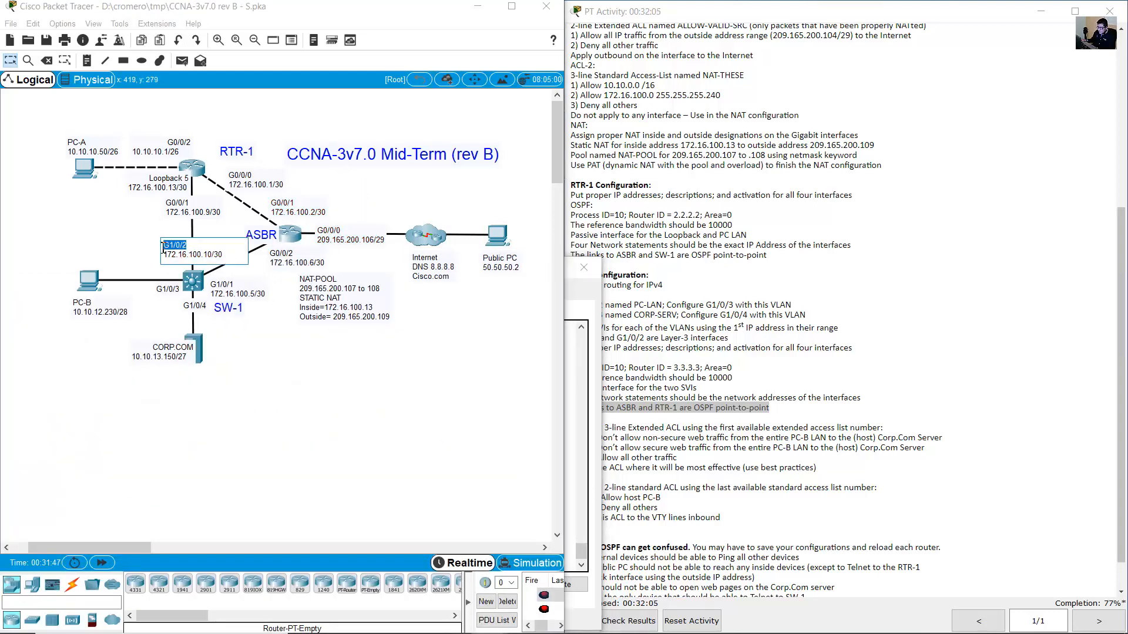
left_click(592, 439)
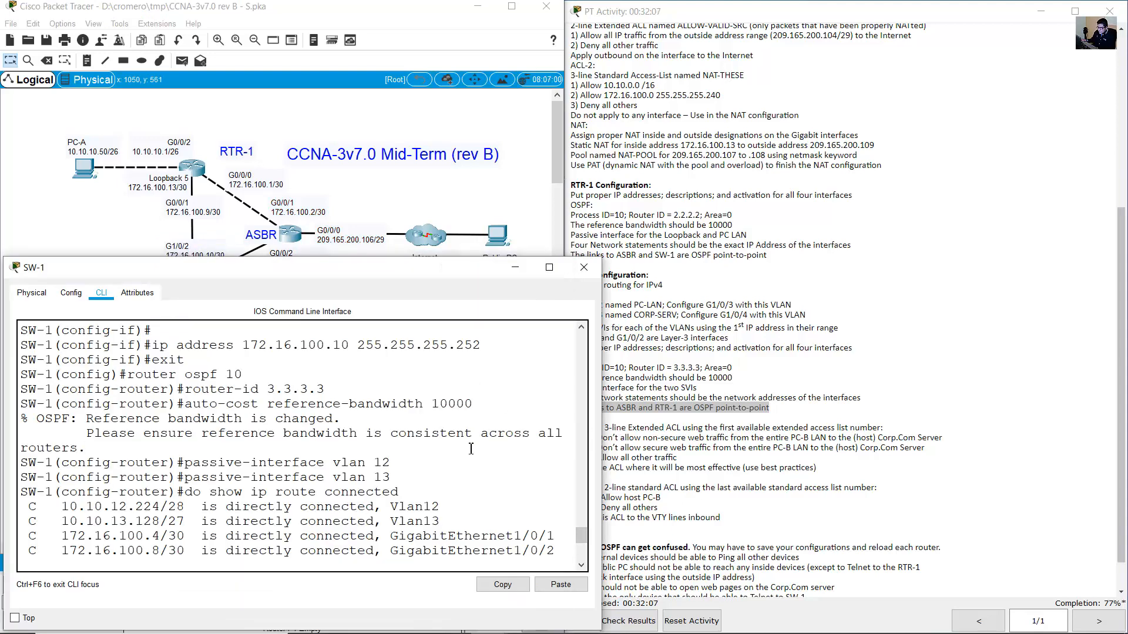
key("Up")
key("Up")
key("BackSpace")
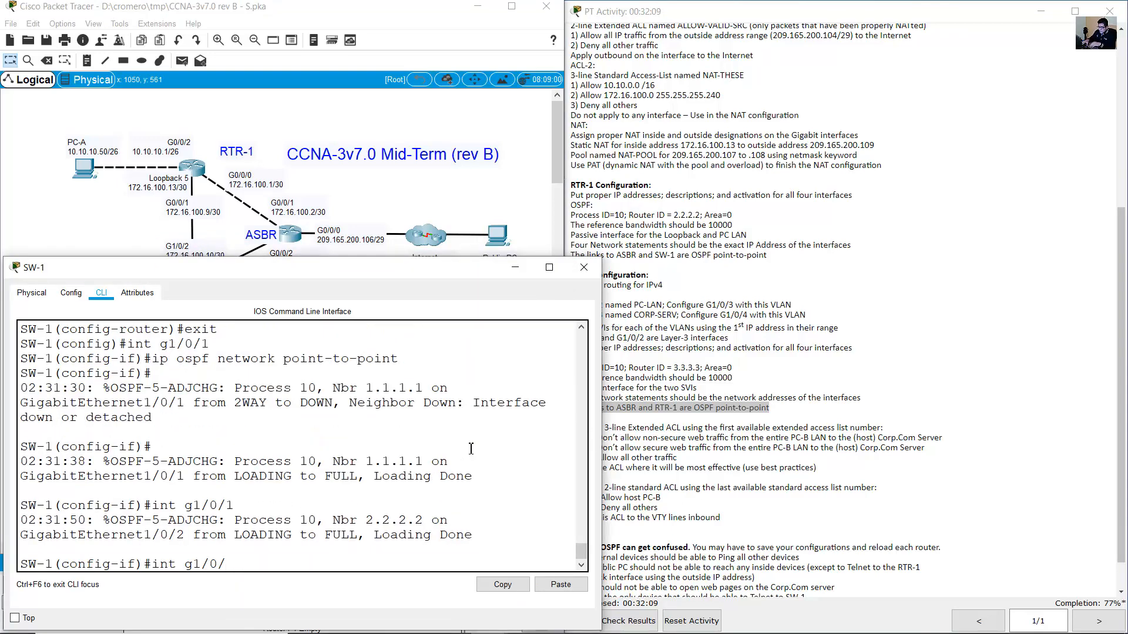
type("2")
key("Return")
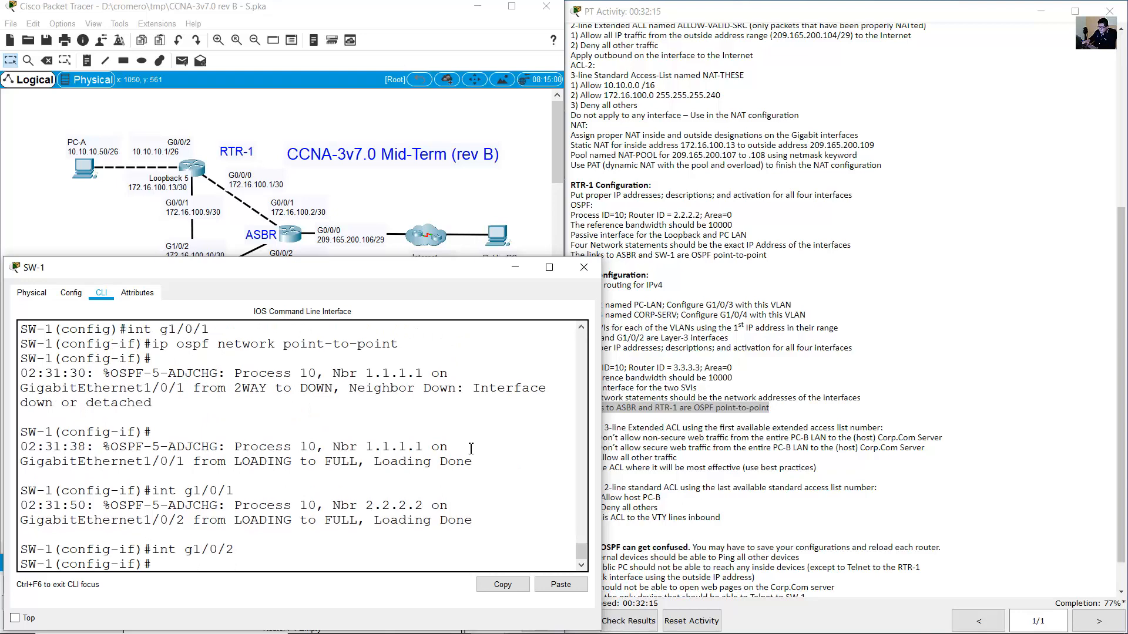
key("Up")
key("Up")
key("Up")
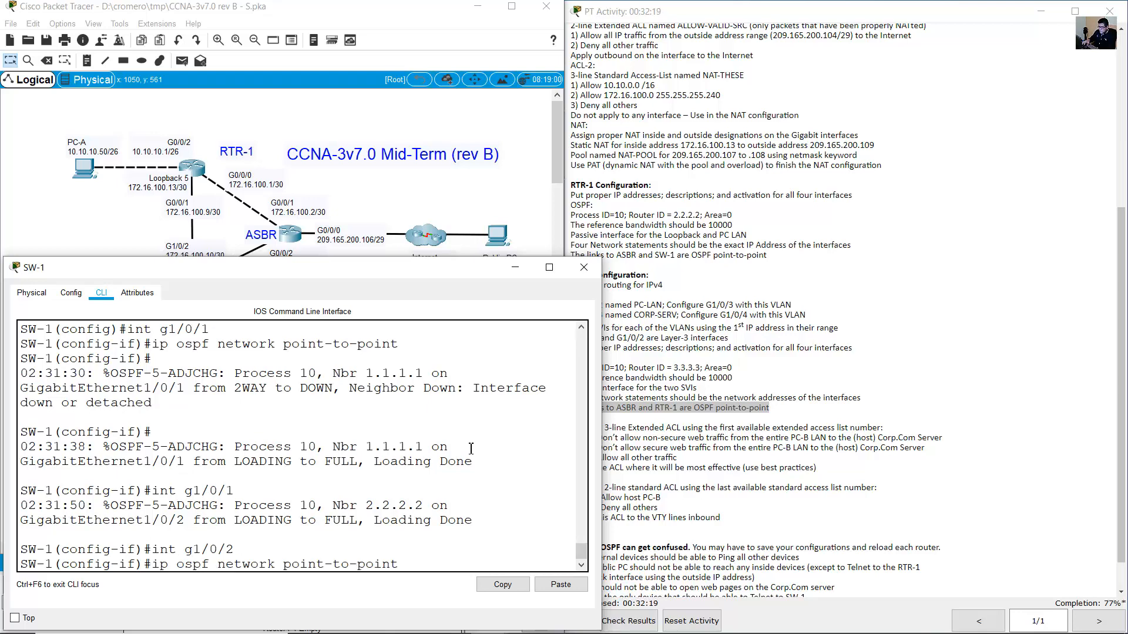
key("Return")
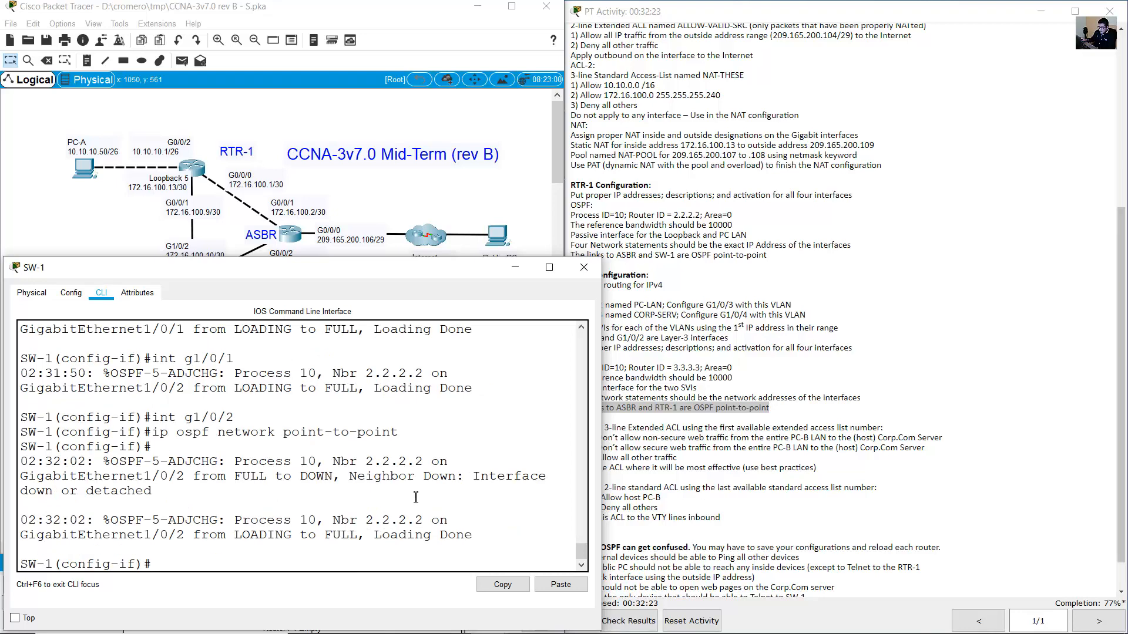
left_click_drag(20, 520, 415, 538)
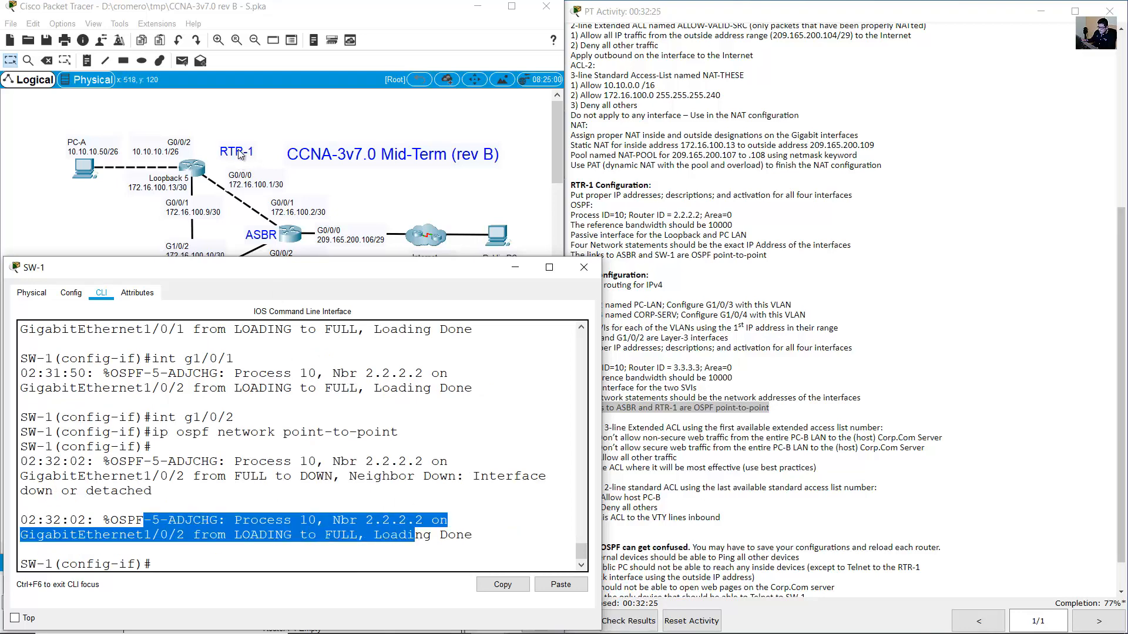
Exit SW-1's interface configuration and review the remaining activity instructions.
left_click(225, 106)
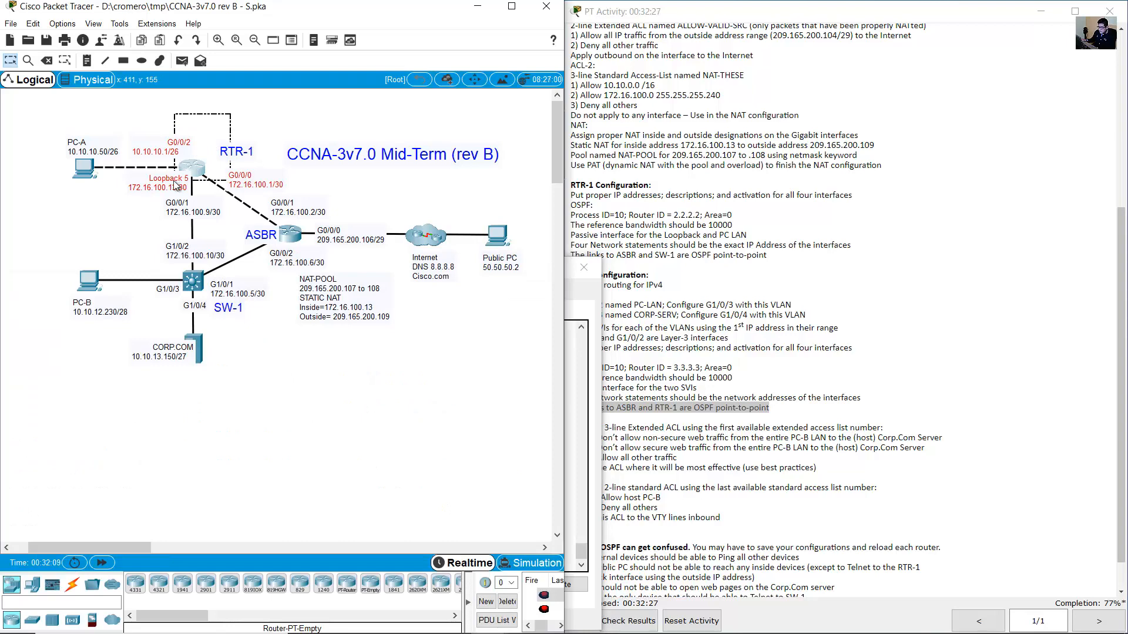
double_click(175, 246)
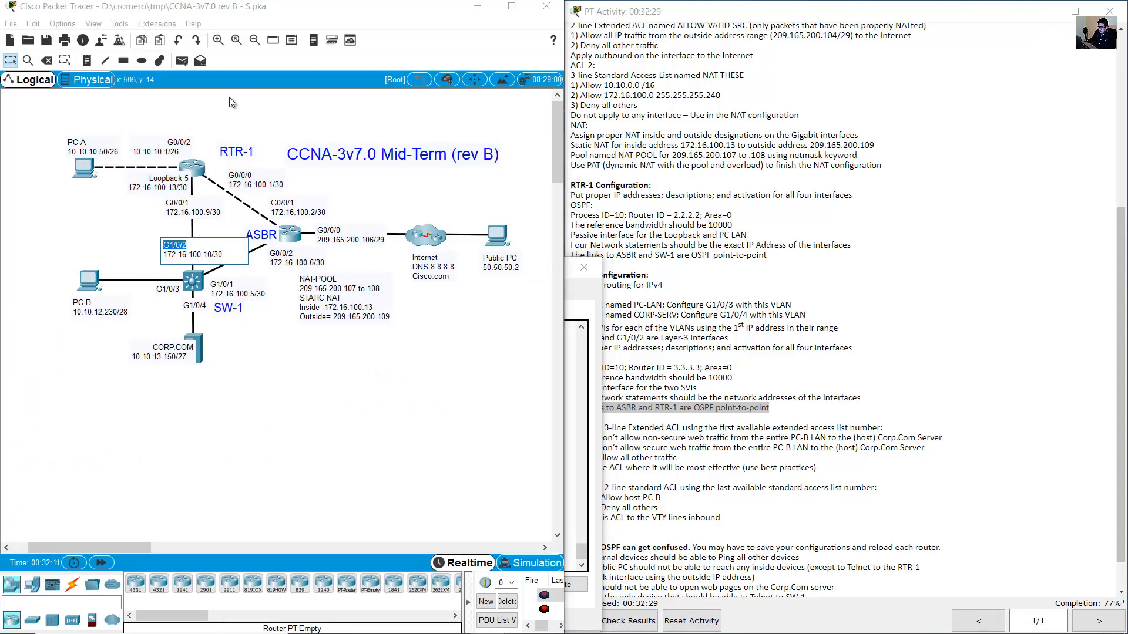
left_click_drag(229, 97, 178, 177)
left_click(203, 288)
left_click(325, 451)
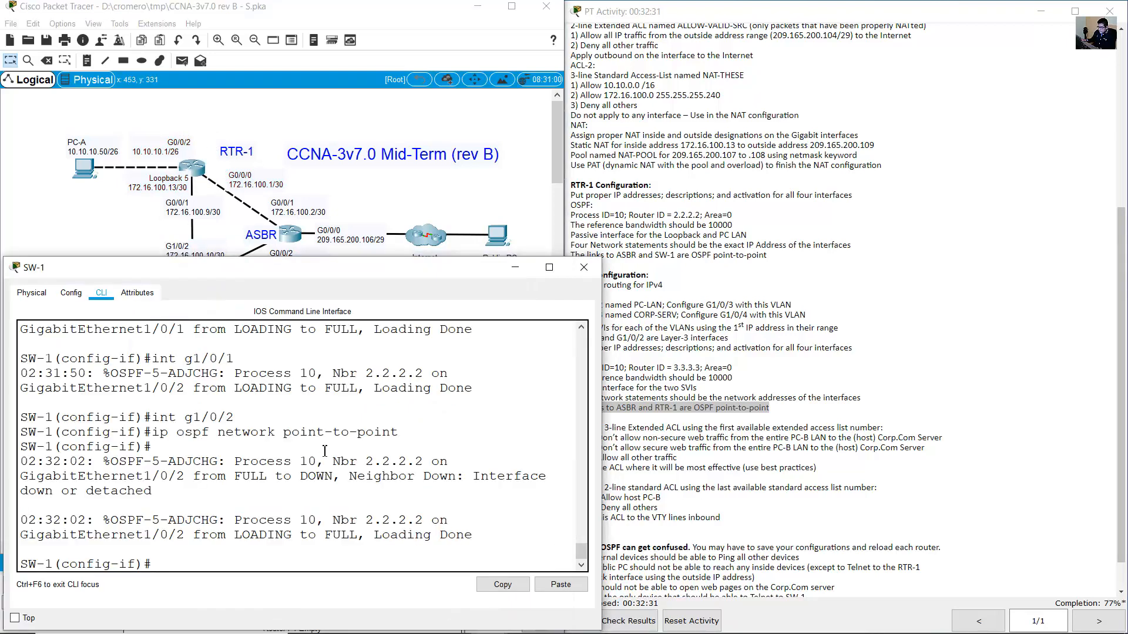
type("exit")
key("Return")
left_click(701, 394)
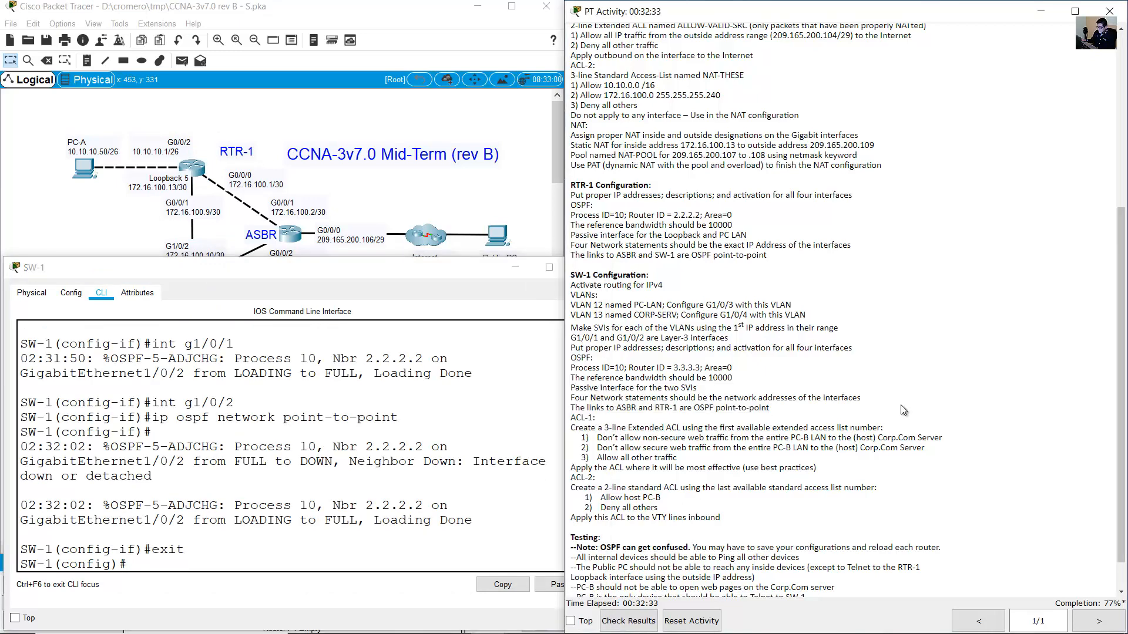
scroll(701, 395, "down", 1)
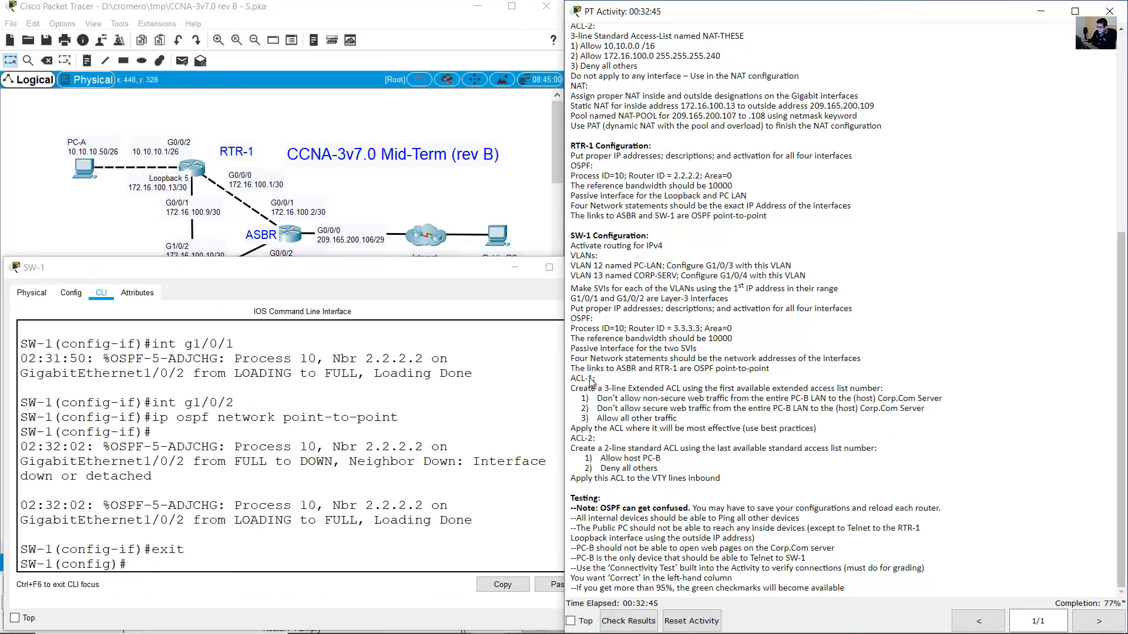
left_click(379, 212)
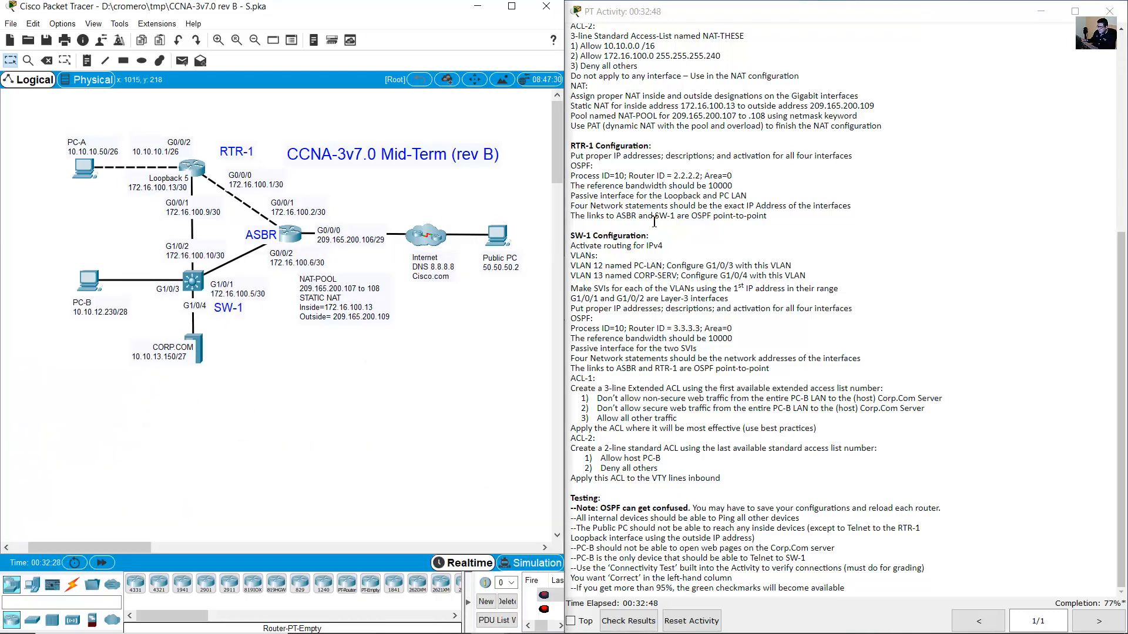
Display RTR-1's routing table with 'show ip route' and widen the console so routes unwrap.
left_click(196, 167)
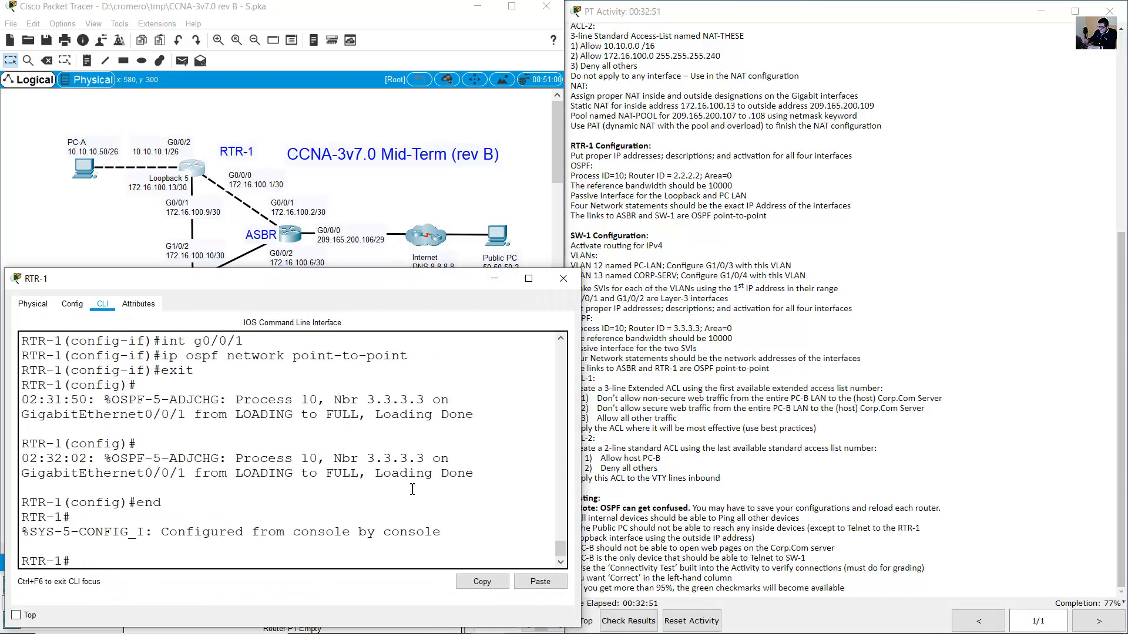
key("Return")
type("show ip route")
key("Return")
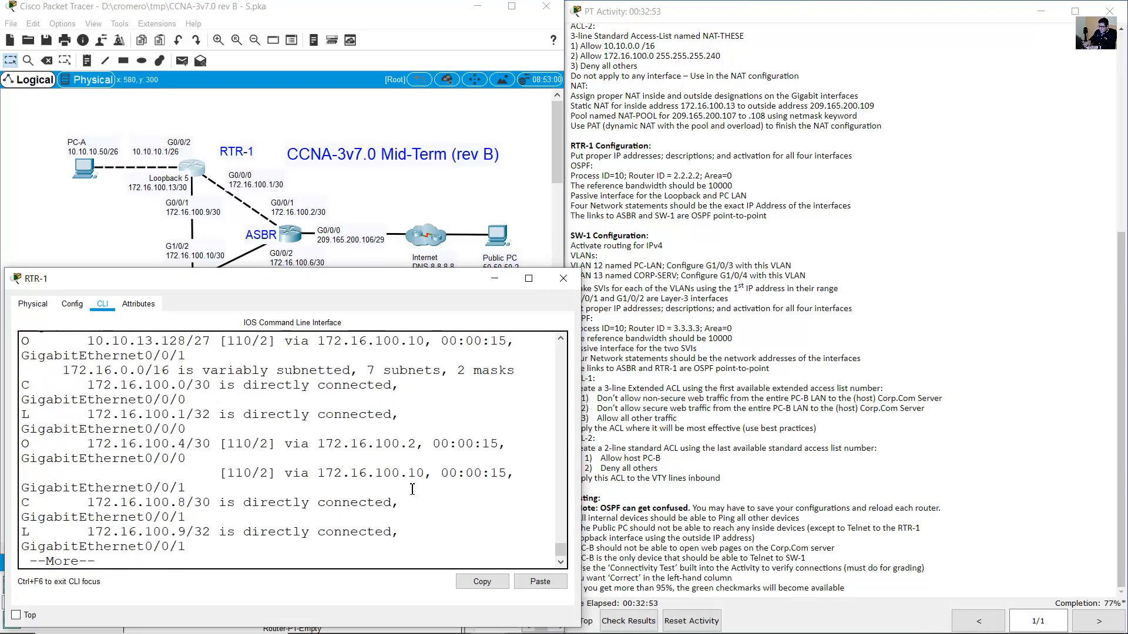
key("space")
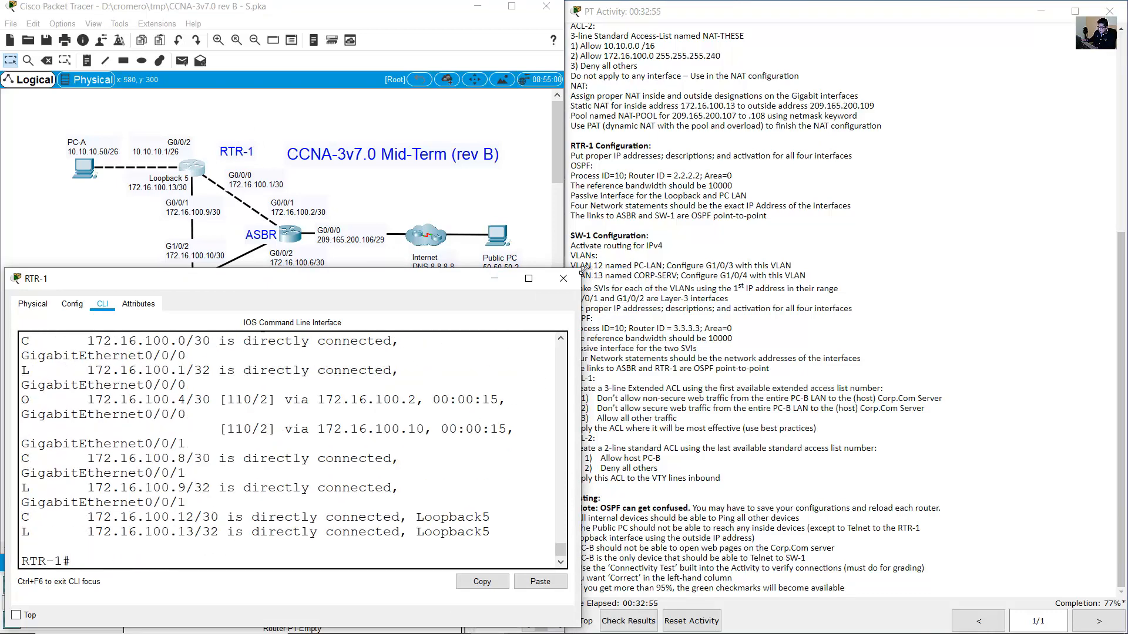
left_click_drag(581, 269, 744, 173)
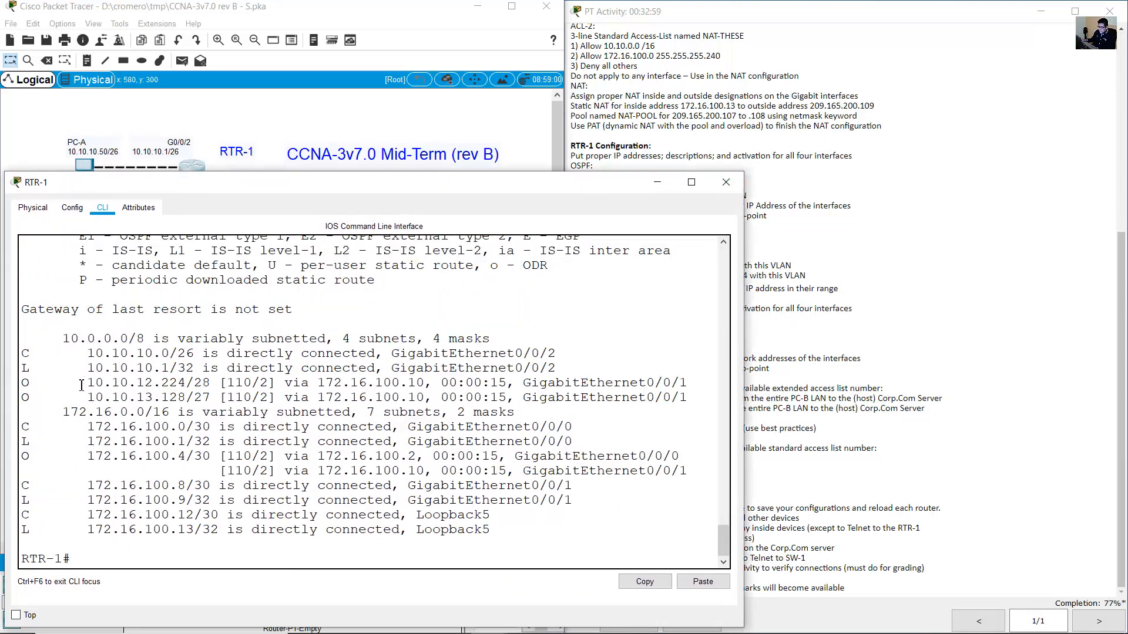
Highlight the connected 10.10.10.0/26 and 172.16.100 routes and OSPF routes to 10.10.12.224 and 172.16.100.4.
left_click_drag(27, 353, 148, 367)
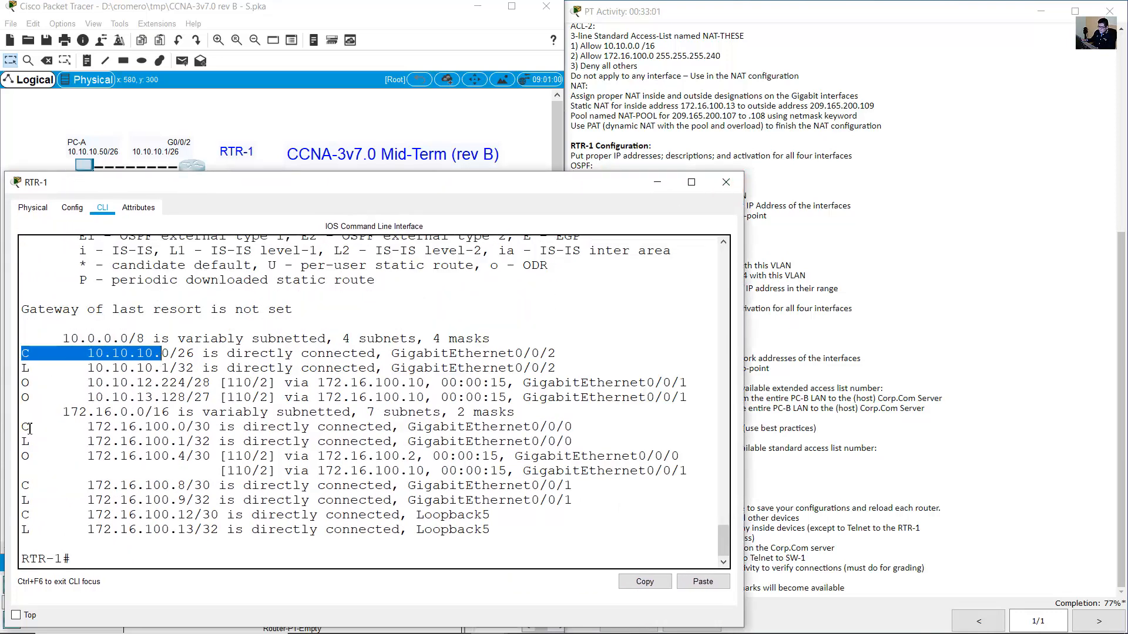
left_click_drag(24, 427, 113, 428)
left_click_drag(24, 486, 177, 529)
left_click_drag(25, 353, 112, 346)
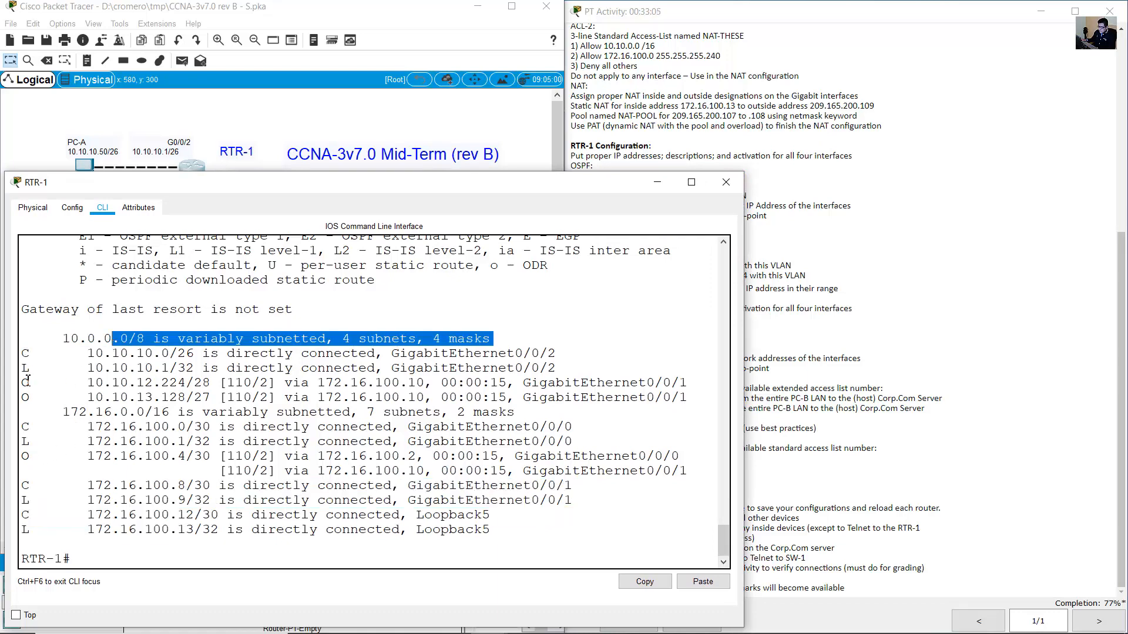
left_click_drag(24, 382, 104, 402)
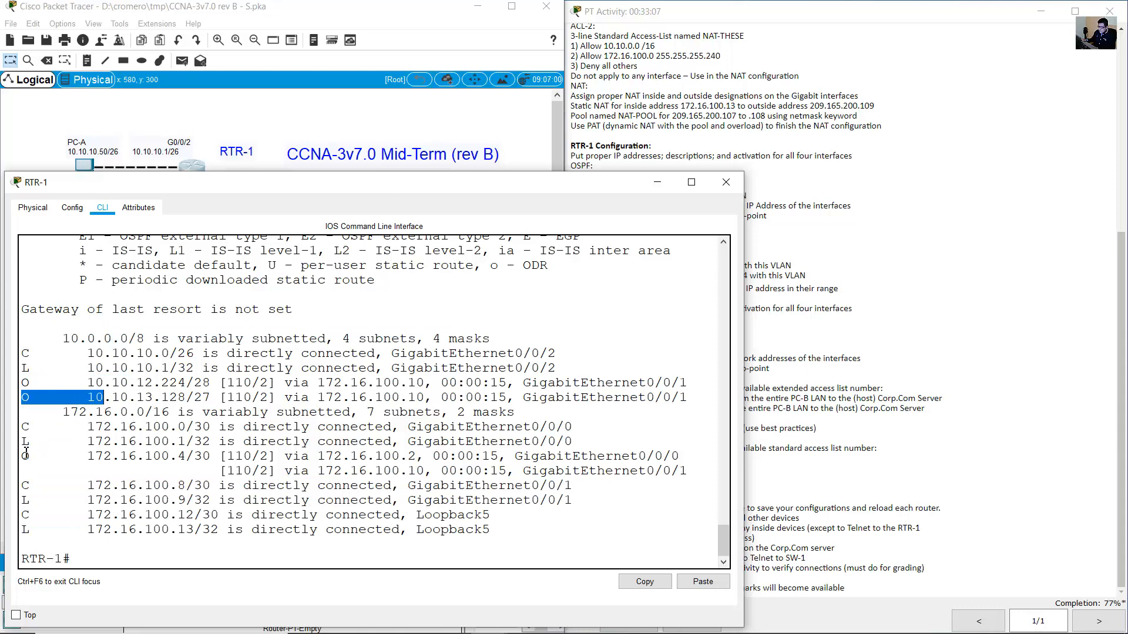
left_click_drag(25, 456, 178, 457)
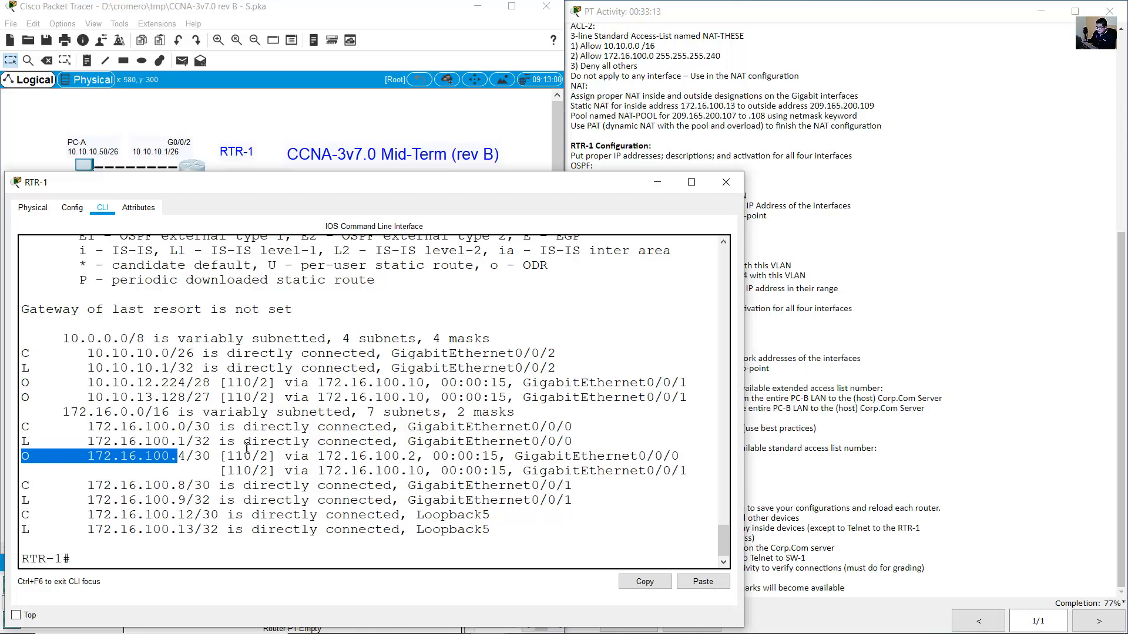
left_click_drag(25, 353, 232, 352)
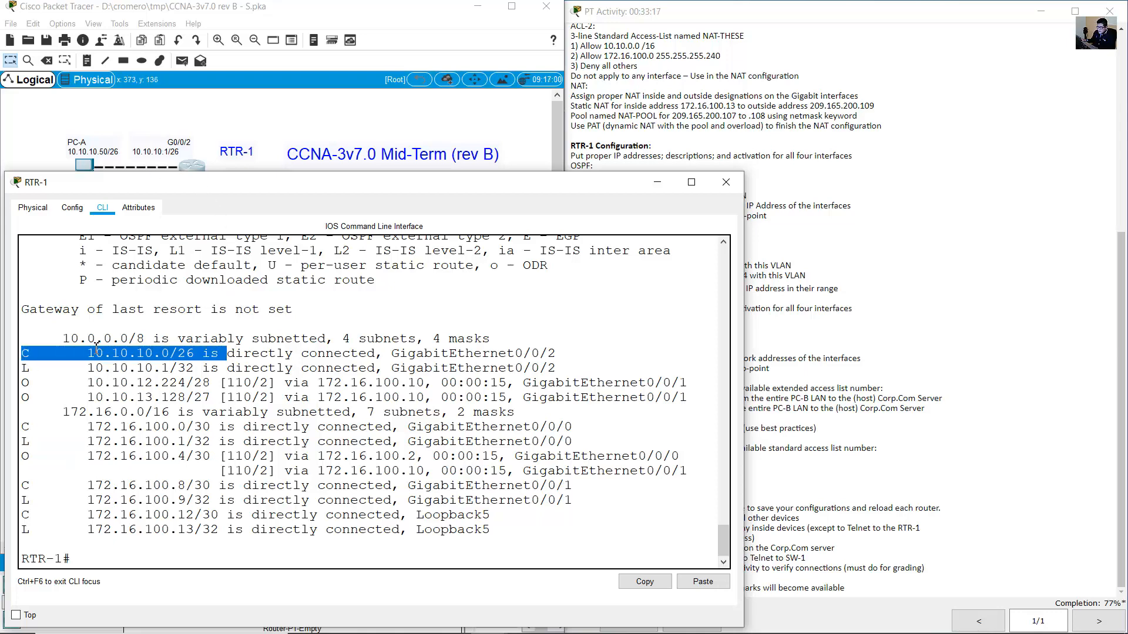
Match PC-A's LAN in the topology to the OSPF route 10.10.12.224/28.
left_click_drag(90, 104, 148, 176)
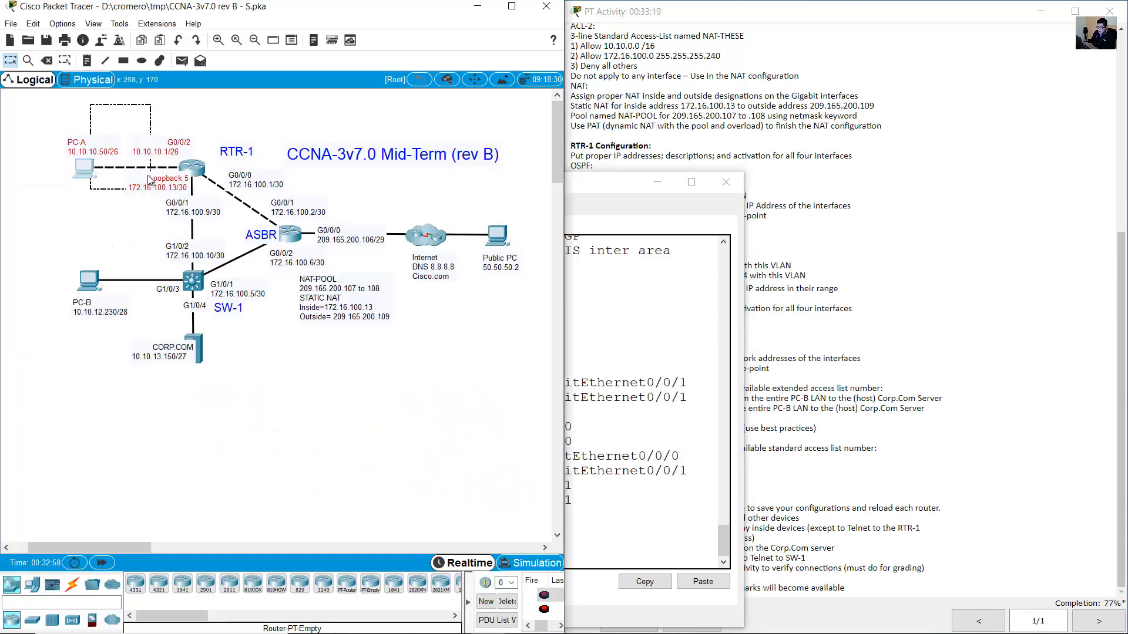
left_click(197, 167)
left_click_drag(22, 383, 213, 383)
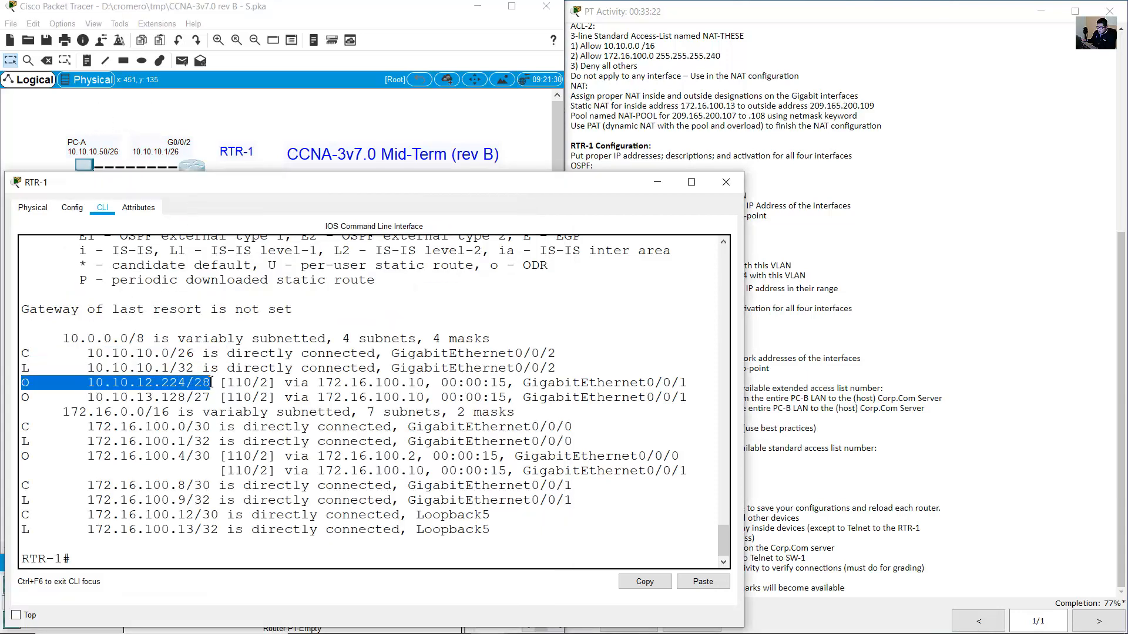
left_click(261, 165)
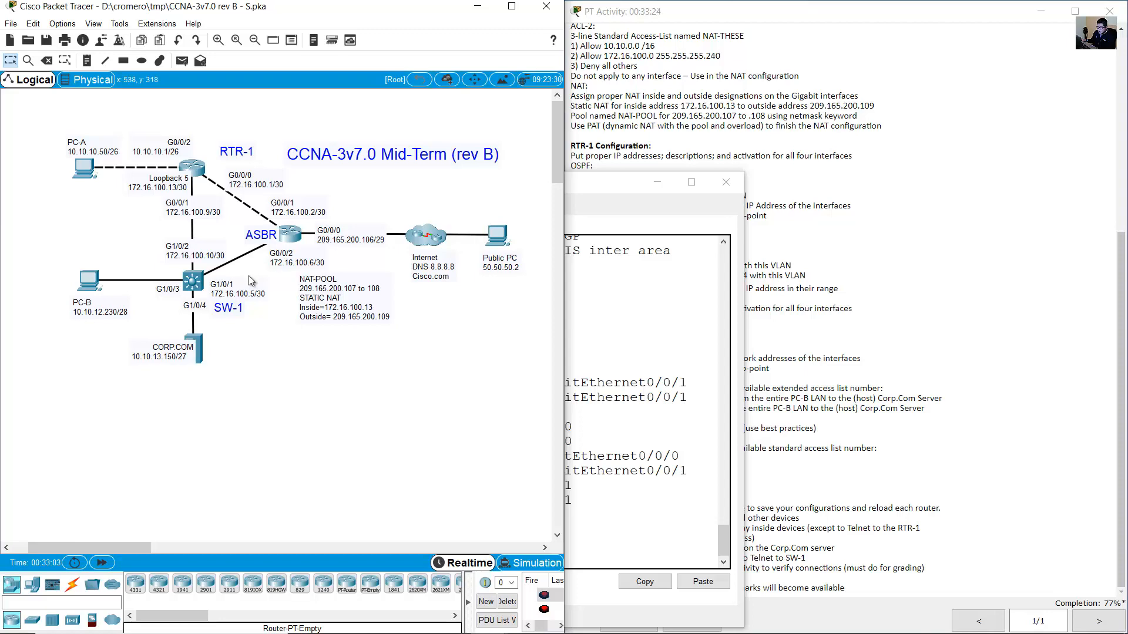
left_click(195, 170)
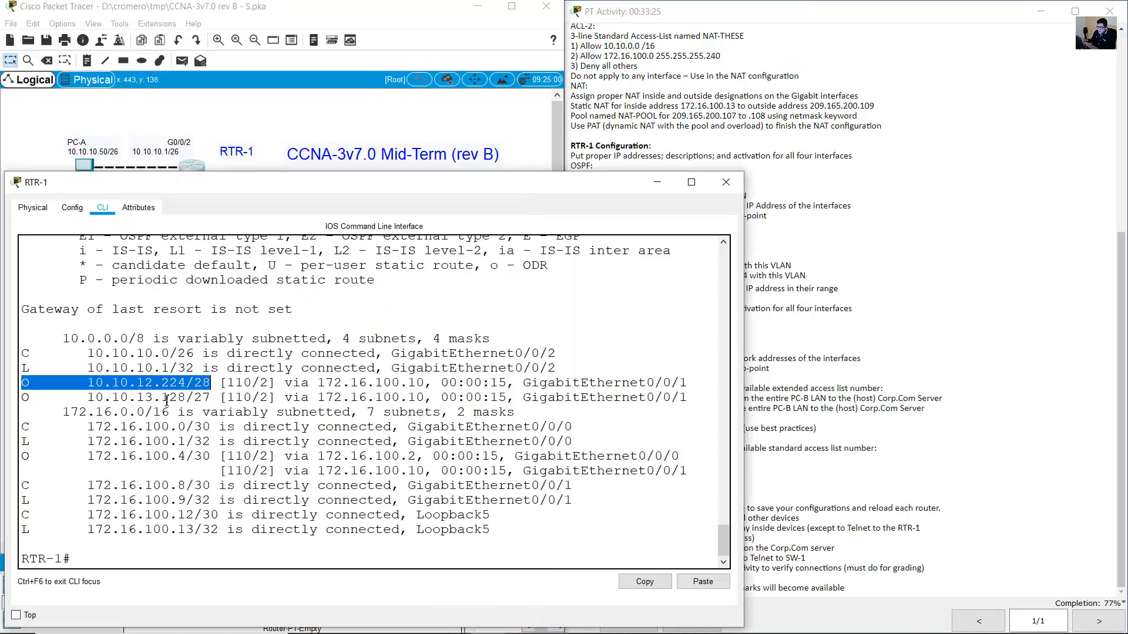
left_click(167, 401)
left_click_drag(162, 383, 188, 385)
Match PC-B's network in the topology to the OSPF route 10.10.13.128.
left_click(308, 107)
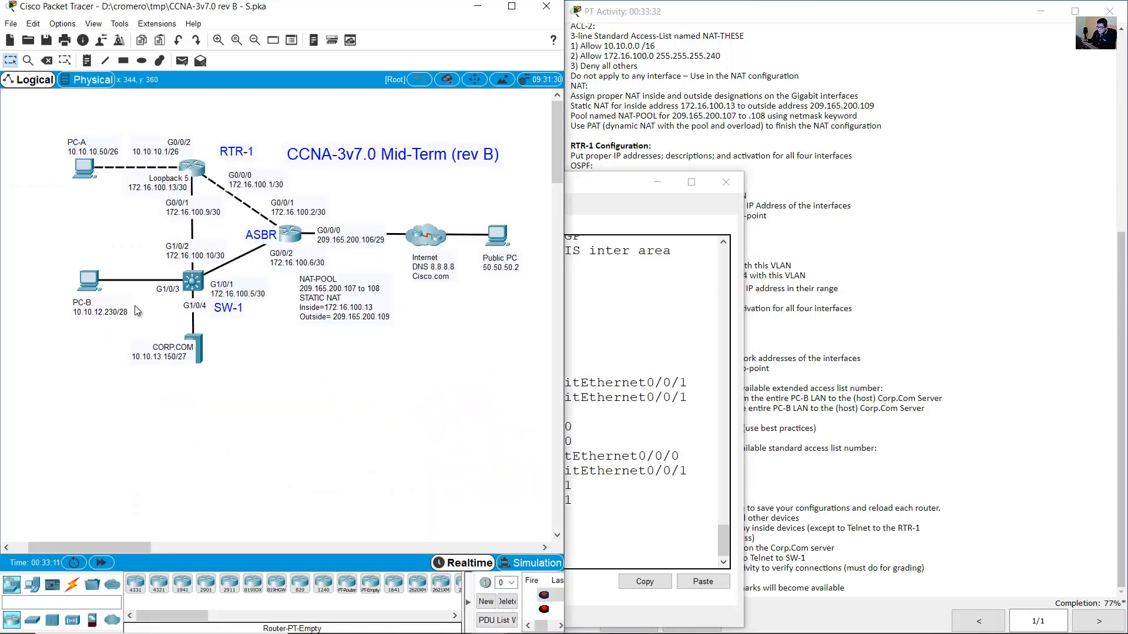
left_click_drag(142, 318, 60, 270)
left_click(195, 168)
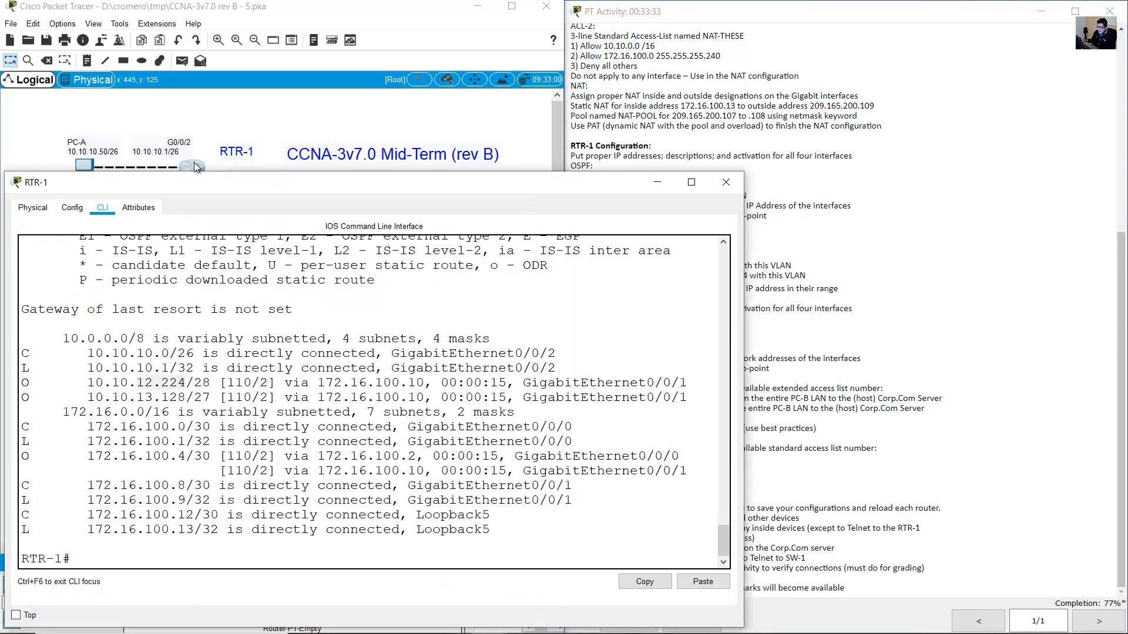
left_click_drag(88, 398, 186, 398)
Match CORP.COM and its links to routes 172.16.100.0/30 and OSPF-learned 172.16.100.4/30.
left_click(334, 115)
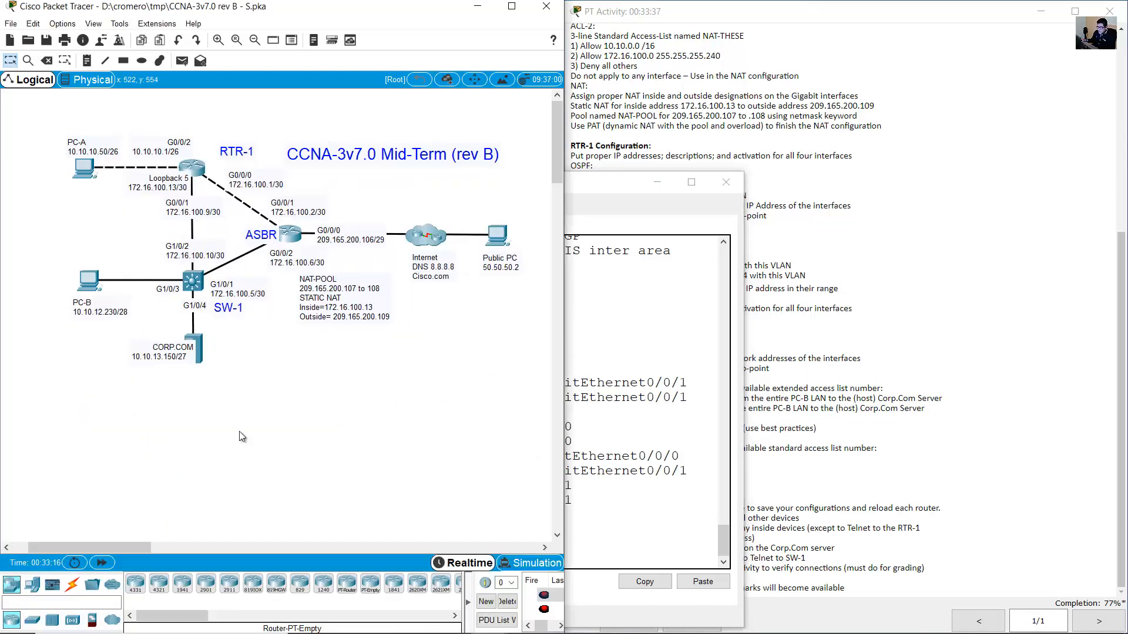
left_click_drag(238, 431, 151, 342)
left_click(200, 176)
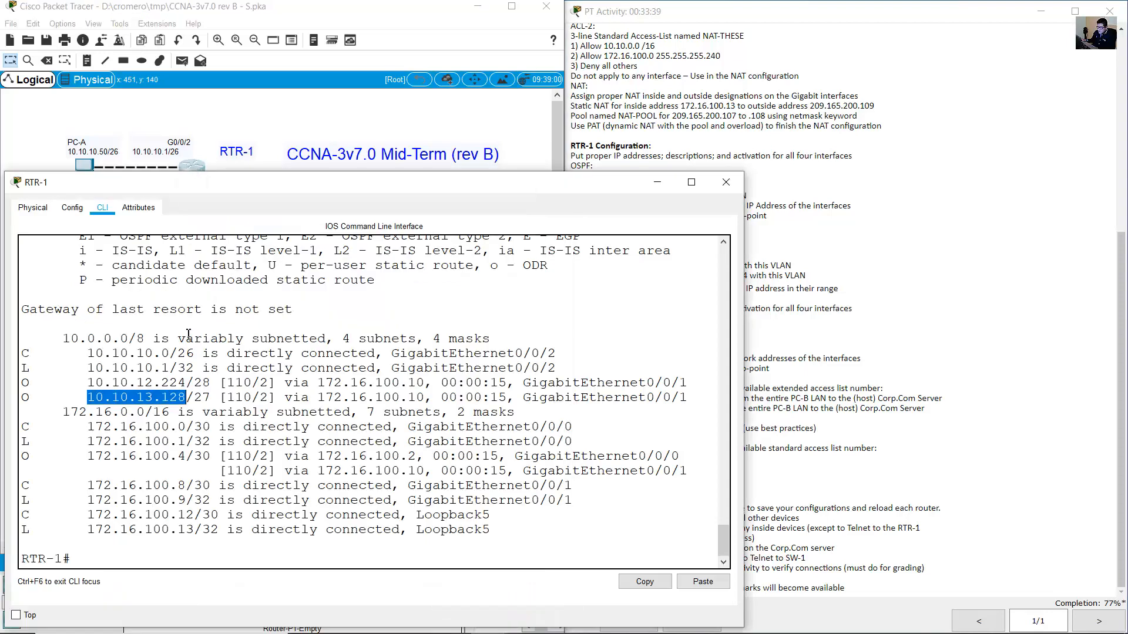
left_click_drag(26, 431, 210, 431)
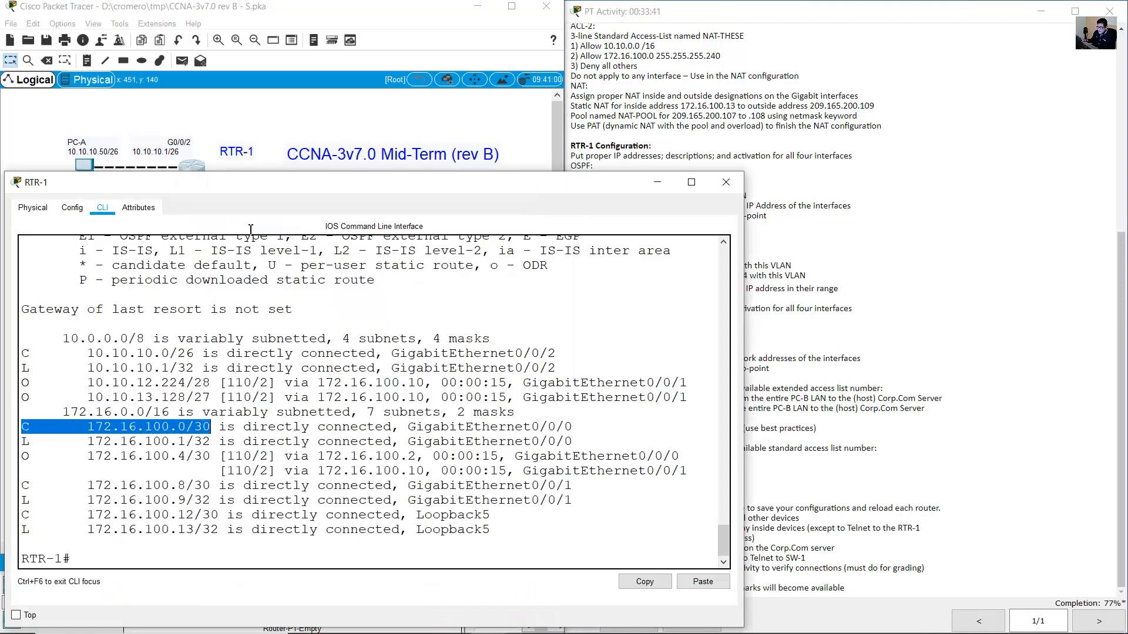
left_click(267, 125)
left_click_drag(311, 174, 235, 218)
left_click(199, 168)
left_click_drag(24, 457, 199, 458)
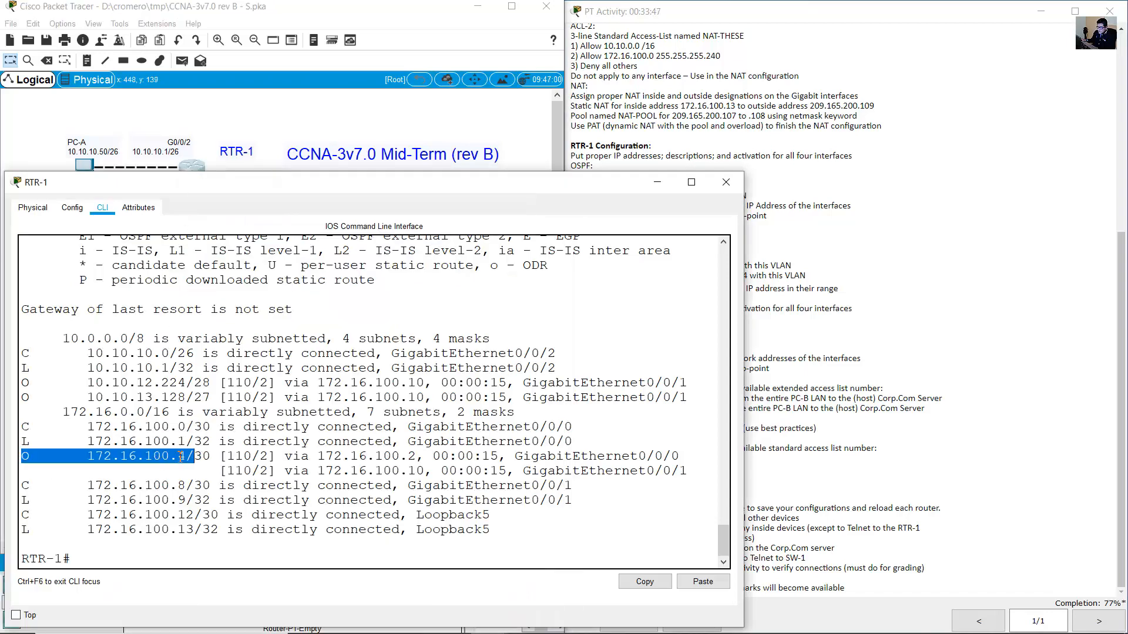
Match the connected 172.16.100.8/30 route and the Loopback5 network to the topology.
left_click(352, 104)
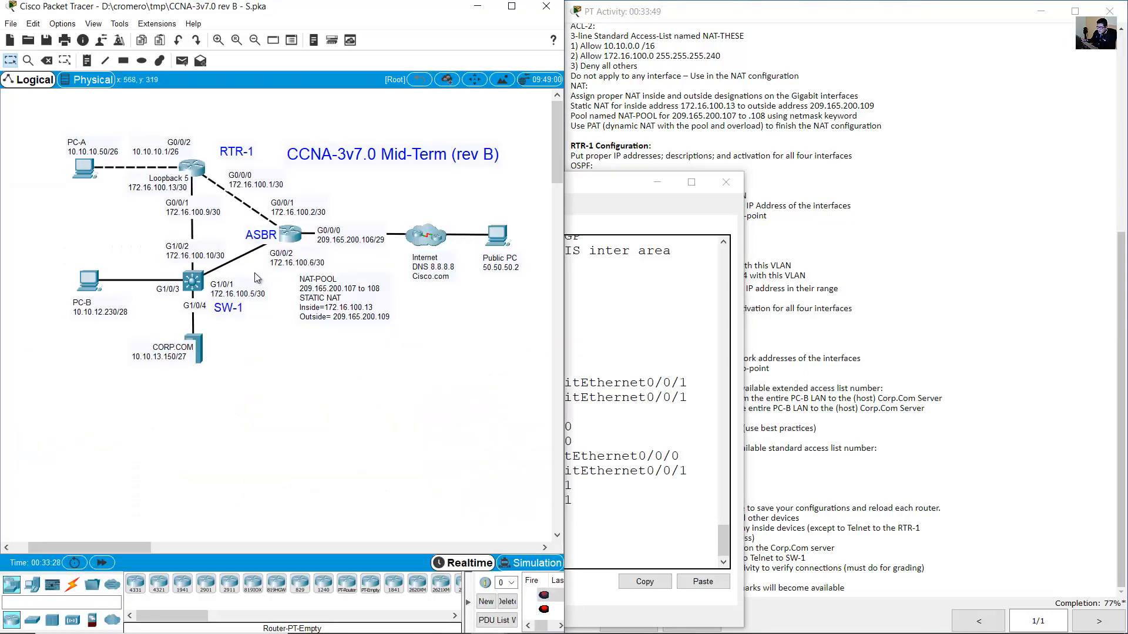
left_click_drag(267, 276, 231, 251)
left_click(199, 172)
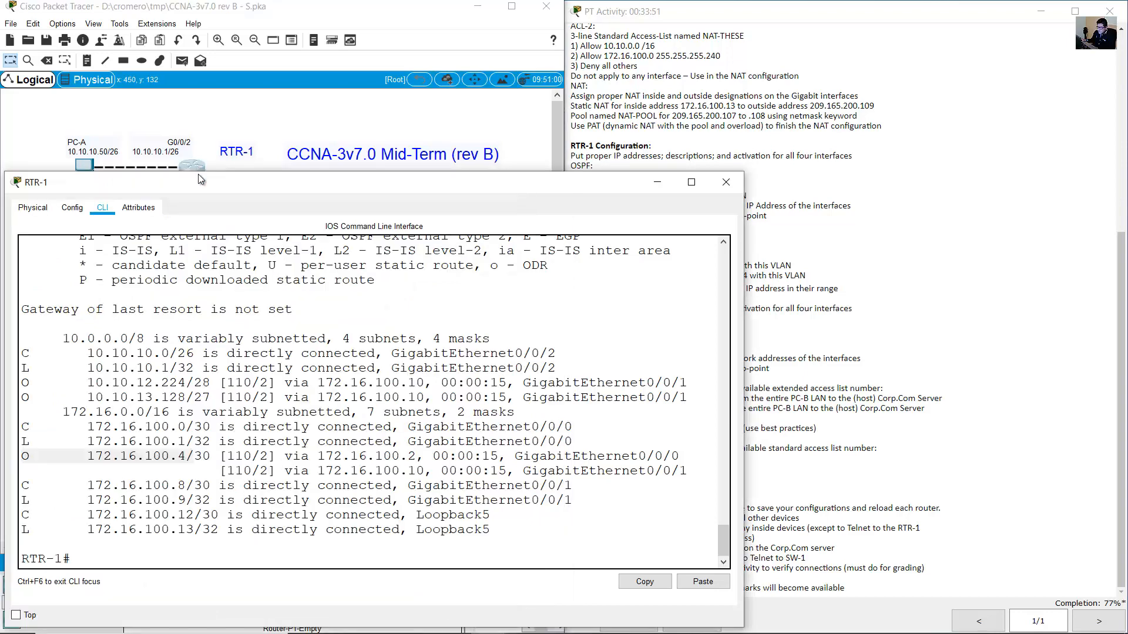
left_click_drag(24, 485, 218, 494)
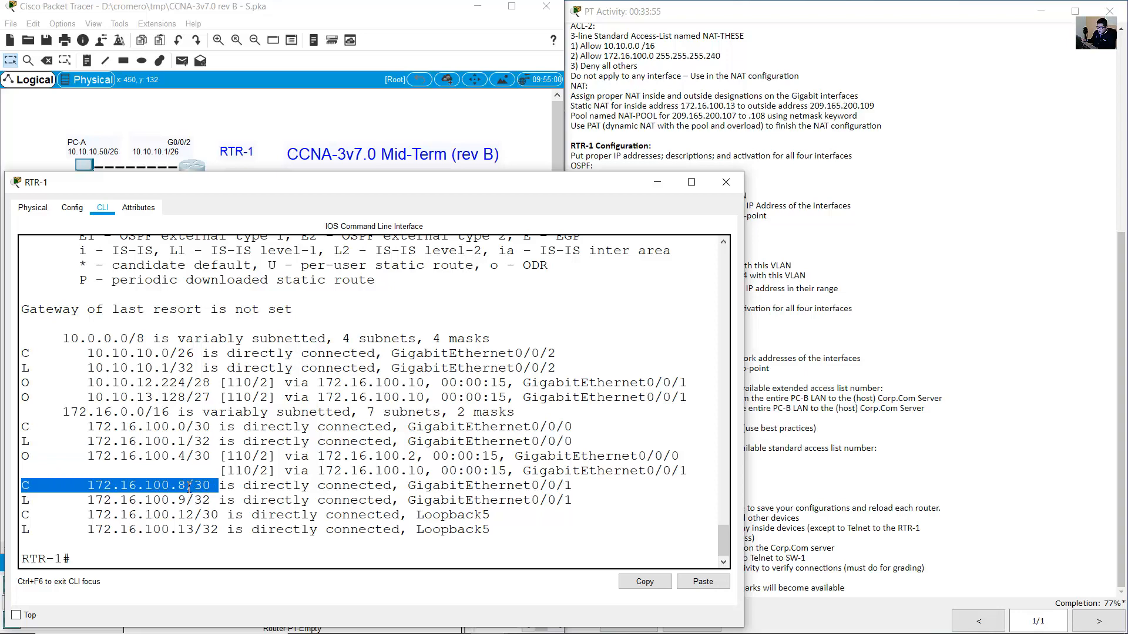
left_click_drag(23, 515, 197, 520)
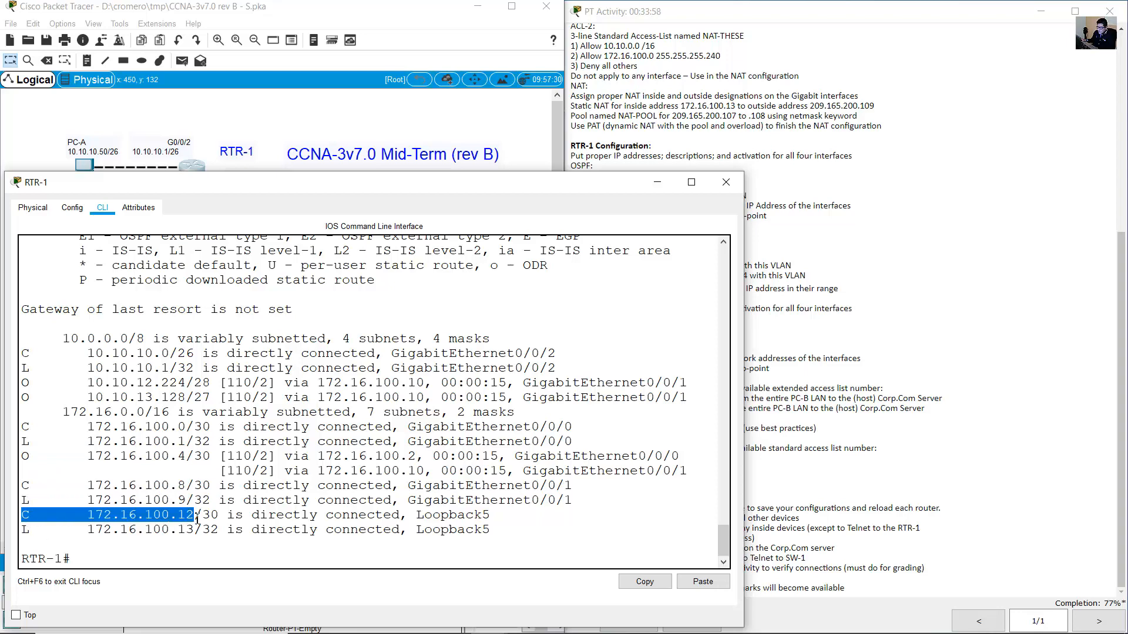
Compare the RTR-1 to SW-1 link labels and Loopback 5 note with the routing table.
left_click(206, 124)
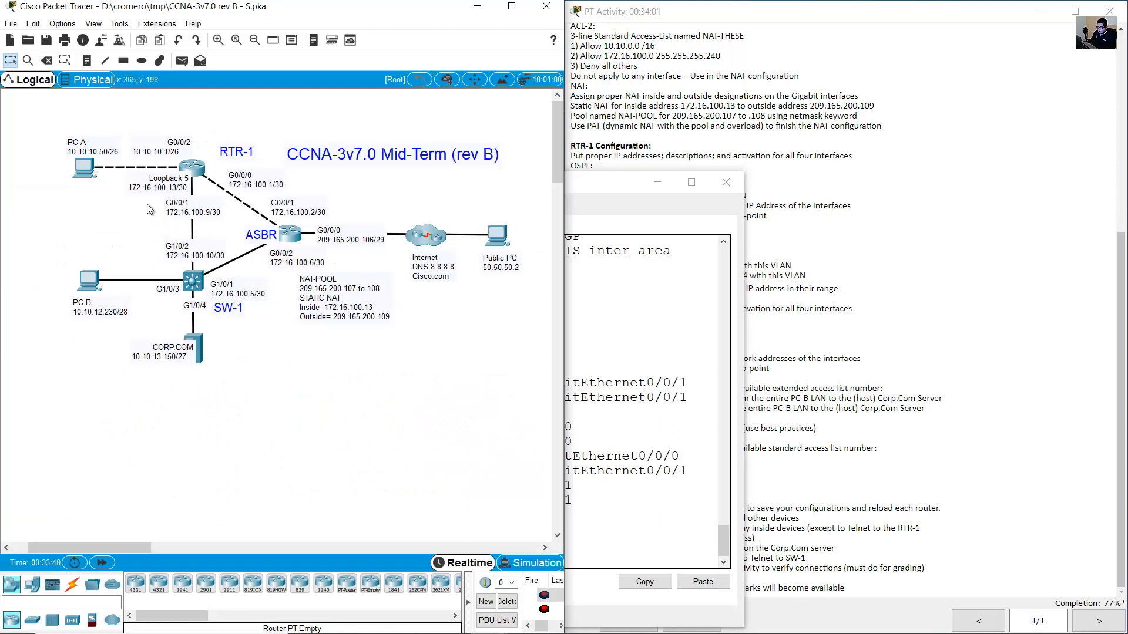
left_click_drag(140, 207, 215, 251)
double_click(182, 176)
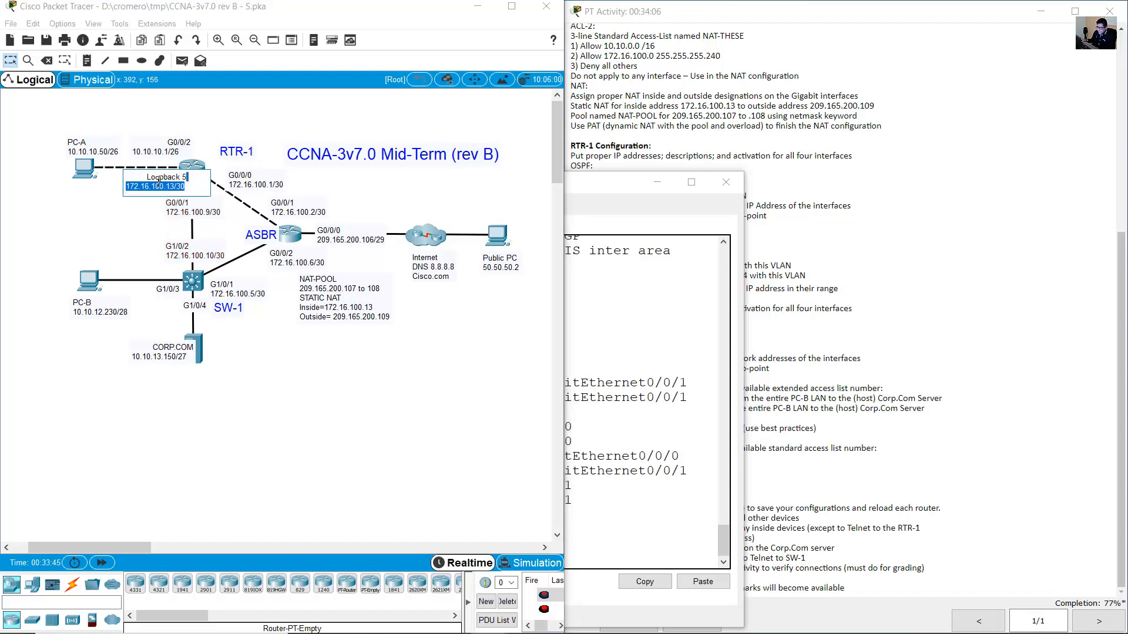
left_click(197, 166)
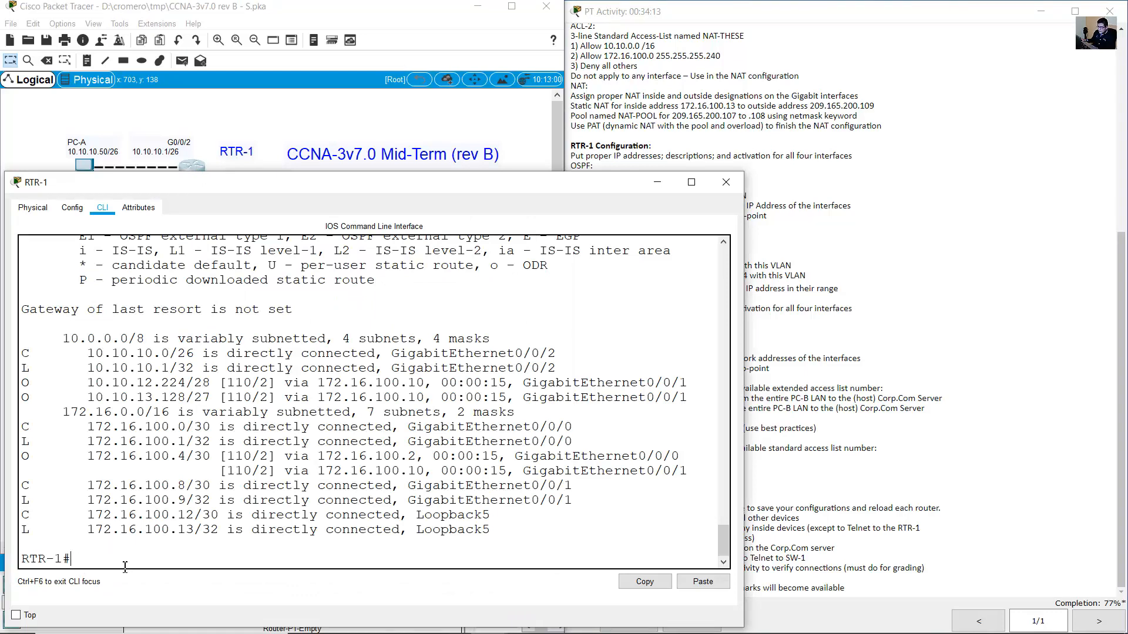
left_click(273, 134)
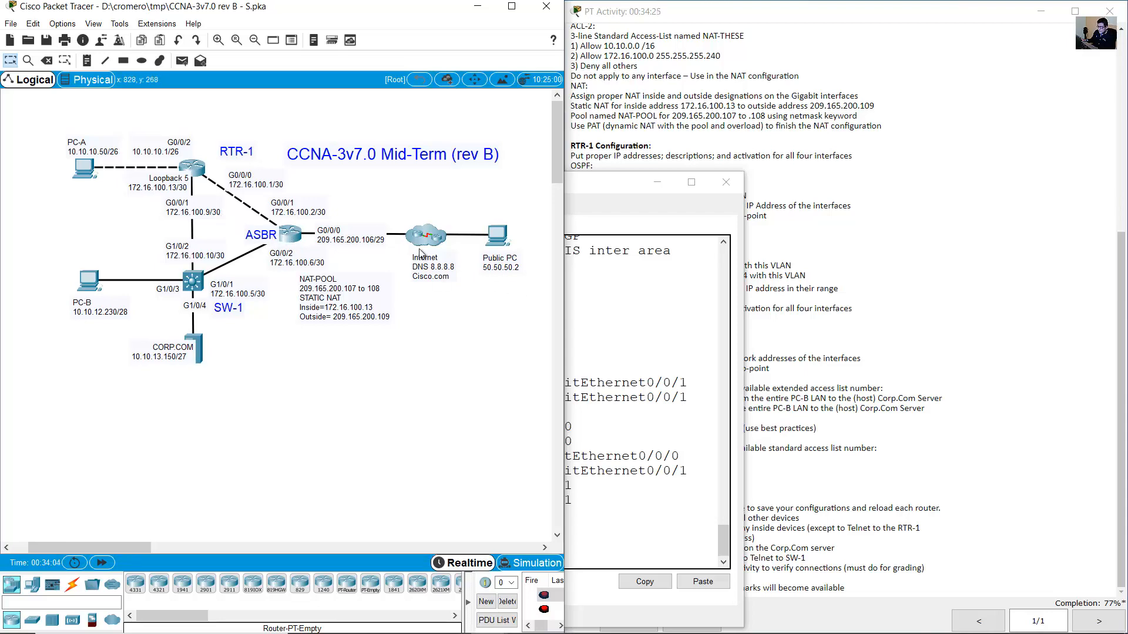
left_click(612, 344)
left_click(353, 114)
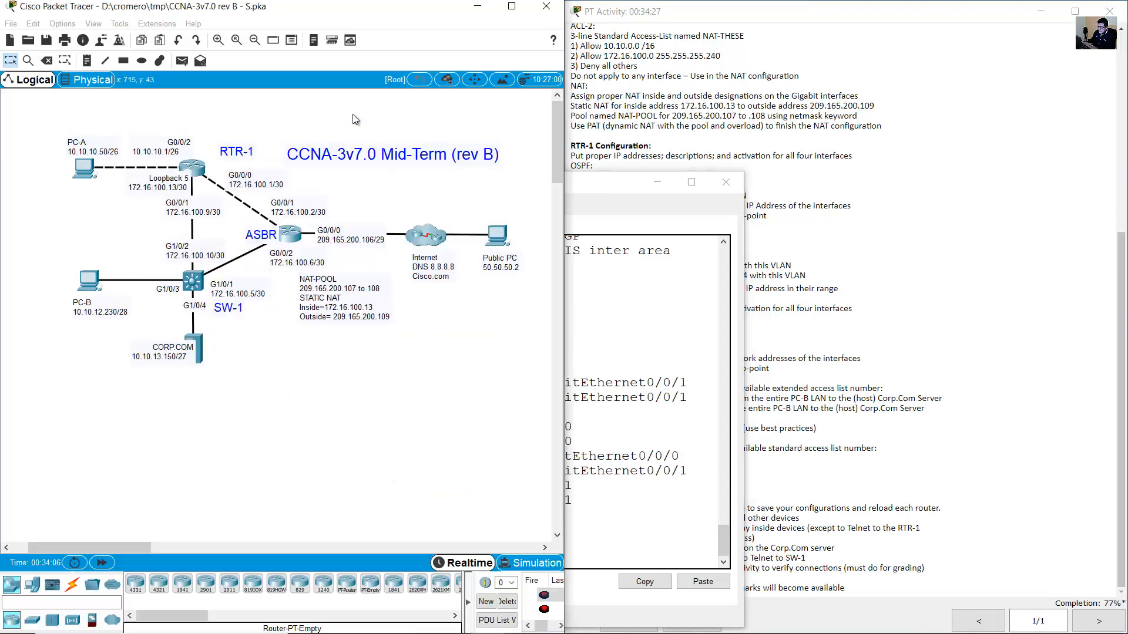
On ASBR, exit configuration mode with 'end' and display the running configuration with 'show run'.
left_click(286, 238)
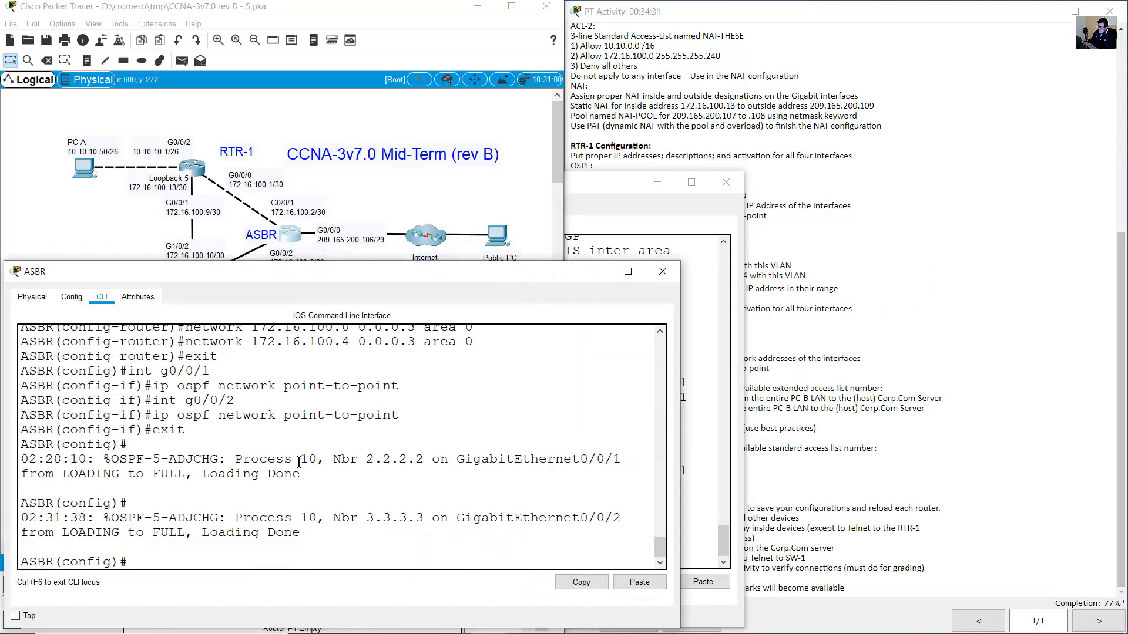
type("en")
key("Return")
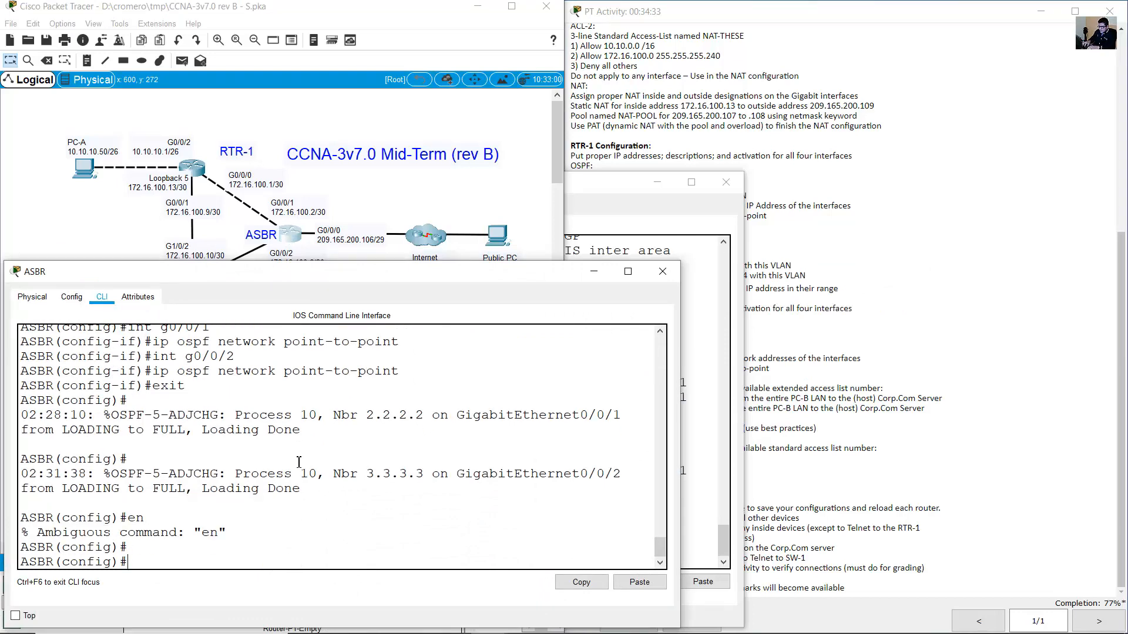
type("end")
key("Return")
key("Return")
type("show run")
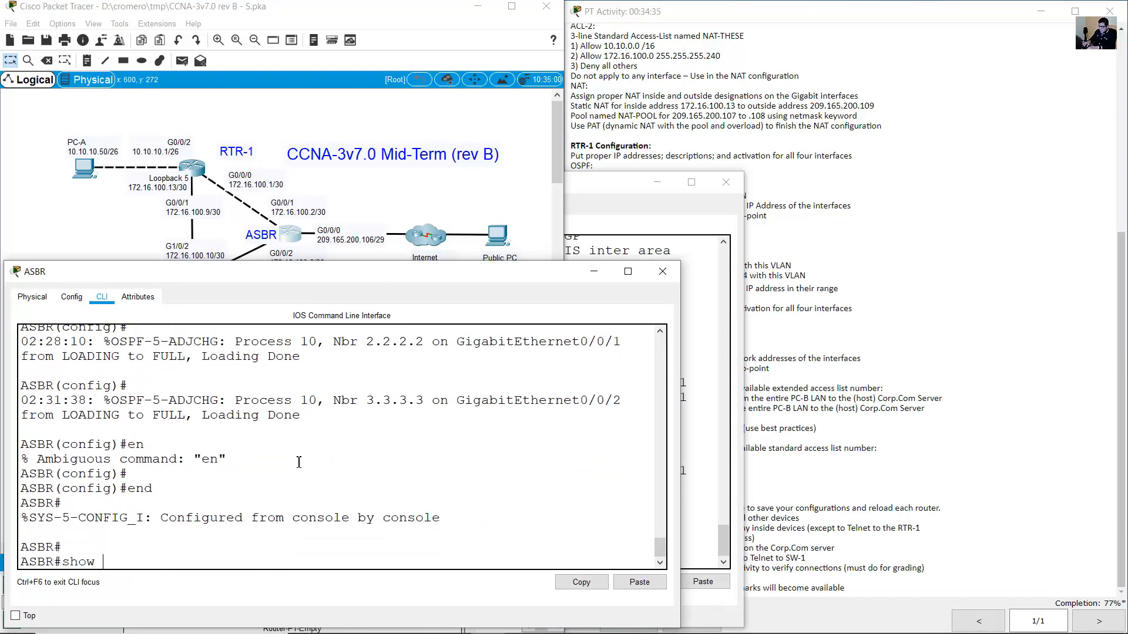
key("Return")
Highlight the router ospf 10 block, default-information originate and the default static route line.
key("space")
key("space")
key("space")
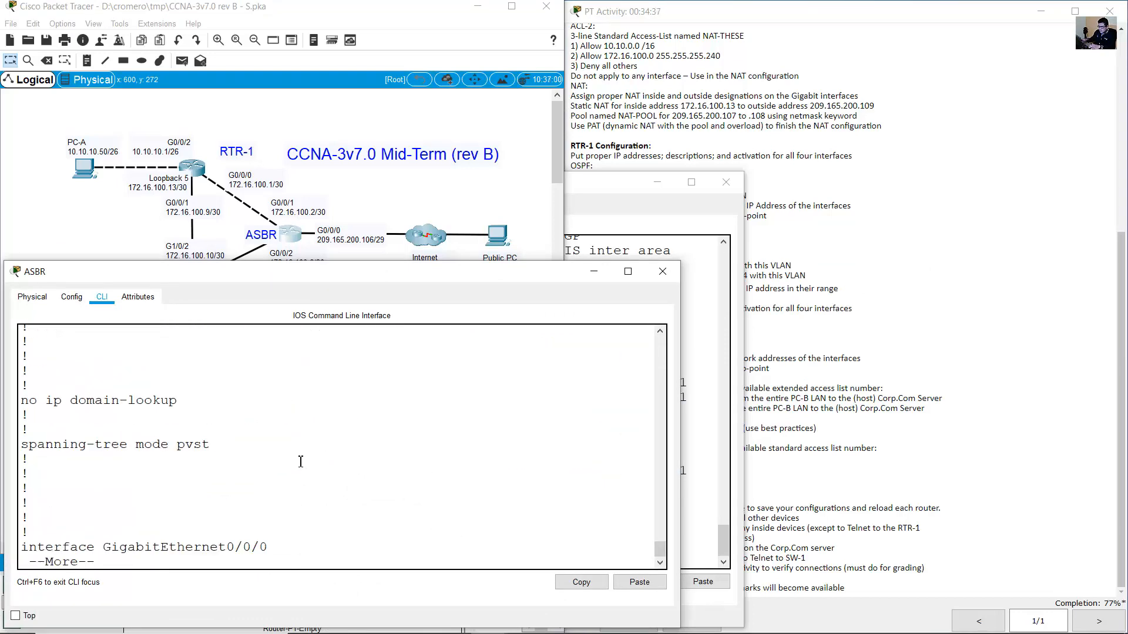
key("space")
scroll(309, 477, "up", 5)
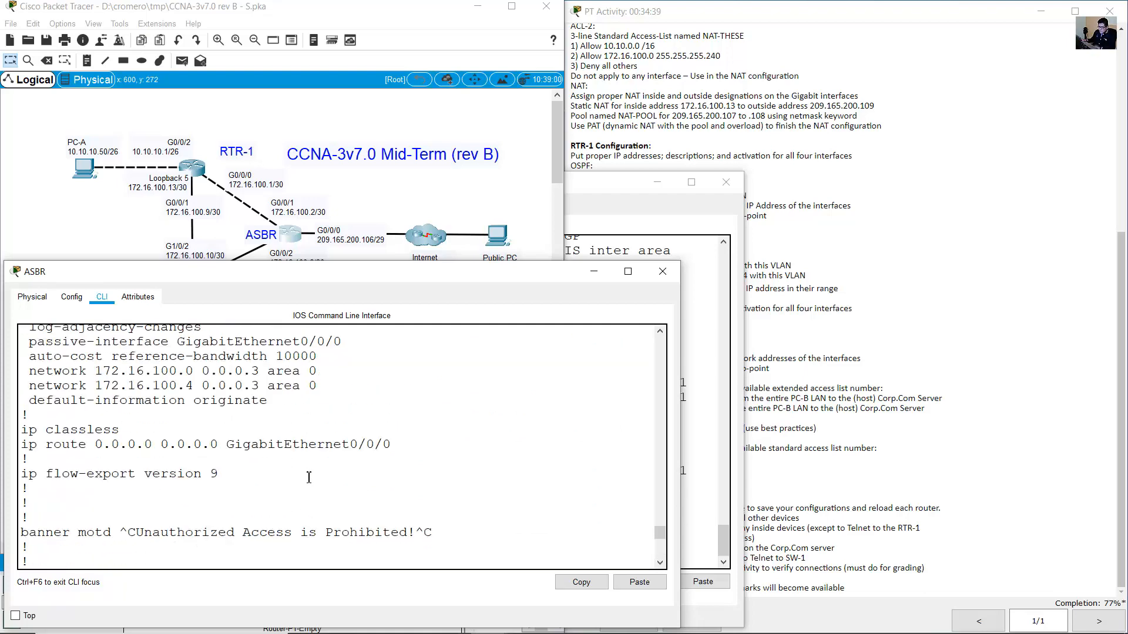
left_click_drag(21, 445, 409, 446)
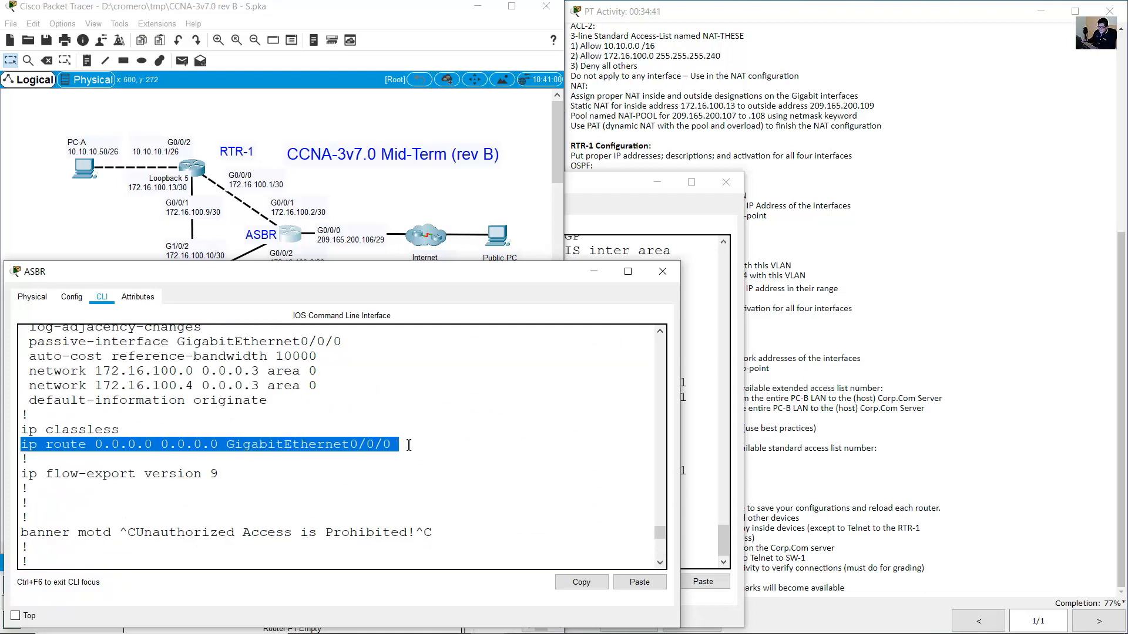
scroll(326, 492, "up", 2)
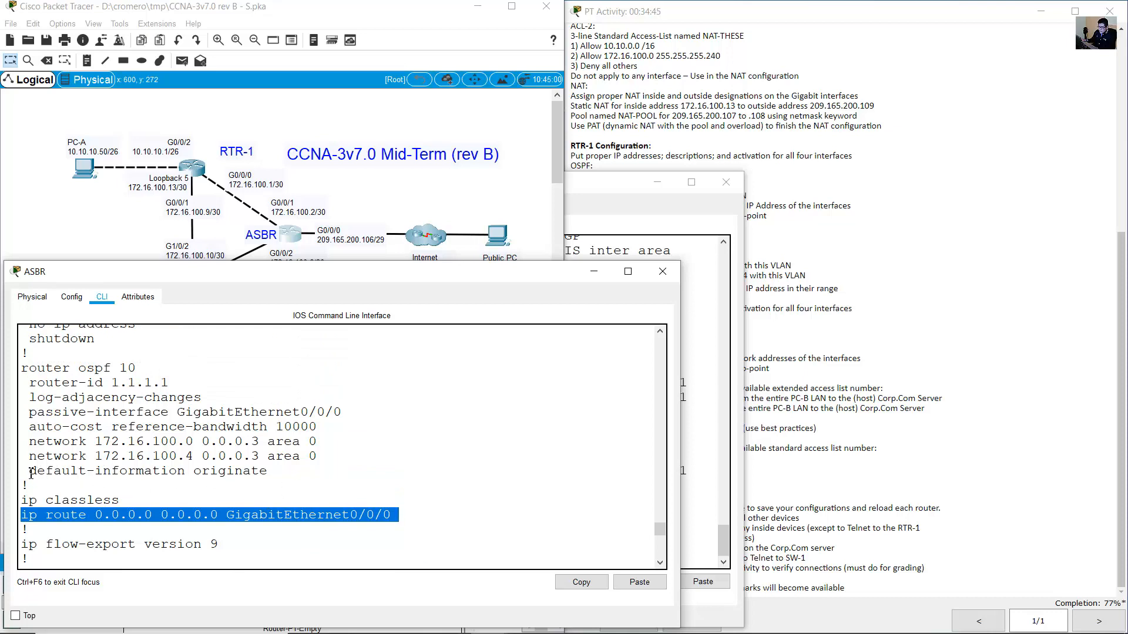
left_click_drag(30, 473, 268, 473)
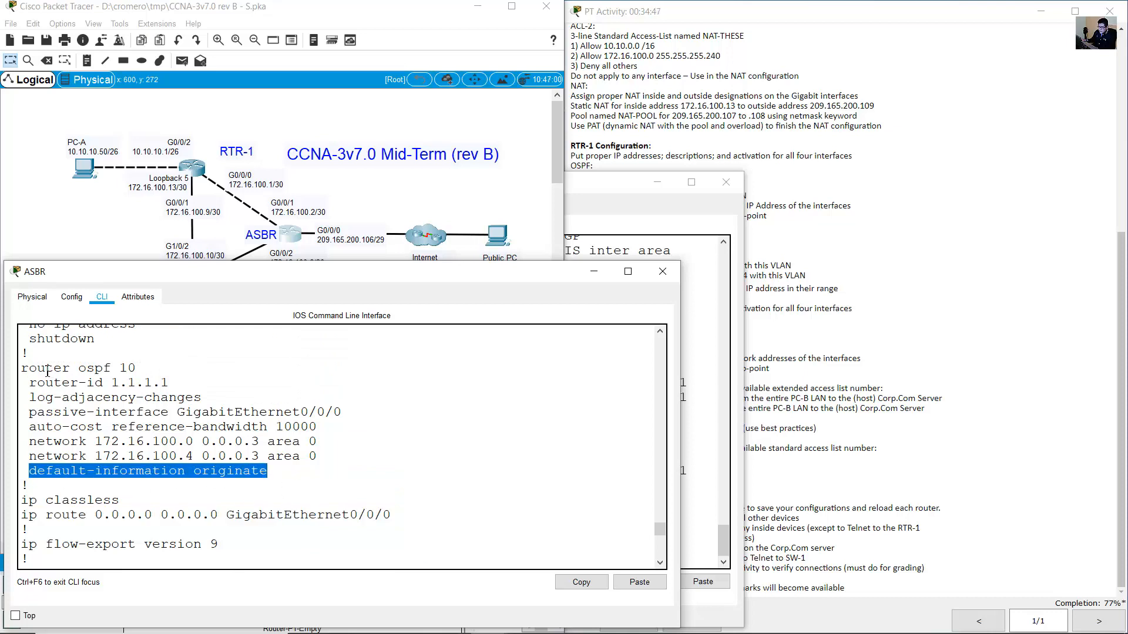
left_click_drag(34, 368, 296, 470)
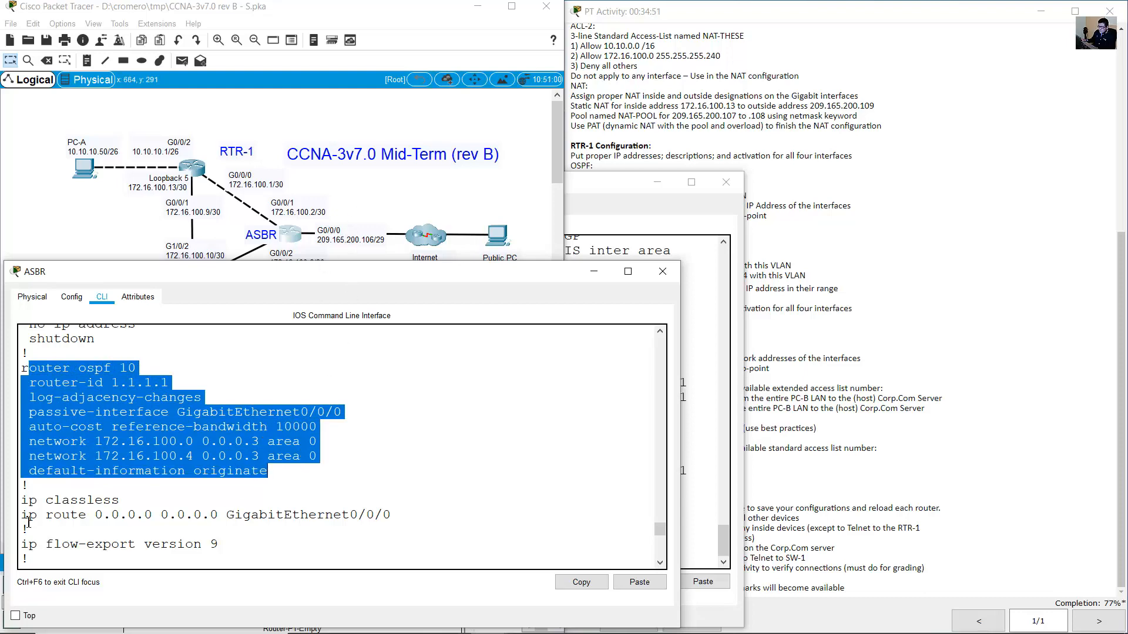
left_click_drag(28, 517, 391, 517)
left_click(352, 186)
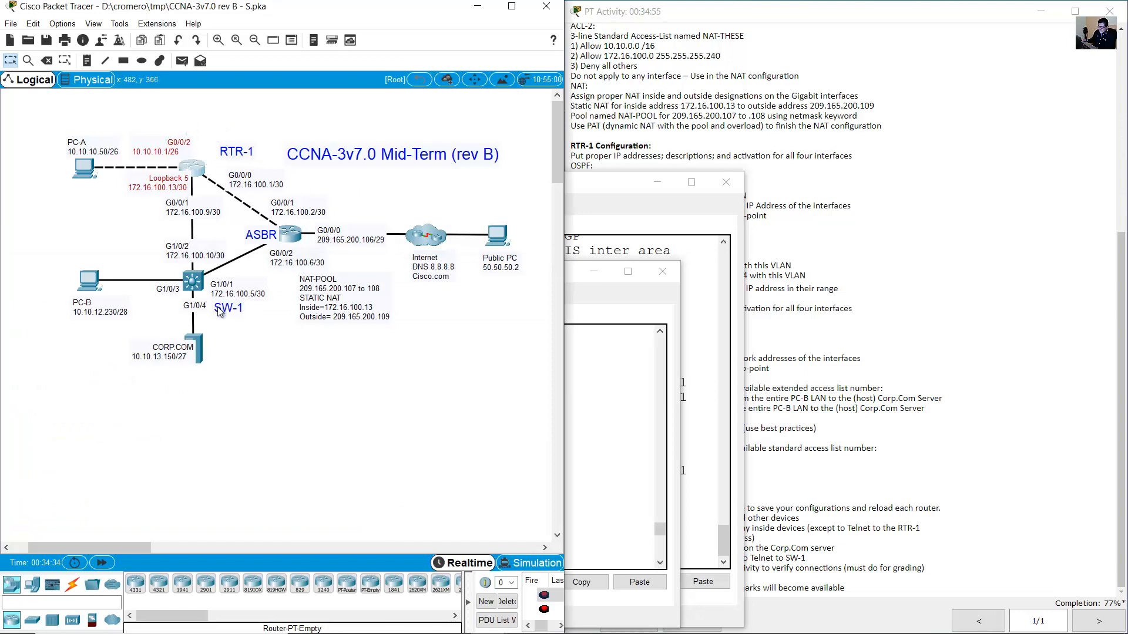
Review RTR-1's routes, highlighting the Loopback5 172.16.100.13/32 route and all routes from 10.0.0.0/8.
left_click_drag(232, 350, 169, 279)
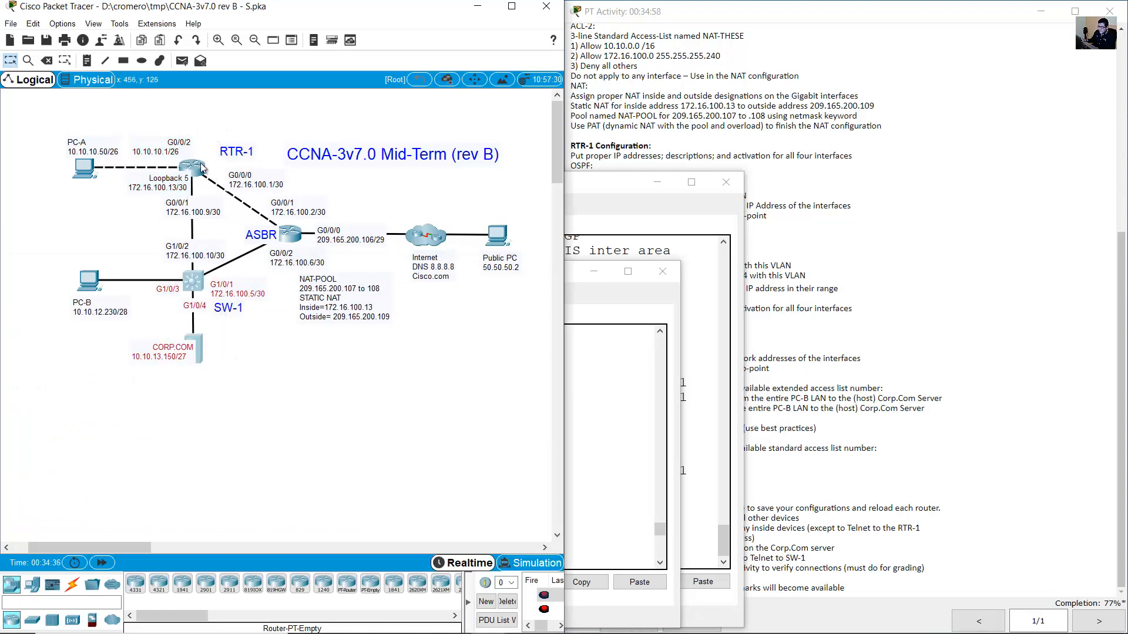
left_click(192, 169)
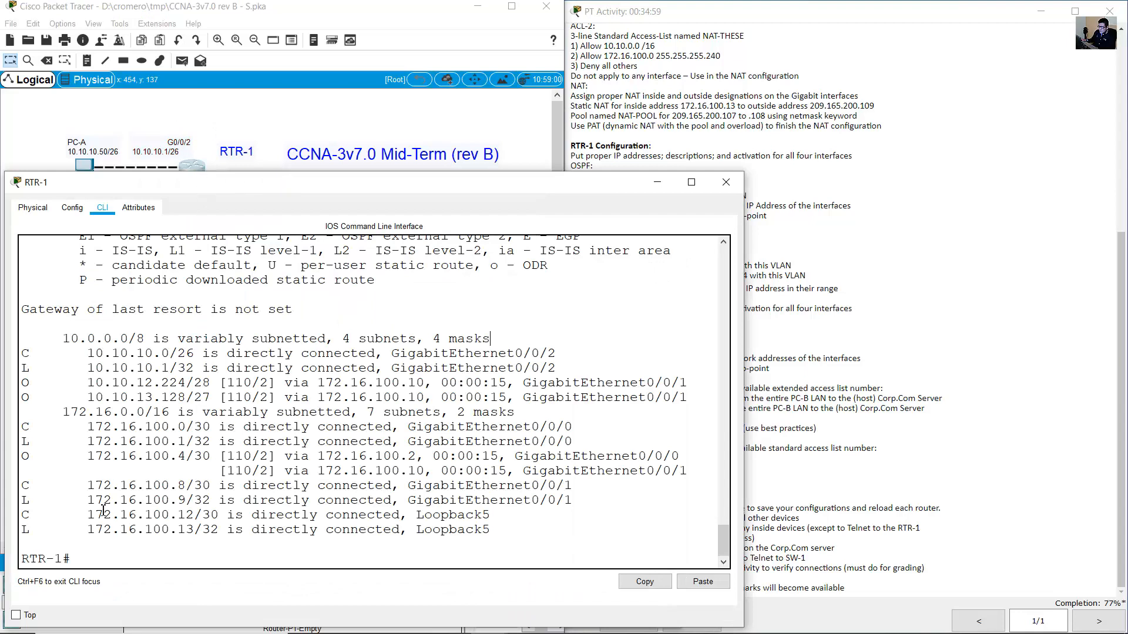
left_click_drag(22, 516, 434, 532)
left_click(352, 561)
left_click_drag(51, 531, 414, 544)
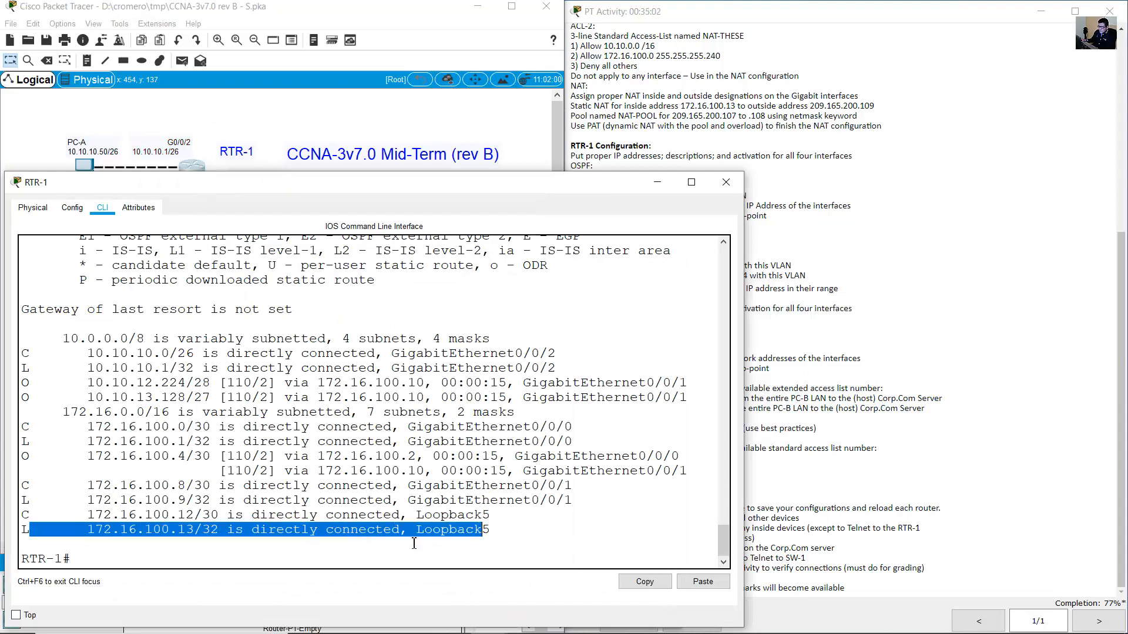
left_click(156, 542)
left_click_drag(46, 535, 396, 546)
left_click(313, 527)
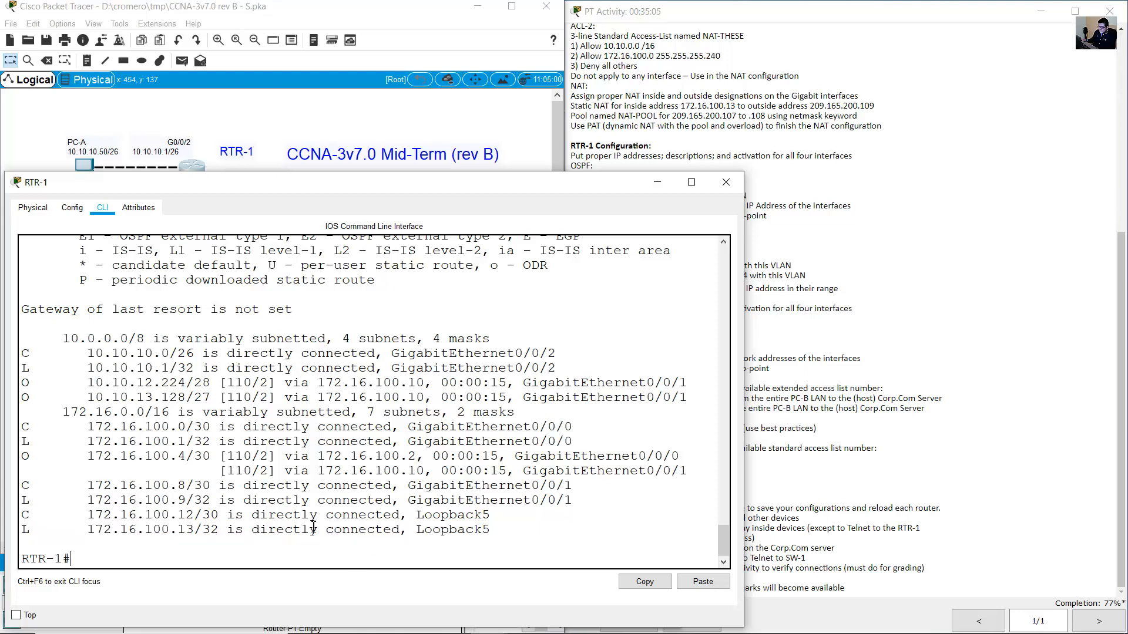
left_click_drag(62, 338, 340, 545)
left_click(292, 559)
Save RTR-1's running configuration to startup-config with 'copy run start' and reload the router.
type("copy")
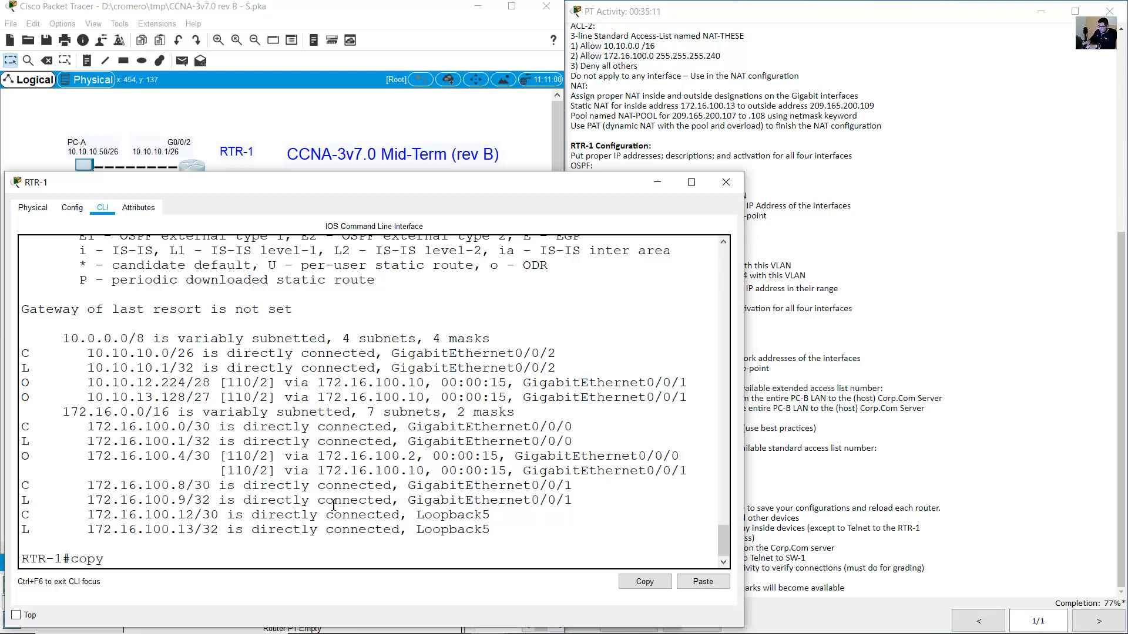
type(" run start")
key("Return")
key("Return")
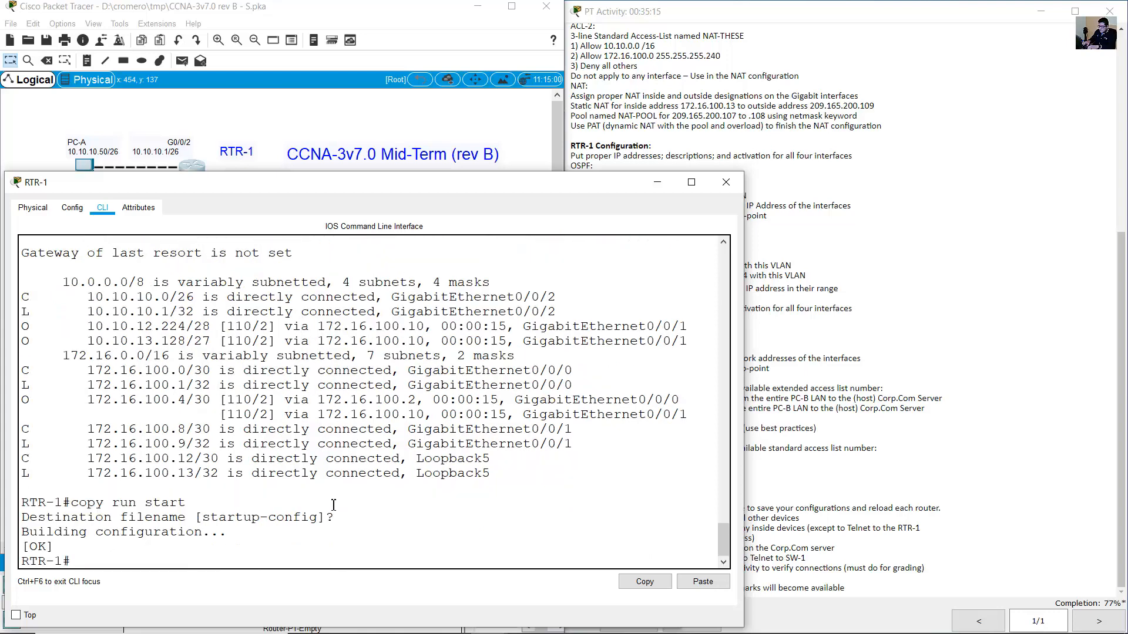
type("reload")
key("Return")
key("Return")
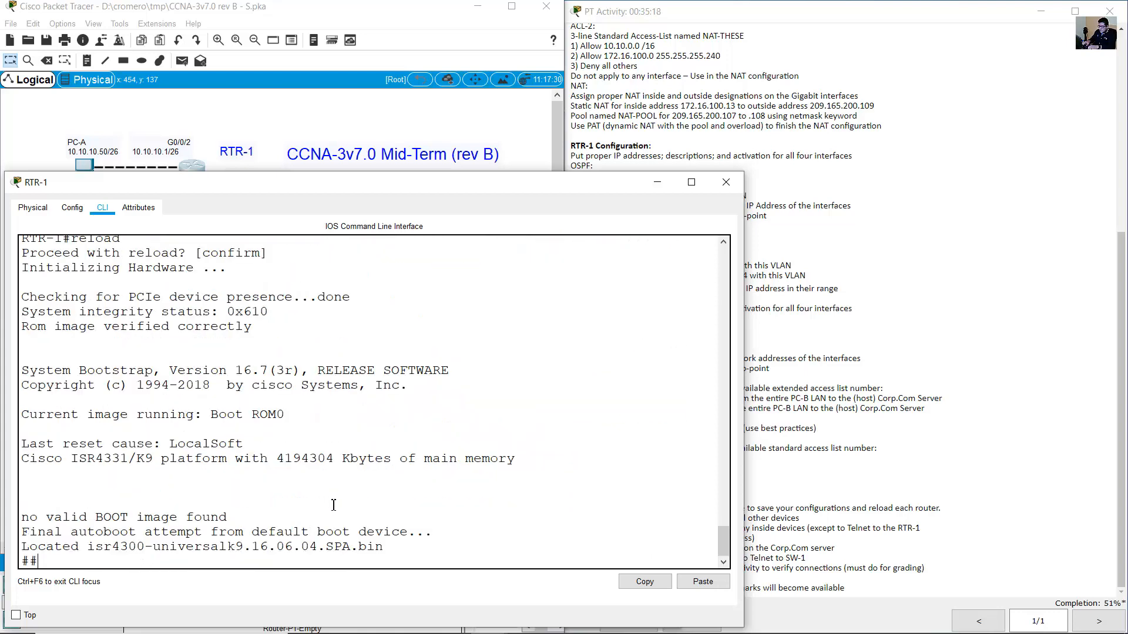
left_click(424, 165)
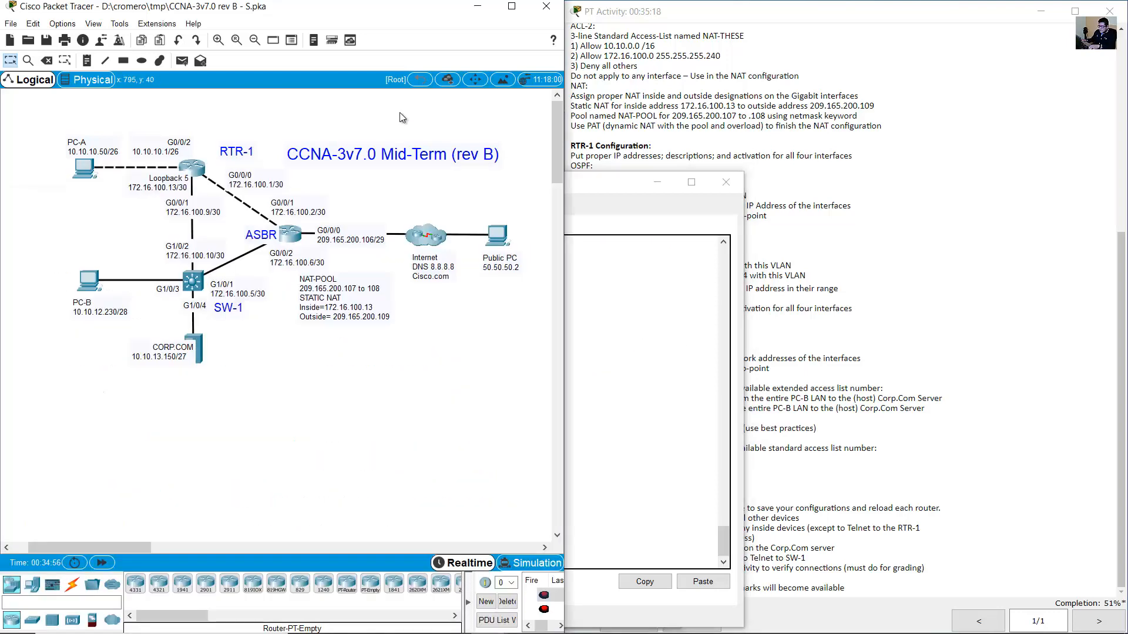
On ASBR, correct and run 'copy run start' to save to startup-config, then reload.
left_click(290, 234)
type("opy r")
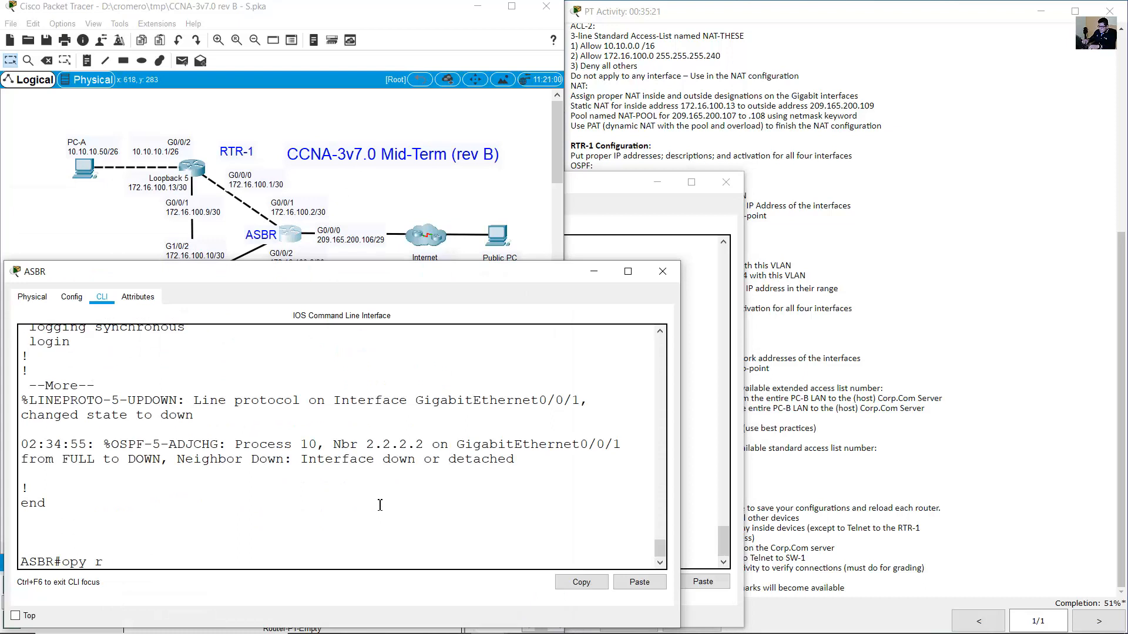
type("un start")
key("Return")
key("Return")
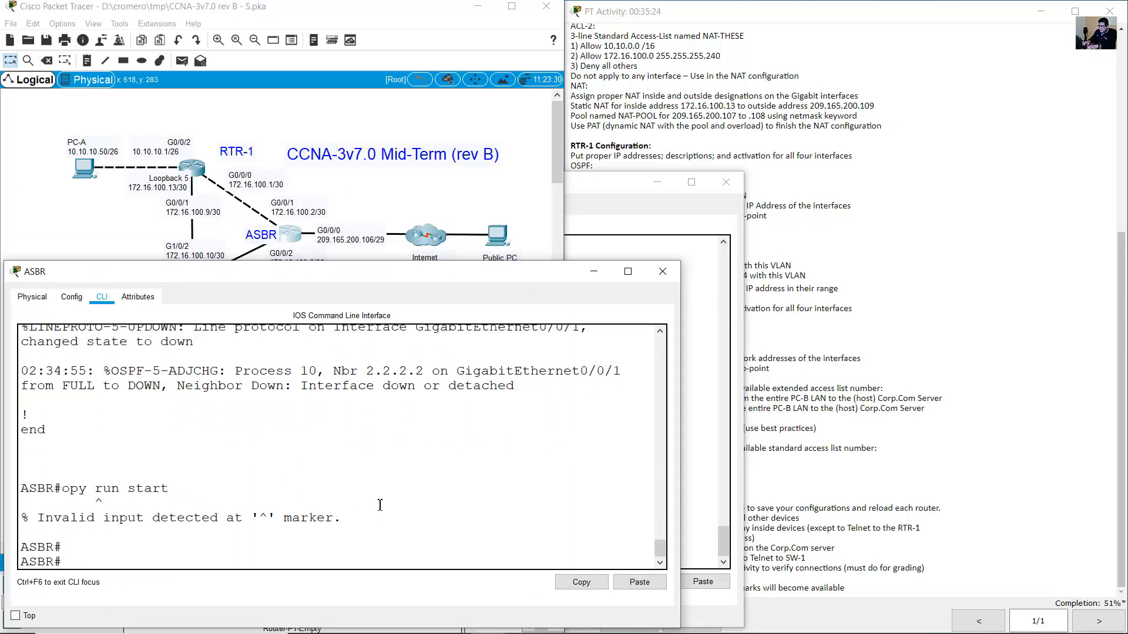
key("Up")
type("c")
key("Return")
key("Return")
key("Return")
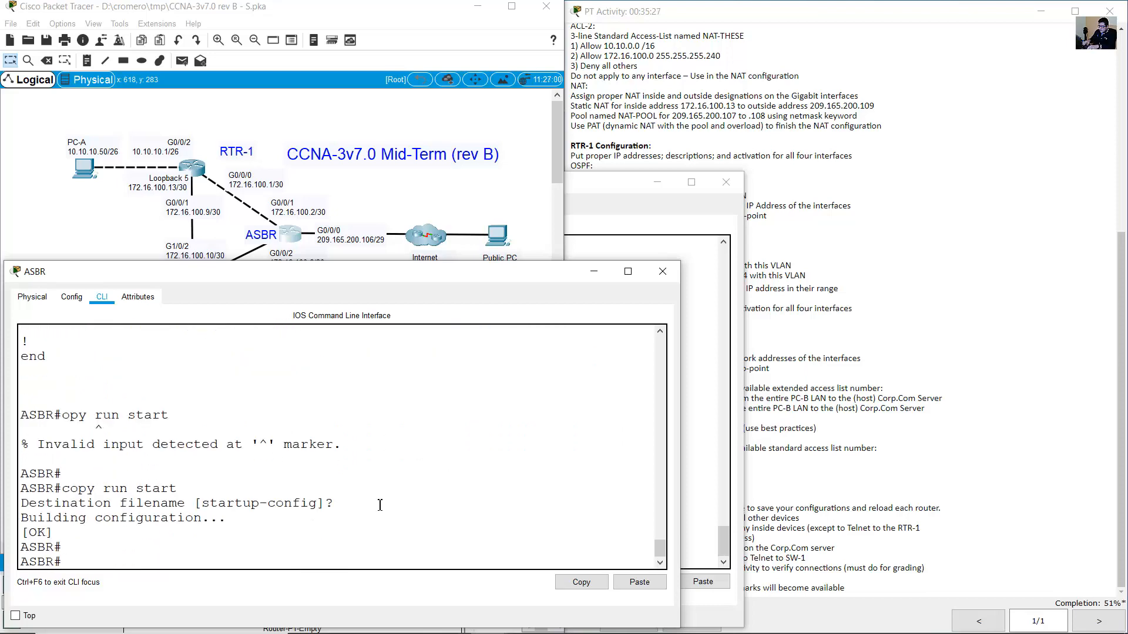
type("reload")
key("Return")
key("Return")
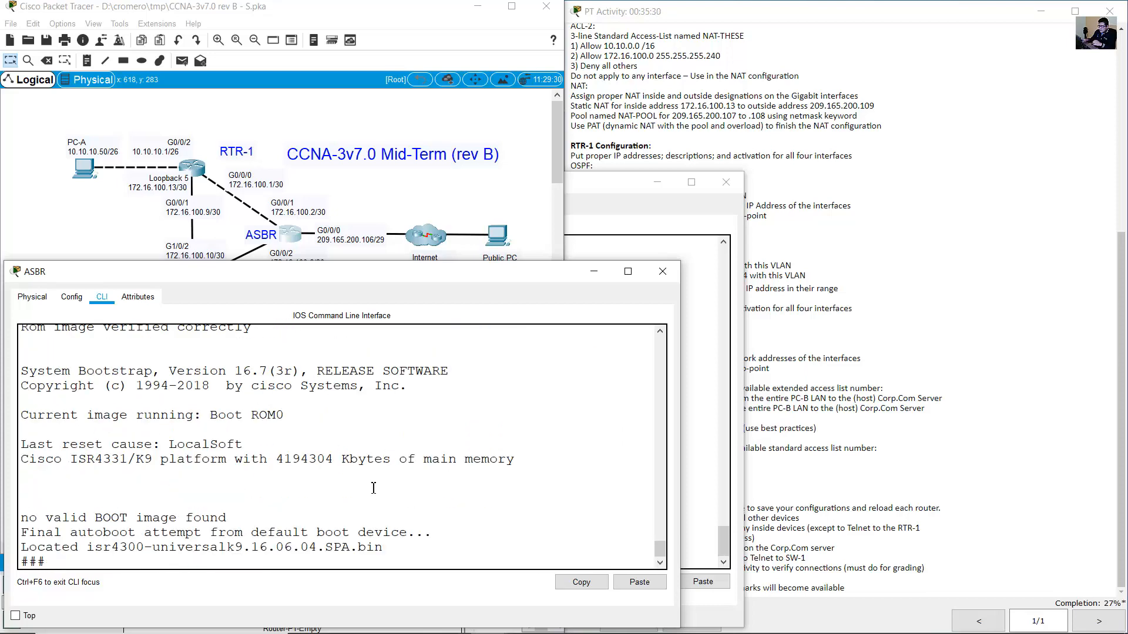
left_click(124, 233)
On SW-1, exit with 'end', save with 'copy run start', then run 'reload' and confirm.
left_click(196, 285)
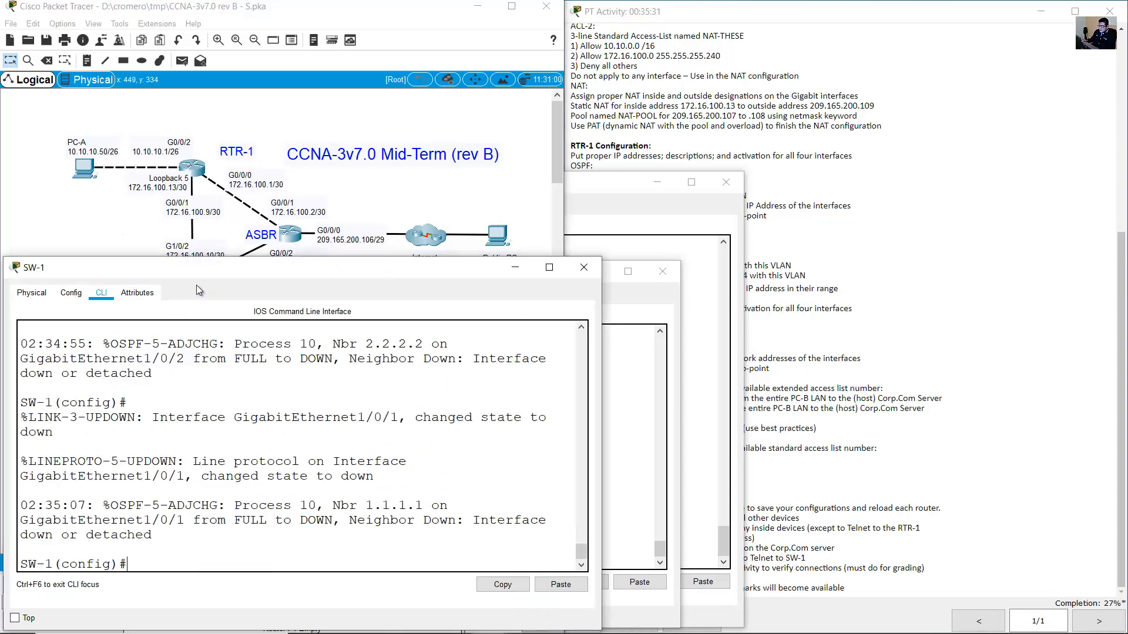
type("end")
key("Return")
key("Return")
type("c")
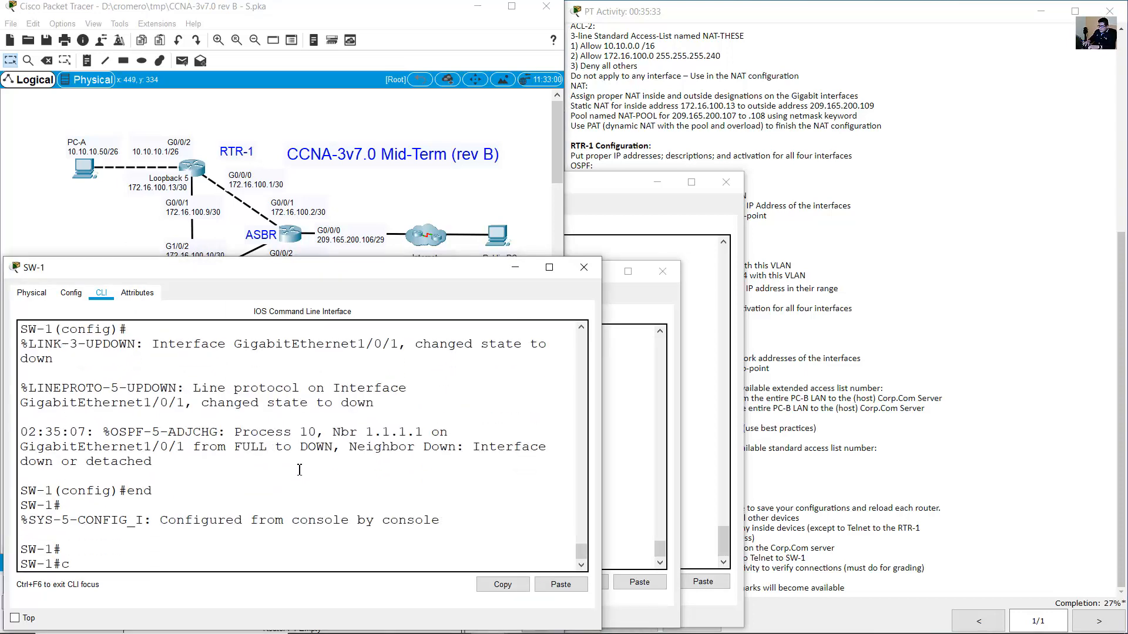
type("opy run start")
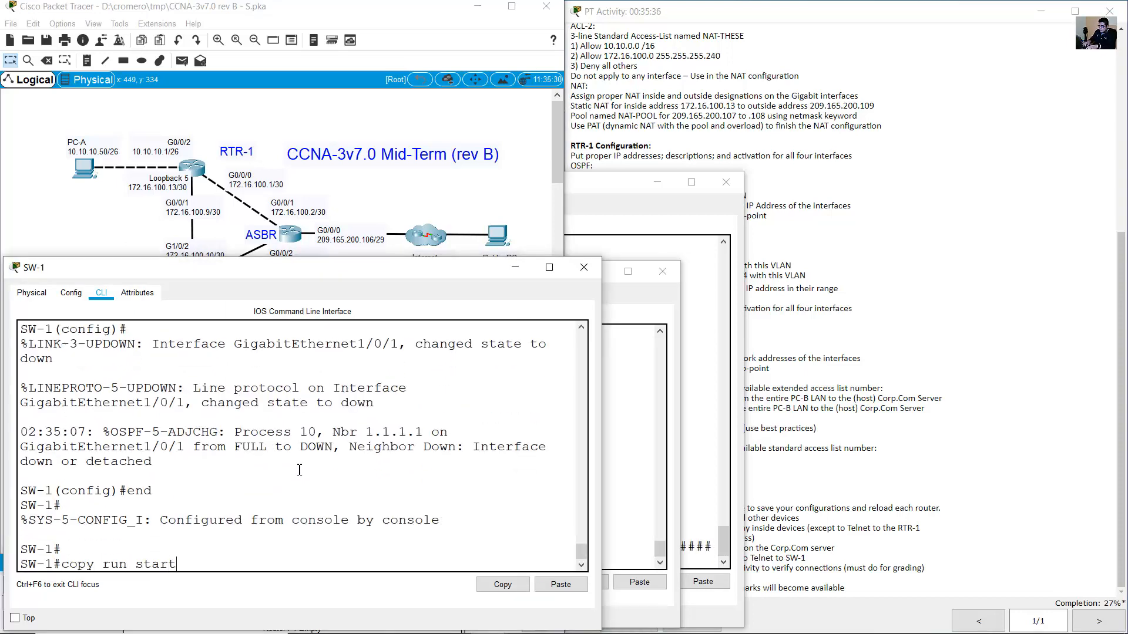
key("Return")
key("Return")
type("reload")
key("Return")
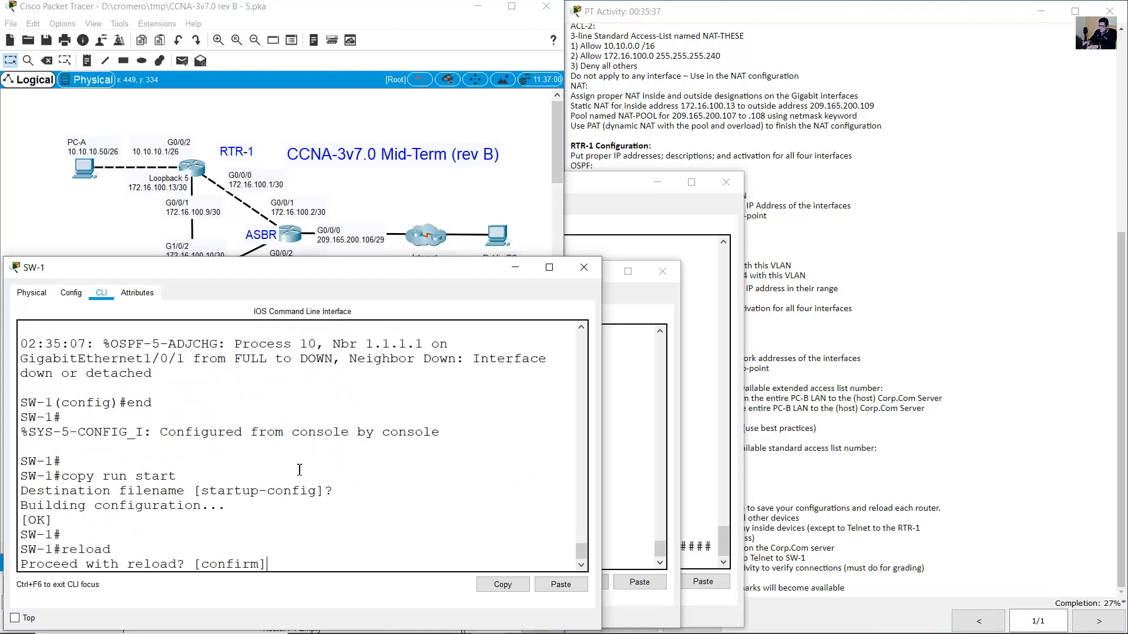
key("Return")
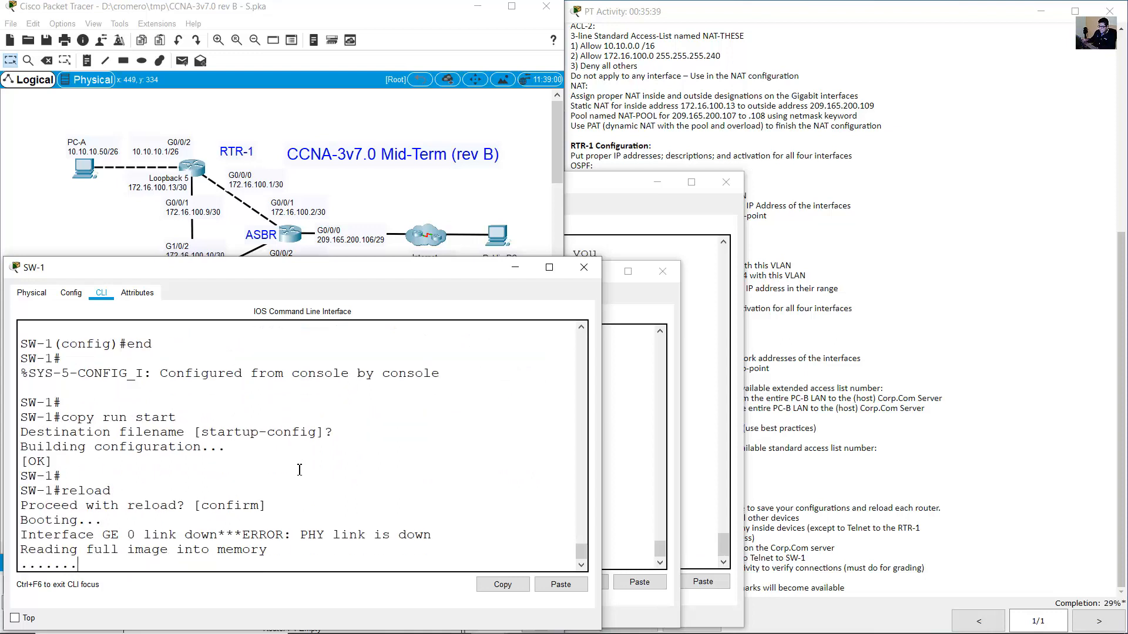
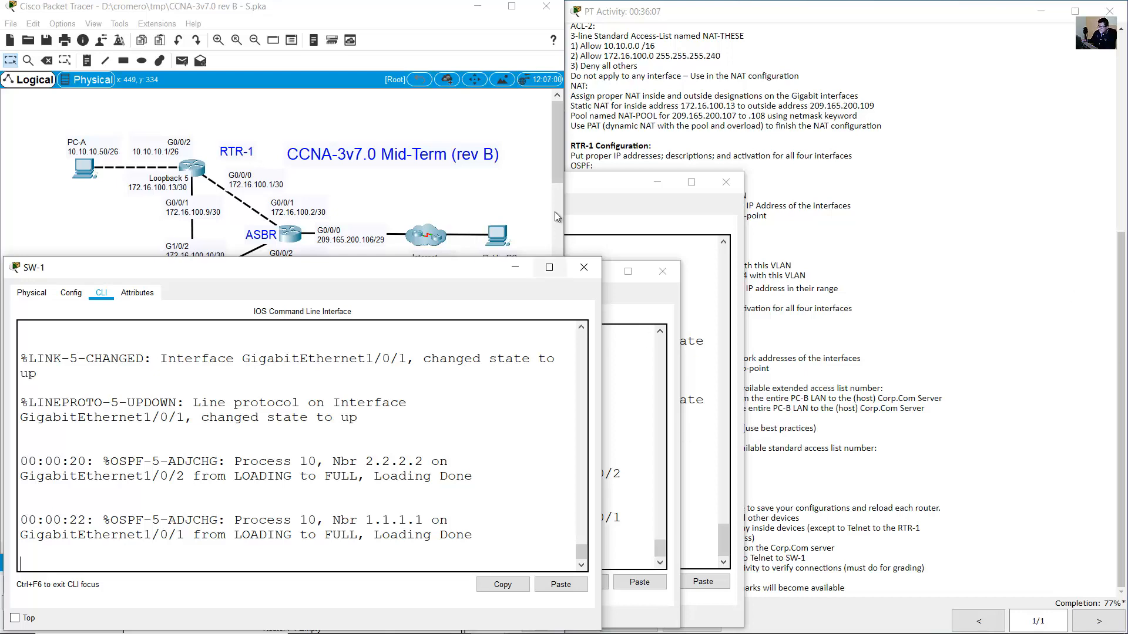
Open RTR-1's console to its login prompt and find the console password in the instructions.
left_click(189, 158)
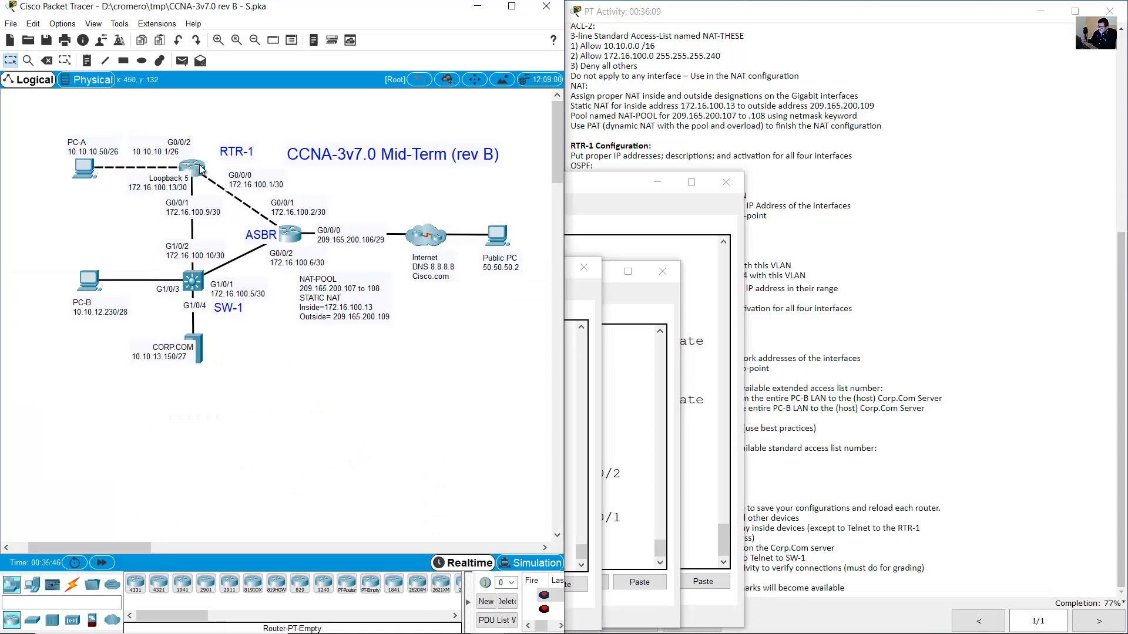
left_click(203, 169)
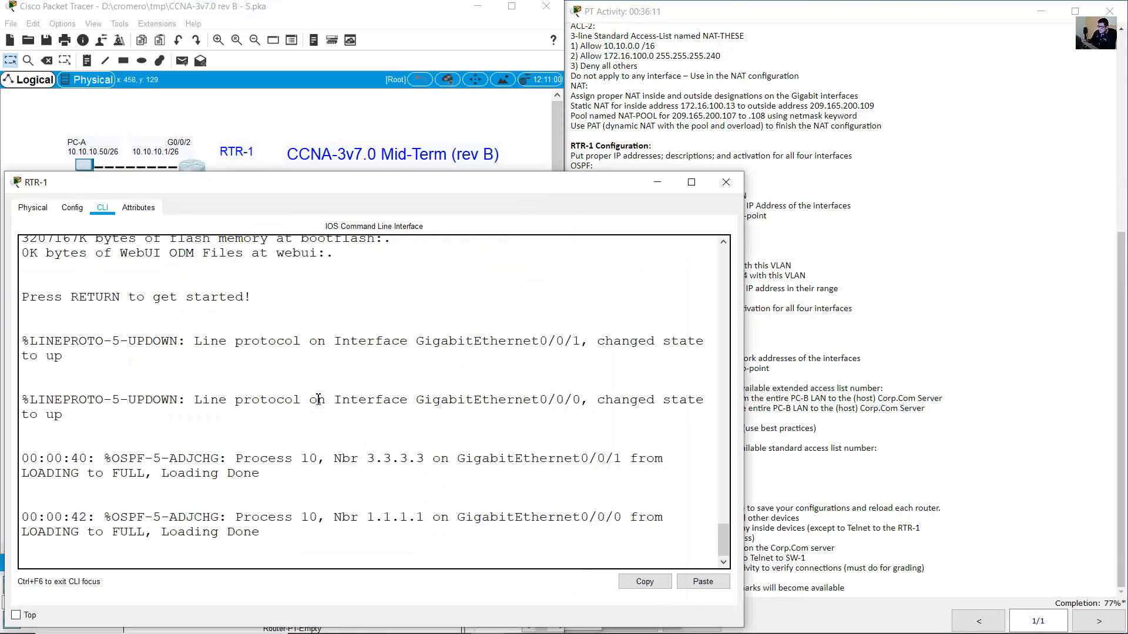
key("Return")
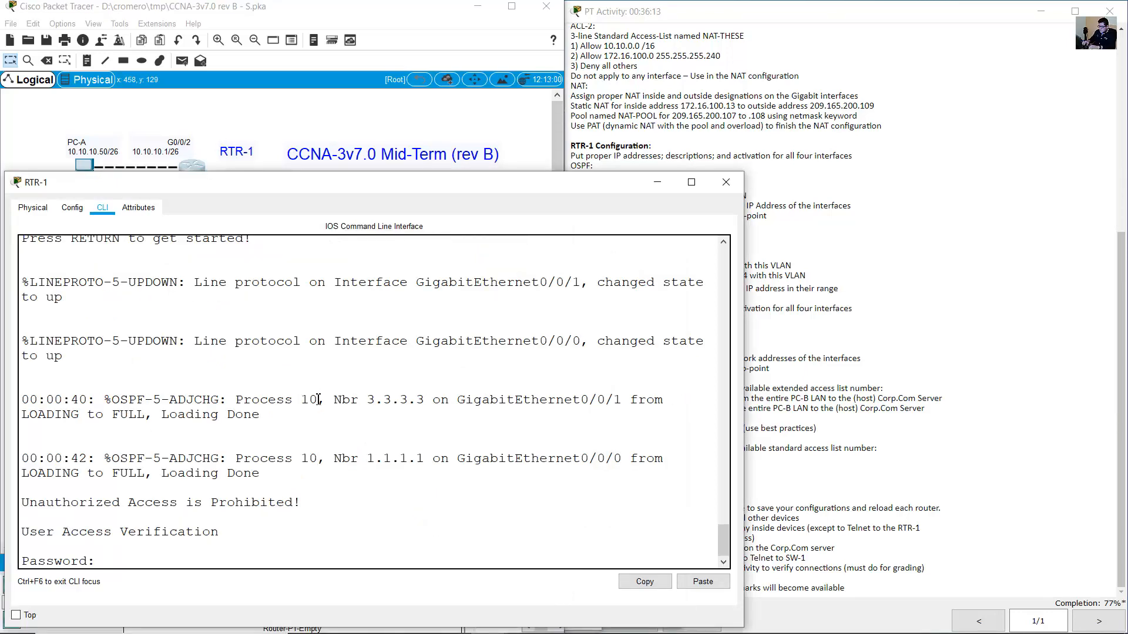
left_click(709, 99)
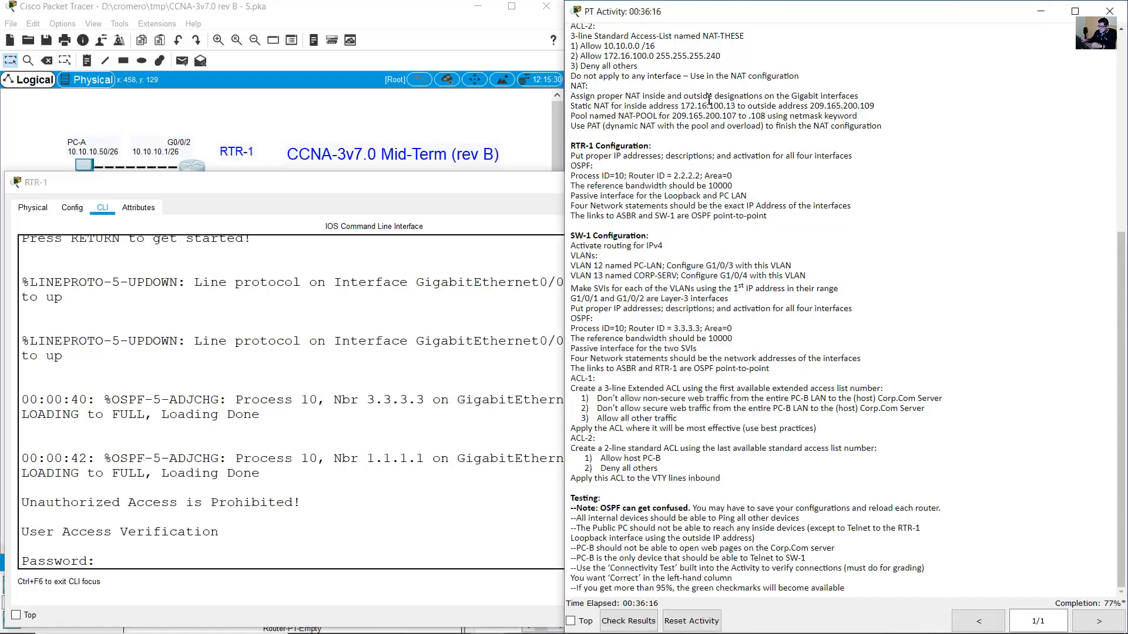
scroll(709, 99, "up", 10)
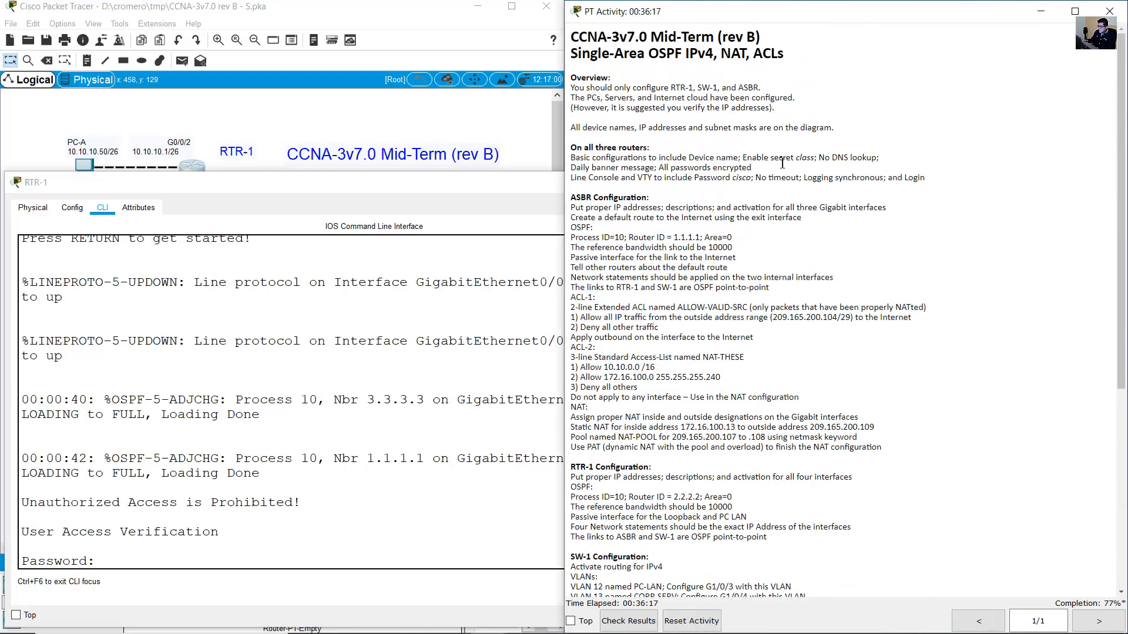
left_click_drag(739, 181, 754, 179)
Log into RTR-1 with the console password, then enter privileged mode using the enable secret.
left_click(314, 434)
key("Return")
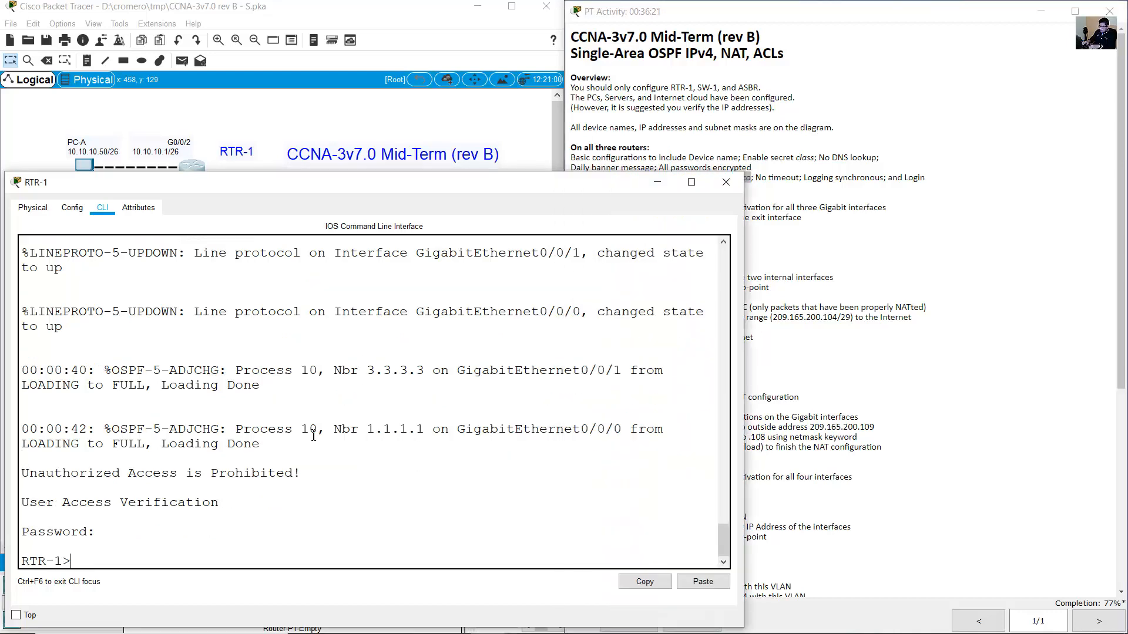
type("enable")
key("Return")
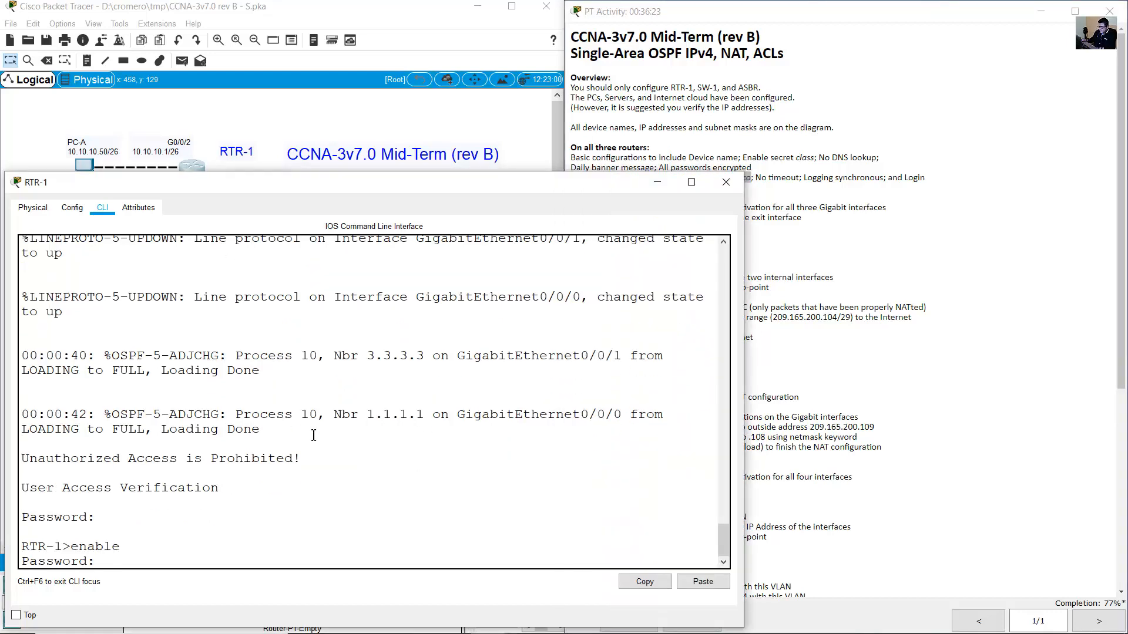
left_click(829, 275)
left_click_drag(800, 157, 813, 160)
left_click(376, 413)
type("class")
key("Return")
Run 'show ip route' and highlight the connected, OSPF-learned 10.10 and 172.16.100 routes.
type("show ip route")
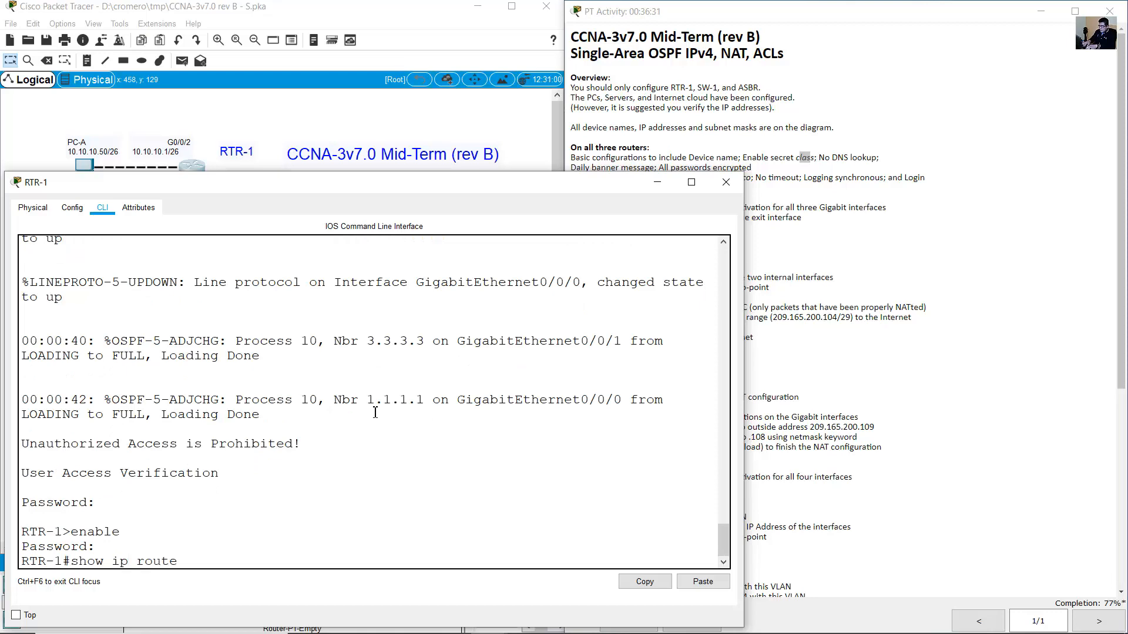
key("Return")
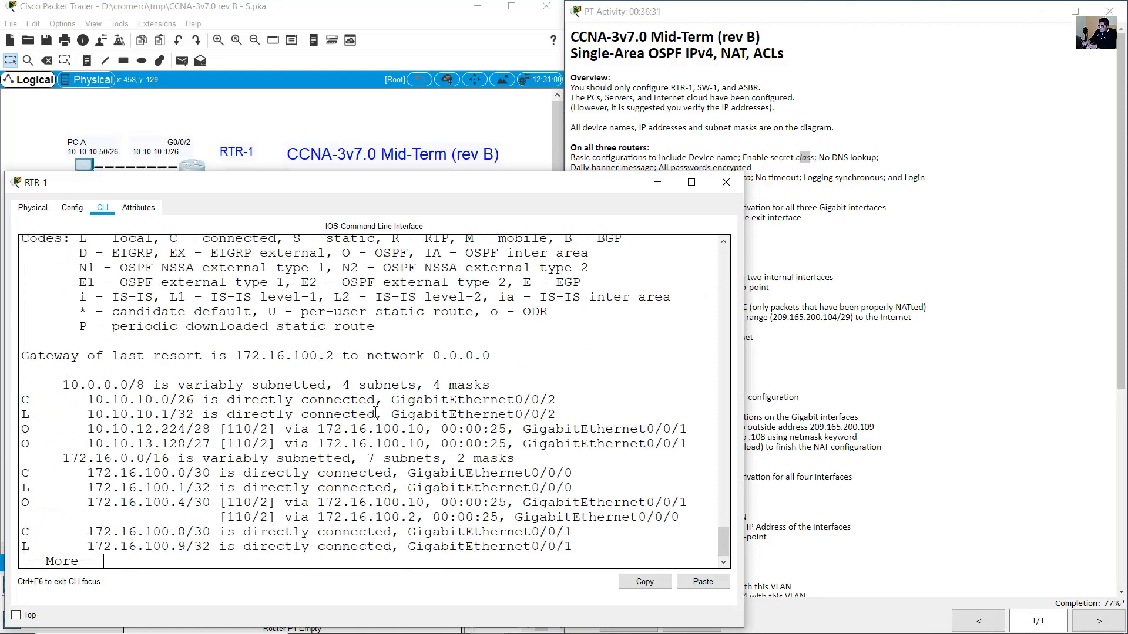
key("space")
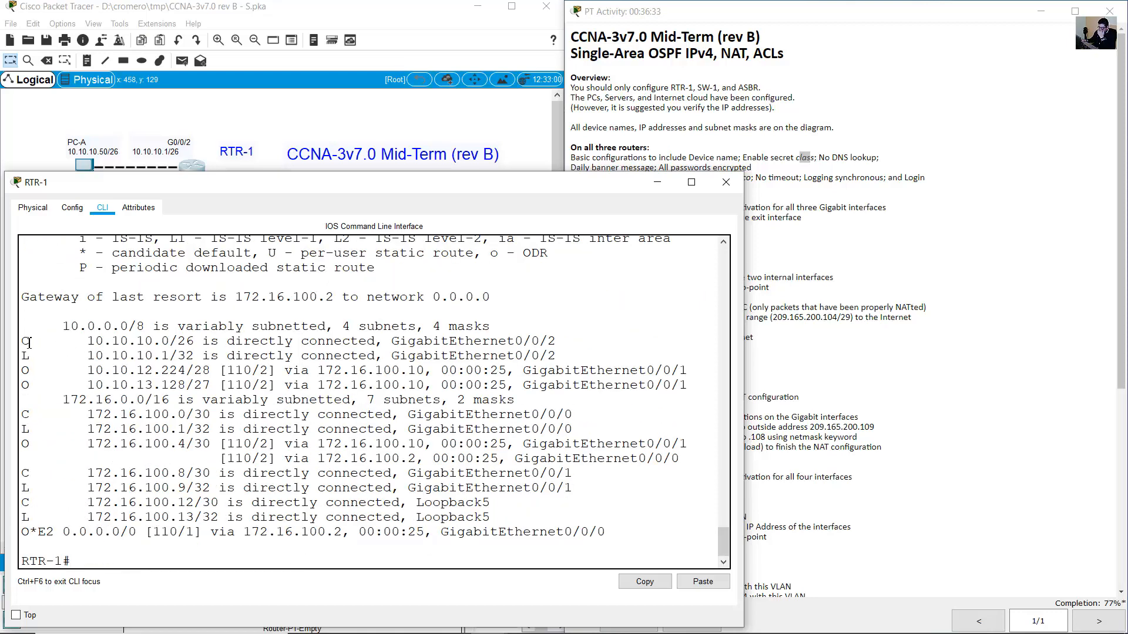
left_click_drag(25, 342, 188, 357)
left_click_drag(29, 416, 194, 419)
left_click_drag(29, 475, 171, 511)
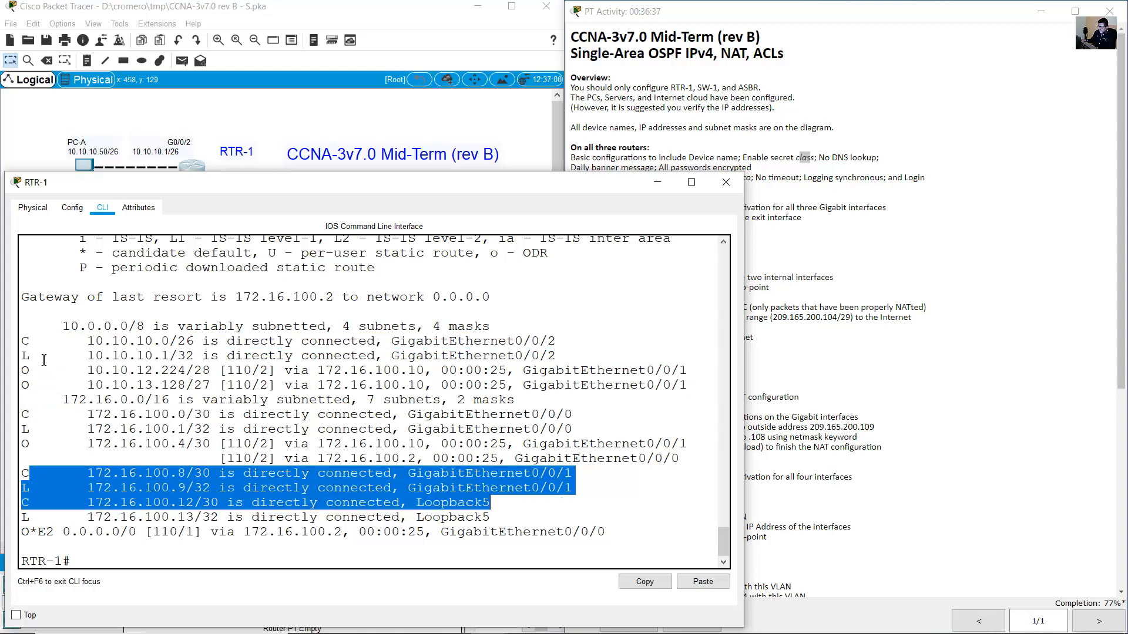
left_click_drag(25, 370, 260, 386)
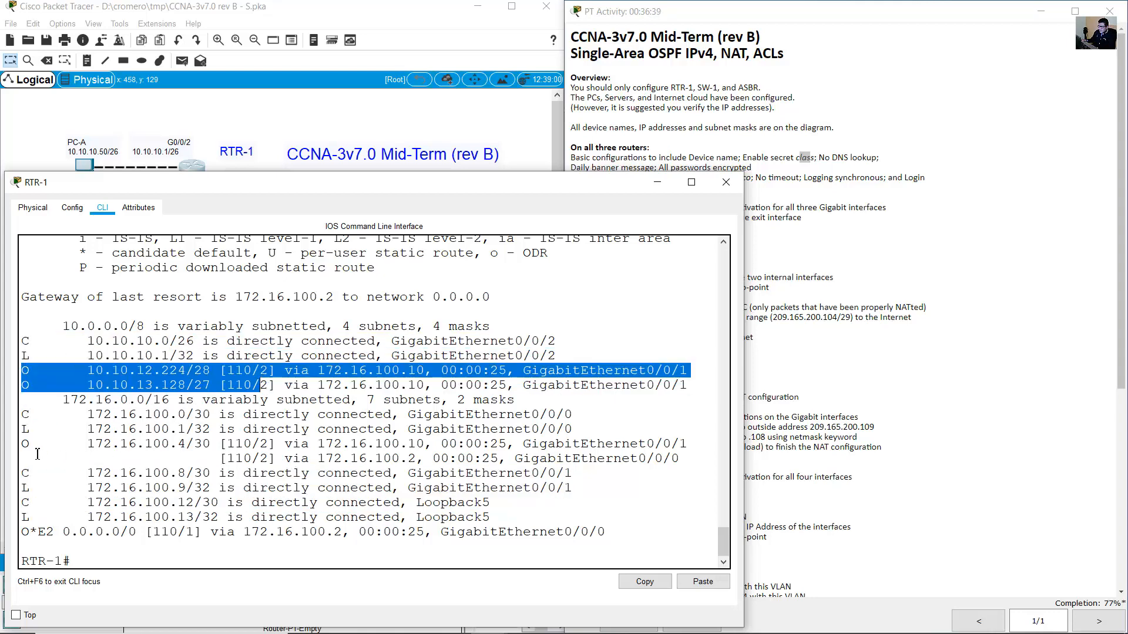
left_click_drag(26, 449, 217, 445)
left_click_drag(25, 370, 89, 397)
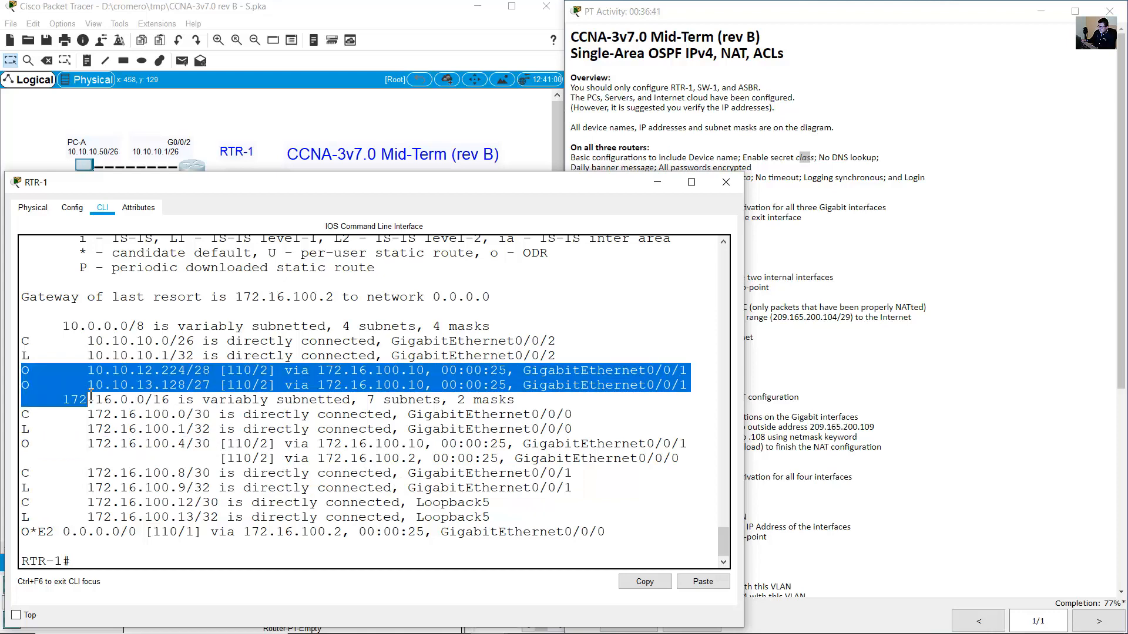
left_click_drag(30, 443, 141, 458)
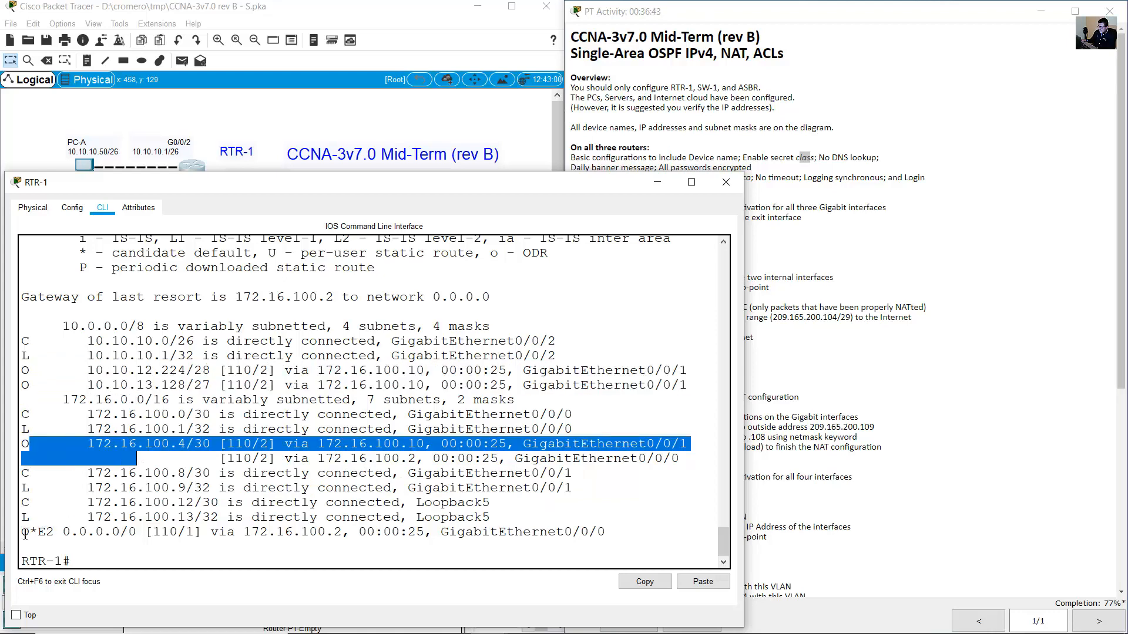
left_click_drag(22, 532, 598, 541)
Check the E2 code and the O*E2 0.0.0.0/0 default route via 172.16.100.2.
scroll(59, 537, "up", 1)
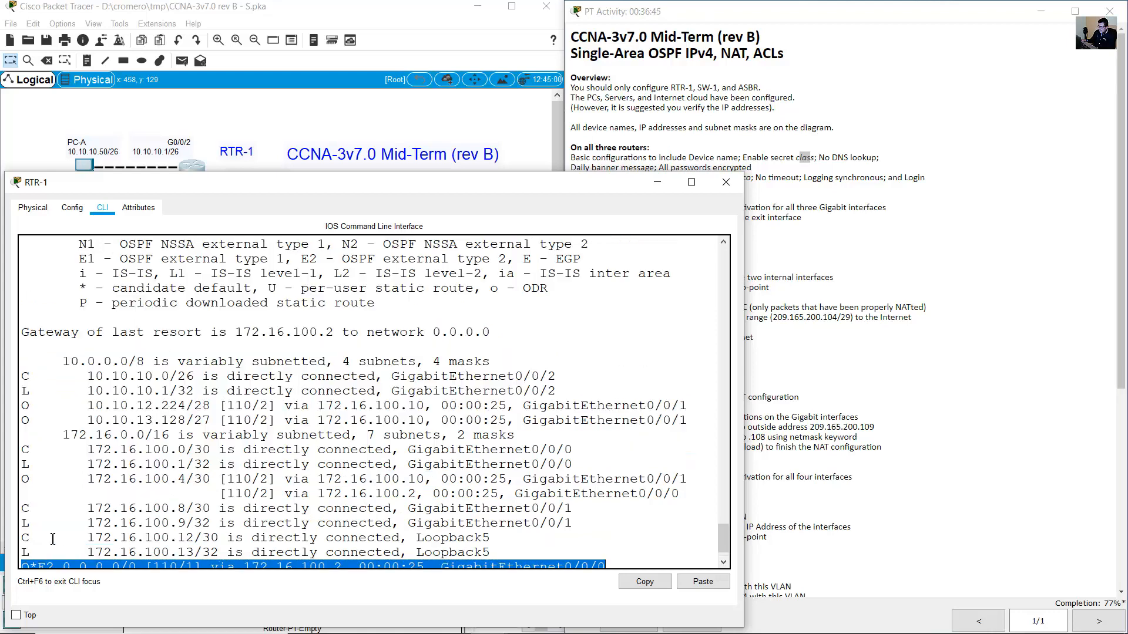
scroll(50, 543, "down", 1)
scroll(181, 456, "up", 1)
scroll(182, 456, "up", 1)
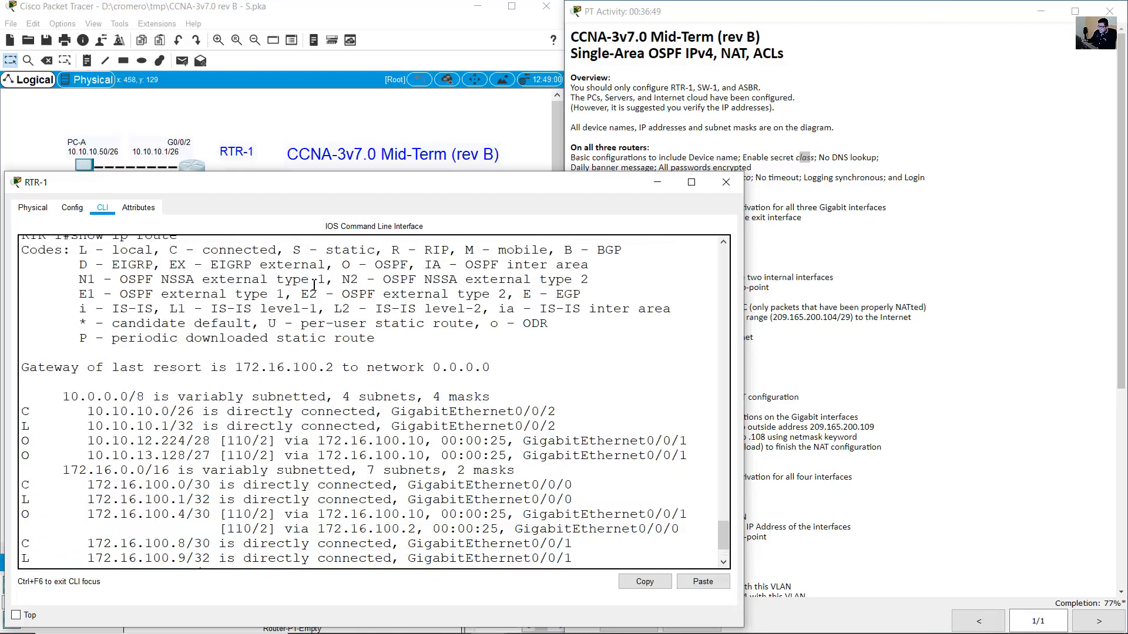
left_click_drag(304, 298, 488, 298)
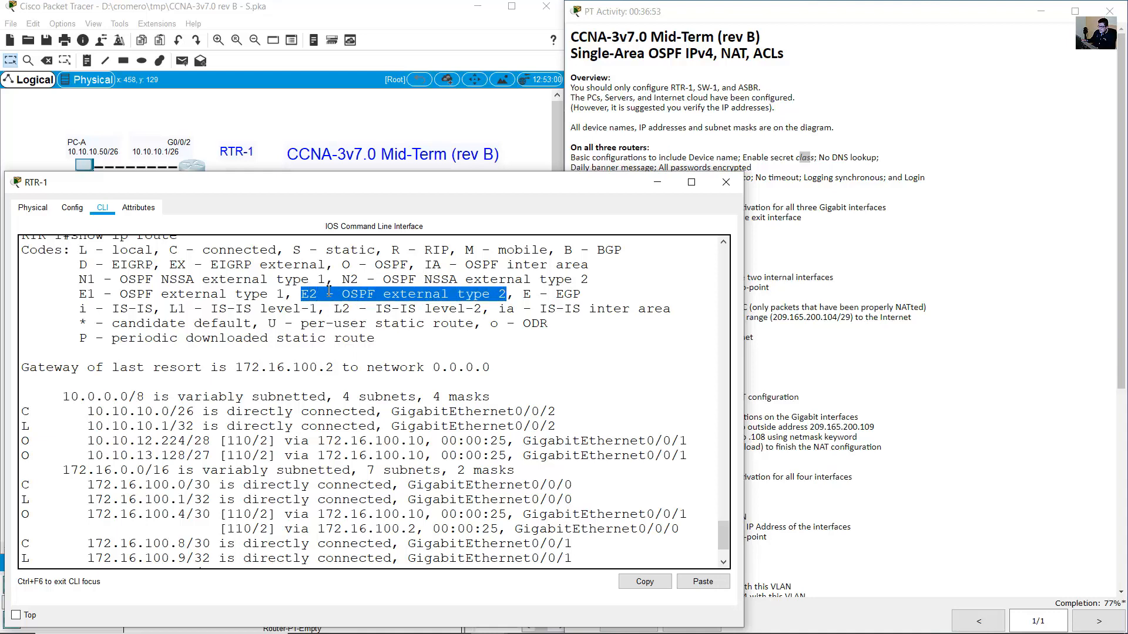
scroll(257, 370, "down", 2)
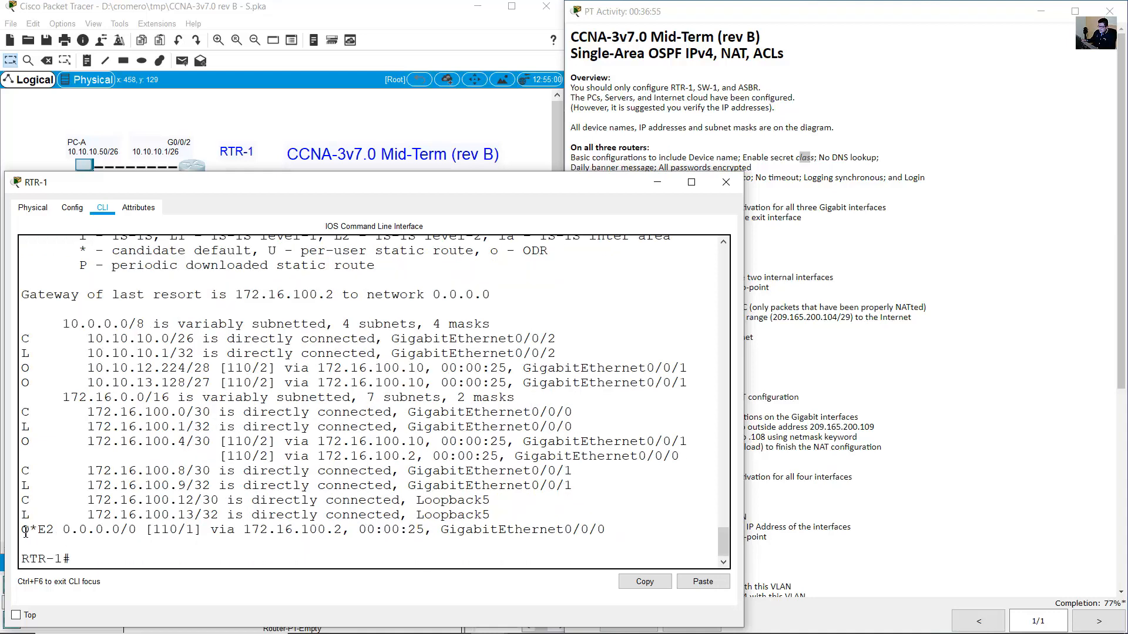
left_click_drag(26, 532, 154, 531)
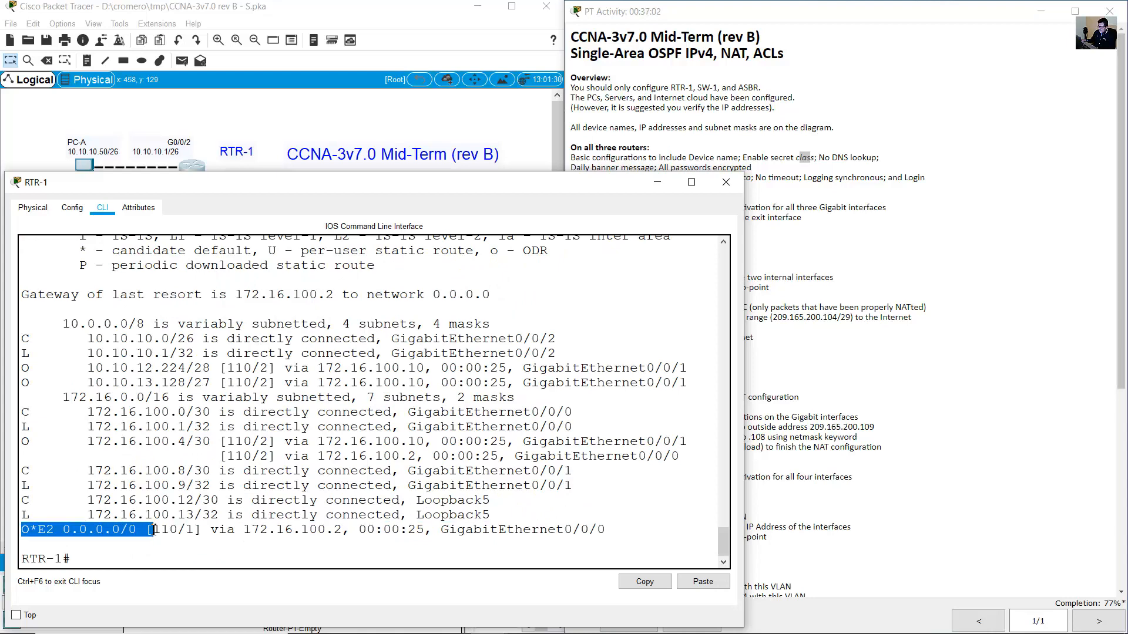
left_click(418, 107)
Select the Internet cloud and Public PC and review the activity instructions.
left_click_drag(511, 187, 406, 329)
left_click(866, 365)
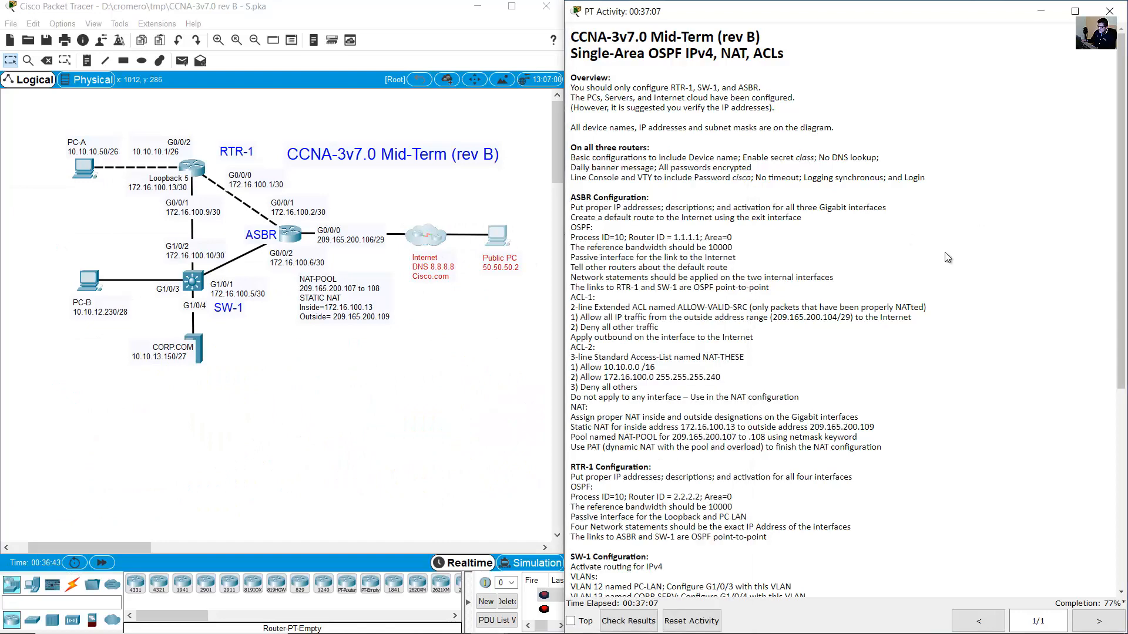
scroll(869, 368, "down", 10)
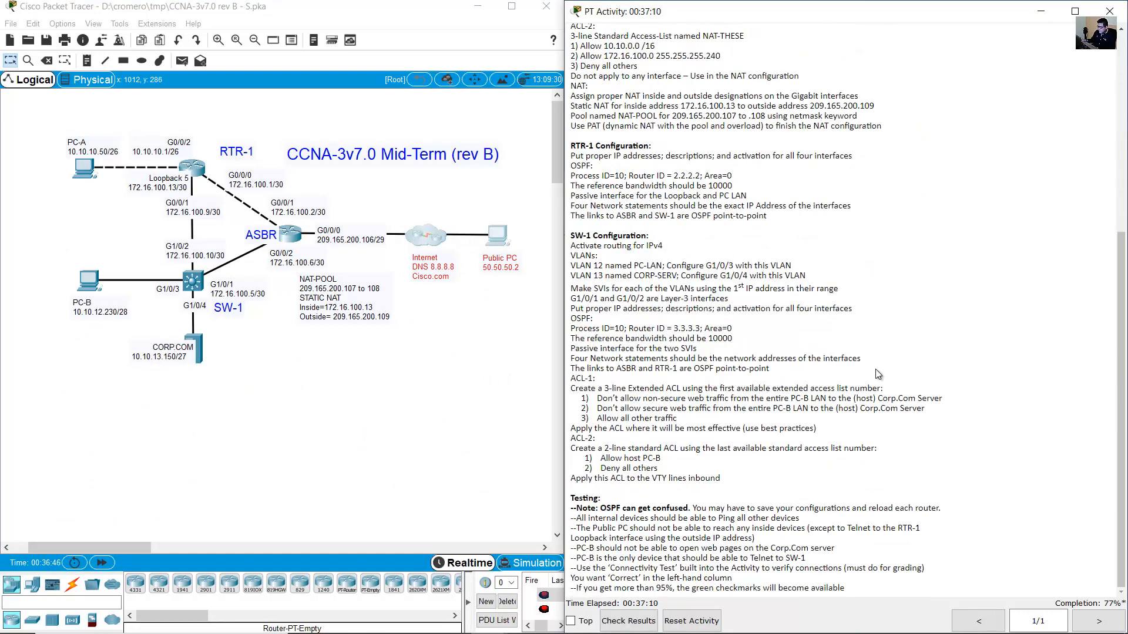
left_click(54, 167)
From PC-A's command prompt, ping 50.50.50.2 and see all four requests time out.
left_click(90, 166)
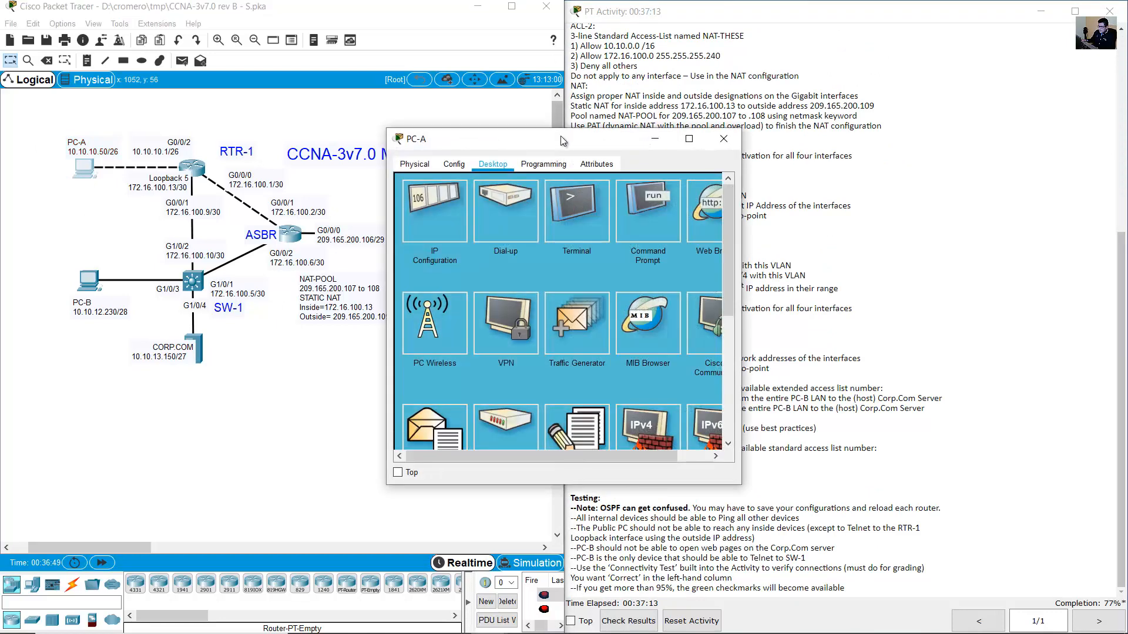
left_click_drag(560, 138, 718, 88)
left_click(805, 154)
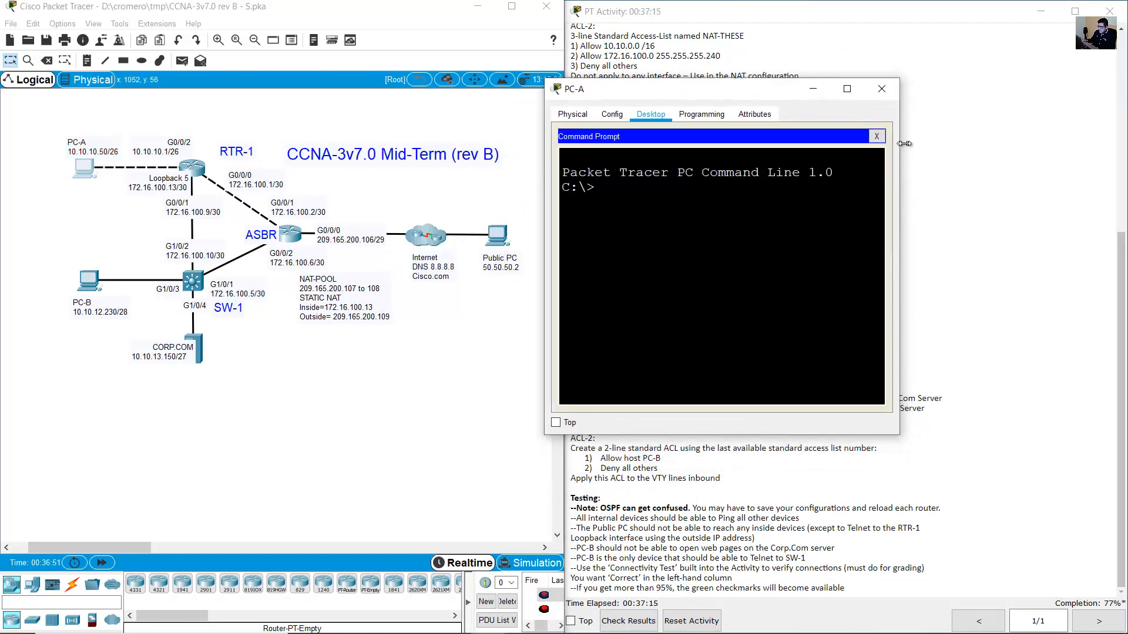
left_click_drag(904, 144, 1086, 145)
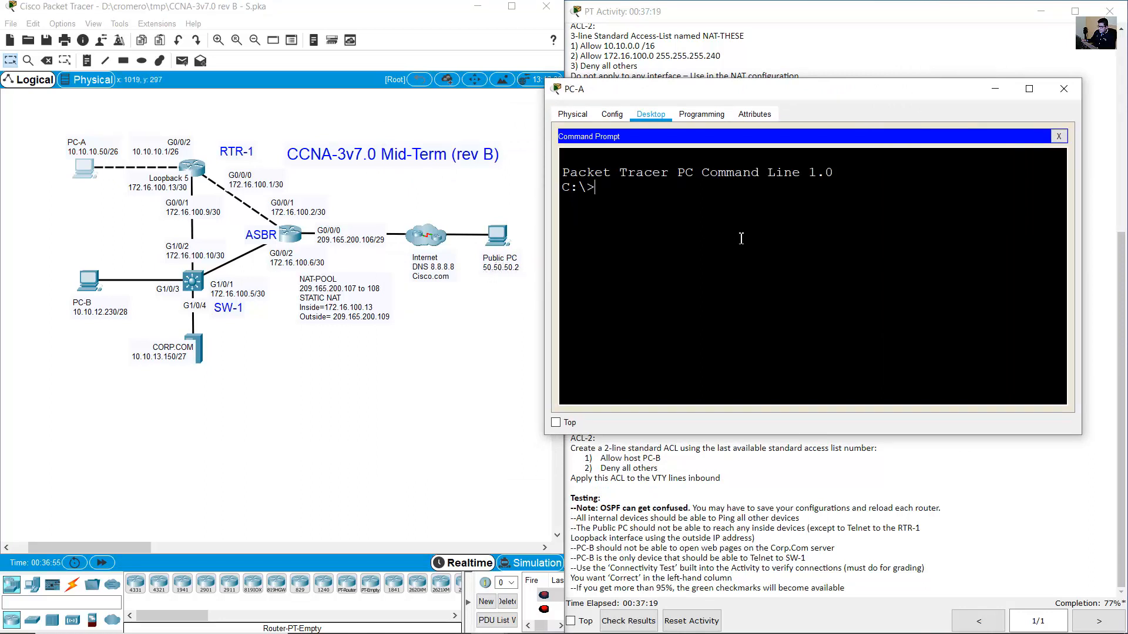
type("ping 50.50.50.2")
key("Return")
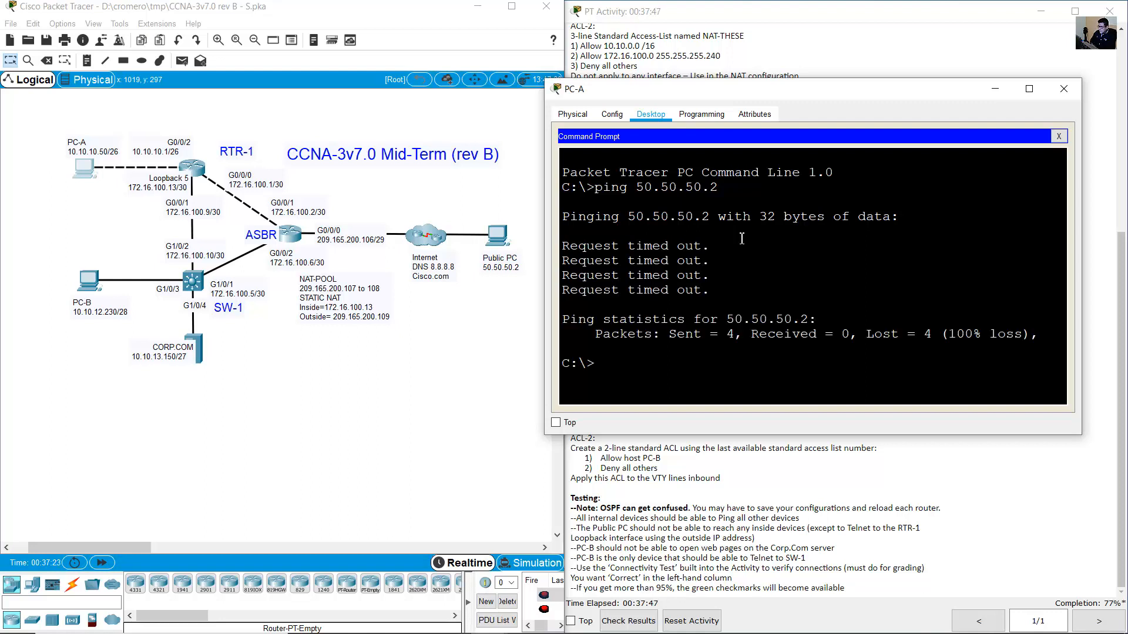
left_click_drag(603, 247, 664, 292)
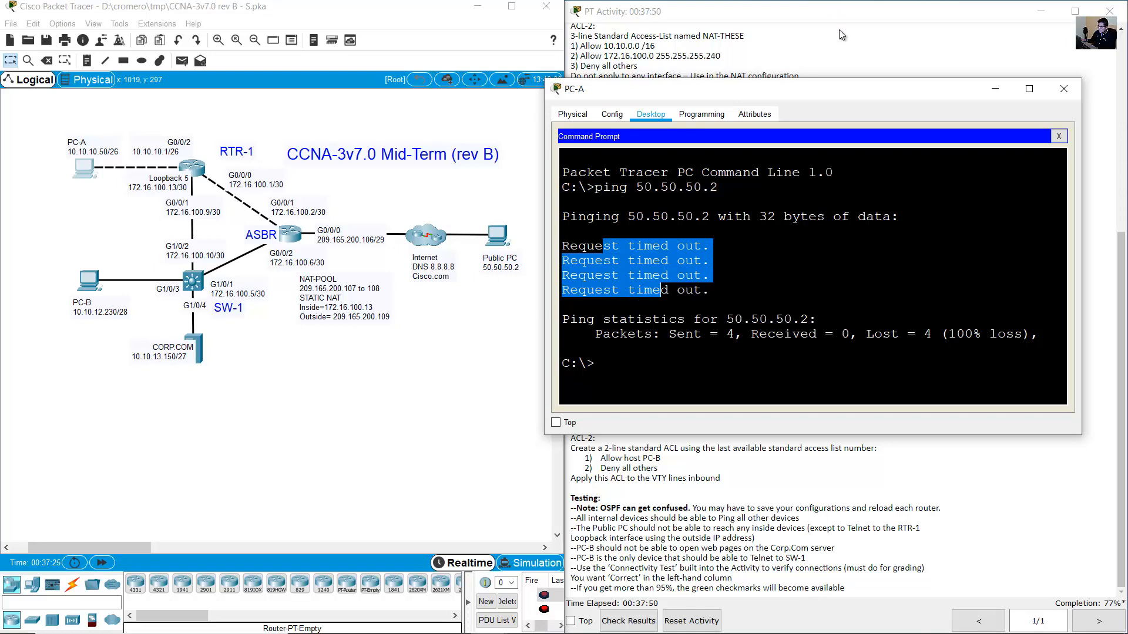
left_click(833, 59)
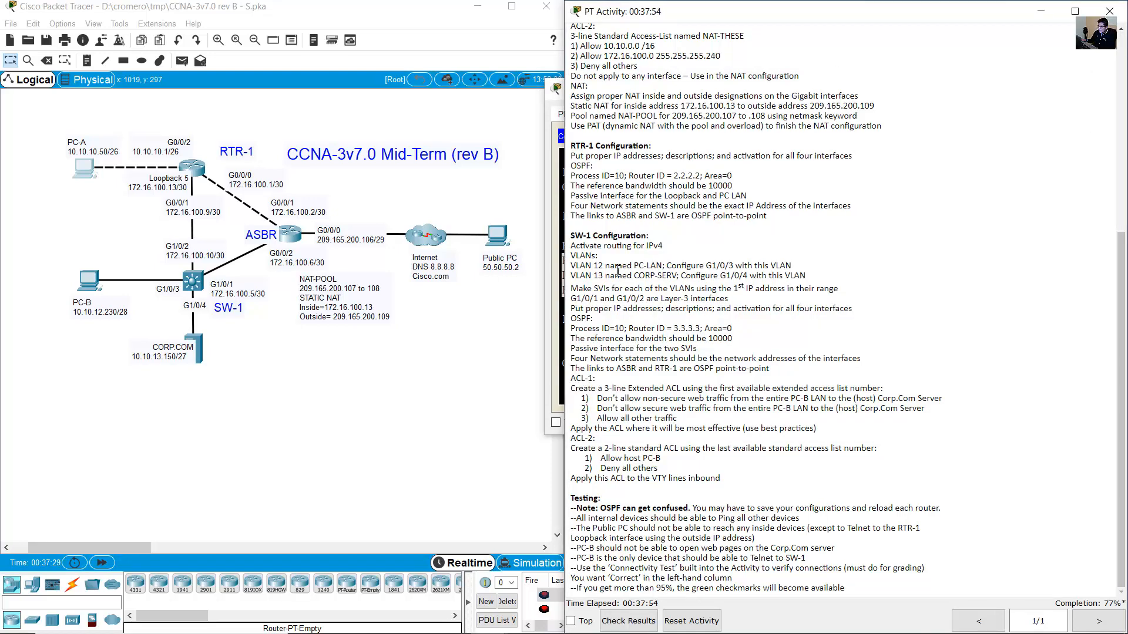
Highlight the NAT requirements in the instructions, then reopen PC-A's window.
scroll(614, 270, "up", 10)
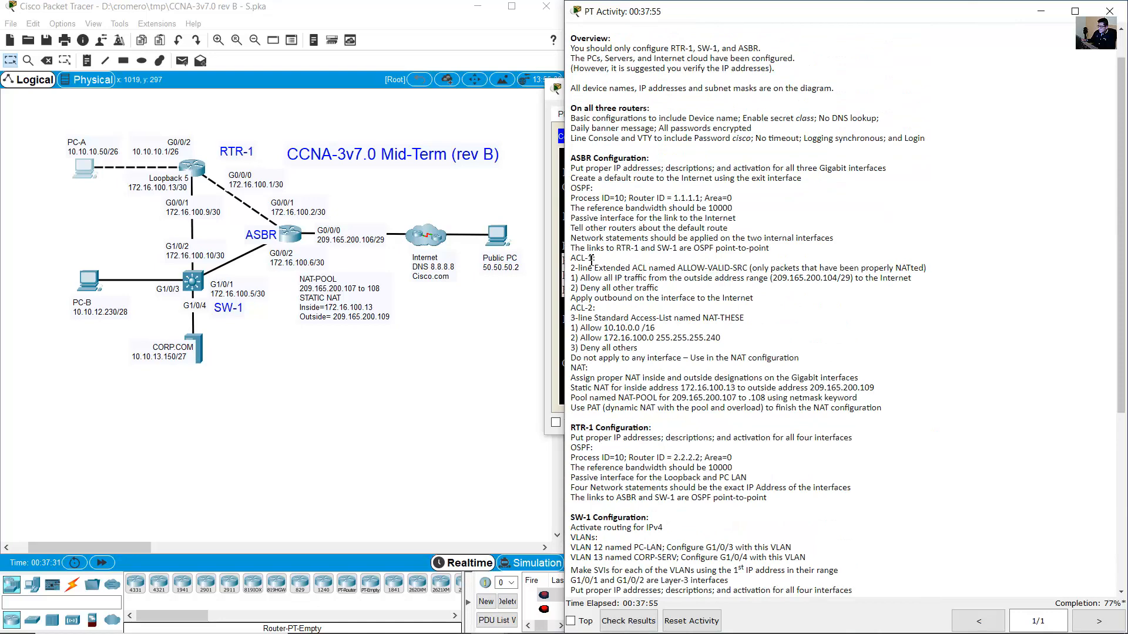
left_click_drag(576, 368, 907, 412)
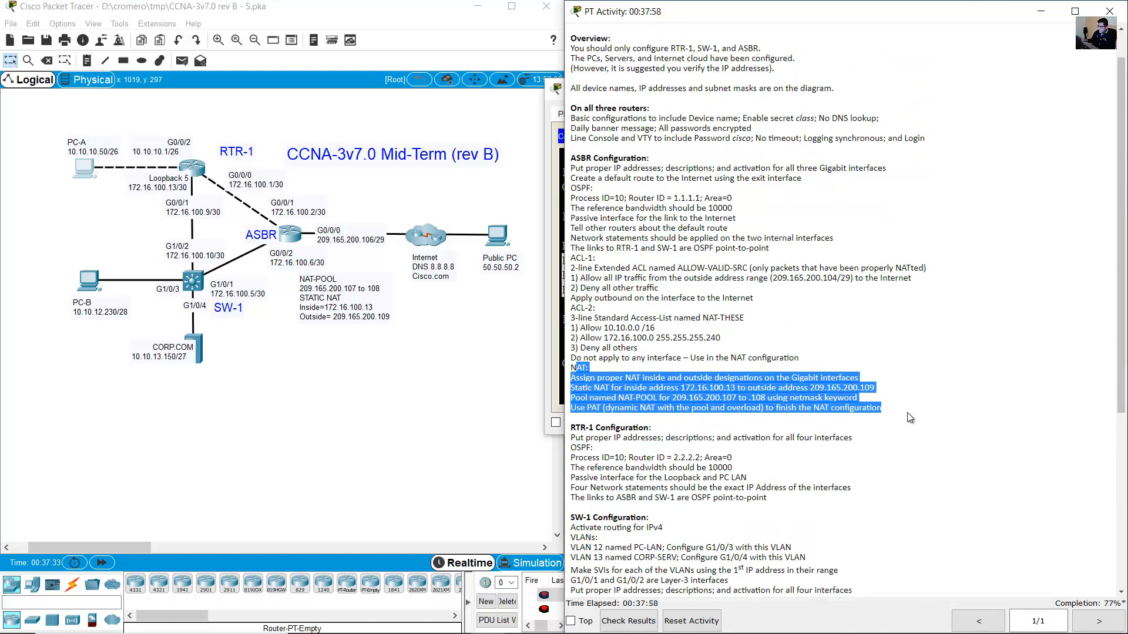
left_click(247, 229)
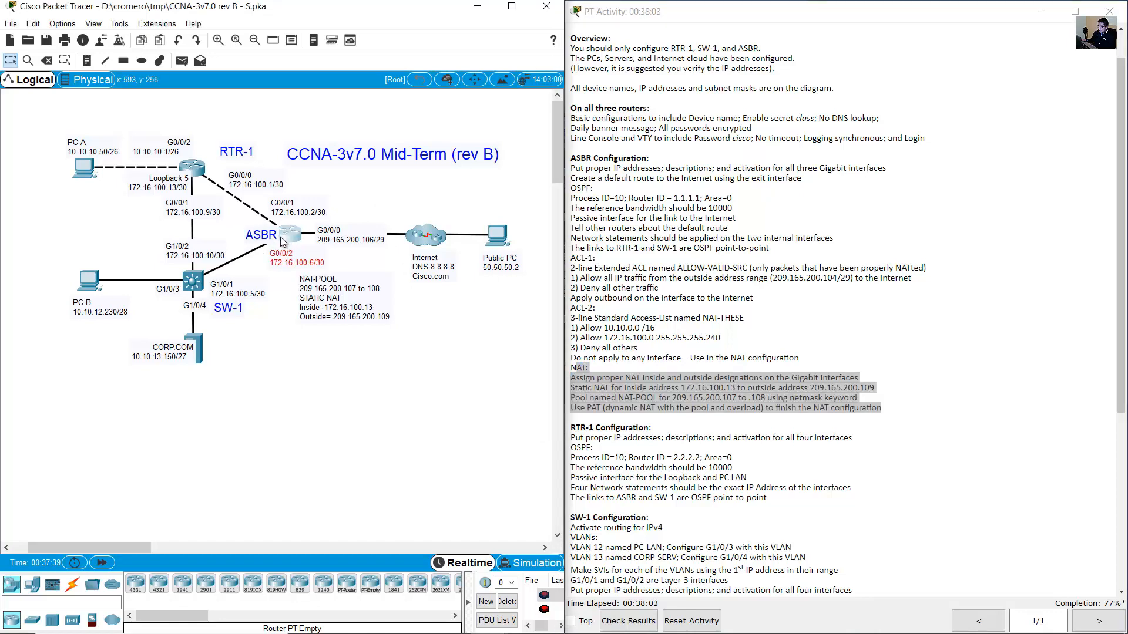
left_click(847, 298)
left_click(94, 177)
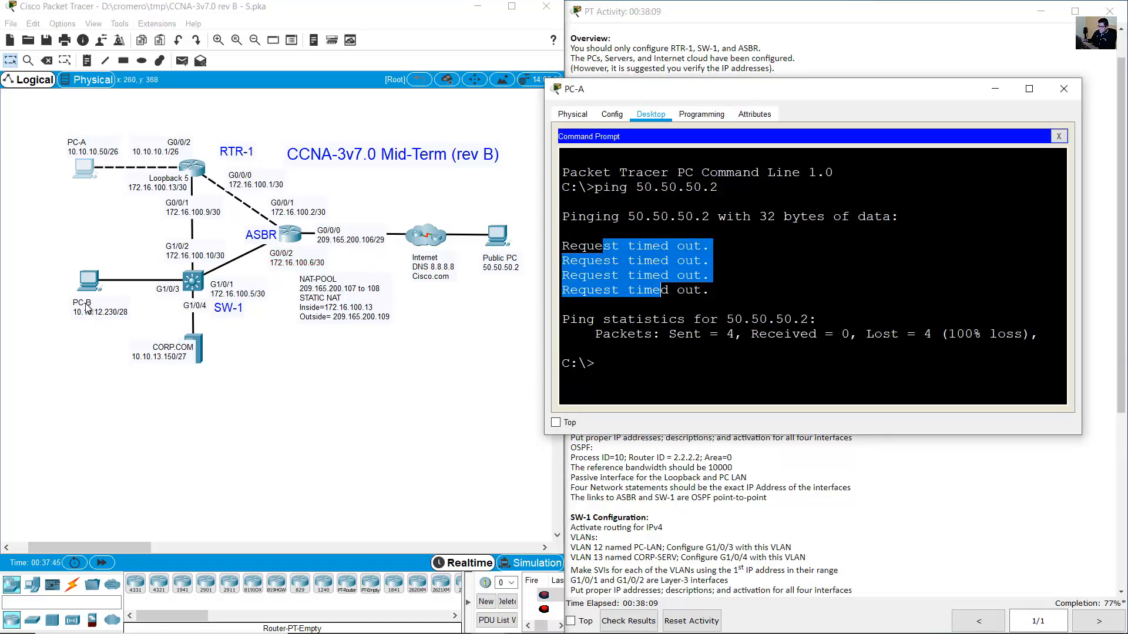
Ping PC-B at 10.10.12.230 twice from PC-A, getting replies with 0% loss.
left_click(689, 323)
type("ping")
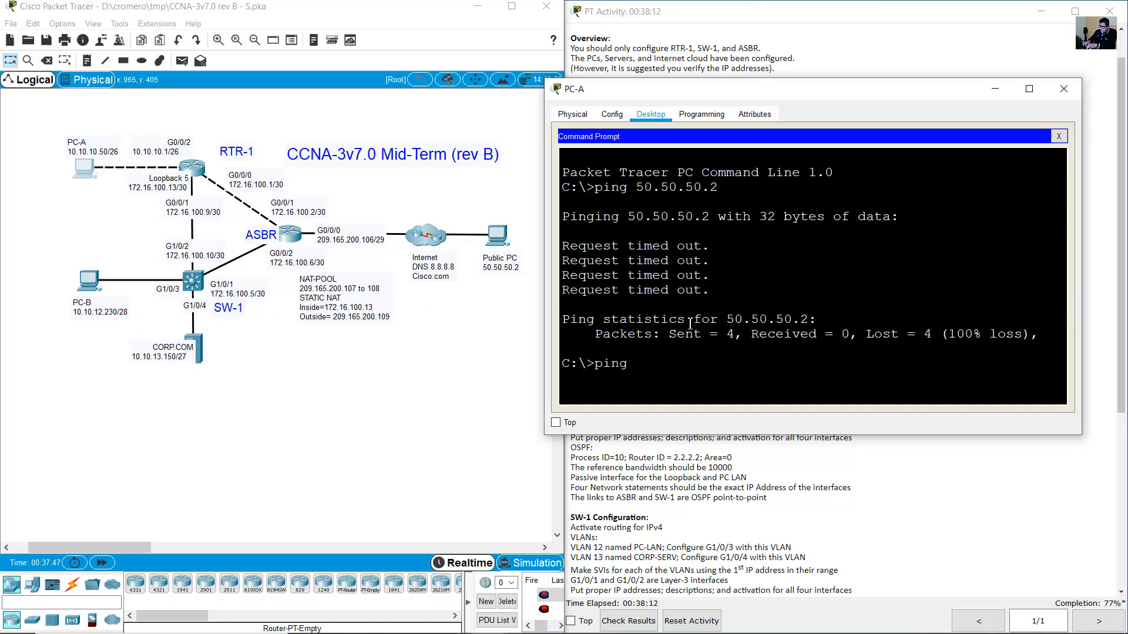
type(" 10.10.12.23")
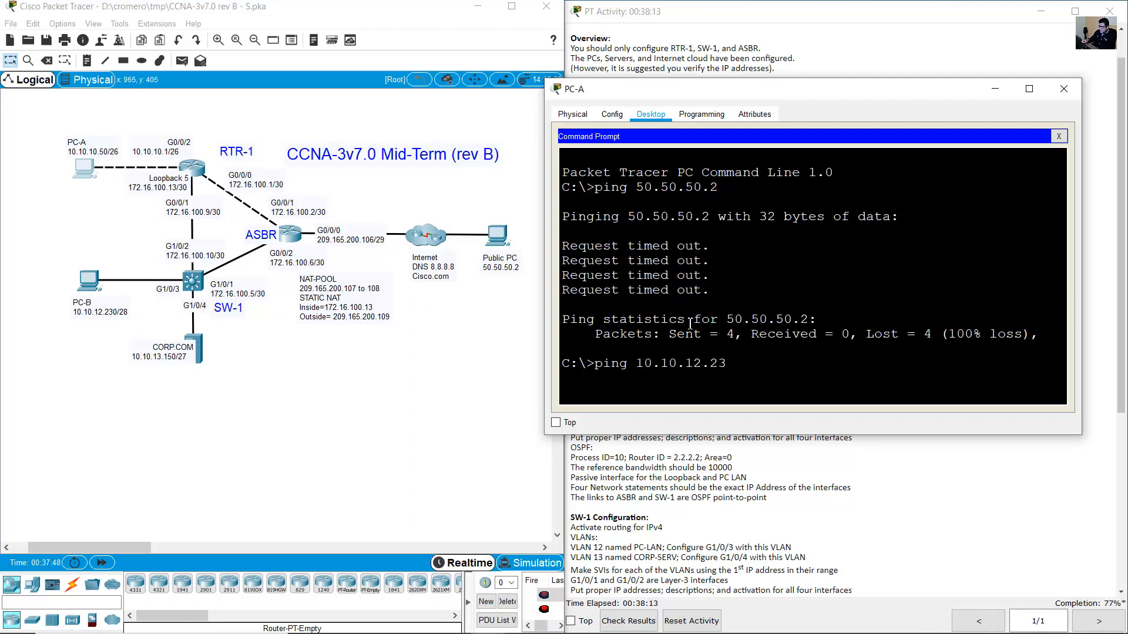
type("0")
key("Return")
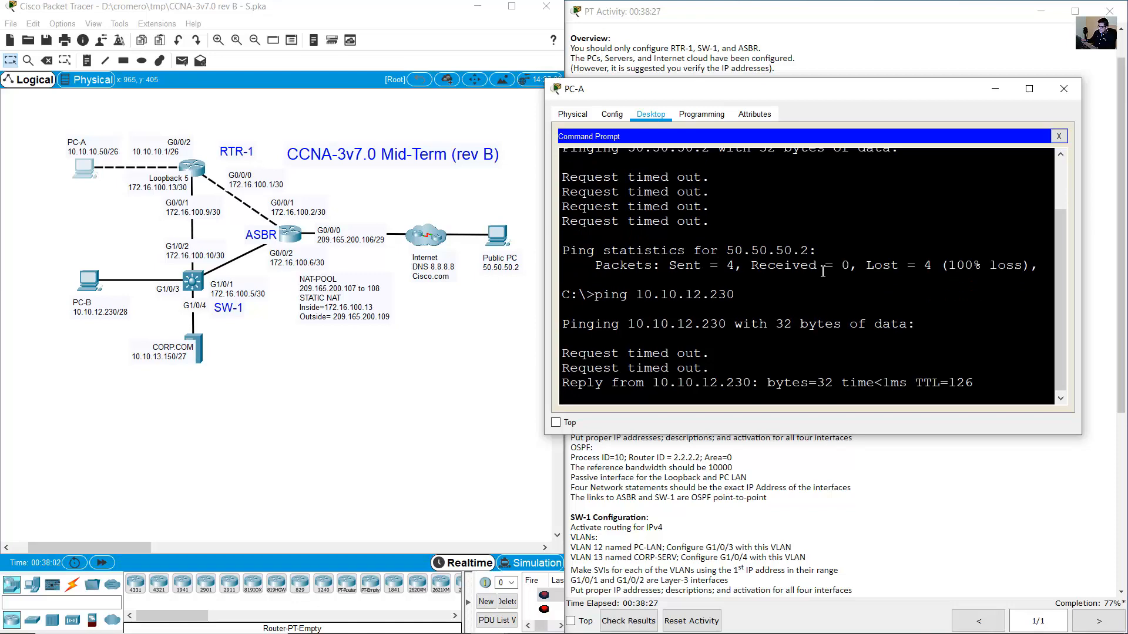
key("Up")
key("Return")
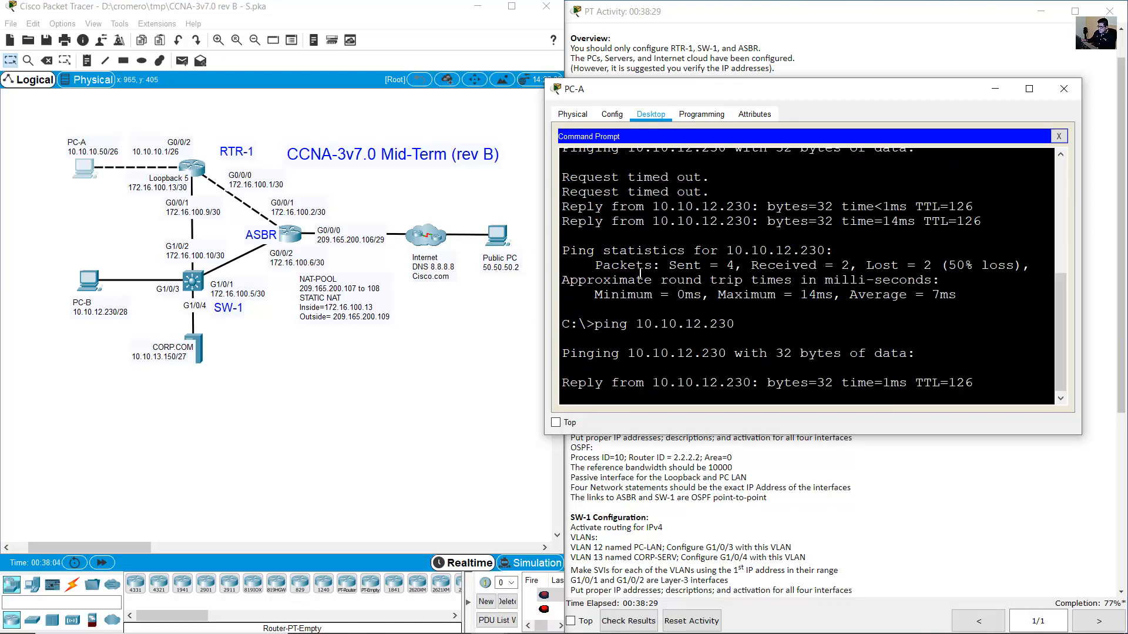
Ping CORP.COM at 10.10.13.150 from PC-A and get successful replies.
left_click_drag(229, 402, 139, 347)
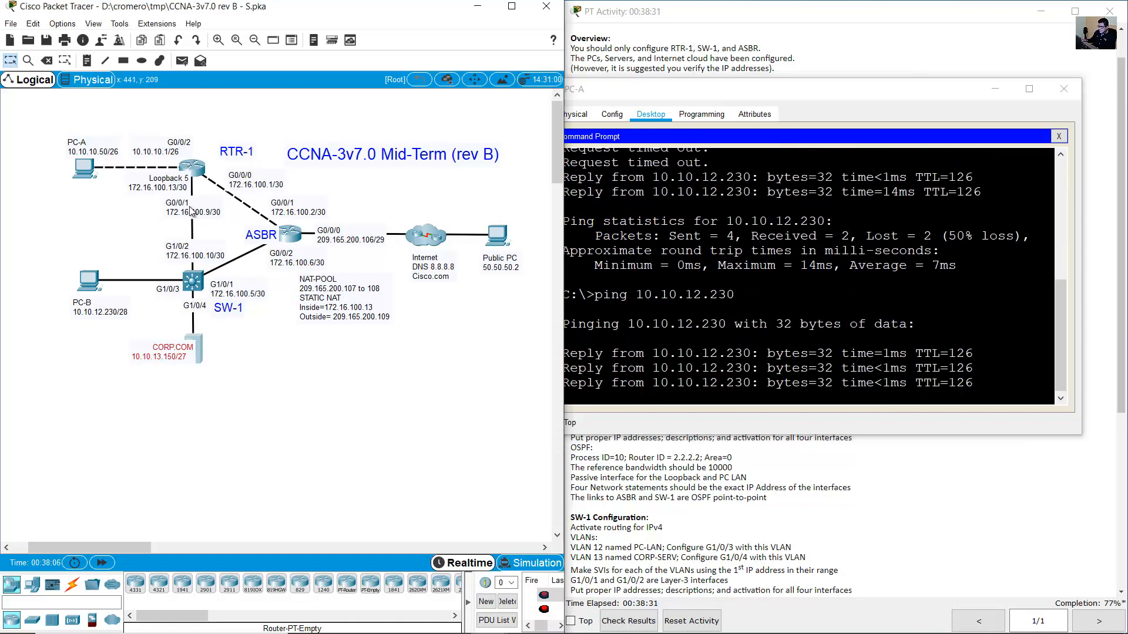
left_click(735, 298)
type("pin")
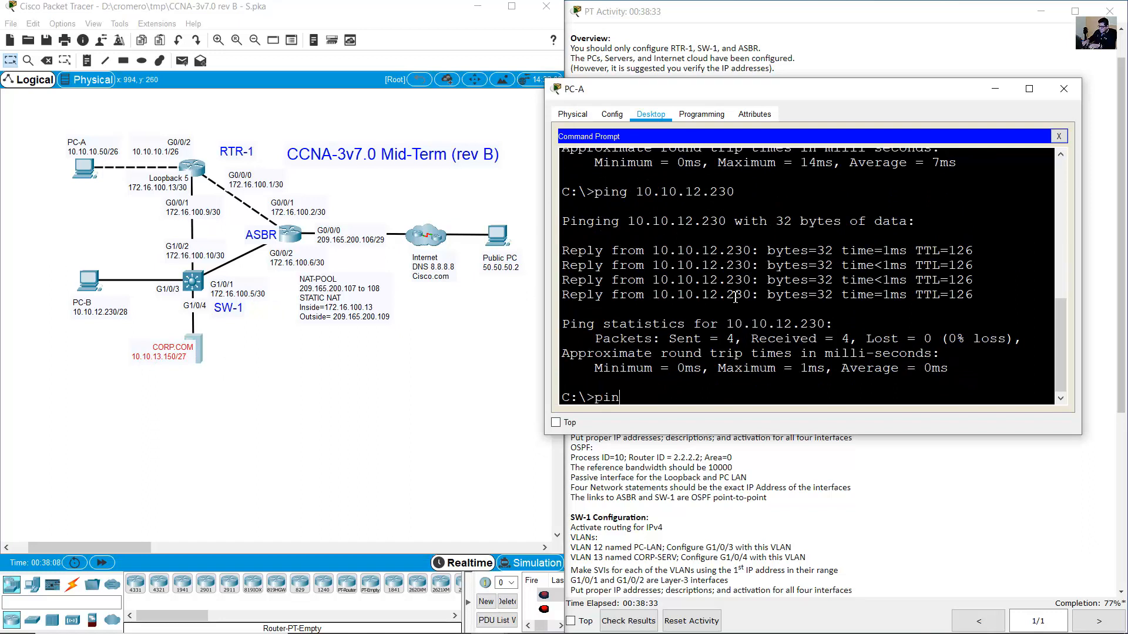
type("g 10.10.13")
key("BackSpace")
key("BackSpace")
type(".13.150")
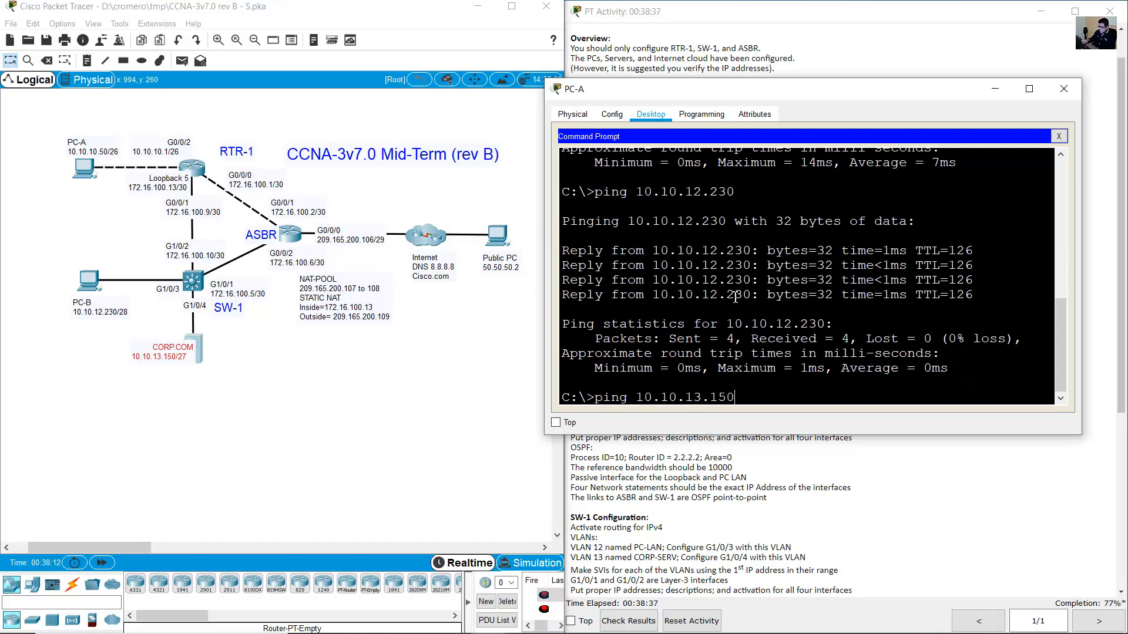
key("Return")
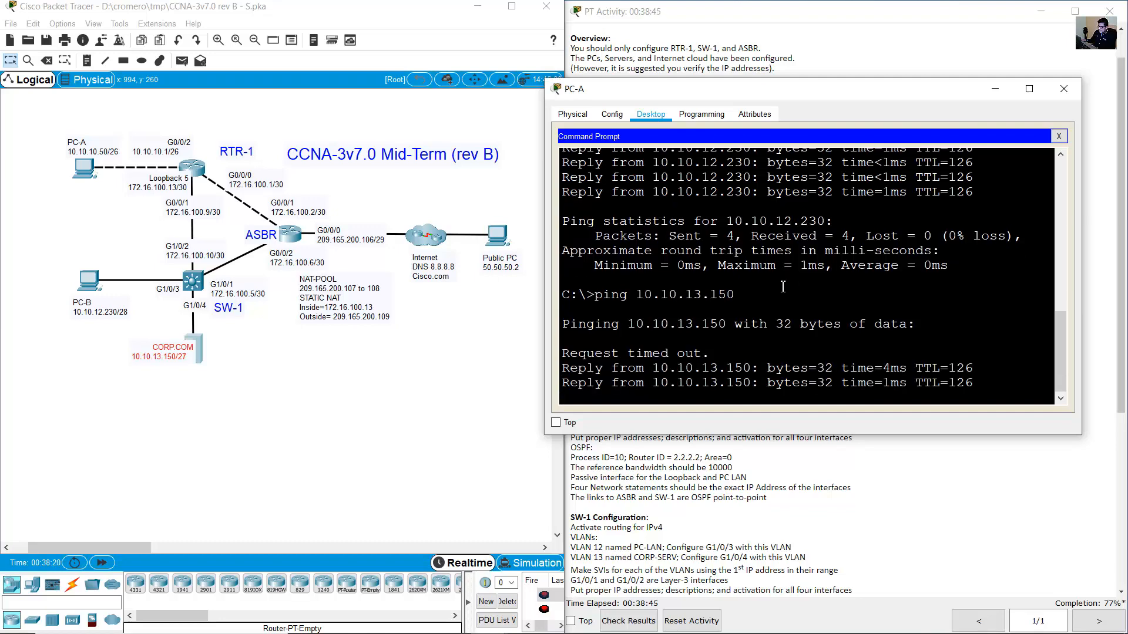
left_click(457, 361)
left_click(904, 3)
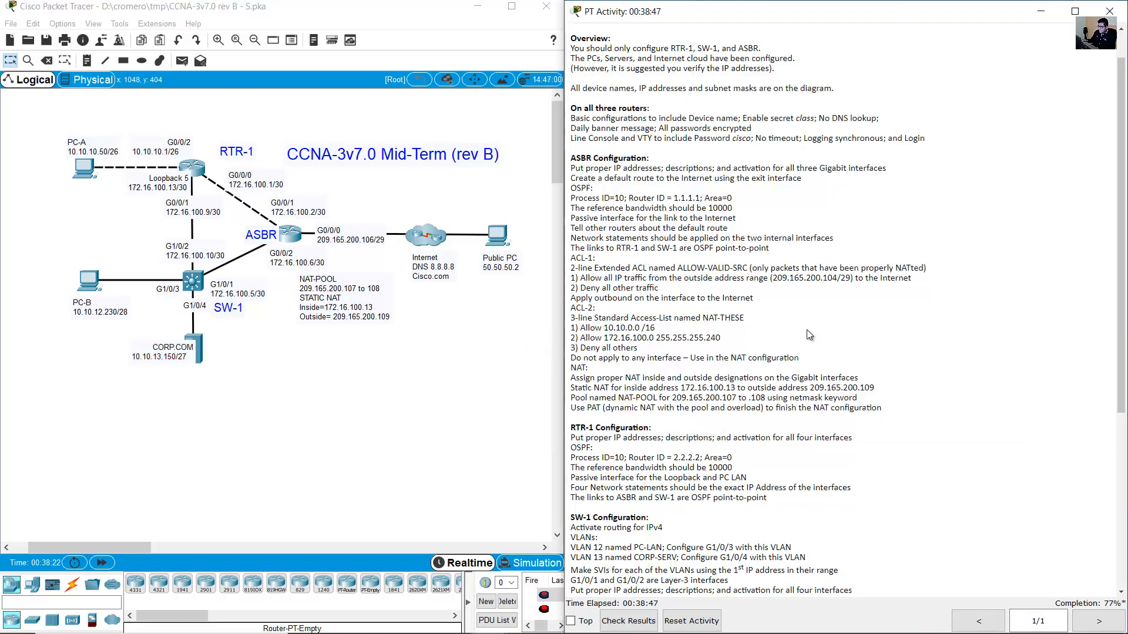
scroll(809, 335, "down", 8)
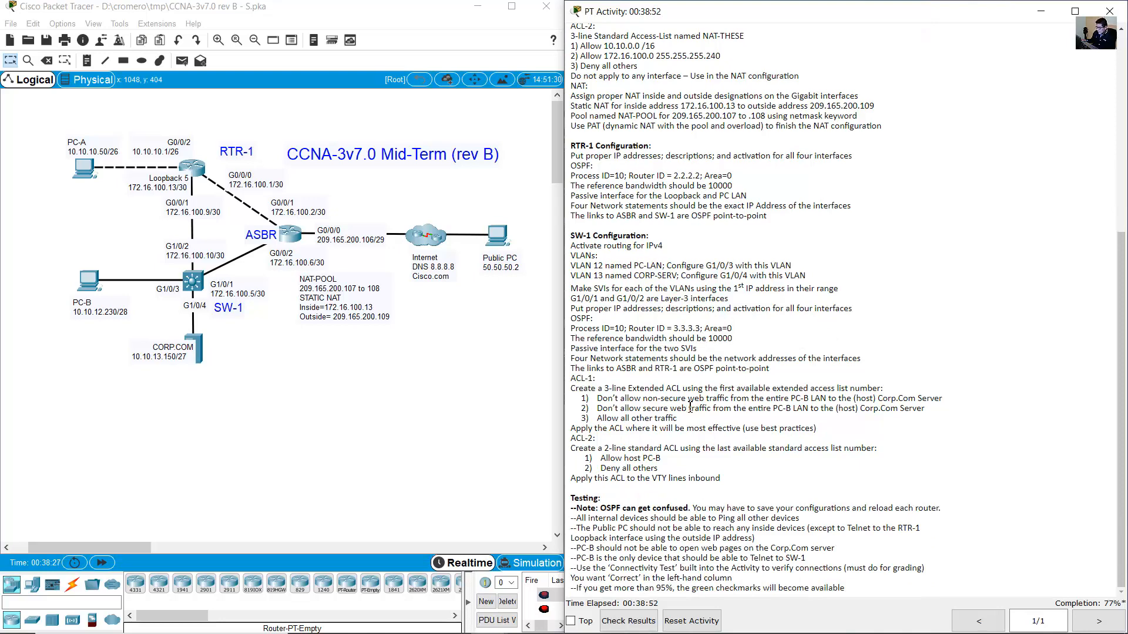
Highlight the ASBR ACL/NAT requirements and SW-1's ACL-1 and ACL-2 requirements.
scroll(686, 409, "up", 5)
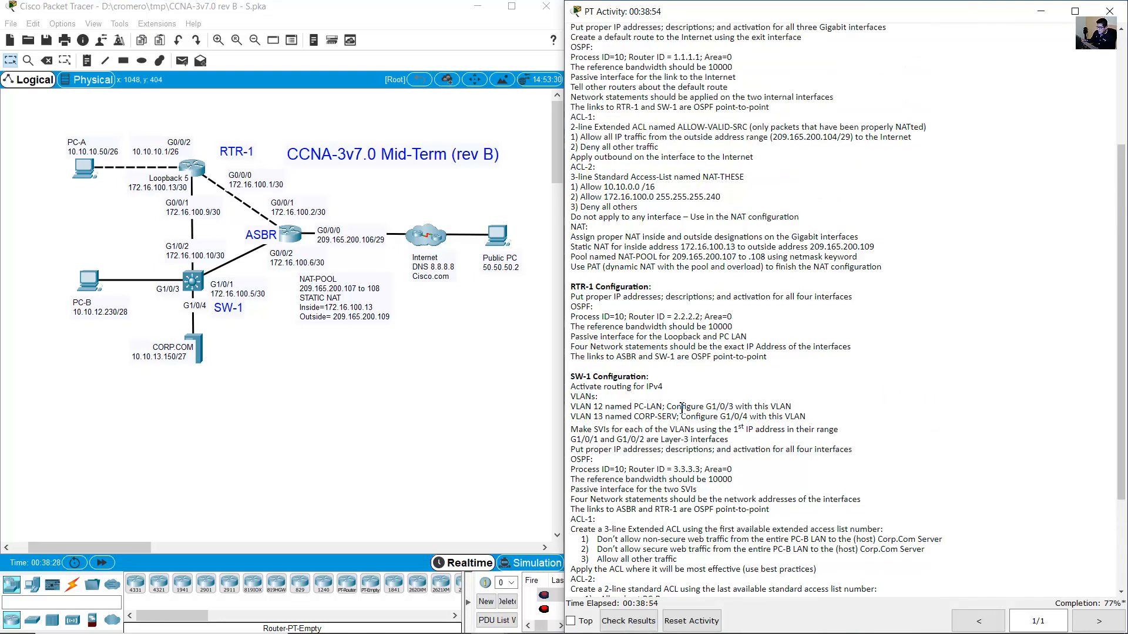
scroll(679, 406, "up", 1)
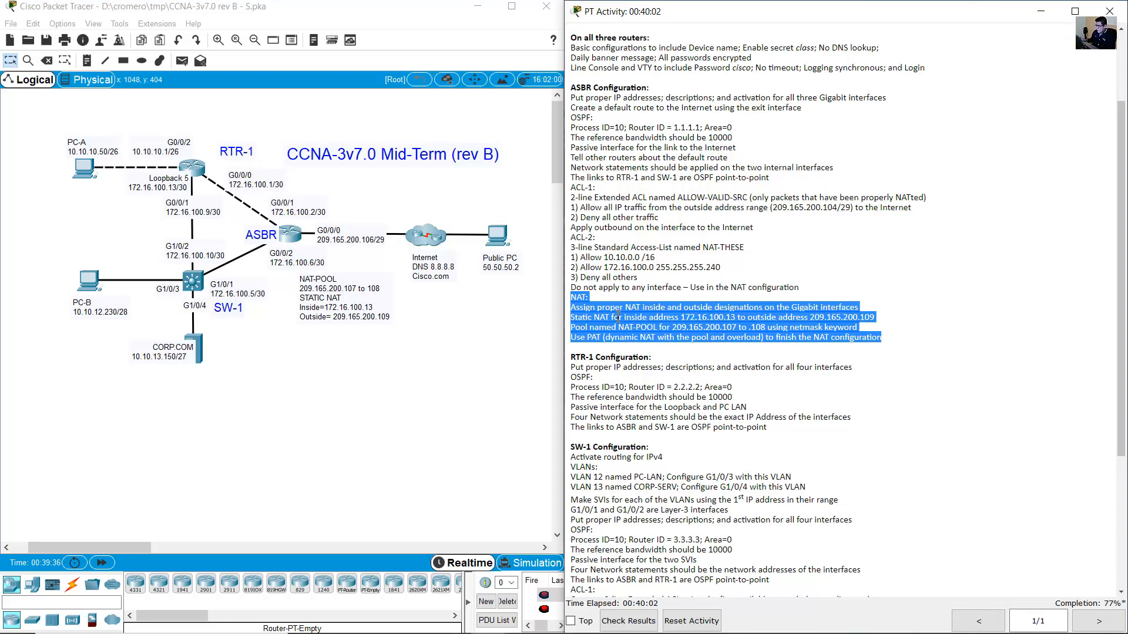
left_click(710, 147)
scroll(709, 156, "up", 1)
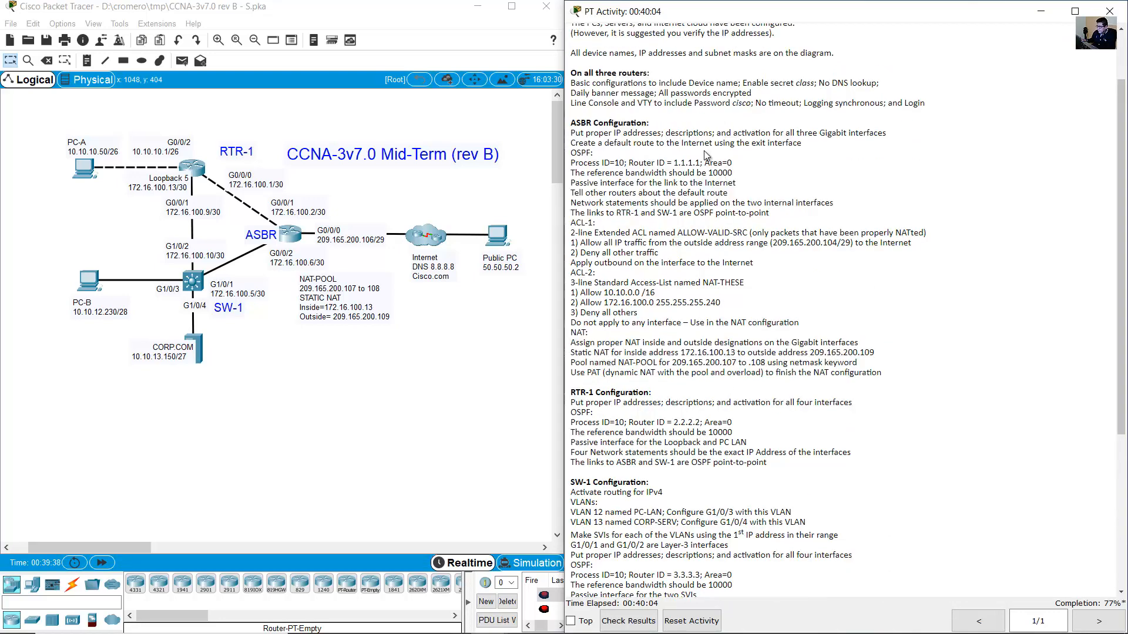
left_click_drag(573, 223, 834, 394)
scroll(834, 394, "down", 7)
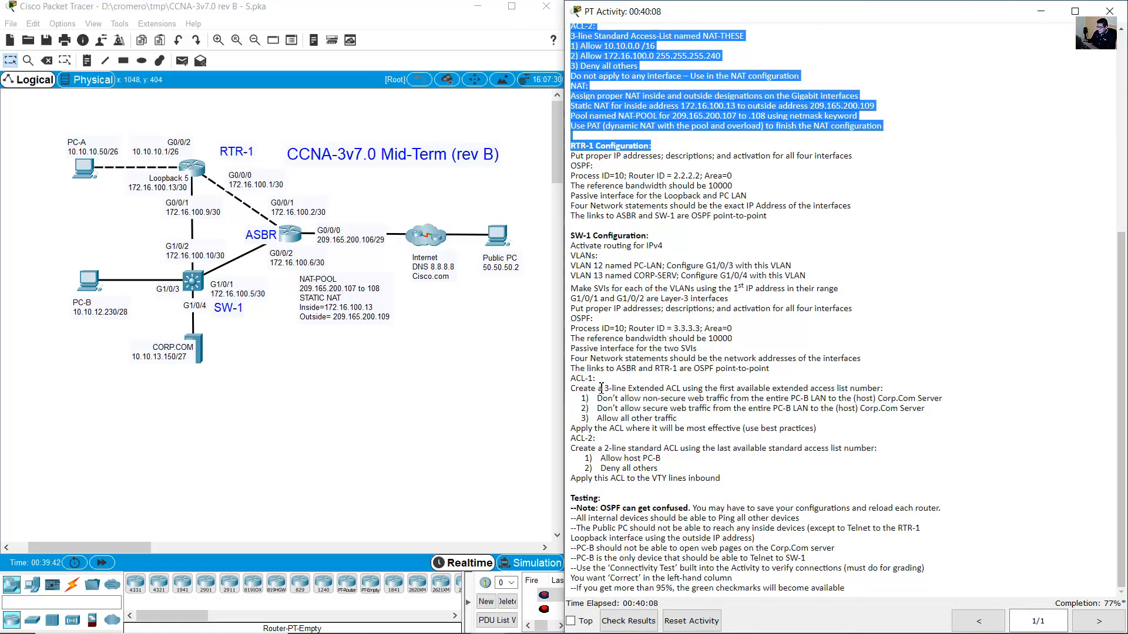
left_click_drag(578, 379, 750, 478)
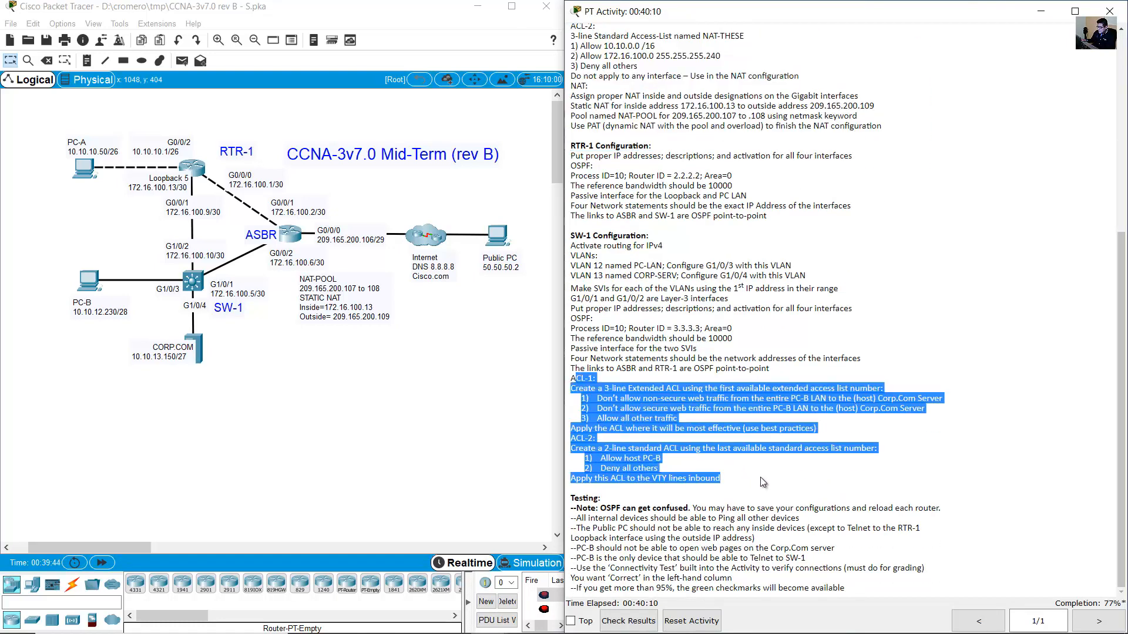
Highlight the ASBR ACL-1 and ACL-2 requirements and open the ASBR router.
scroll(763, 471, "up", 5)
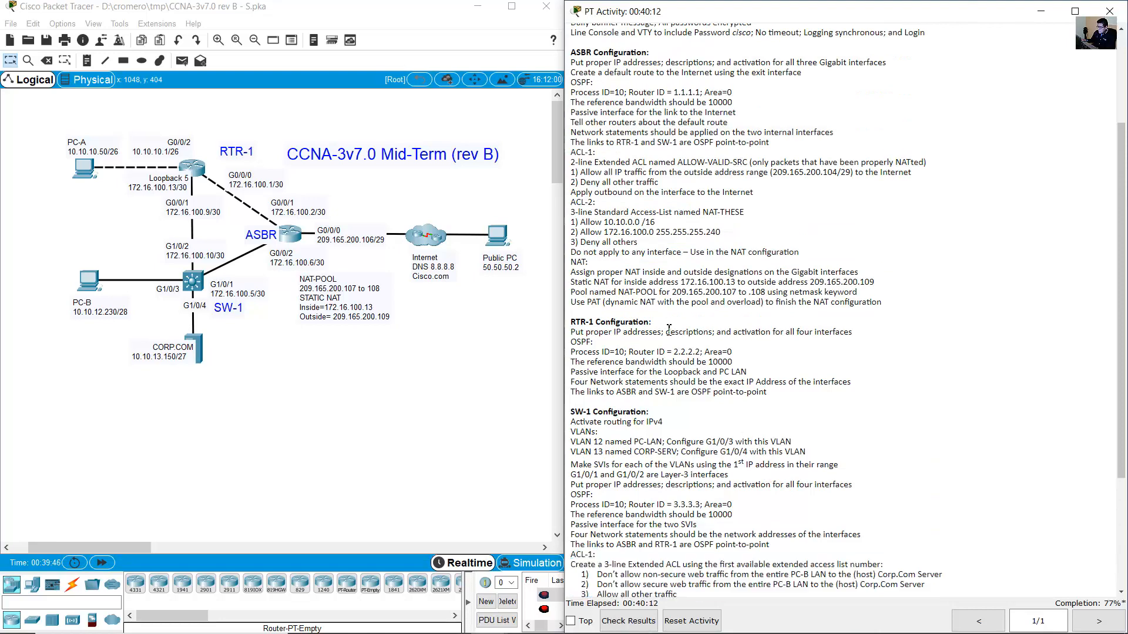
scroll(658, 292, "up", 1)
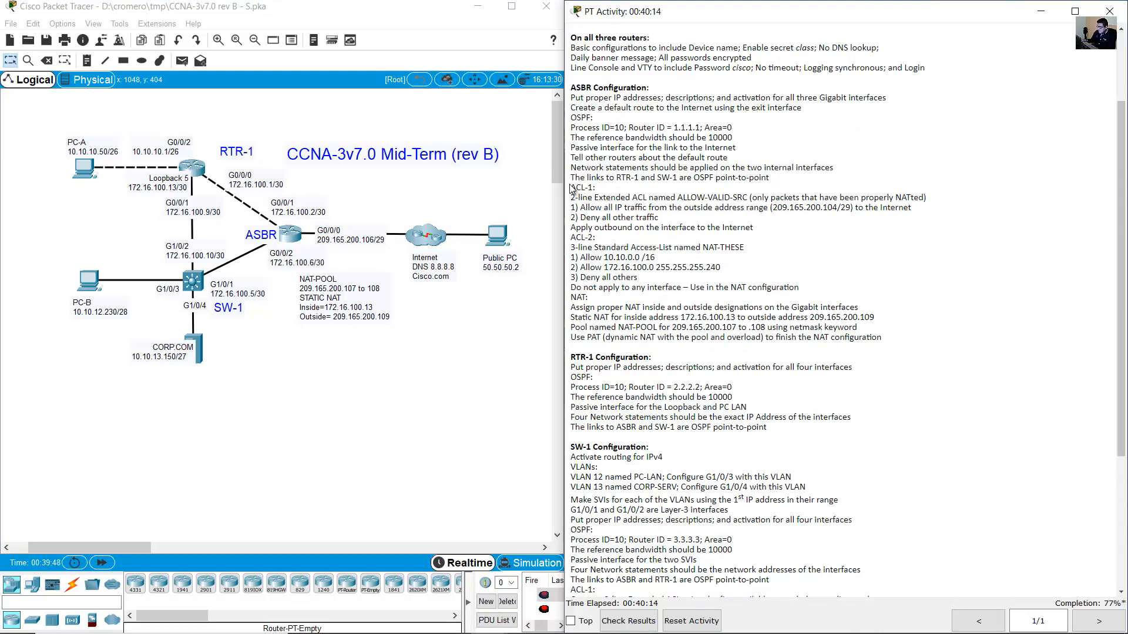
left_click_drag(576, 89, 597, 88)
left_click_drag(577, 187, 800, 249)
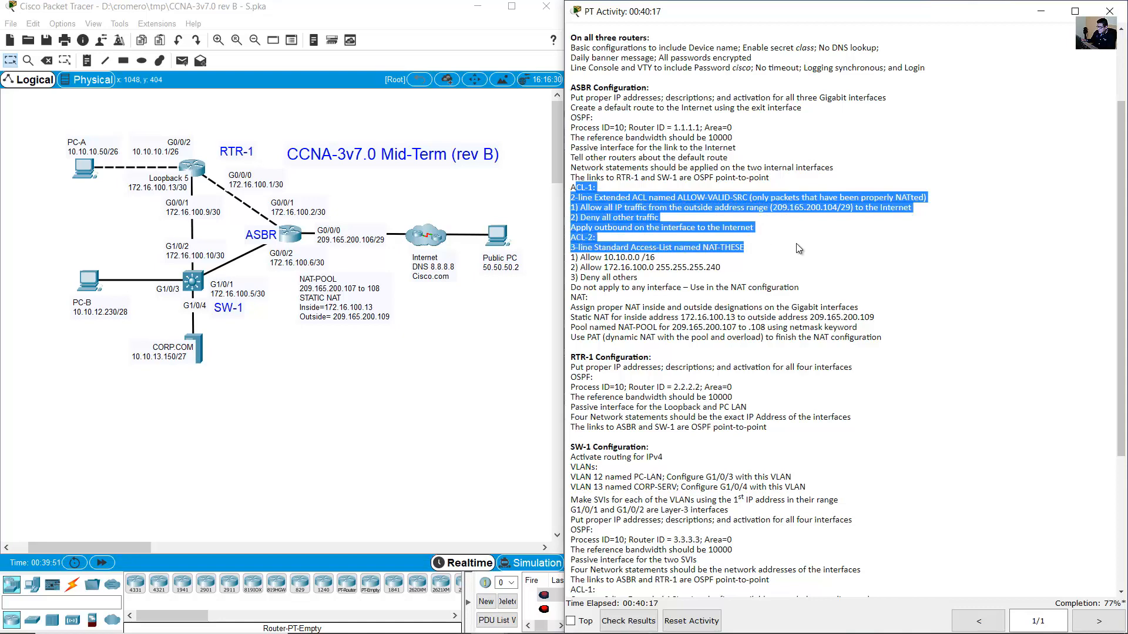
left_click(294, 236)
Open ASBR's CLI and mark the ACL-1 name in the instructions.
left_click(628, 202)
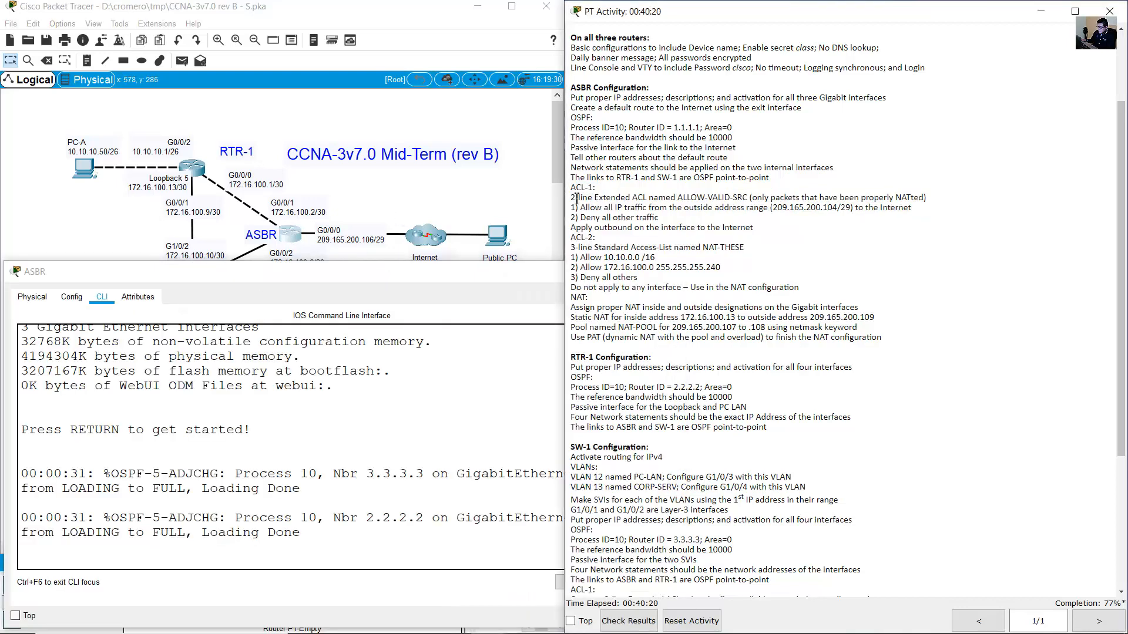
left_click_drag(571, 198, 749, 195)
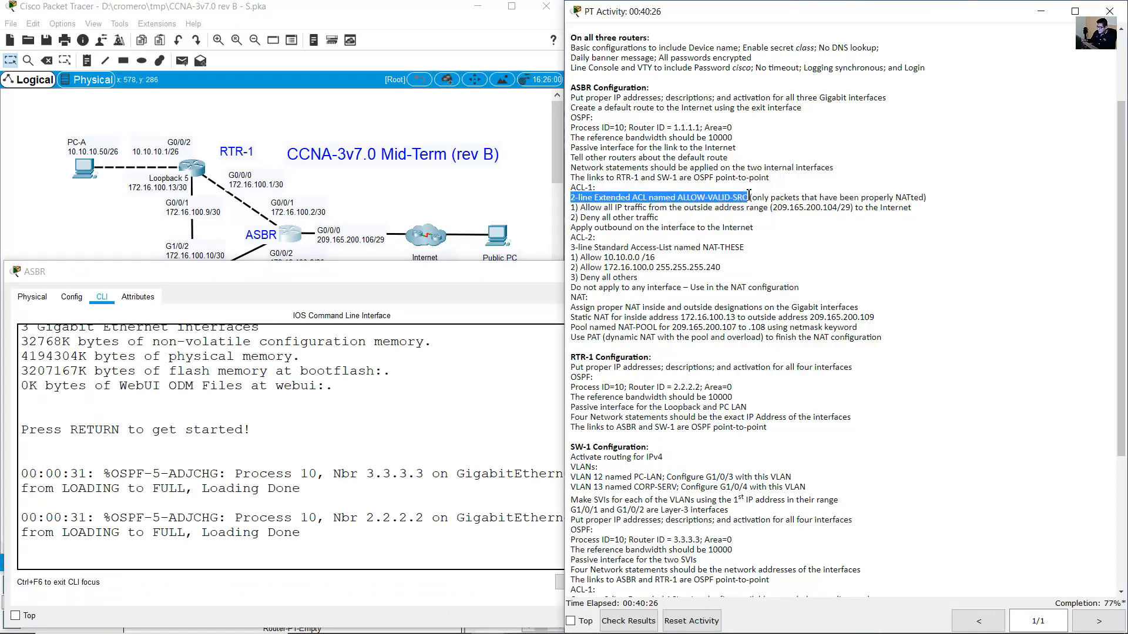
left_click(749, 195)
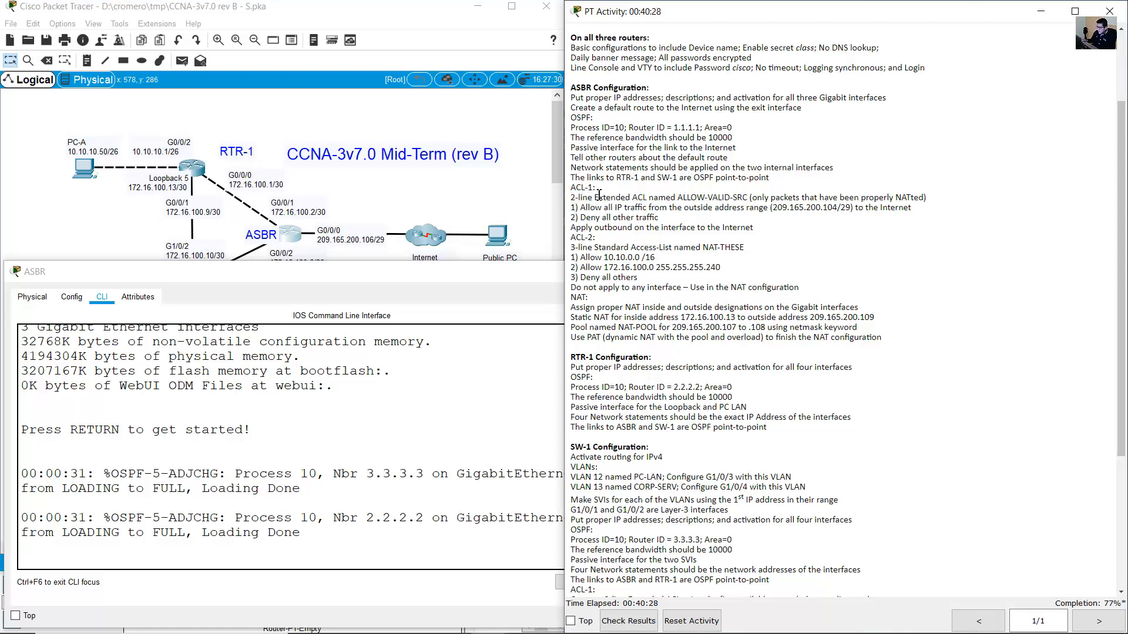
left_click(627, 211)
left_click_drag(570, 199, 595, 198)
left_click(704, 199)
left_click_drag(689, 198, 649, 199)
Log into ASBR's console, enter privileged mode, and enter global configuration with 'conf term'.
left_click(227, 492)
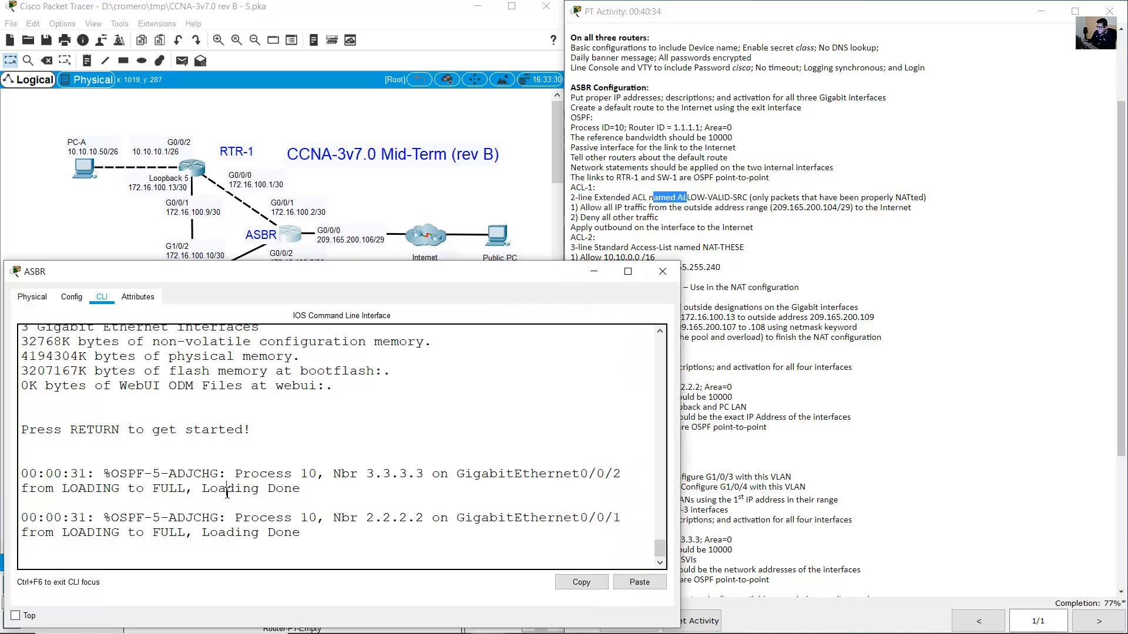
key("Return")
key("Return")
type("e")
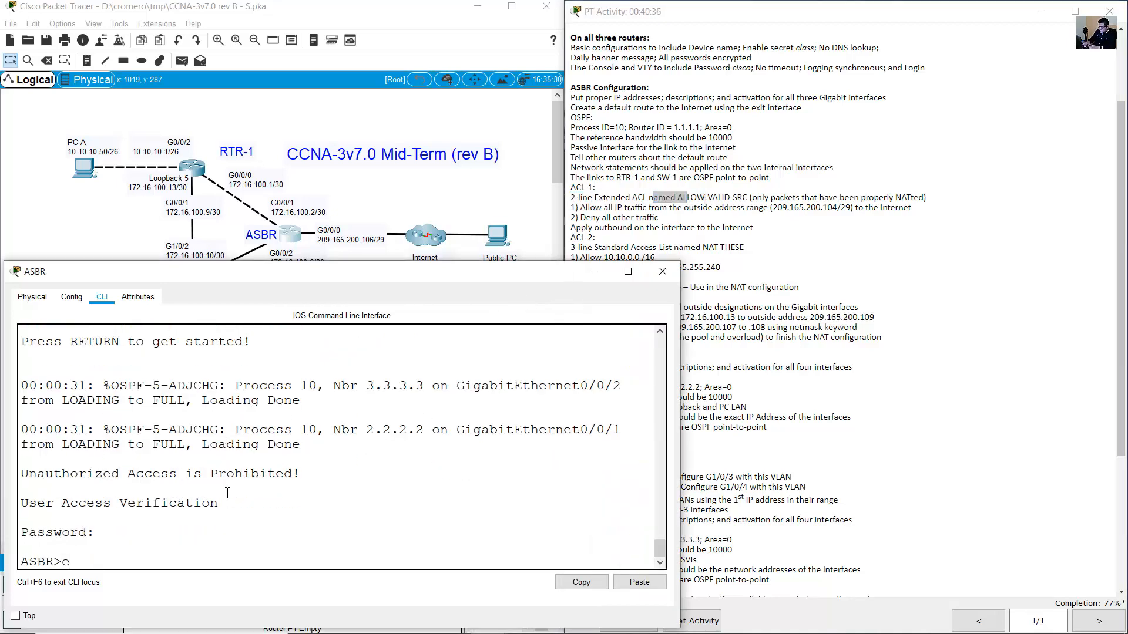
type("na")
key("BackSpace")
key("Return")
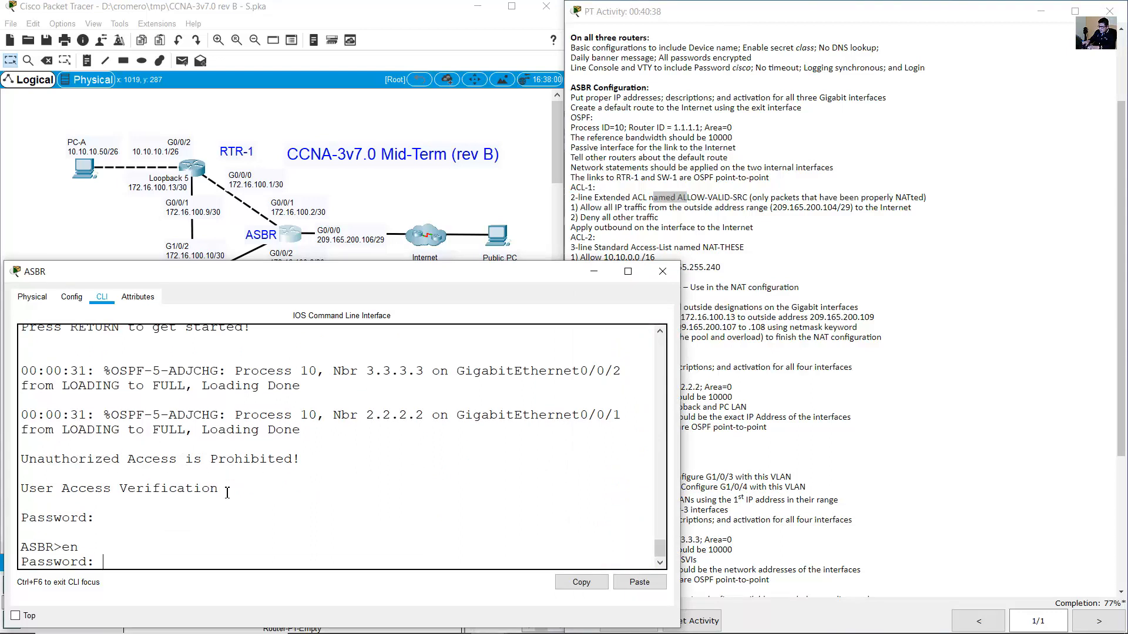
type("class")
key("Return")
type("conf term")
key("Return")
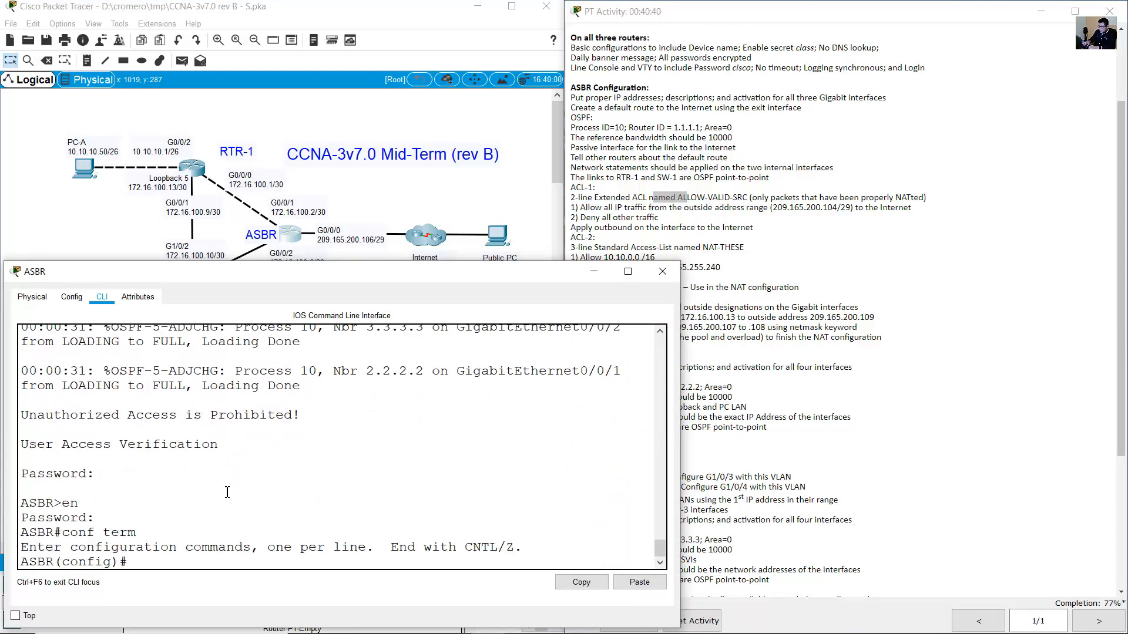
Create the extended access list ALLOW-VALID-SRC with 'ip access-list extended'.
type("ip access-list ")
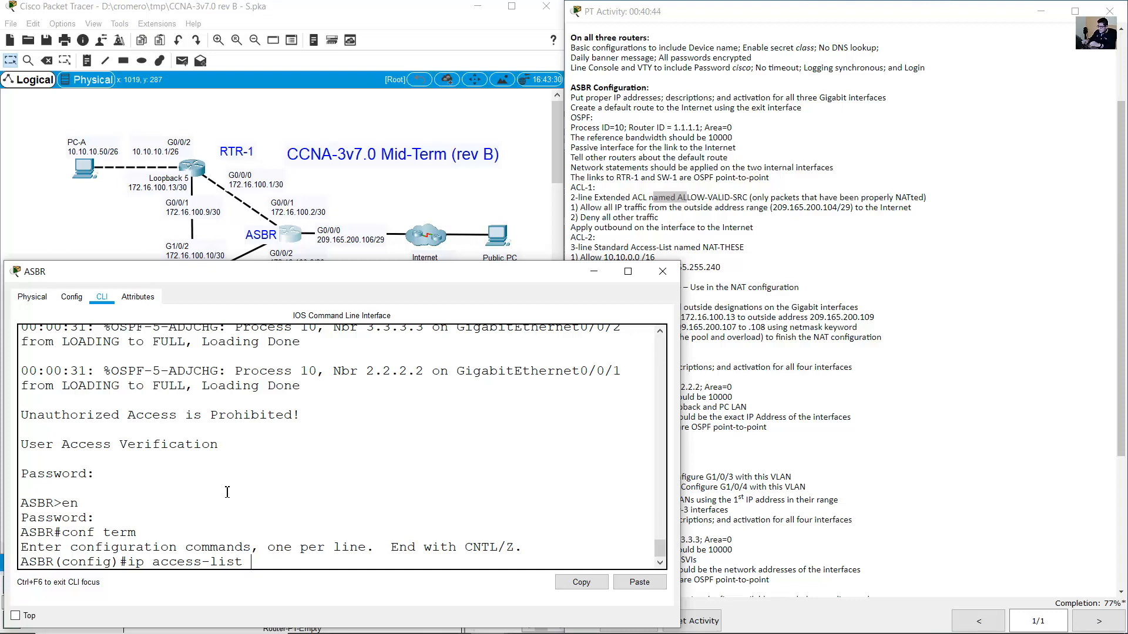
type("extended")
double_click(620, 199)
left_click_drag(620, 199, 746, 198)
left_click(683, 197)
left_click(405, 366)
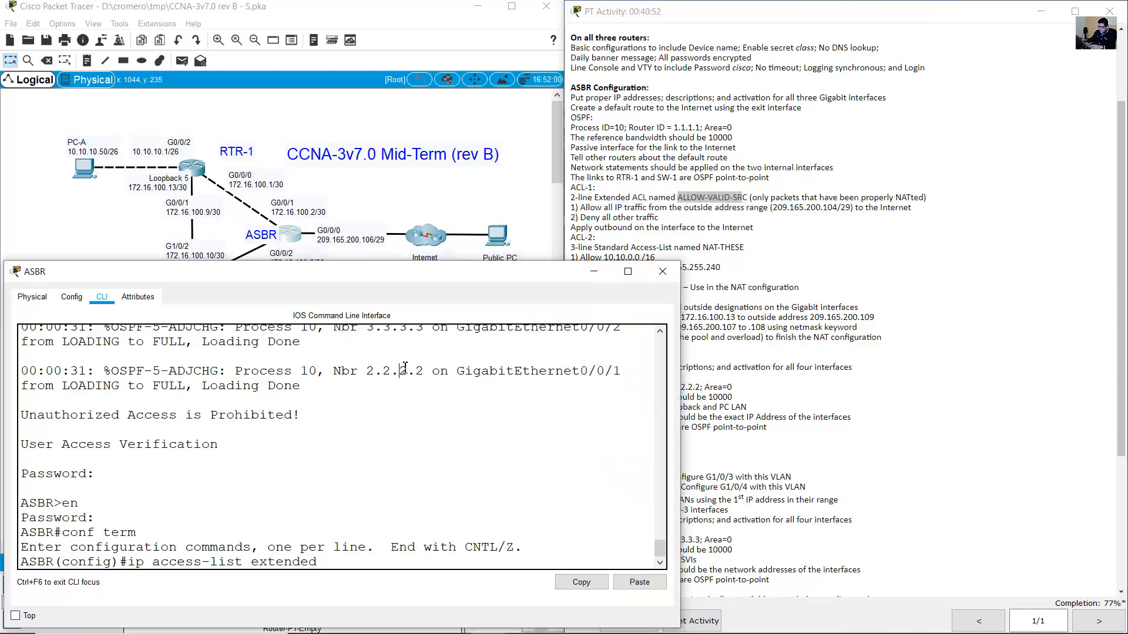
type("ALLOW-VALID-SRC")
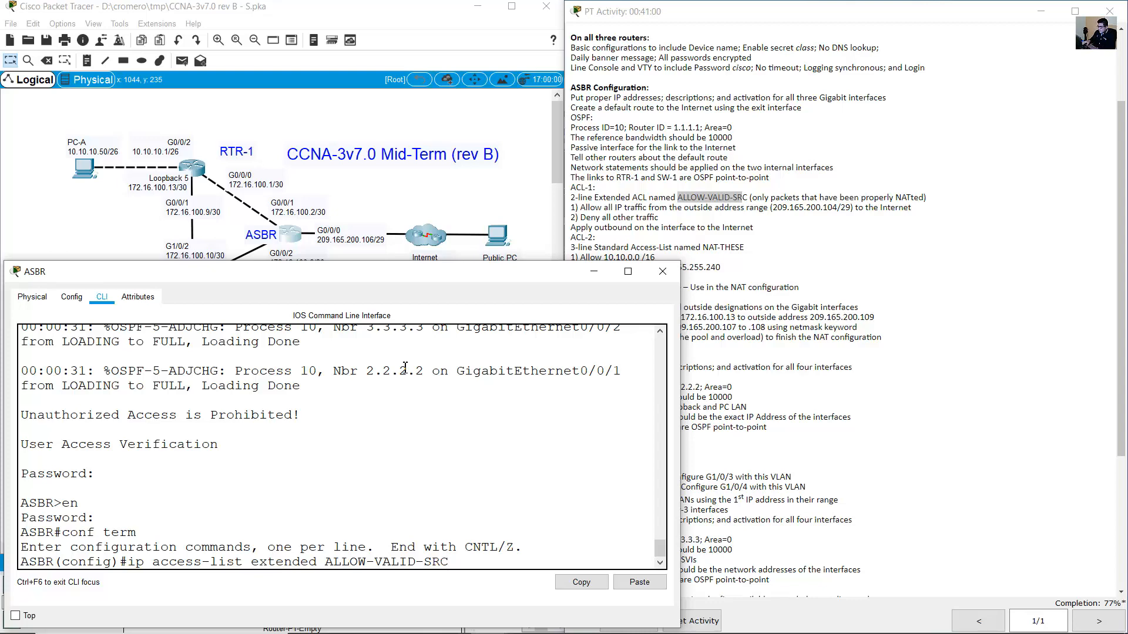
key("Return")
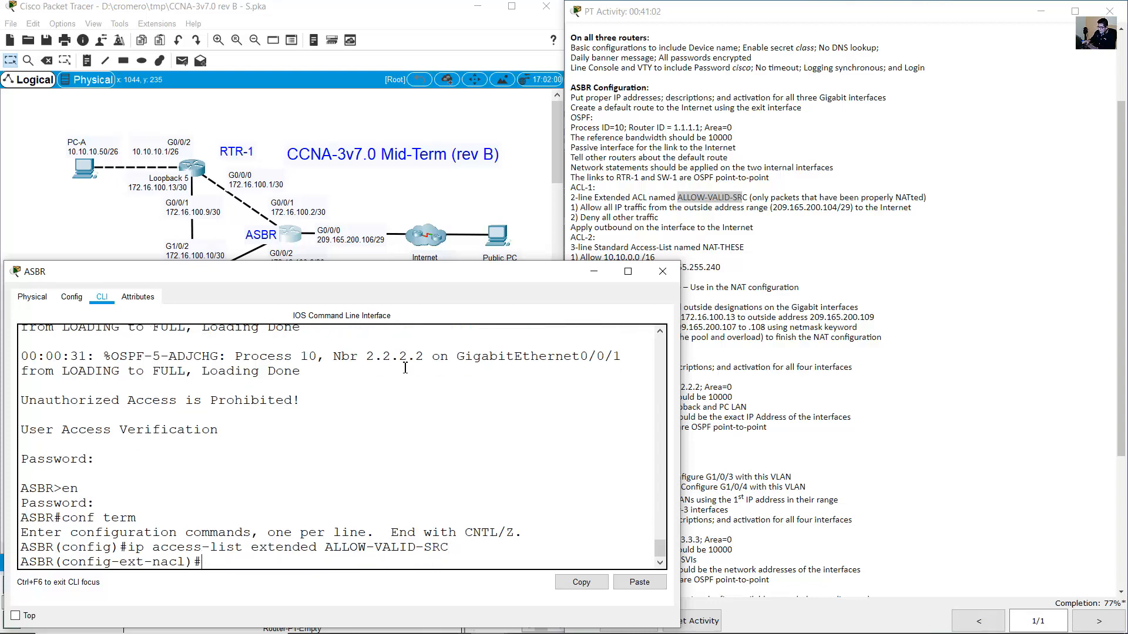
Read ACL-1's 'Allow all IP traffic' rule and start the entry with 'permit ip'.
left_click(635, 202)
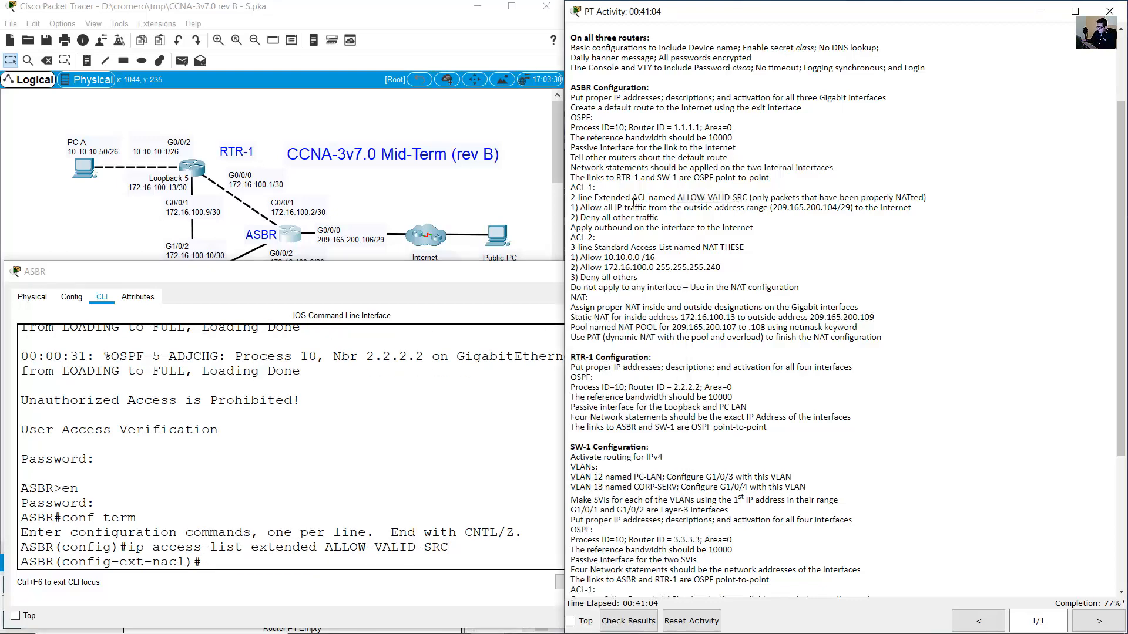
left_click_drag(589, 209, 851, 208)
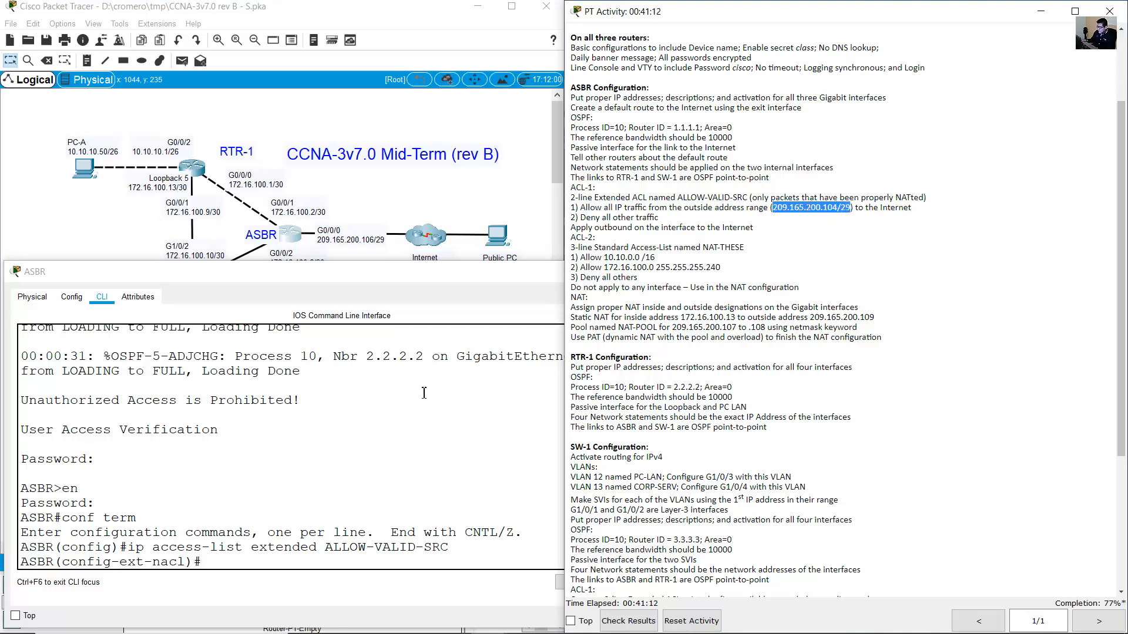
left_click_drag(581, 209, 649, 208)
left_click(392, 447)
type("permit ip")
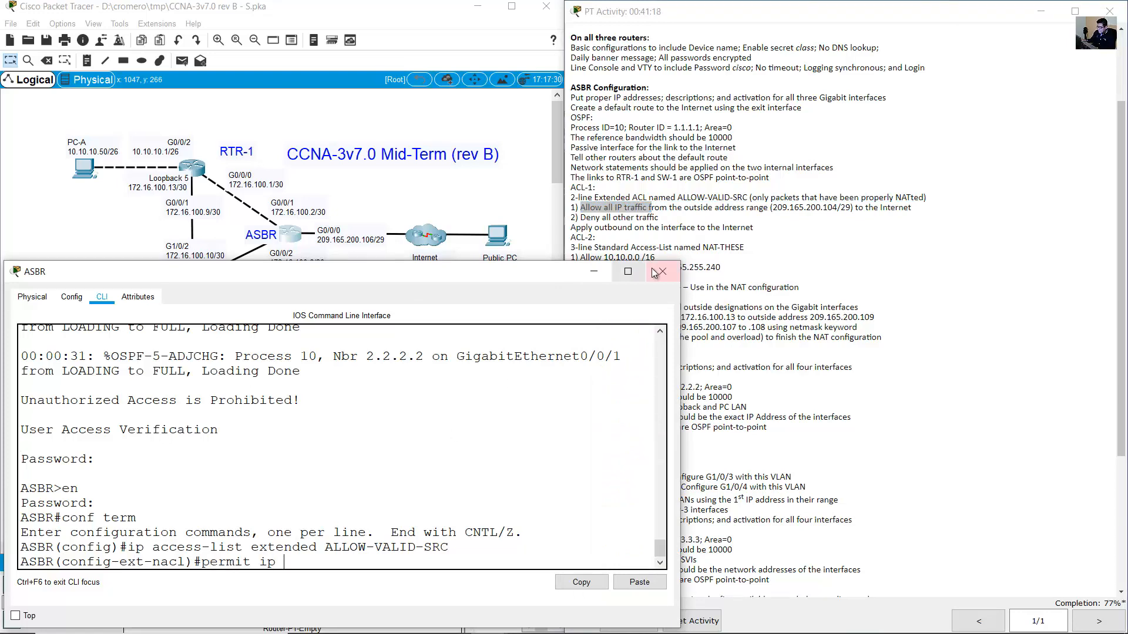
Check the 209.165.200.104/29 source range stated in the ACL-1 requirement.
left_click(728, 211)
left_click(728, 211)
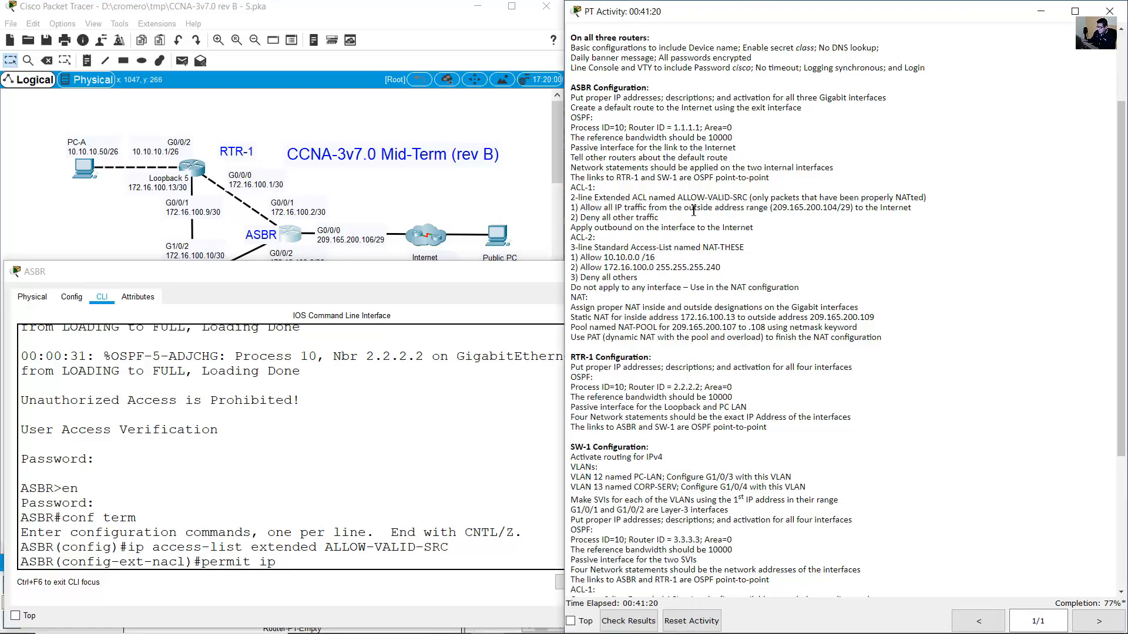
left_click_drag(689, 209, 850, 209)
left_click_drag(772, 208, 854, 210)
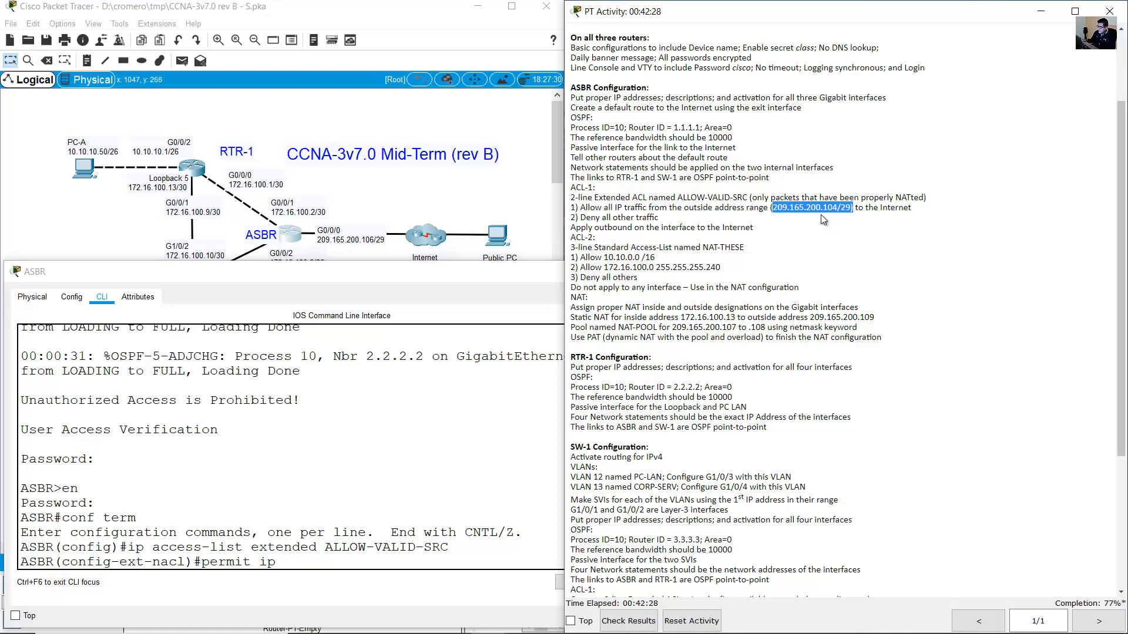
left_click_drag(772, 208, 850, 209)
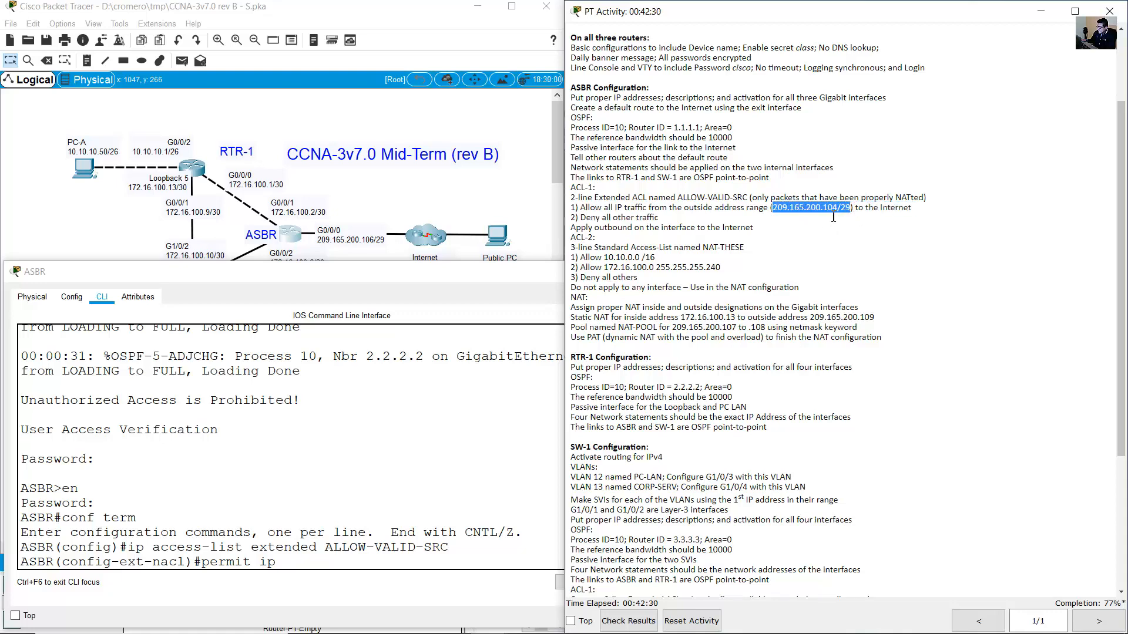
left_click(320, 564)
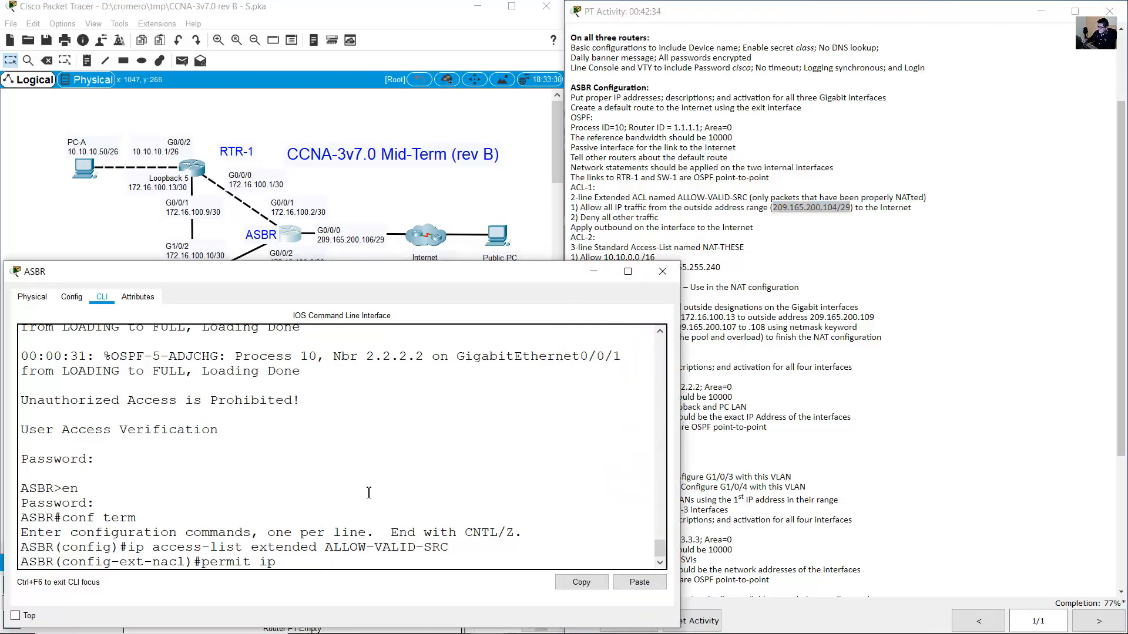
Add the source 209.165.200.104 0.0.0.7 to the permit ip rule.
type("209.165.200.104 0.0.")
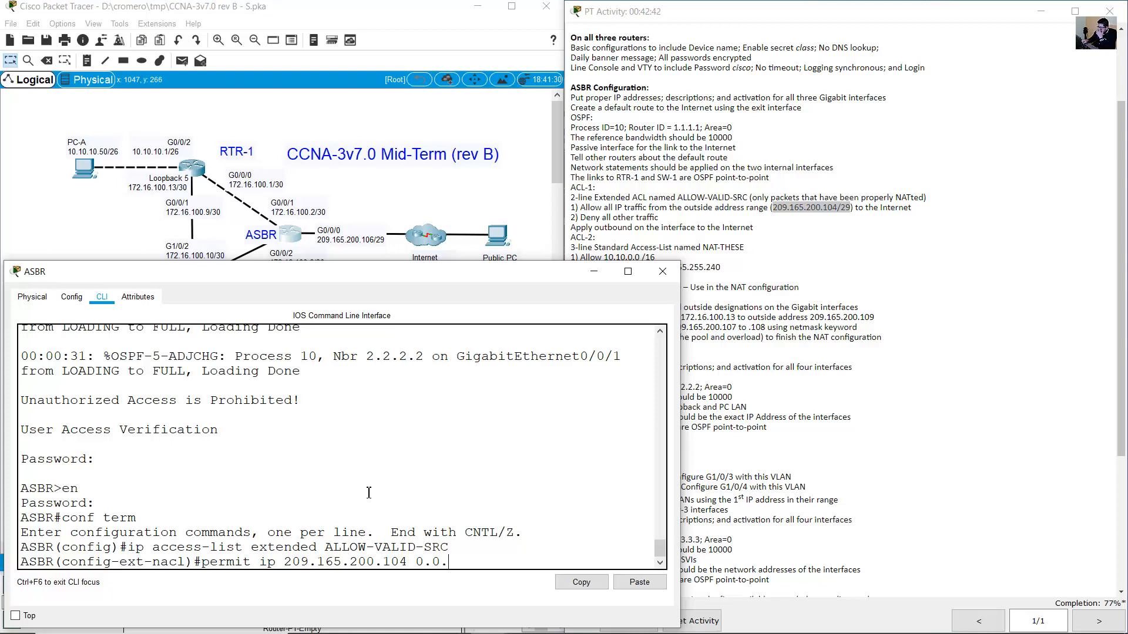
type("0.7")
double_click(248, 565)
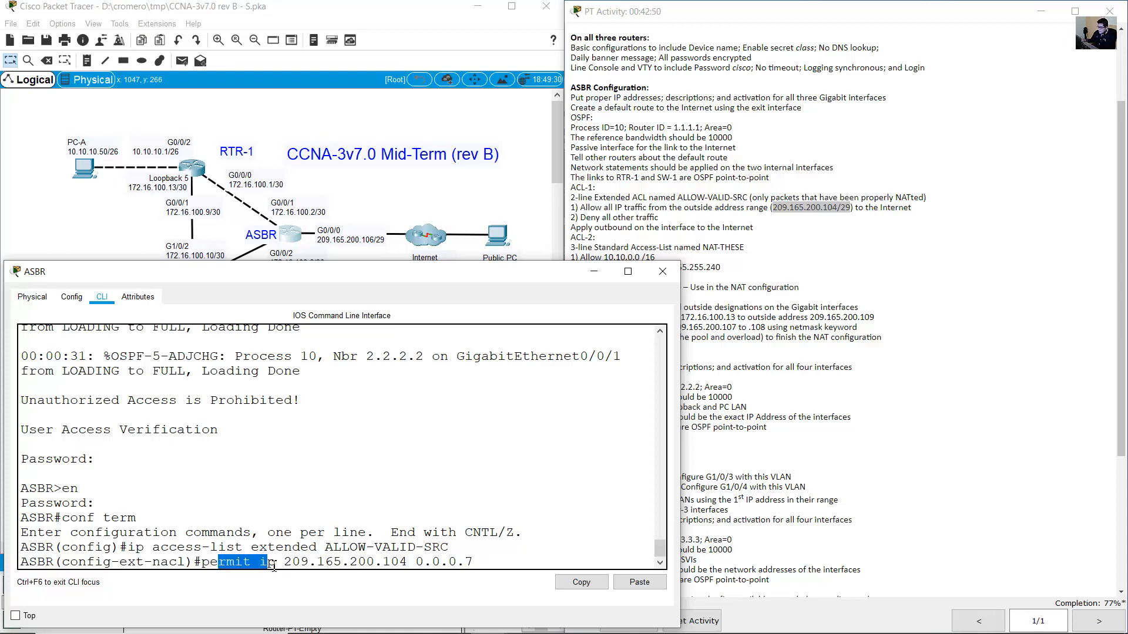
left_click(287, 562)
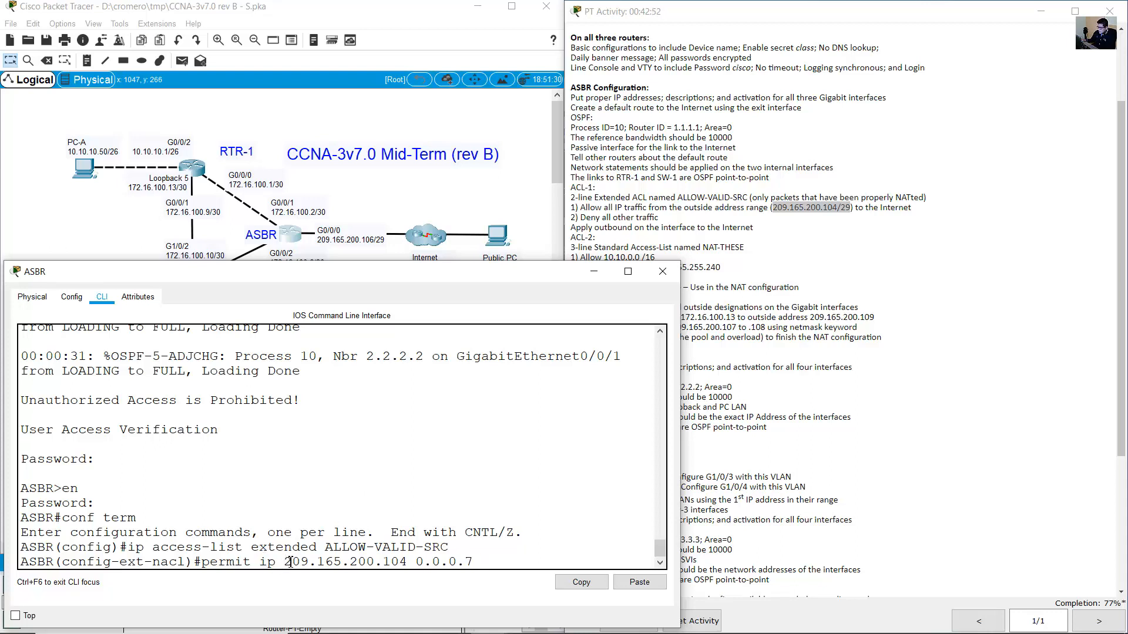
left_click_drag(286, 562, 475, 562)
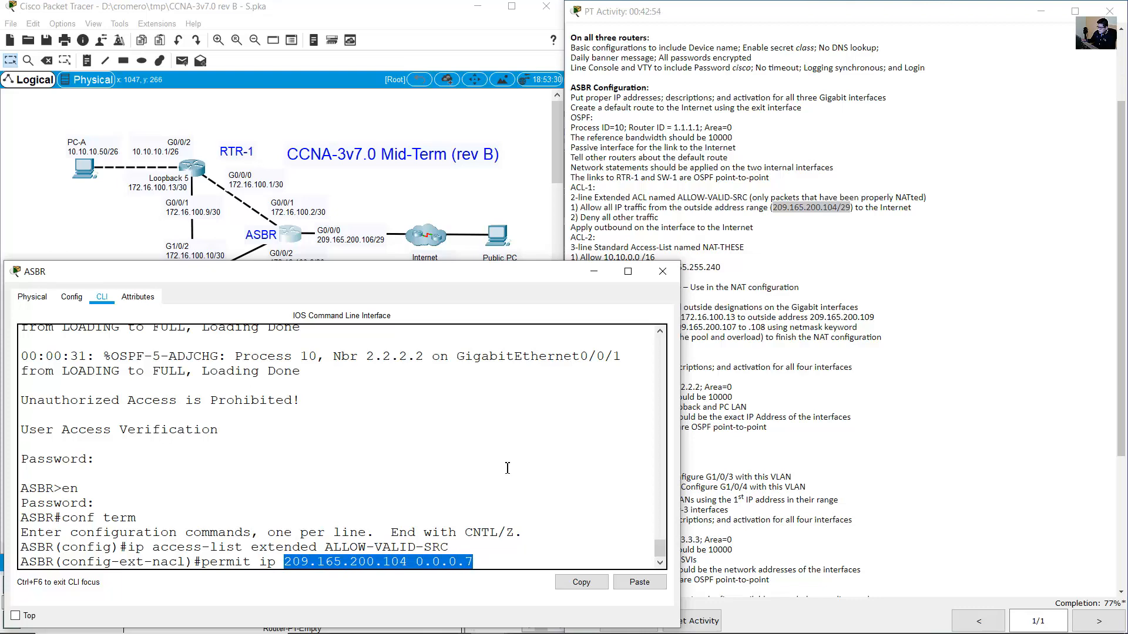
Confirm the 'to the Internet' destination and add 'any' to the rule.
left_click(694, 209)
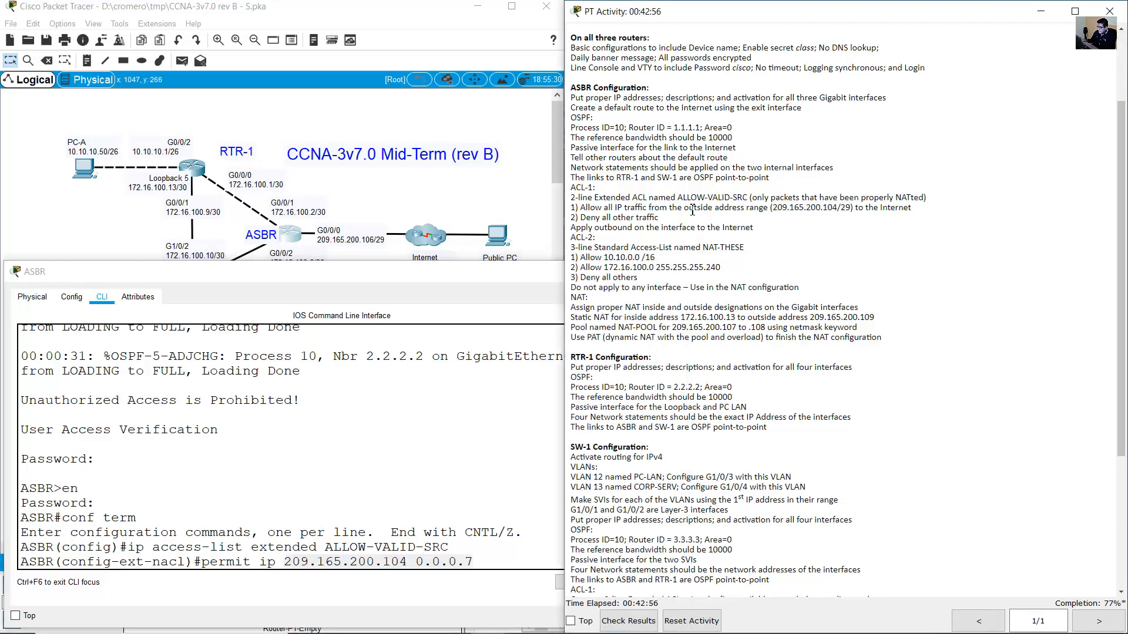
left_click_drag(589, 210, 920, 211)
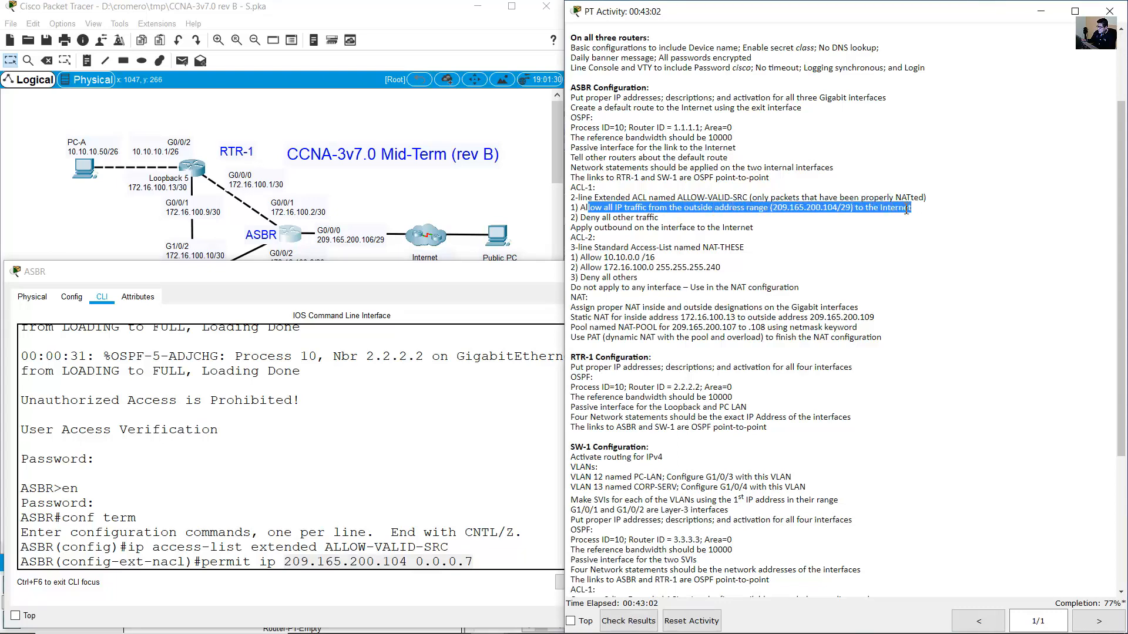
left_click(886, 208)
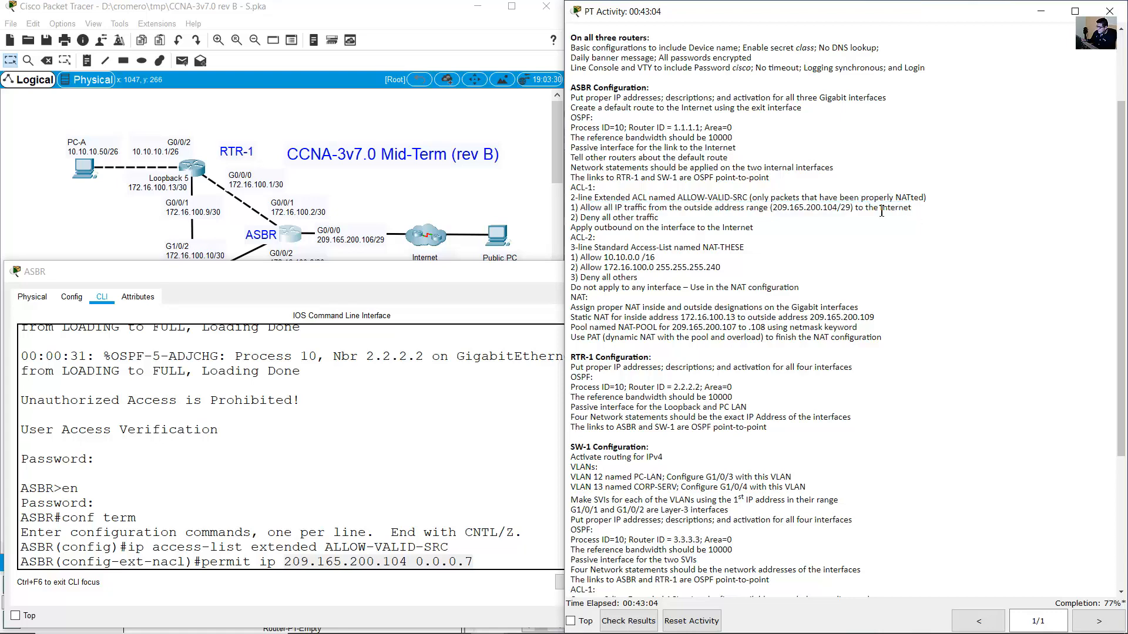
left_click_drag(858, 208, 915, 211)
left_click(512, 568)
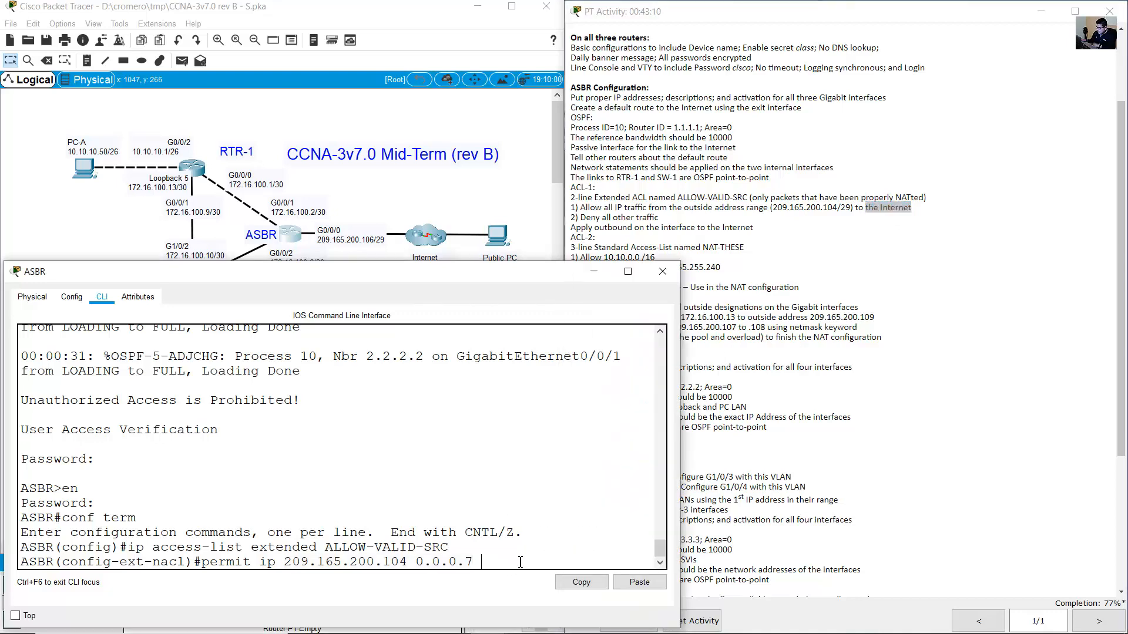
type("any")
Verify against the requirements and enter 'permit ip 209.165.200.104 0.0.0.7 any'.
left_click(881, 214)
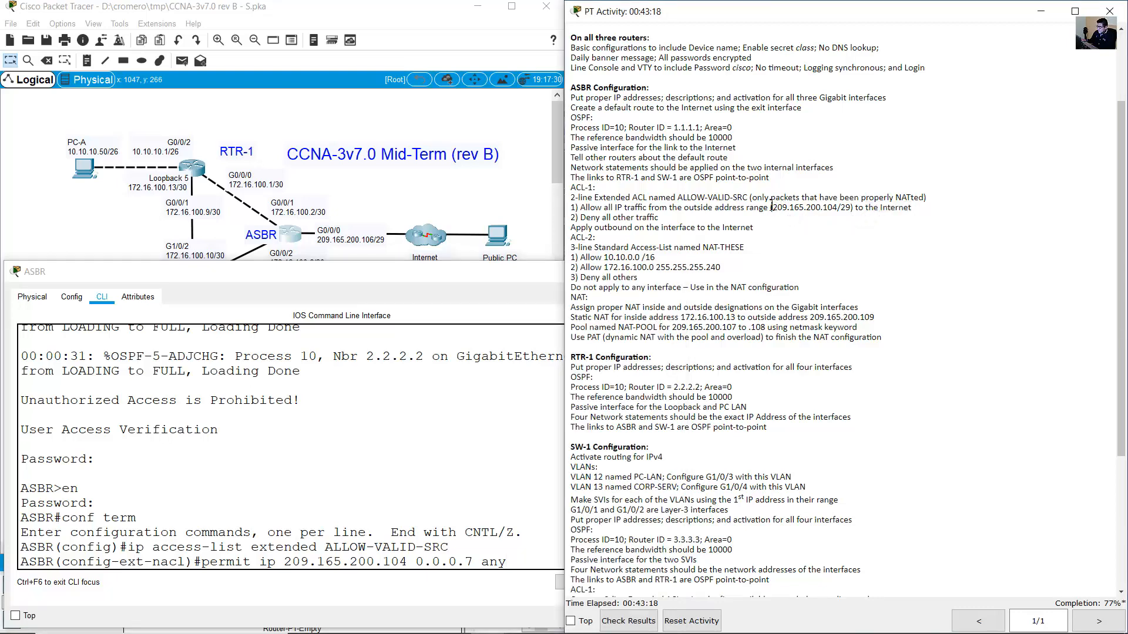
left_click_drag(753, 198, 923, 195)
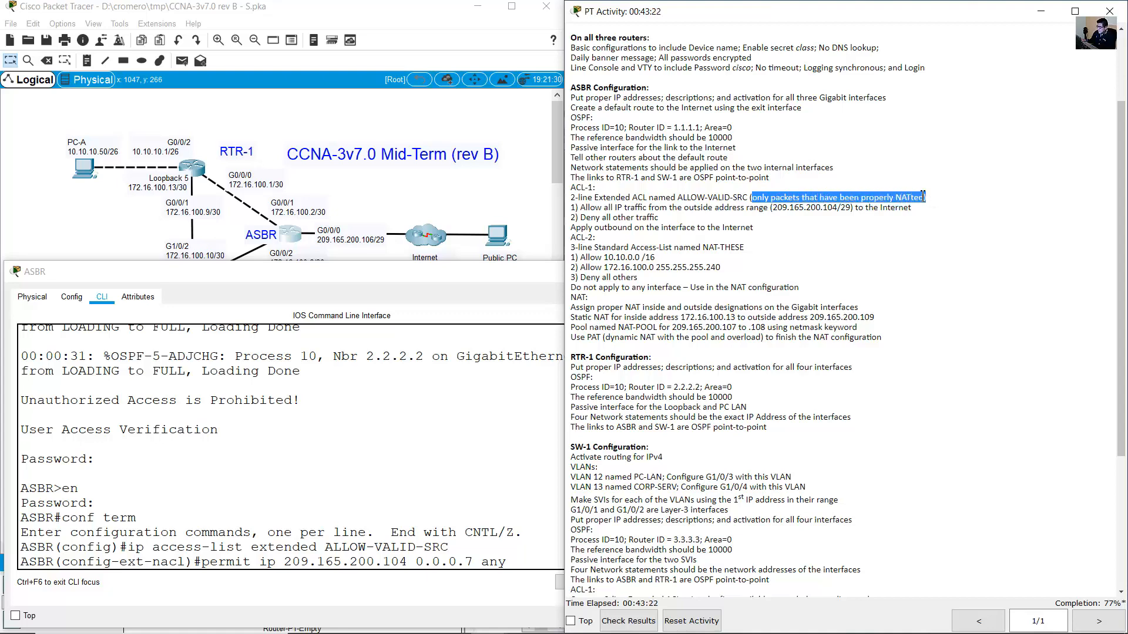
left_click_drag(773, 208, 850, 209)
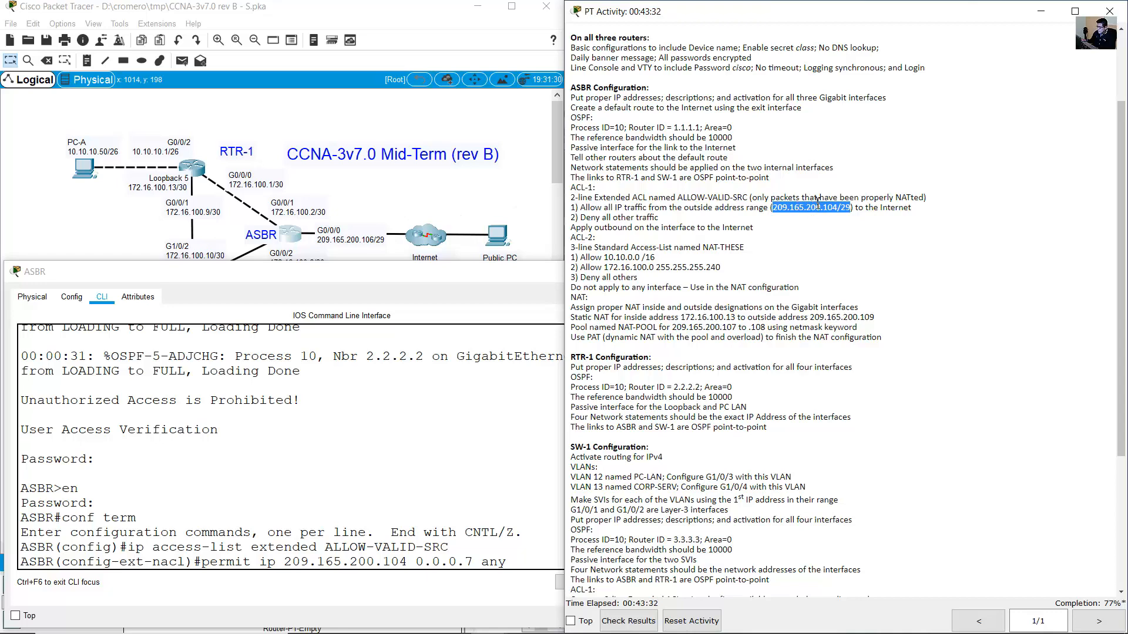
left_click_drag(286, 557, 470, 563)
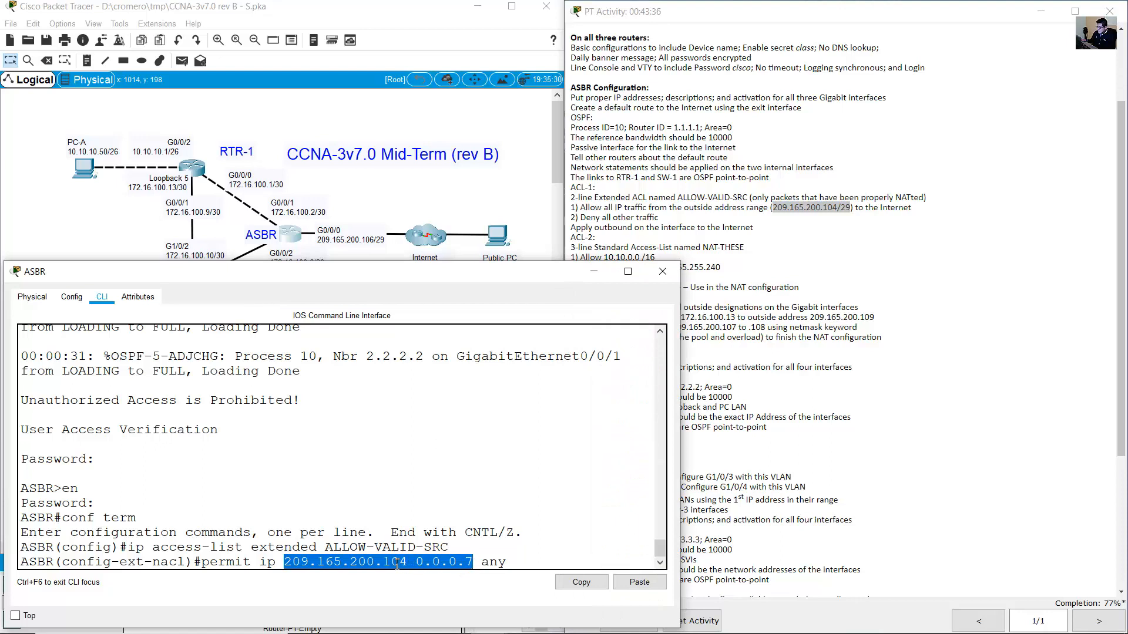
left_click(404, 564)
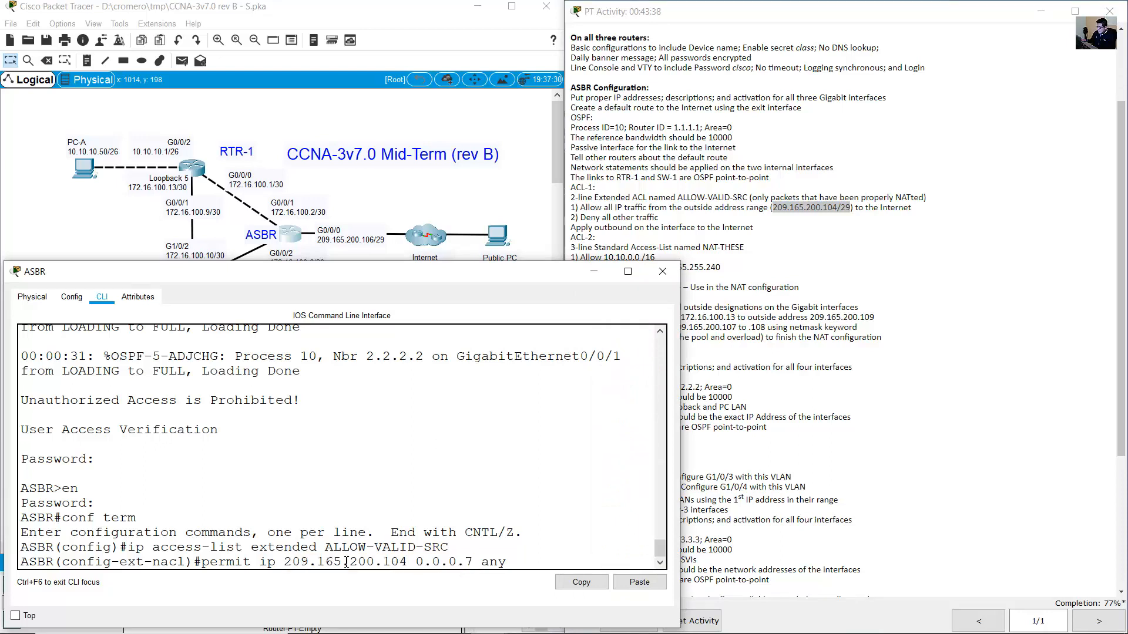
left_click_drag(285, 563, 508, 562)
left_click(887, 318)
left_click_drag(912, 208, 874, 208)
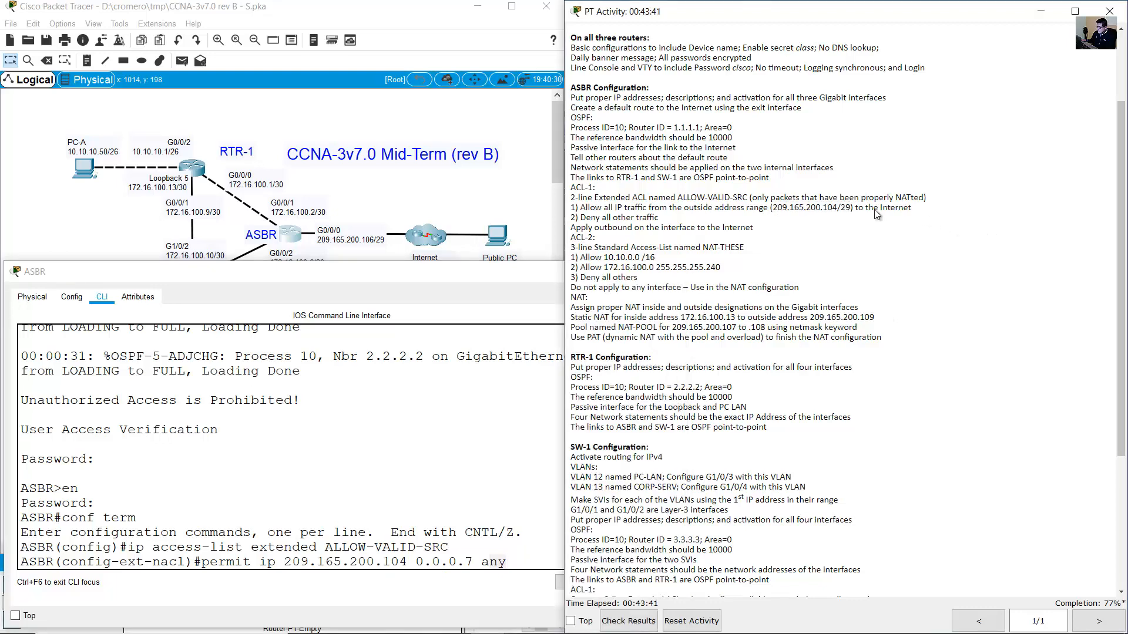
left_click(525, 523)
key("Return")
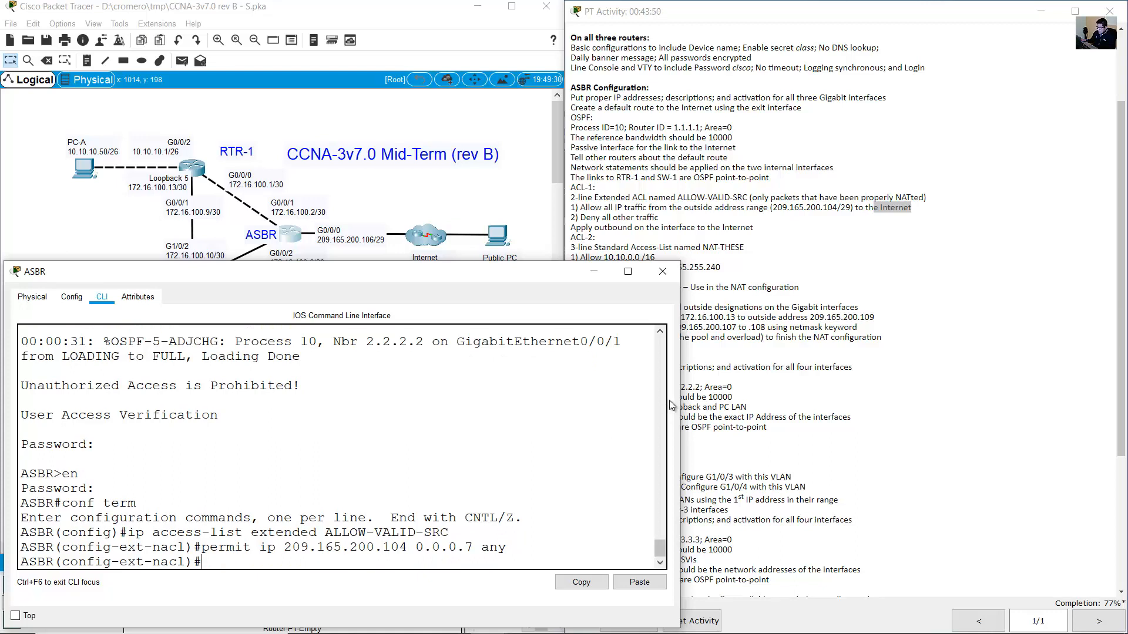
Add the rule 'deny ip any any' to ALLOW-VALID-SRC.
left_click(618, 227)
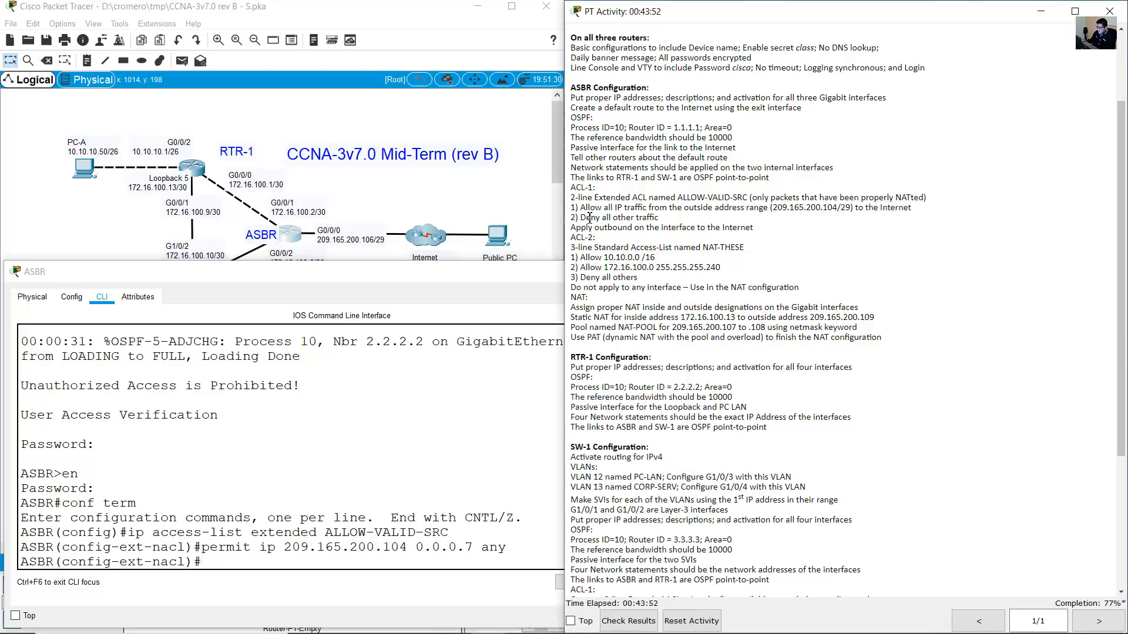
left_click_drag(586, 218, 685, 221)
left_click(417, 423)
type("d")
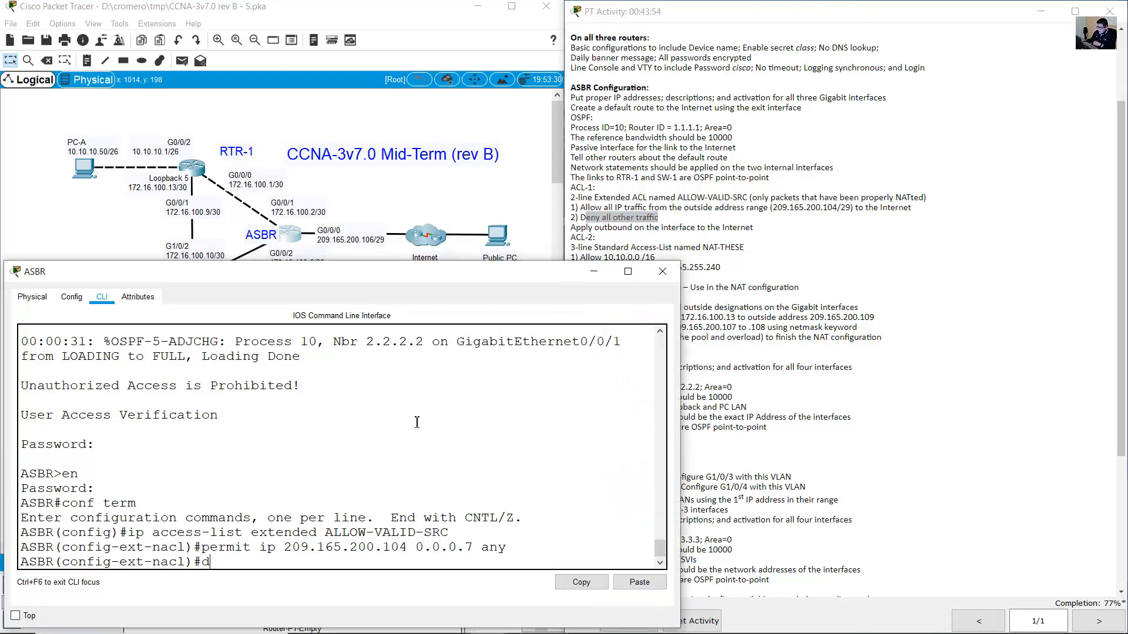
type("eny ip any")
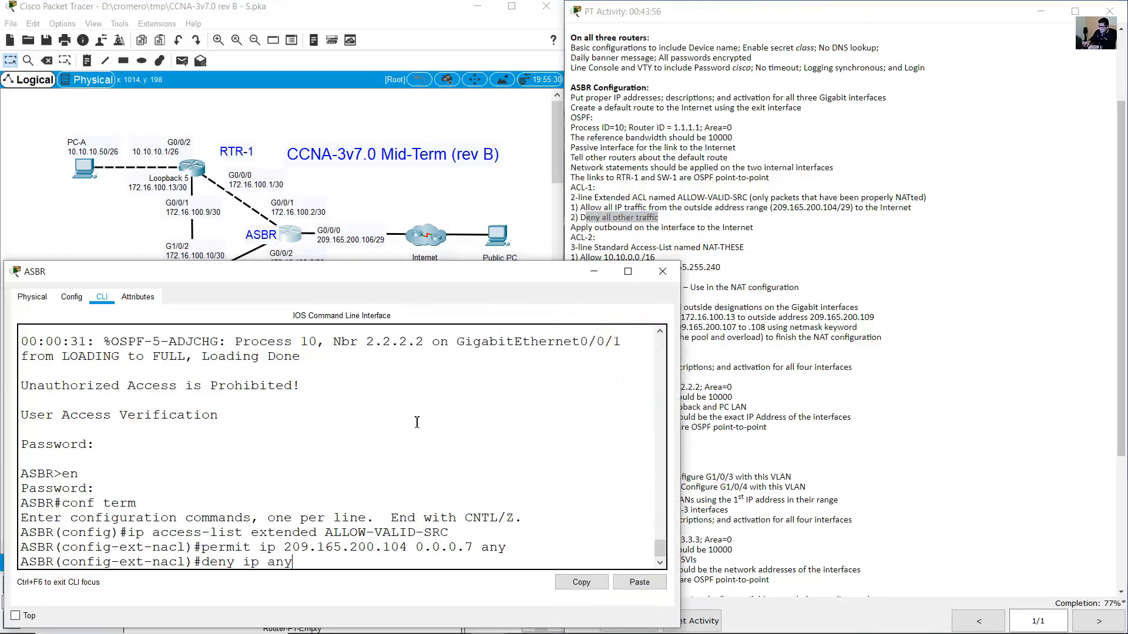
type(" any")
key("Return")
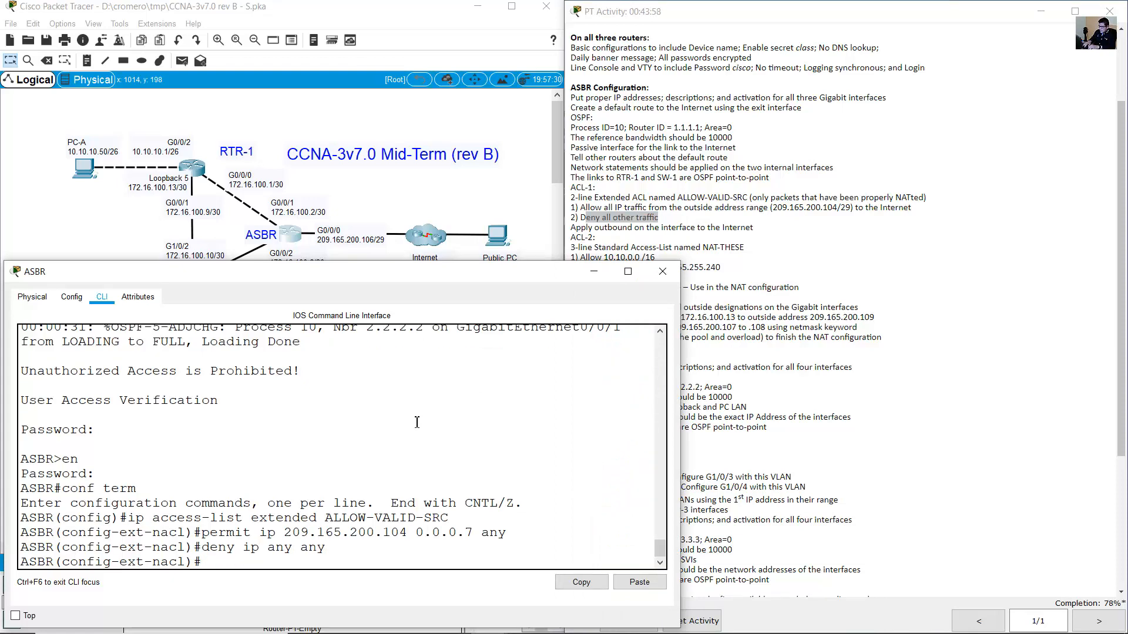
Read the requirement to apply the ACL outbound, then return to the topology.
left_click(727, 221)
left_click(727, 222)
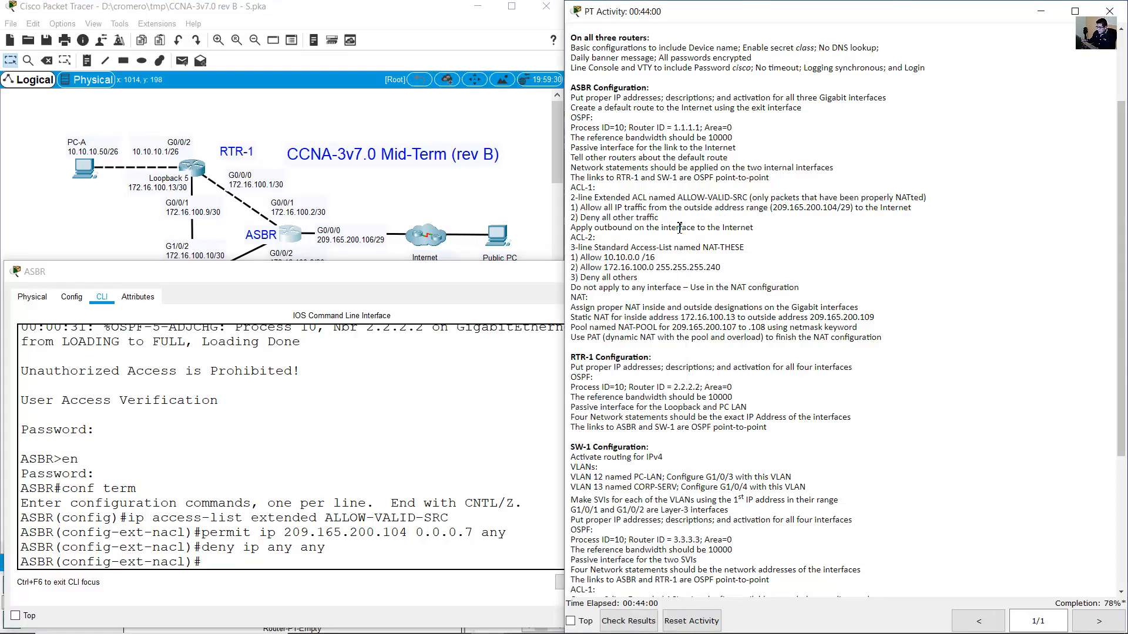
left_click_drag(570, 227, 754, 226)
left_click(349, 228)
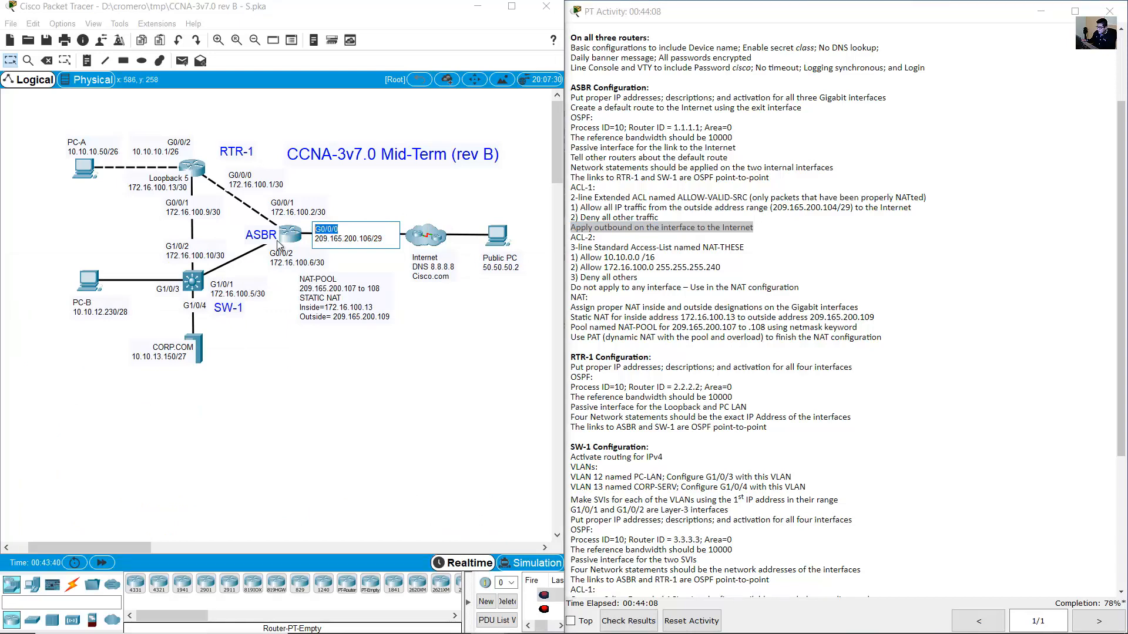
On the ASBR, leave access-list configuration and enter interface G0/0/0.
double_click(279, 244)
left_click(347, 209)
left_click(290, 236)
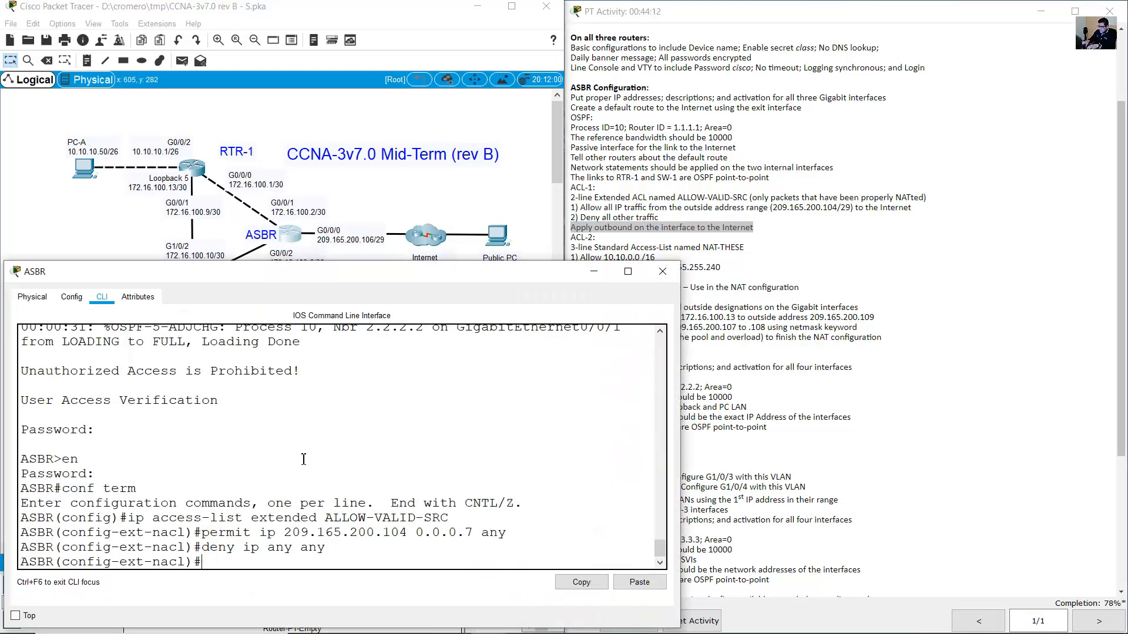
type("exit")
key("Return")
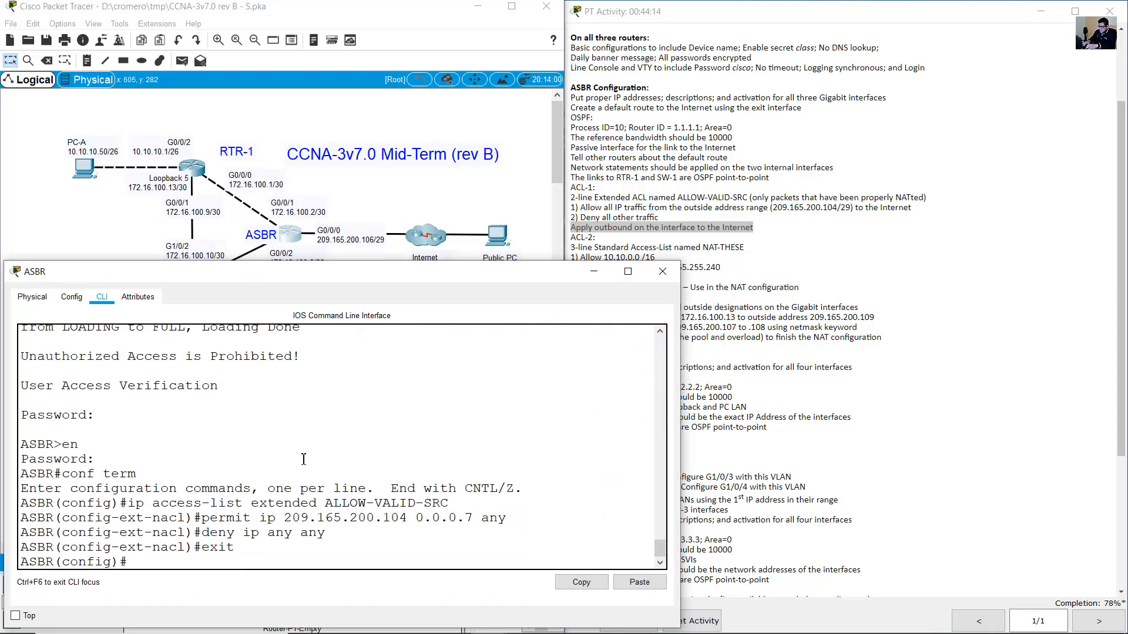
type("int g0/0/0")
key("Return")
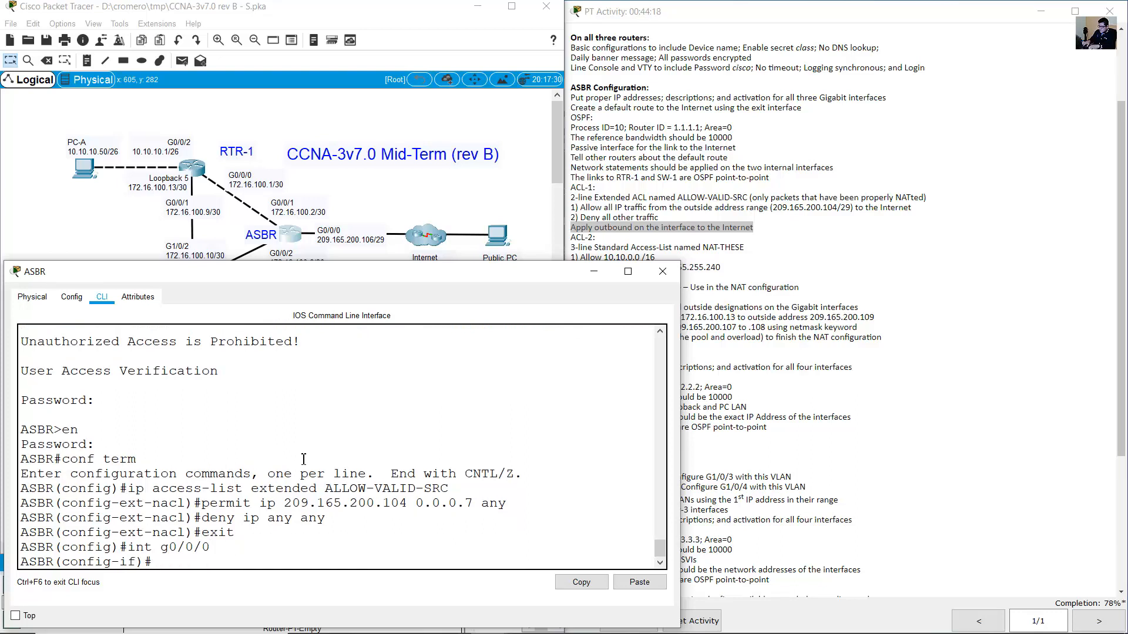
Apply ip access-group ALLOW-VALID-SRC out on G0/0/0, then exit the interface.
type("ip access-group")
left_click_drag(324, 484, 559, 493)
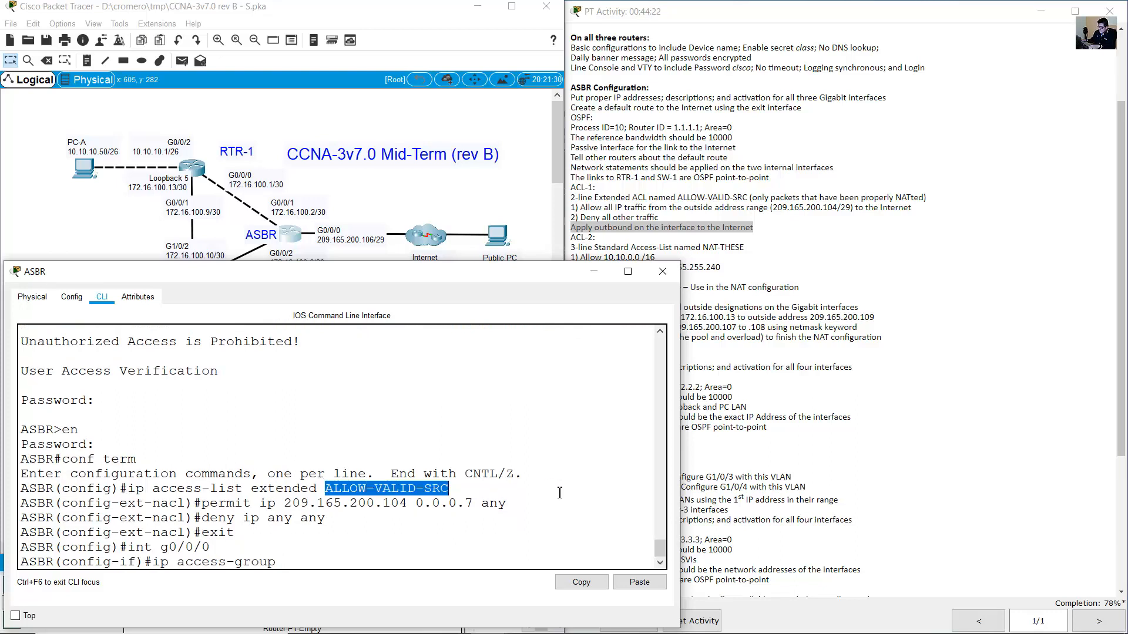
left_click(511, 494)
type("AL")
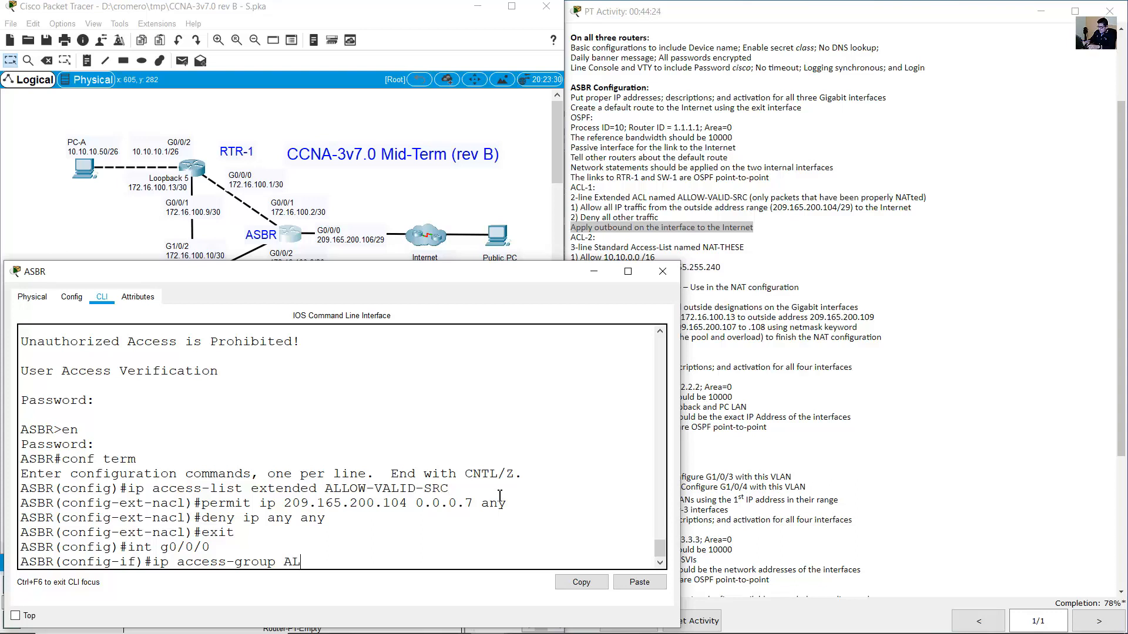
type("LOW-VALID-SRC")
left_click_drag(408, 562, 284, 563)
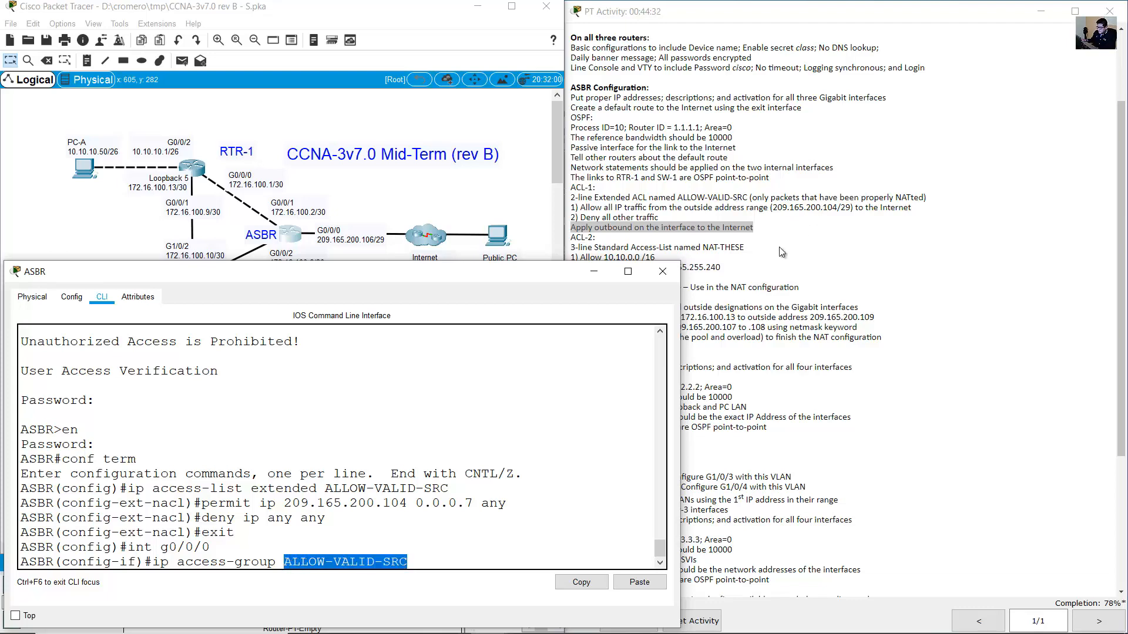
left_click(725, 246)
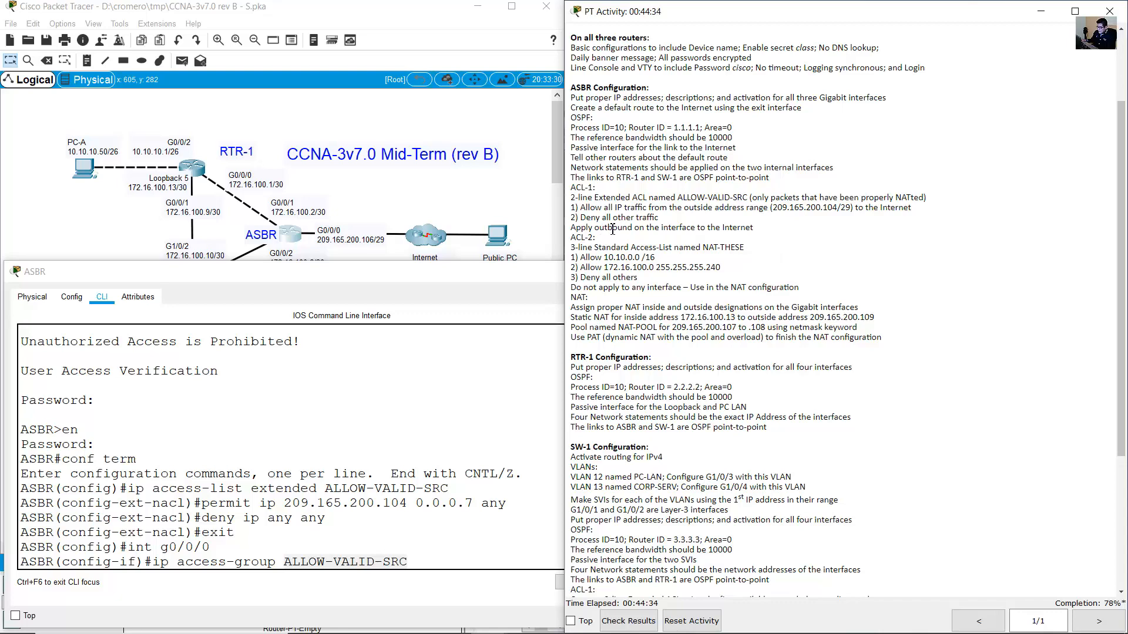
left_click_drag(599, 228, 621, 228)
left_click(451, 488)
type("ou")
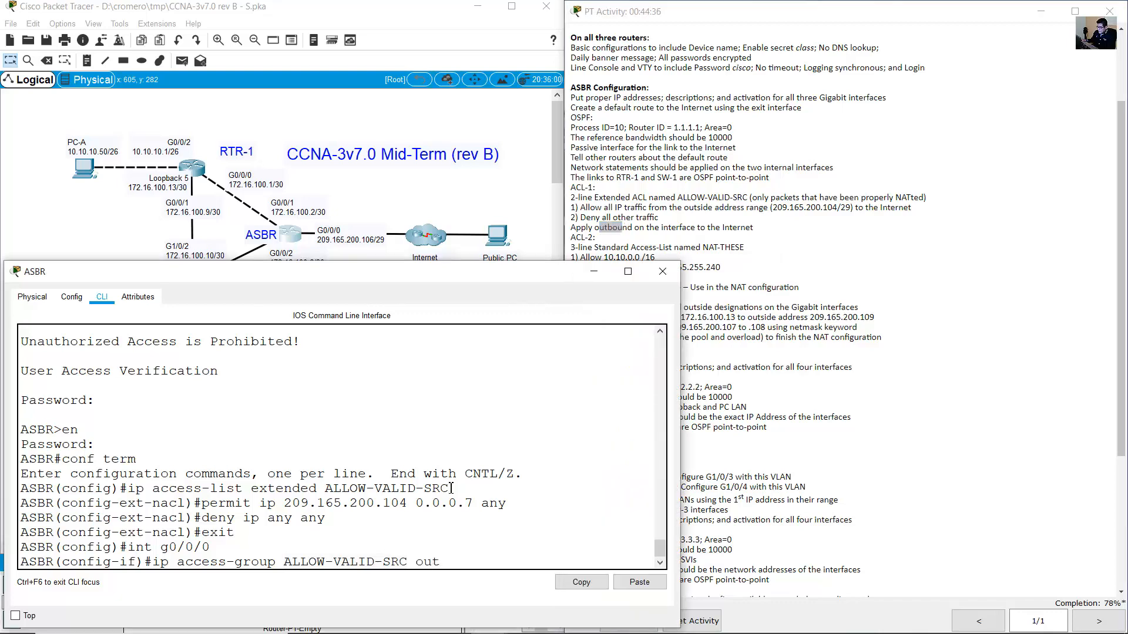
type("t")
key("Return")
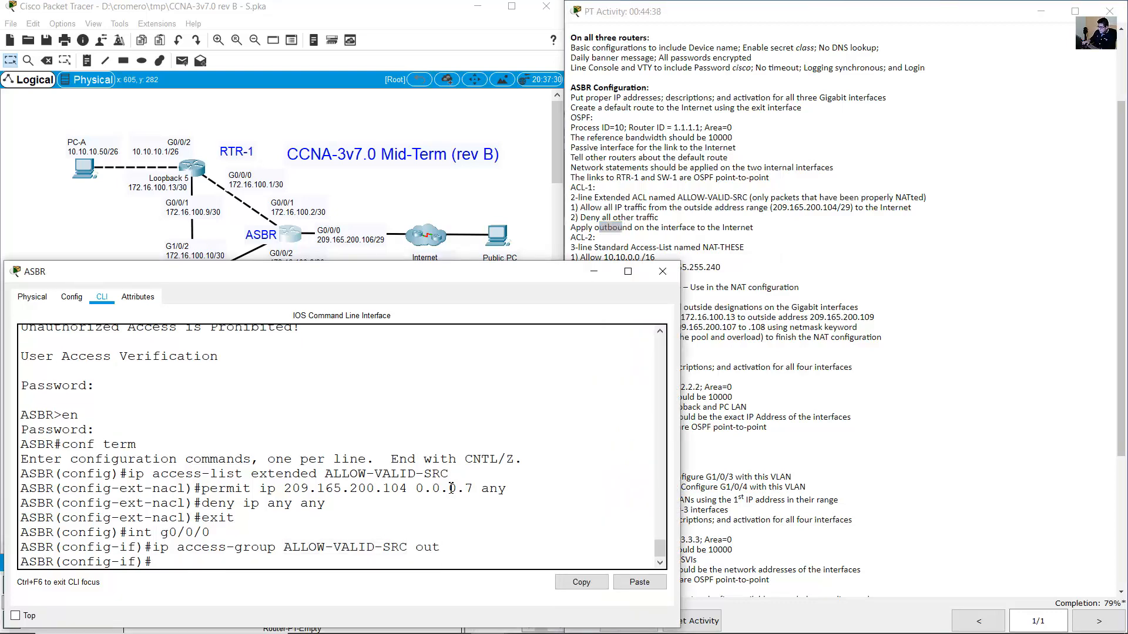
type("exit")
key("Return")
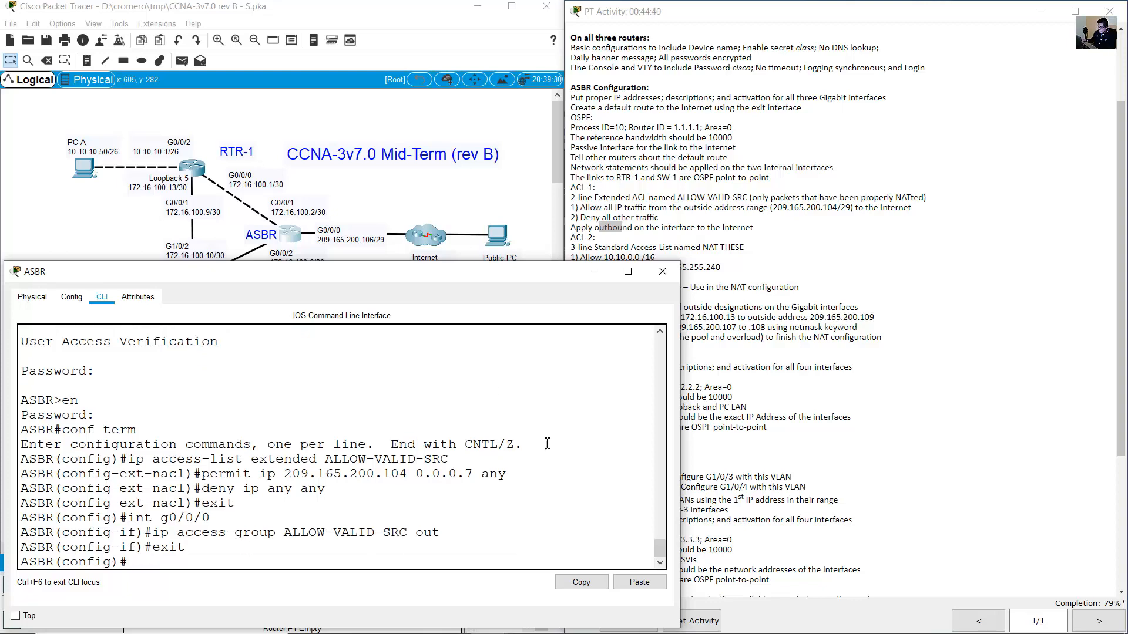
left_click_drag(66, 448, 174, 558)
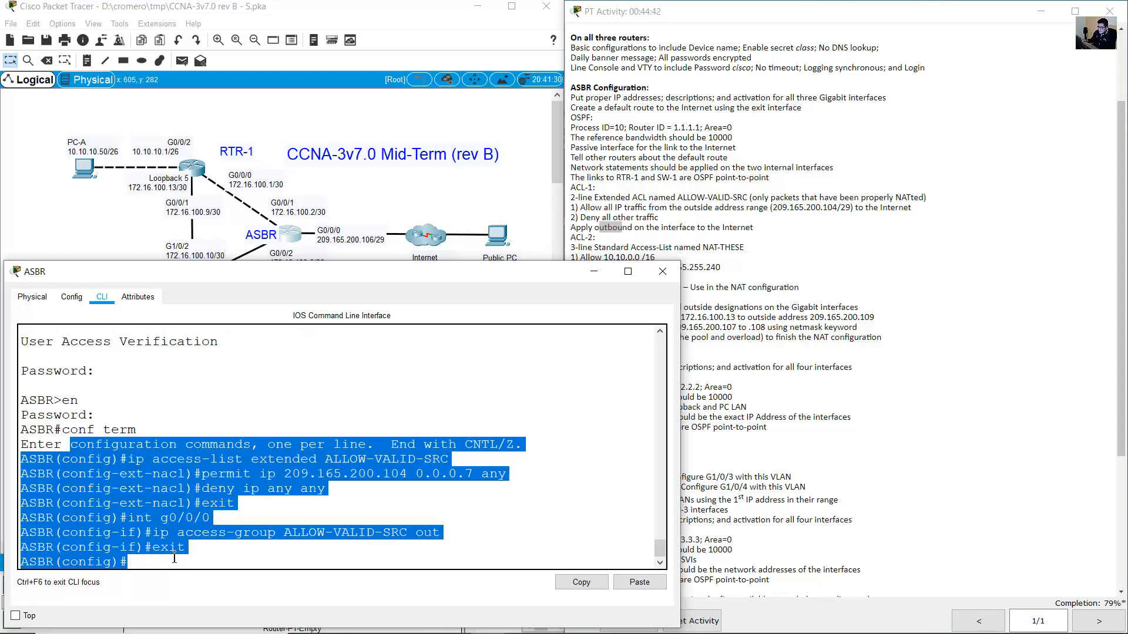
left_click(237, 536)
left_click(593, 227)
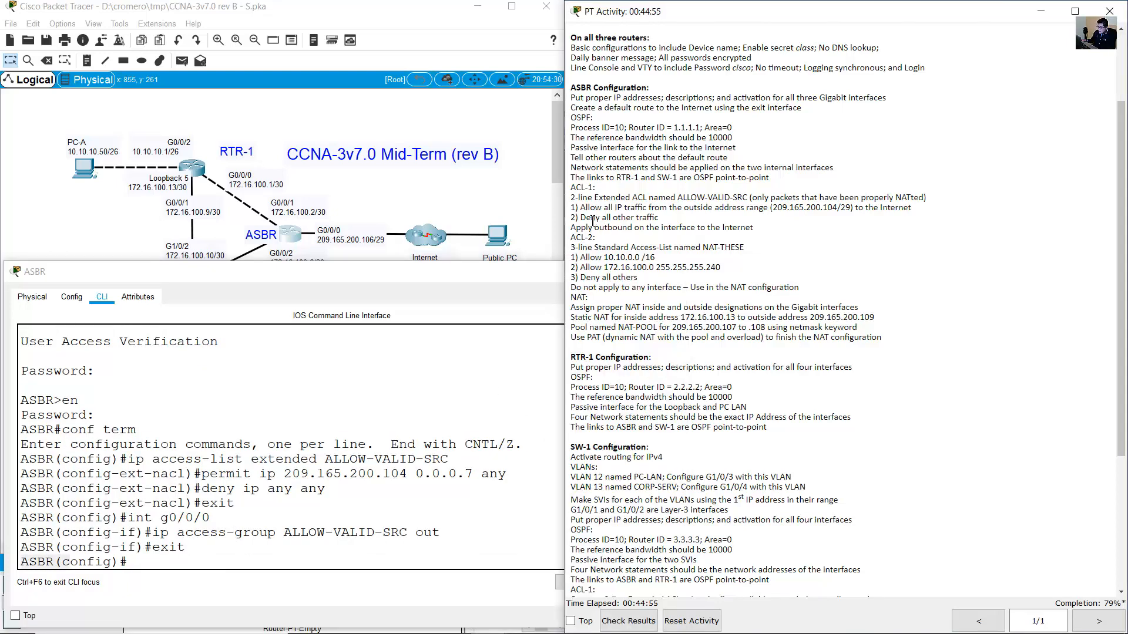
double_click(591, 88)
left_click_drag(571, 198, 592, 198)
left_click(221, 439)
left_click_drag(202, 475, 321, 491)
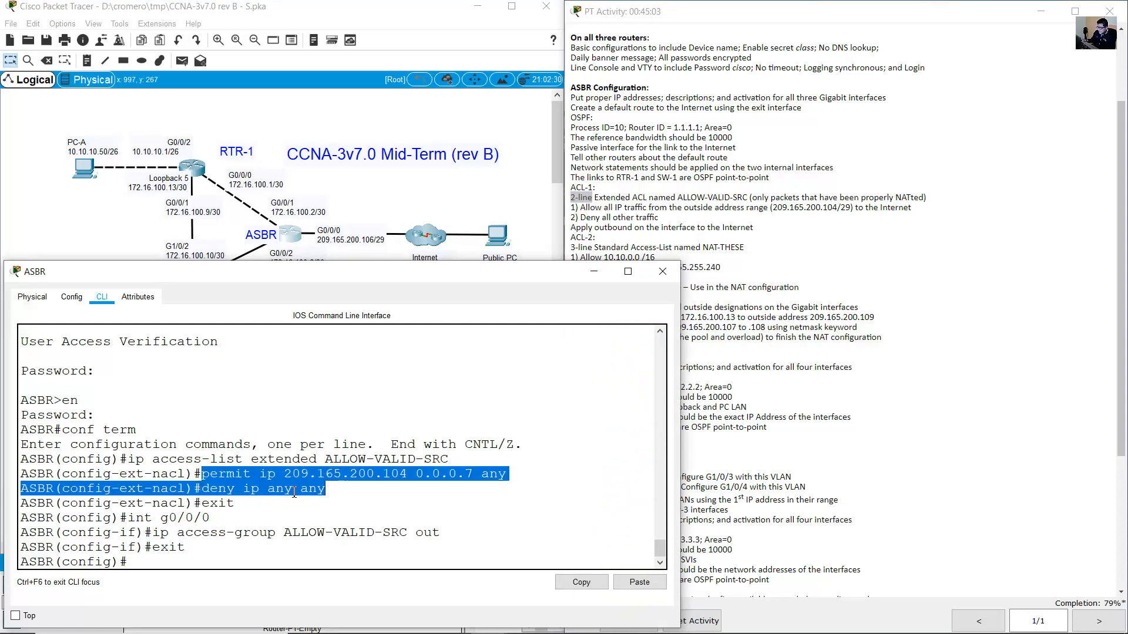
left_click(802, 306)
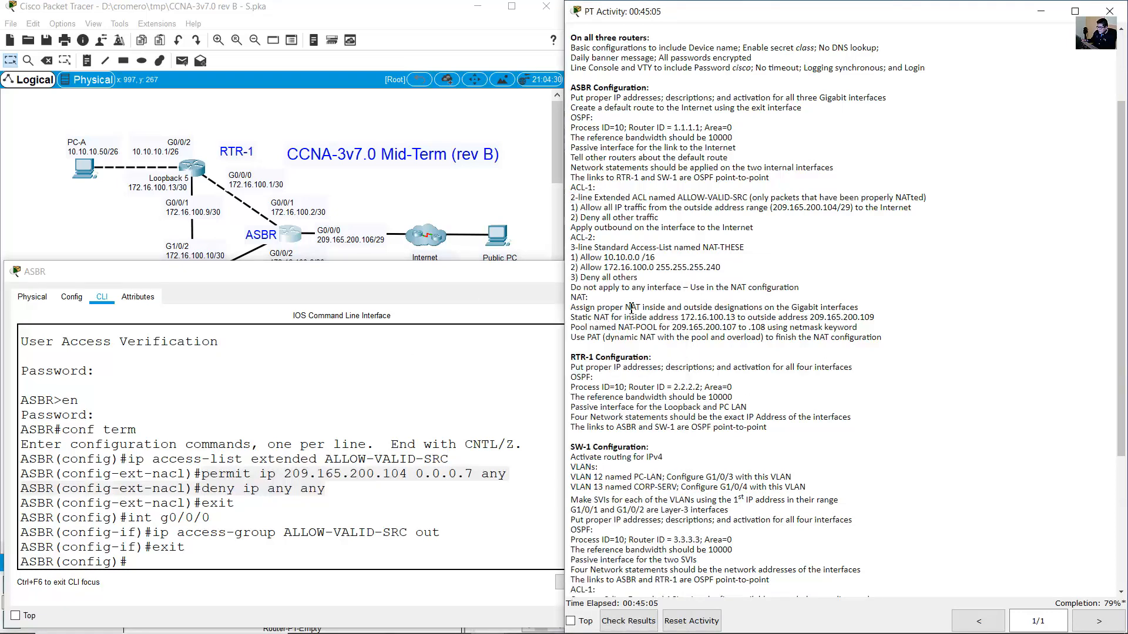
left_click_drag(570, 238, 604, 242)
left_click_drag(594, 89, 571, 89)
left_click(56, 566)
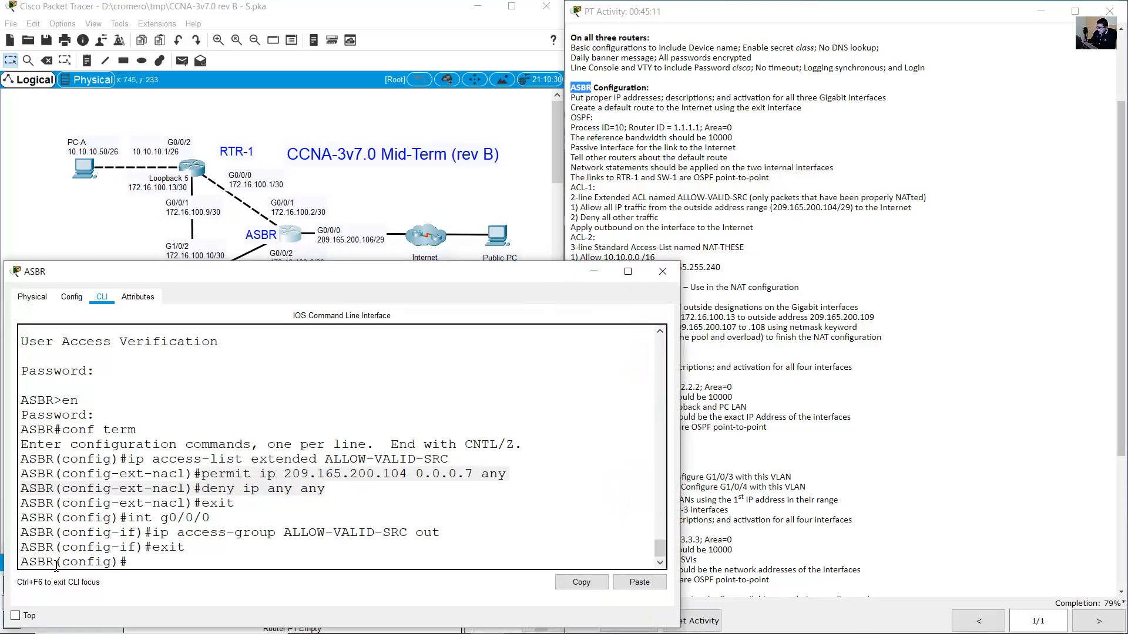
left_click(823, 232)
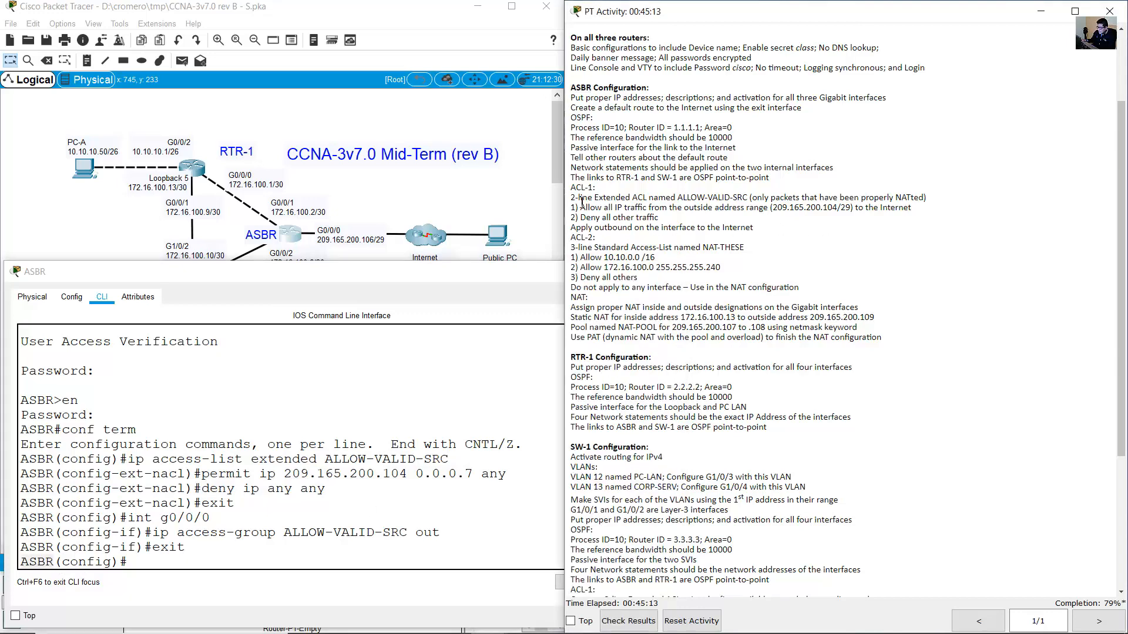
left_click_drag(571, 248, 743, 248)
left_click(385, 445)
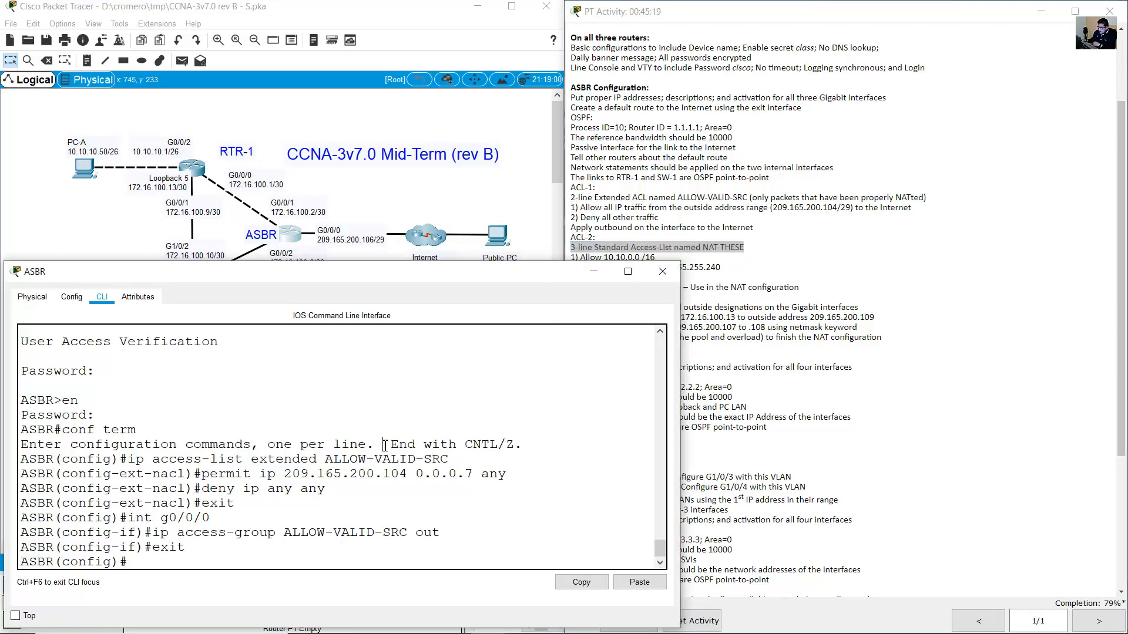
Edit the recalled access-list command into ip access-list standard NAT-THESE and enter it.
key("Up")
key("Up")
key("Up")
key("Up")
key("Up")
key("Up")
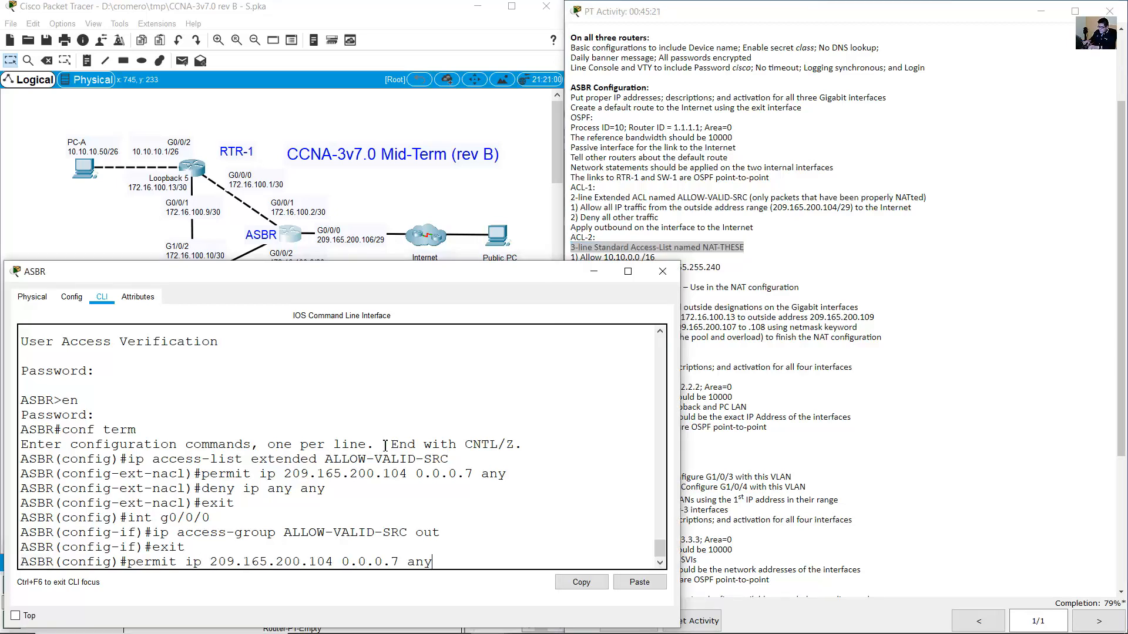
key("Up")
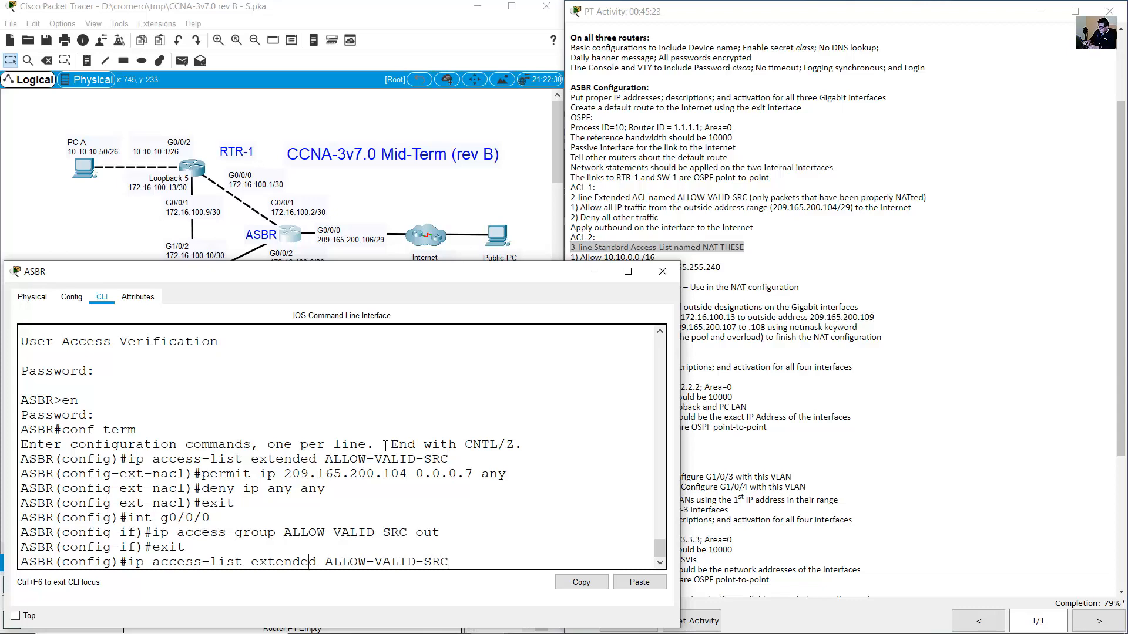
key("BackSpace")
key("BackSpace")
key("BackSpace")
key("BackSpace")
key("BackSpace")
key("BackSpace")
key("BackSpace")
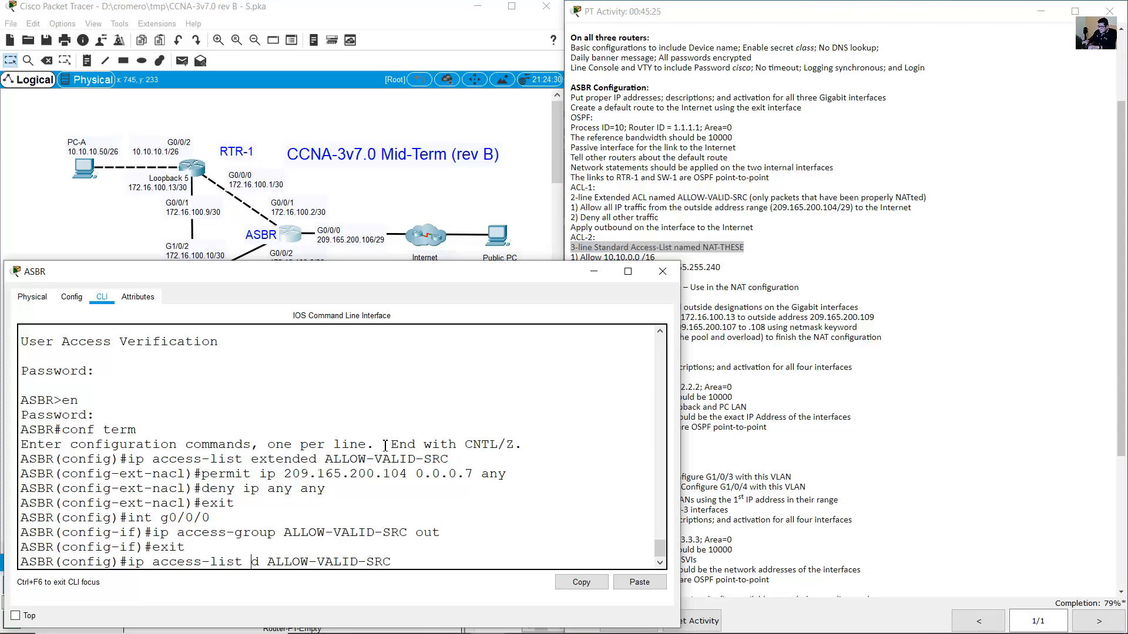
type("standar")
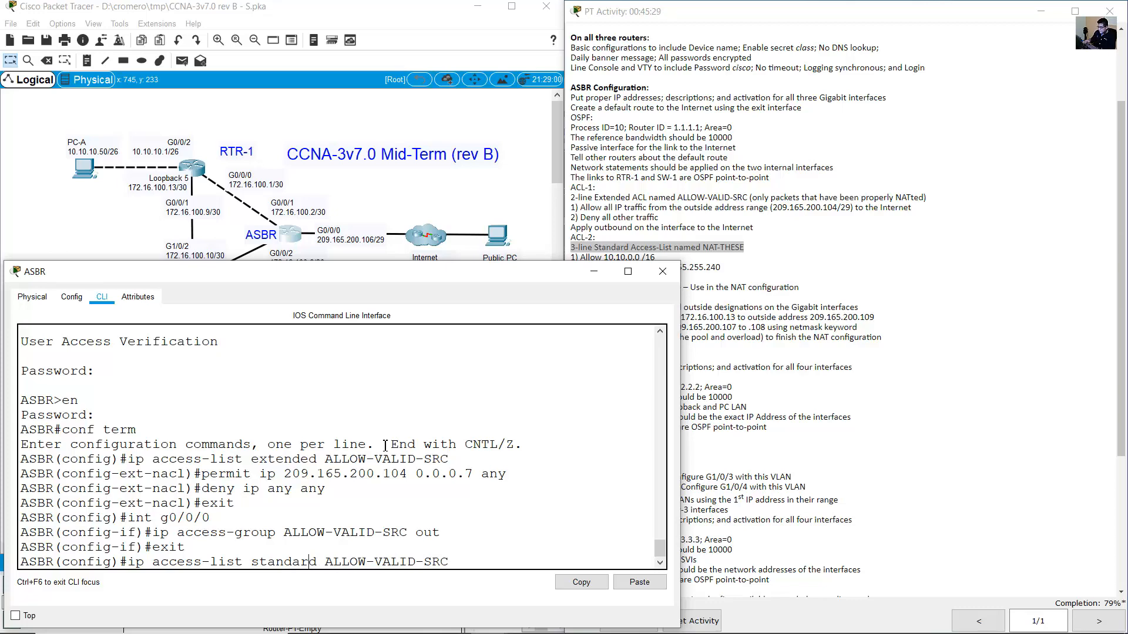
left_click(668, 196)
left_click_drag(595, 248, 715, 249)
left_click(512, 324)
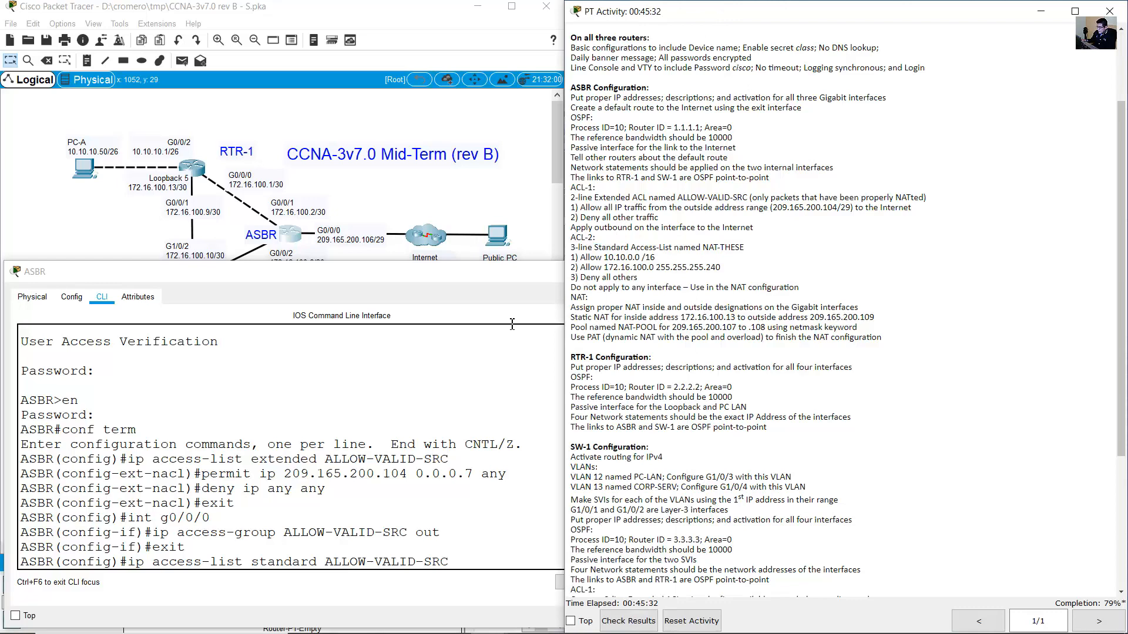
left_click(428, 541)
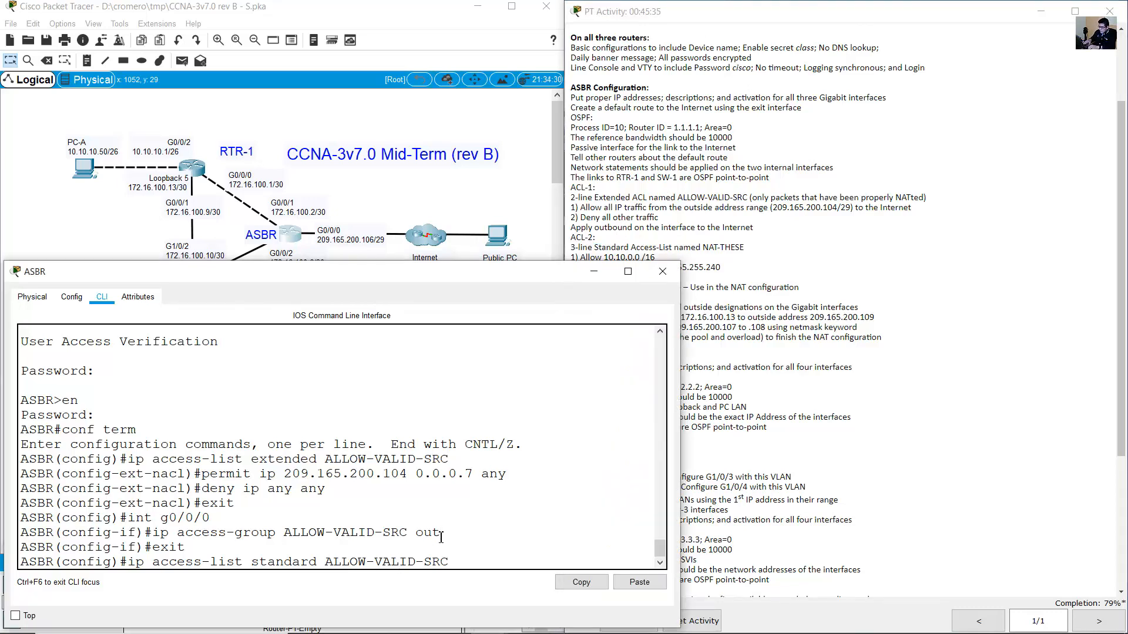
key("BackSpace")
key("BackSpace")
key("BackSpace")
key("BackSpace")
key("BackSpace")
key("BackSpace")
key("BackSpace")
key("BackSpace")
key("BackSpace")
key("BackSpace")
key("BackSpace")
key("BackSpace")
key("BackSpace")
type("NAT-THESE")
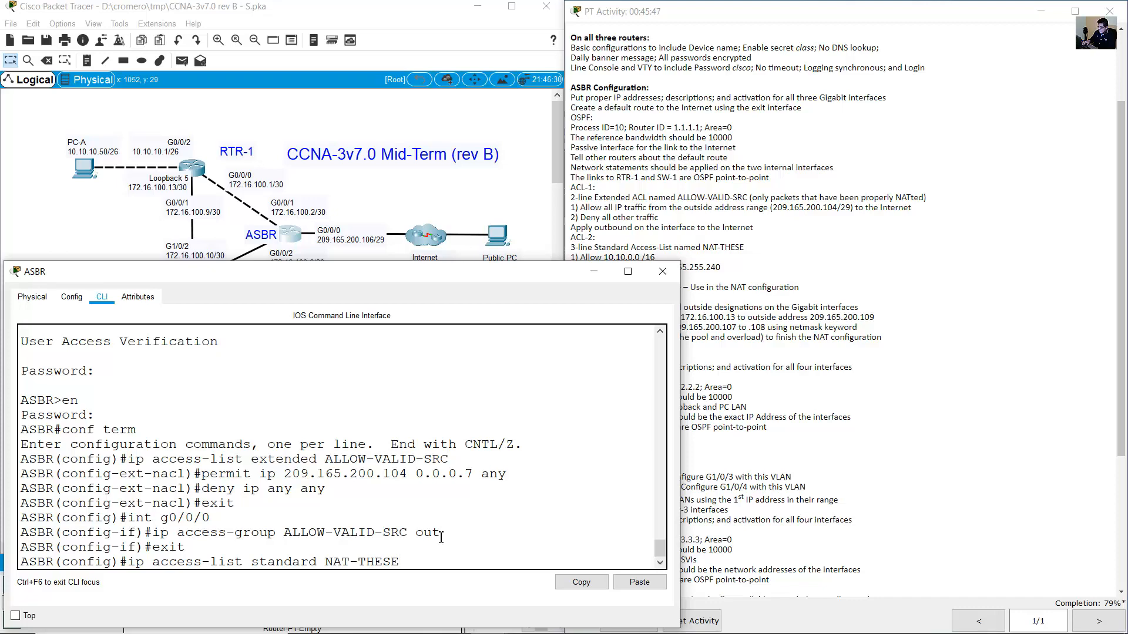
key("Return")
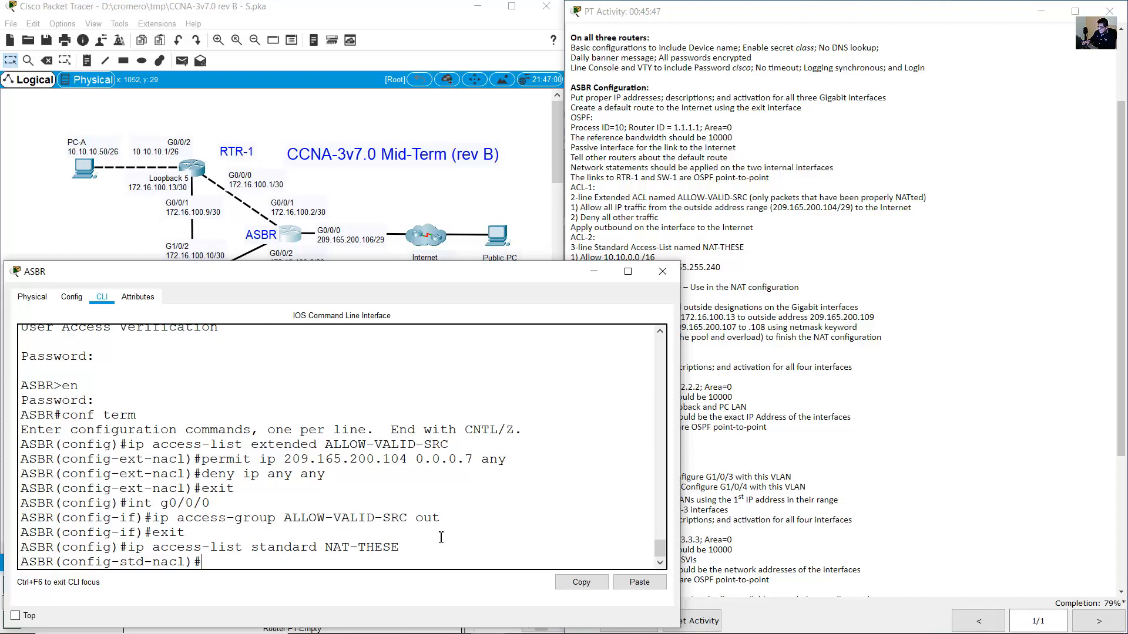
left_click(787, 263)
Add the NAT-THESE rule permit 10.10.0.0 0.0.255.255.
left_click_drag(579, 258, 652, 266)
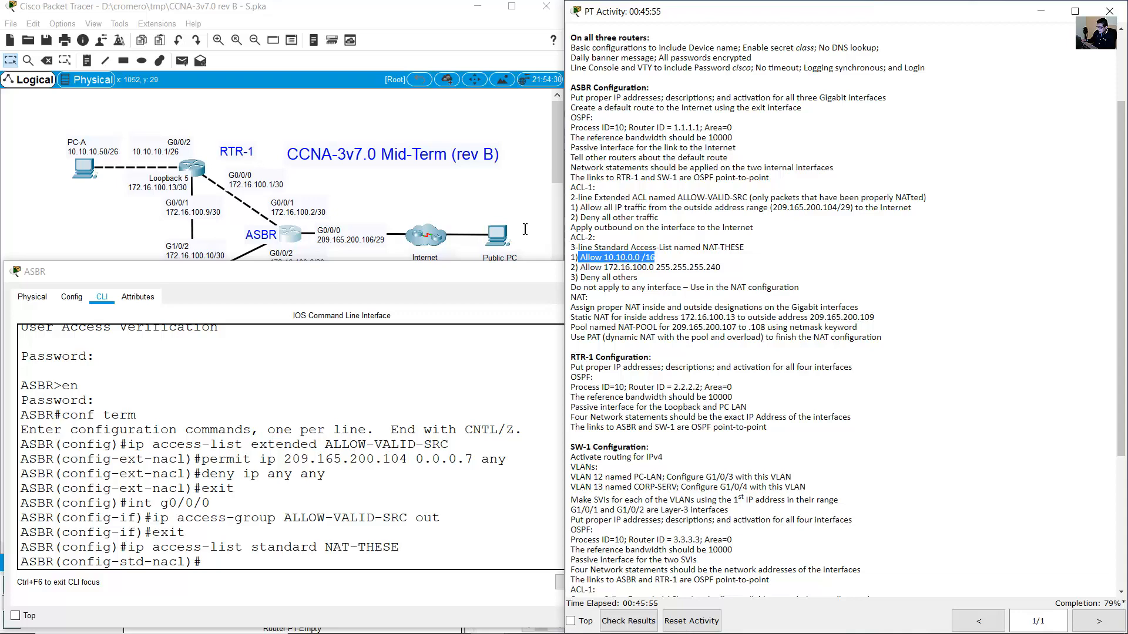
left_click(403, 200)
left_click_drag(138, 247, 53, 336)
left_click_drag(175, 401, 122, 334)
left_click_drag(59, 244, 122, 315)
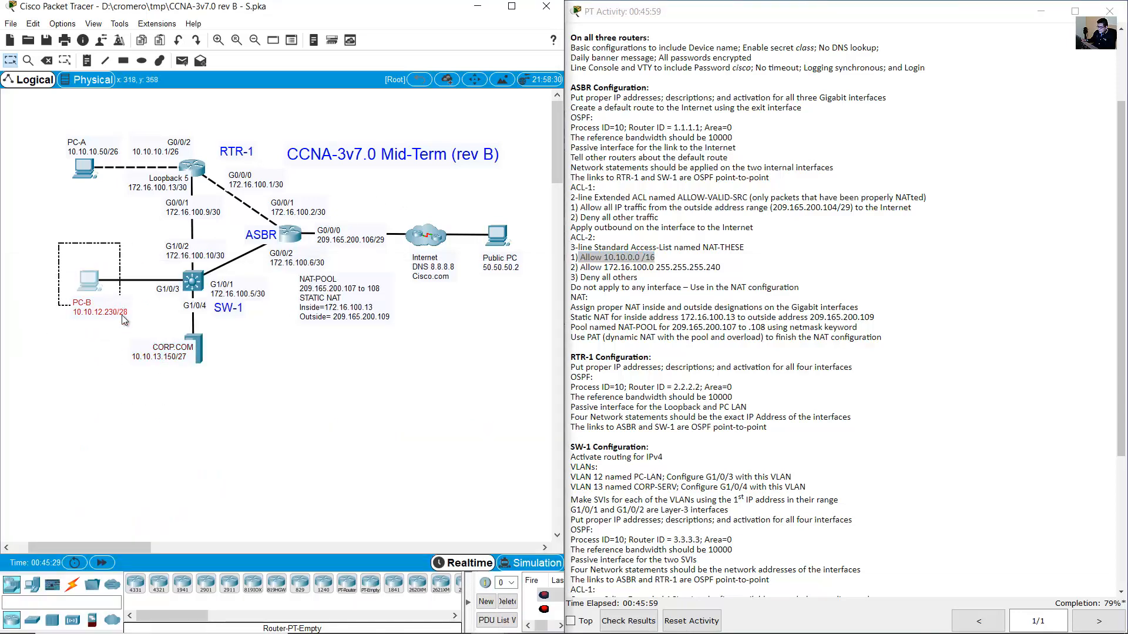
left_click_drag(185, 400, 118, 323)
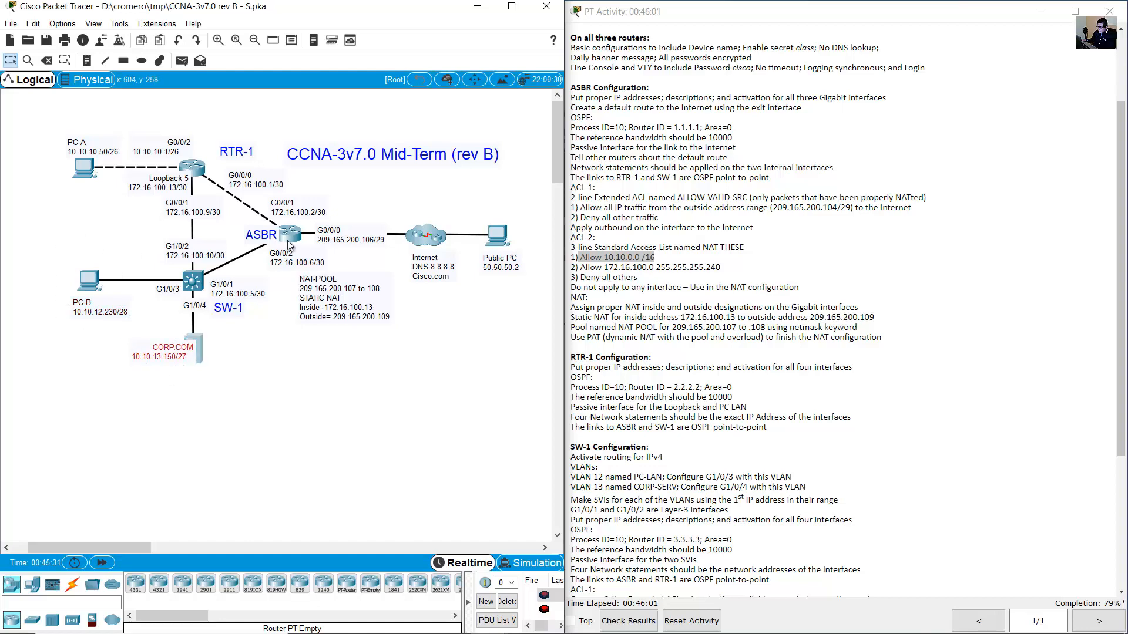
left_click(289, 234)
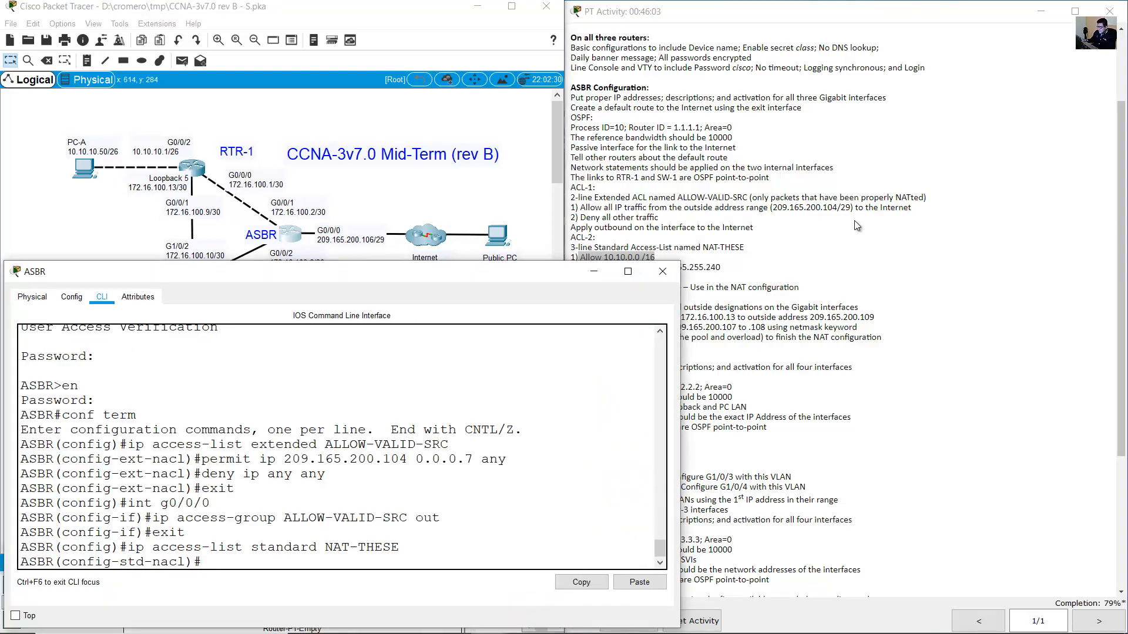
type("permit")
left_click_drag(254, 548, 313, 553)
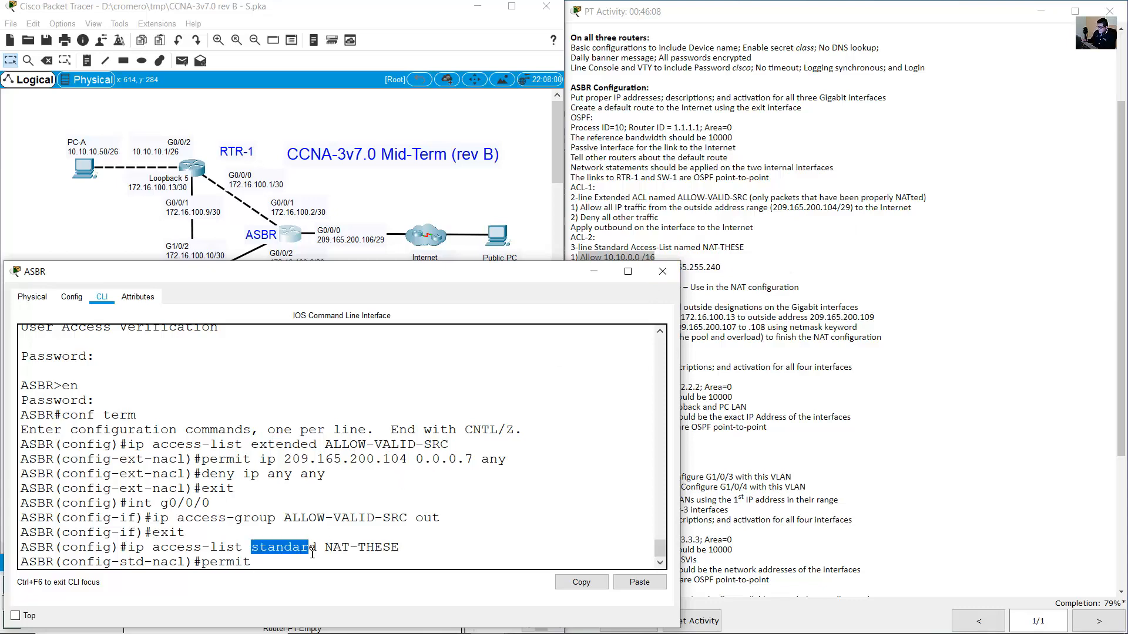
left_click(283, 562)
left_click(640, 232)
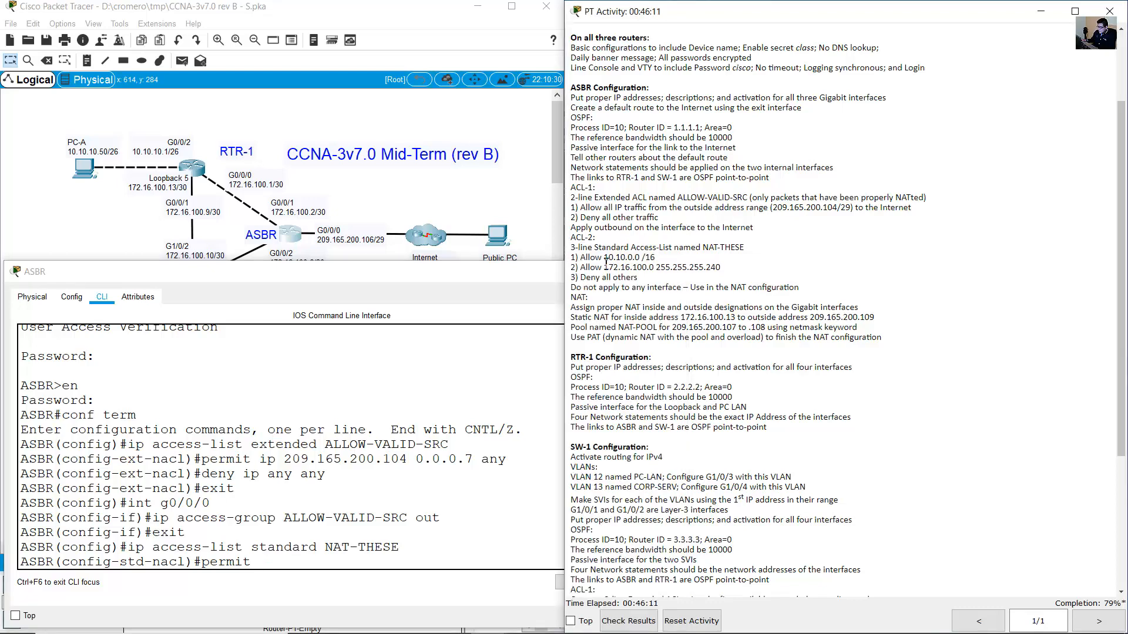
left_click_drag(604, 258, 655, 258)
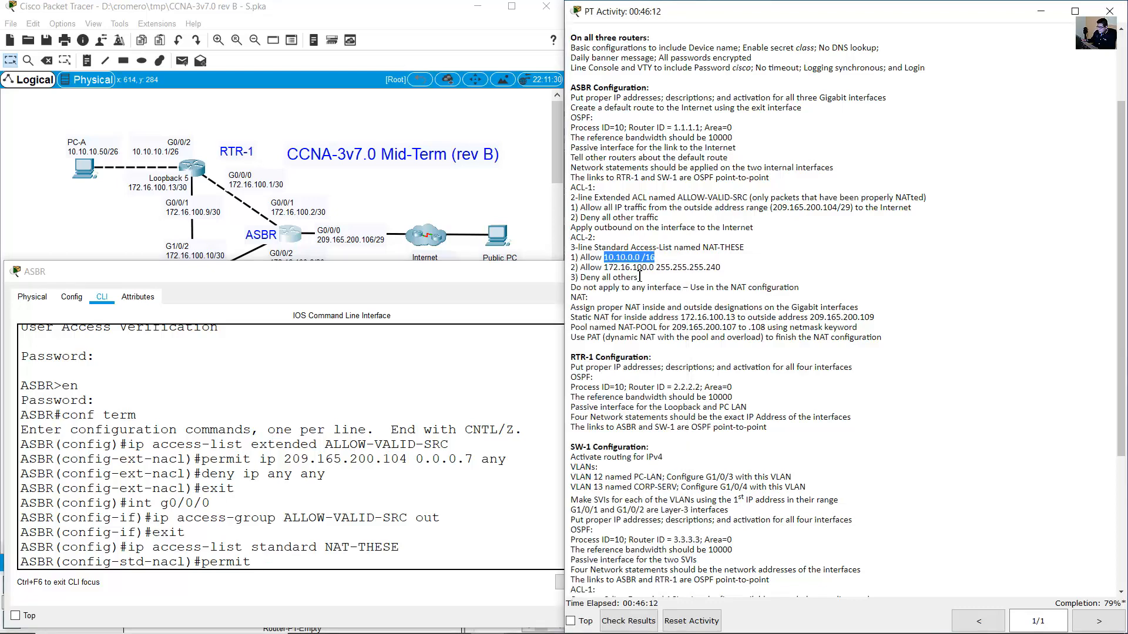
left_click(344, 553)
type("10.10")
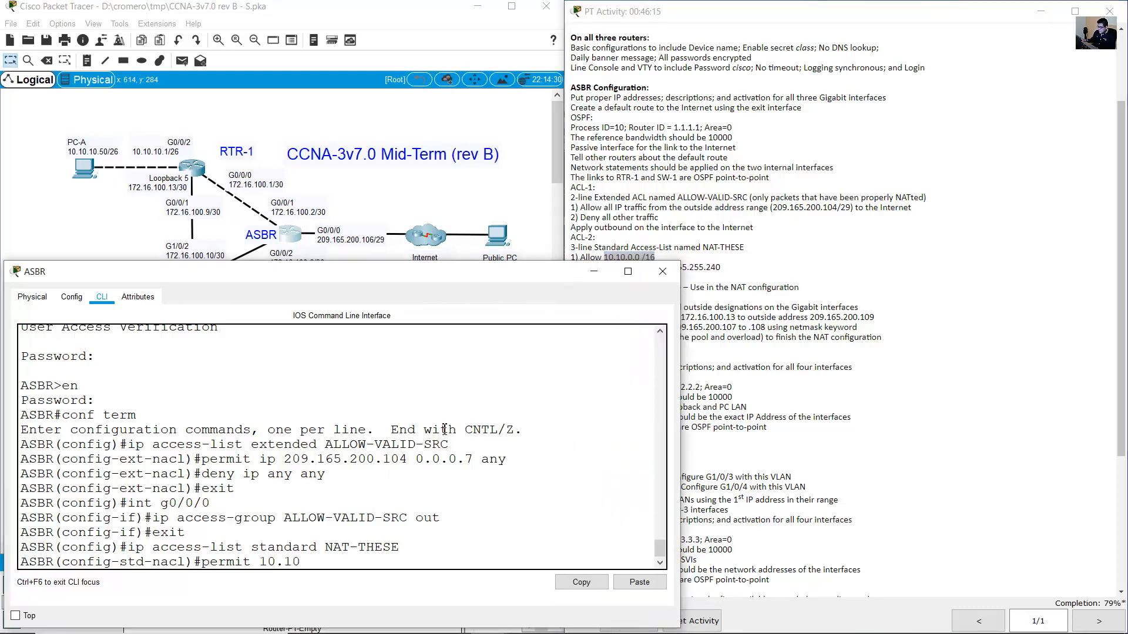
type(".0.0 0.0.255")
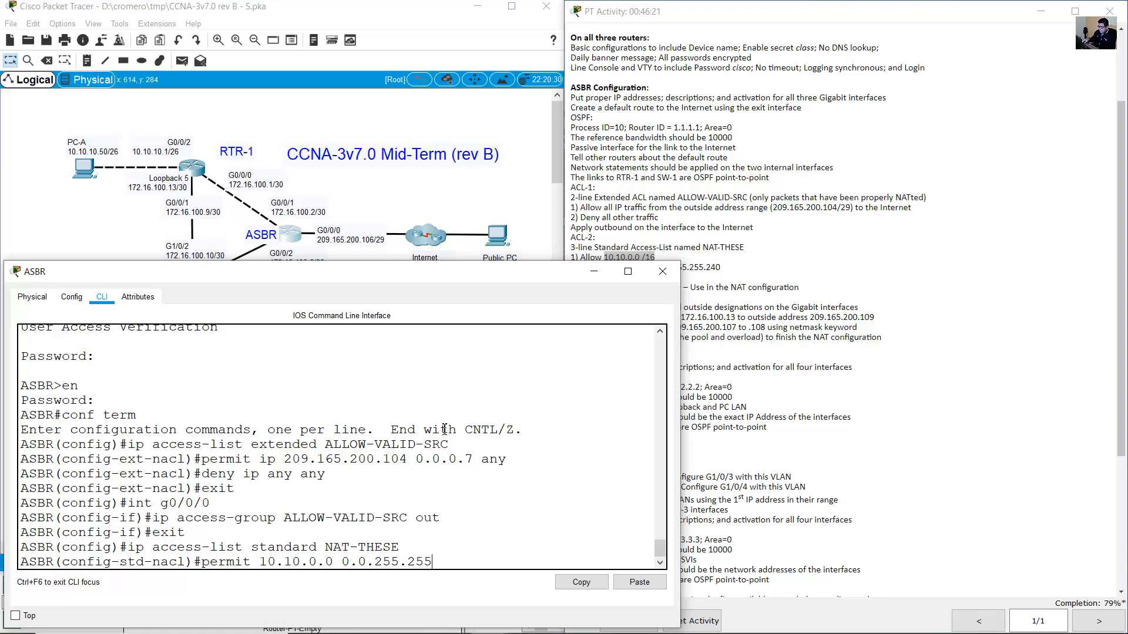
type(".255")
key("Return")
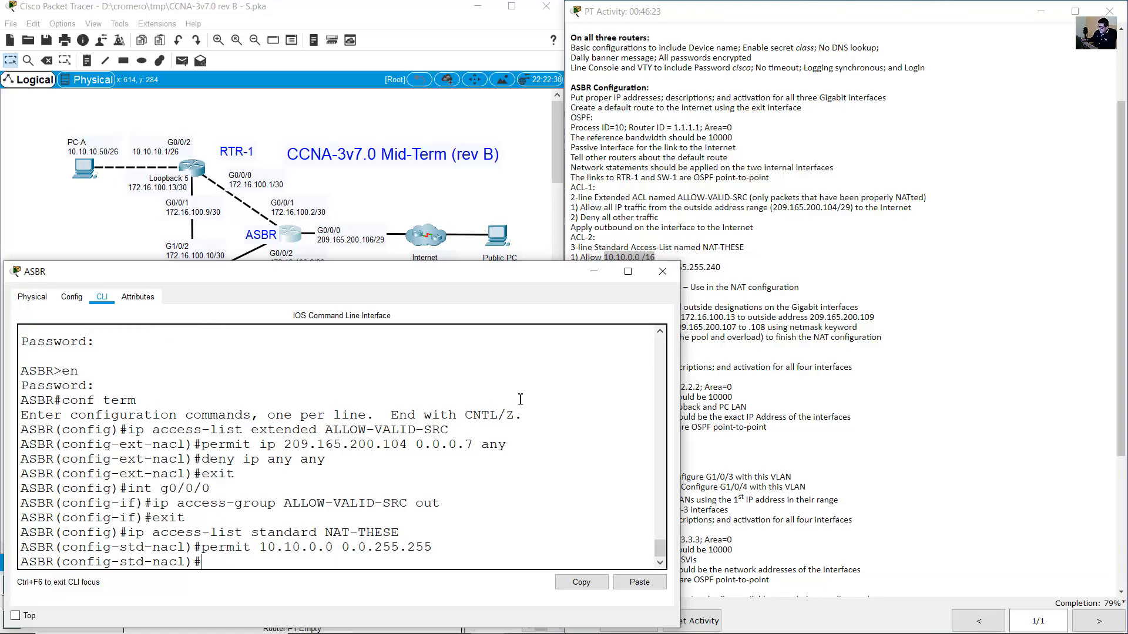
Add the rule permit 172.16.100.0 0.0.0.15 for the /28 network.
left_click(739, 218)
left_click_drag(581, 267, 745, 272)
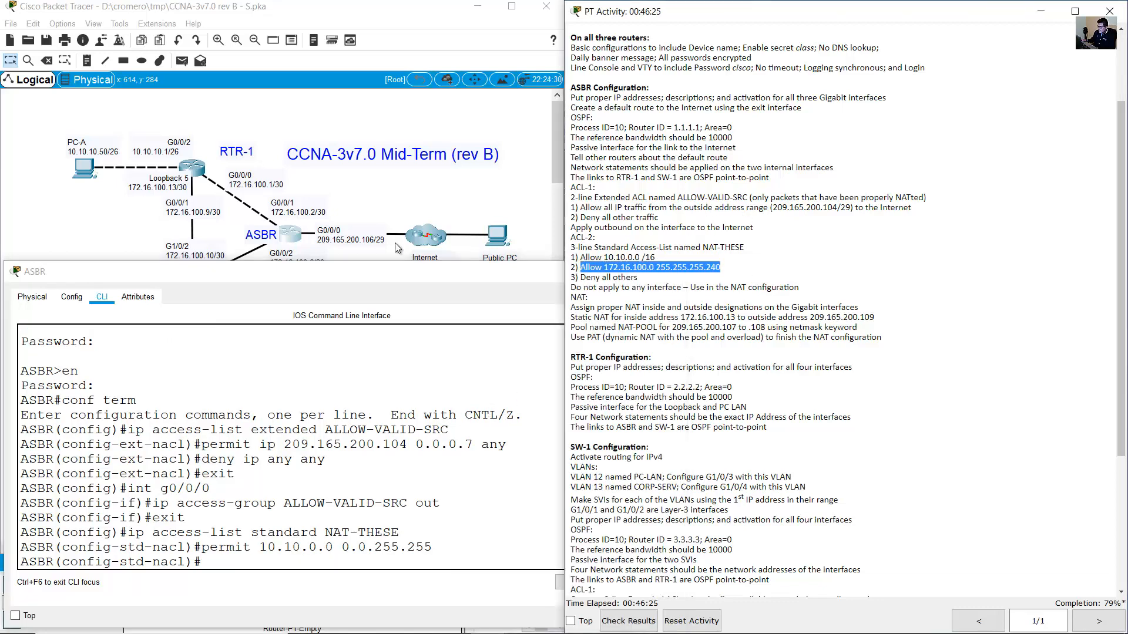
left_click(87, 124)
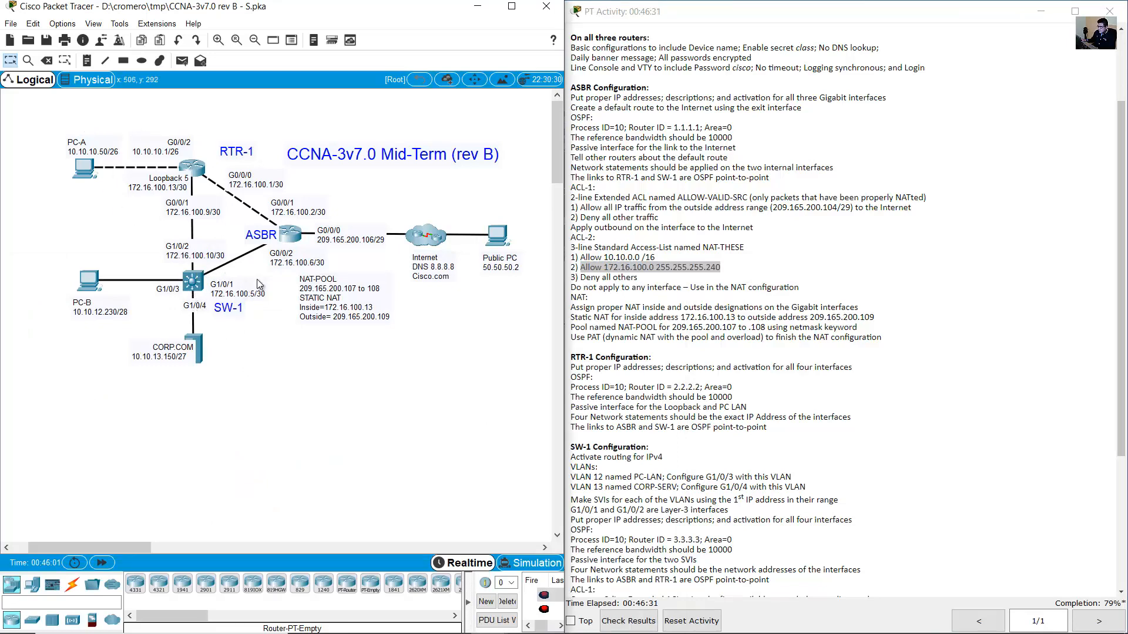
left_click_drag(255, 274, 228, 242)
mouse_move(269, 145)
left_mouse_down()
mouse_move(213, 236)
mouse_move(156, 214)
mouse_move(153, 226)
left_mouse_up()
left_click(283, 242)
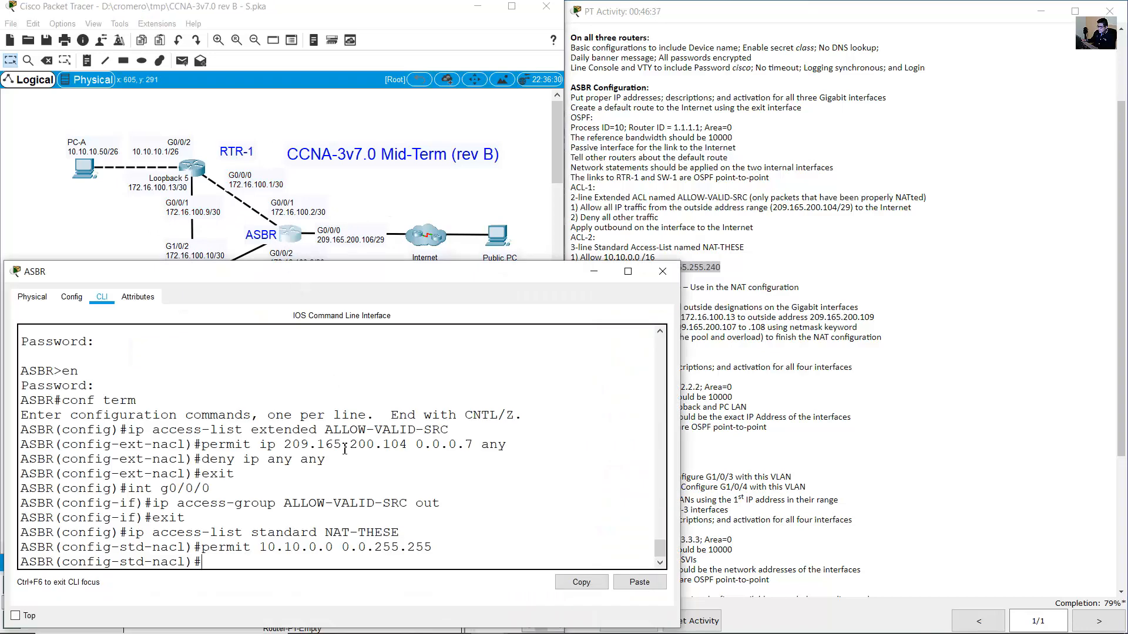
type("permit 172.16.")
left_click(827, 292)
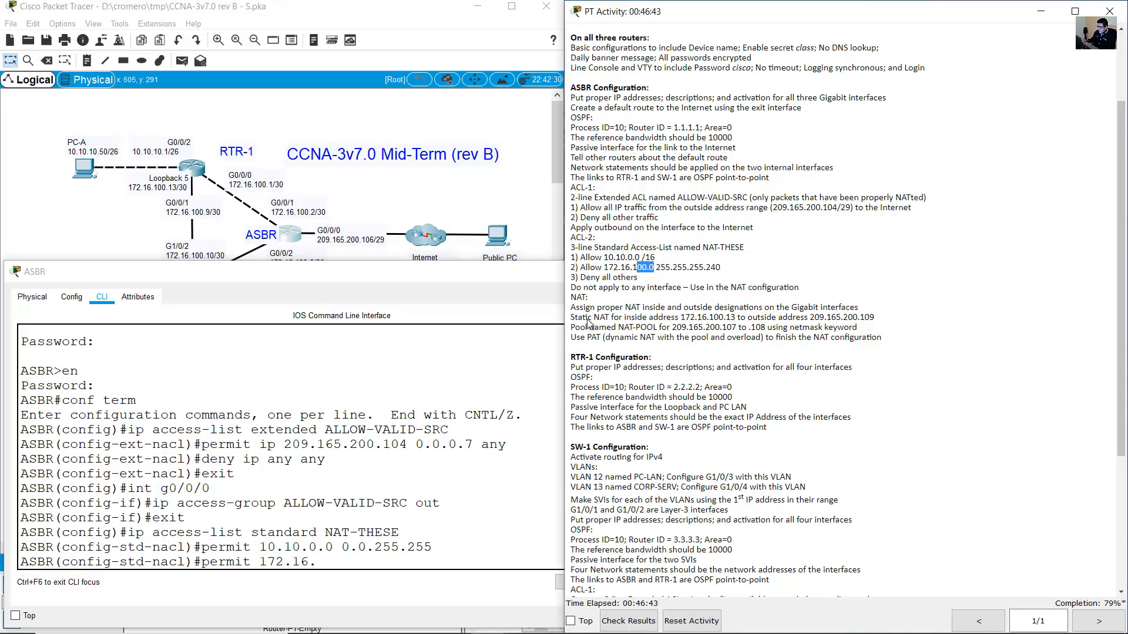
left_click(442, 522)
type("100")
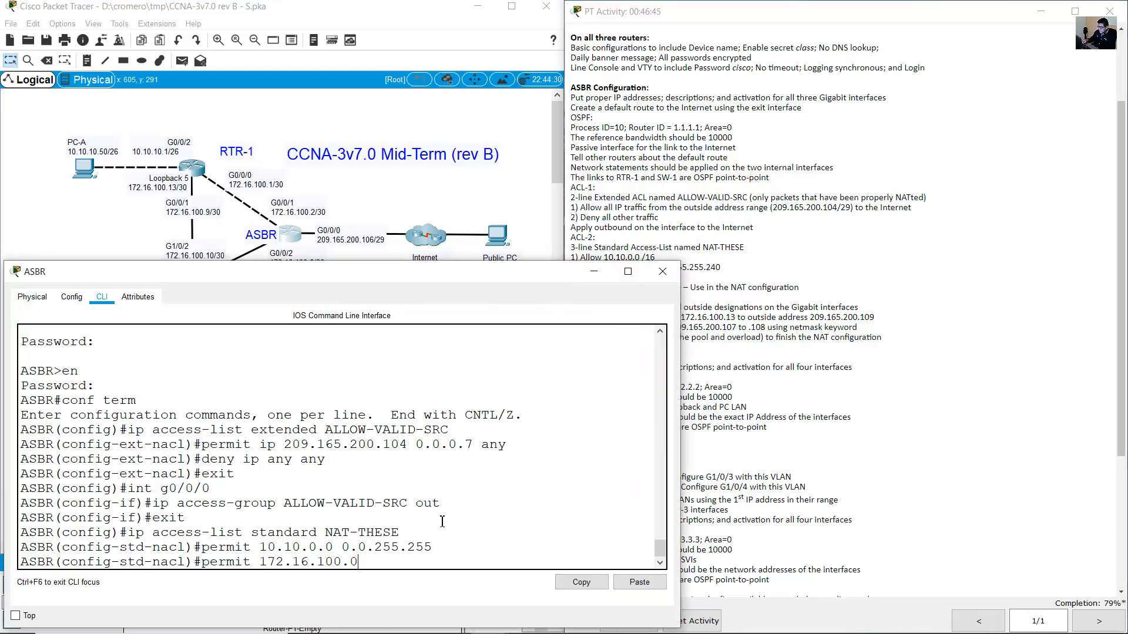
type(".0")
left_click(710, 357)
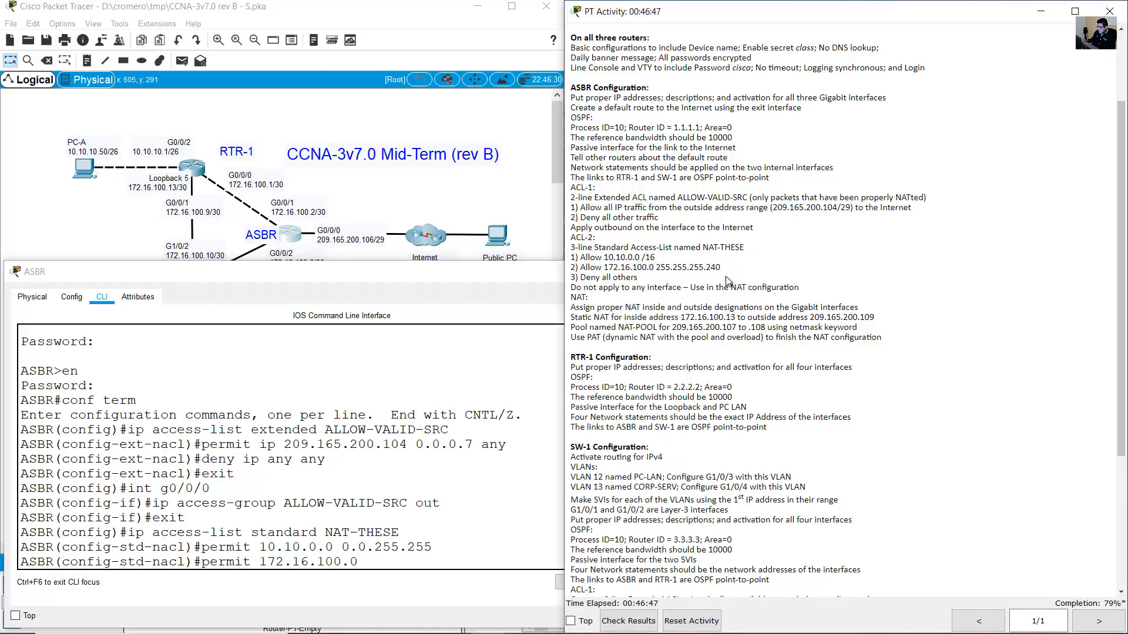
left_click_drag(655, 267, 731, 269)
left_click(410, 508)
type("0.")
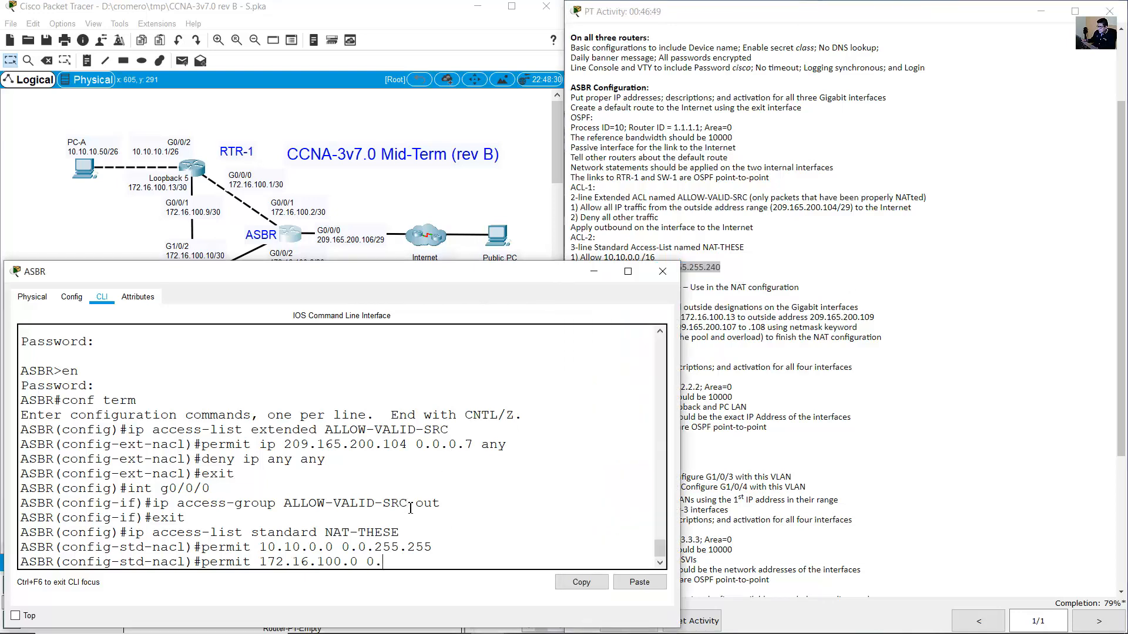
type("0.0.15")
key("Return")
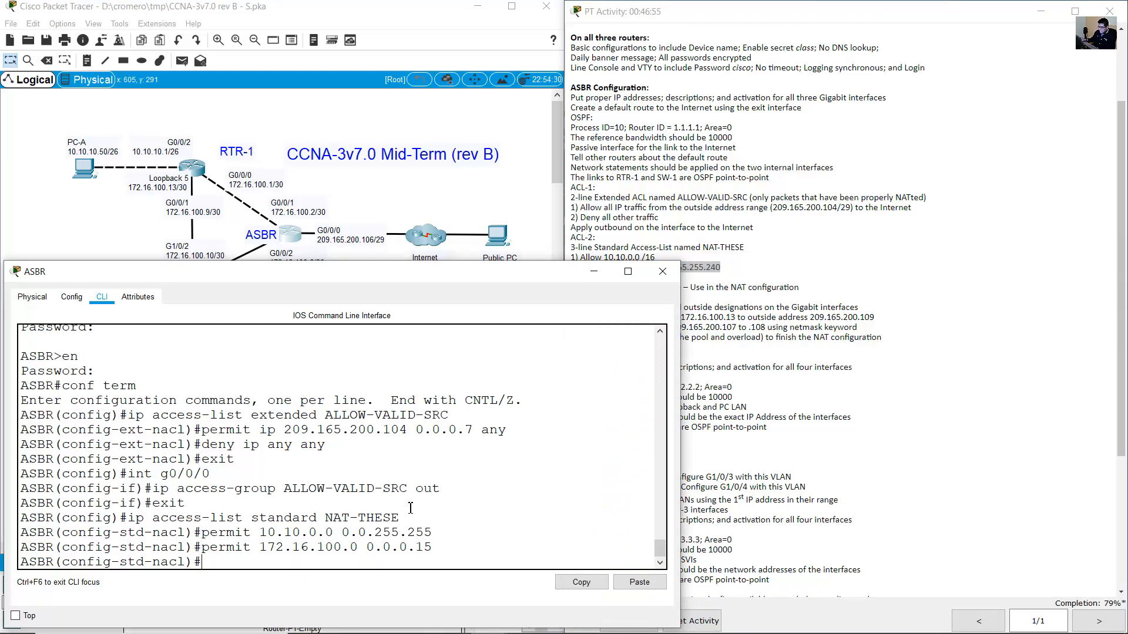
Finish NAT-THESE with deny any and exit the access-list configuration.
left_click(714, 299)
left_click_drag(591, 280, 649, 281)
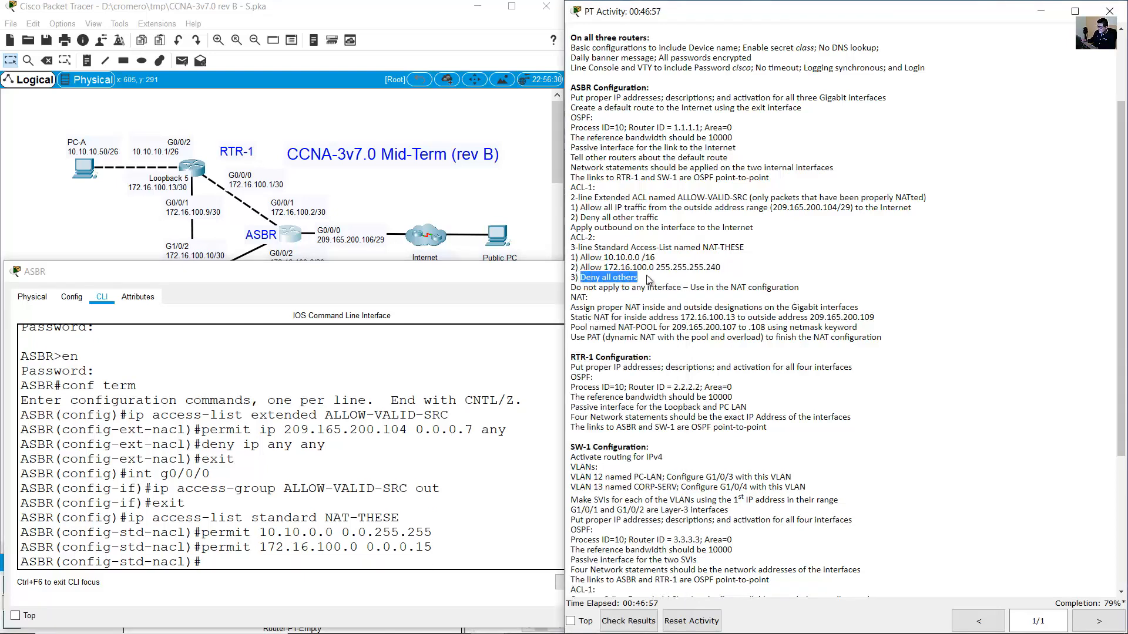
left_click(390, 497)
type("deny")
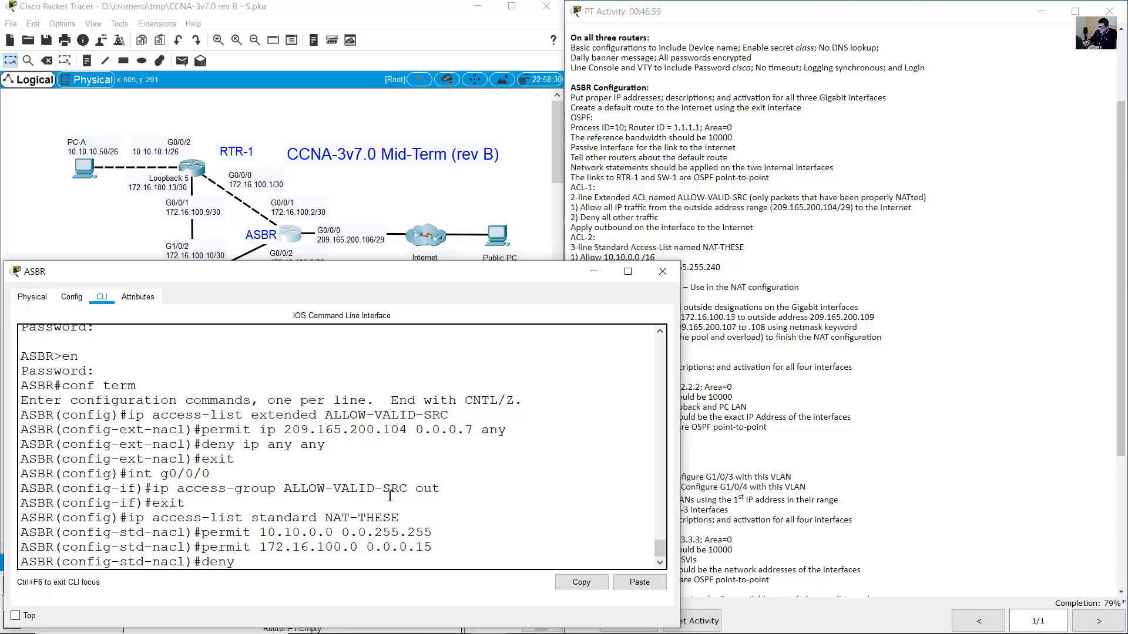
type(" any")
key("Return")
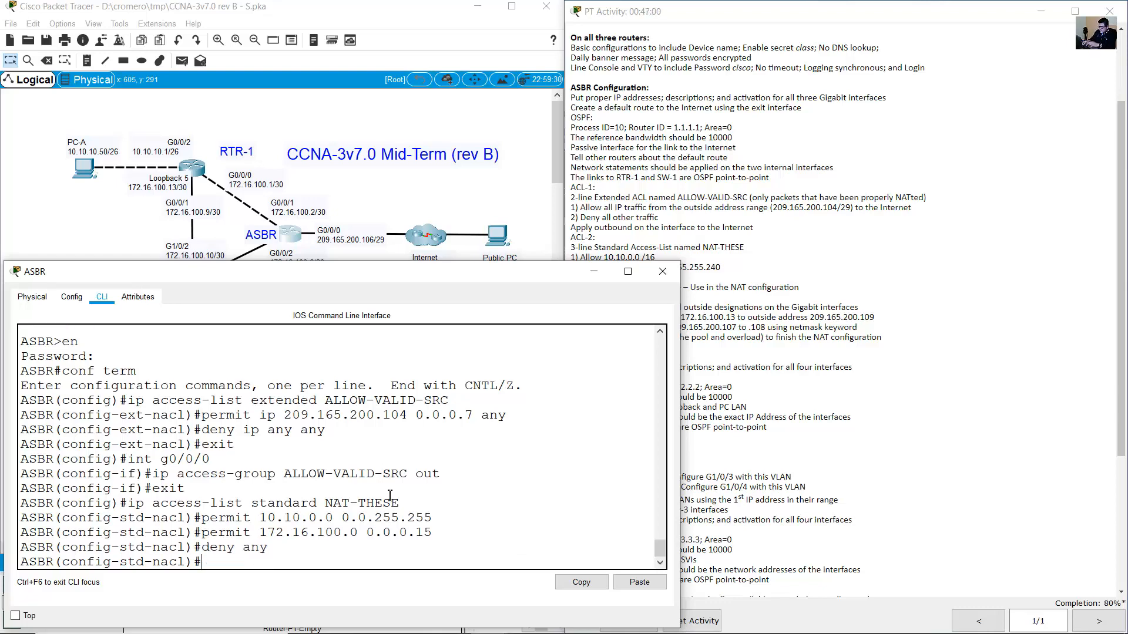
left_click(769, 232)
left_click_drag(570, 247, 620, 248)
left_click_drag(201, 520, 293, 549)
left_click(822, 306)
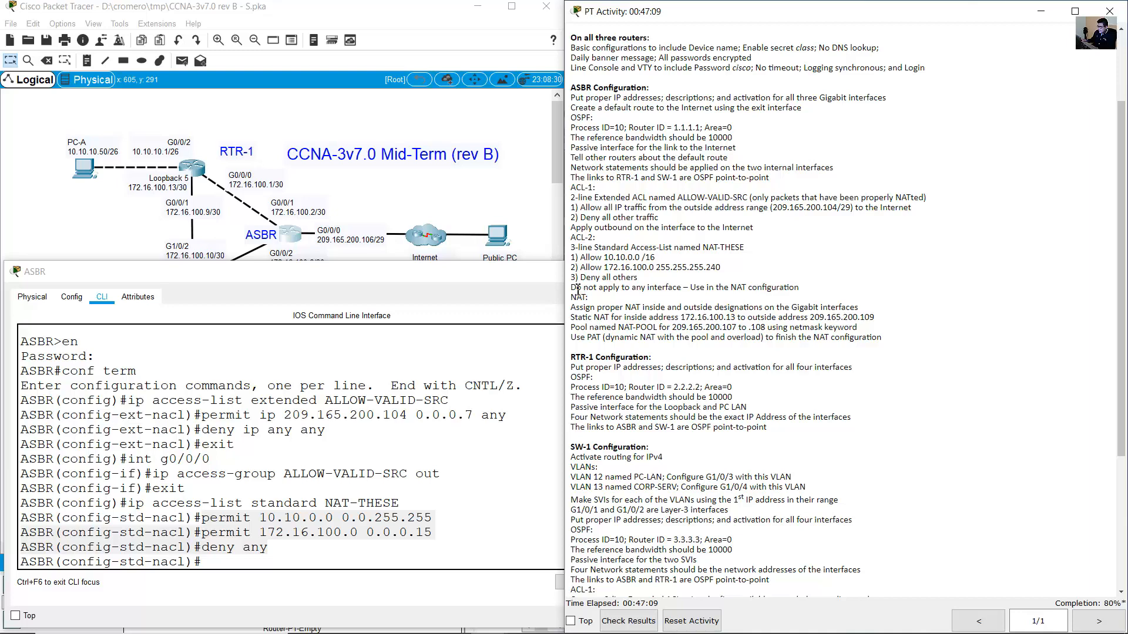
left_click_drag(578, 289, 783, 290)
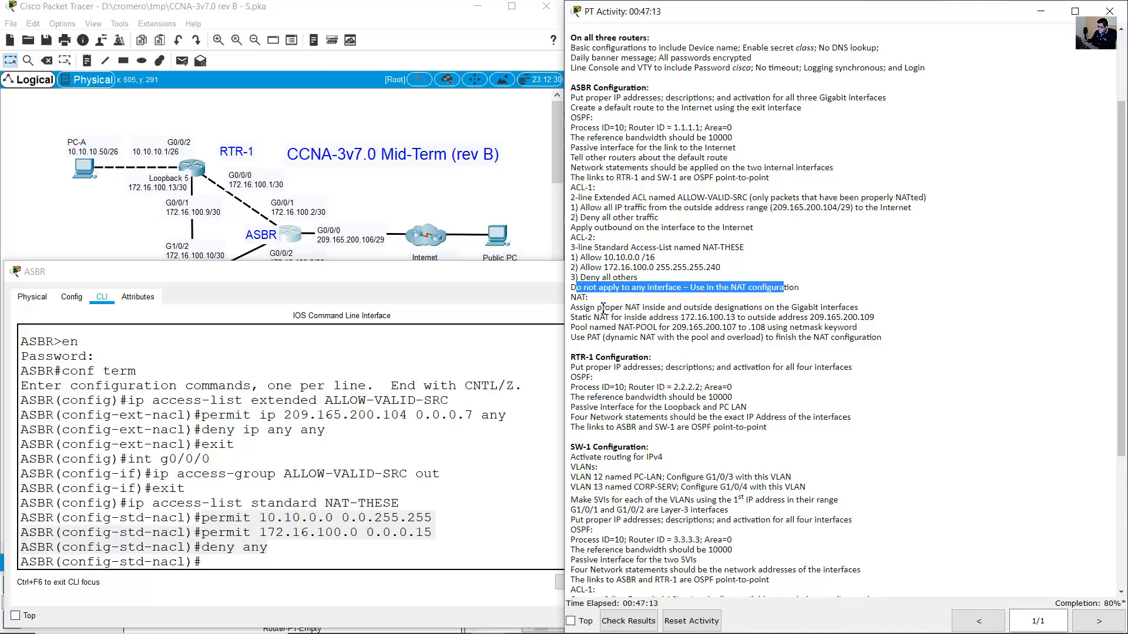
left_click(354, 430)
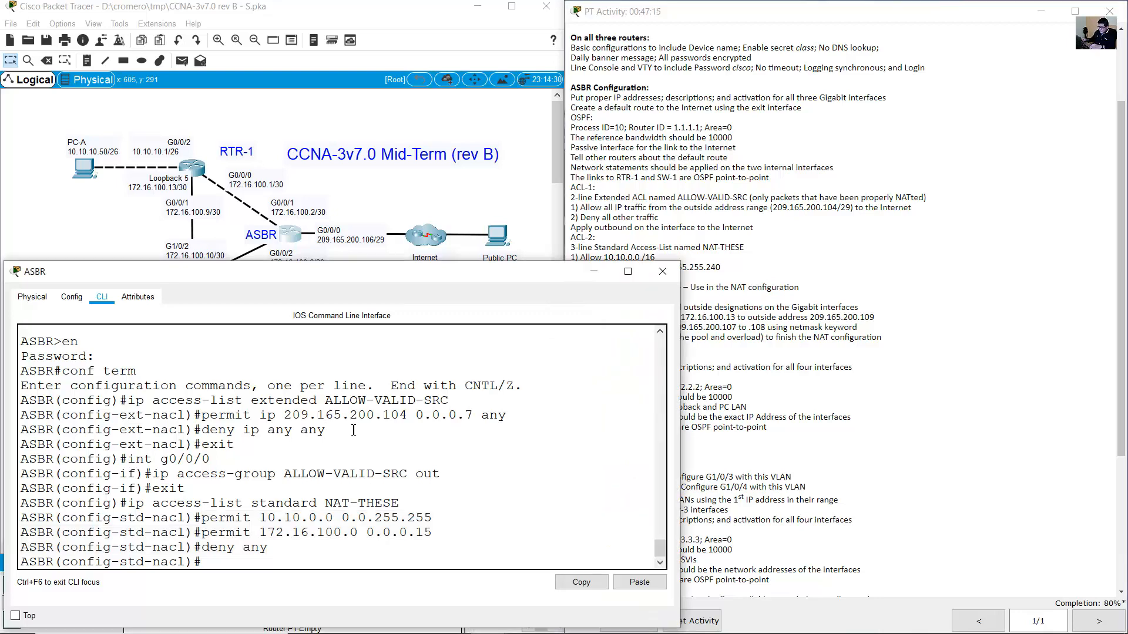
type("exit")
key("Return")
left_click(784, 248)
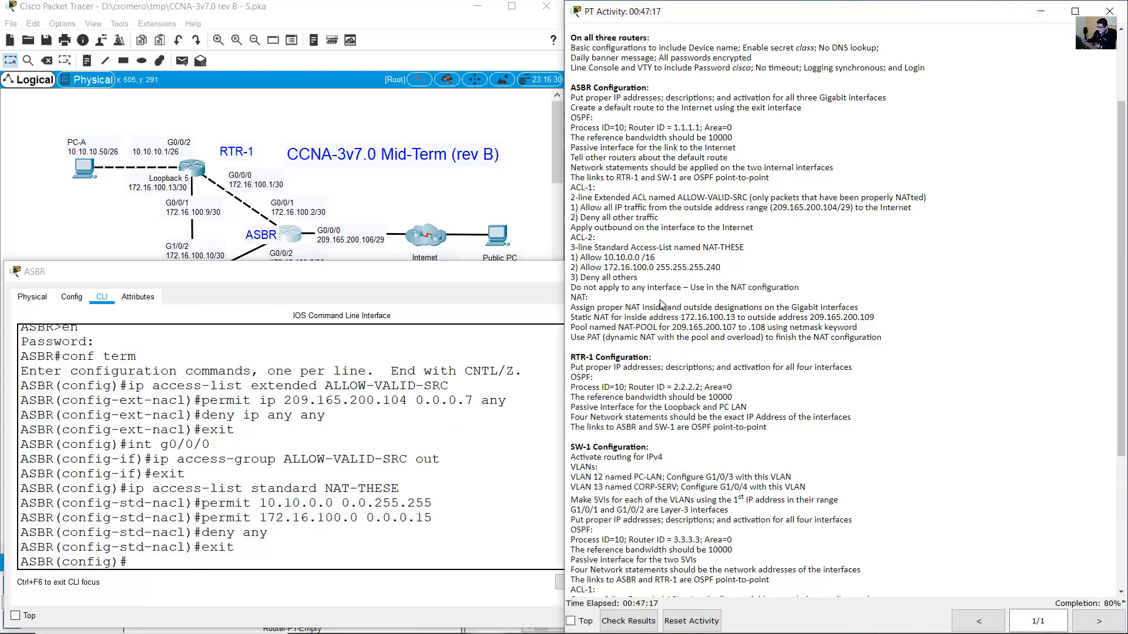
left_click_drag(577, 308, 861, 309)
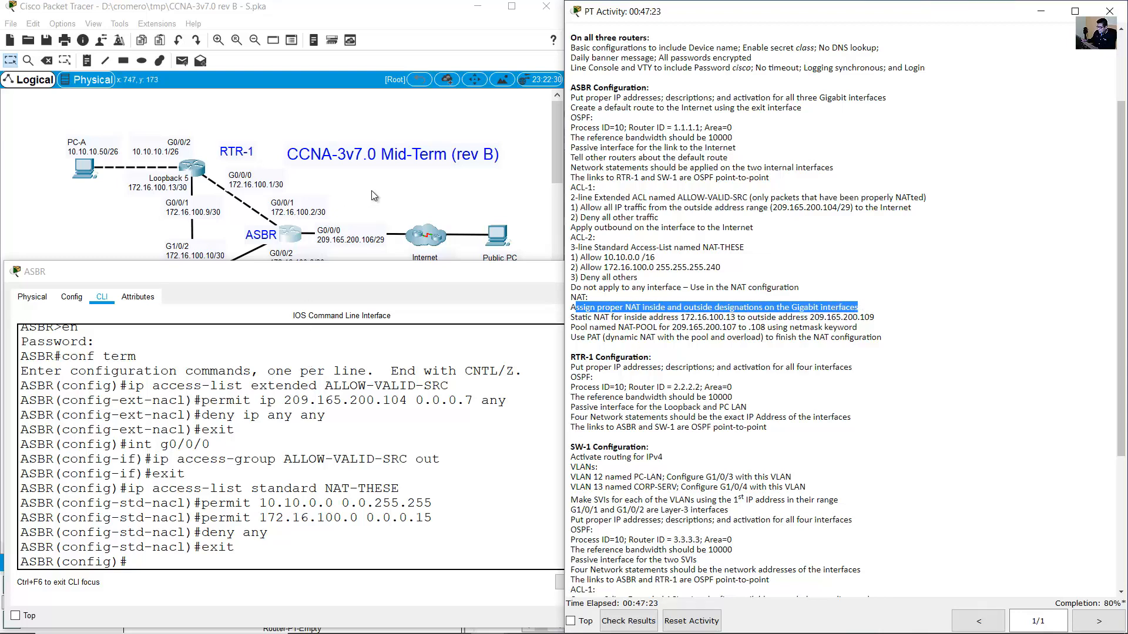
Make the ASBR's G0/0/0 the NAT outside interface.
left_click(371, 194)
left_click(350, 230)
left_click_drag(339, 229, 318, 235)
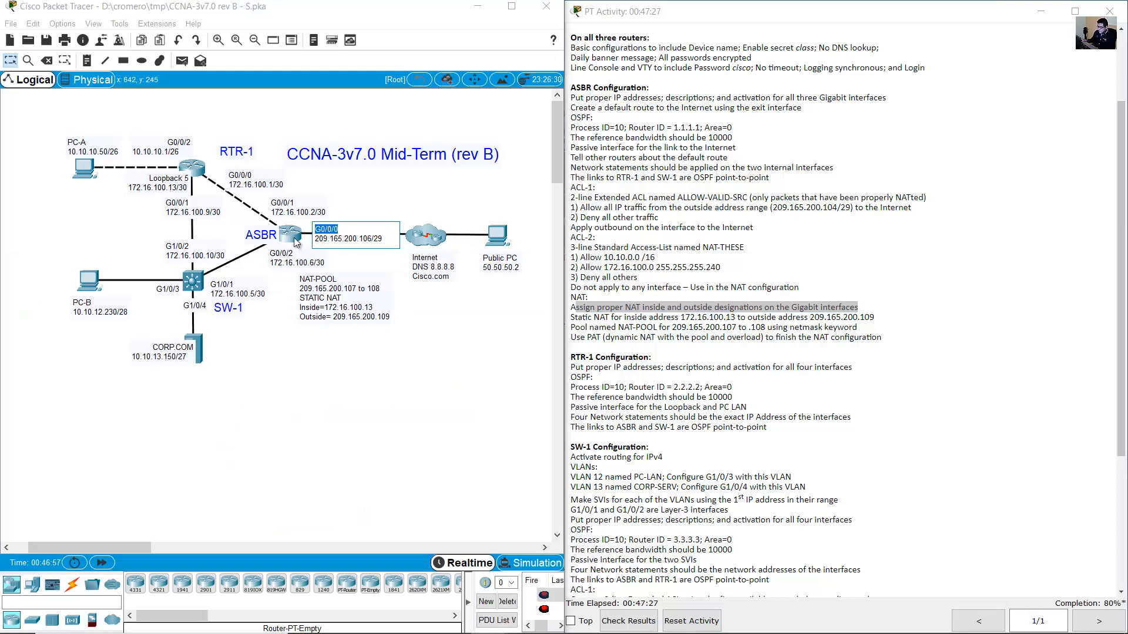
left_click(295, 242)
type("int g0")
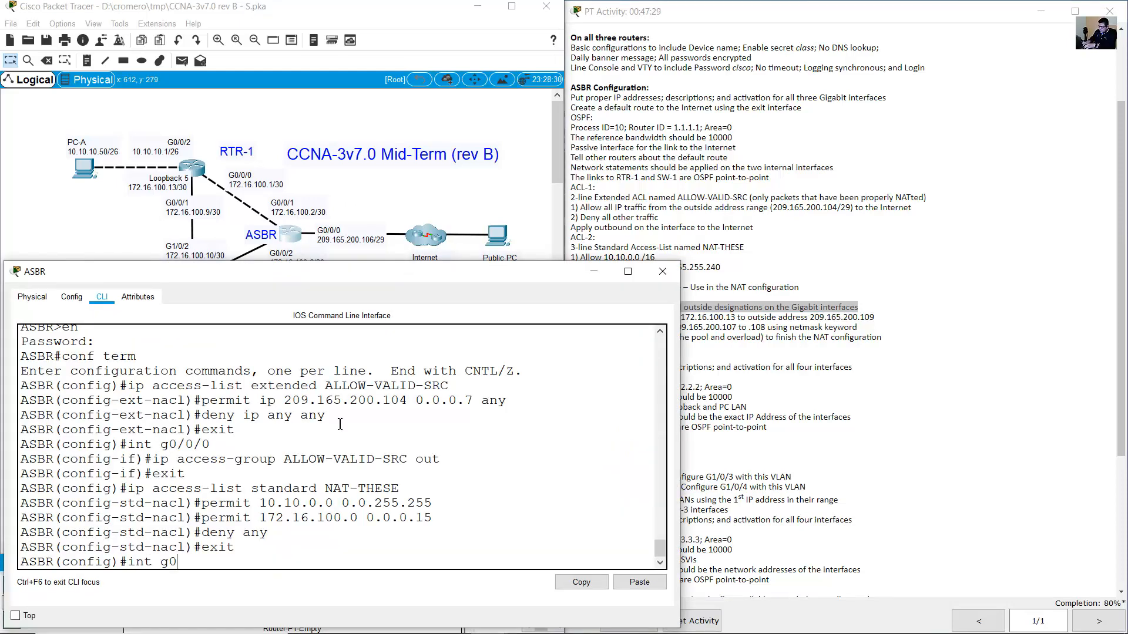
type("/0/0")
key("Return")
type("ip nat")
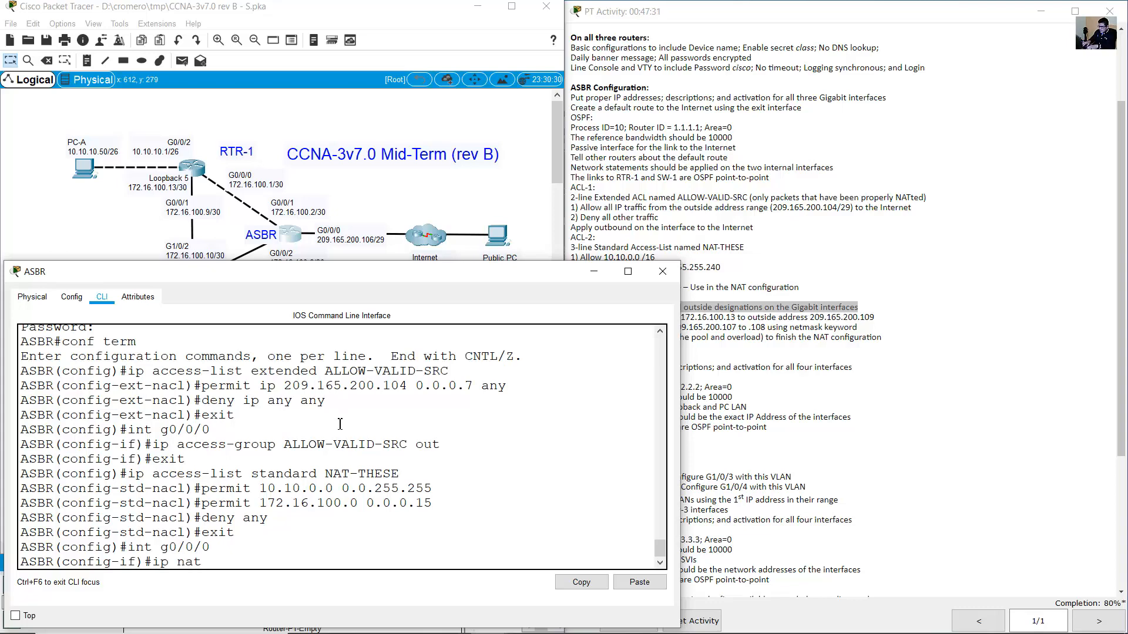
type(" outside")
key("Return")
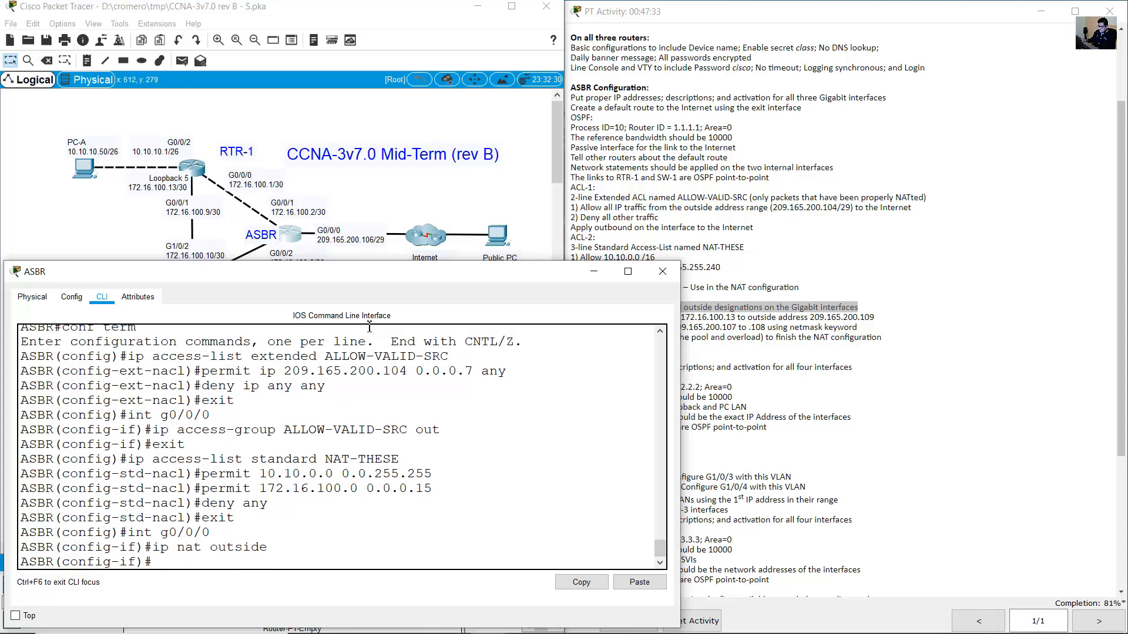
Set ip nat inside on interface G0/0/1.
left_click(318, 205)
left_click(286, 206)
left_click_drag(295, 203, 244, 203)
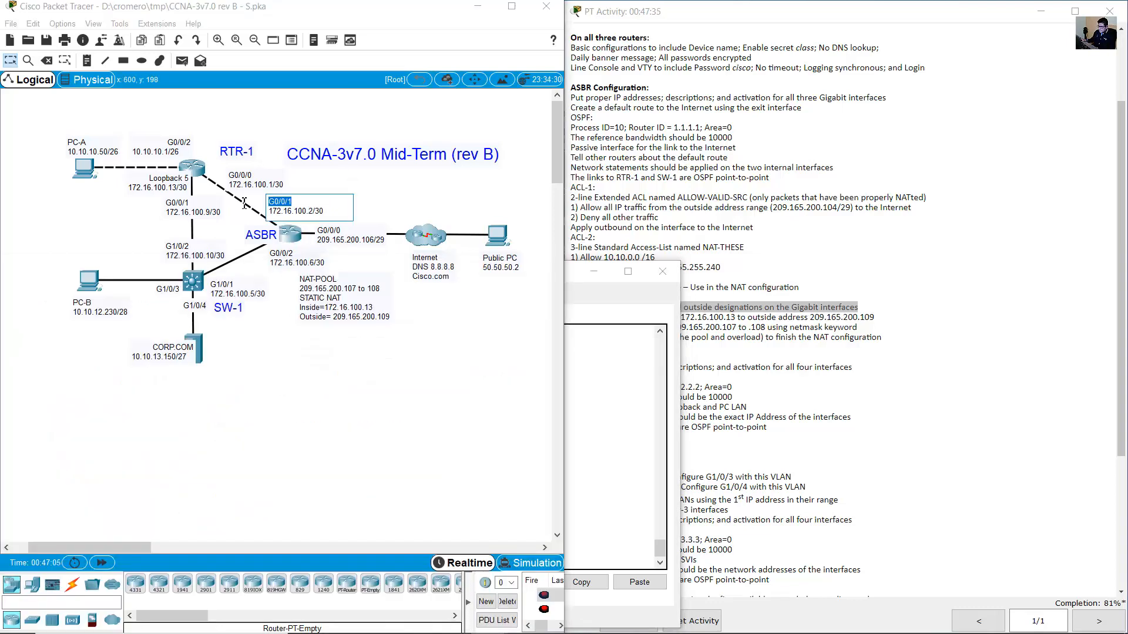
left_click(285, 254)
left_click_drag(293, 254, 264, 255)
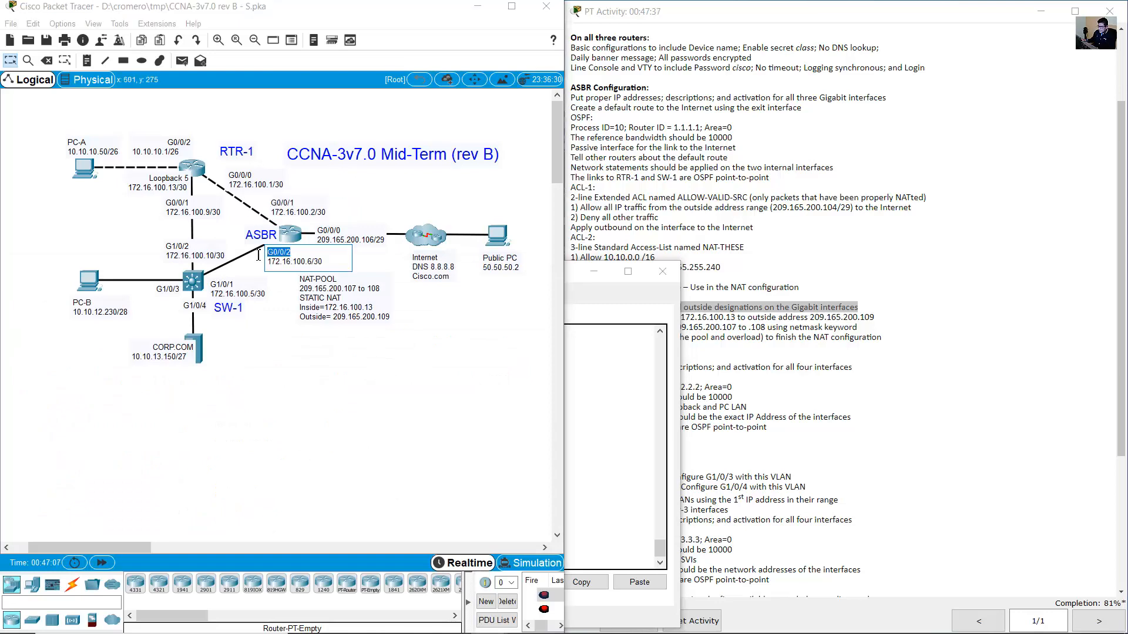
left_click(287, 238)
key("Up")
key("Up")
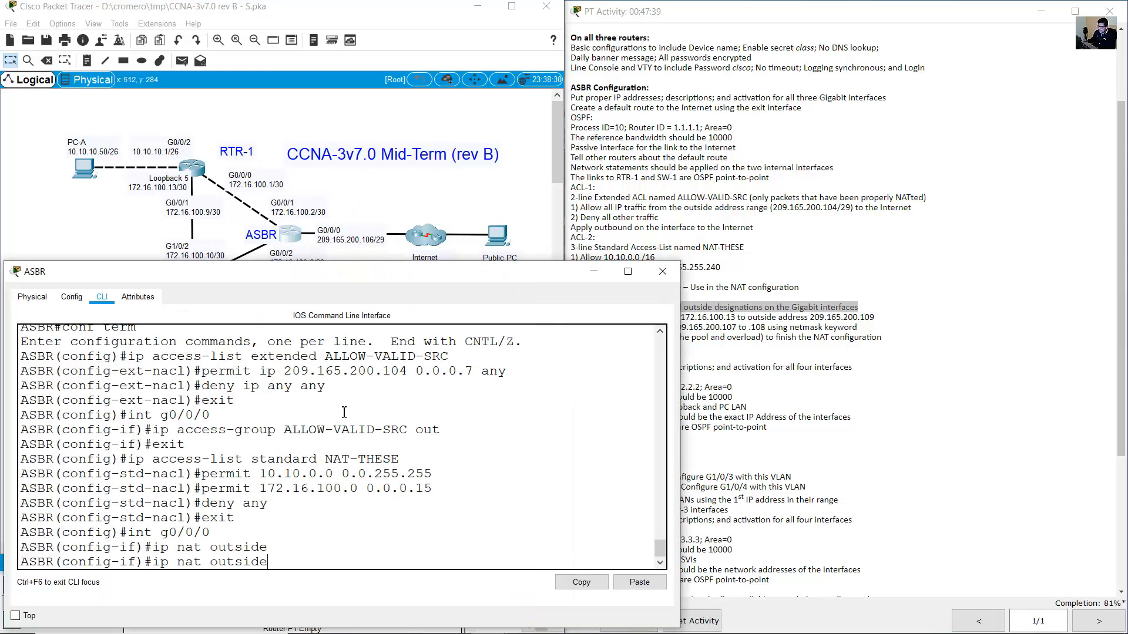
key("BackSpace")
type("1")
key("Return")
type("ip nat outside")
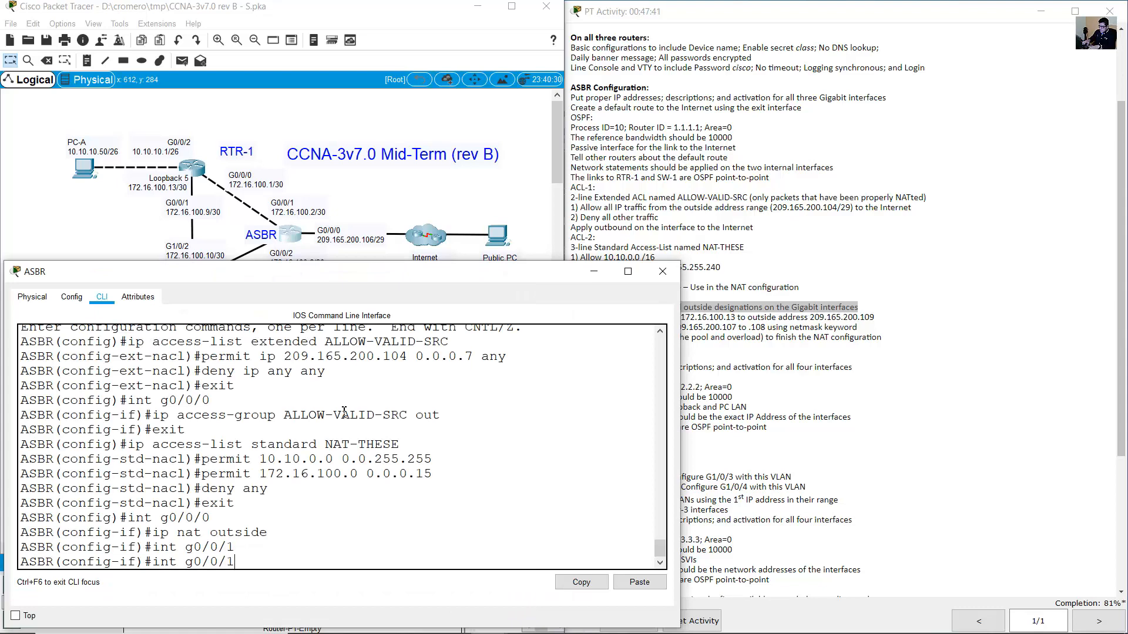
key("Left")
key("Left")
key("BackSpace")
key("BackSpace")
key("BackSpace")
type("in")
key("Return")
Set ip nat inside on G0/0/2 and return to global configuration.
key("Up")
key("Up")
key("Up")
key("Down")
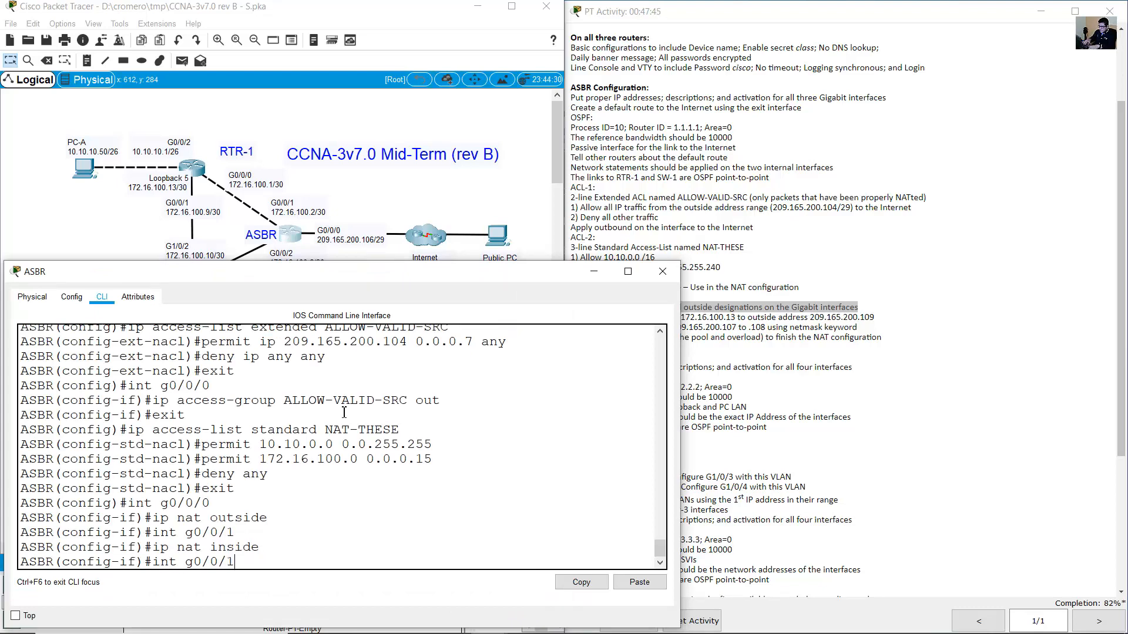
key("BackSpace")
type("2")
key("Return")
key("Up")
key("Up")
key("Return")
type("exit")
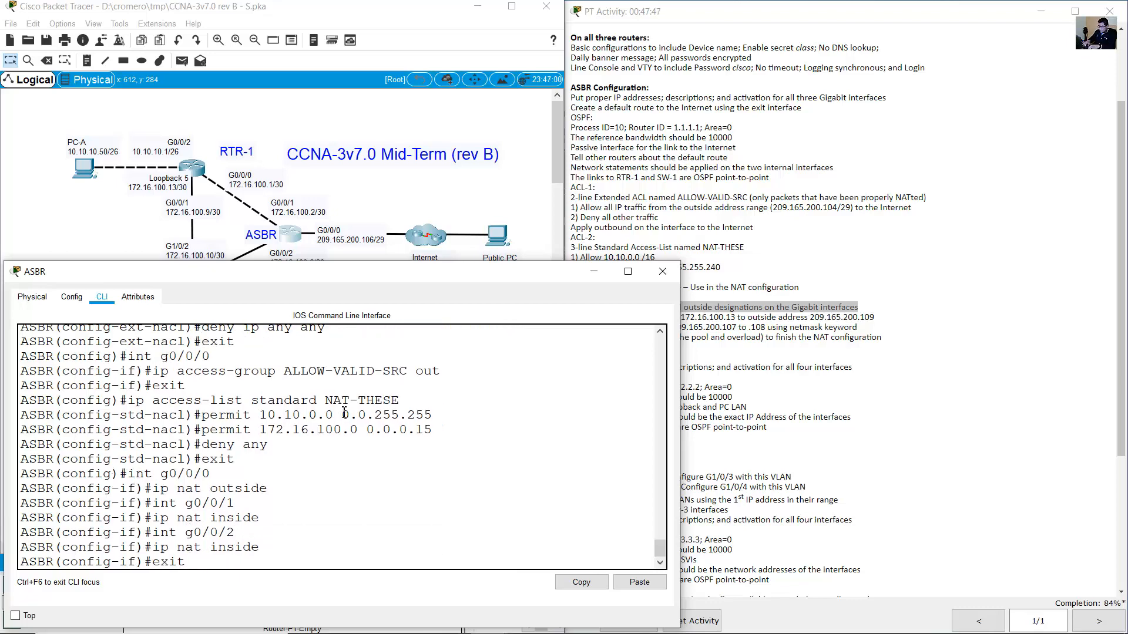
key("Return")
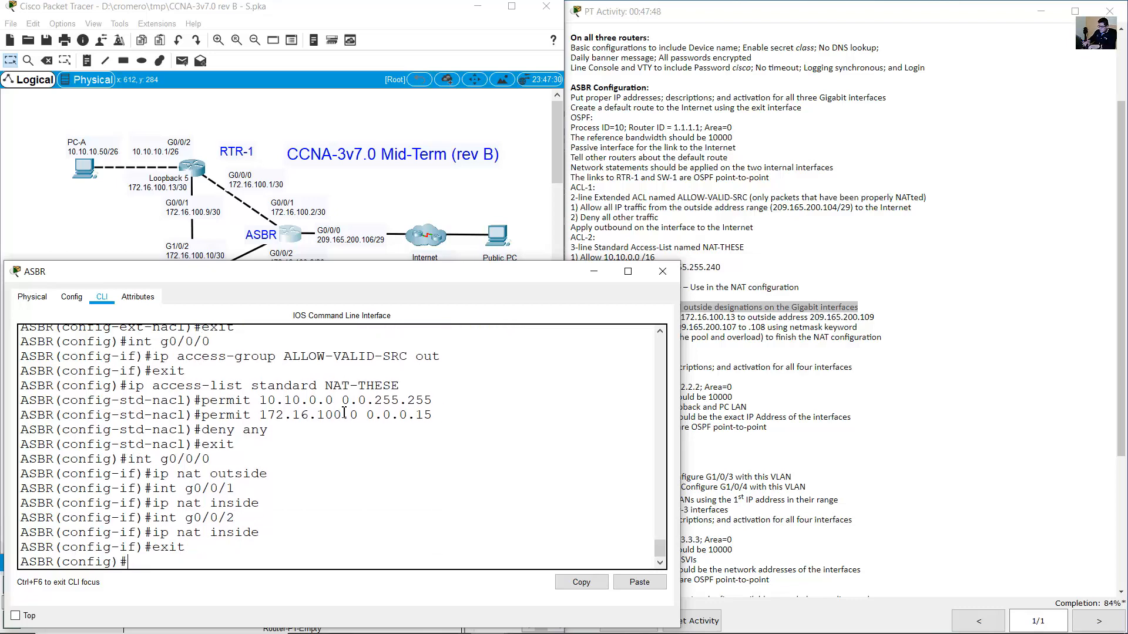
left_click(852, 203)
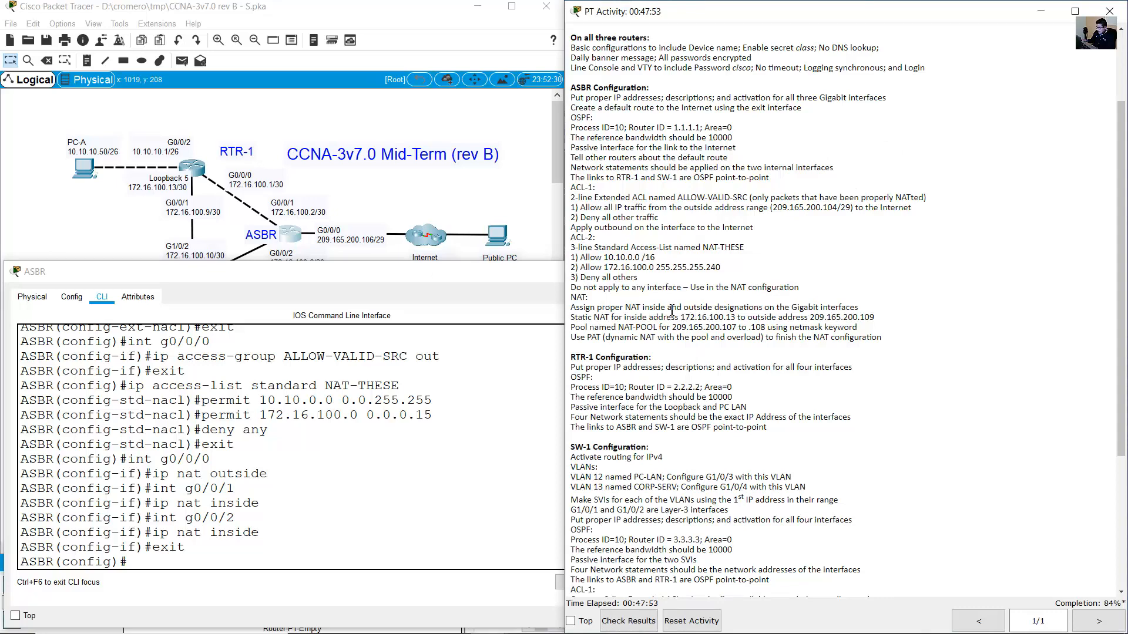
Enter ip nat inside source static 172.16.100.13 209.165.200.109 on the ASBR.
left_click_drag(672, 310, 863, 308)
left_click_drag(574, 318, 740, 318)
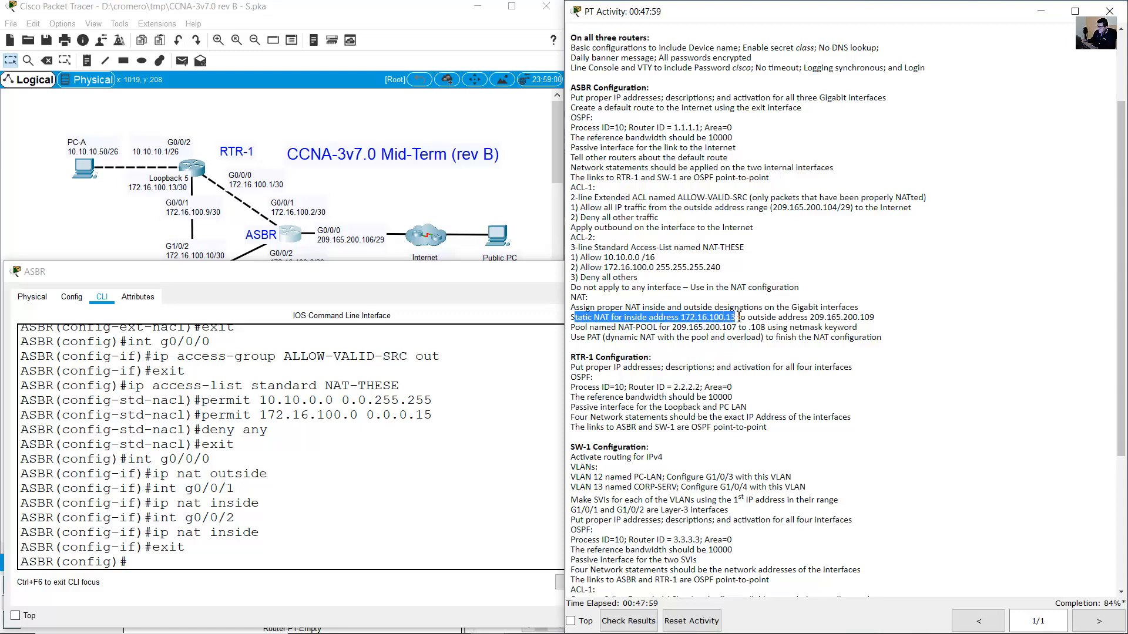
left_click(480, 191)
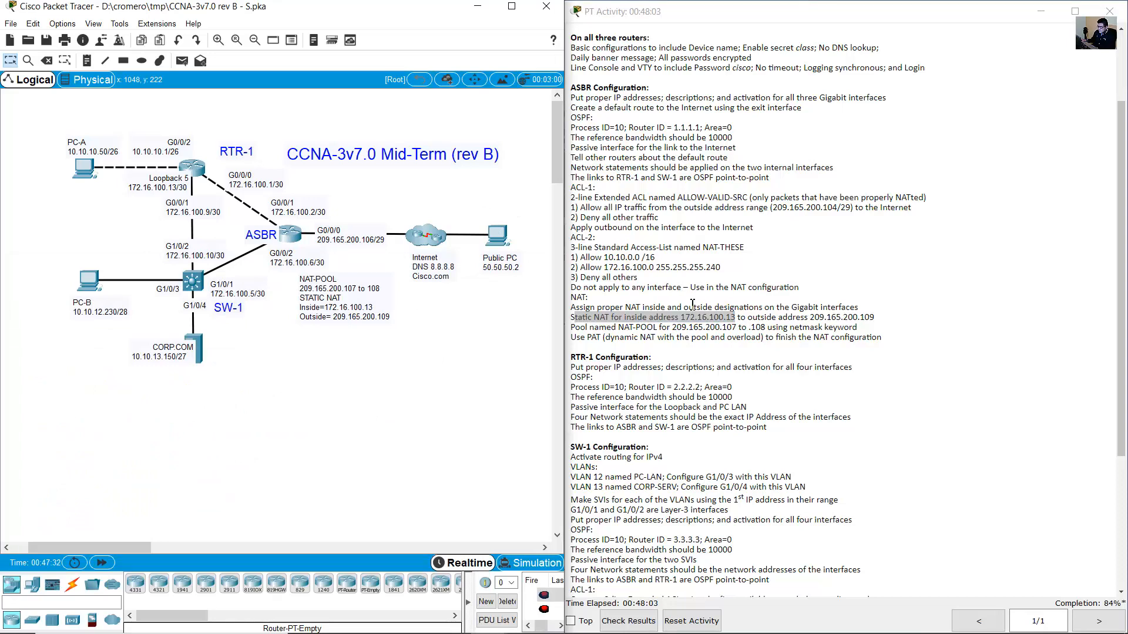
double_click(165, 186)
left_click_drag(126, 186, 177, 187)
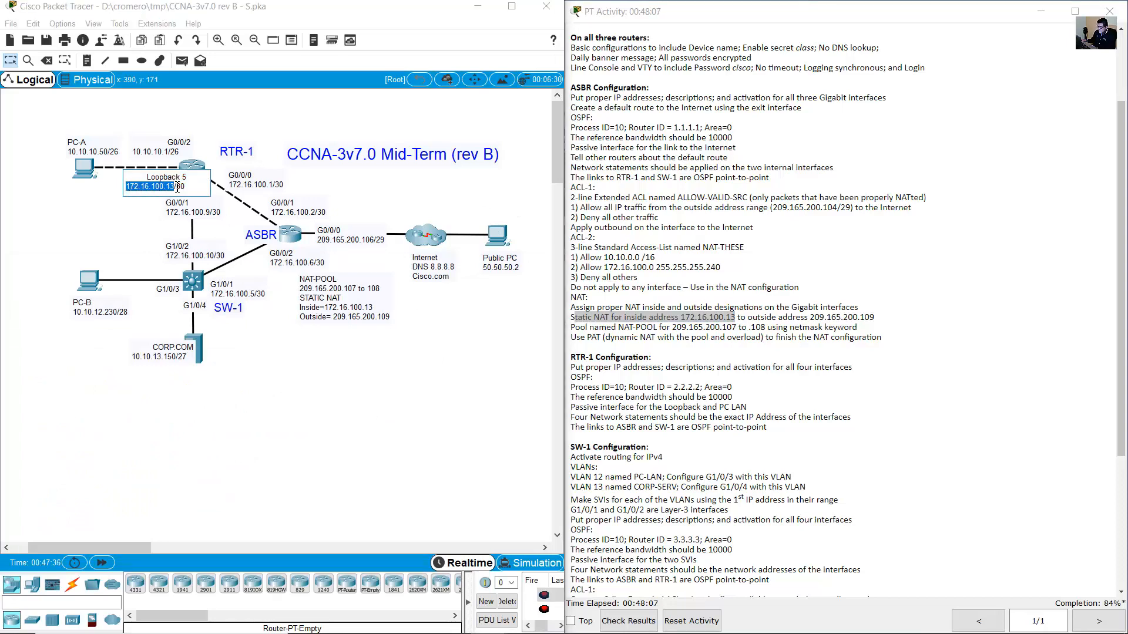
left_click(810, 319)
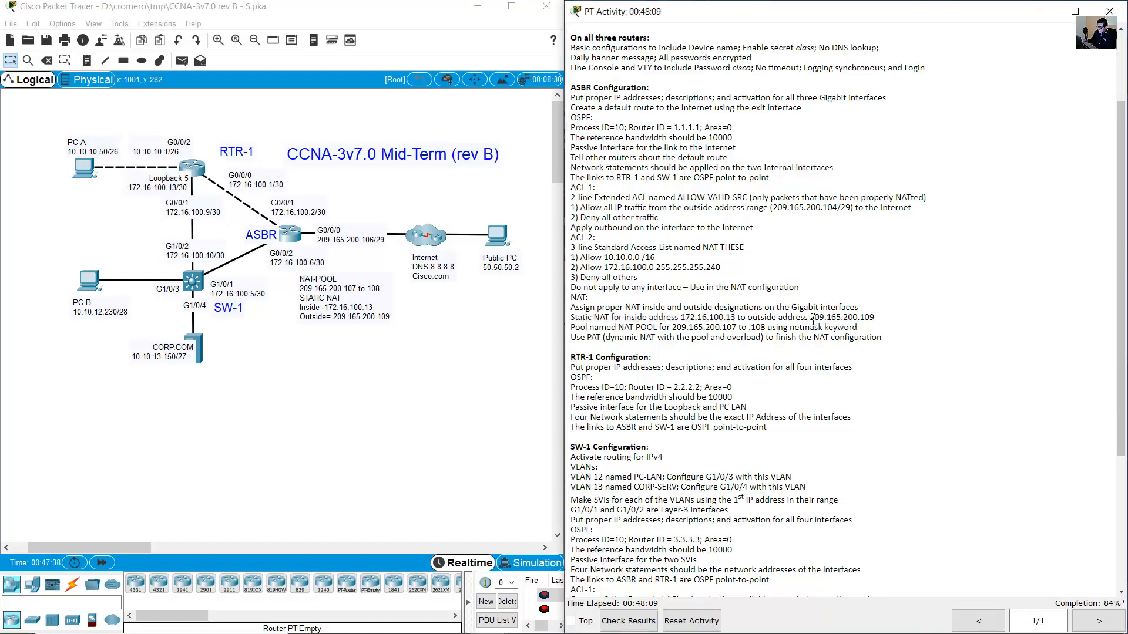
left_click_drag(748, 319, 877, 319)
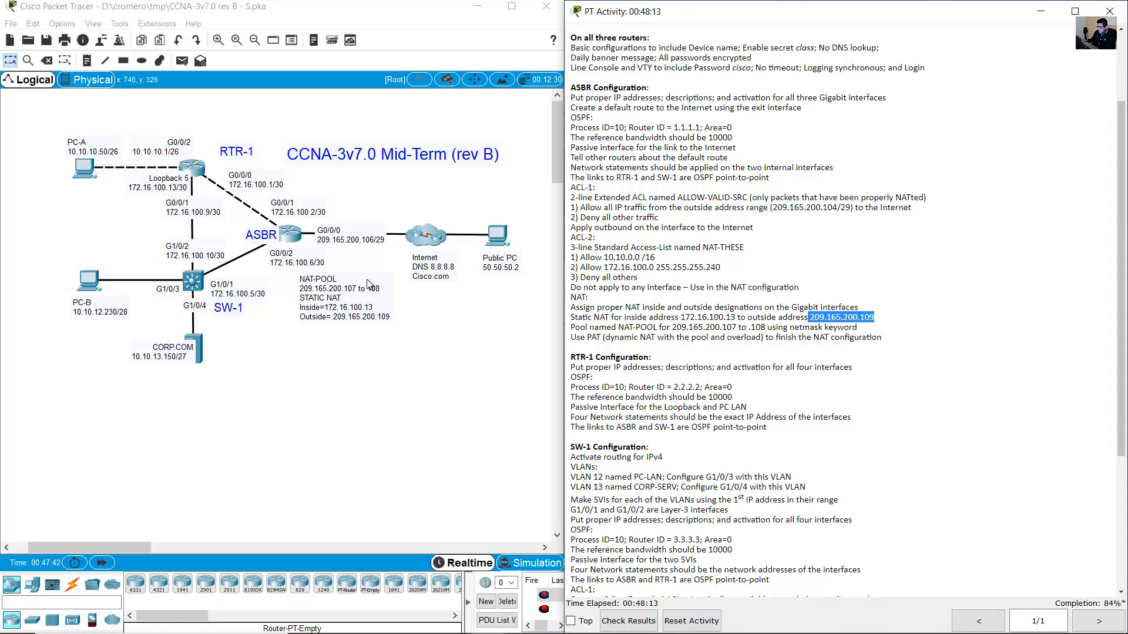
left_click(292, 235)
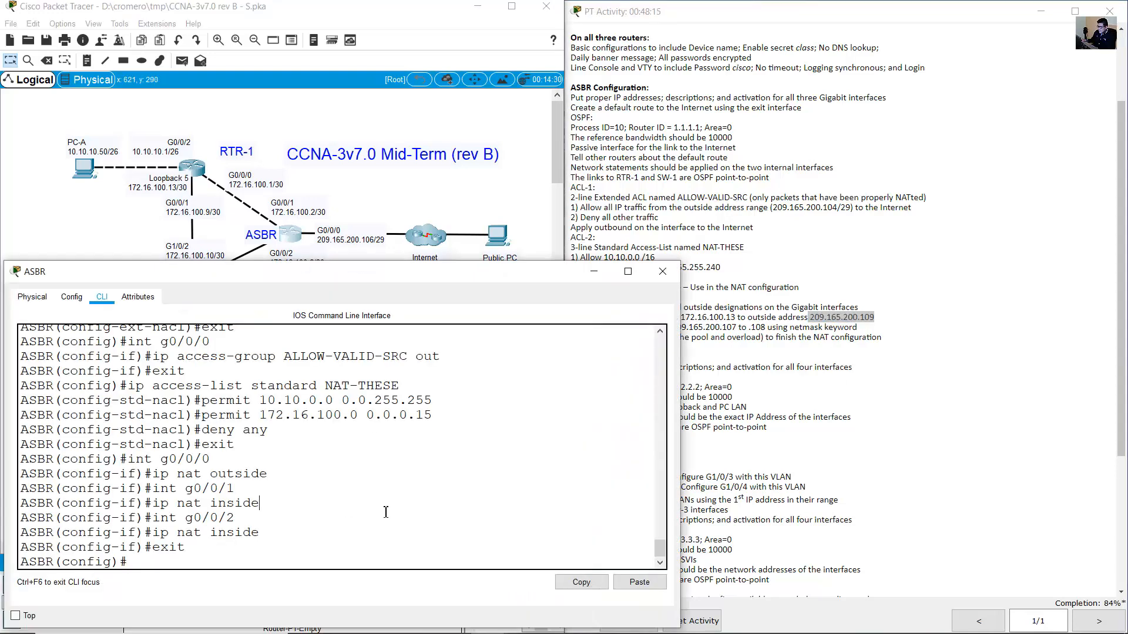
type("ip nat inside")
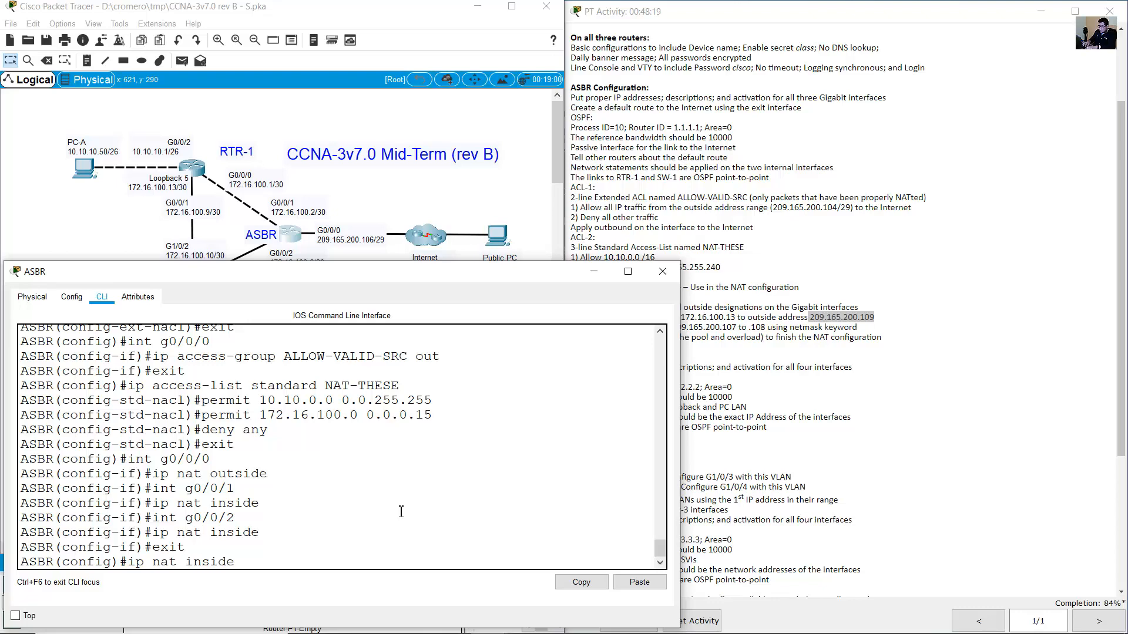
type(" source static")
left_click(703, 323)
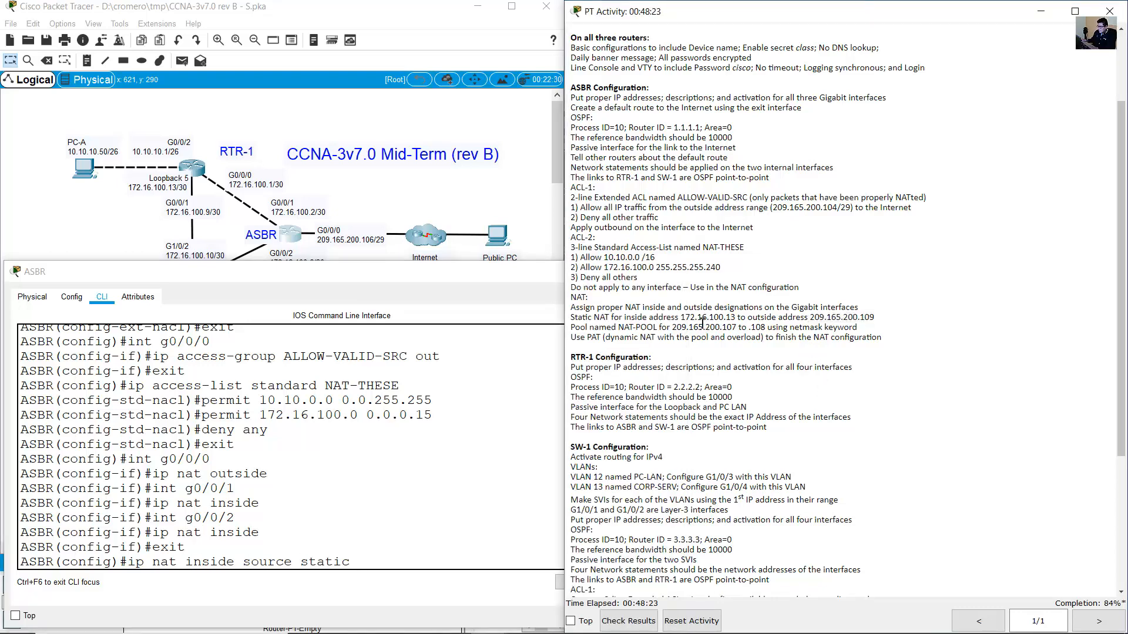
left_click_drag(680, 317, 738, 318)
left_click(413, 485)
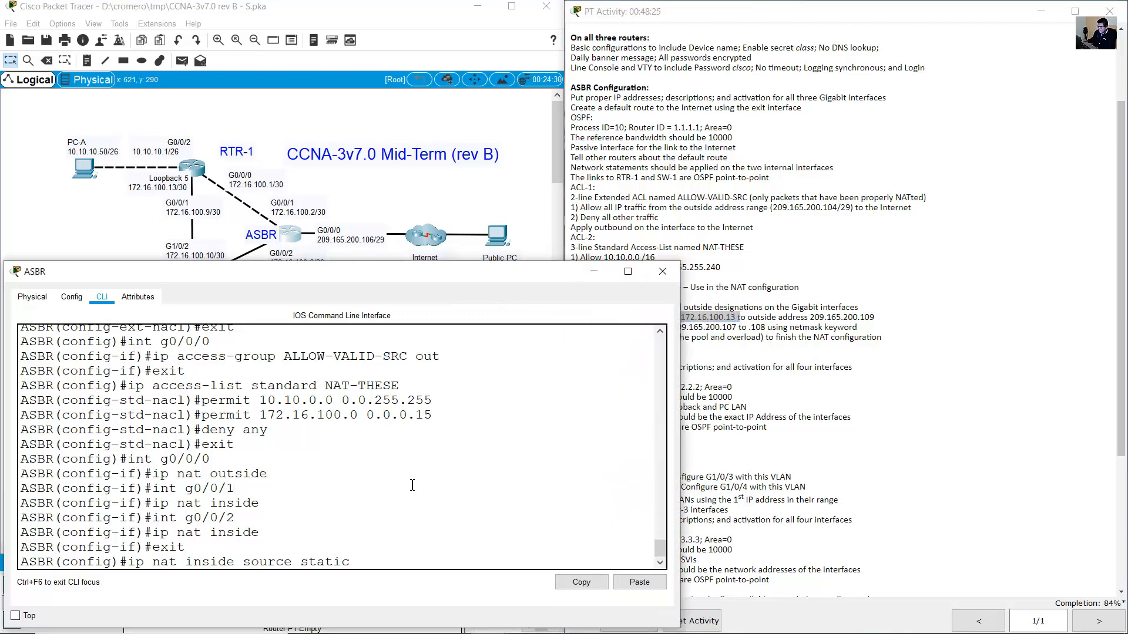
type("172.16.100.13")
left_click(893, 307)
left_click_drag(811, 318, 904, 323)
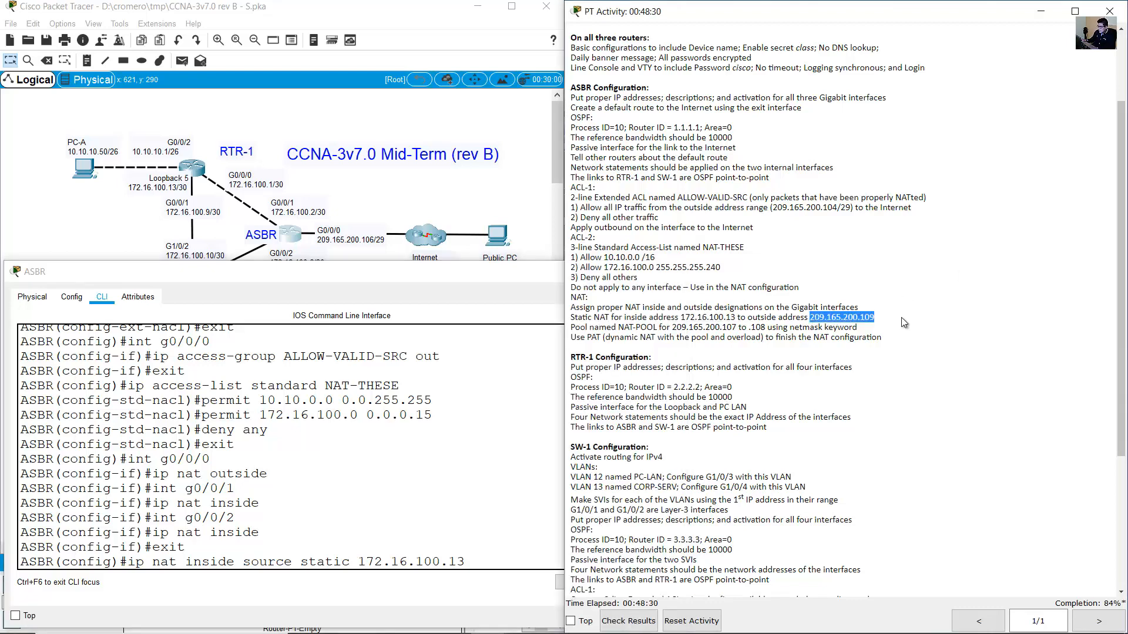
left_click(369, 487)
type("209.165.20")
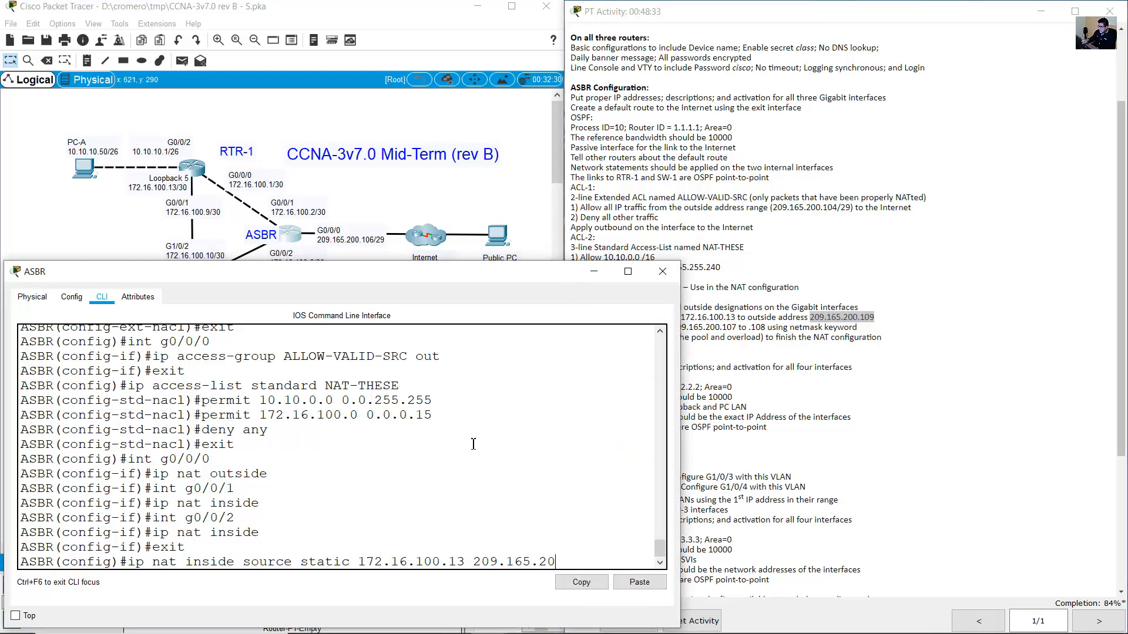
type("0.109")
key("Return")
Begin the ip nat pool command for the NAT-POOL requirement.
left_click(936, 320)
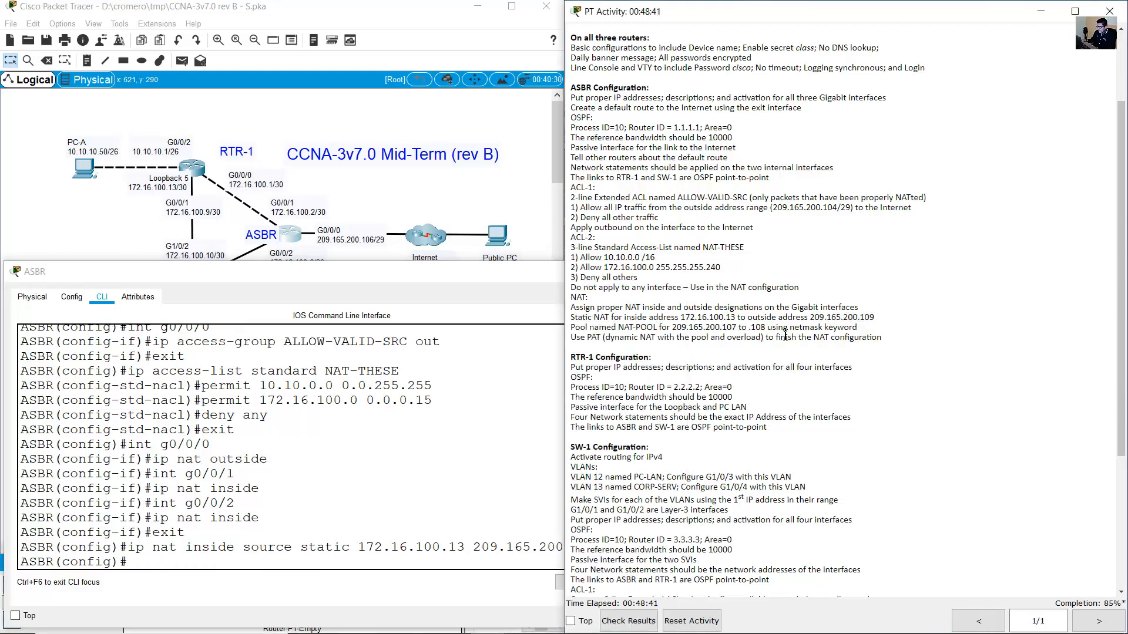
left_click_drag(573, 329, 664, 328)
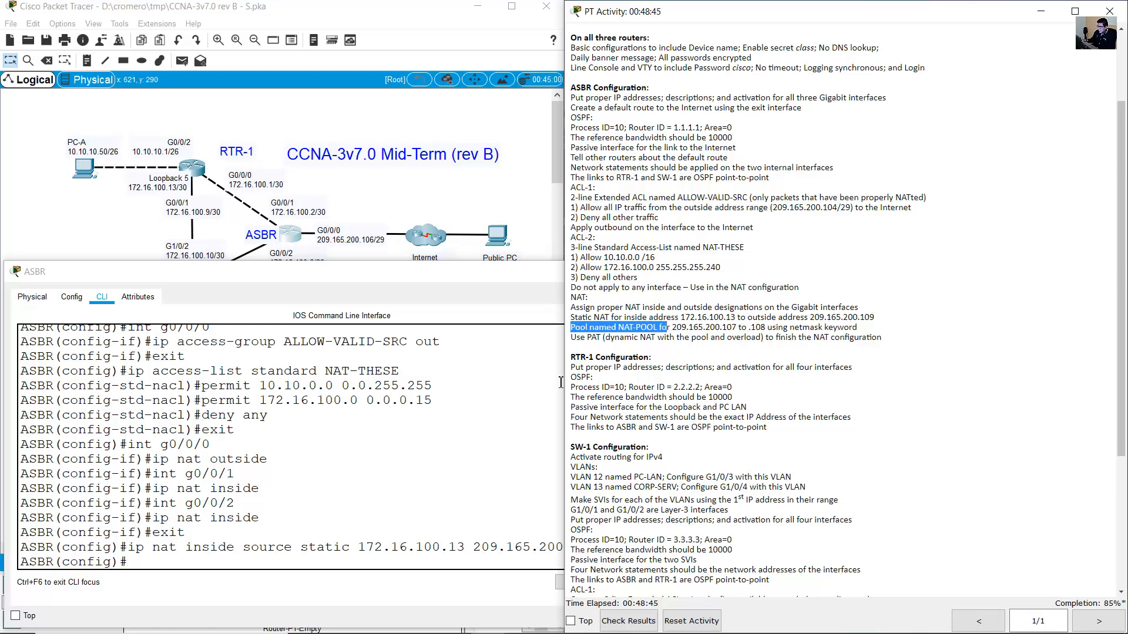
left_click(337, 476)
type("ip nat pool")
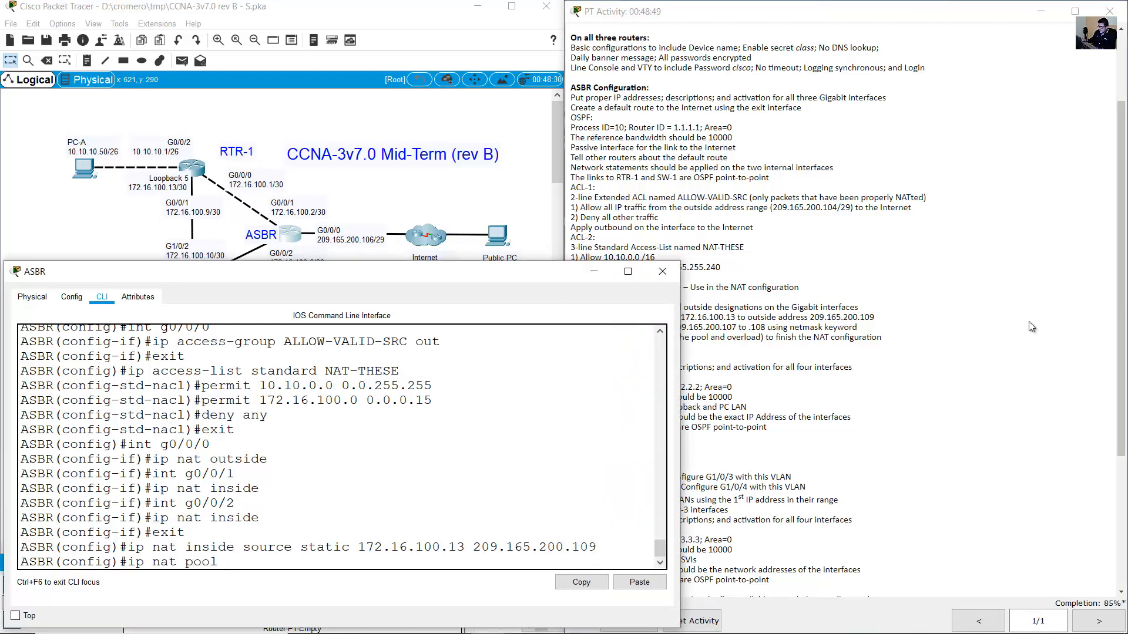
Name the ASBR address pool NAT-POOL, matching the activity instructions.
left_click(706, 329)
left_click_drag(619, 329, 655, 329)
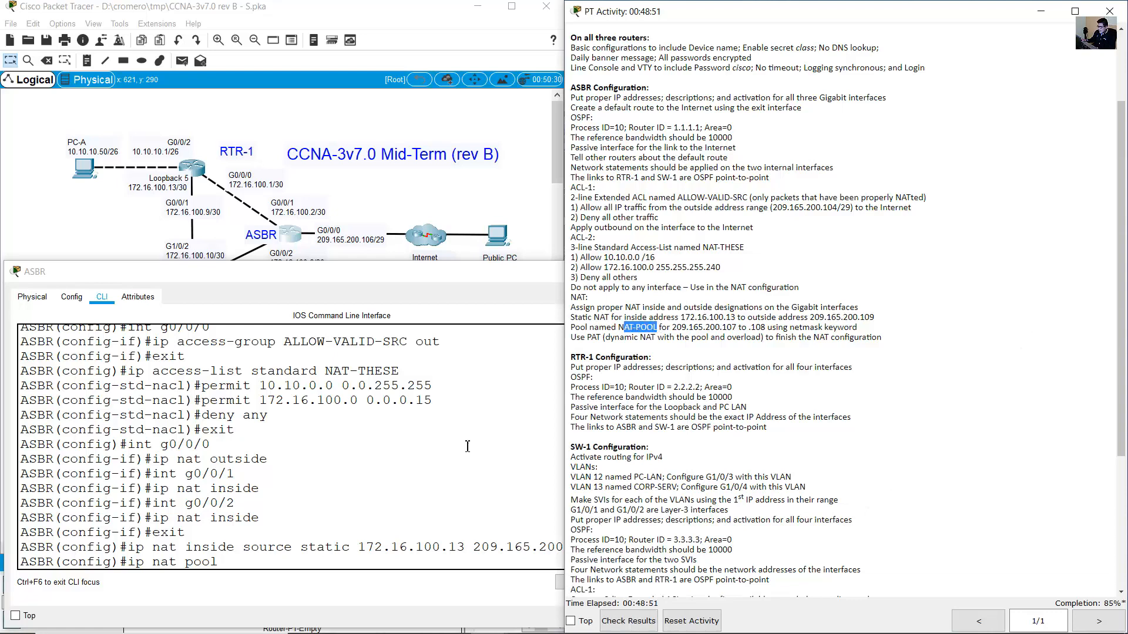
left_click(569, 423)
type("NAT-")
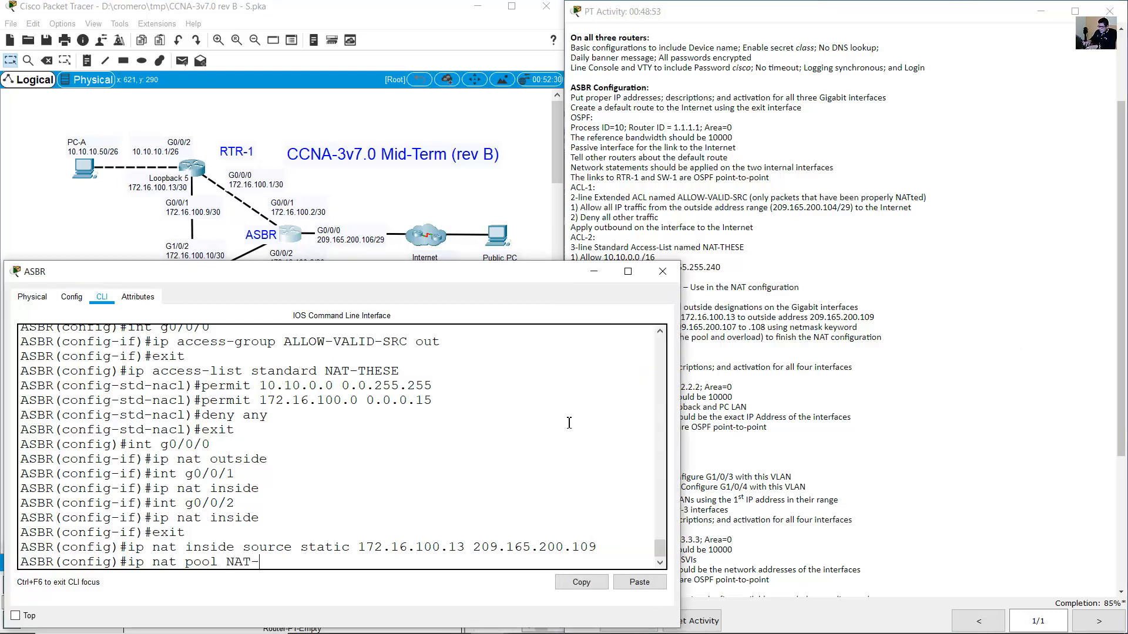
type("POOL")
Add the pool start address 209.165.200.107 and begin the end address 209.165.200.
left_click(871, 316)
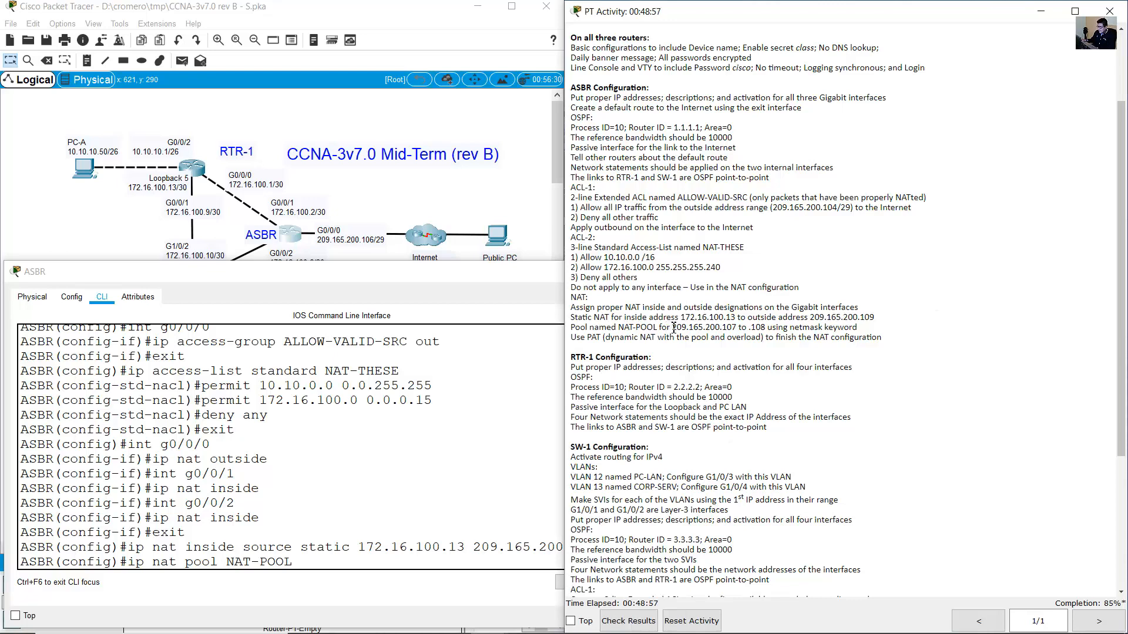
left_click_drag(673, 328, 740, 327)
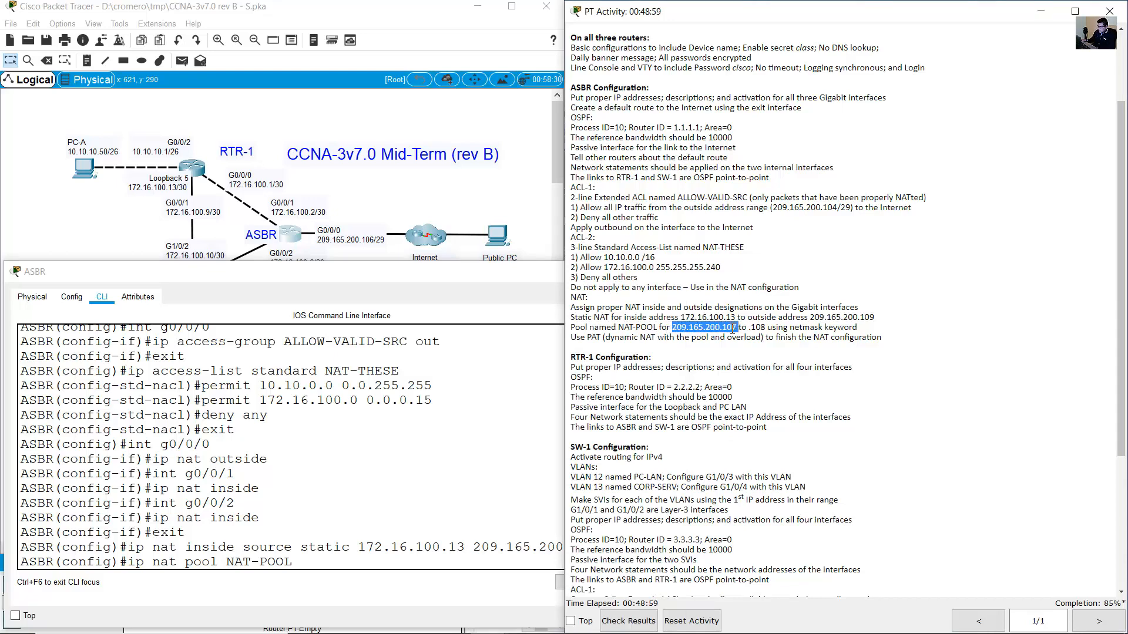
left_click(734, 330)
left_click_drag(672, 328, 766, 328)
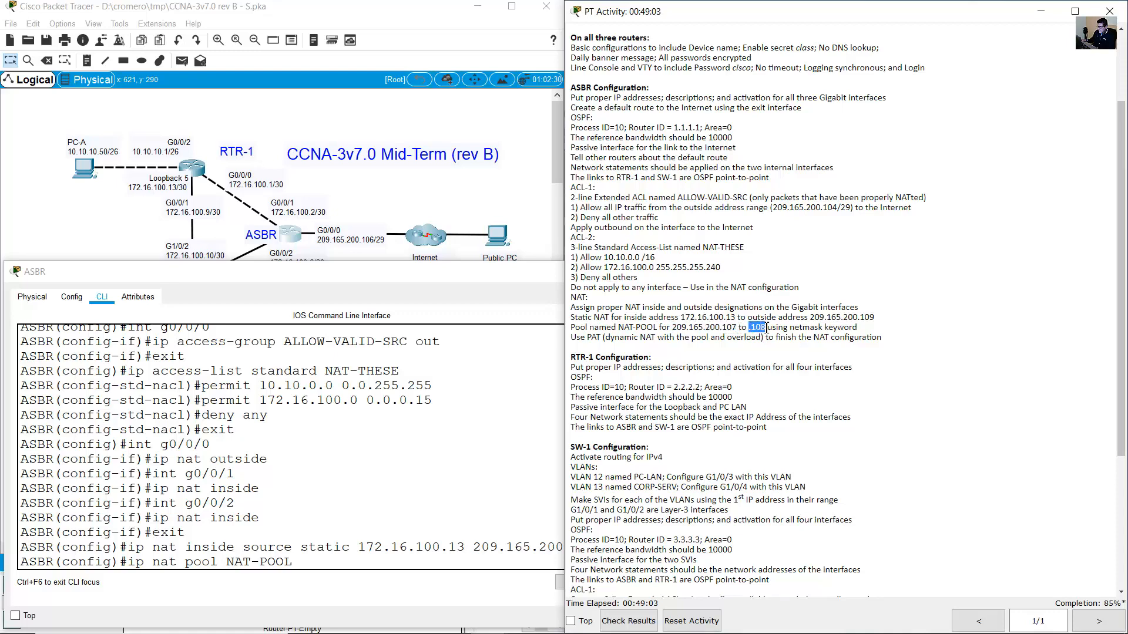
left_click(487, 409)
type("209")
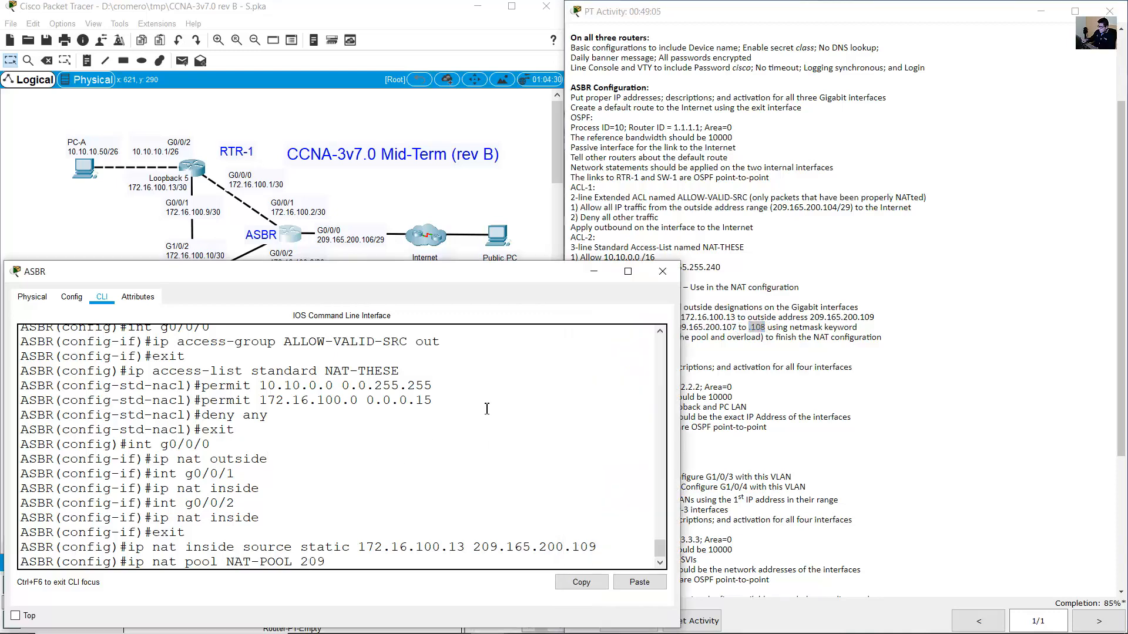
type(".165.200.107 209.165.200.108")
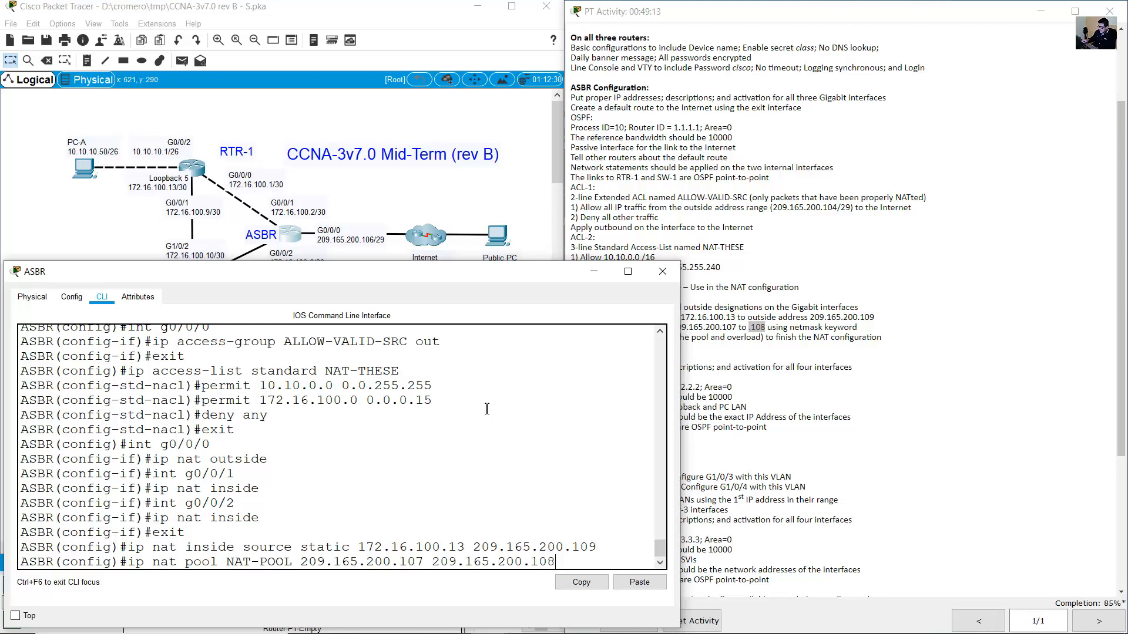
Complete the pool range up to 209.165.200.108 and start the netmask keyword in a widened console.
left_click(765, 337)
left_click_drag(723, 329, 859, 330)
left_click(776, 326)
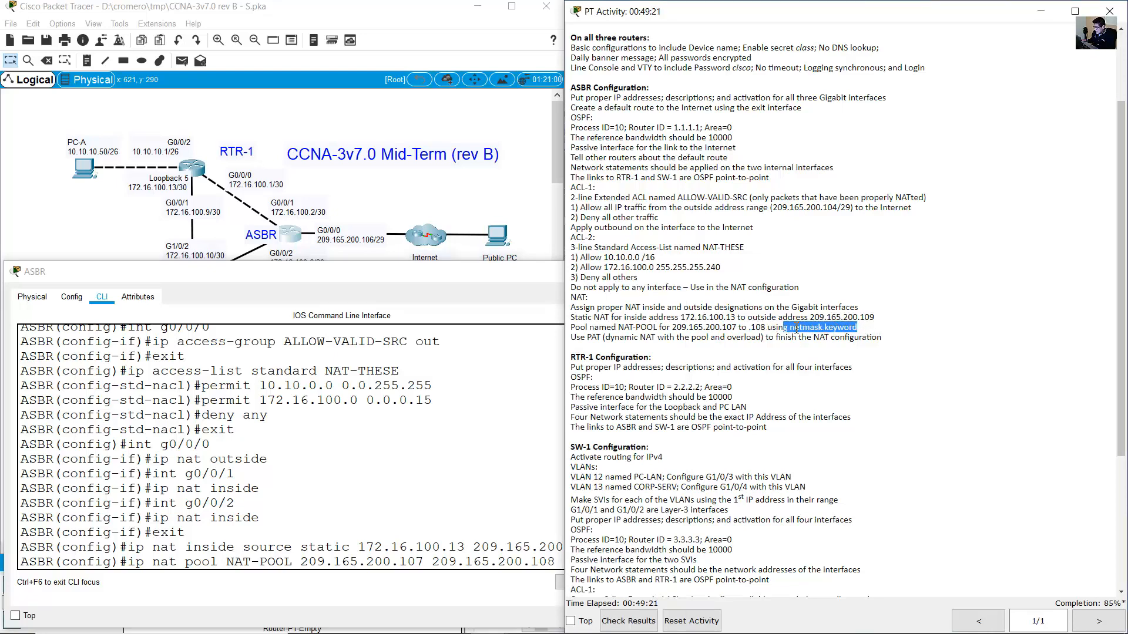
left_click(512, 503)
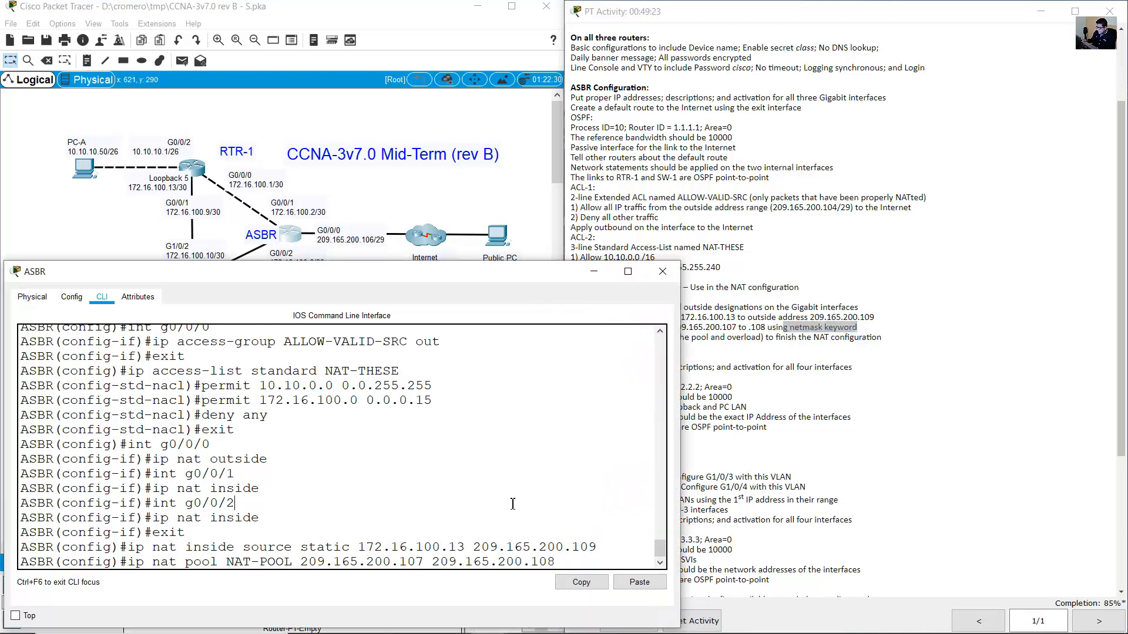
left_click_drag(683, 473, 855, 473)
type("ne")
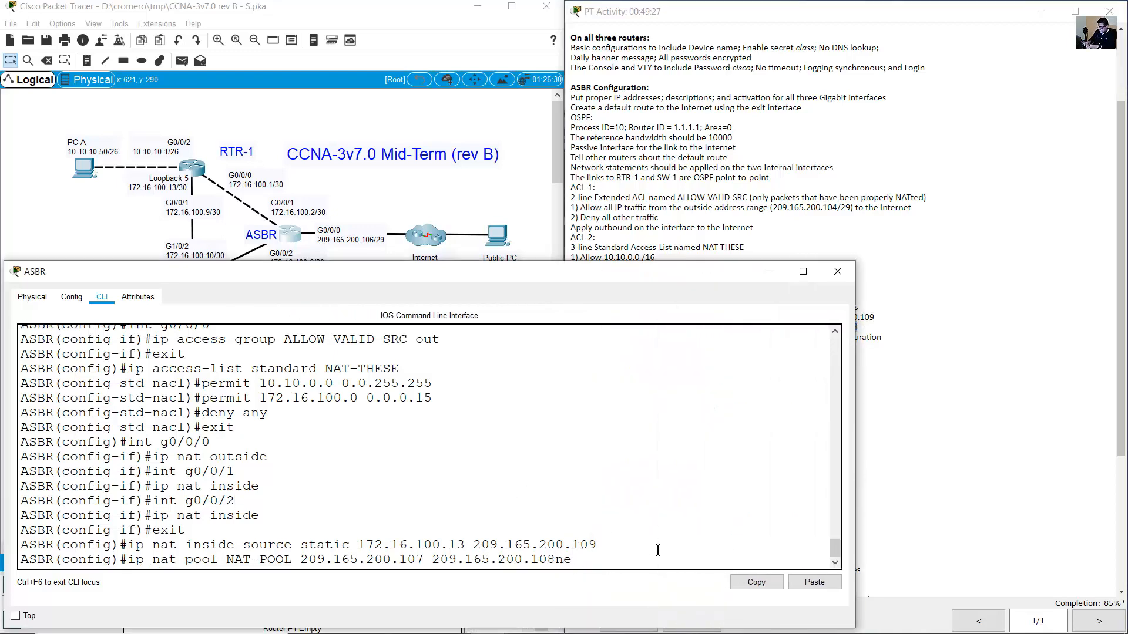
type("tnetmask")
Verify the netmask requirement and the /29 prefix of ASBR G0/0/0 (209.165.200.106/29).
left_click(950, 308)
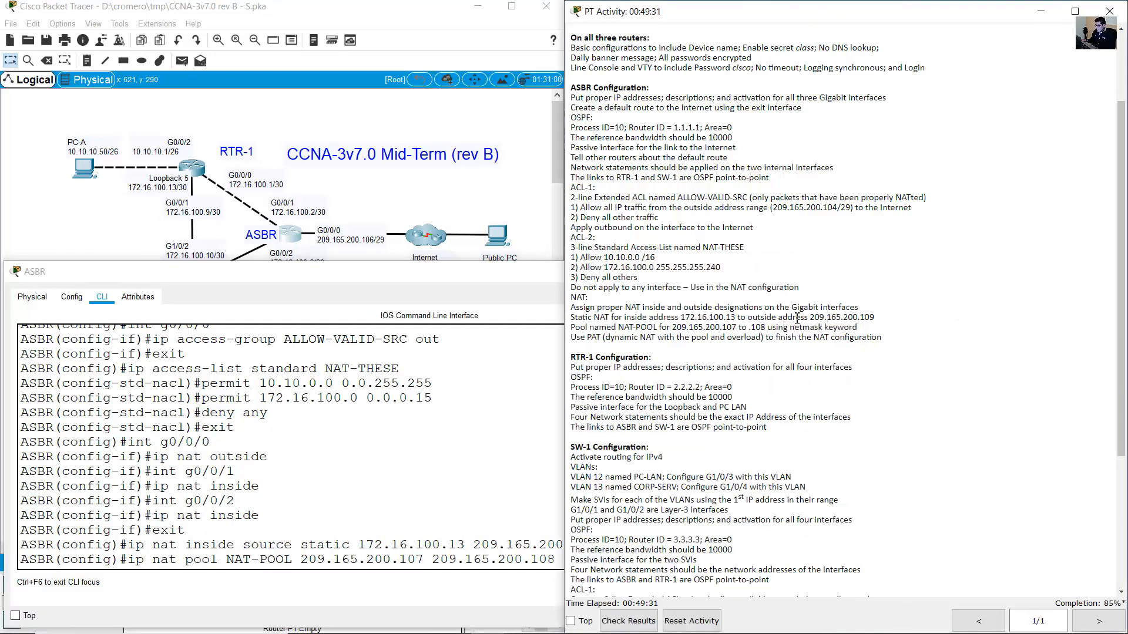
left_click_drag(783, 327, 857, 323)
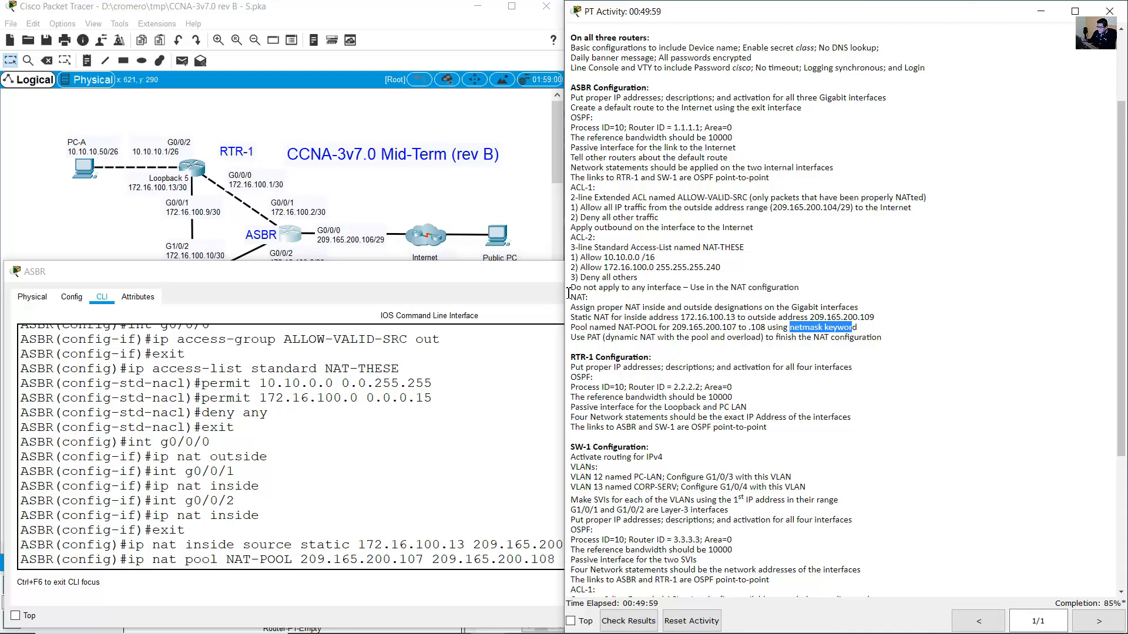
left_click(386, 243)
left_click_drag(384, 242, 373, 242)
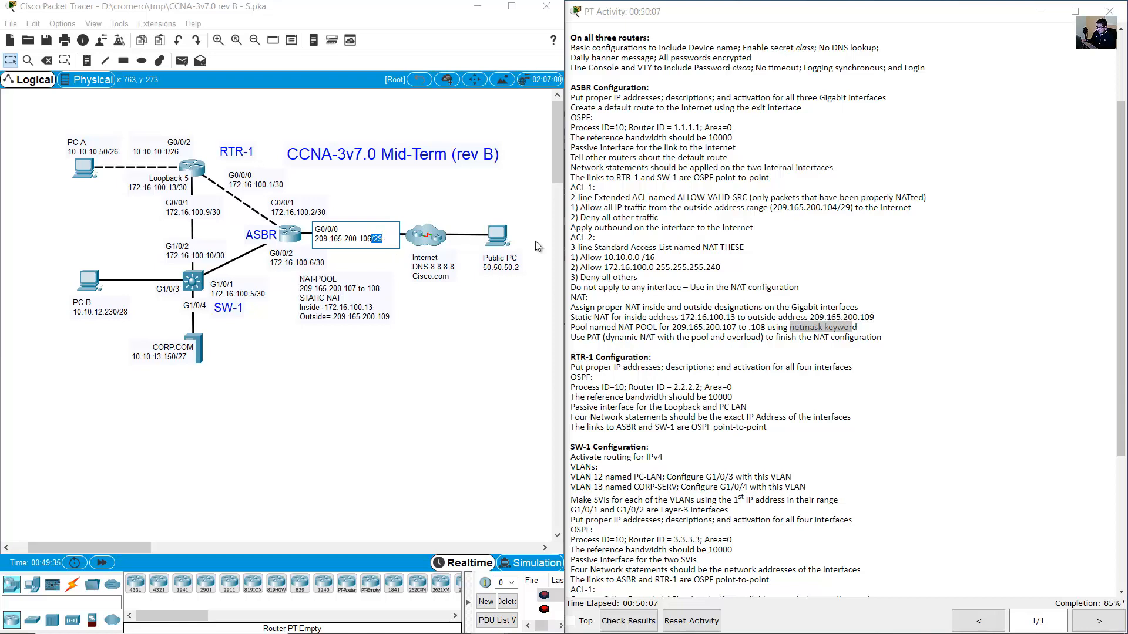
left_click_drag(382, 239, 313, 242)
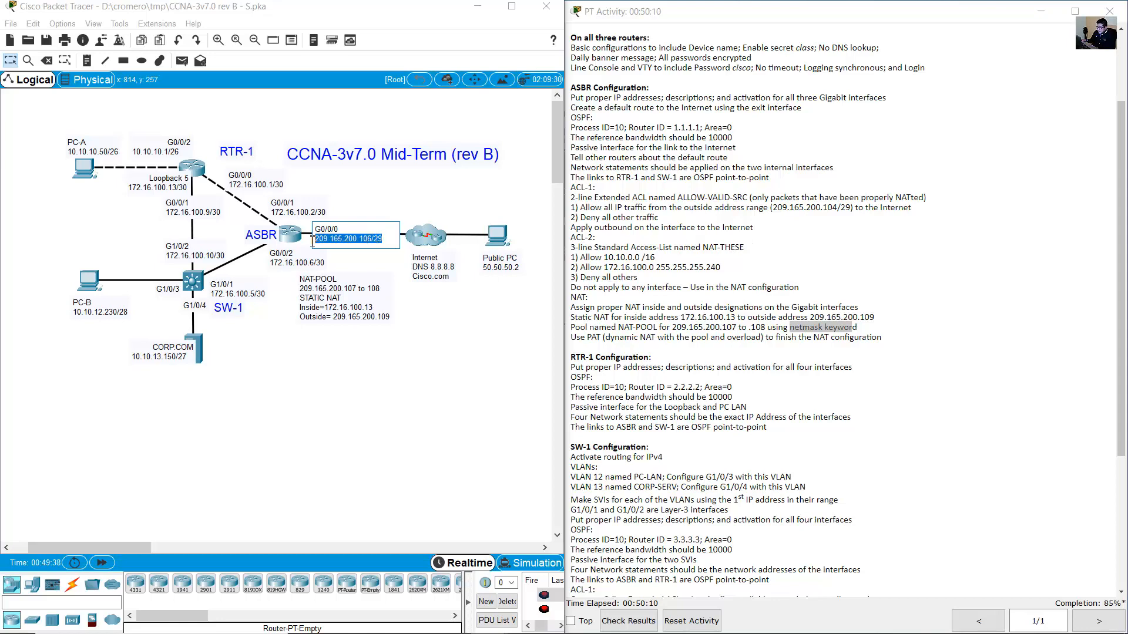
left_click(363, 240)
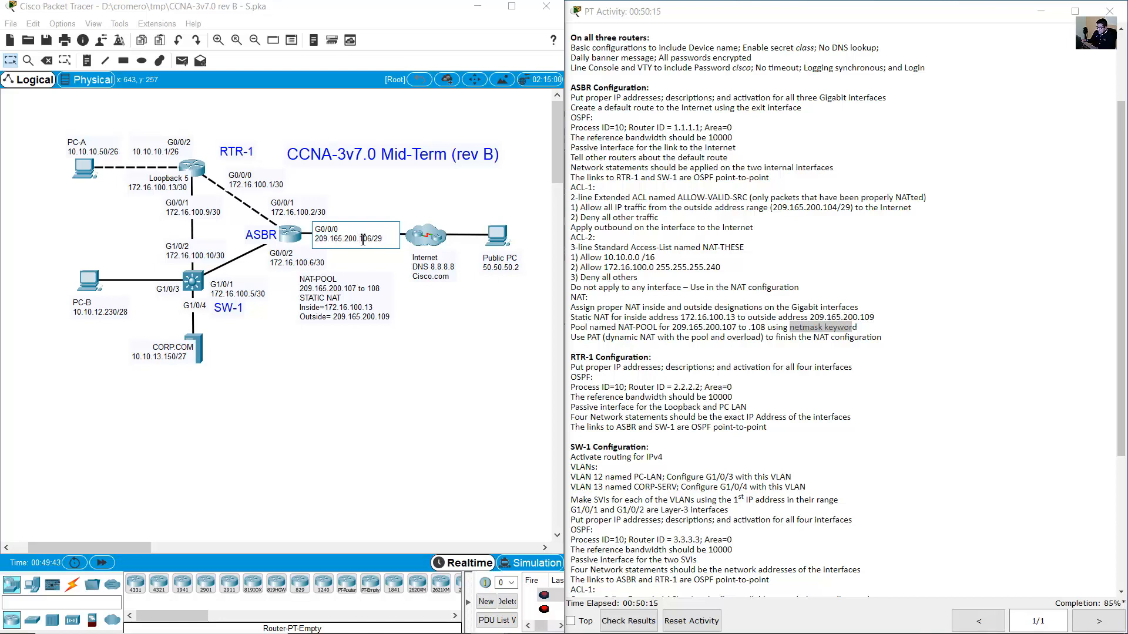
double_click(363, 239)
left_click(433, 204)
left_click_drag(429, 193, 410, 247)
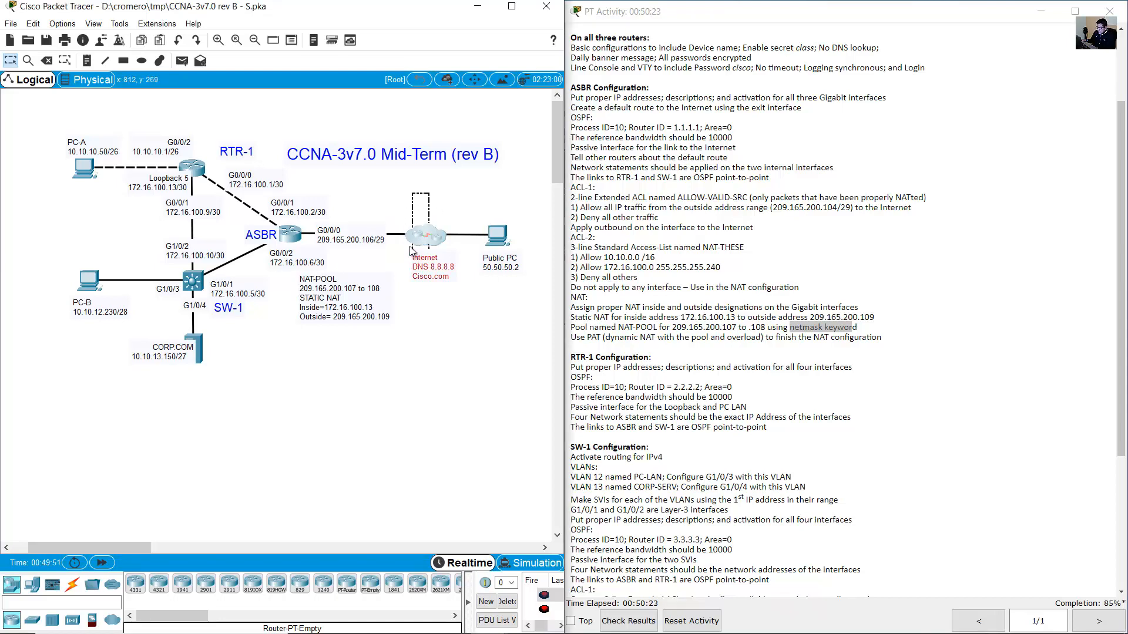
double_click(368, 239)
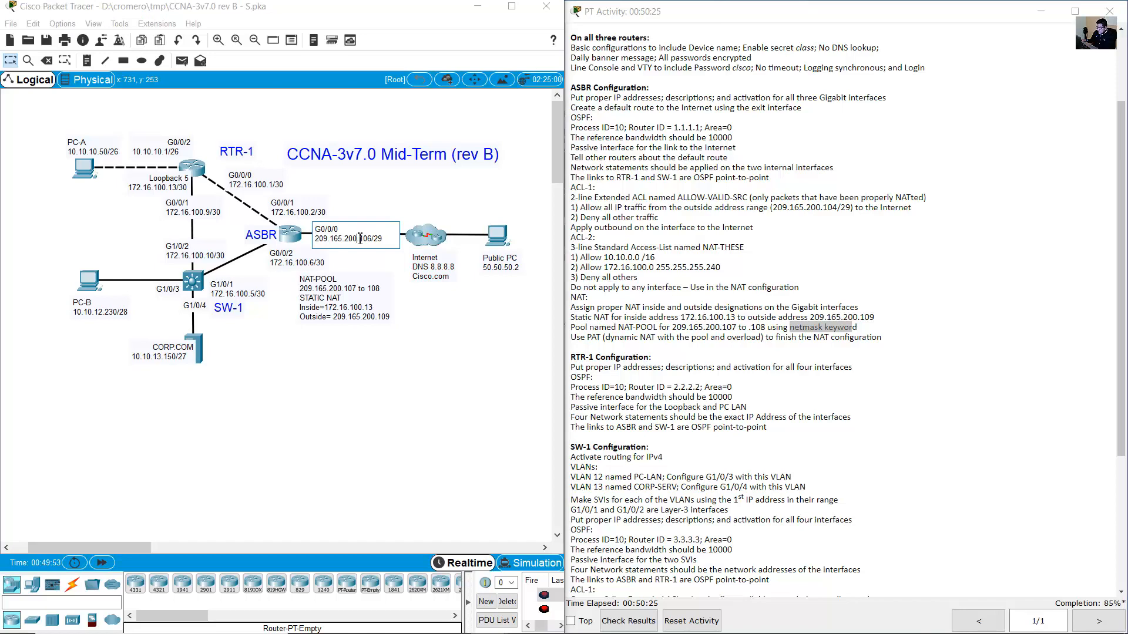
left_click_drag(340, 229, 316, 229)
left_click(375, 239)
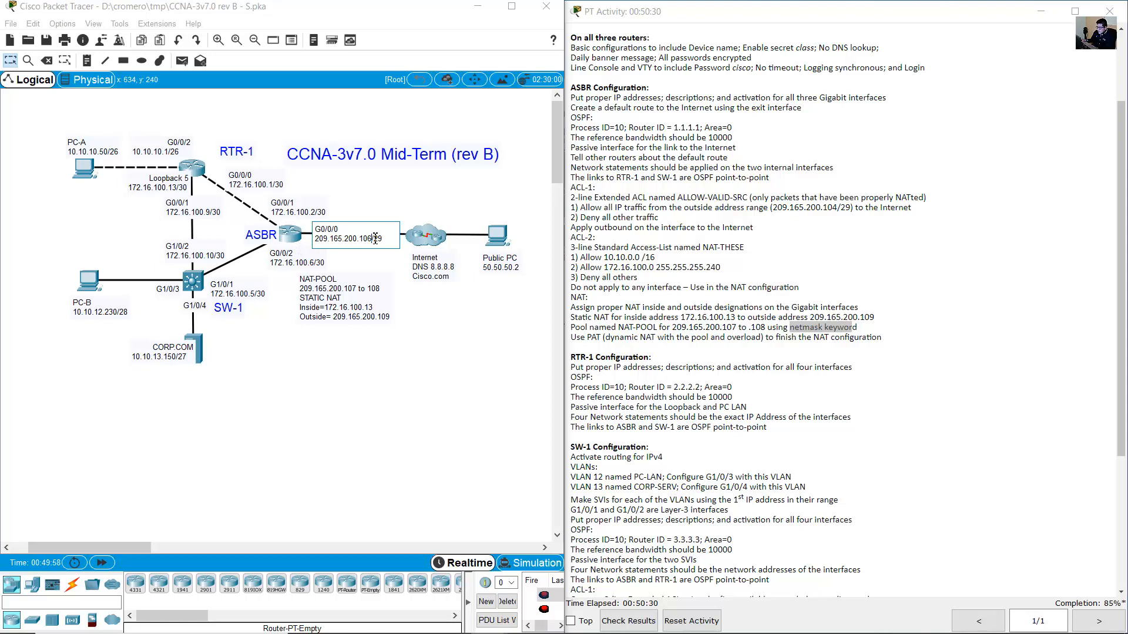
left_click(776, 312)
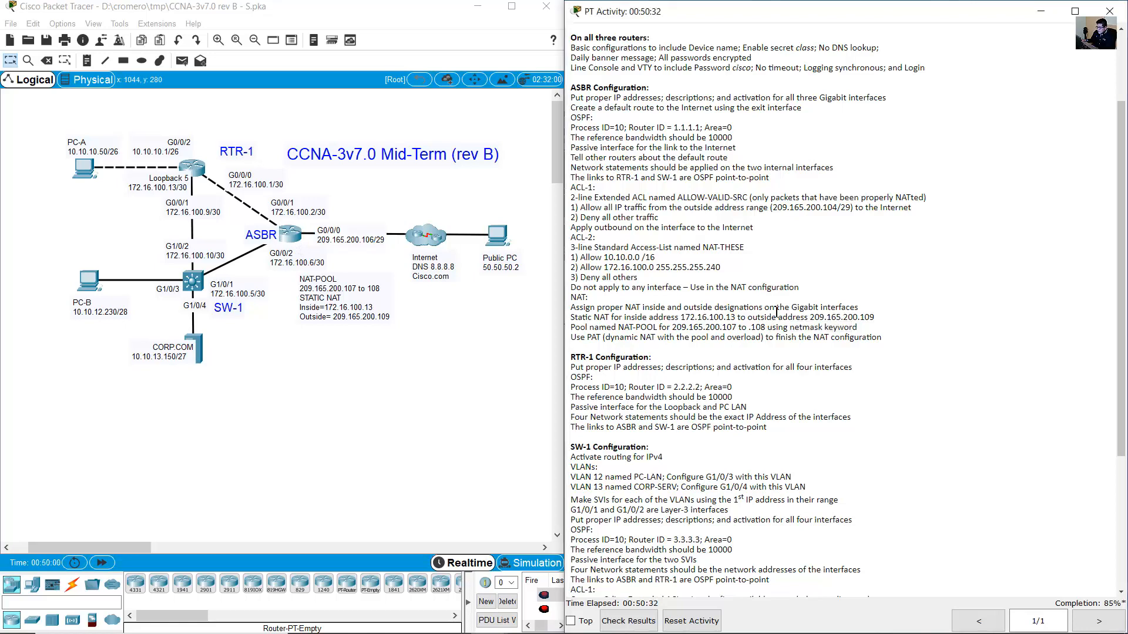
left_click_drag(715, 327, 768, 328)
left_click(757, 322)
left_click_drag(860, 318, 880, 322)
left_click_drag(575, 317, 685, 320)
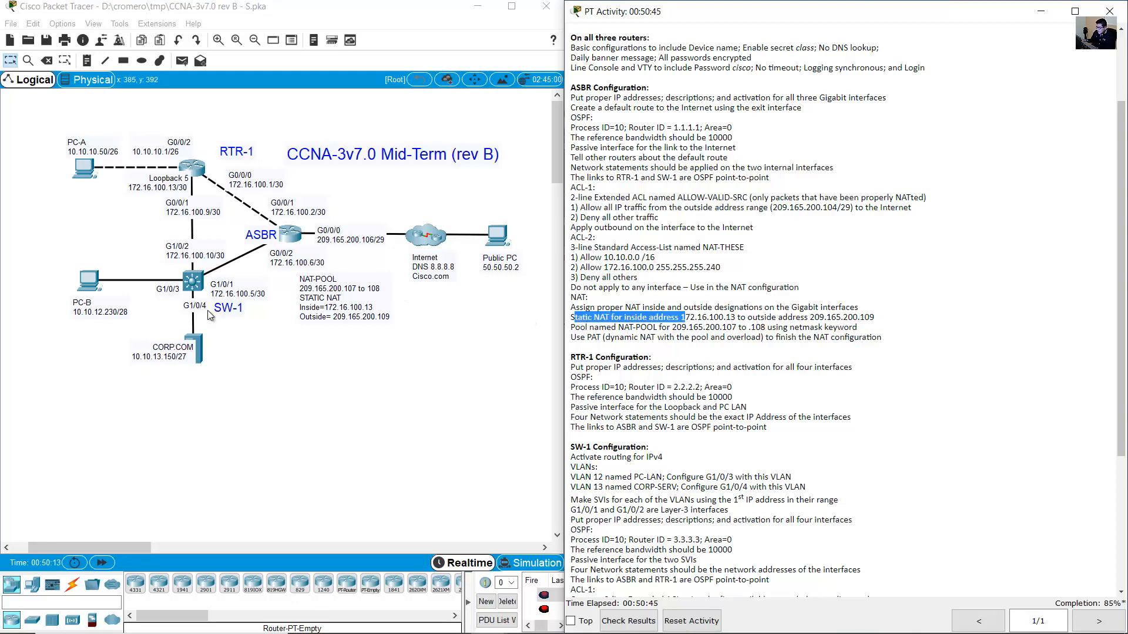
left_click(826, 302)
double_click(378, 240)
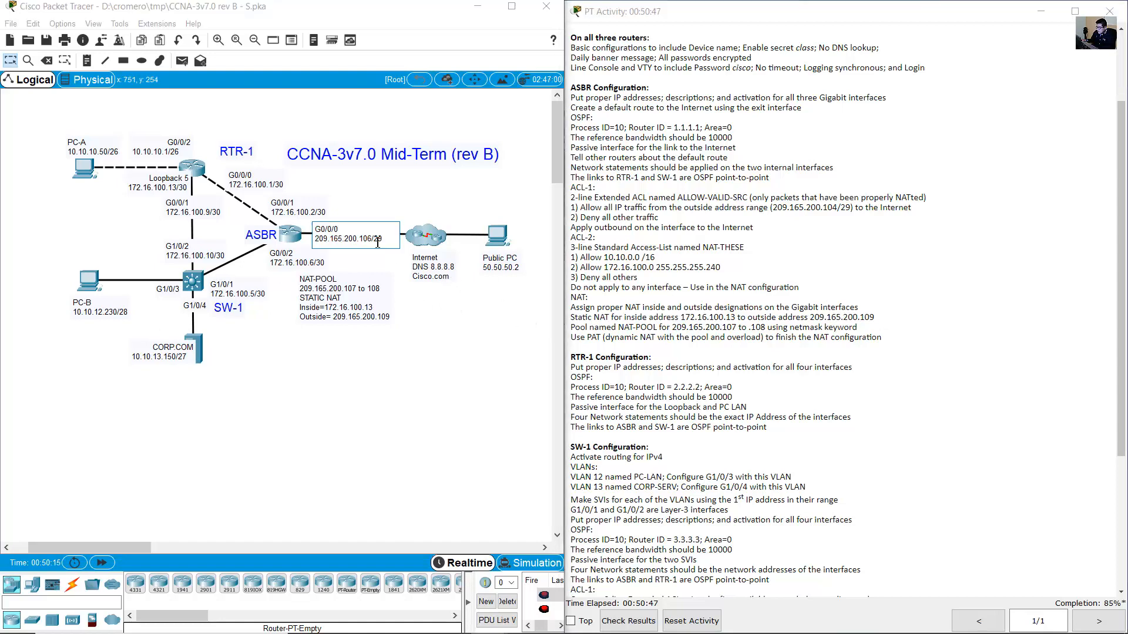
Finish NAT-POOL with netmask 255.255.255.248 and submit it.
left_click(296, 242)
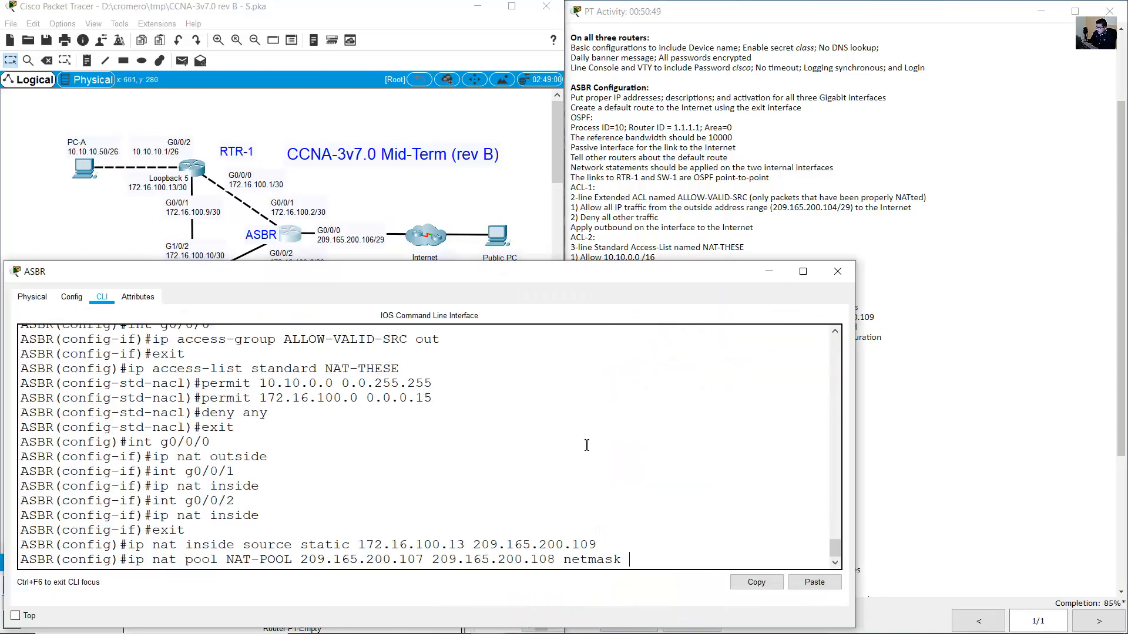
type("255.255.2")
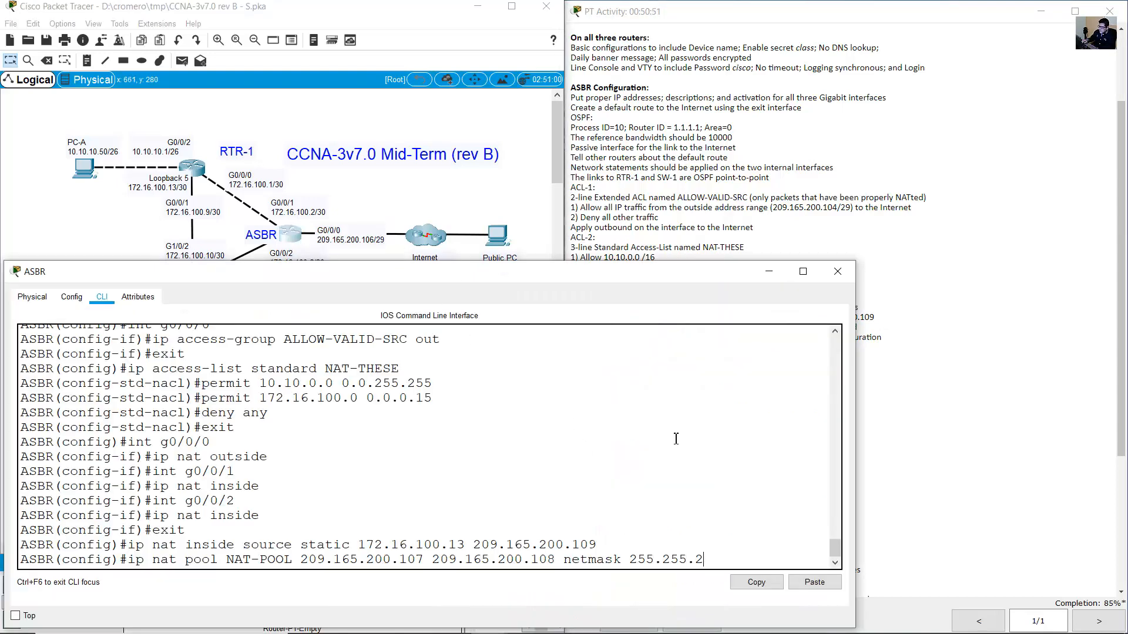
type("55.248")
key("Return")
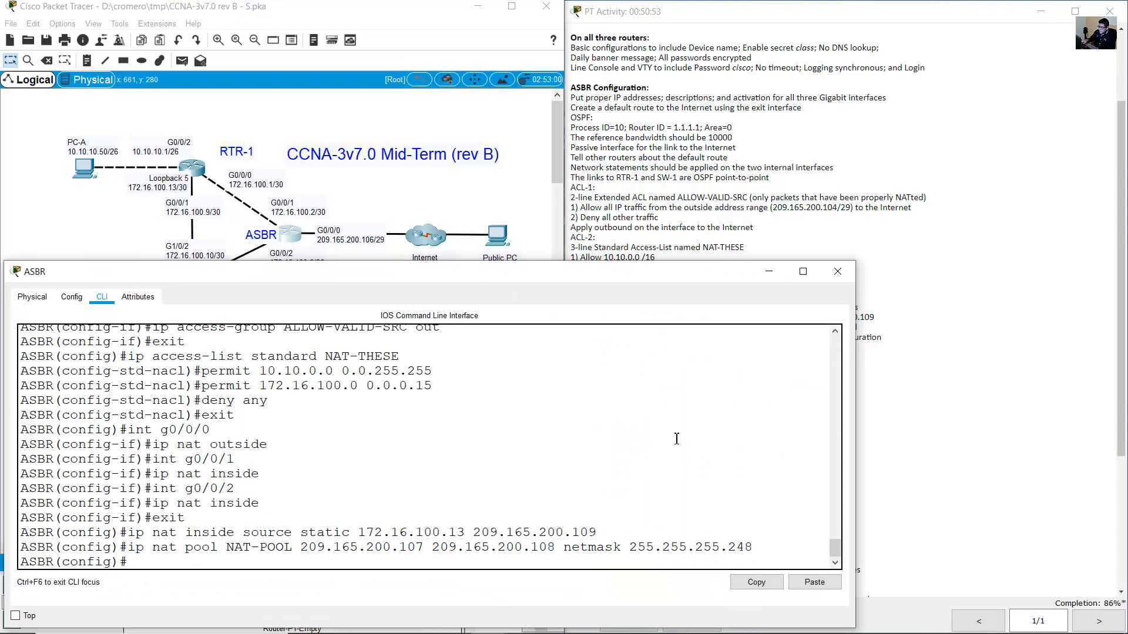
Start the PAT rule 'ip nat inside source list NAT-THESE pool'.
left_click(1010, 301)
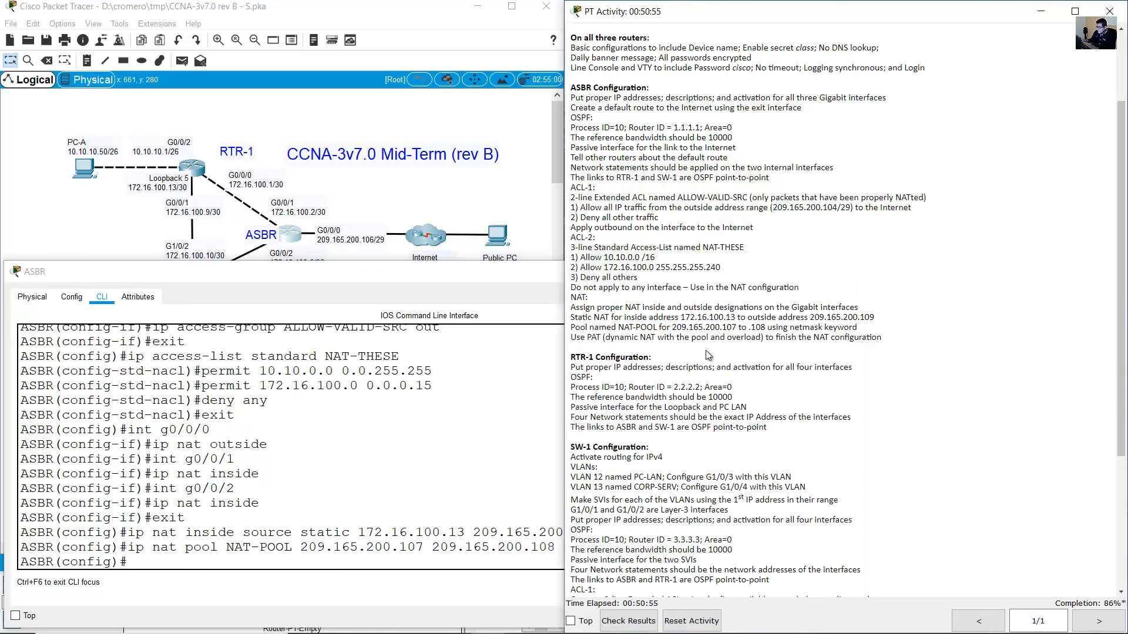
left_click_drag(577, 341, 896, 341)
left_click(398, 504)
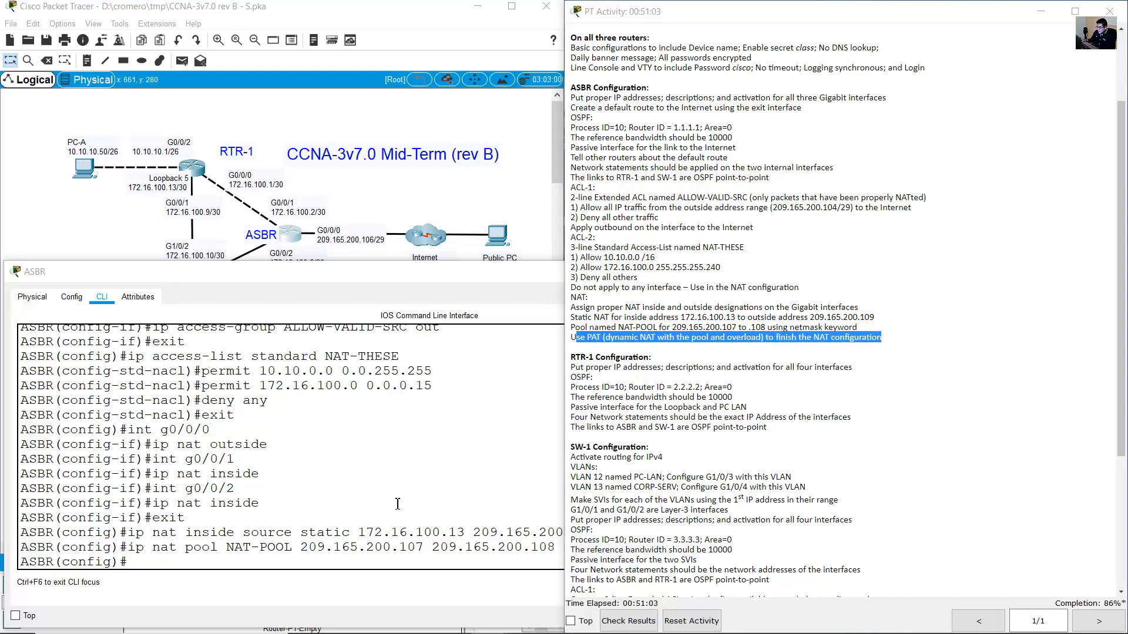
type("ip n")
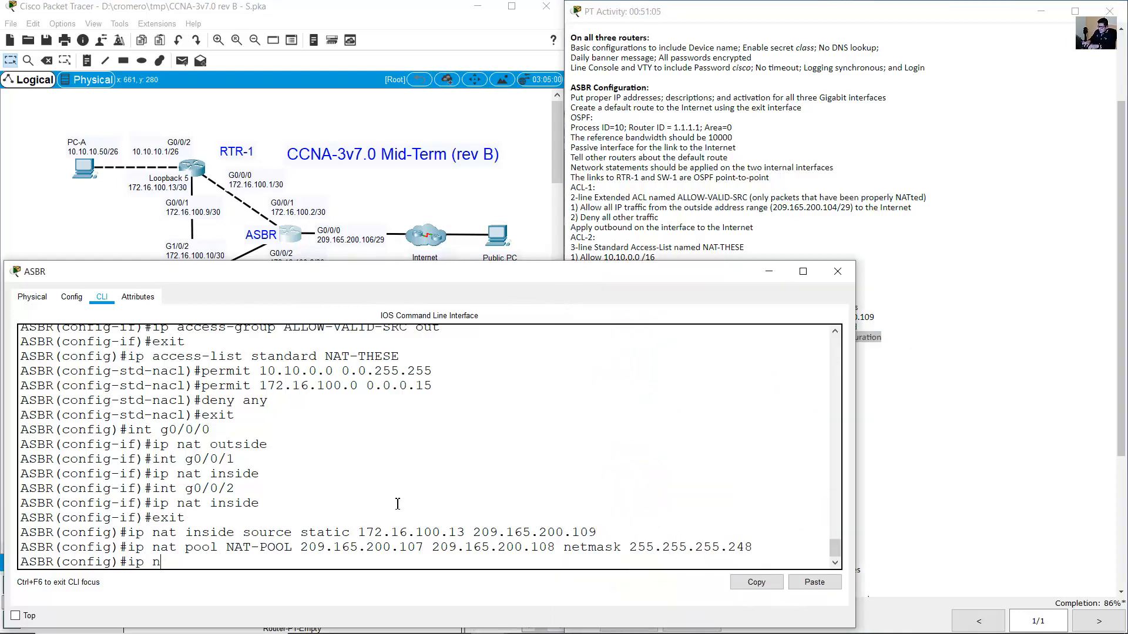
type("at inside source list")
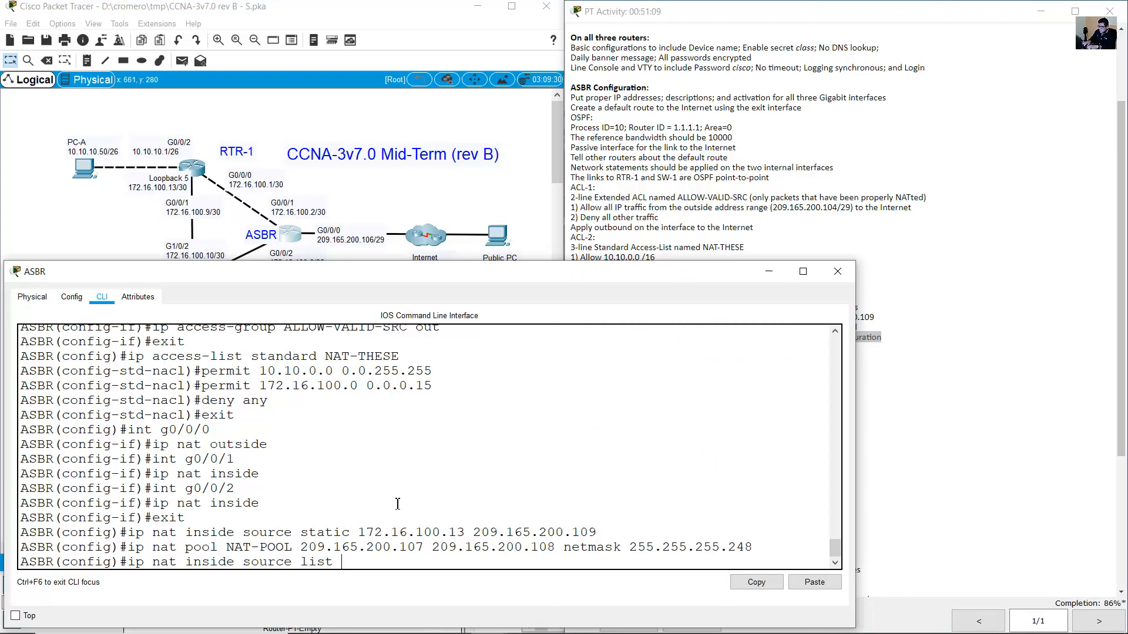
key("BackSpace")
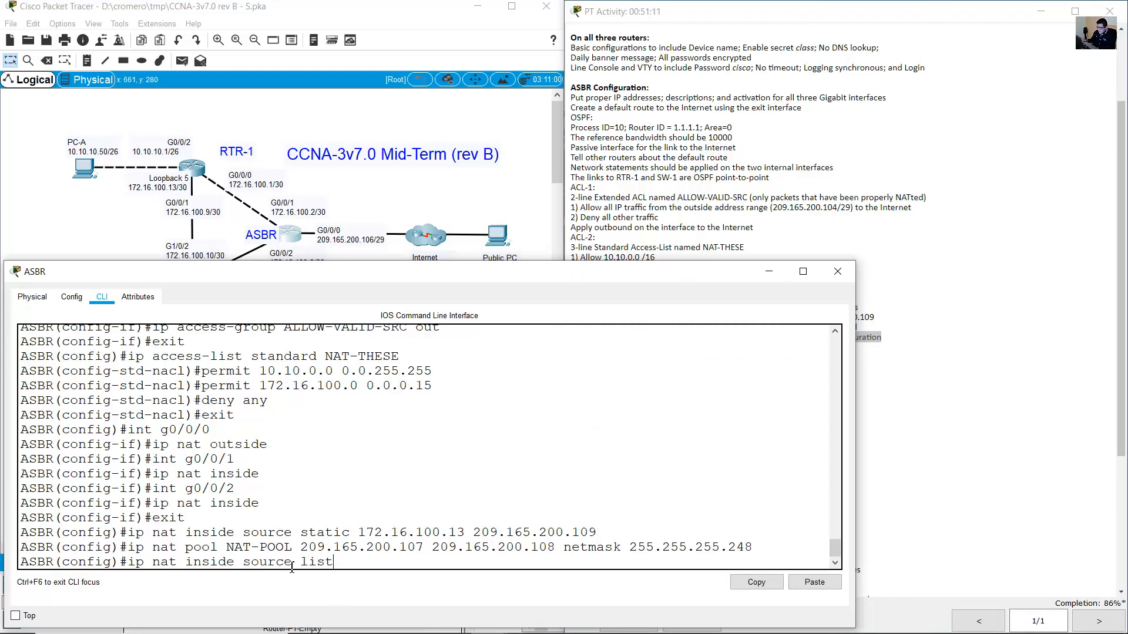
left_click_drag(334, 562, 184, 532)
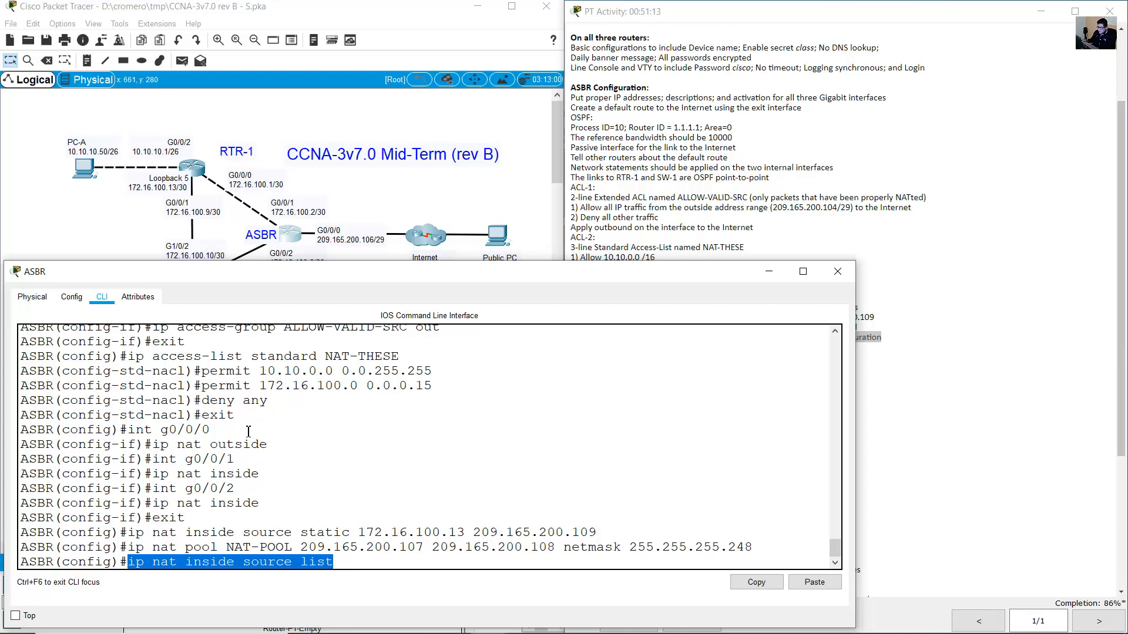
double_click(326, 356)
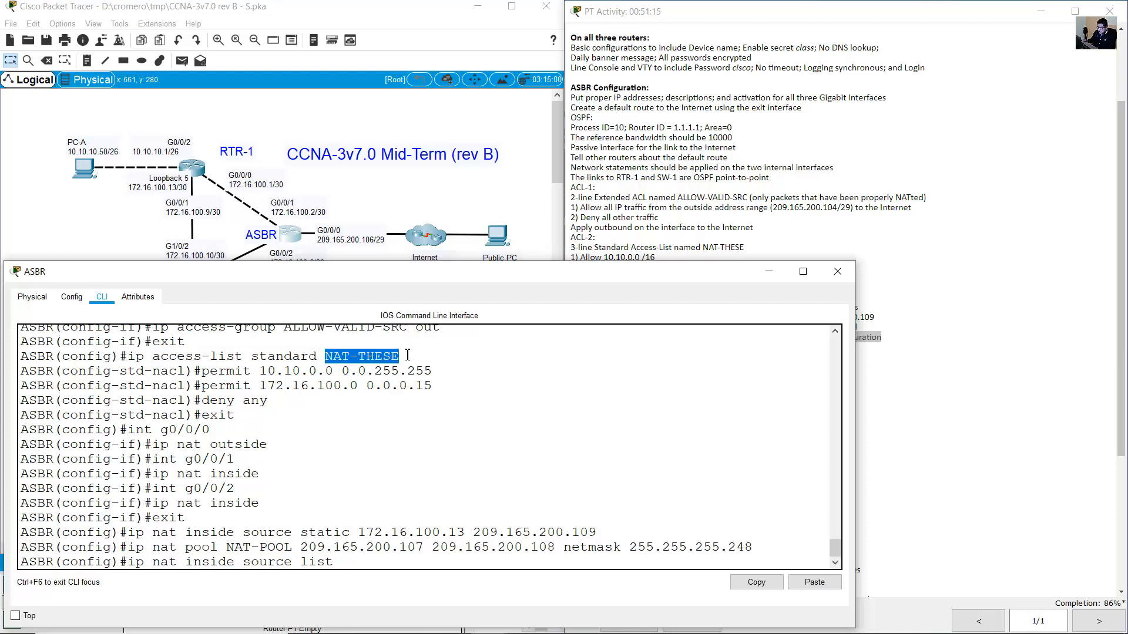
left_click(393, 523)
type("NAT-THSE")
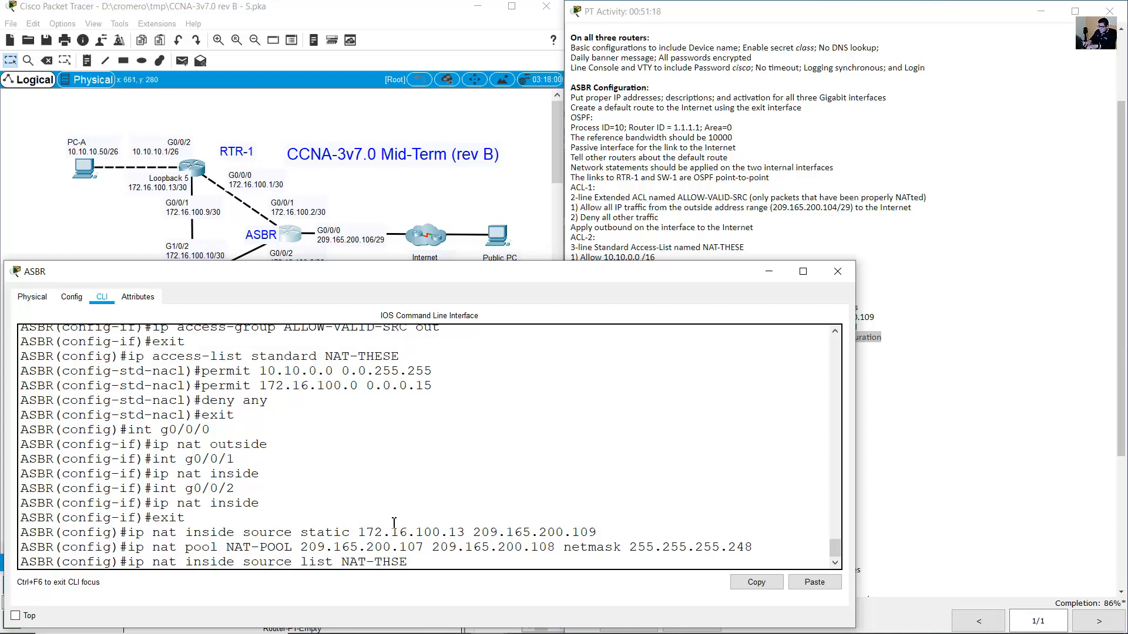
key("BackSpace")
key("BackSpace")
type("ESE")
type(" pol")
type("ol")
Complete the rule with NAT-POOL overload and submit it.
left_click_drag(234, 548, 555, 547)
left_click(402, 562)
left_click_drag(301, 547, 555, 547)
left_click_drag(227, 547, 293, 547)
left_click(501, 568)
type("NAT-POOL")
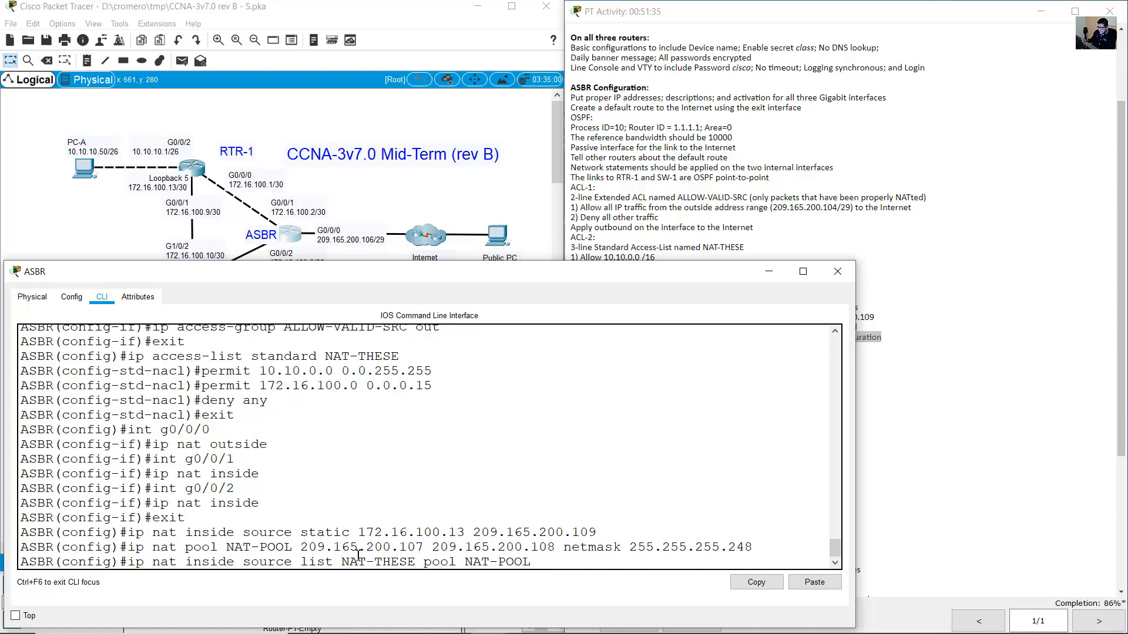
left_click_drag(326, 563, 562, 562)
left_click(562, 562)
type("overload")
key("Return")
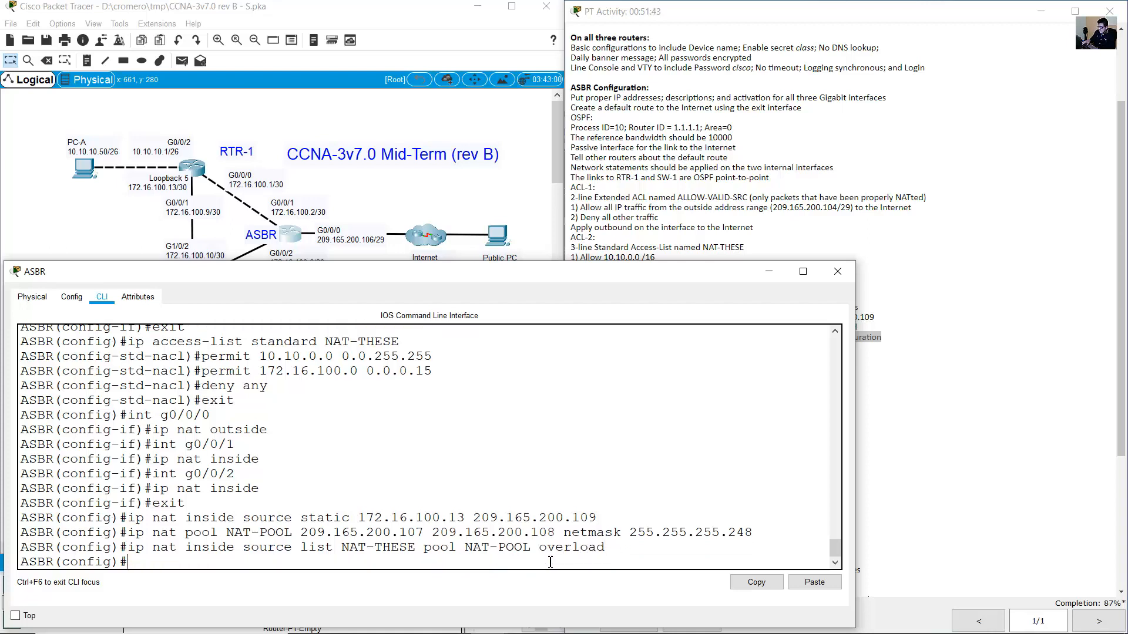
Review the PAT requirement, then rerun 'ping 50.50.50.2' from PC-A's command prompt.
left_click_drag(235, 468, 384, 487)
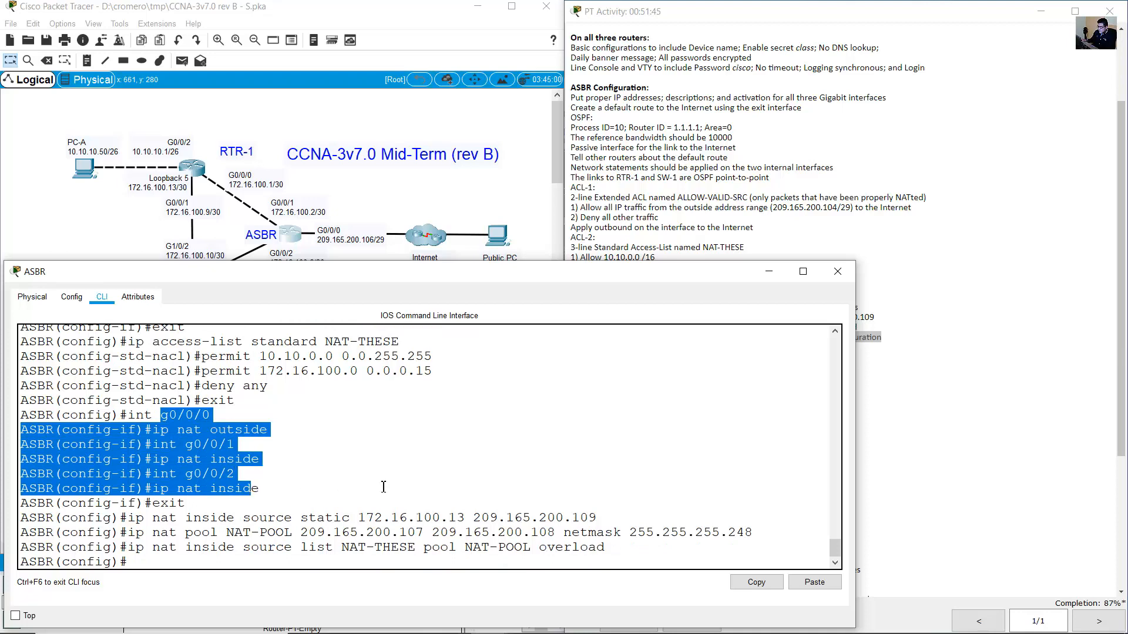
left_click(895, 406)
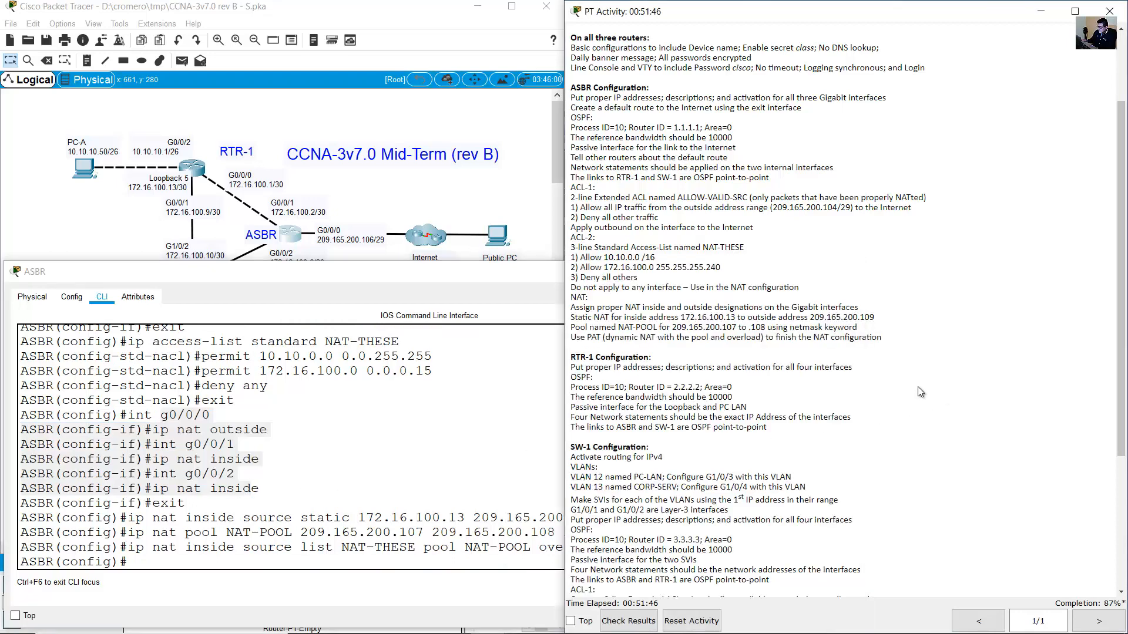
left_click_drag(634, 337, 649, 357)
left_click(628, 337)
left_click(382, 202)
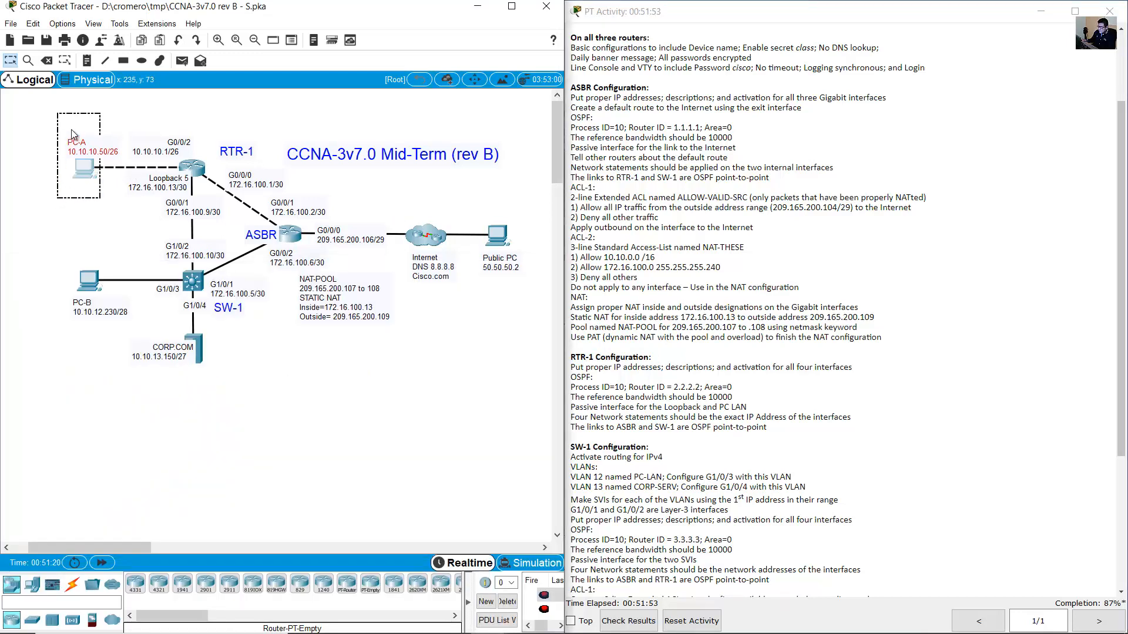
left_click(85, 168)
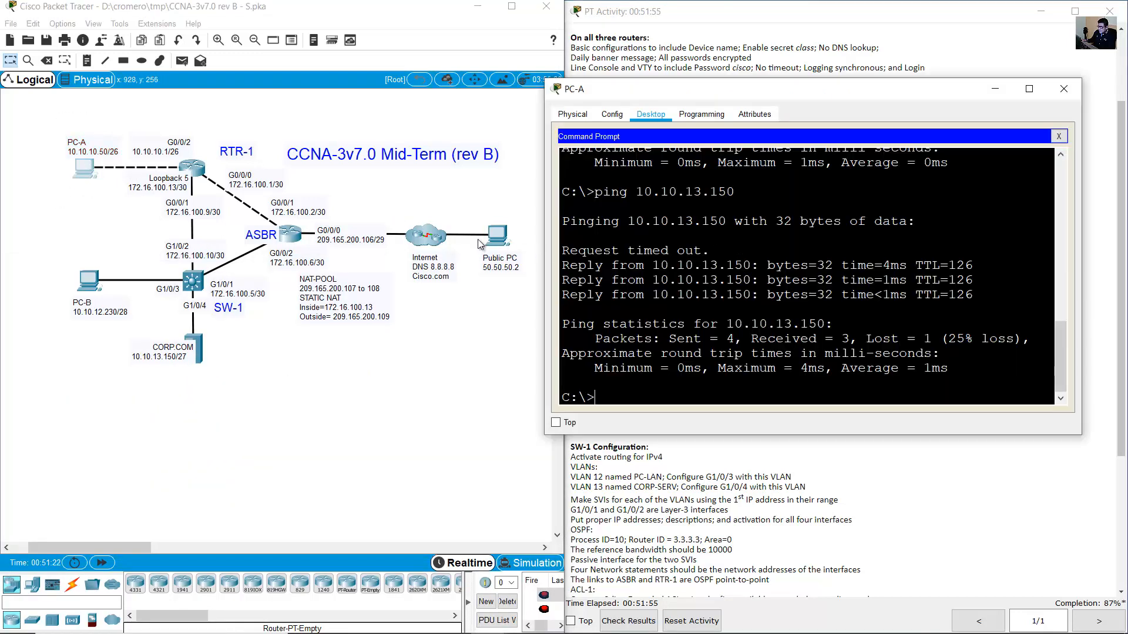
key("Up")
key("Up")
key("Up")
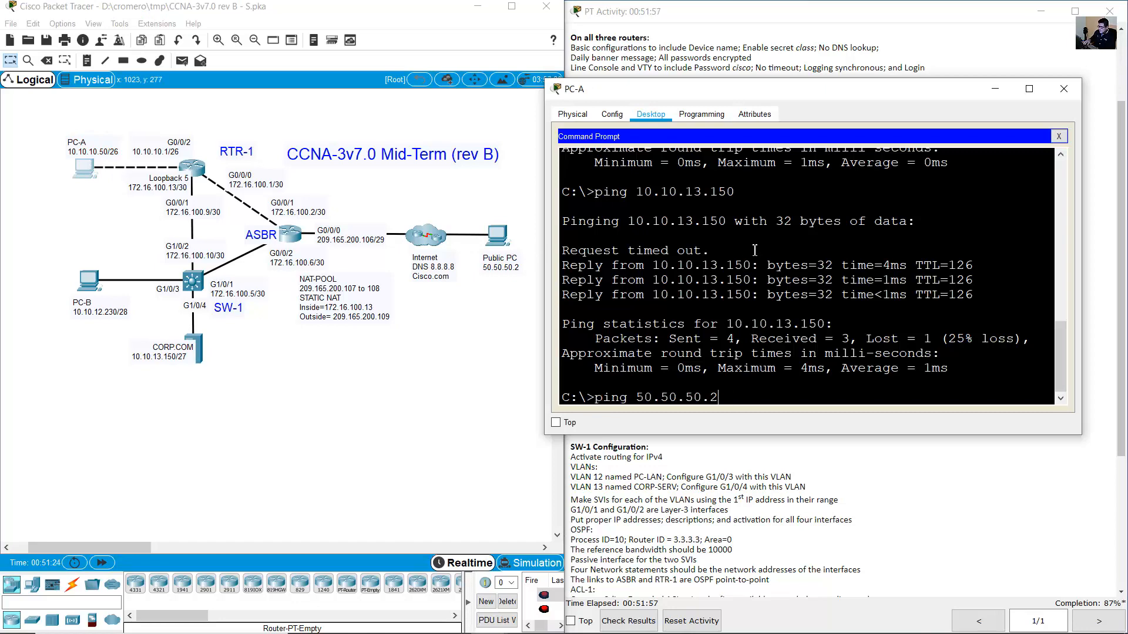
key("Return")
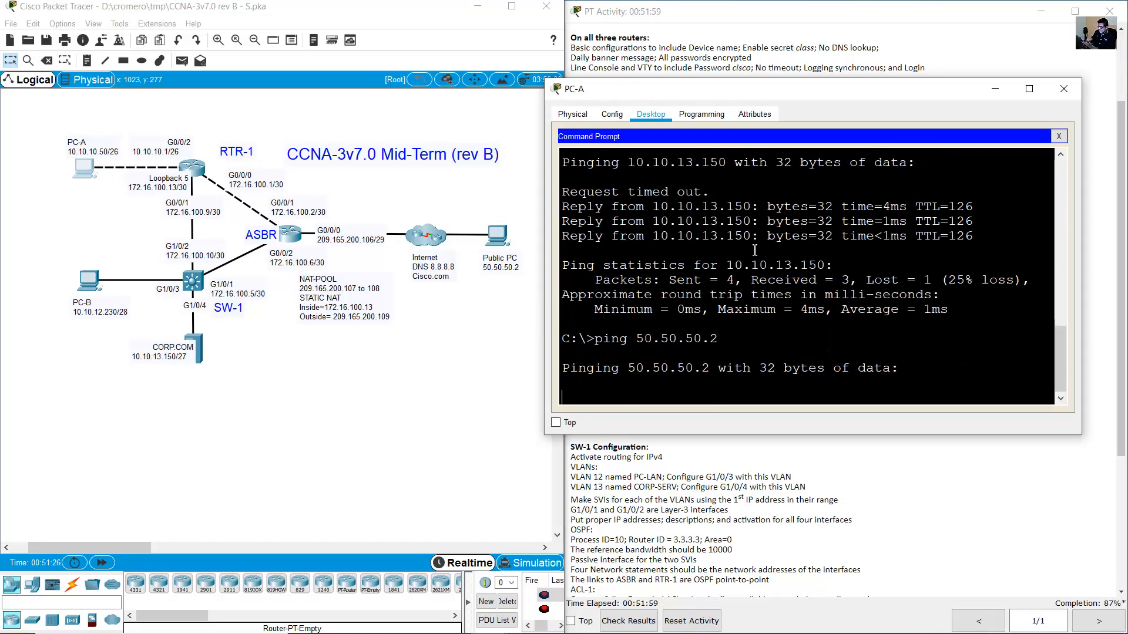
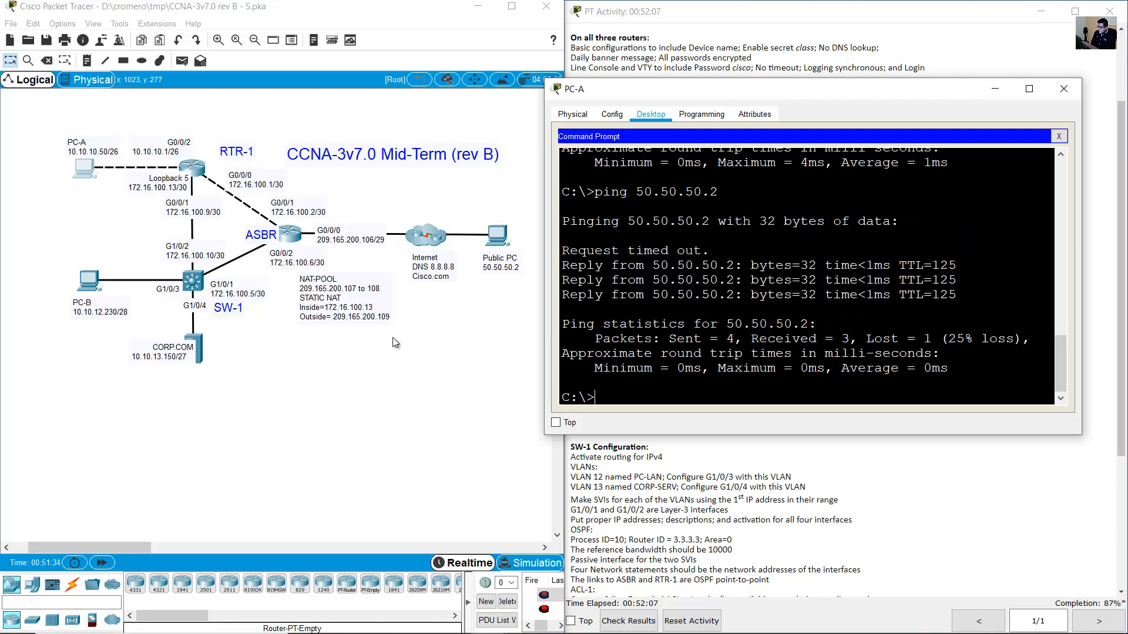
Bring the topology forward and open the ASBR router's CLI.
left_click(298, 236)
left_click(298, 237)
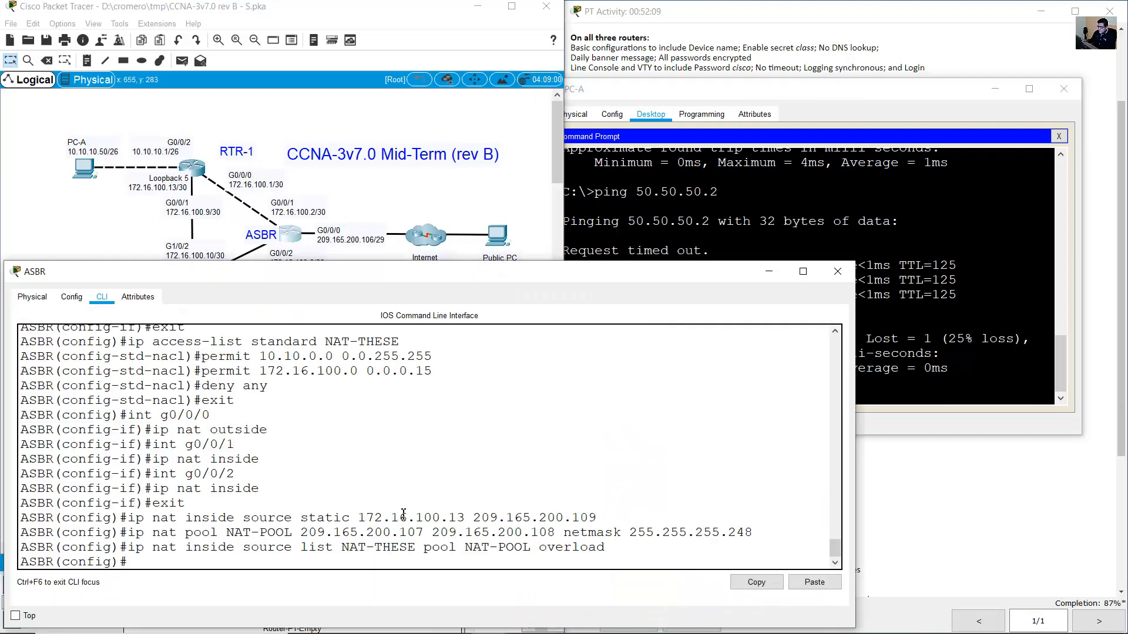
Exit configuration mode on ASBR and run 'show ip nat translation'.
type("end")
key("Return")
key("Return")
type("show ip on")
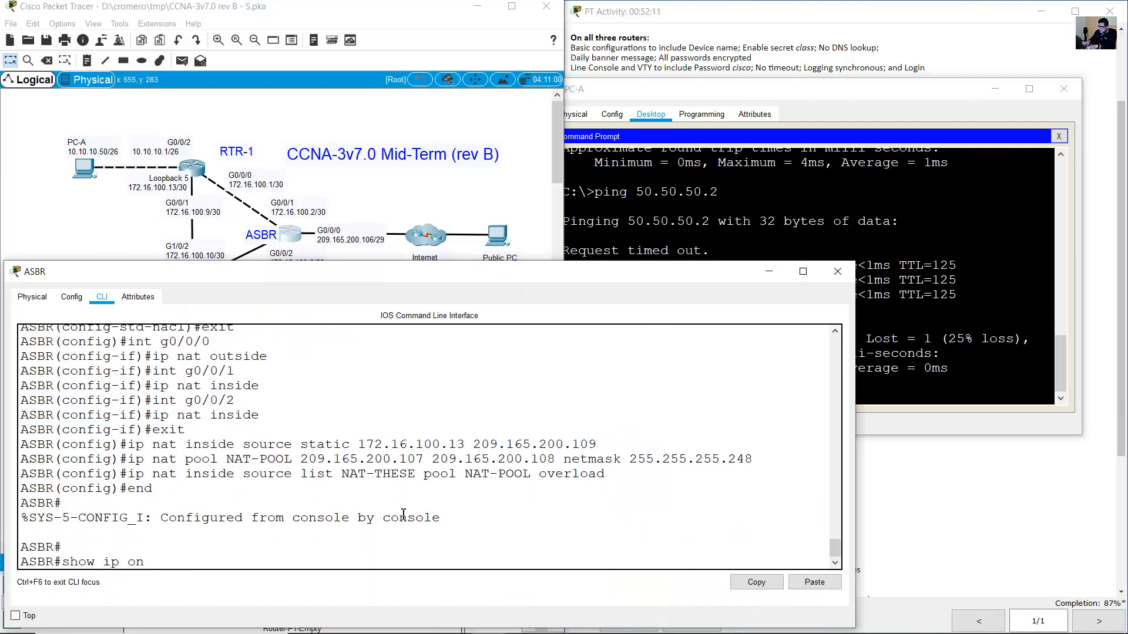
key("BackSpace")
key("BackSpace")
type("nat transla")
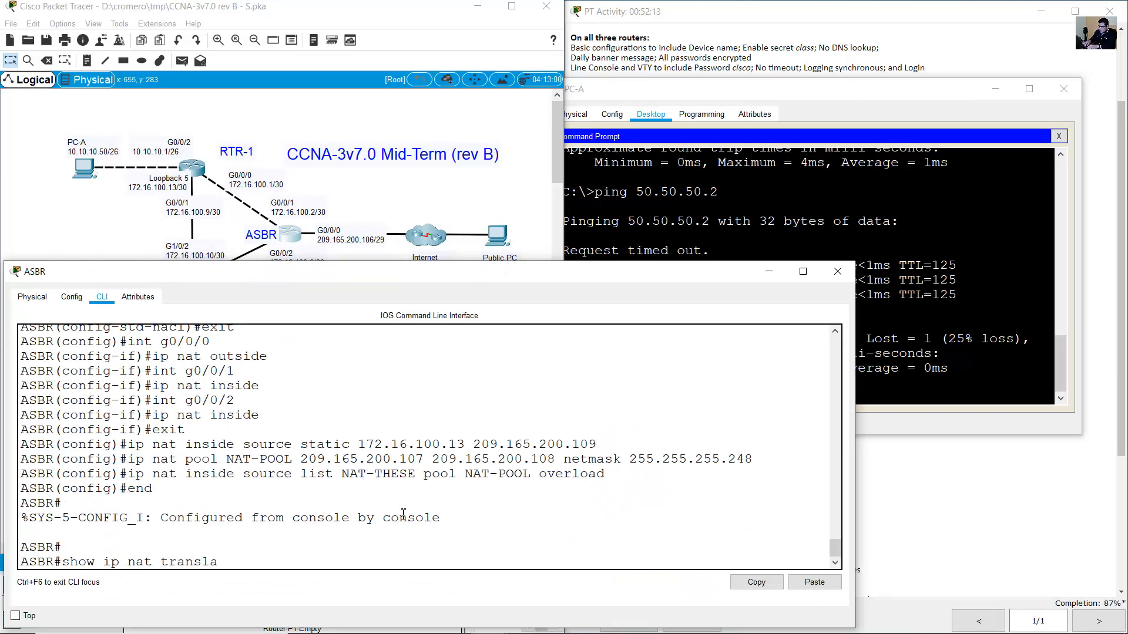
type("tion")
key("Return")
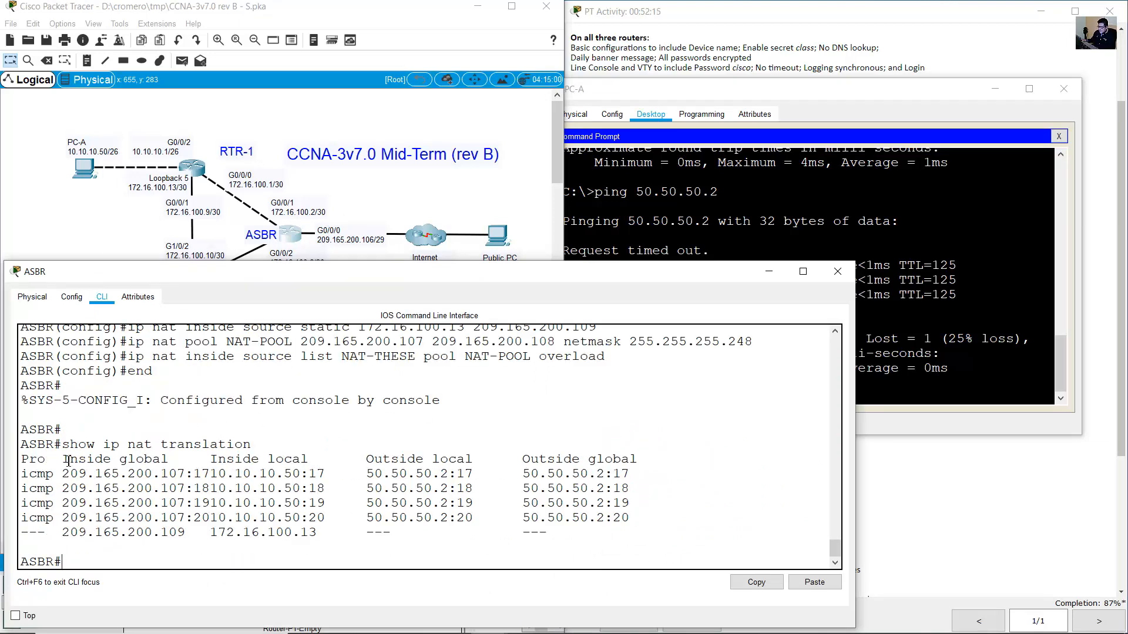
Trace the entry mapping PC-A's 10.10.10.50 to 209.165.200.107 toward 50.50.50.2.
left_click(94, 475)
mouse_move(69, 475)
left_mouse_down()
mouse_move(187, 474)
mouse_move(63, 473)
left_mouse_up()
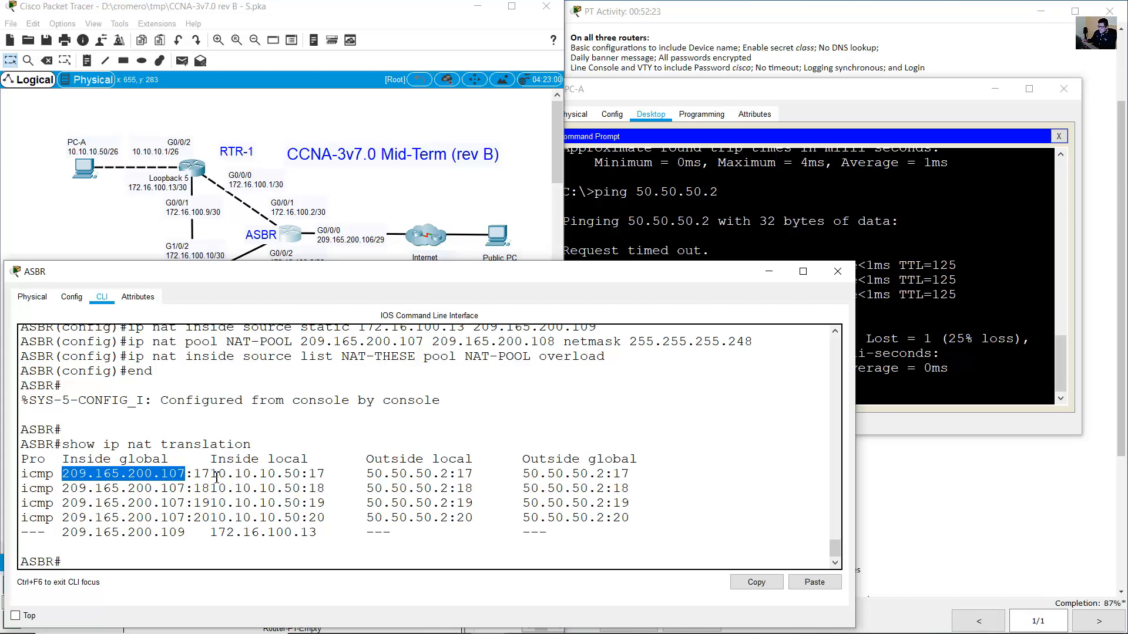
left_click_drag(211, 475, 301, 475)
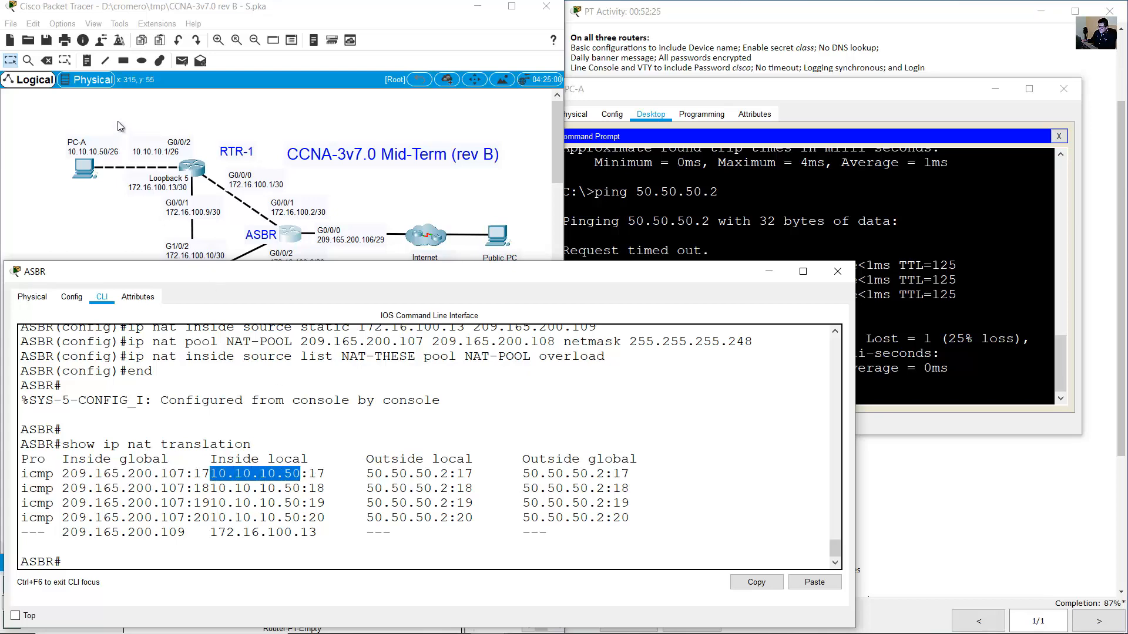
left_click_drag(118, 121, 46, 193)
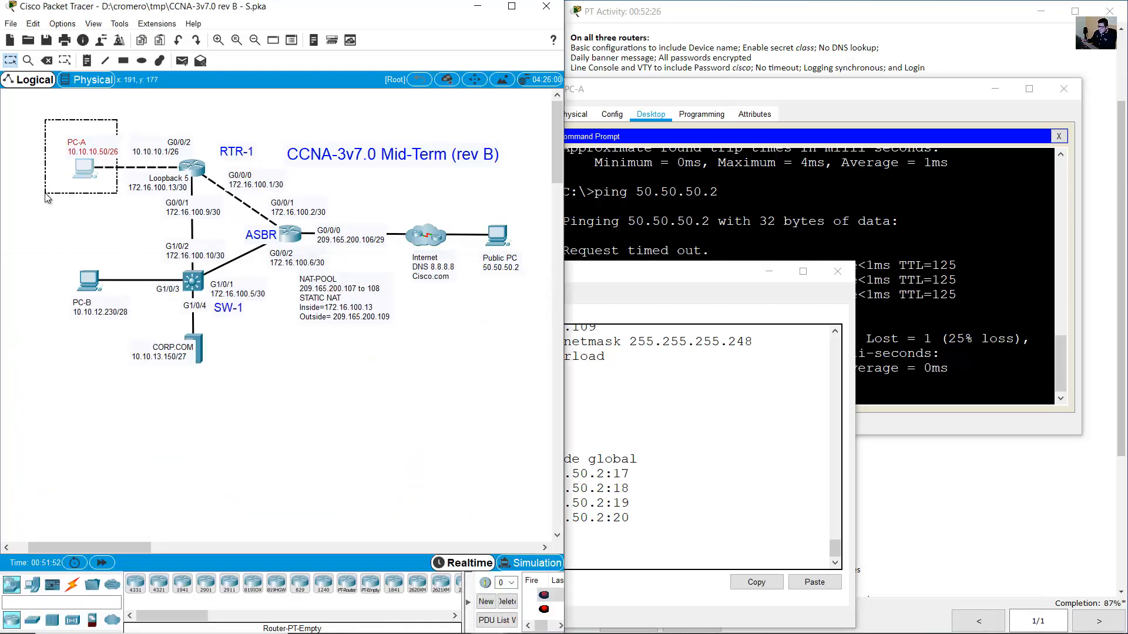
left_click(291, 243)
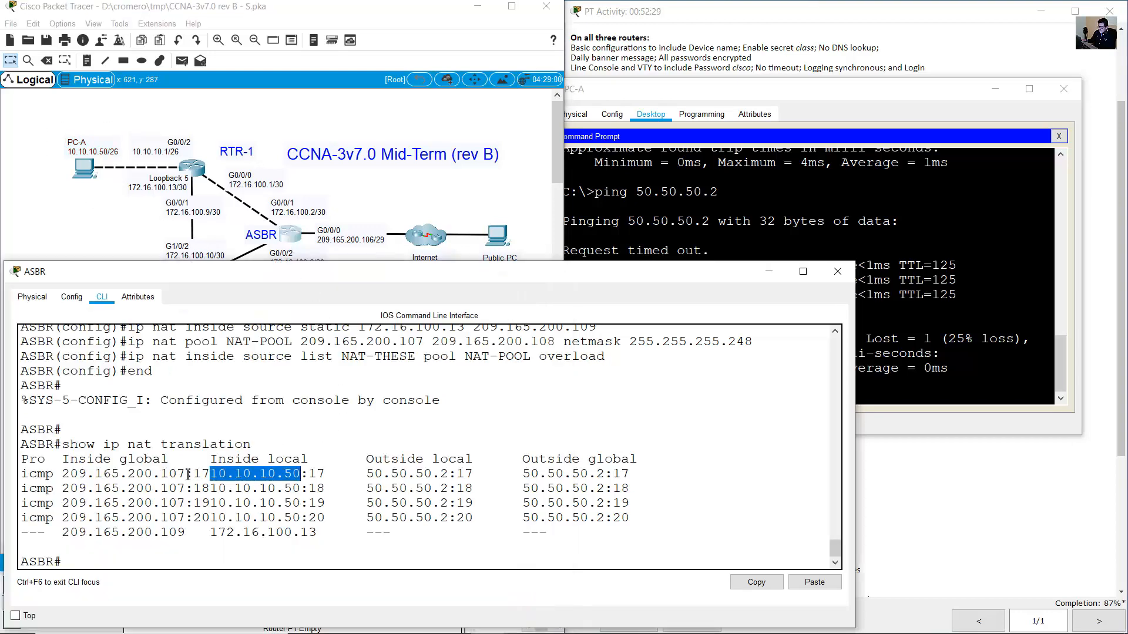
left_click_drag(187, 475, 66, 473)
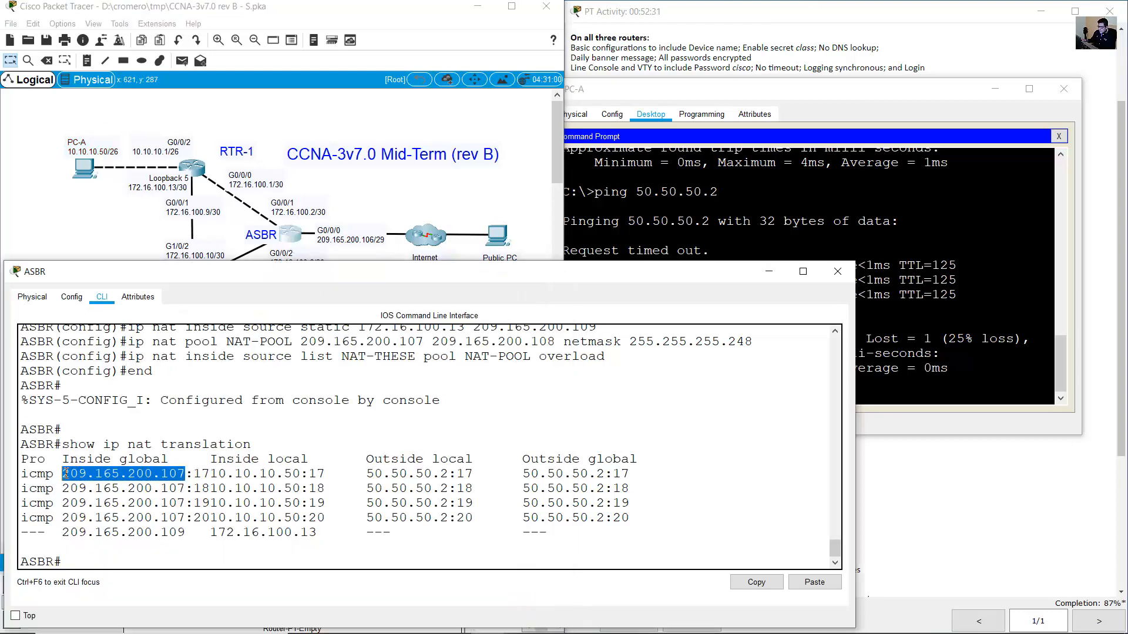
left_click(428, 474)
left_click_drag(365, 473, 670, 474)
Locate the Public PC and the Loopback 5 address 172.16.100.13 on the topology.
left_click(514, 192)
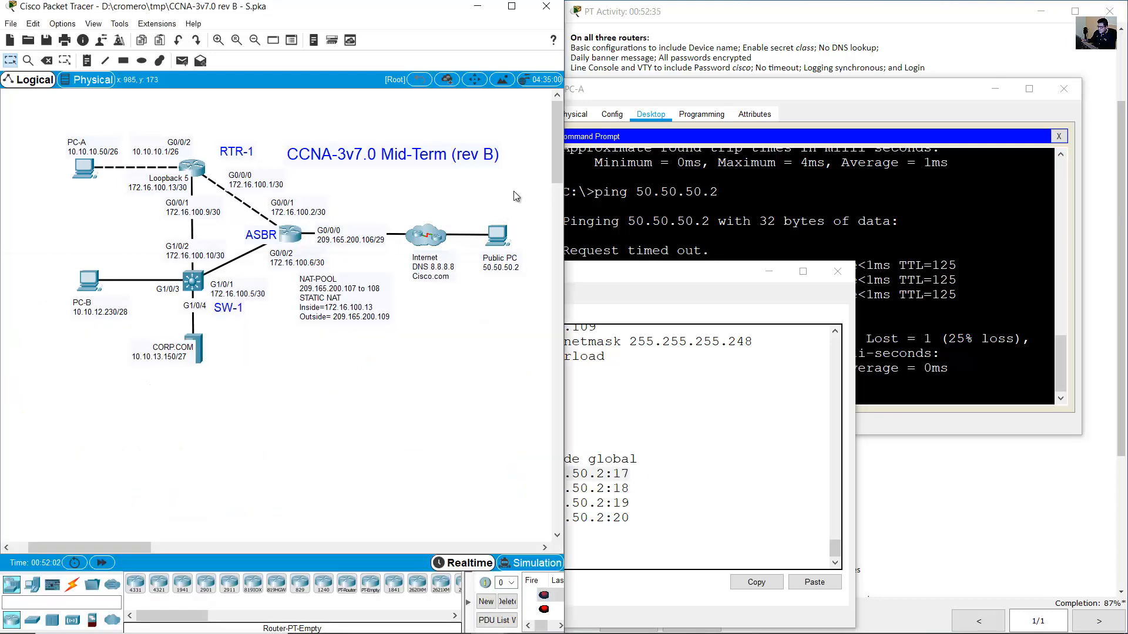
left_click_drag(515, 191, 494, 301)
left_click(632, 477)
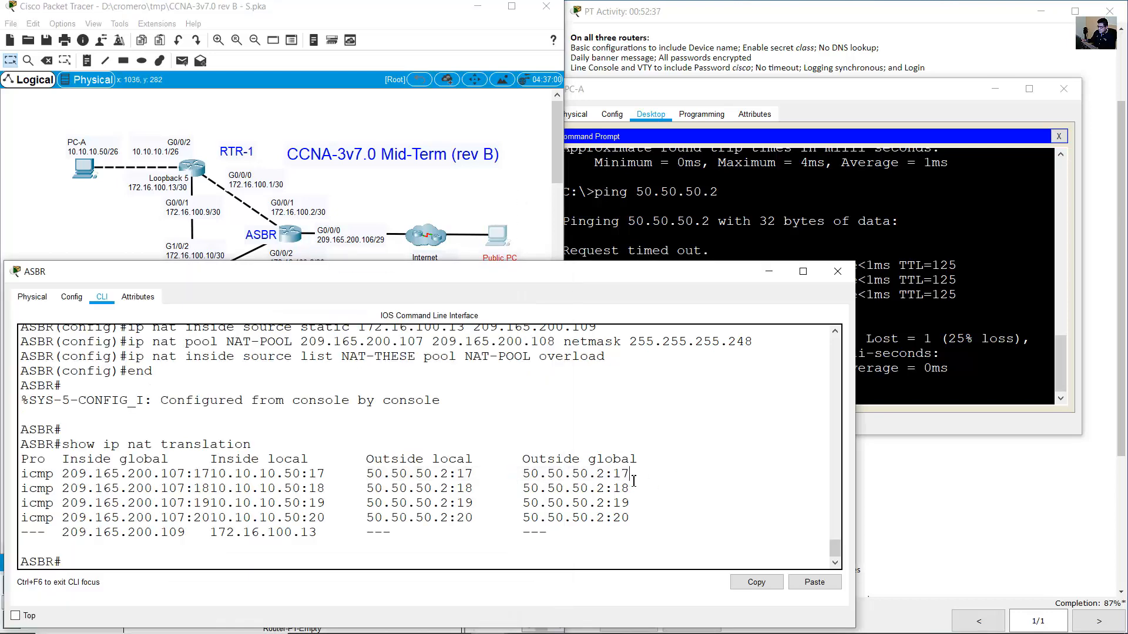
left_click(485, 202)
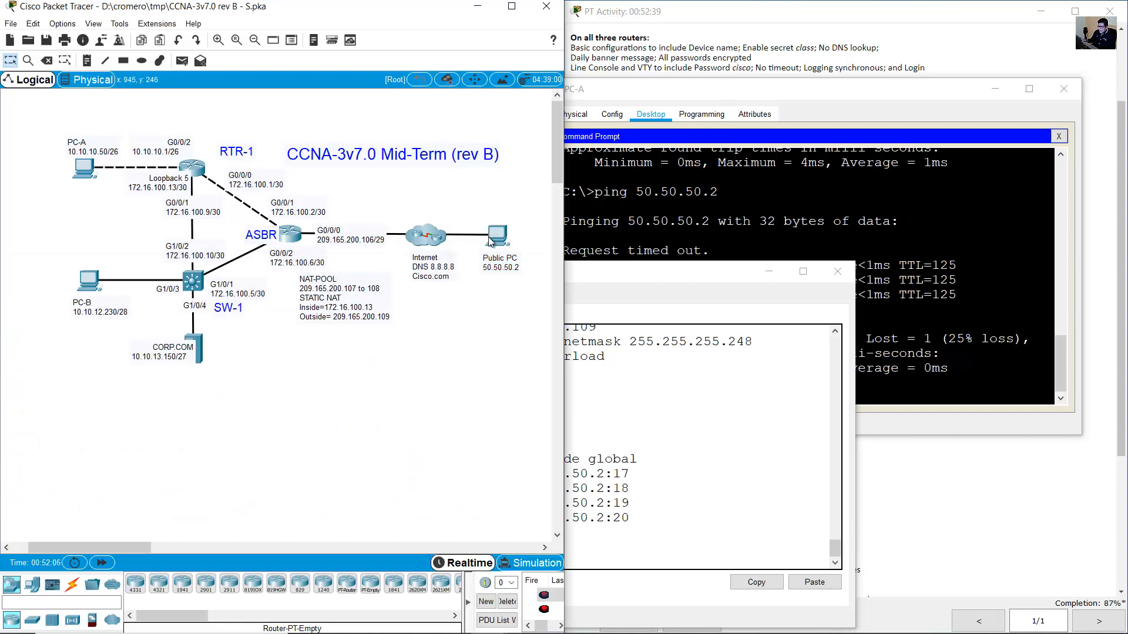
double_click(167, 188)
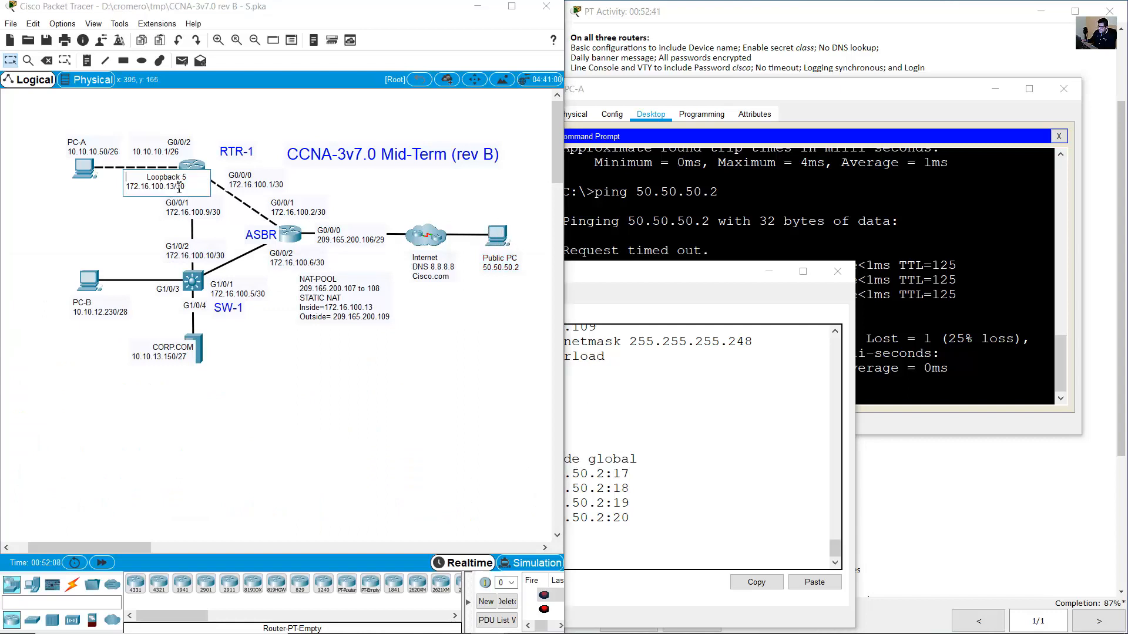
Open the Public PC's command prompt and start a ping command.
left_click(498, 235)
left_click_drag(556, 136, 222, 233)
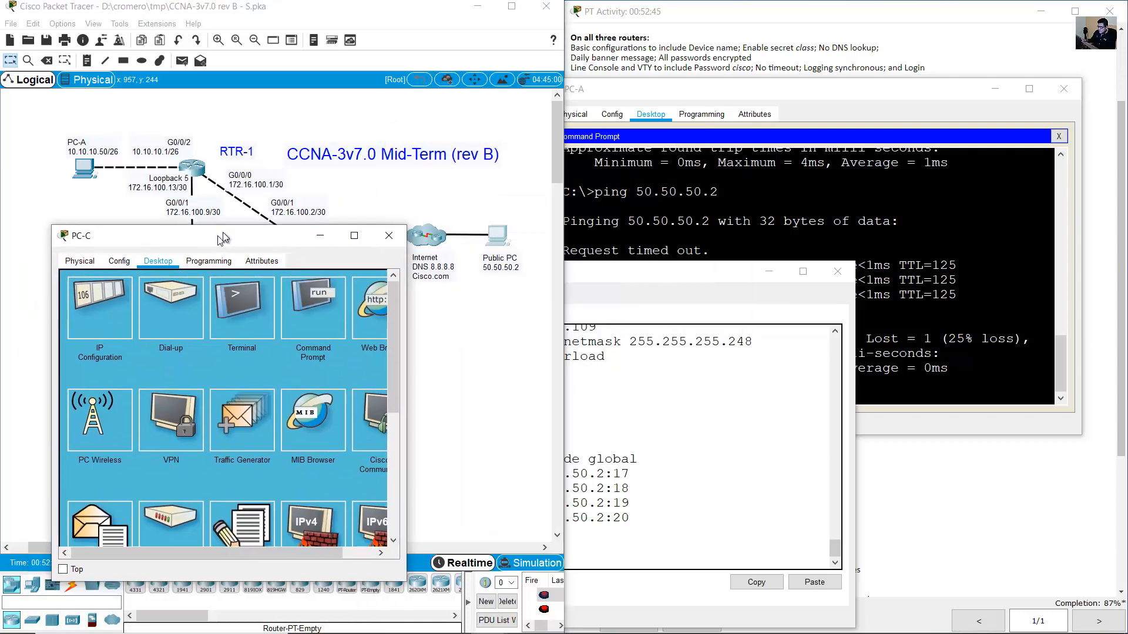
mouse_move(492, 205)
left_mouse_down()
mouse_move(522, 225)
mouse_move(524, 284)
mouse_move(633, 299)
left_mouse_up()
left_click(500, 234)
left_click(383, 336)
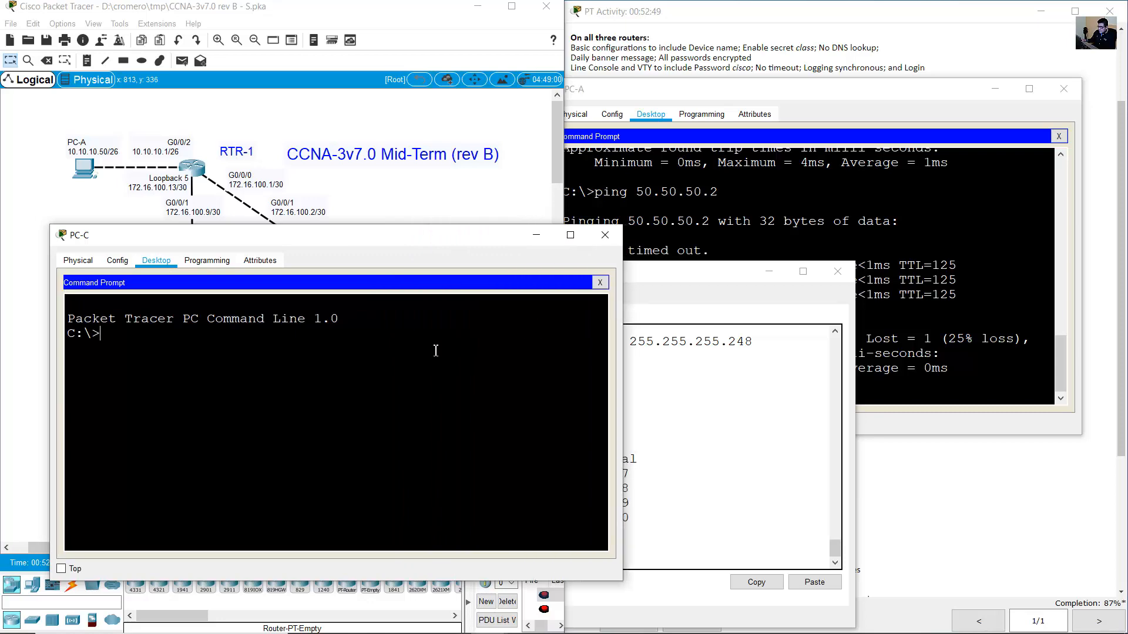
type("ping")
Look up the static NAT address 209.165.200.109 for Loopback 5 in the activity instructions.
left_click(755, 40)
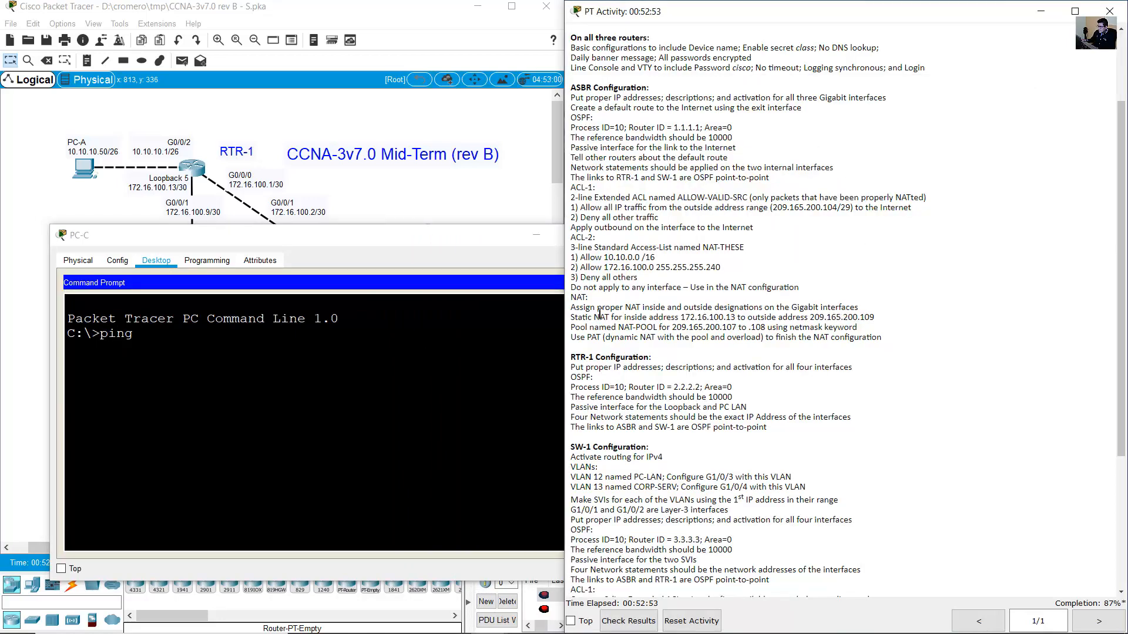
left_click_drag(578, 318, 759, 318)
left_click(688, 319)
left_click(148, 189)
left_click_drag(204, 191, 127, 178)
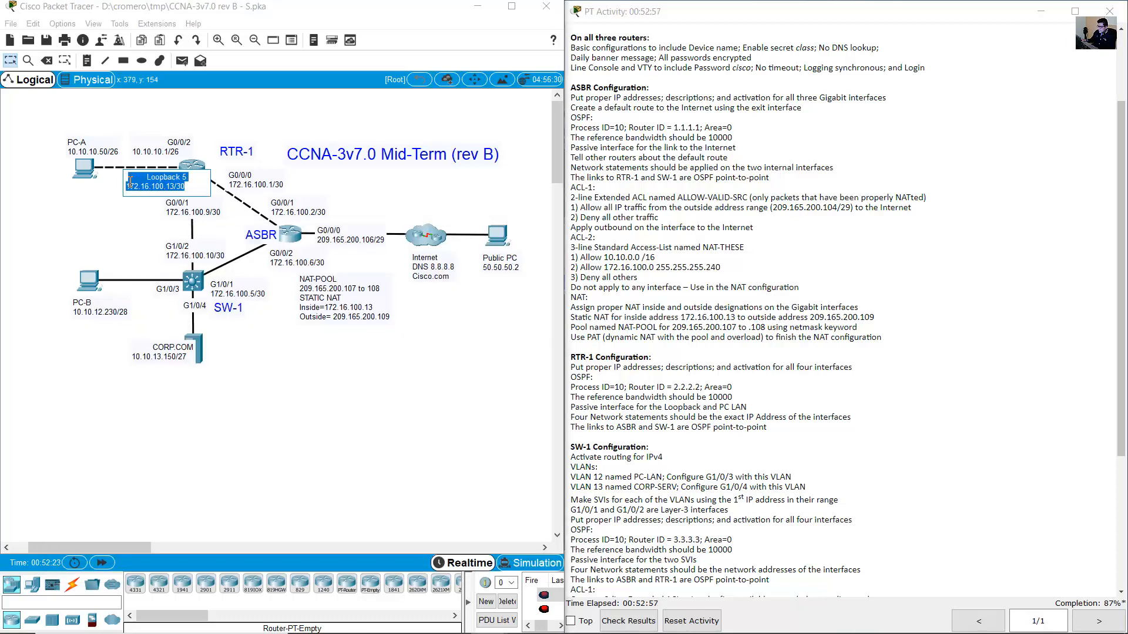
left_click(768, 312)
left_click_drag(844, 318, 881, 320)
Ping 209.165.200.109 from the Public PC, getting 3 of 4 replies.
left_click(496, 233)
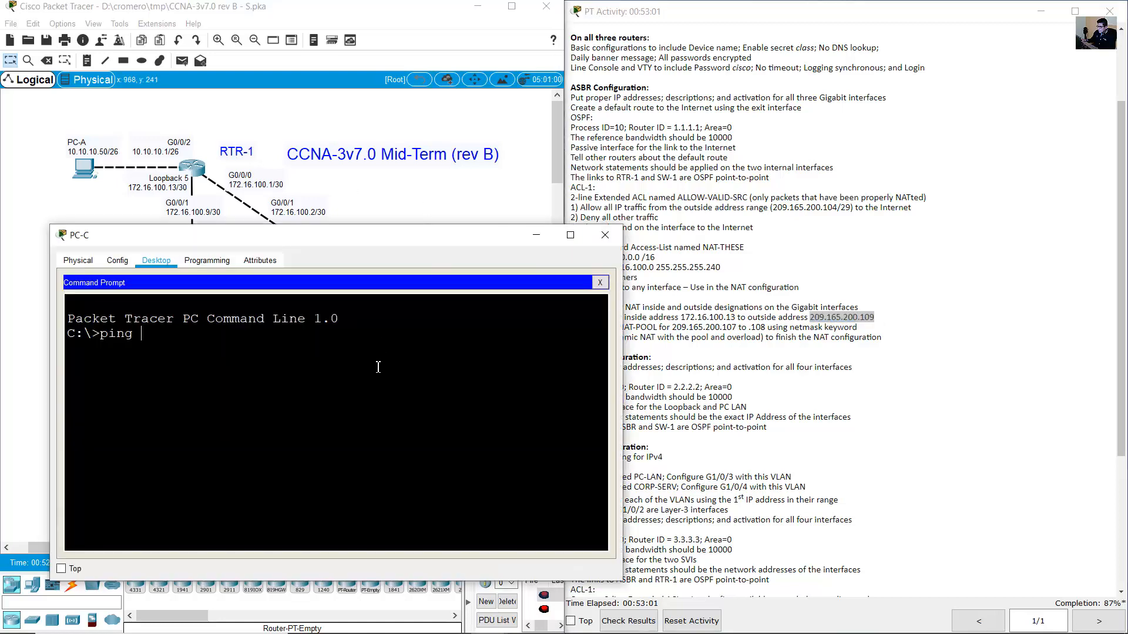
type("209.165.20")
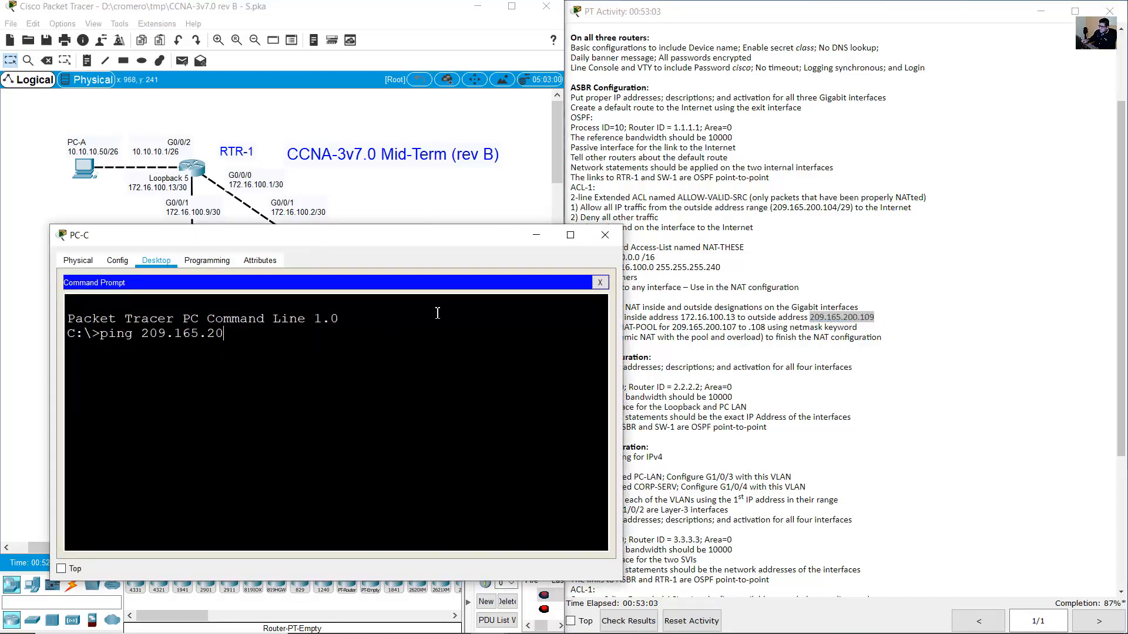
type("0.109")
key("Return")
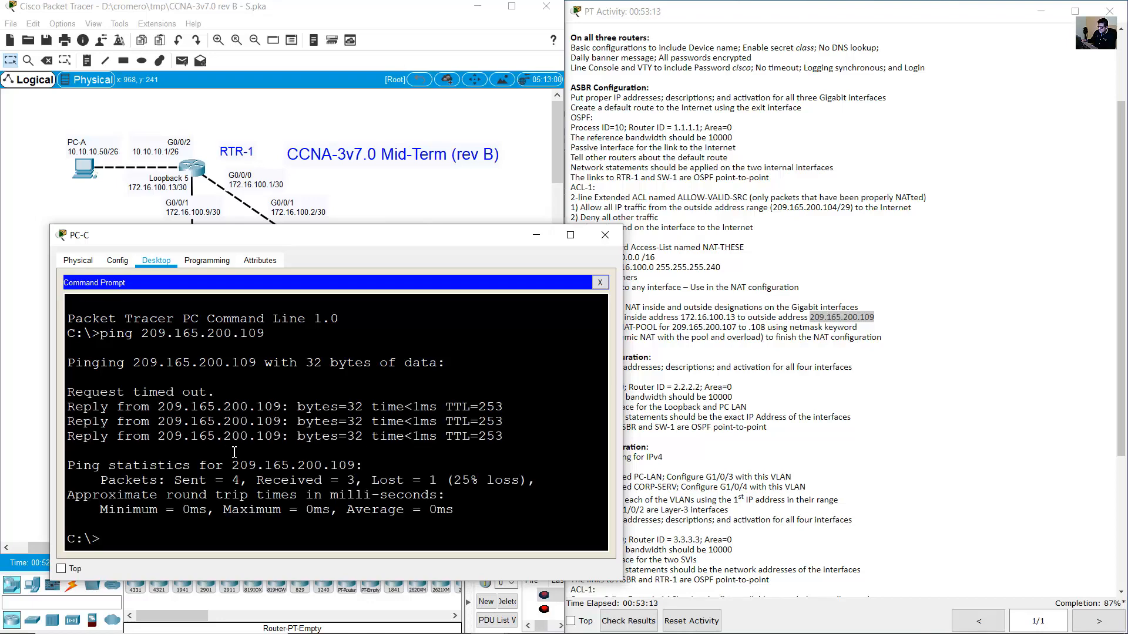
left_click_drag(142, 407, 236, 455)
Return to the ASBR router's command line.
left_click(15, 327)
left_click(292, 236)
left_click(351, 440)
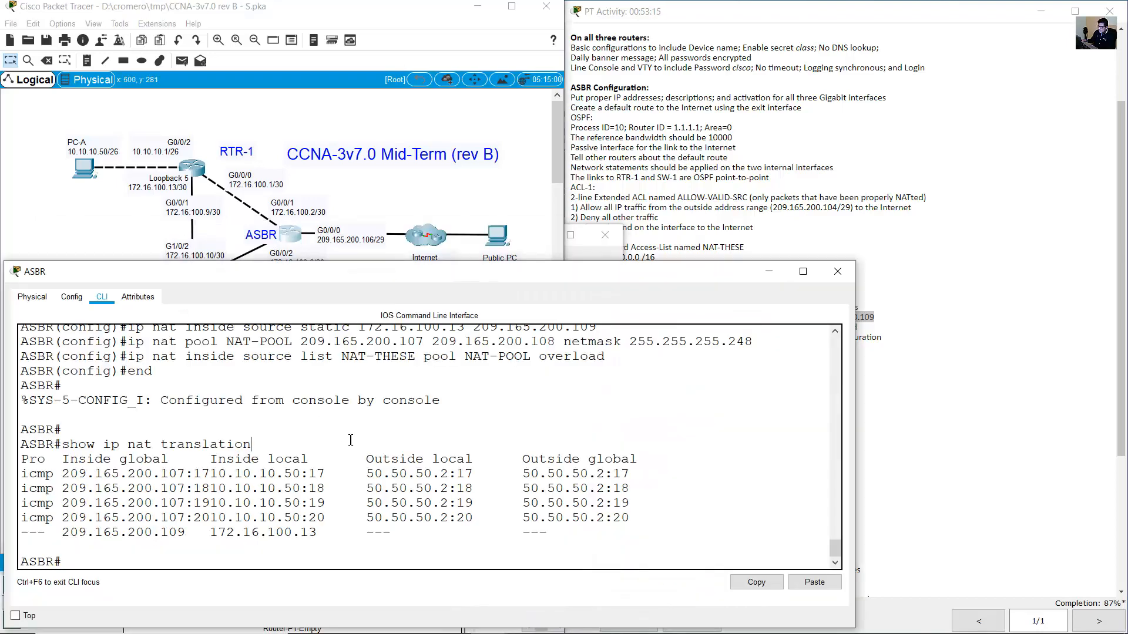
Rerun the NAT listing showing 172.16.100.13 translated to 209.165.200.109 for 50.50.50.2.
key("Up")
key("Return")
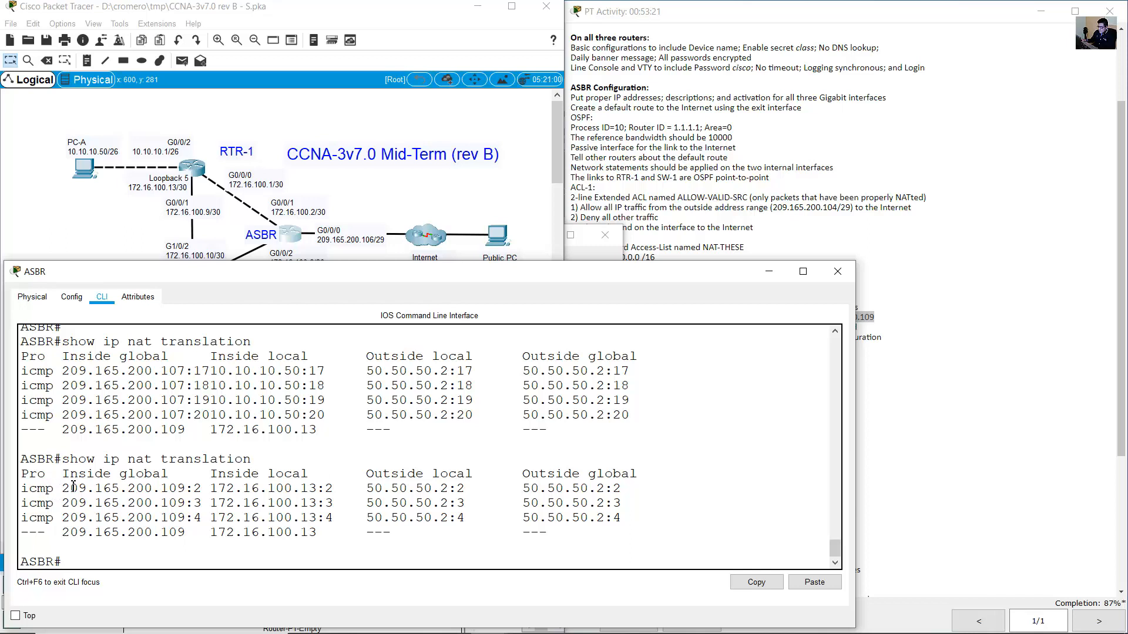
left_click_drag(210, 488, 319, 493)
left_click_drag(186, 488, 66, 489)
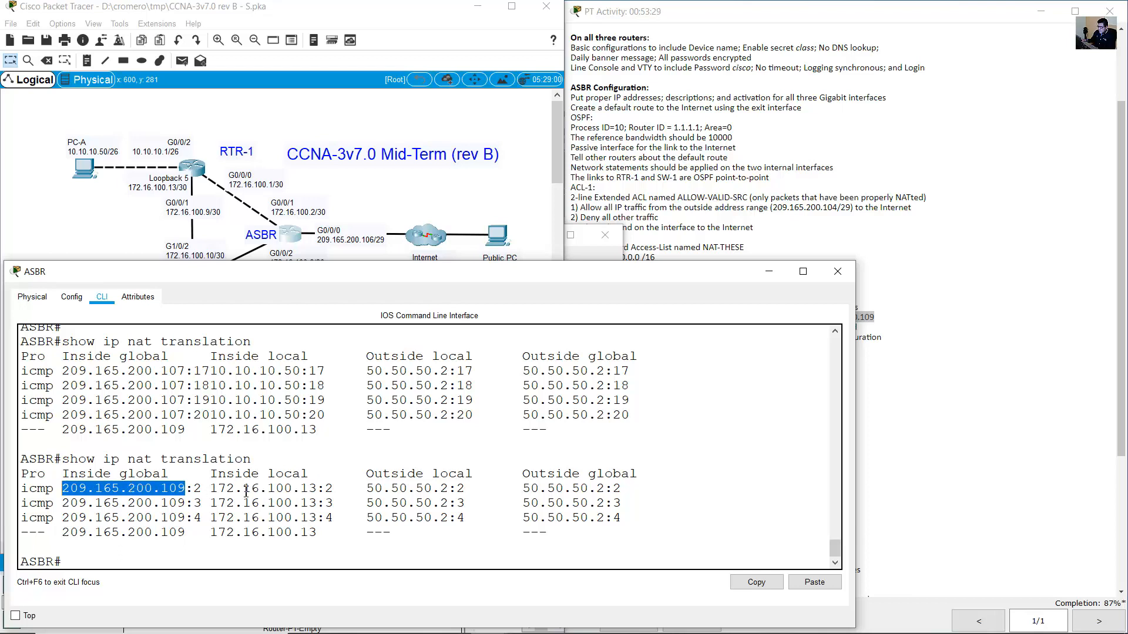
left_click_drag(369, 490, 640, 497)
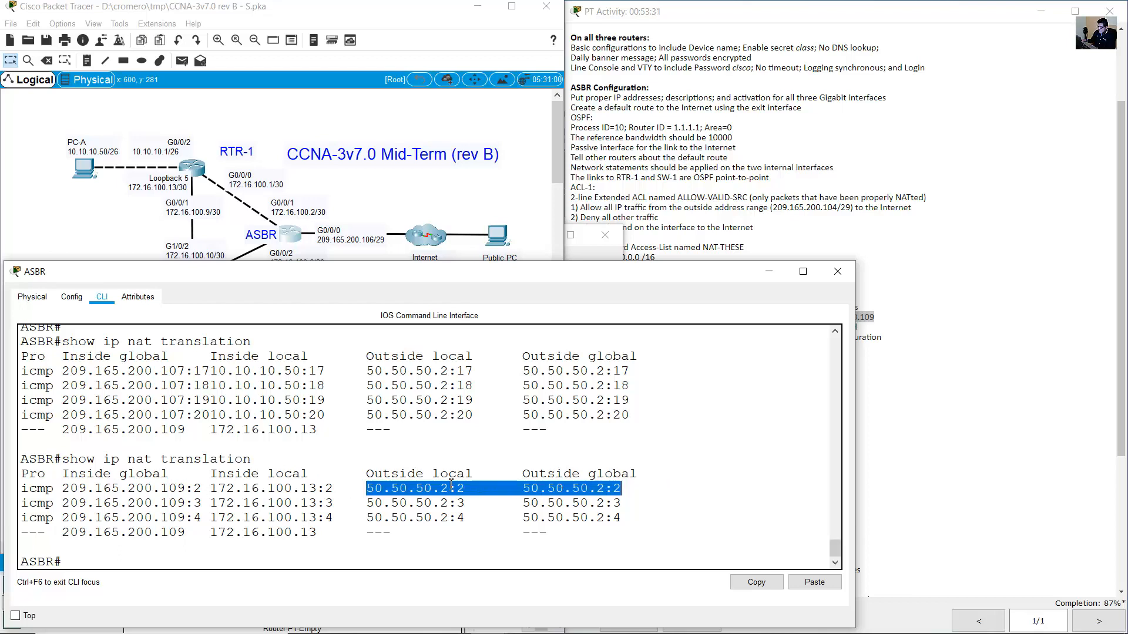
Scroll the activity instructions to the RTR-1 tasks and SW-1's ACL-1 and ACL-2 requirements.
left_click(517, 232)
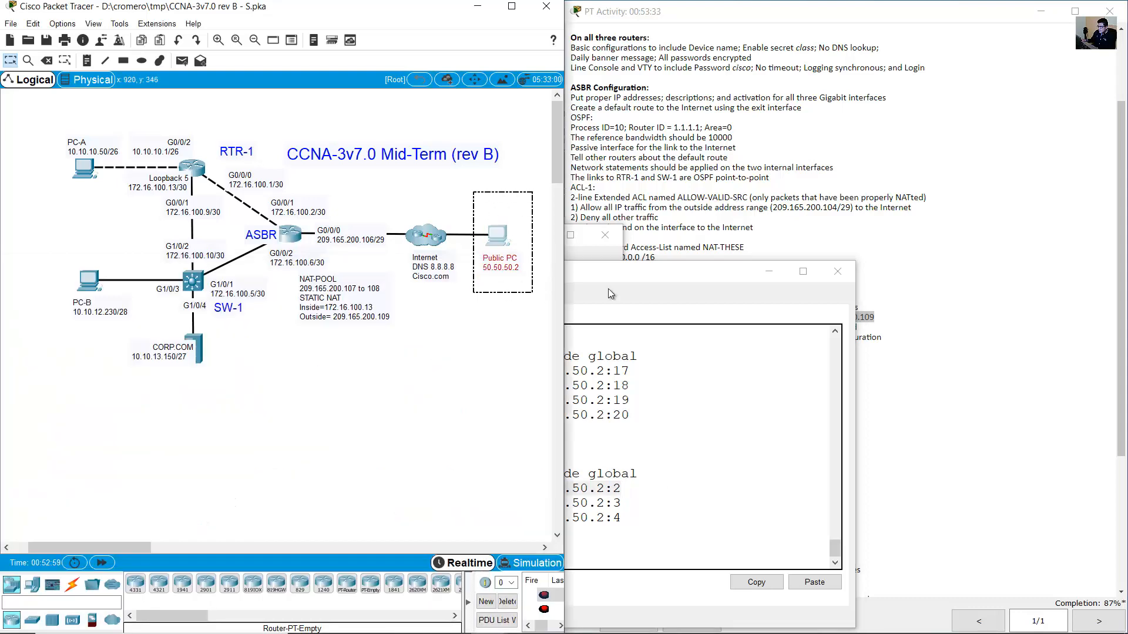
left_click(998, 251)
scroll(764, 359, "down", 7)
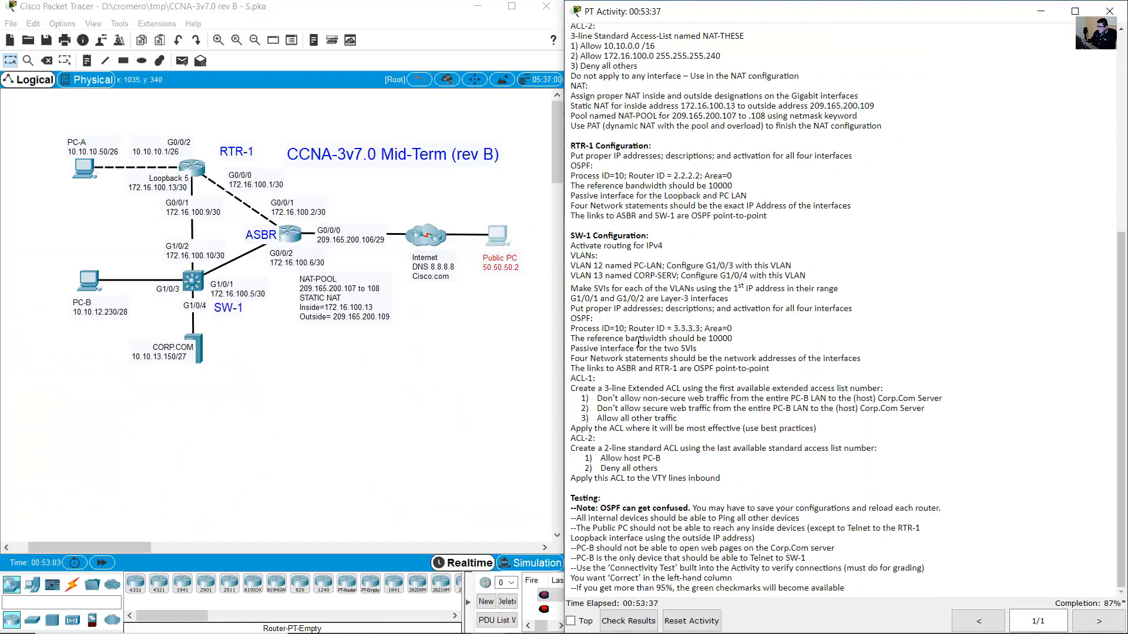
left_click_drag(575, 145, 744, 221)
left_click_drag(575, 235, 672, 249)
left_click(686, 312)
left_click_drag(575, 379, 744, 482)
left_click(300, 402)
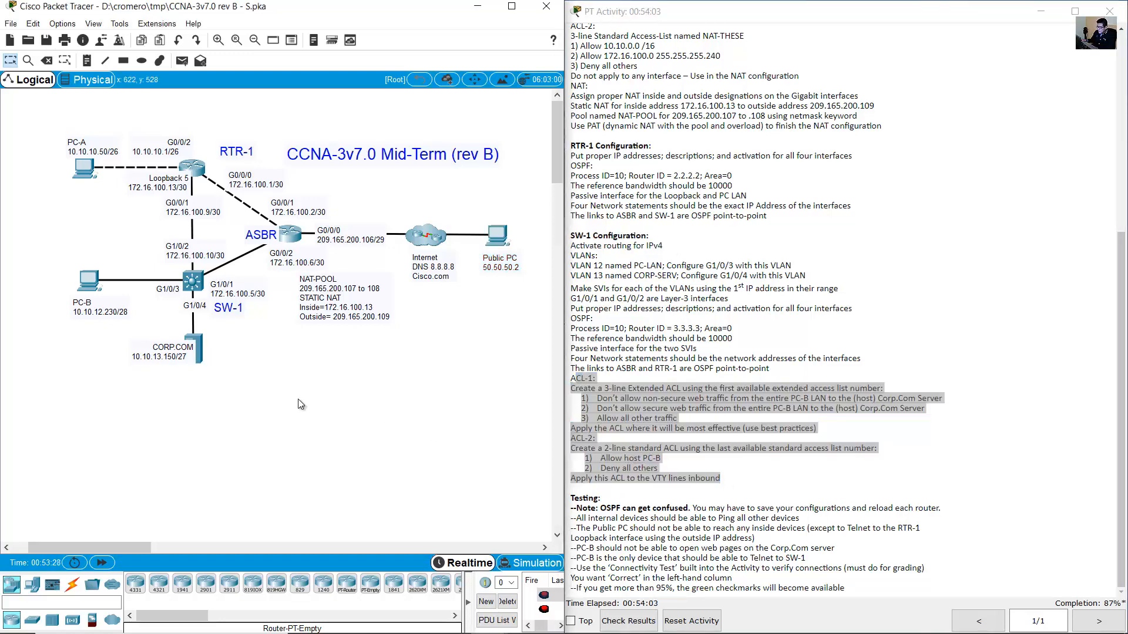
Log into SW-1's console and enter global configuration mode with enable and conf term.
left_click(196, 284)
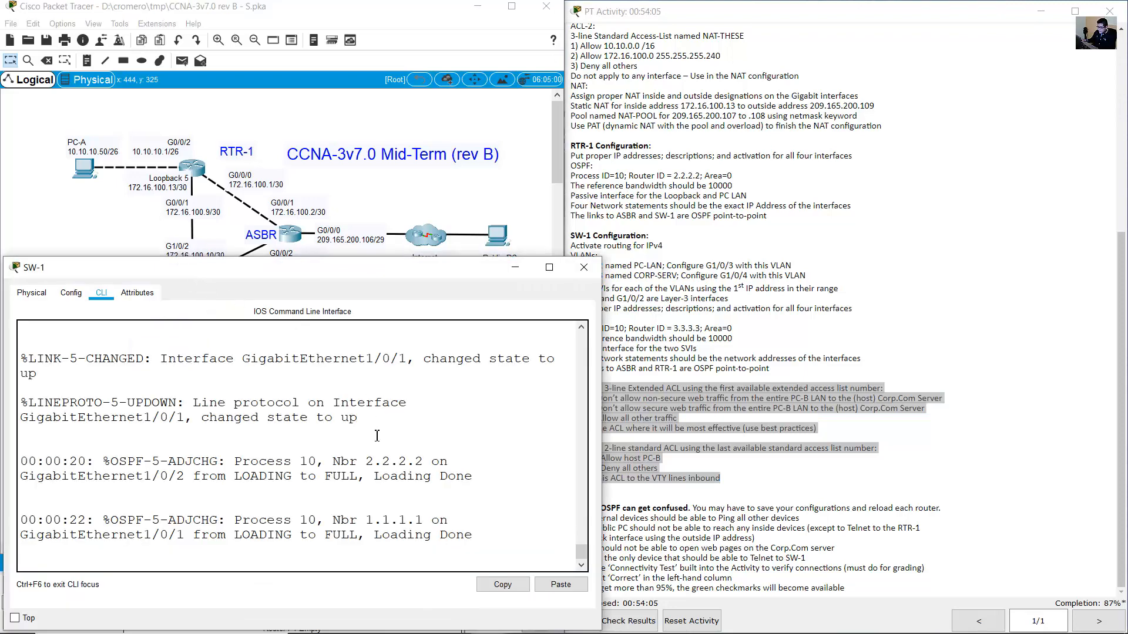
key("Return")
key("Return")
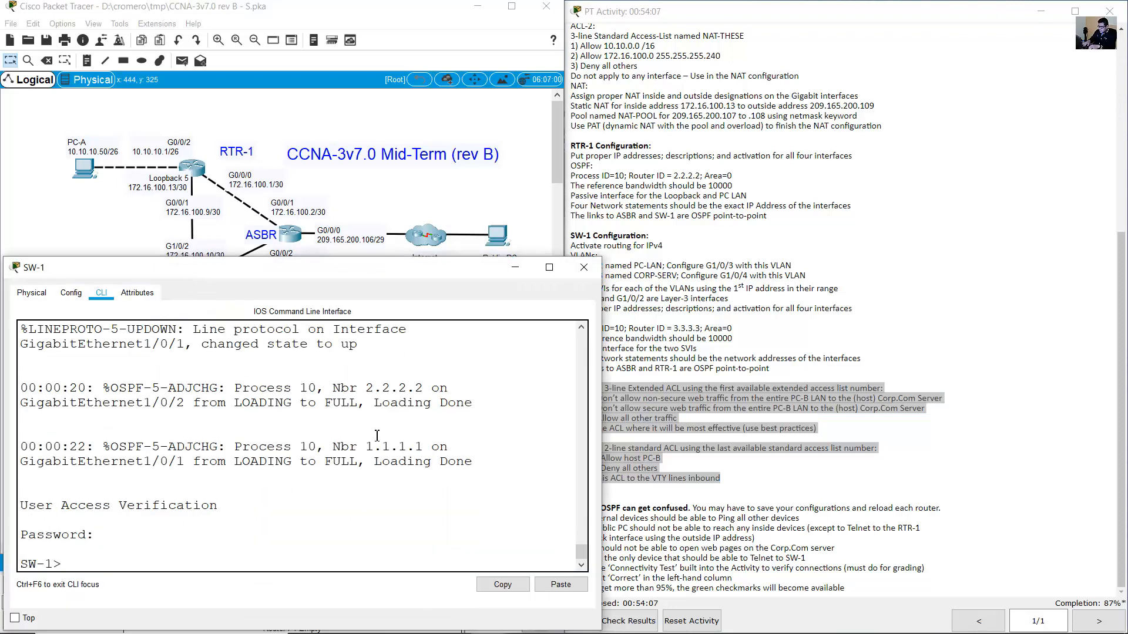
type("enable")
key("Return")
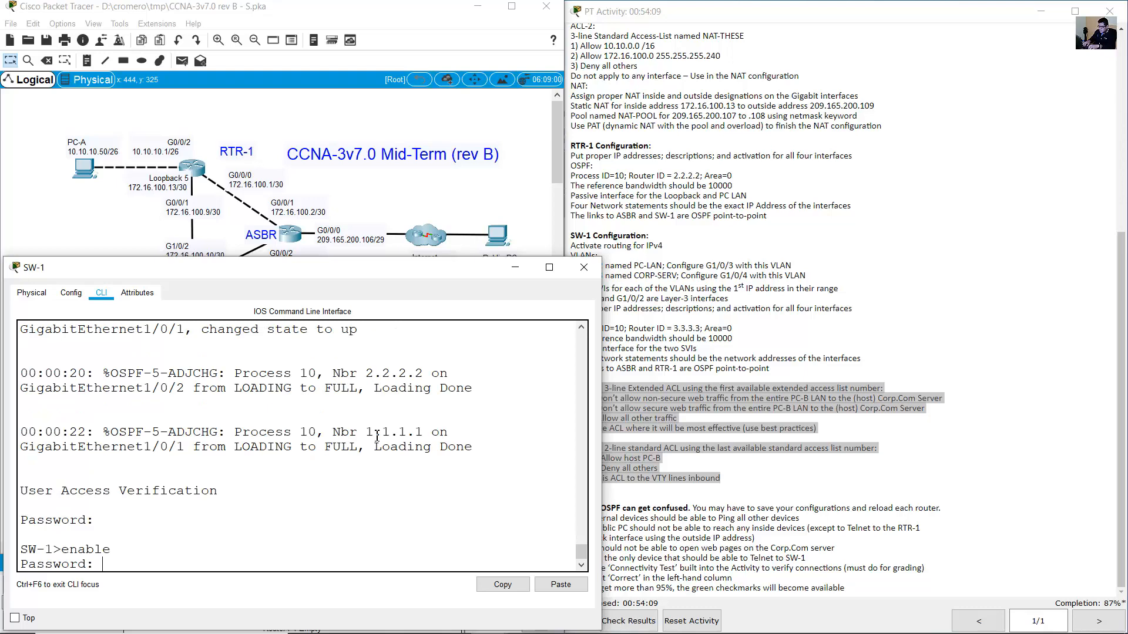
key("Return")
type("conf term")
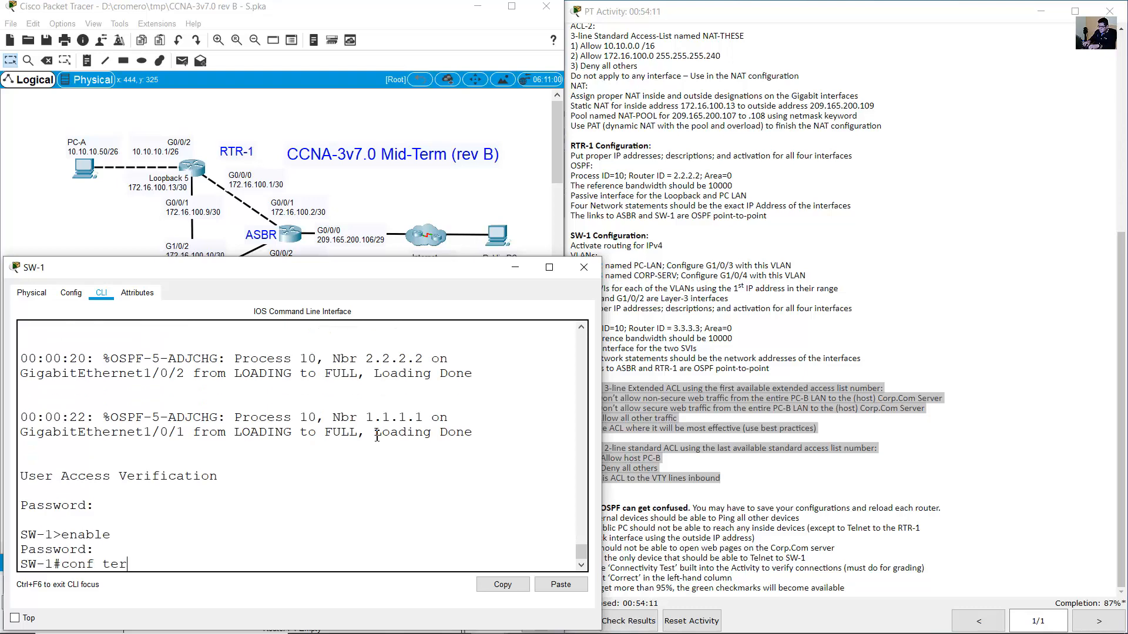
key("Return")
Read ACL-1's extended ACL requirement and begin 'ip access-list extended' on SW-1.
left_click(767, 357)
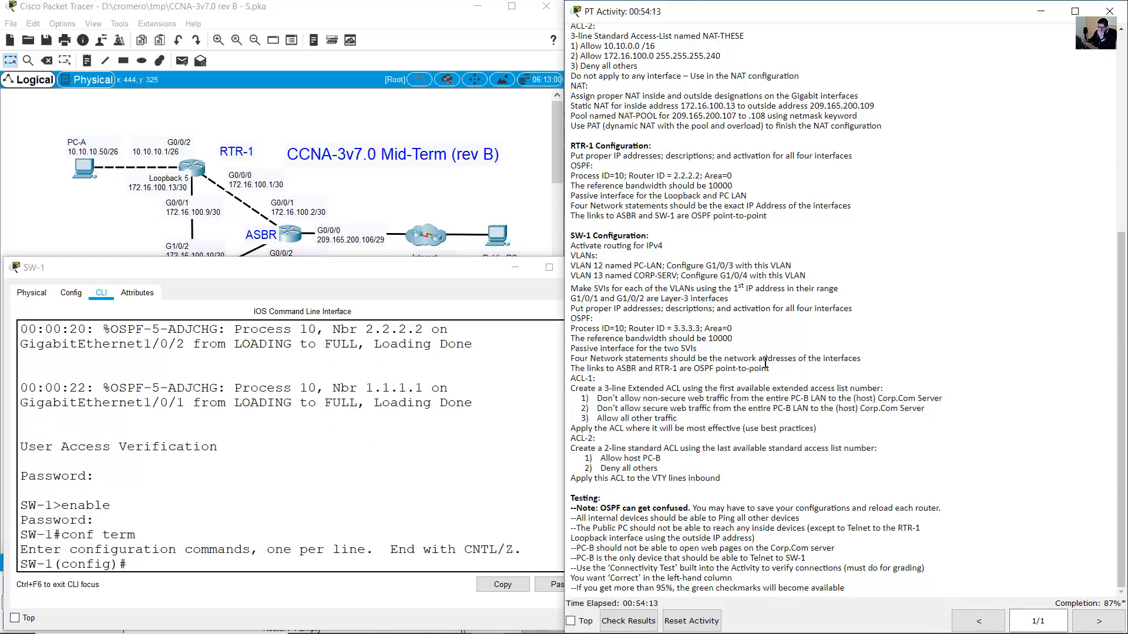
left_click_drag(570, 388, 679, 388)
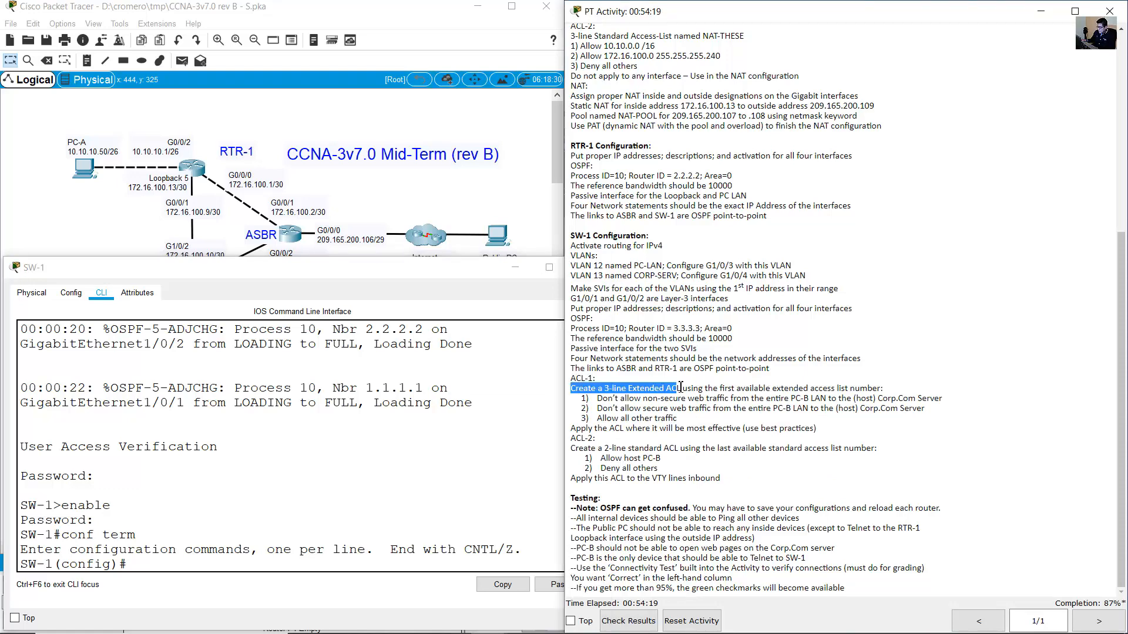
left_click(612, 393)
left_click_drag(591, 391, 684, 385)
left_click(362, 491)
type("ip ac")
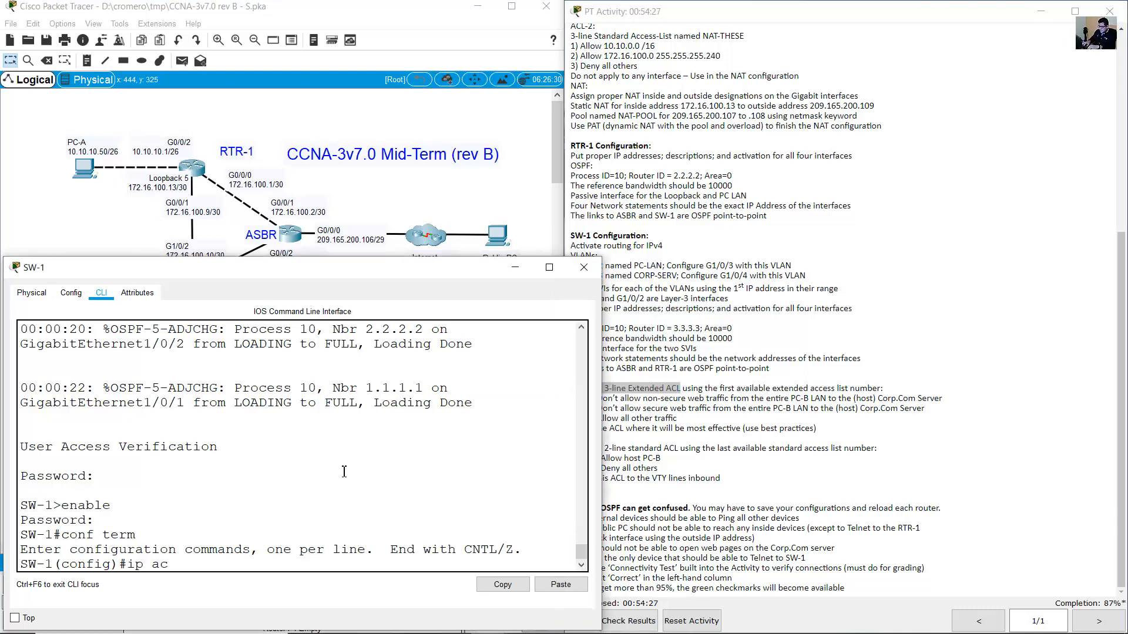
type("cess-list extended")
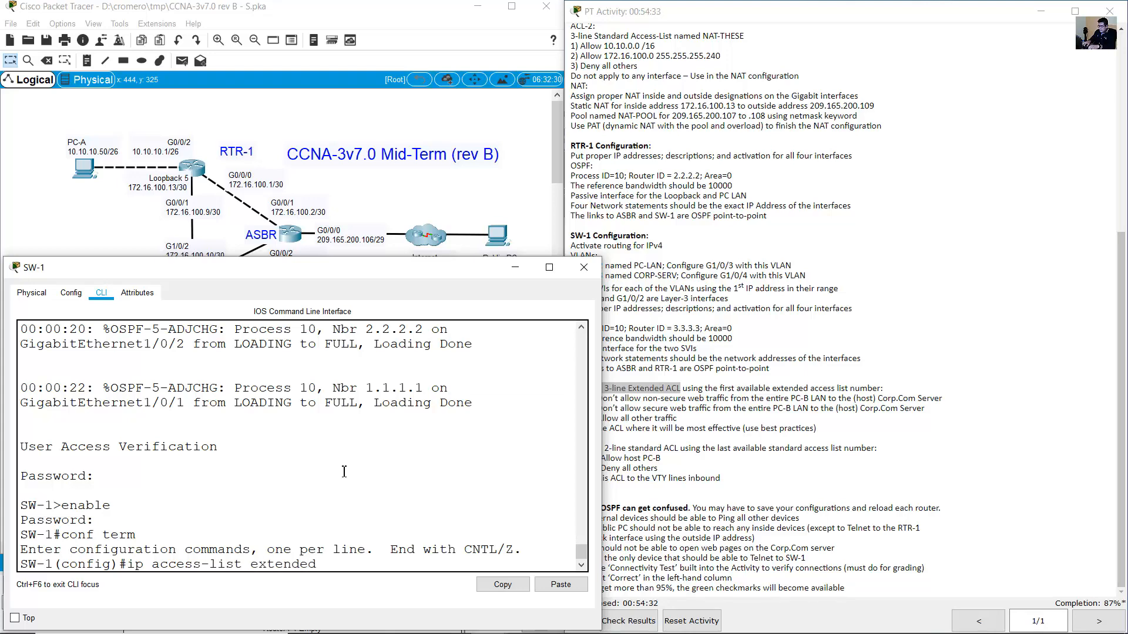
Check the first available extended ACL number and switch to 'access-list 100'.
left_click(644, 390)
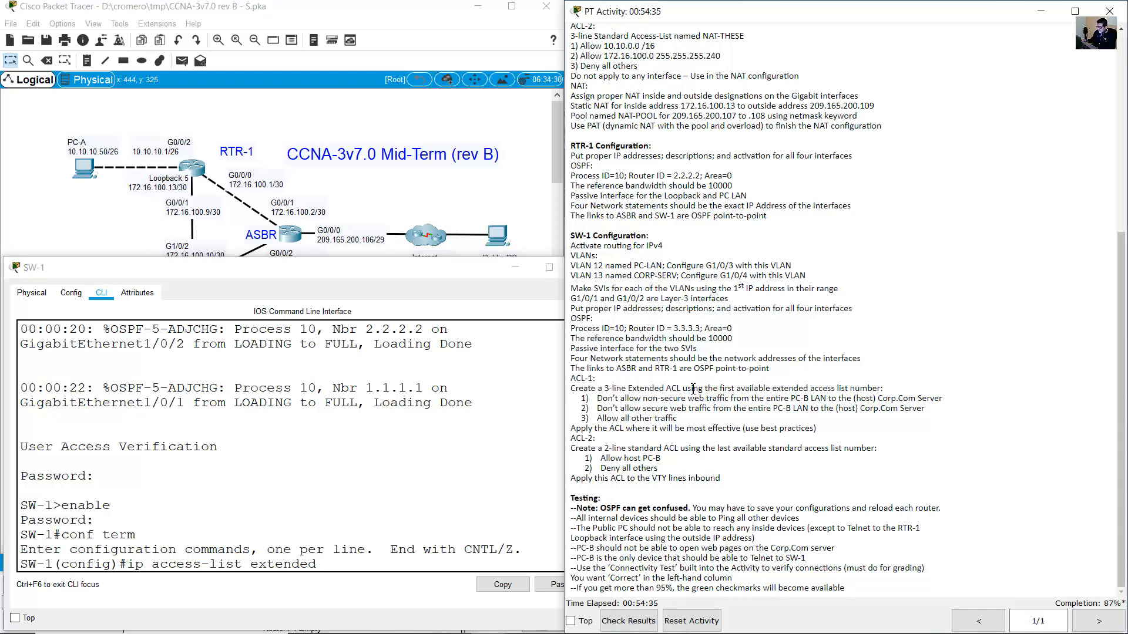
left_click_drag(692, 389, 873, 384)
left_click_drag(729, 389, 883, 386)
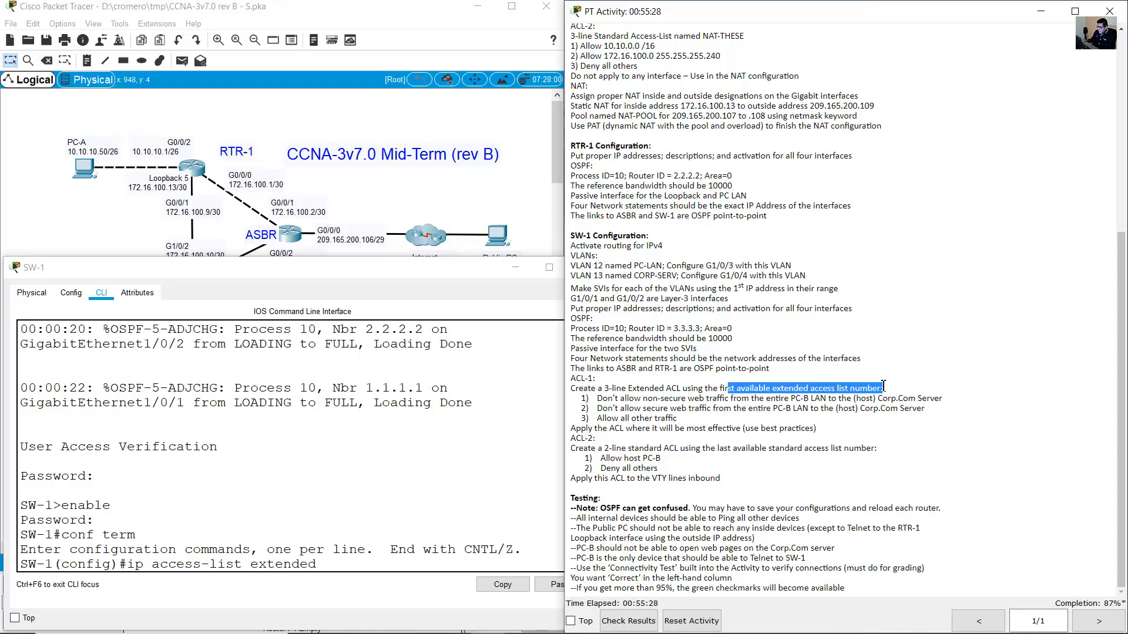
left_click(800, 386)
left_click_drag(777, 389, 837, 389)
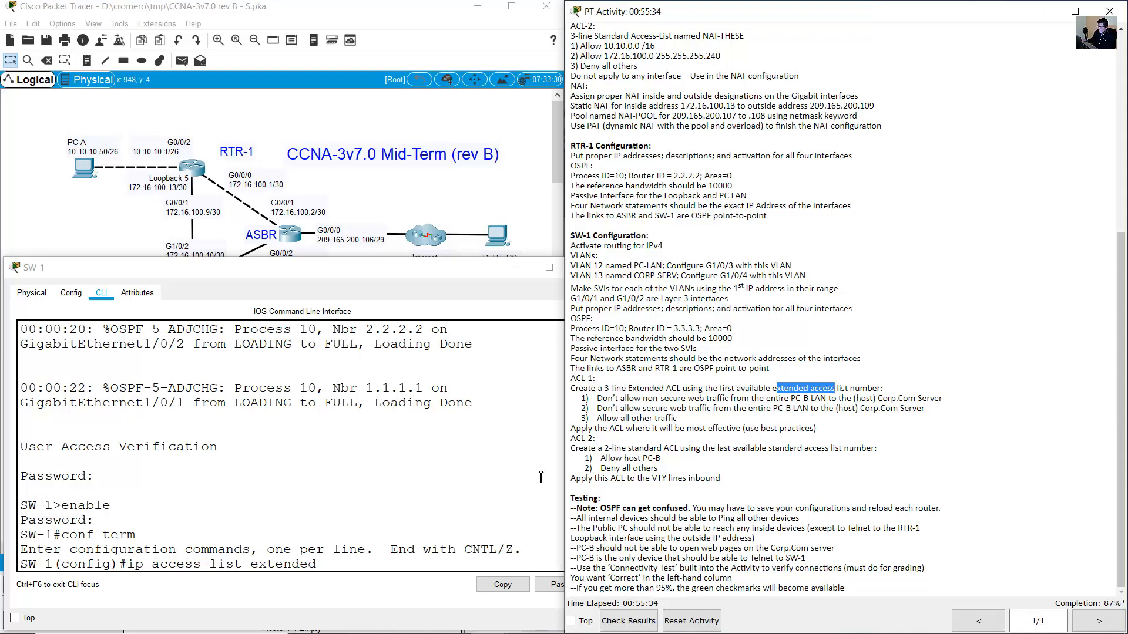
left_click(384, 519)
type("100")
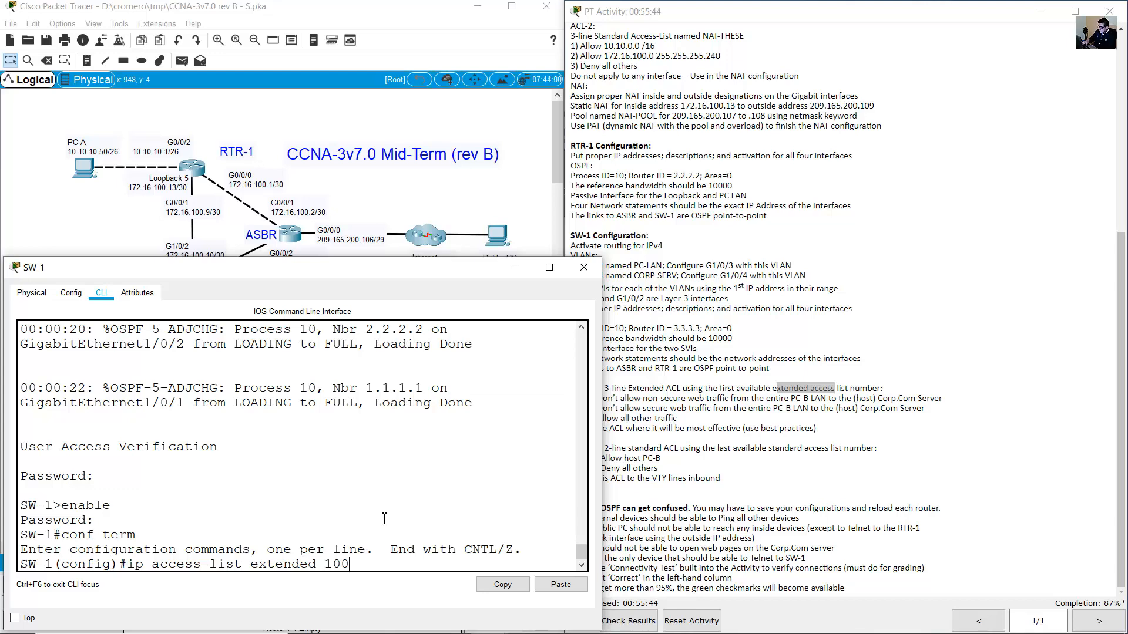
key("BackSpace")
key("BackSpace")
key("BackSpace")
key("BackSpace")
key("BackSpace")
key("BackSpace")
key("BackSpace")
key("BackSpace")
key("BackSpace")
key("BackSpace")
key("BackSpace")
key("BackSpace")
key("BackSpace")
key("BackSpace")
key("BackSpace")
key("BackSpace")
key("BackSpace")
key("BackSpace")
key("BackSpace")
key("BackSpace")
type("acce")
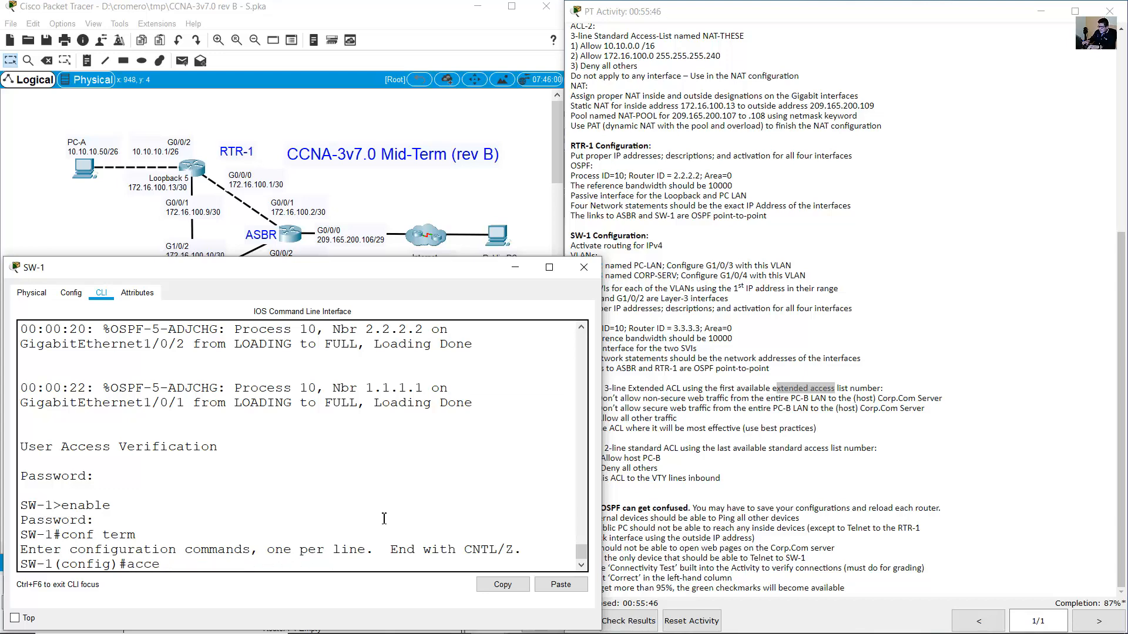
type("ss-list 100")
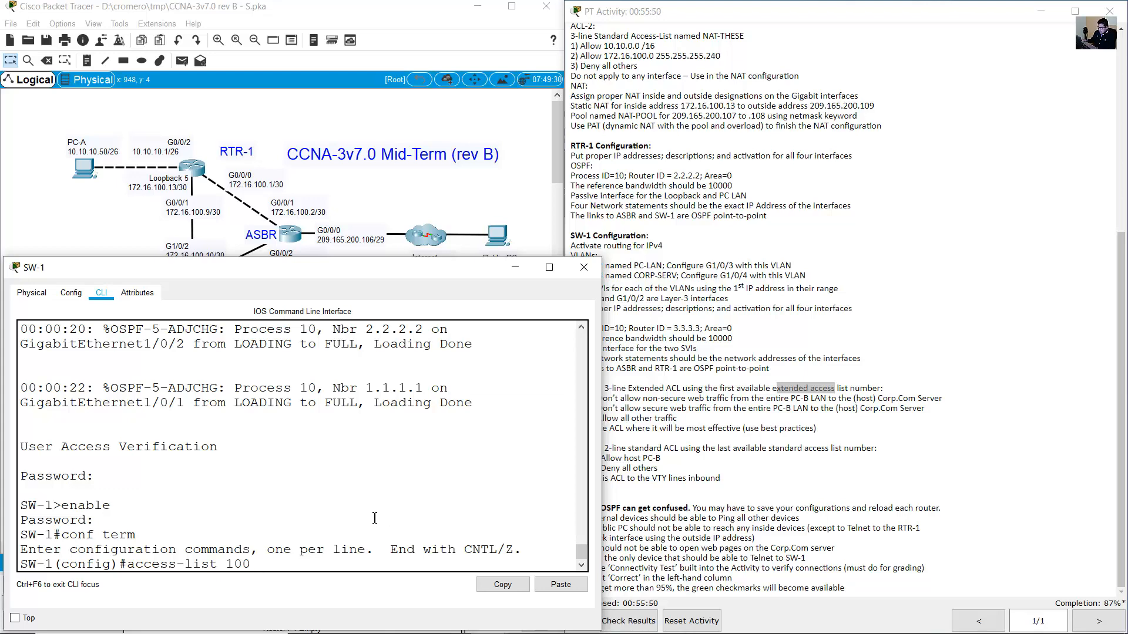
Review ACL-1's first rule: source PC-B, destination Corp.Com Server.
left_click(669, 392)
left_click_drag(632, 388, 868, 388)
left_click(825, 402)
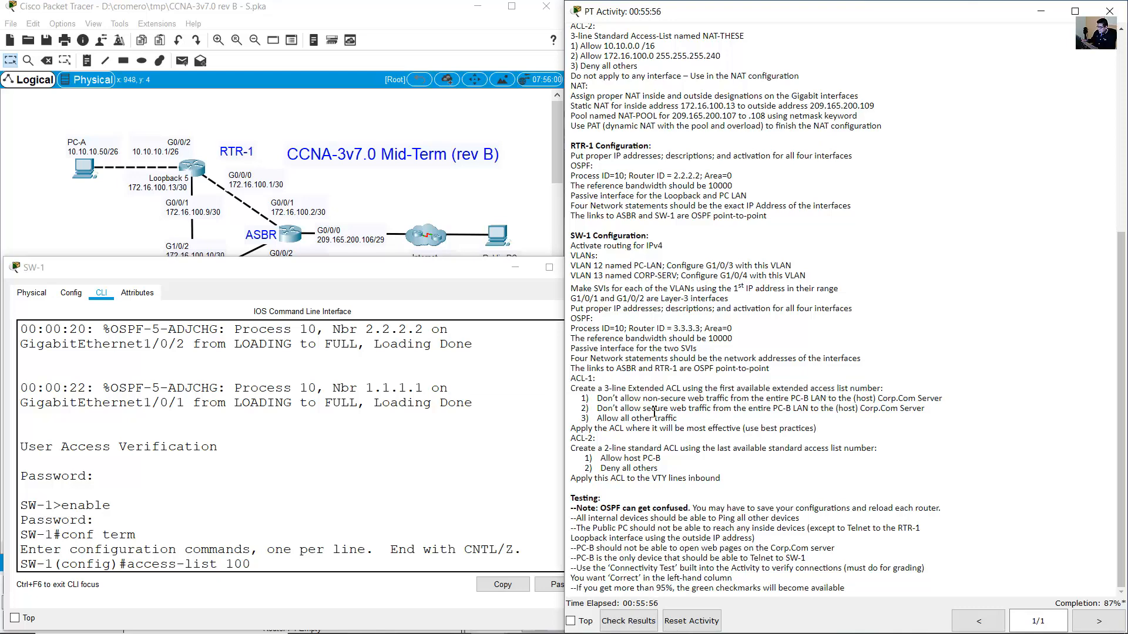
left_click(353, 561)
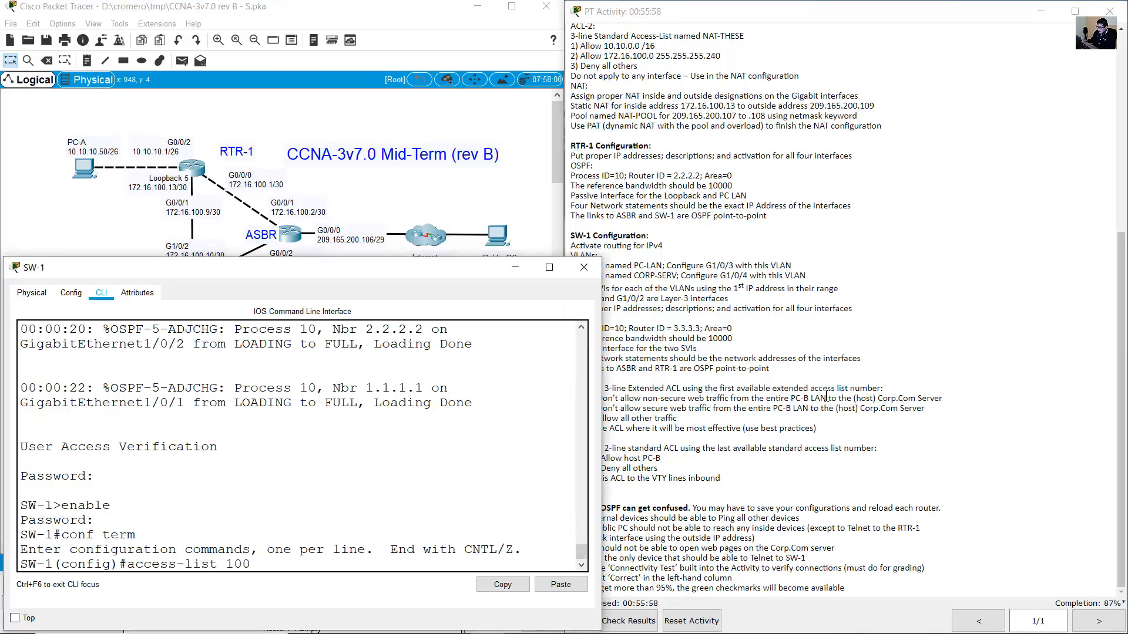
left_click(819, 351)
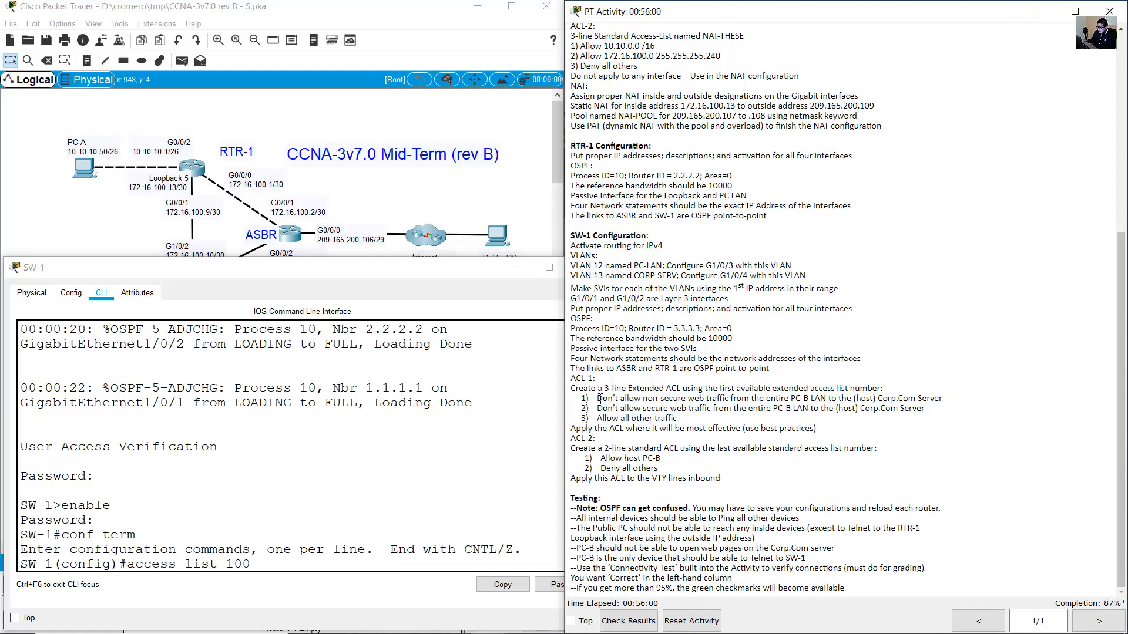
left_click_drag(597, 400, 833, 398)
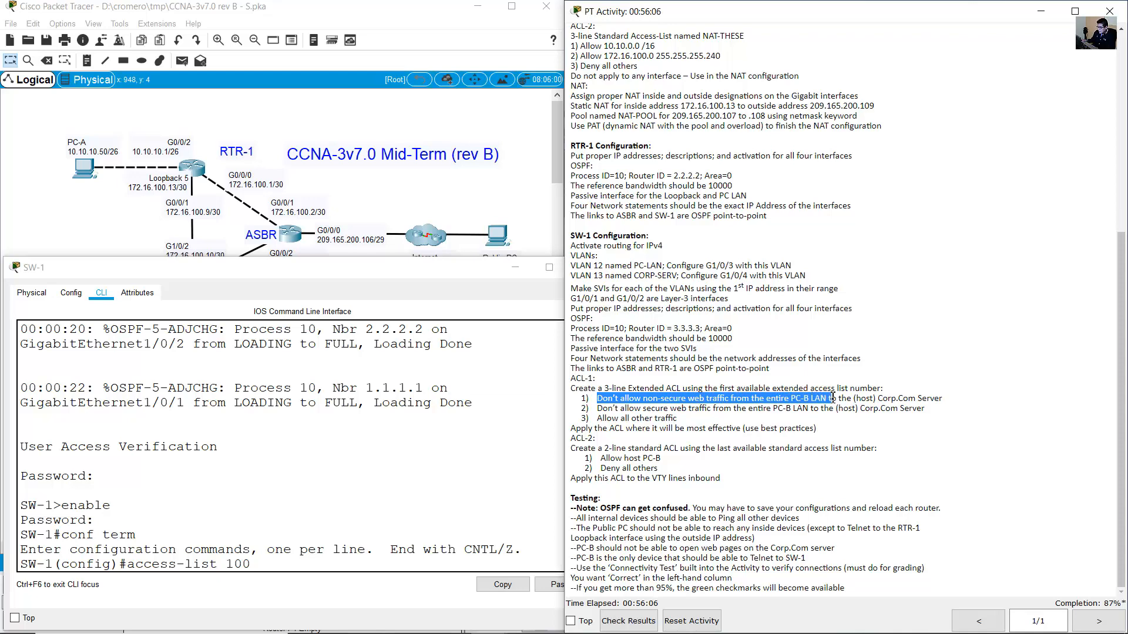
left_click(481, 210)
left_click_drag(127, 327, 70, 264)
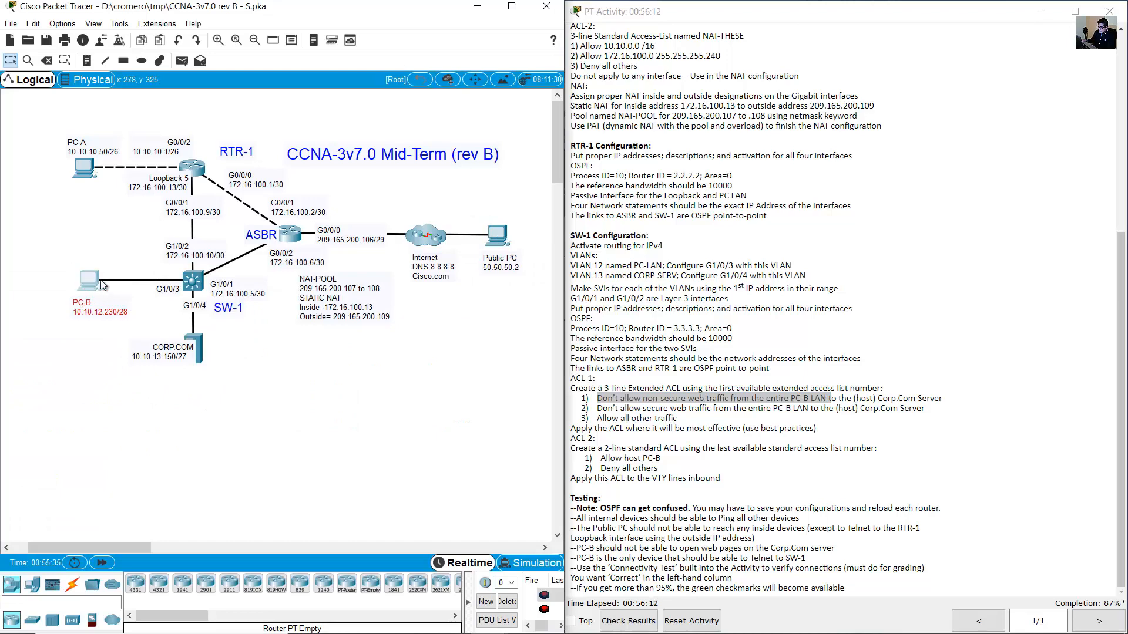
left_click(854, 399)
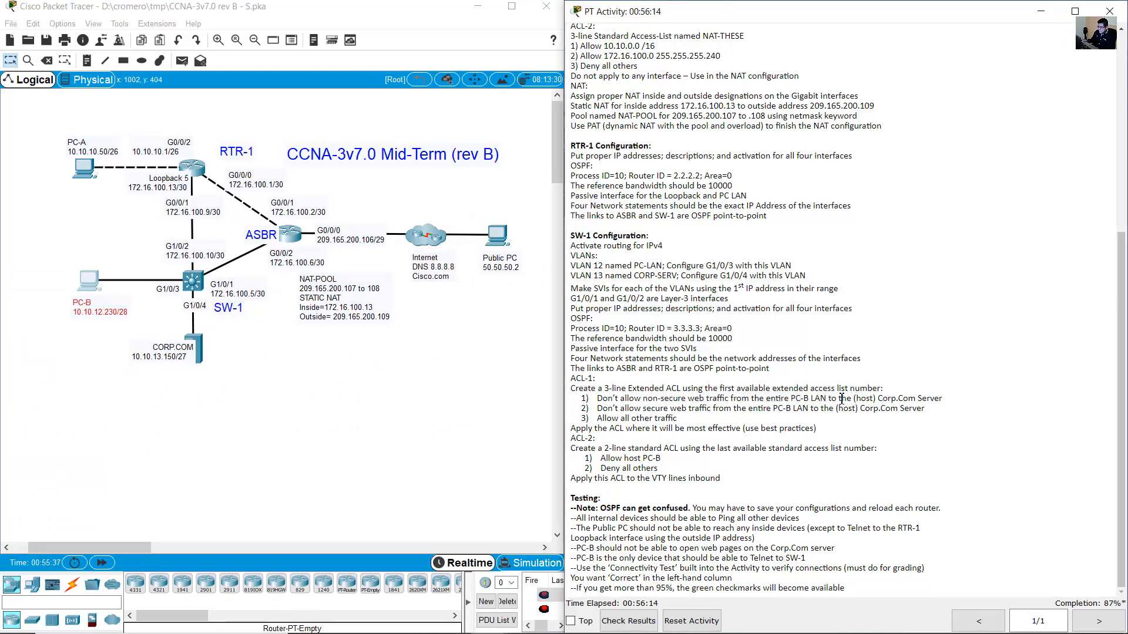
left_click_drag(871, 398, 943, 400)
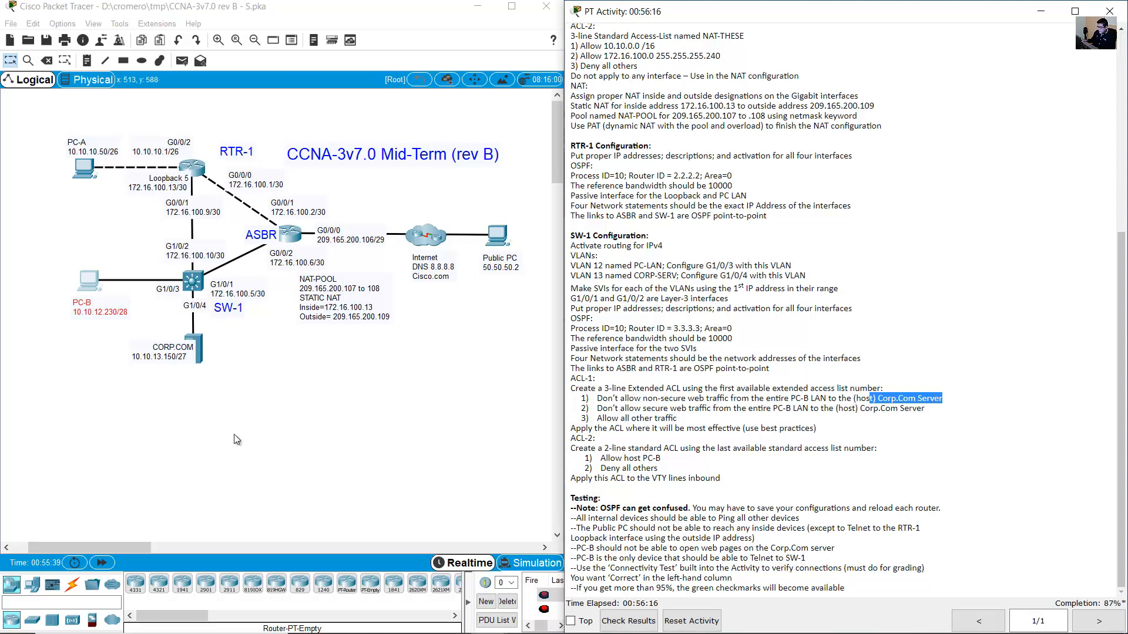
Note the rule's 'Don't allow' action and add 'deny' to the ACL command.
left_click_drag(252, 400, 161, 339)
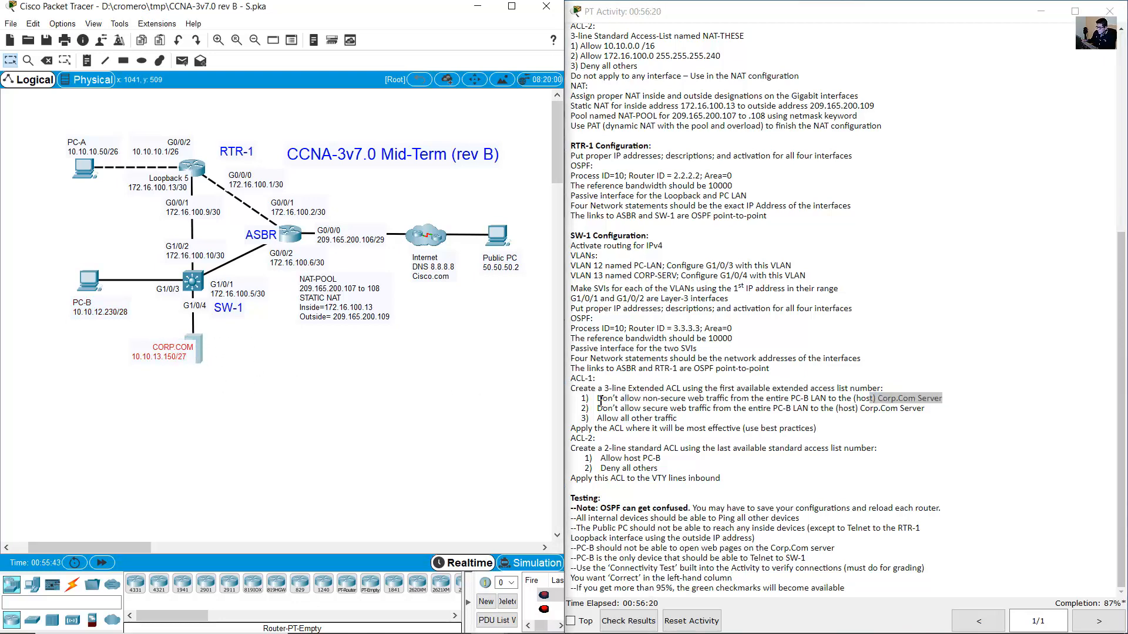
left_click_drag(597, 400, 733, 400)
left_click(641, 399)
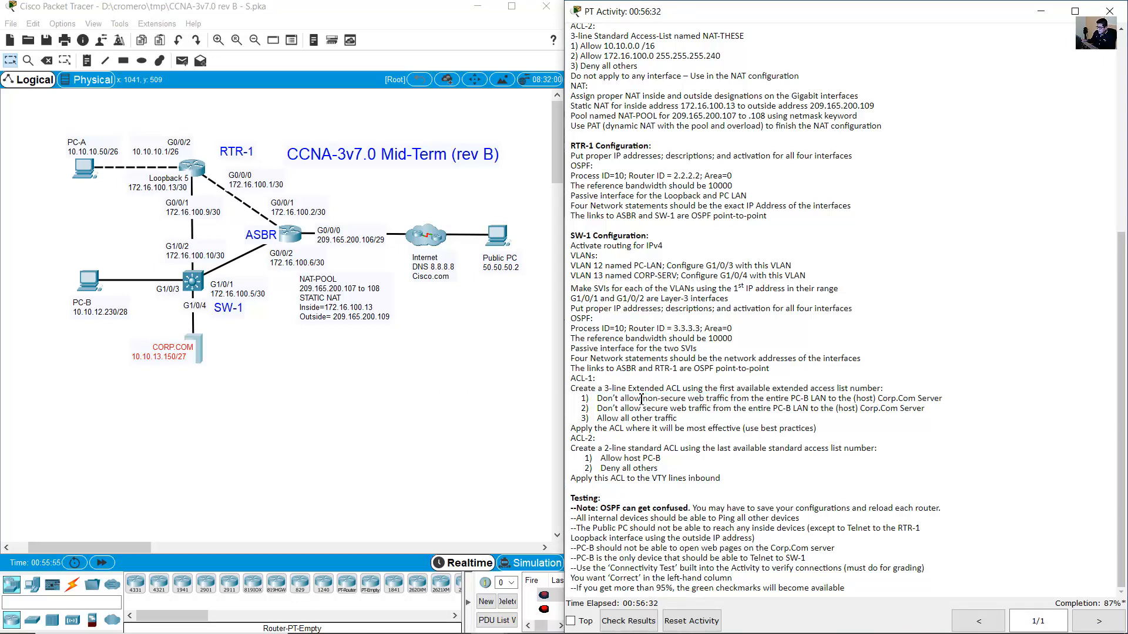
left_click_drag(600, 400, 638, 400)
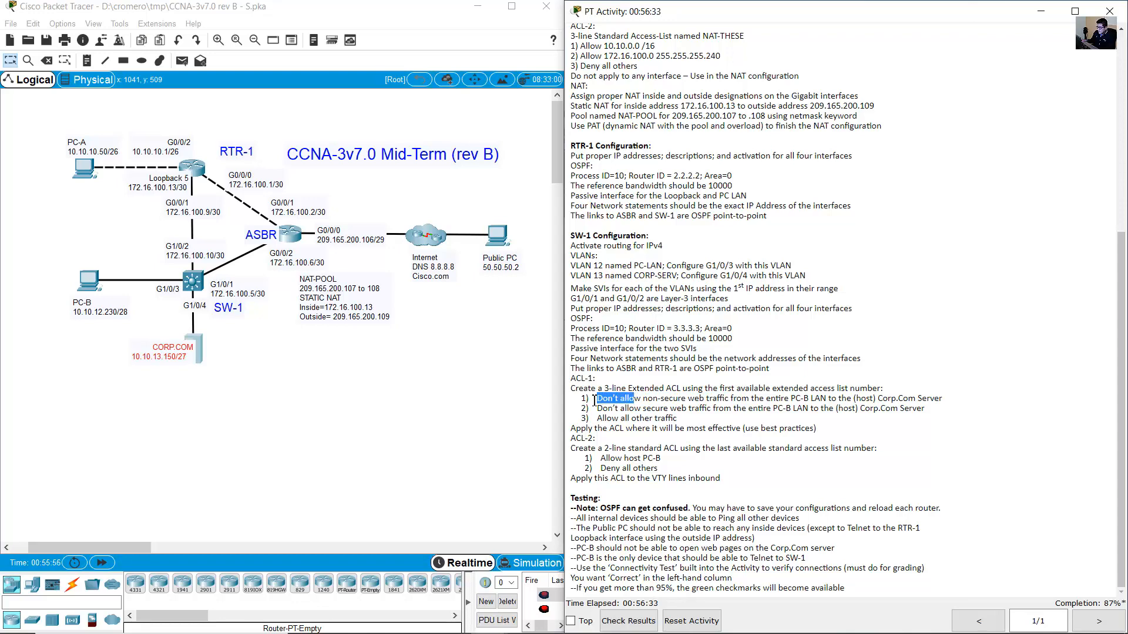
left_click(200, 290)
type("deny")
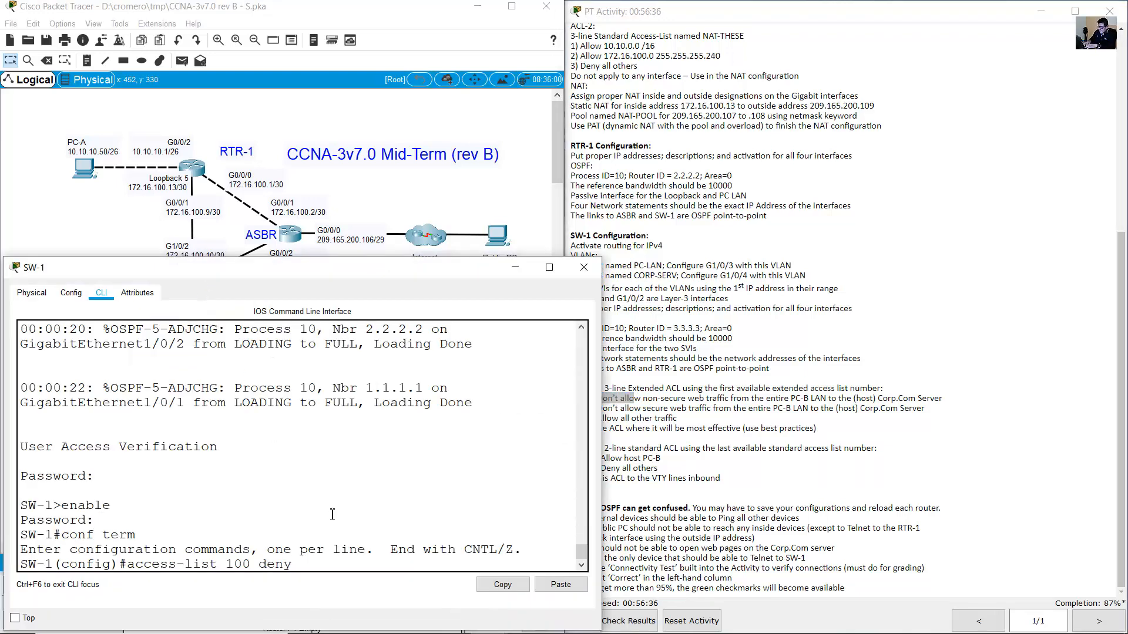
Add the tcp protocol for the non-secure web restriction.
left_click(677, 404)
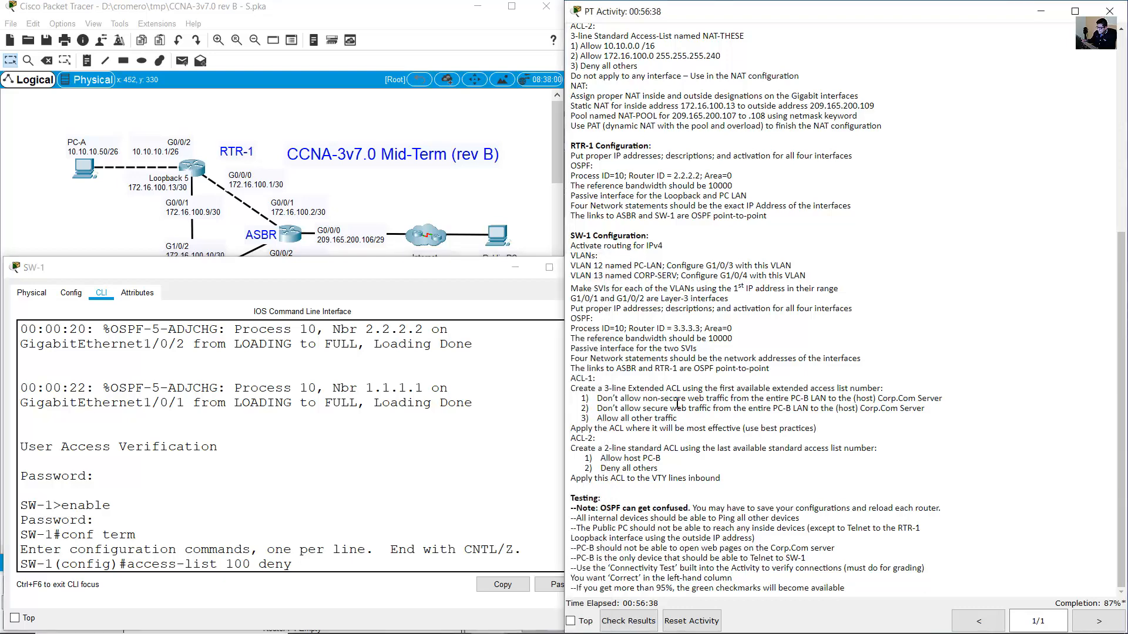
left_click_drag(643, 399, 708, 399)
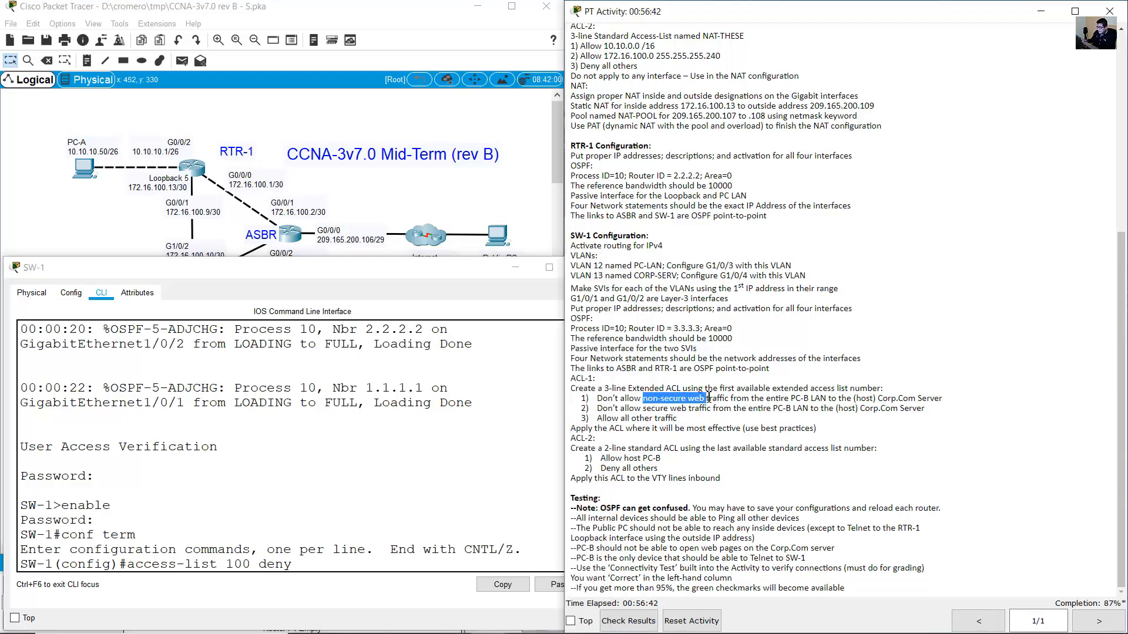
left_click(408, 478)
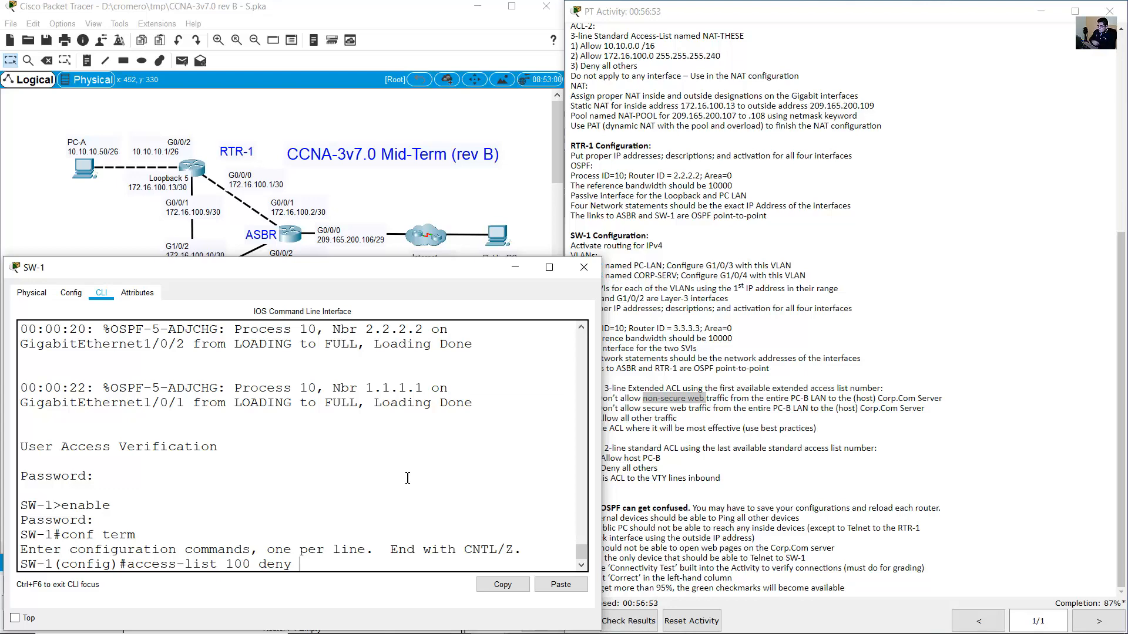
type("tcp")
Enter PC-B's LAN 10.10.12.224 as the source and widen SW-1's window.
left_click(675, 406)
left_click(755, 398)
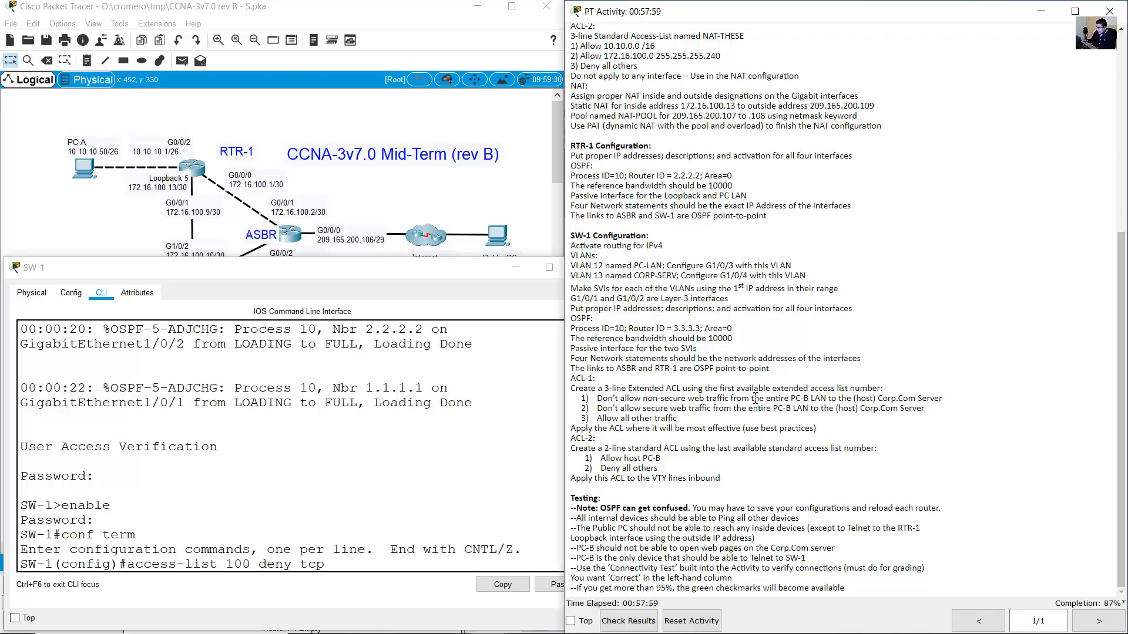
left_click_drag(739, 398, 838, 399)
left_click(449, 190)
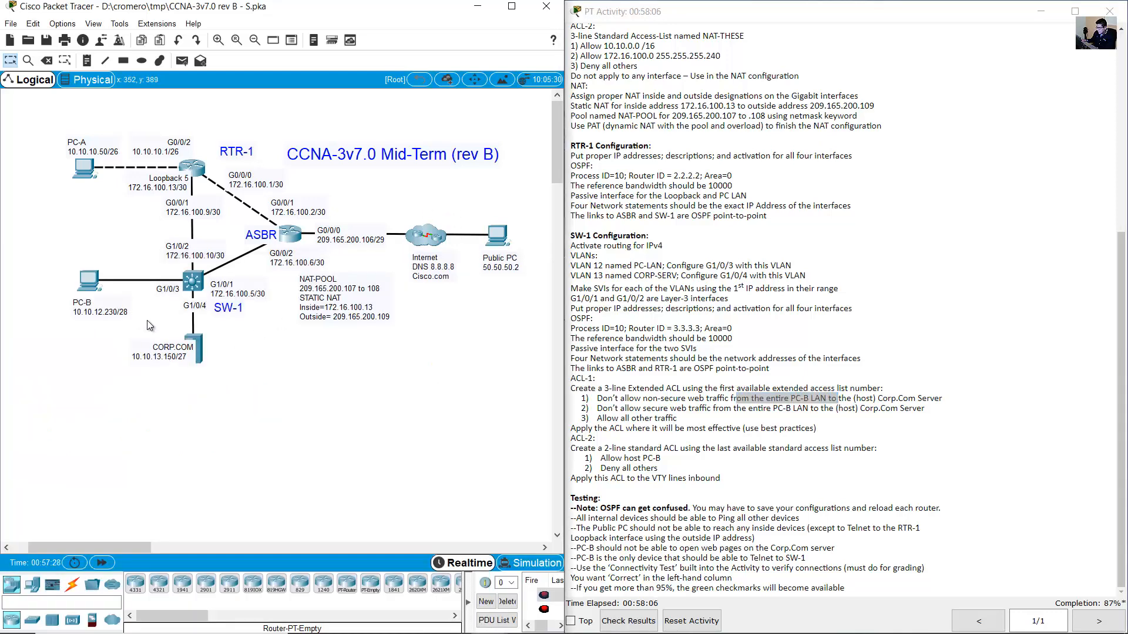
left_click_drag(148, 322, 98, 293)
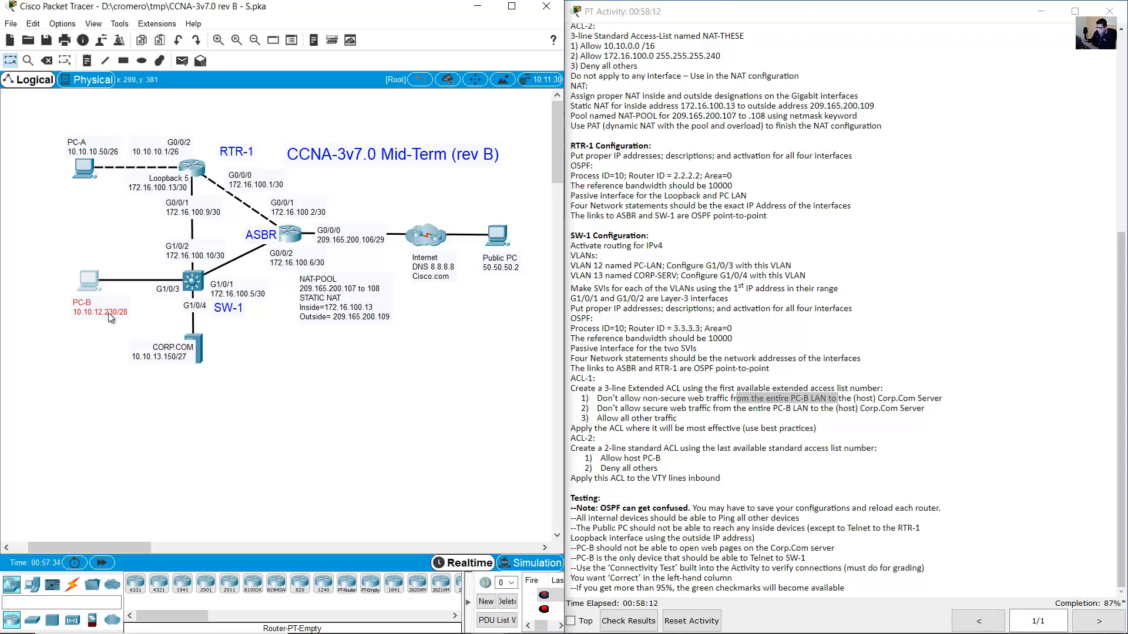
left_click(196, 287)
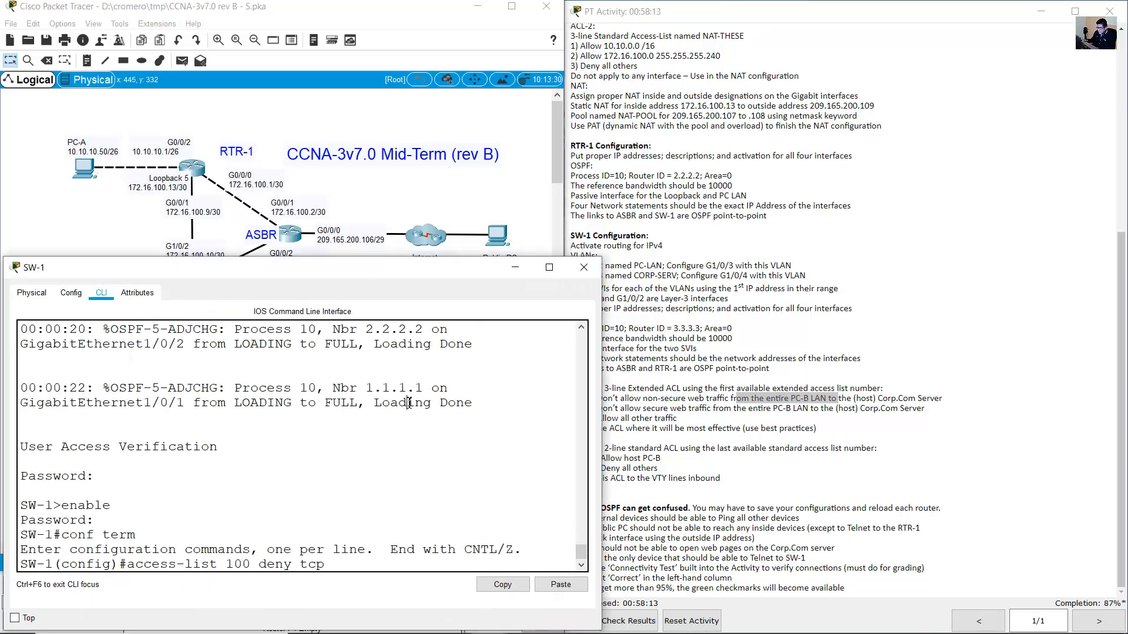
type("10.10.12.224")
left_click(147, 235)
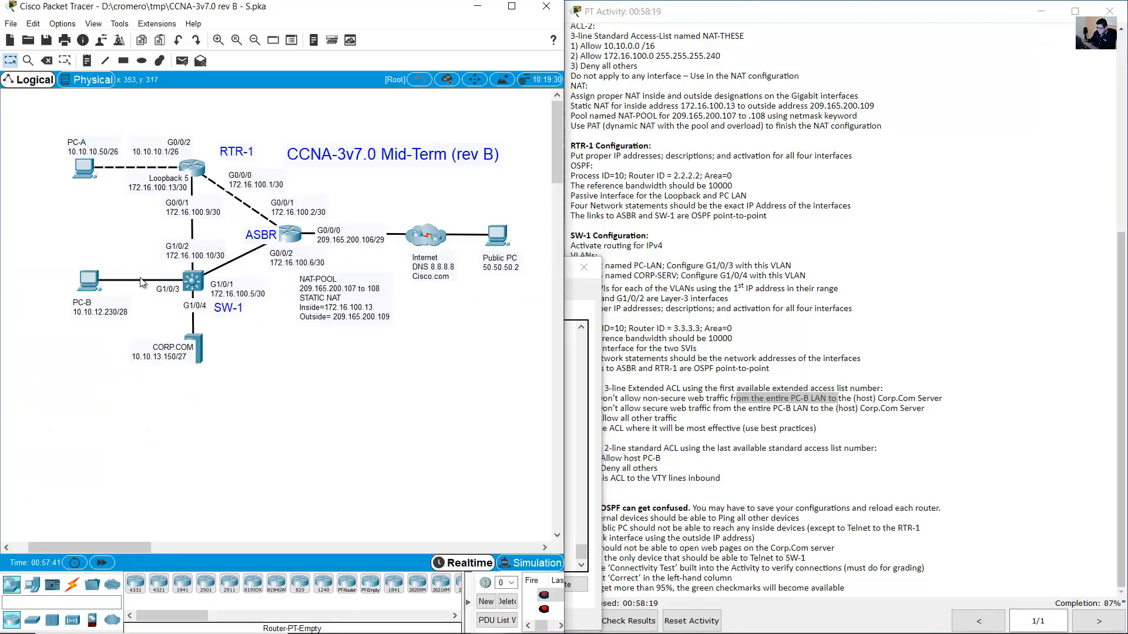
left_click(573, 437)
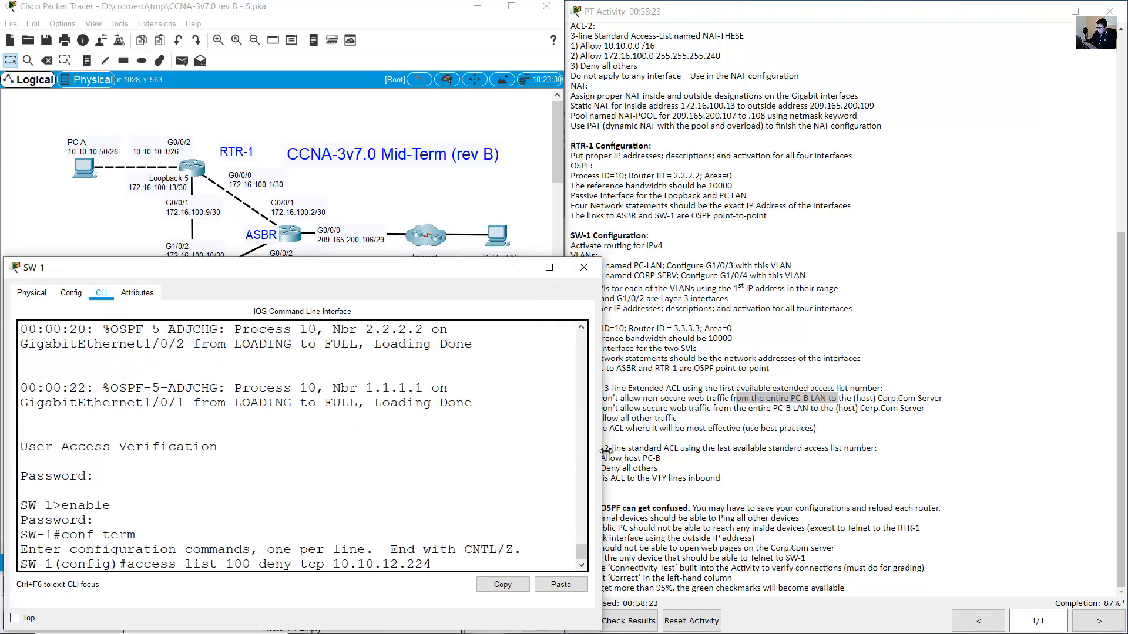
left_click_drag(605, 452, 773, 451)
Add the source wildcard mask 0.0.0.15.
type("0.0")
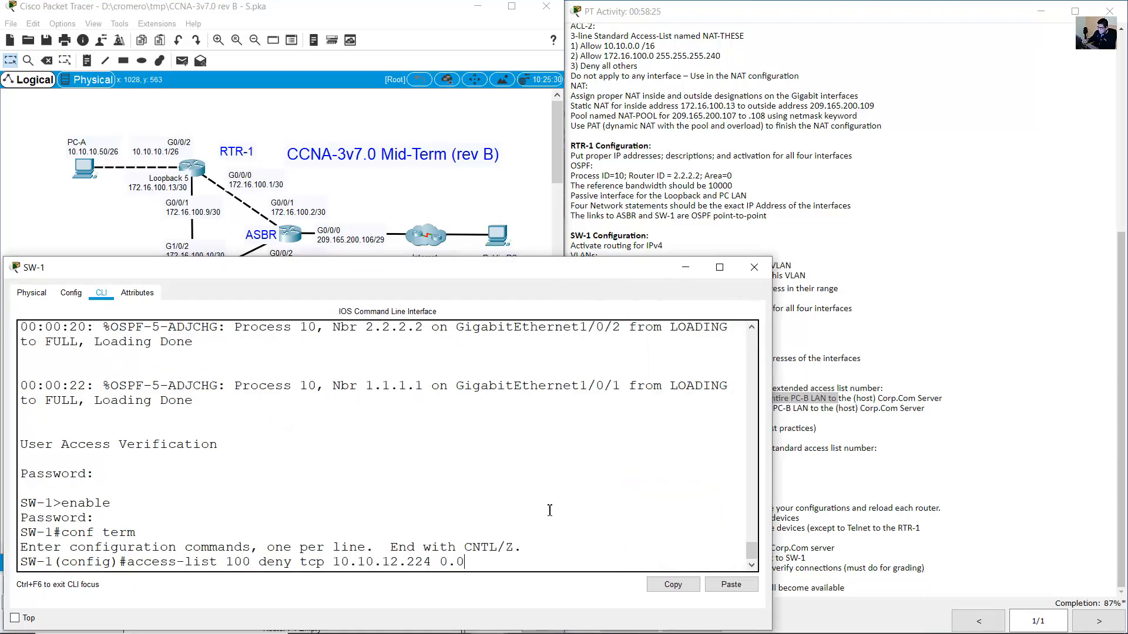
type(".0.14")
key("BackSpace")
type("5")
left_click(362, 195)
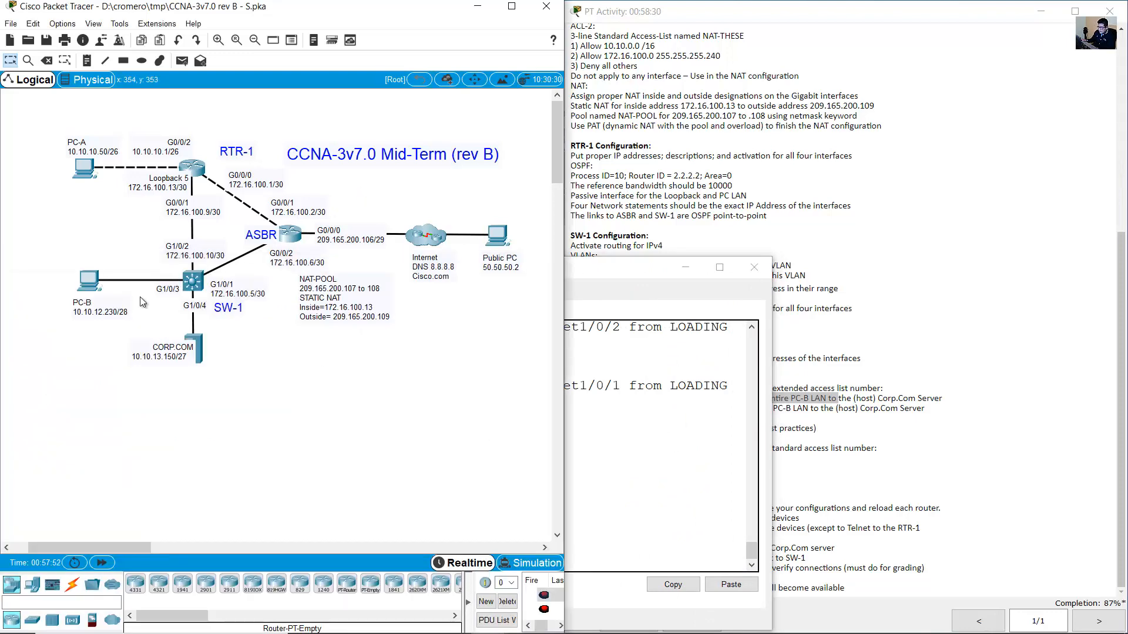
left_click(688, 505)
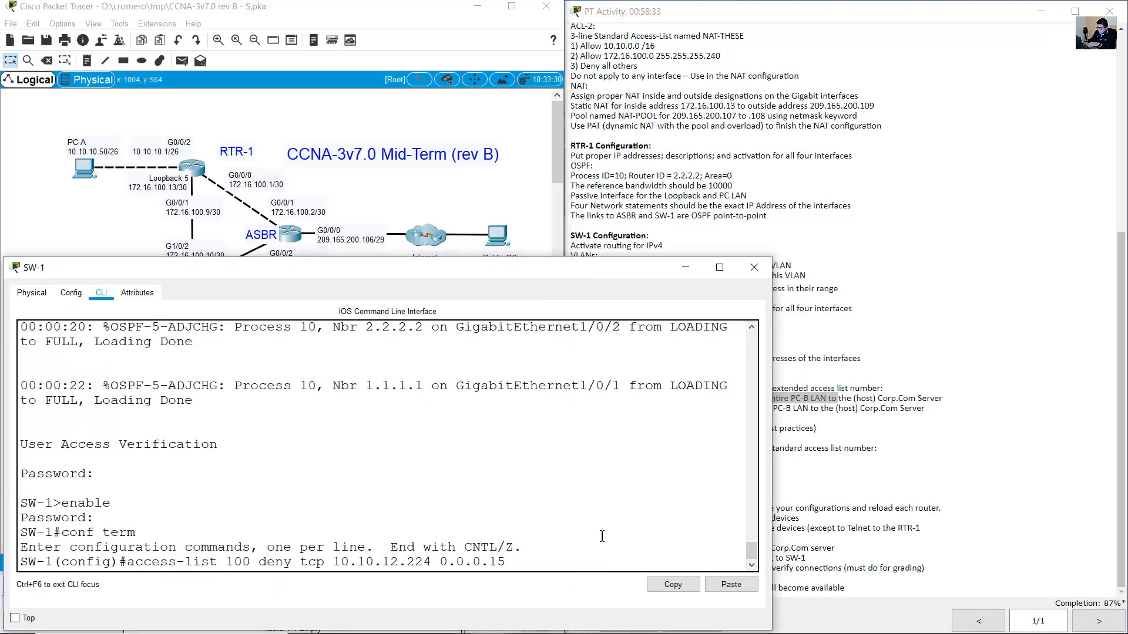
Set the destination to host 10.10.13.150, the Corp.Com Server.
left_click(906, 439)
left_click_drag(852, 398, 957, 401)
left_click(862, 401)
left_click(858, 403)
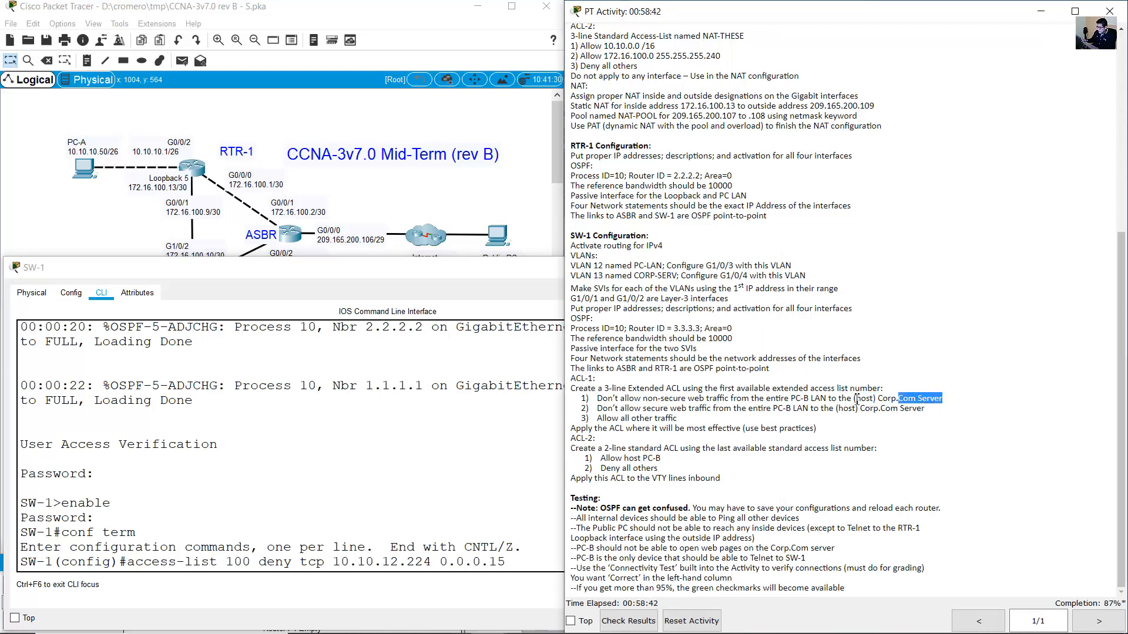
left_click_drag(851, 401, 942, 399)
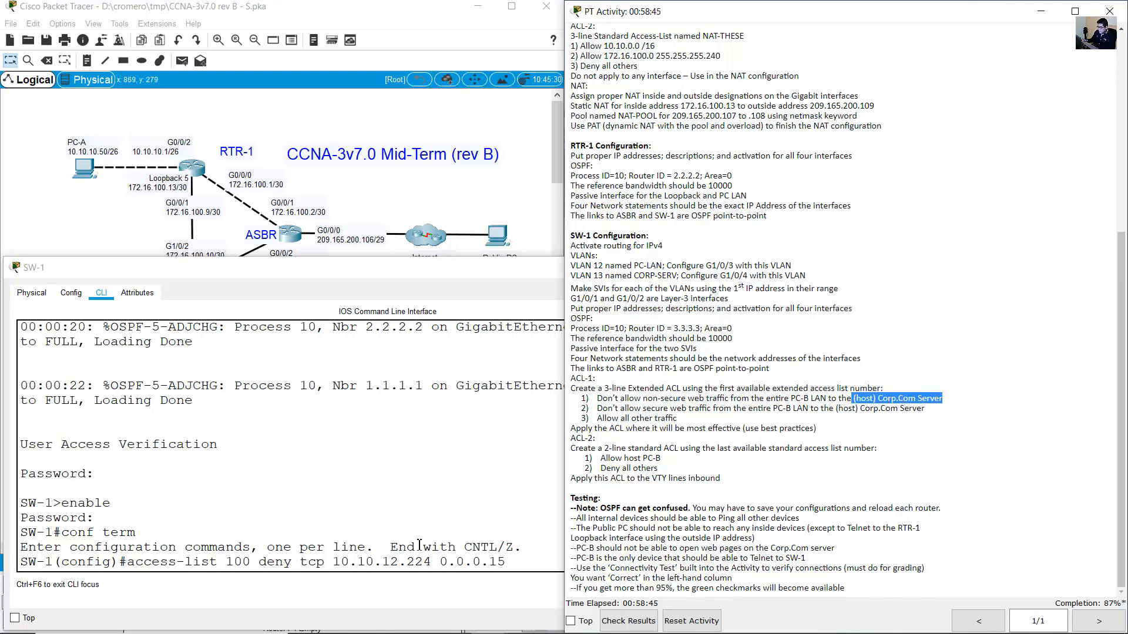
left_click(452, 546)
type("host")
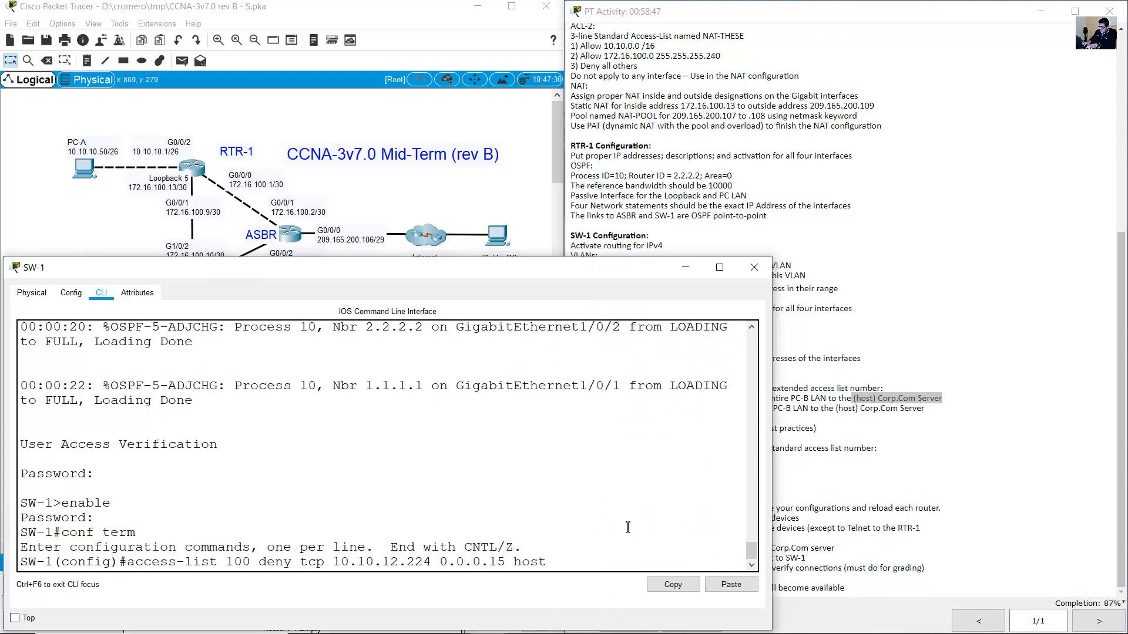
left_click(385, 198)
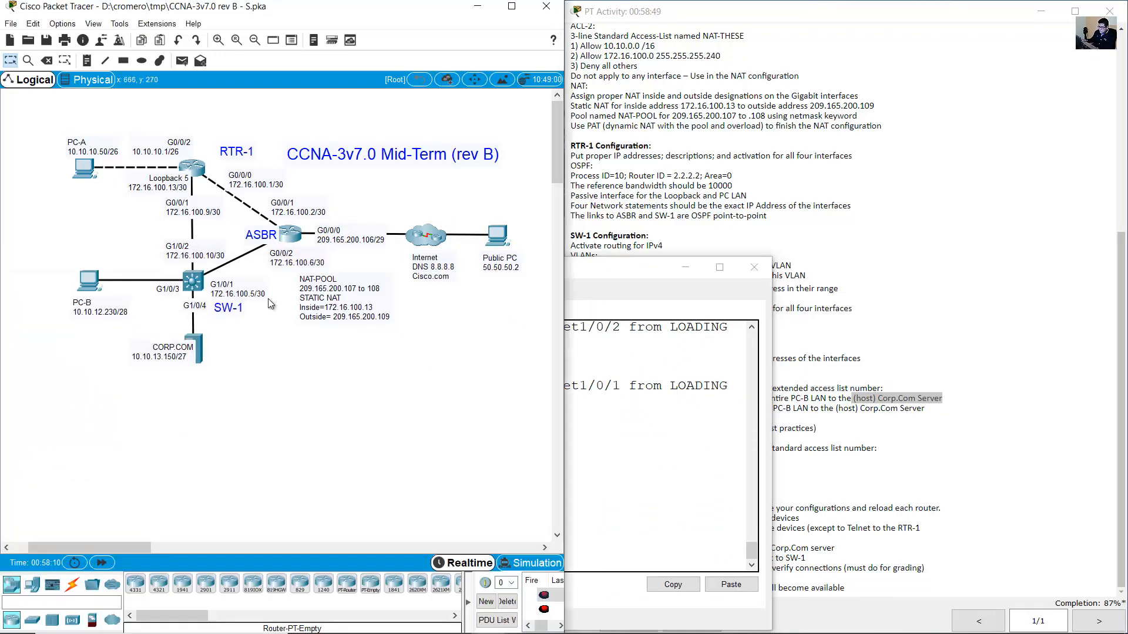
left_click(175, 356)
left_click_drag(130, 357, 175, 358)
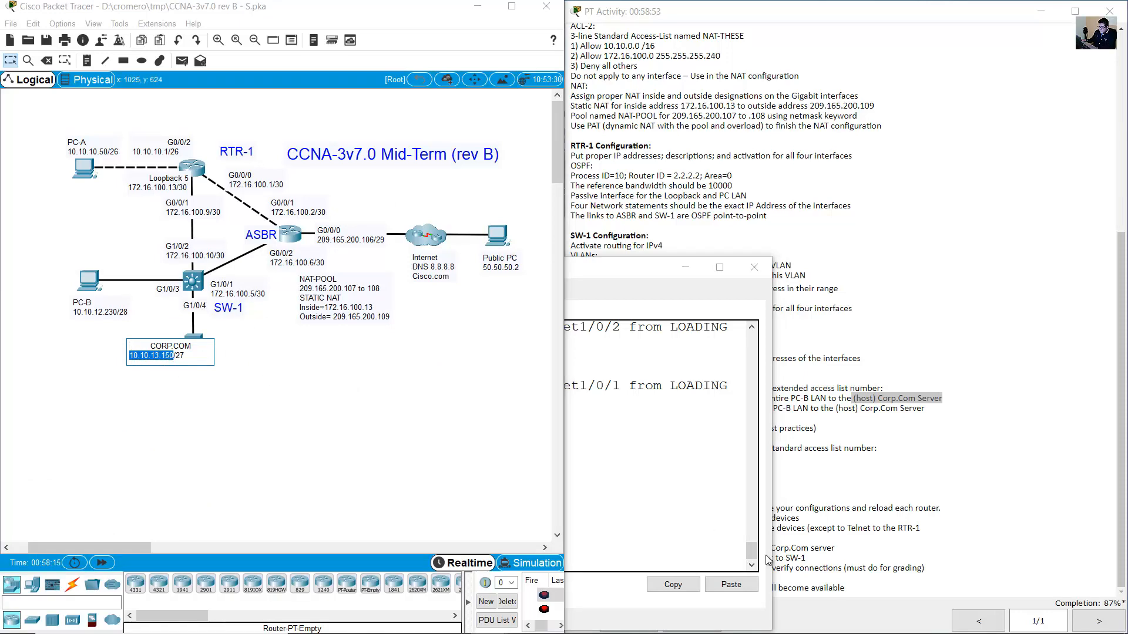
left_click(616, 530)
type("10.10.12.224 0.0.0.15 host 10.10.")
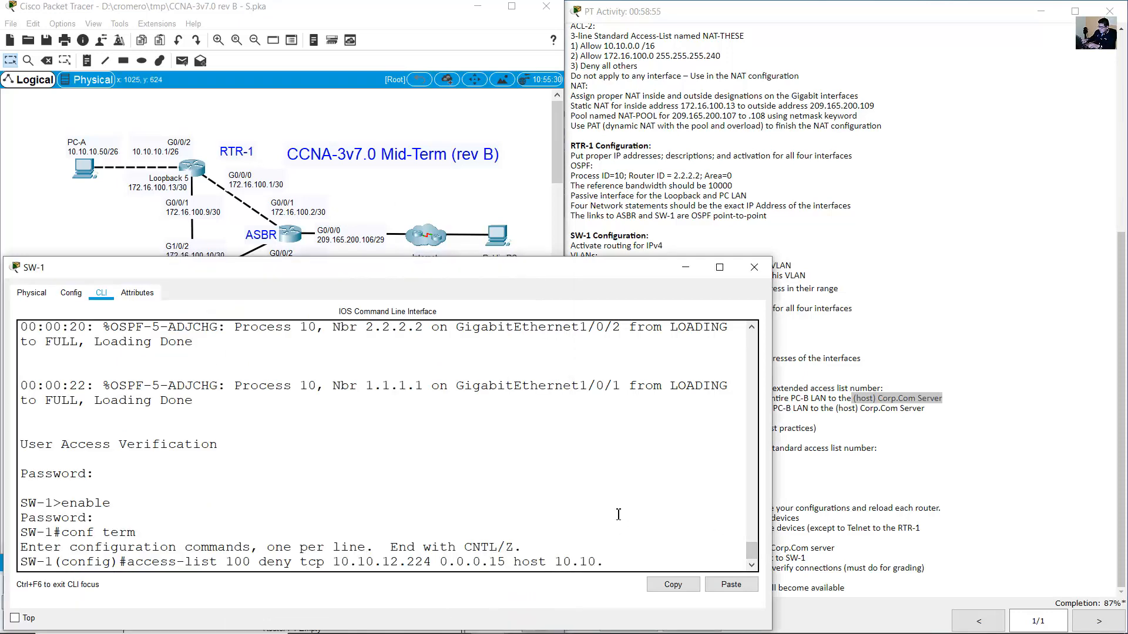
type("13.150")
Add 'eq 80' to match non-secure web traffic.
left_click(791, 423)
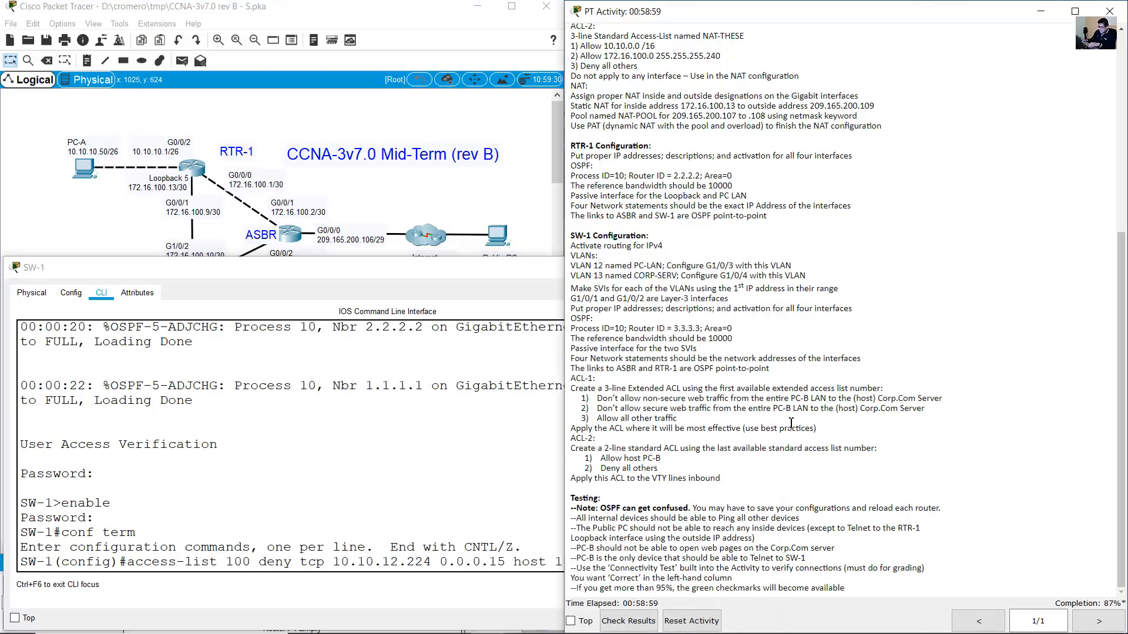
left_click_drag(646, 400, 712, 399)
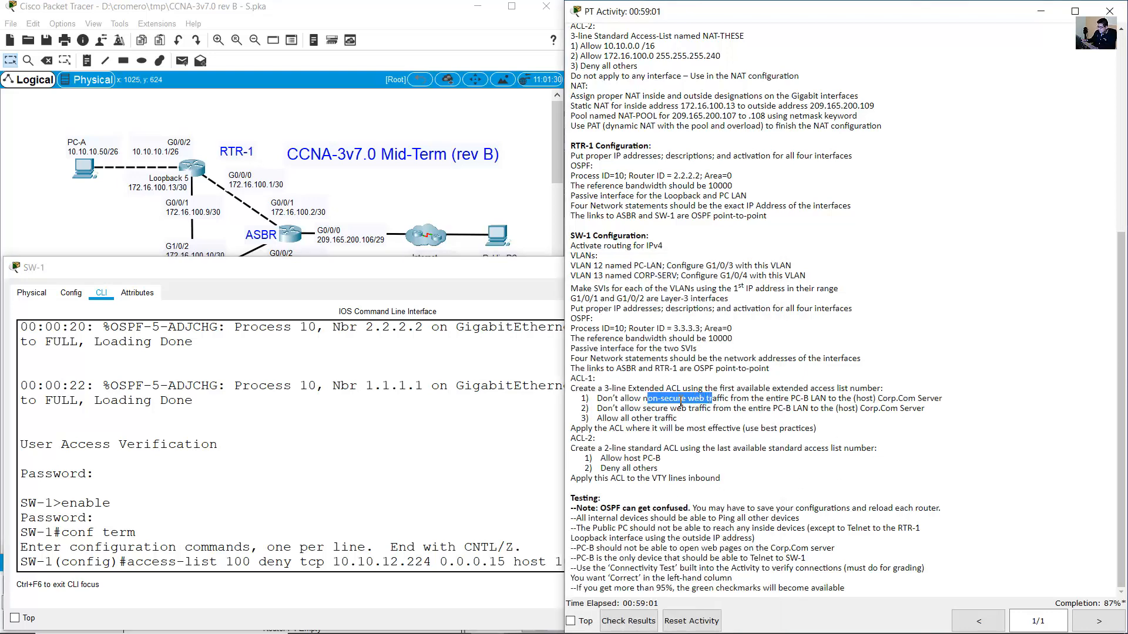
key("alt+Tab")
type("eq")
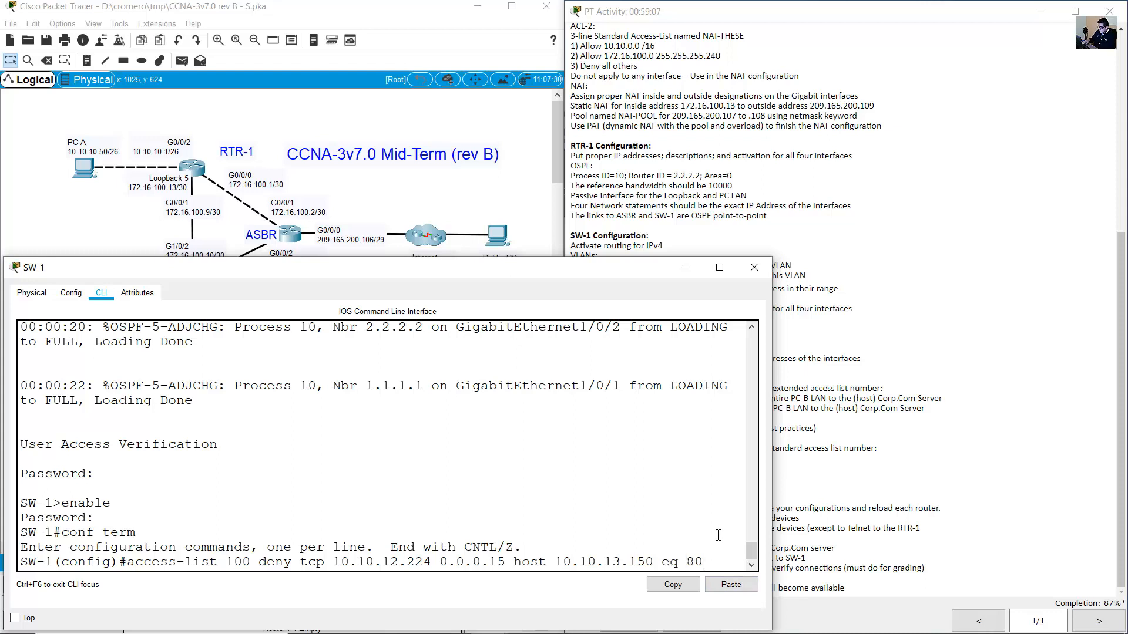
left_click_drag(151, 562, 682, 555)
Verify the wildcard and host 10.10.13.150, then submit the deny entry.
left_click(451, 249)
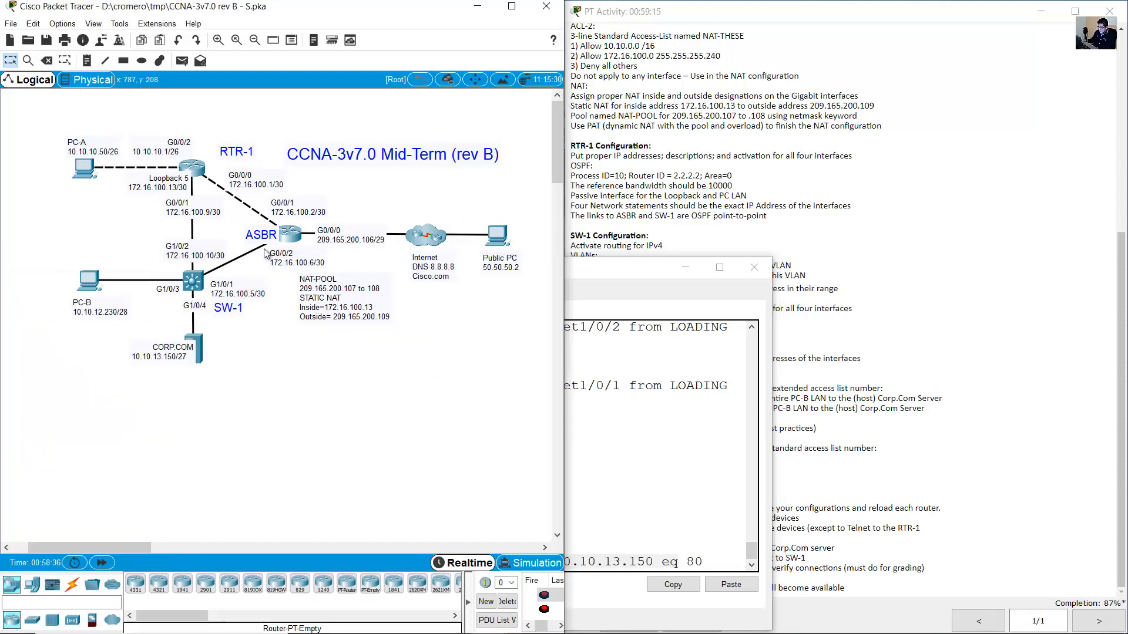
left_click(133, 313)
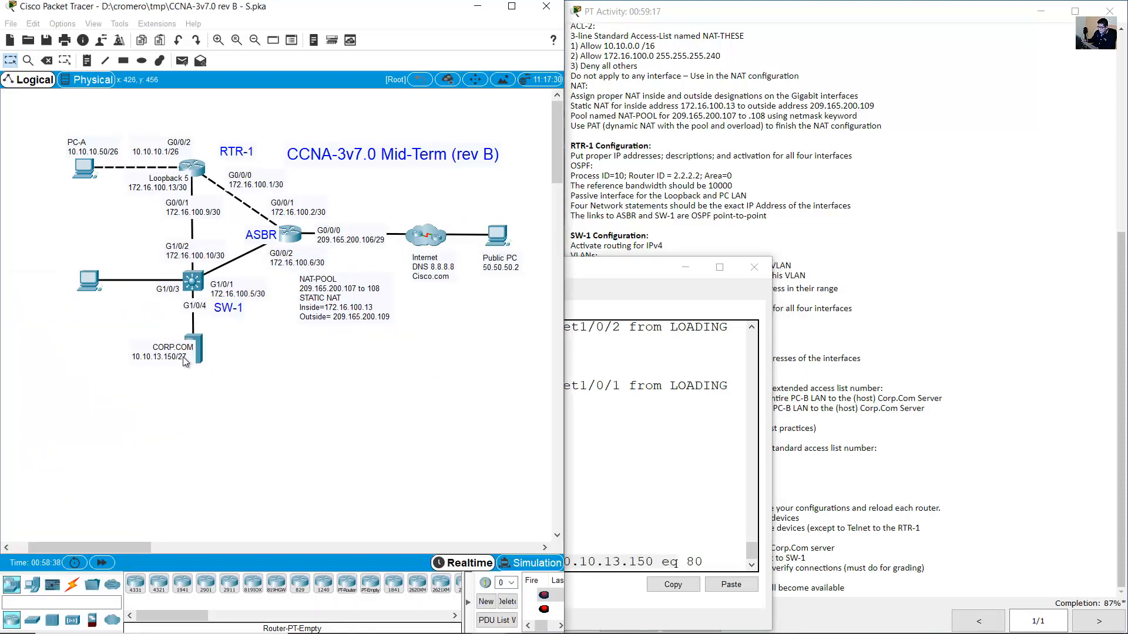
left_click(630, 456)
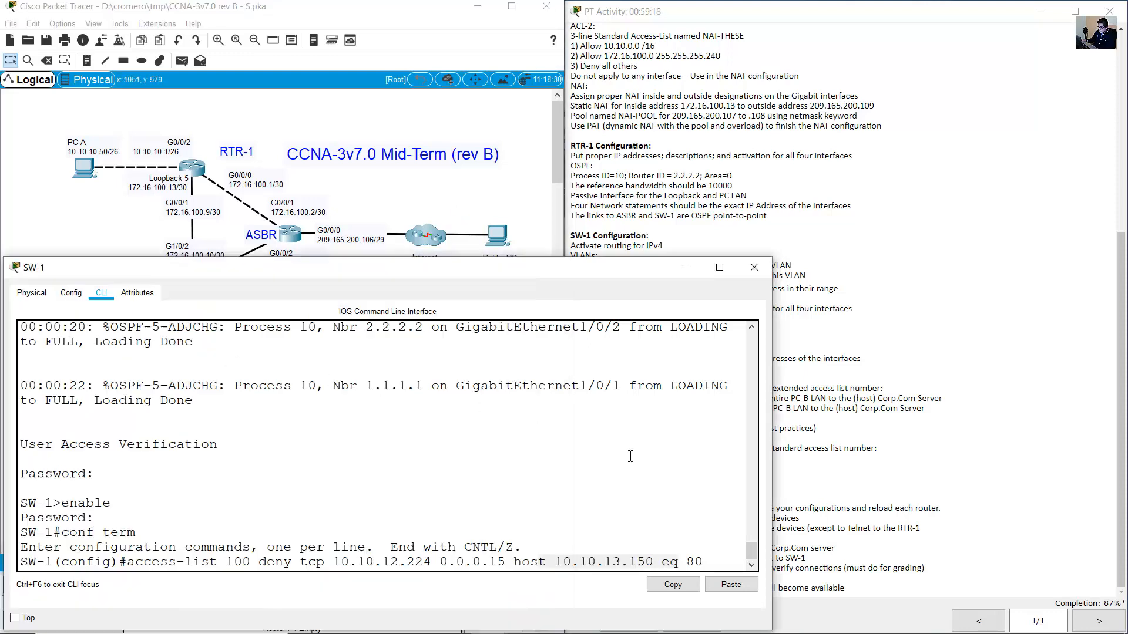
double_click(496, 562)
left_click(623, 563)
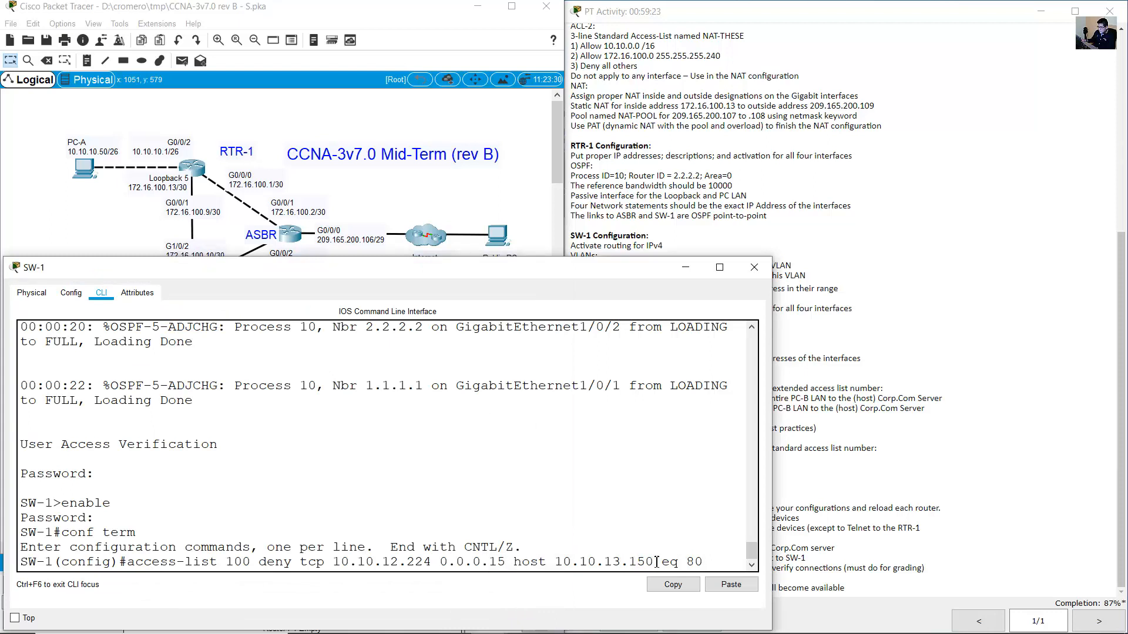
left_click_drag(655, 562, 513, 562)
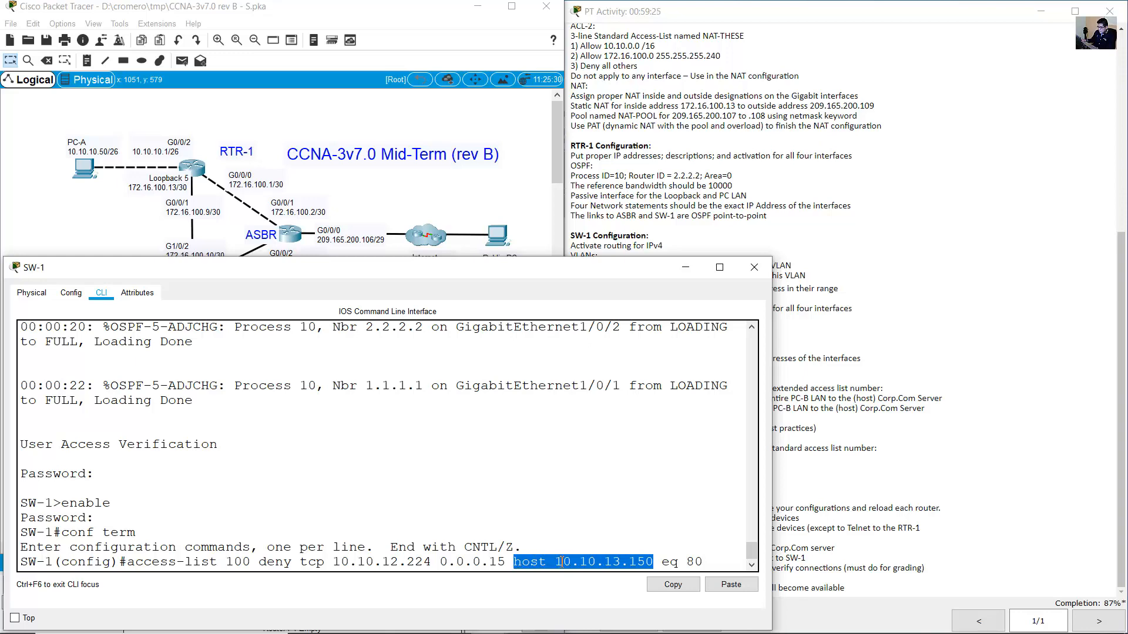
left_click(712, 550)
key("Return")
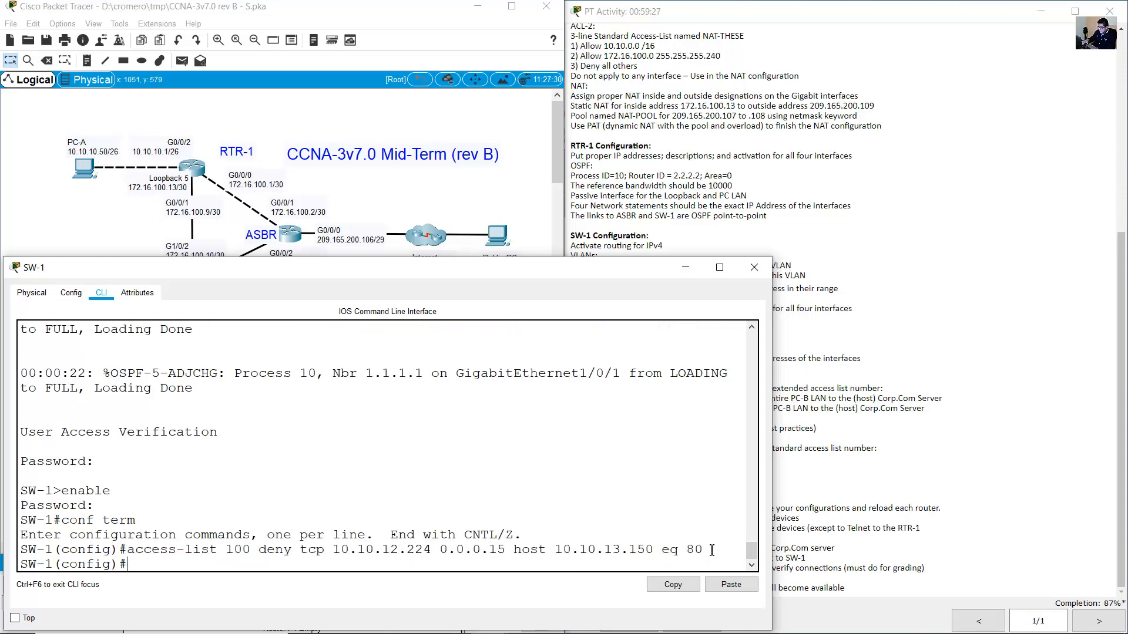
left_click(944, 386)
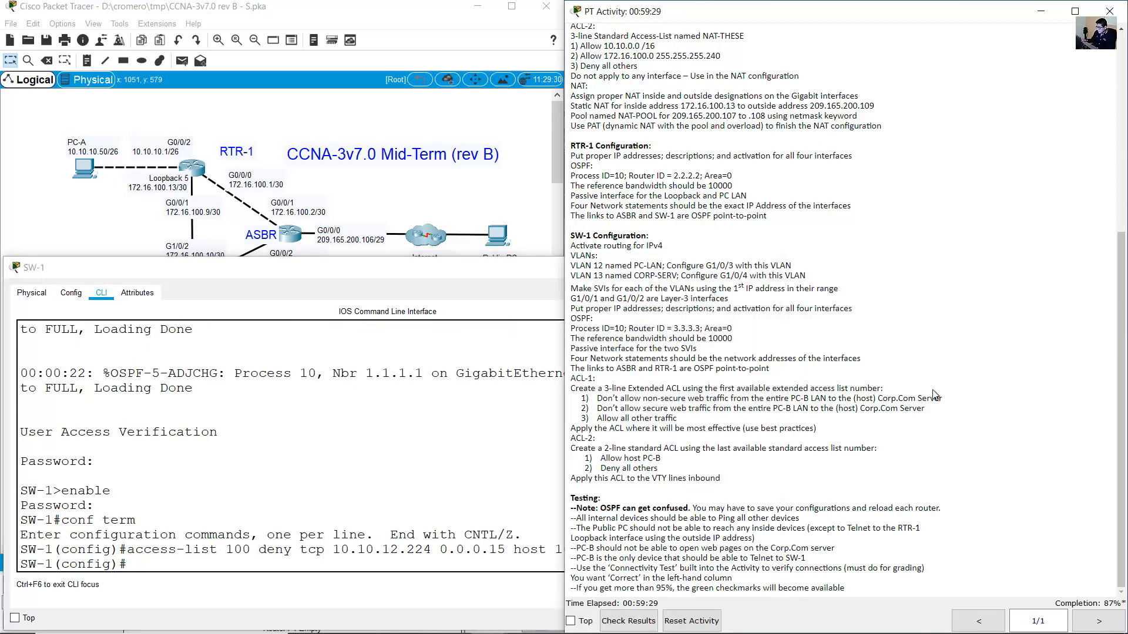
left_click_drag(598, 410, 715, 412)
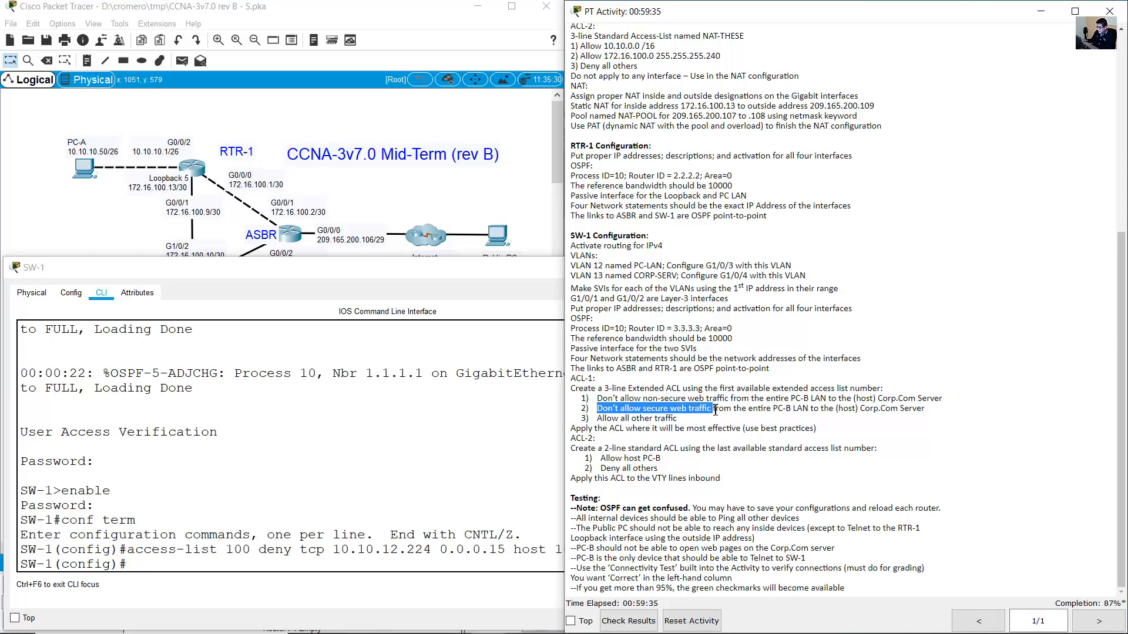
Review ACL-1 rule 2 about blocking secure web traffic from the PC-B LAN.
left_click_drag(716, 412, 936, 411)
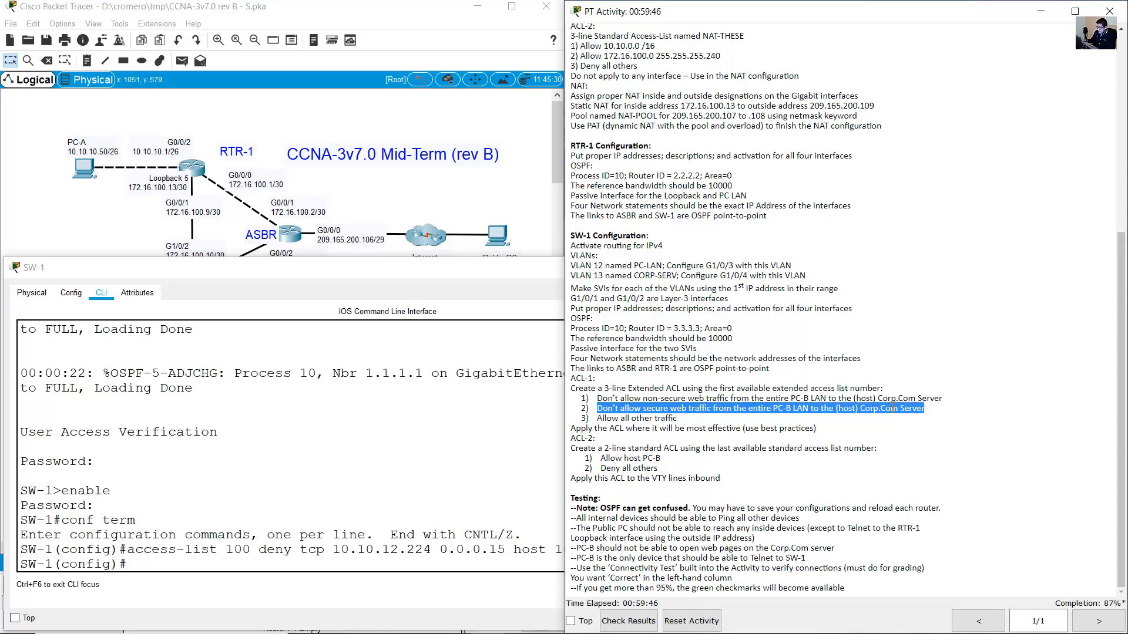
left_click(650, 416)
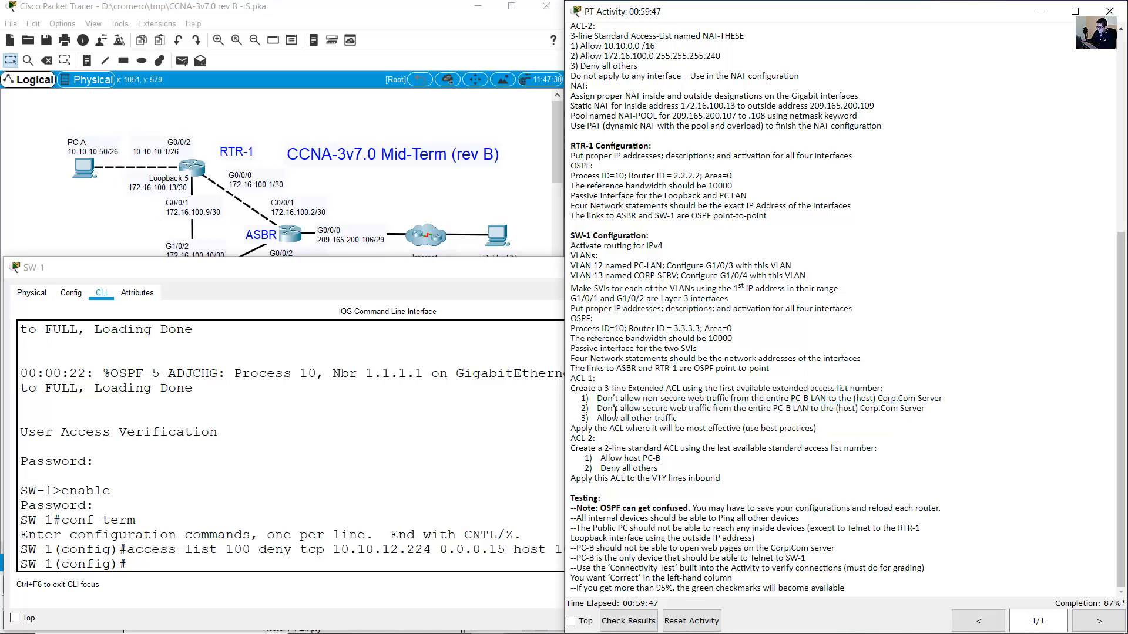
left_click_drag(603, 412, 889, 408)
left_click(644, 407)
left_click_drag(616, 402, 932, 409)
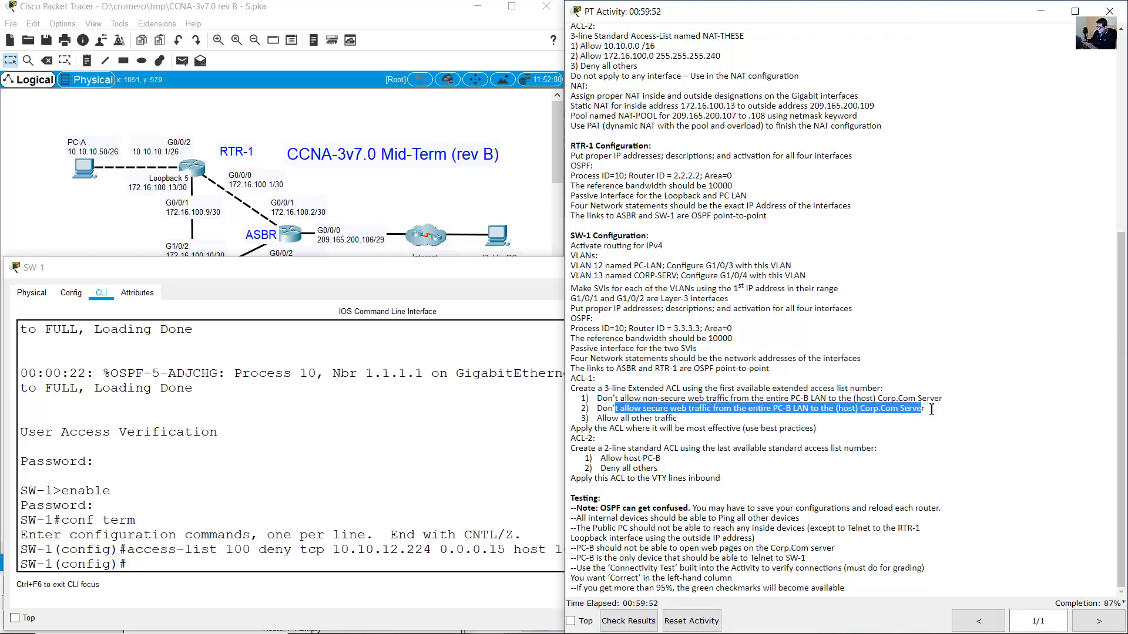
left_click(684, 412)
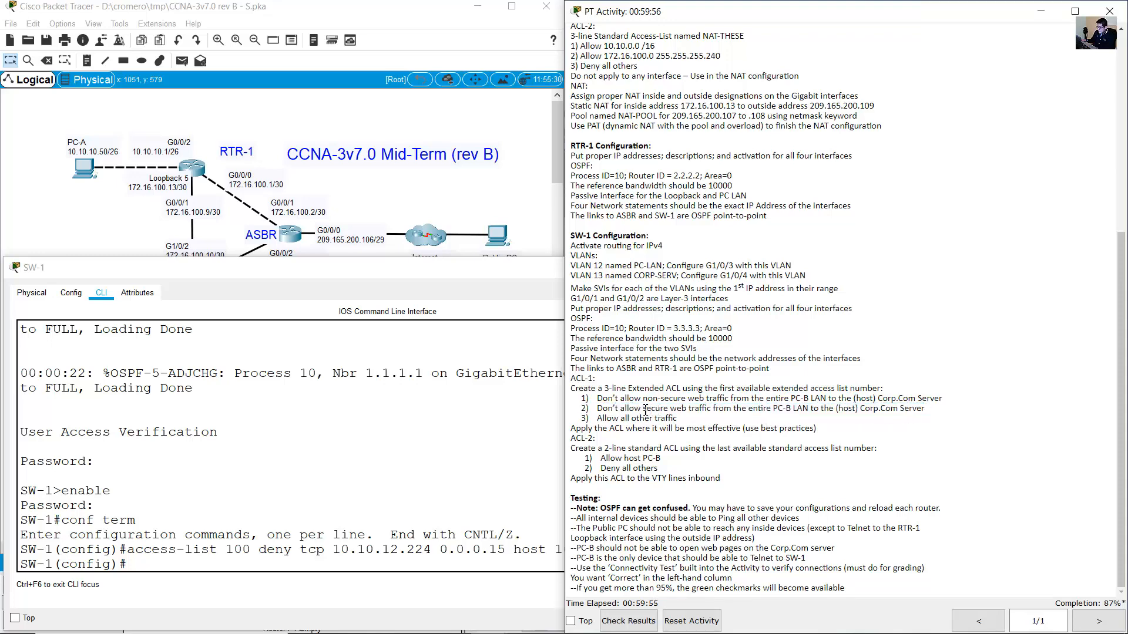
left_click_drag(645, 410, 689, 410)
Add the access-list 100 deny entry for port 443, changing the recalled port 80 command.
left_click(383, 498)
key("Up")
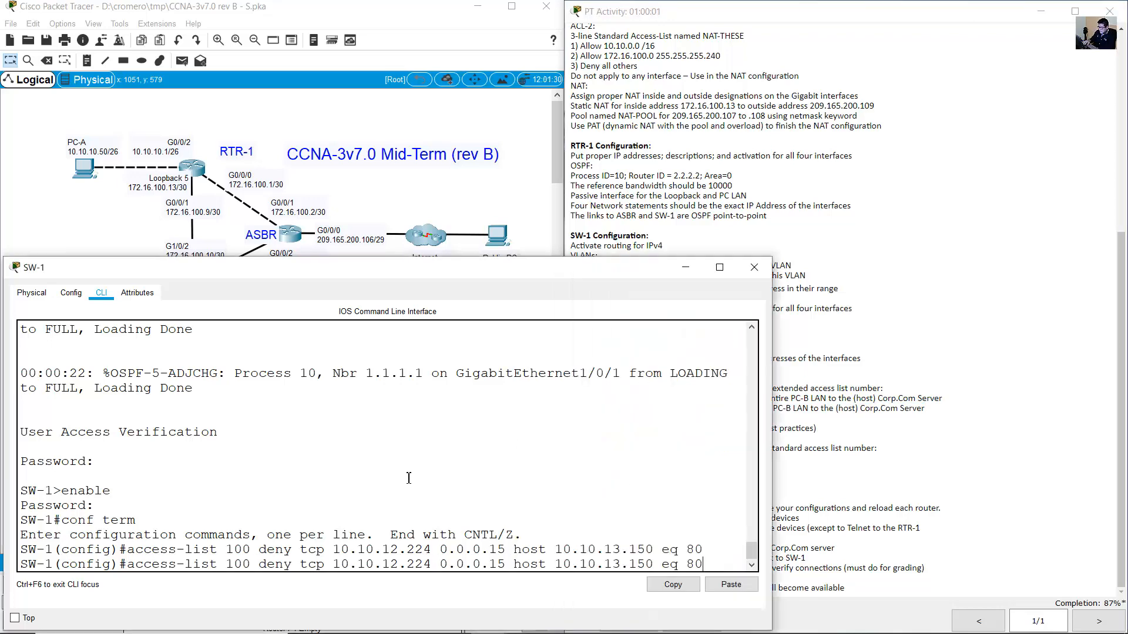
key("BackSpace")
key("BackSpace")
type("443")
left_click(929, 396)
left_click_drag(734, 408, 810, 409)
left_click(766, 410)
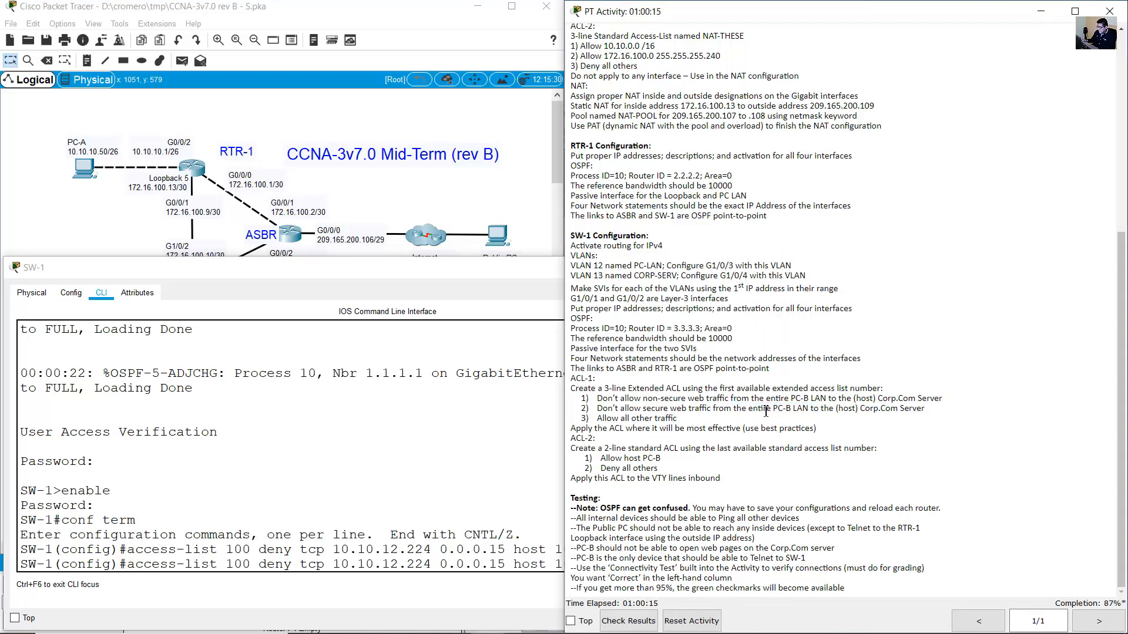
left_click_drag(718, 410, 928, 411)
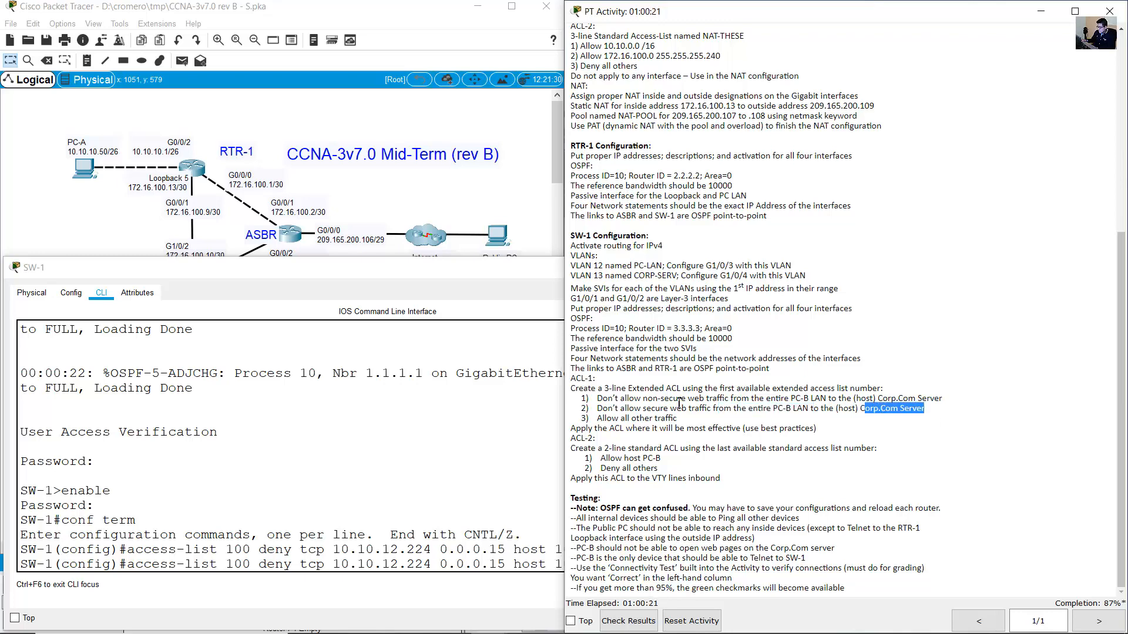
left_click_drag(632, 410, 703, 409)
left_click(490, 479)
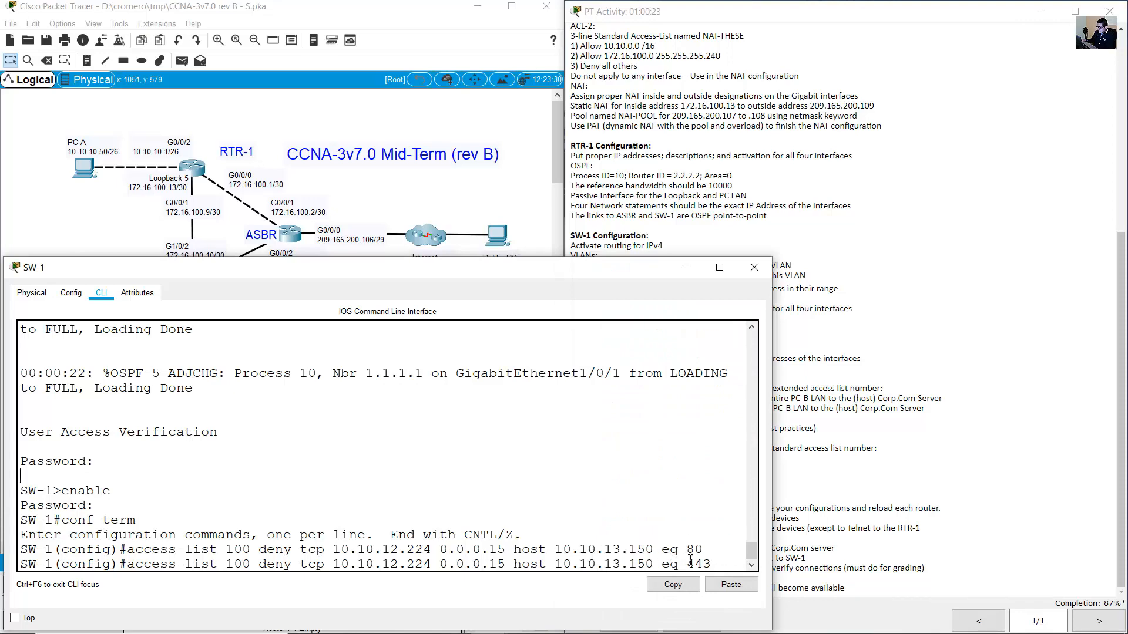
key("Return")
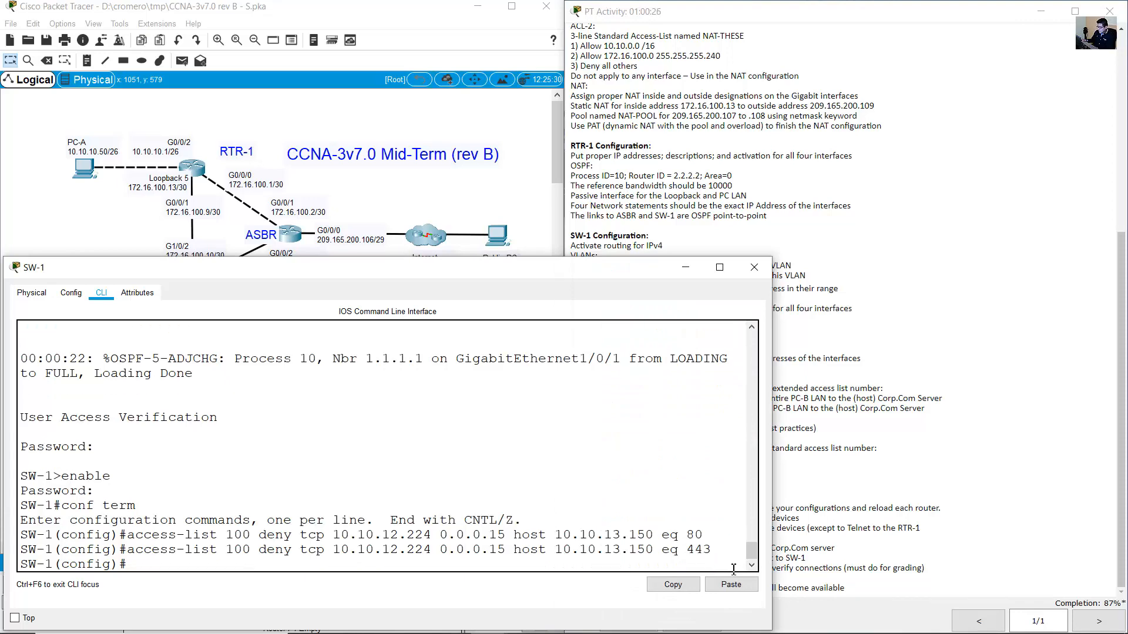
Add the closing 'access-list 100 permit ip any any' entry to allow all other traffic.
left_click(862, 313)
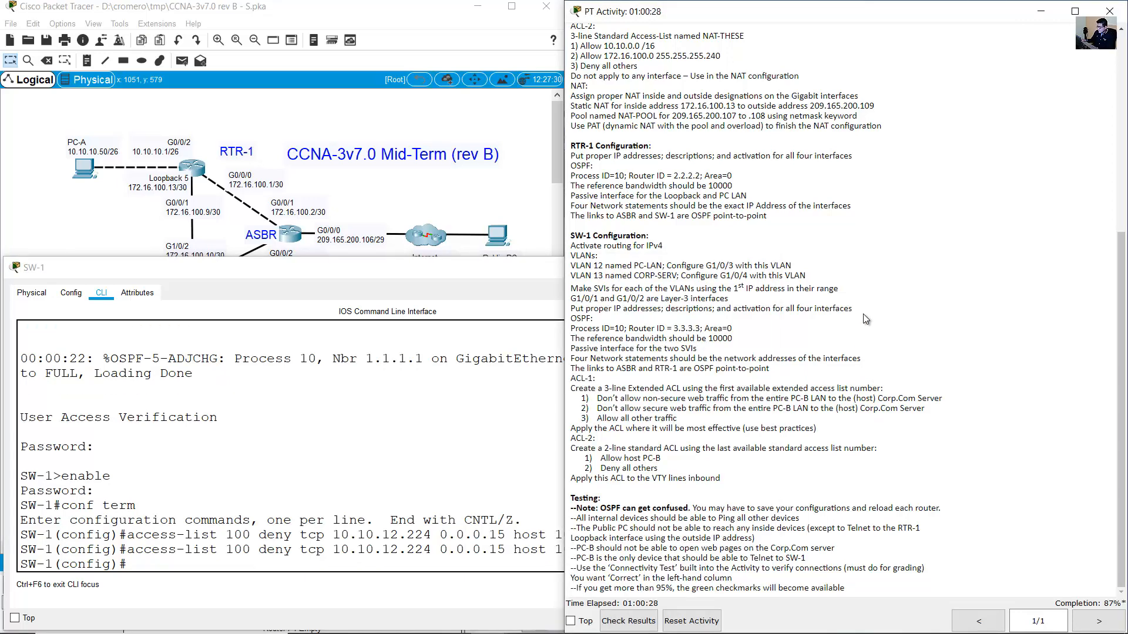
left_click_drag(599, 421, 690, 424)
left_click(311, 479)
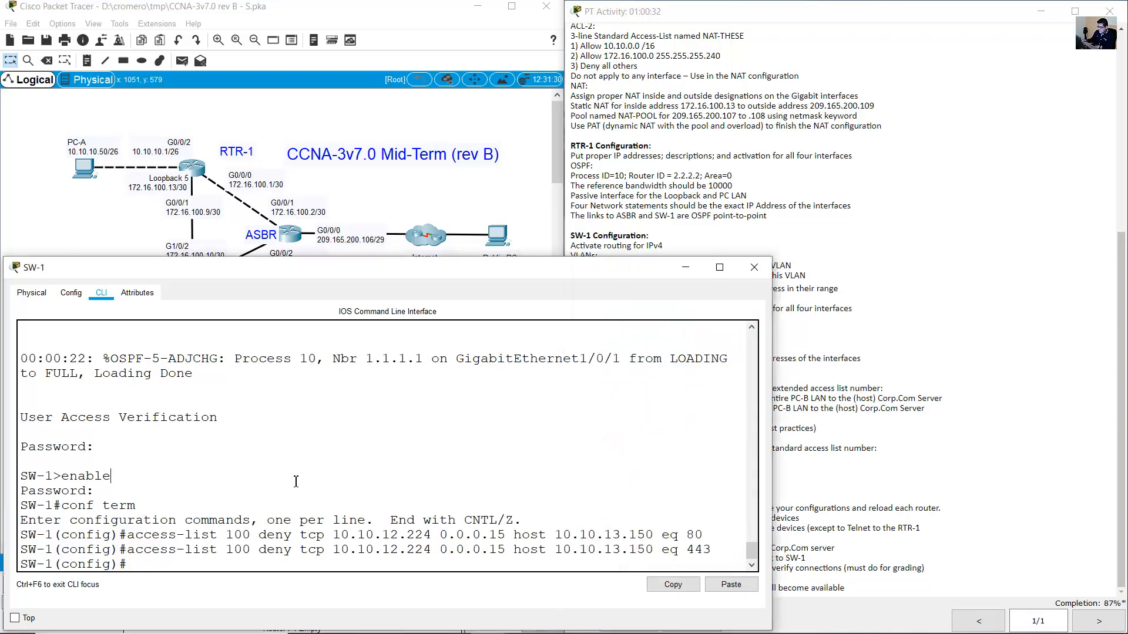
key("Up")
key("BackSpace")
key("BackSpace")
key("BackSpace")
key("BackSpace")
key("BackSpace")
key("BackSpace")
key("BackSpace")
key("BackSpace")
key("BackSpace")
key("BackSpace")
key("BackSpace")
key("BackSpace")
key("BackSpace")
key("BackSpace")
key("BackSpace")
key("BackSpace")
key("BackSpace")
key("BackSpace")
key("BackSpace")
key("BackSpace")
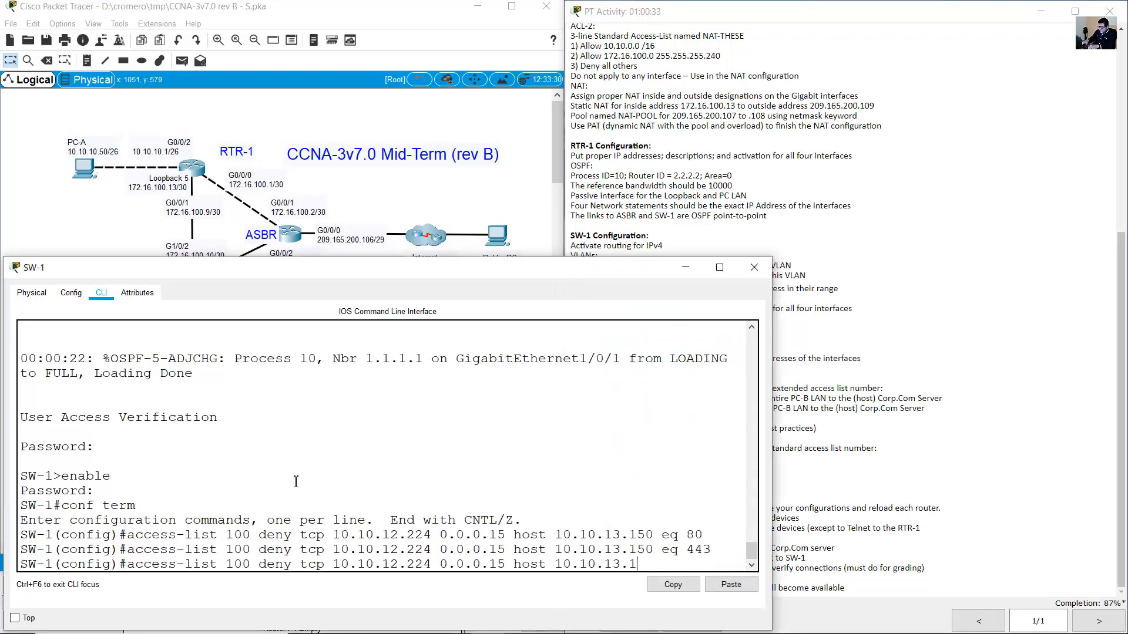
key("BackSpace")
key("BackSpace")
key("BackSpace")
key("BackSpace")
key("BackSpace")
key("BackSpace")
key("BackSpace")
type("permit")
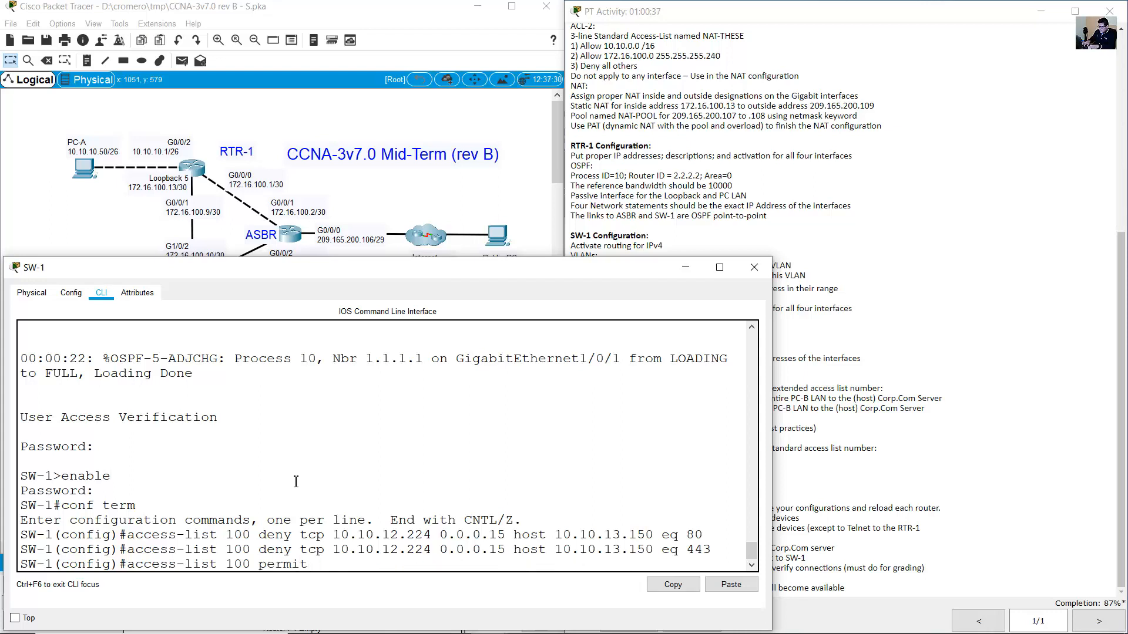
type(" ip any any")
key("Return")
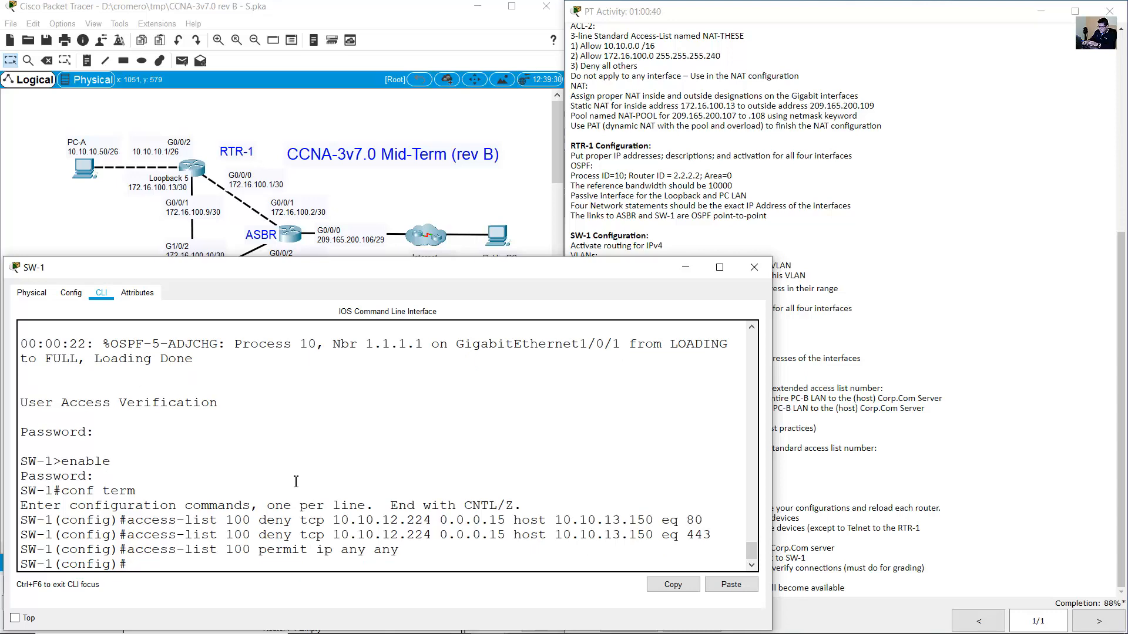
Read the requirement on where to apply the ACL and bring the full topology into view.
left_click(820, 382)
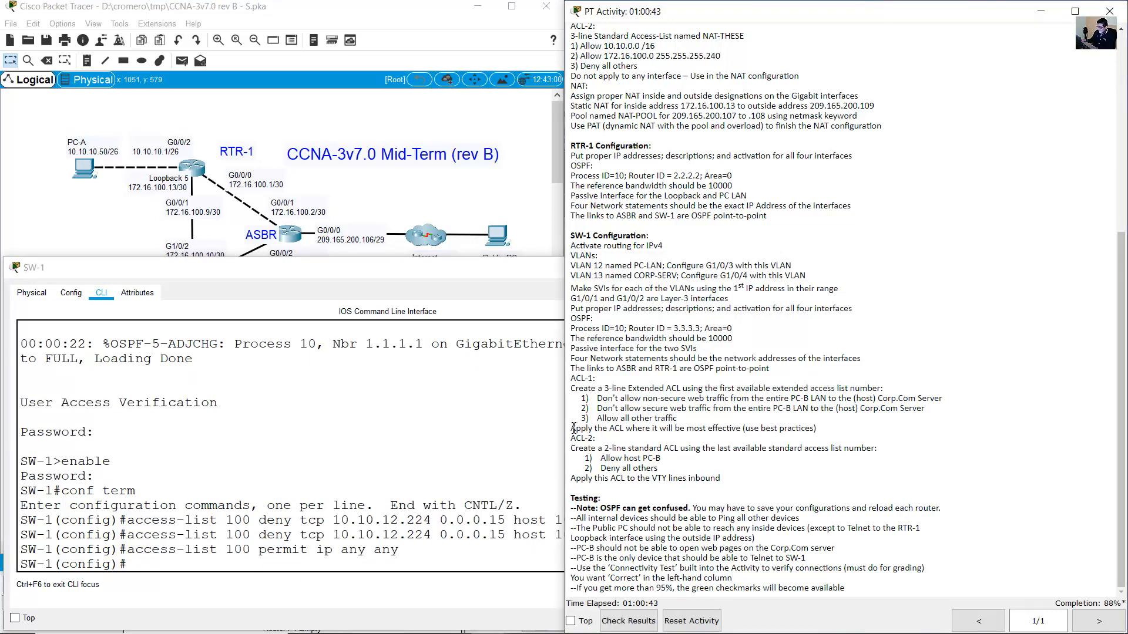
left_click_drag(572, 428, 820, 432)
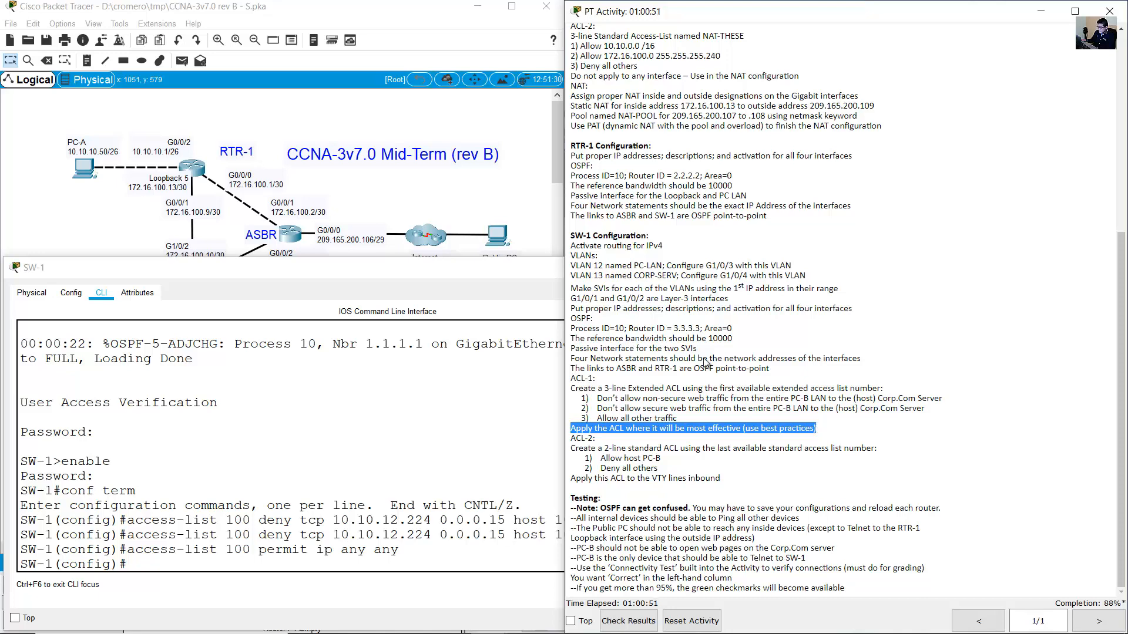
left_click(470, 196)
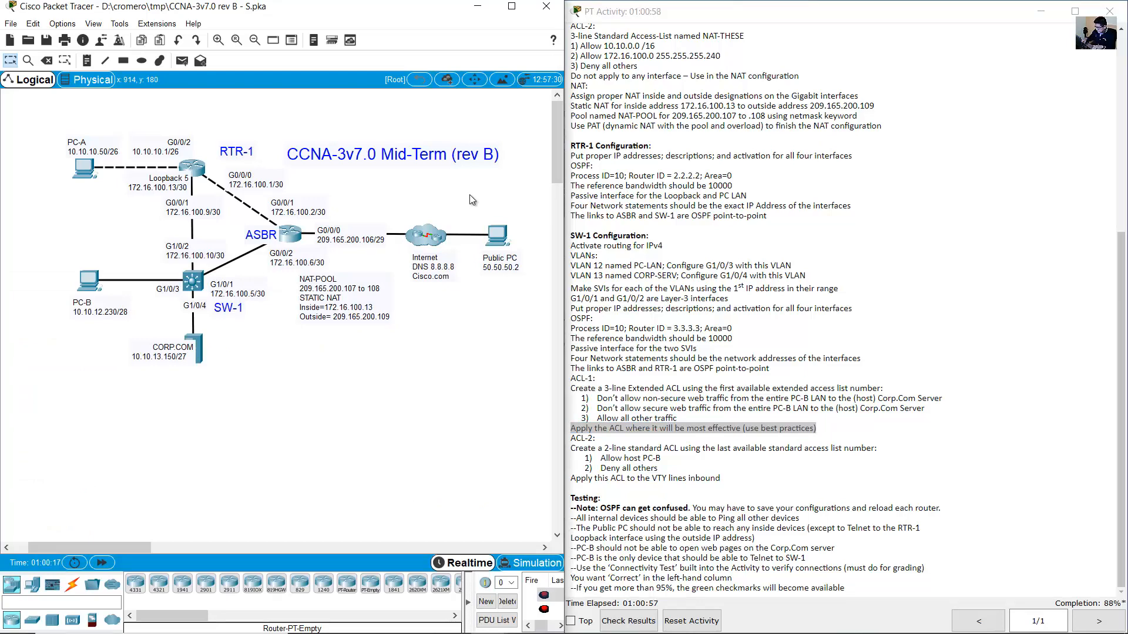
Launch Paint and paste the topology screenshot onto the canvas.
key("super")
type("paint")
key("Return")
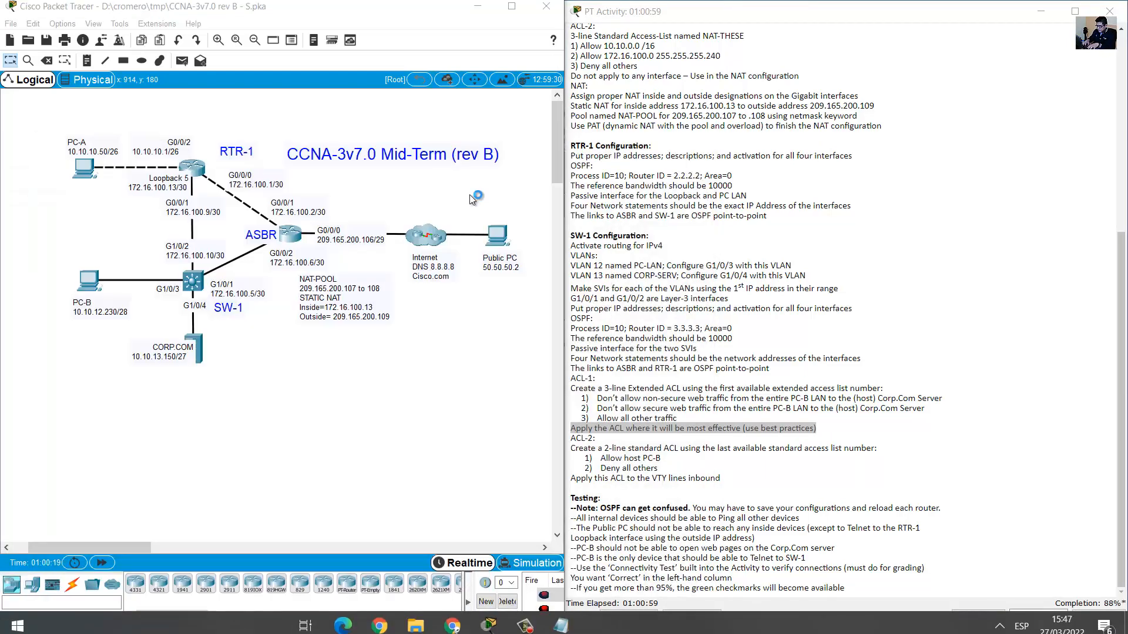
key("ctrl+v")
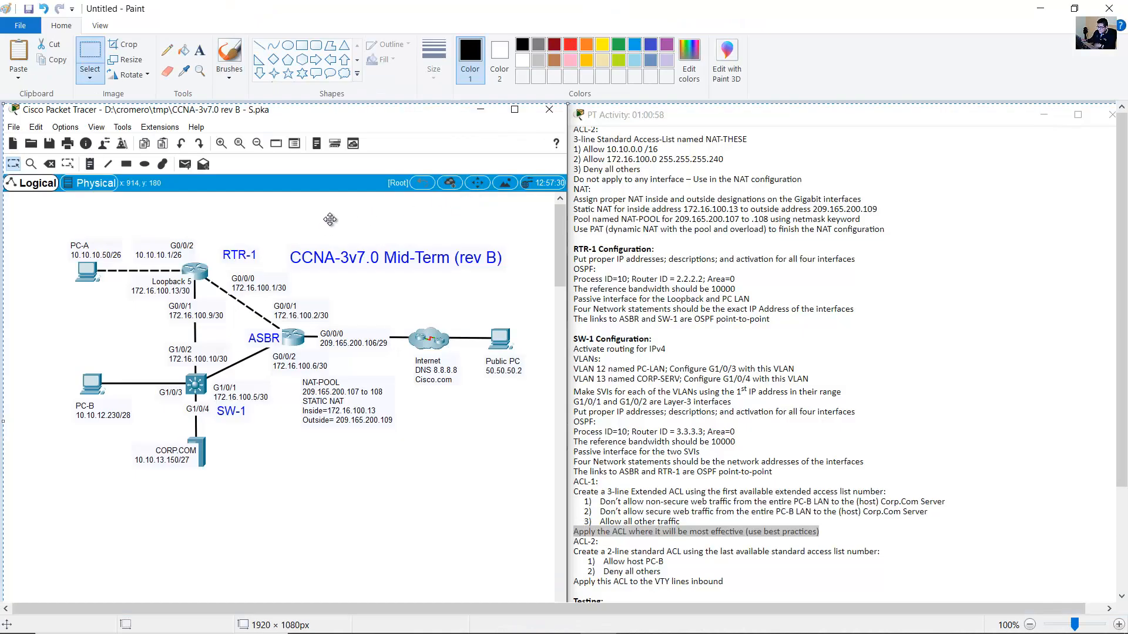
Circle PC-B with a thick red ellipse and add a small red mark above it.
left_click(287, 46)
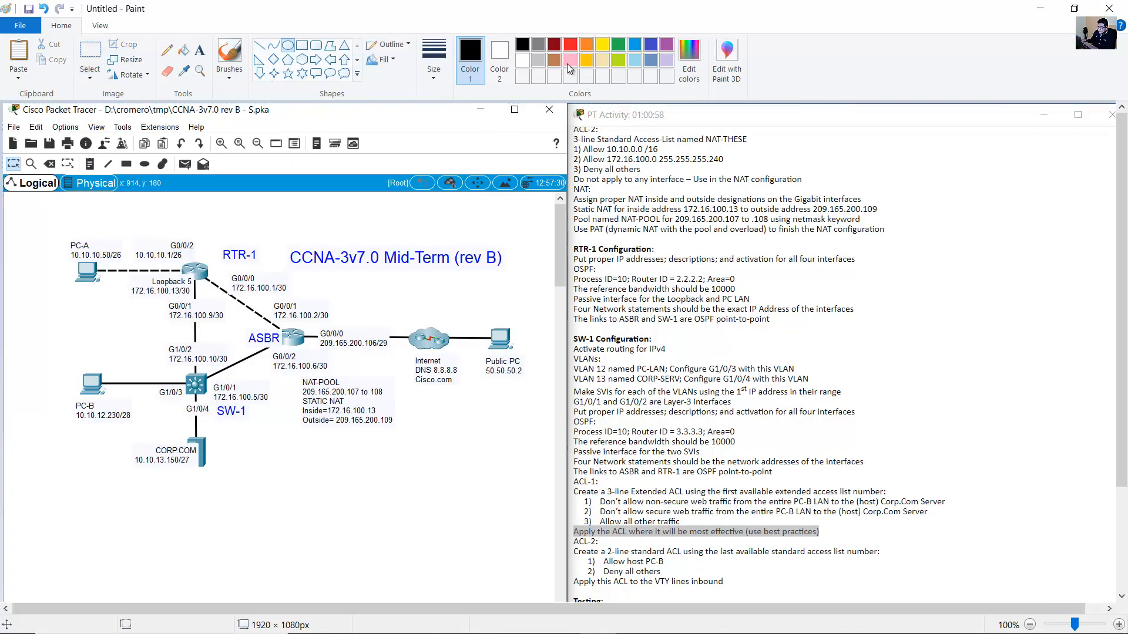
left_click(570, 44)
left_click(433, 58)
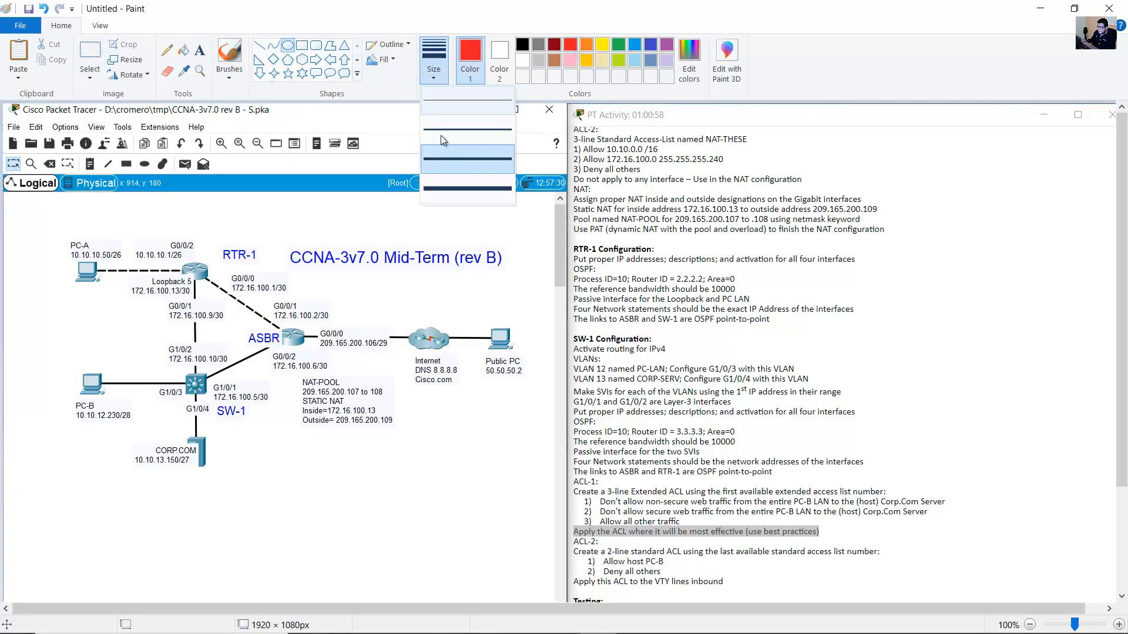
left_click(456, 138)
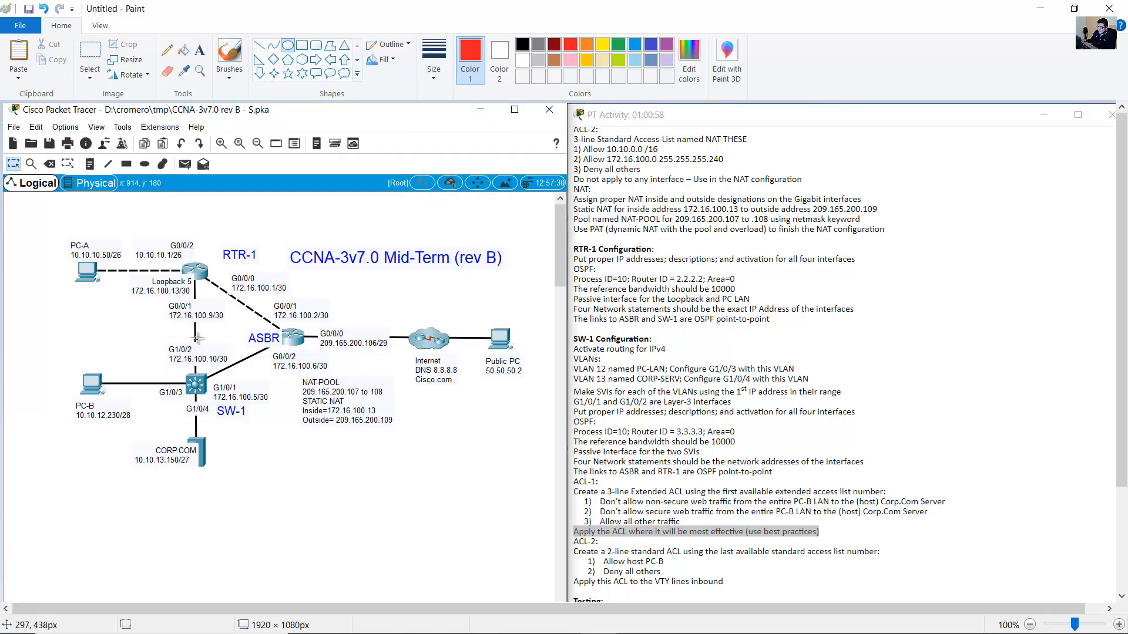
left_click(433, 59)
left_click(469, 158)
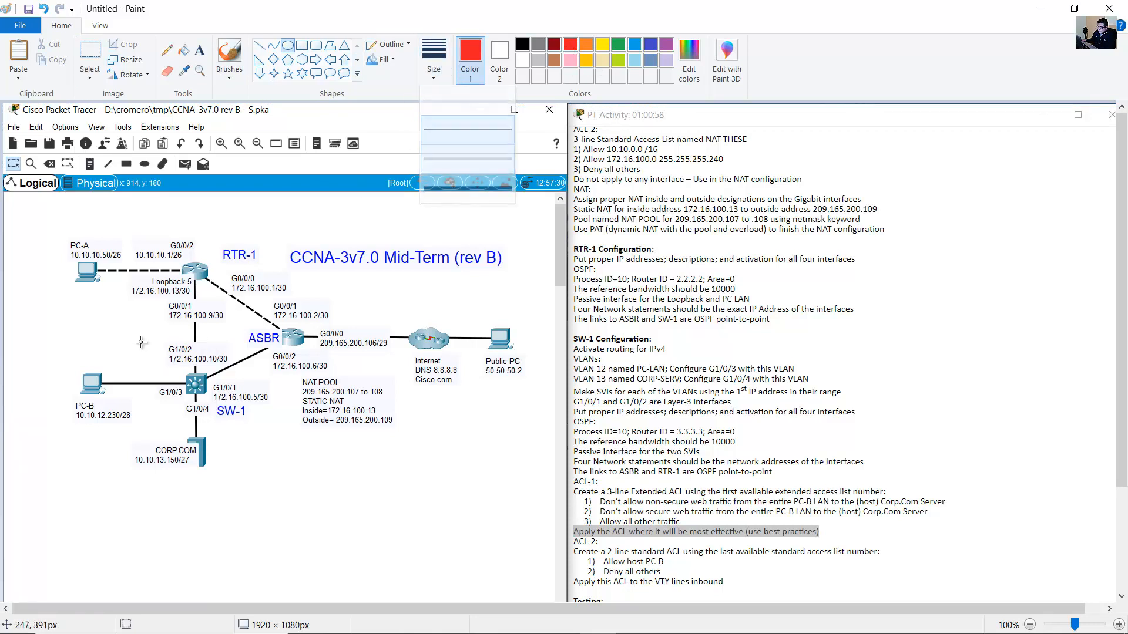
mouse_move(183, 414)
left_mouse_down()
mouse_move(42, 351)
mouse_move(34, 334)
mouse_move(53, 359)
mouse_move(51, 346)
left_mouse_up()
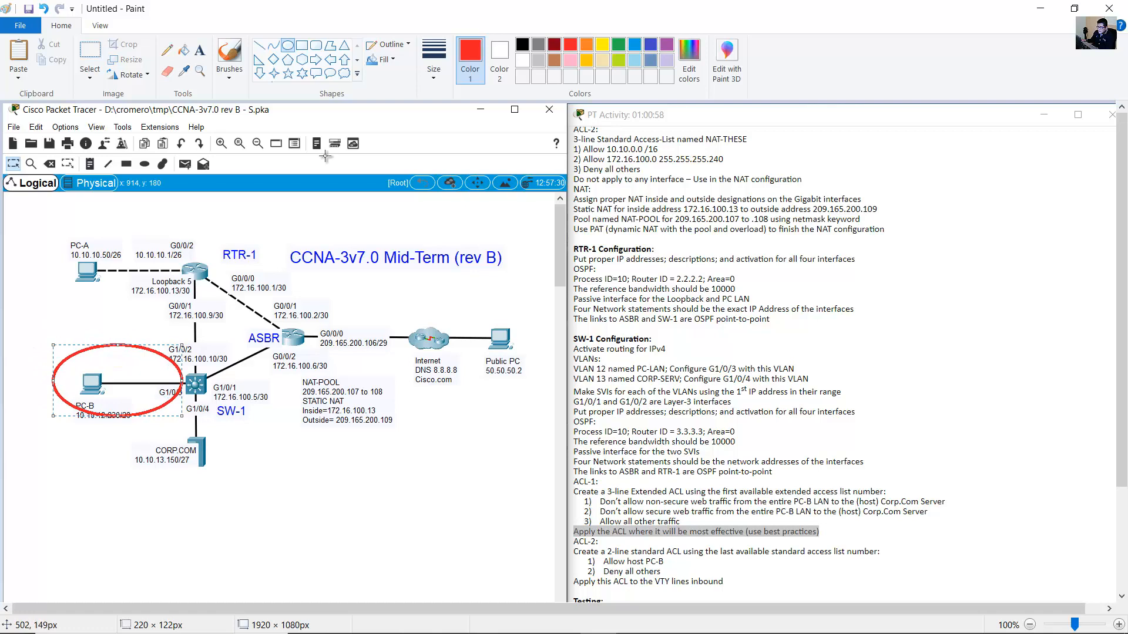
left_click(167, 50)
left_click(434, 61)
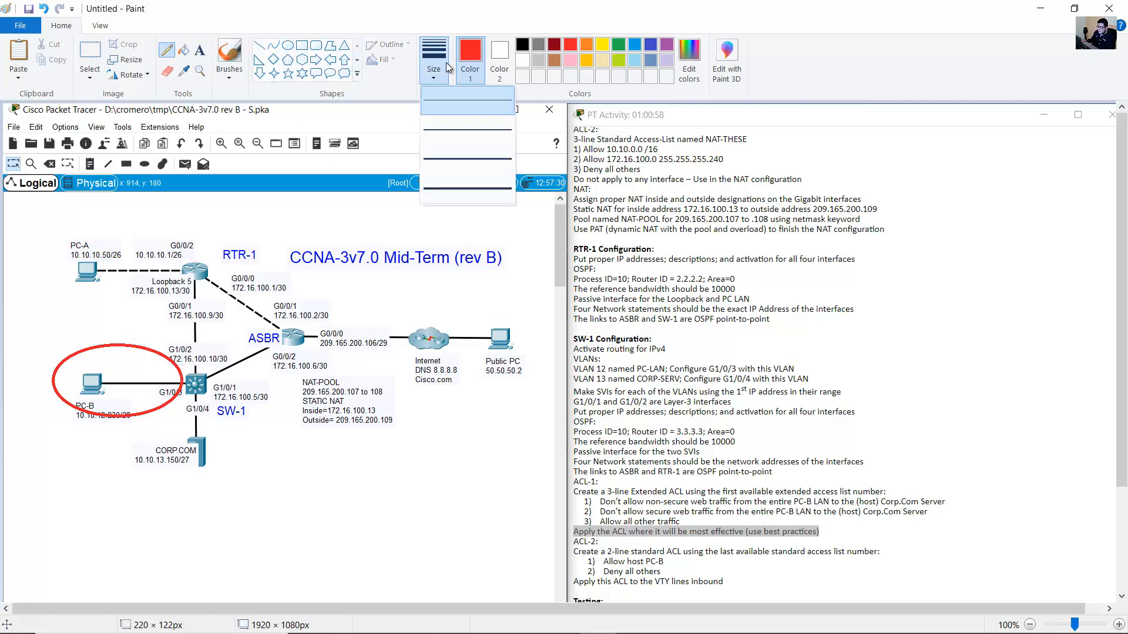
left_click(468, 160)
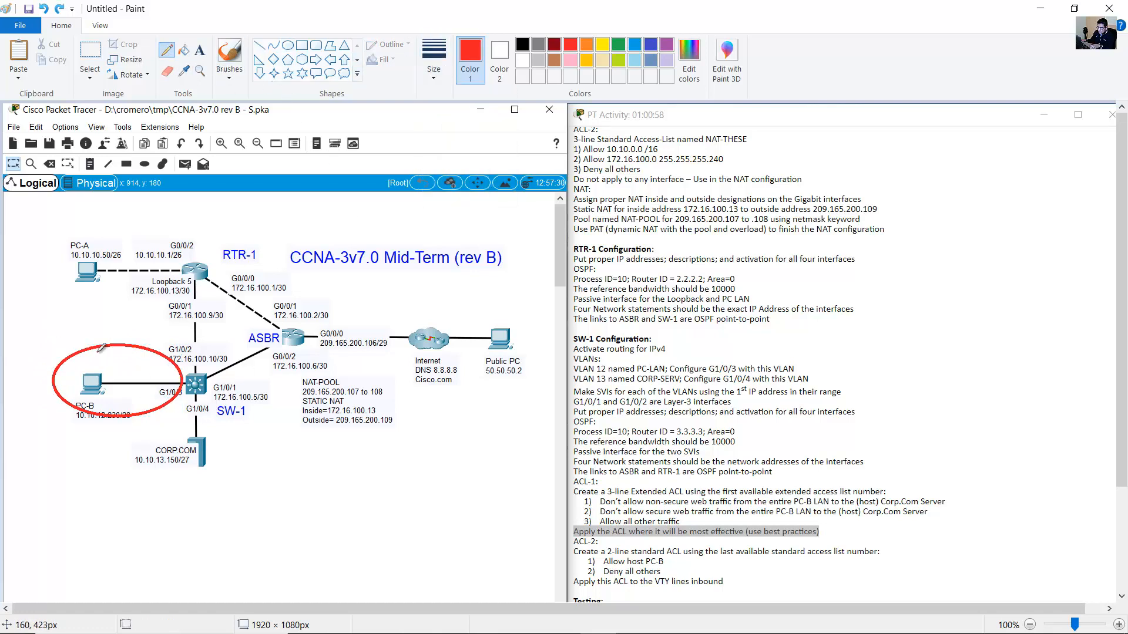
mouse_move(86, 352)
left_mouse_down()
mouse_move(97, 356)
mouse_move(91, 368)
left_mouse_up()
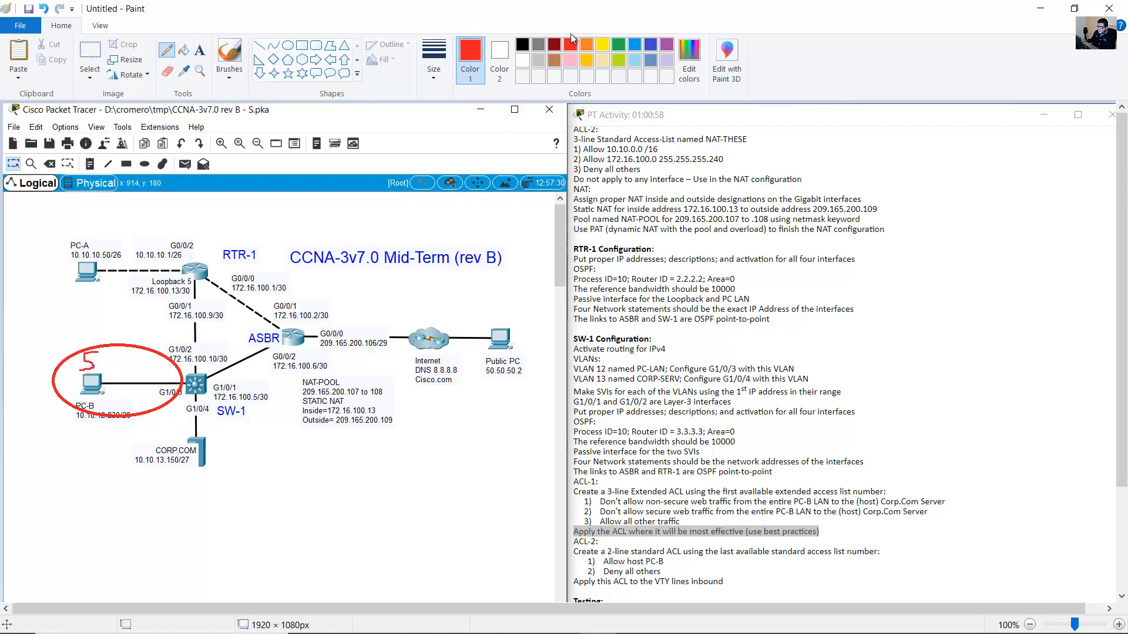
Circle CORP.COM with a green ellipse and add a small green mark below it.
left_click(287, 45)
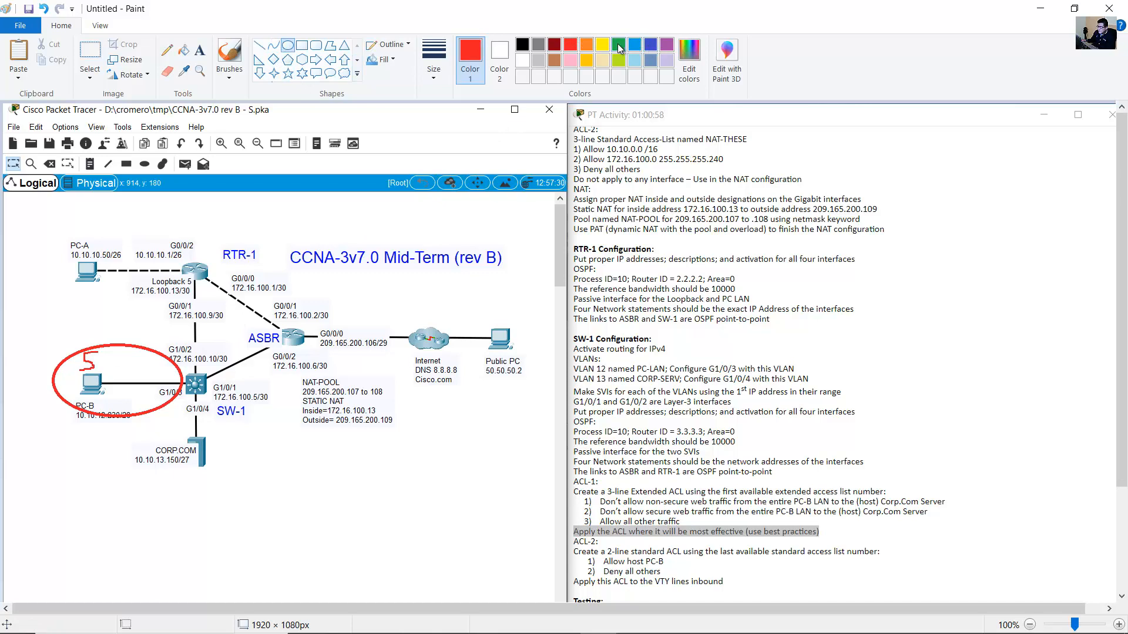
left_click(619, 46)
left_click_drag(215, 481, 128, 437)
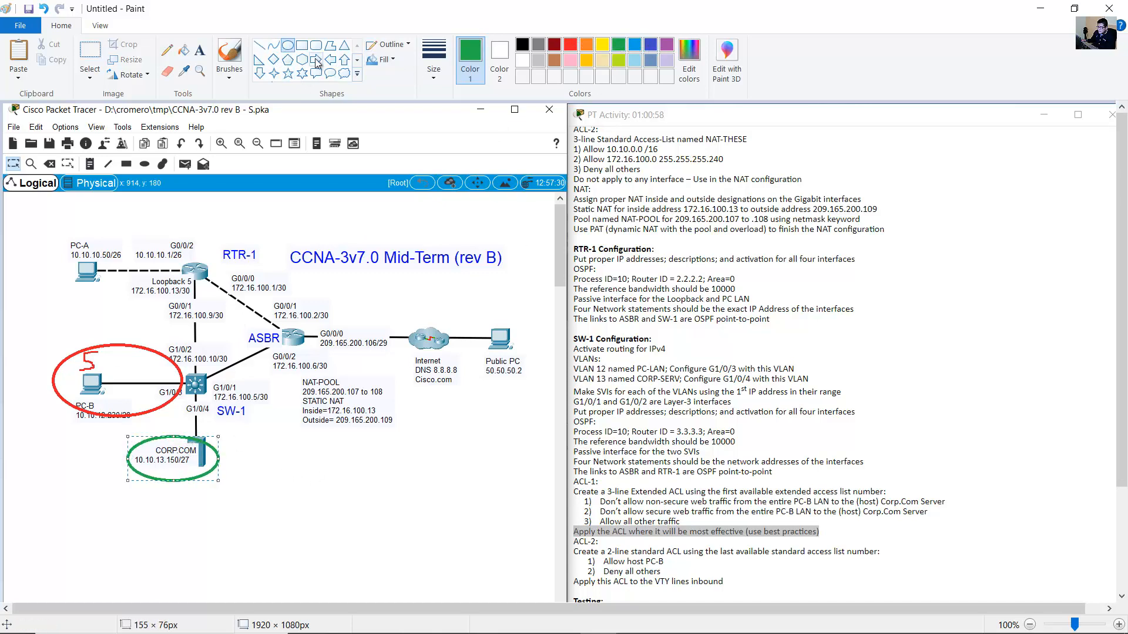
left_click(167, 50)
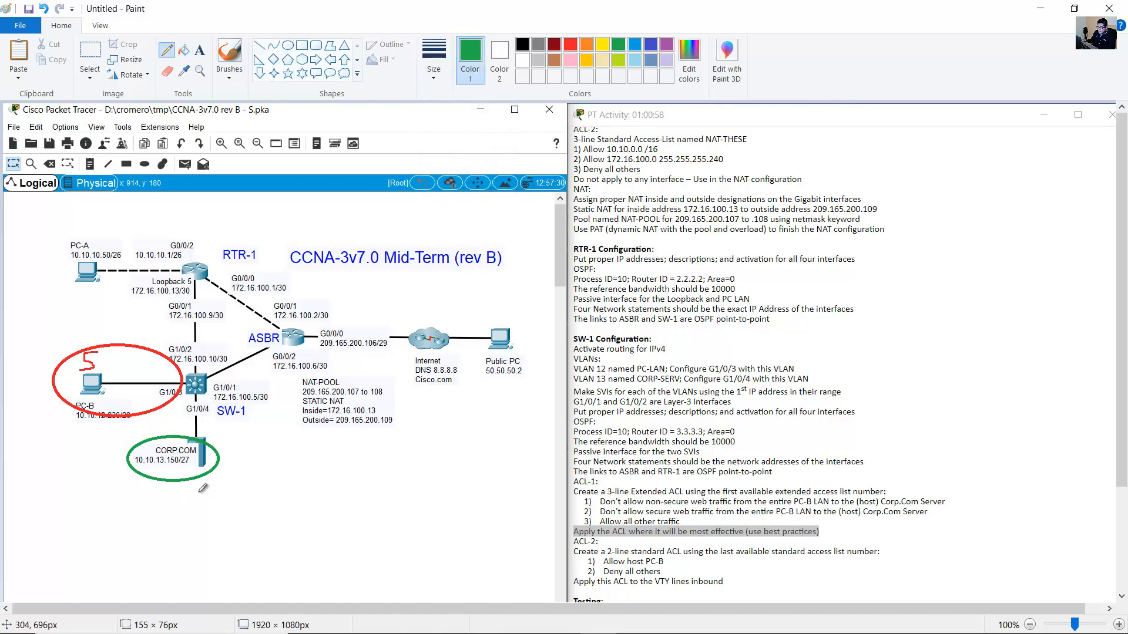
mouse_move(203, 483)
left_mouse_down()
mouse_move(221, 490)
mouse_move(204, 496)
left_mouse_up()
Draw orange arrows from PC-B through SW-1 toward CORP.COM, then minimize Paint.
left_click(587, 52)
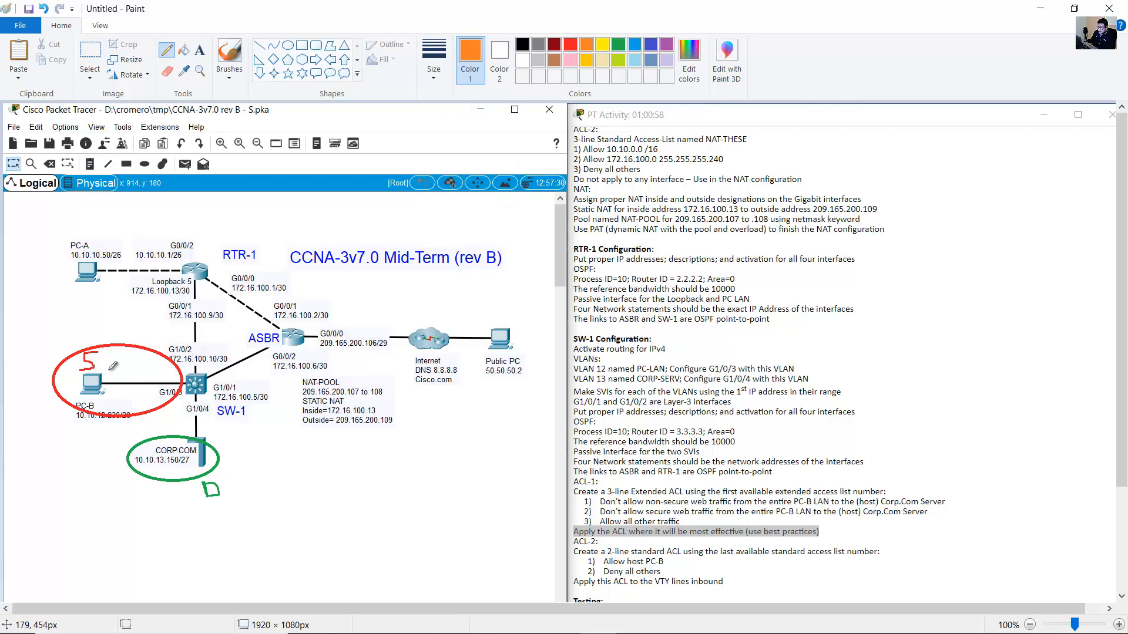
mouse_move(112, 369)
left_mouse_down()
mouse_move(203, 379)
mouse_move(210, 438)
left_mouse_up()
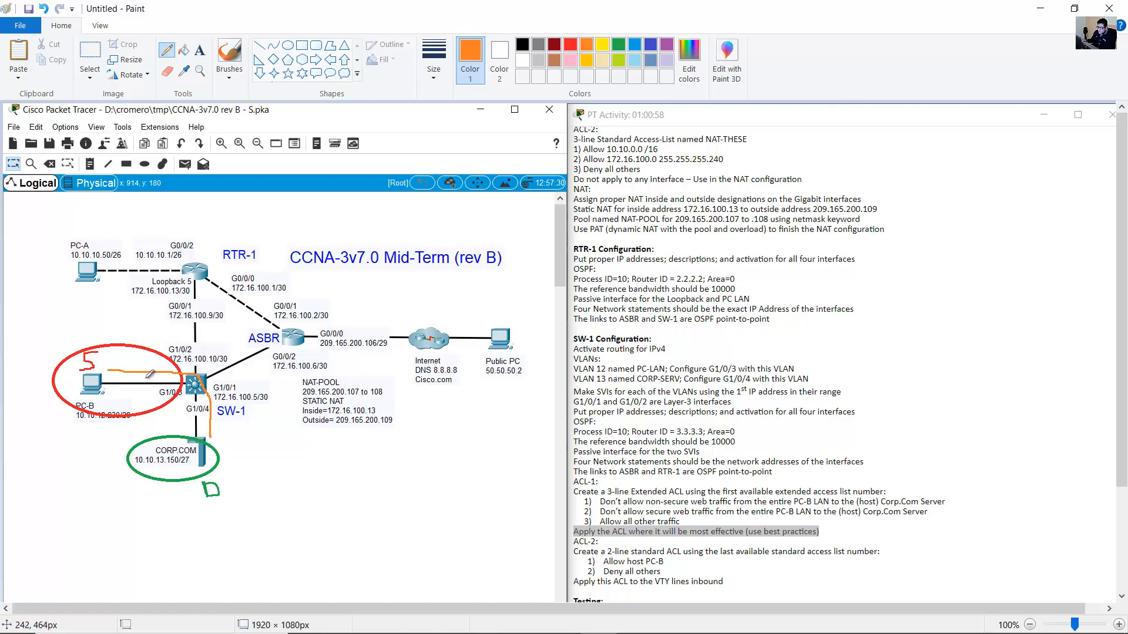
mouse_move(146, 376)
left_mouse_down()
mouse_move(148, 364)
mouse_move(145, 380)
left_mouse_up()
mouse_move(204, 422)
left_mouse_down()
mouse_move(211, 434)
mouse_move(204, 423)
left_mouse_up()
left_click(618, 45)
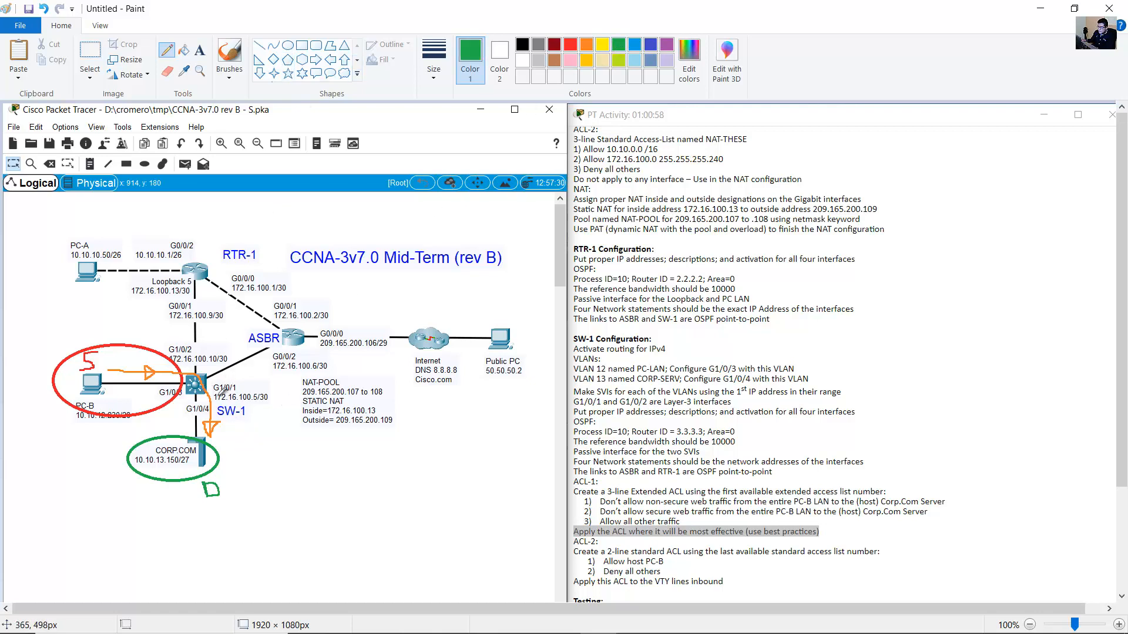
left_click(1040, 8)
left_click(618, 402)
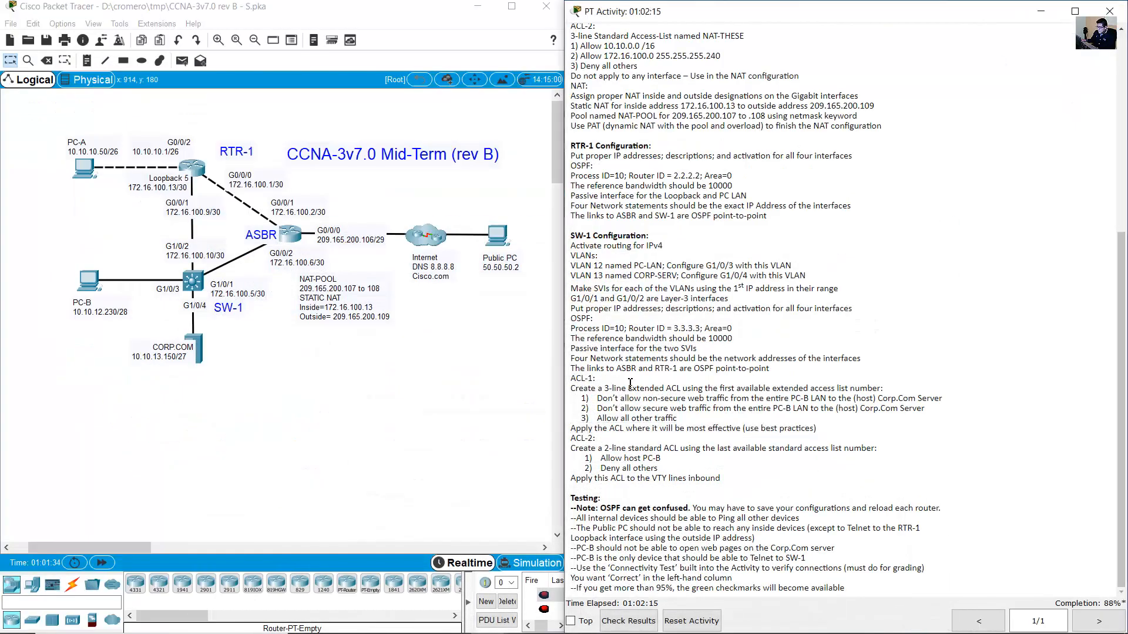
left_click_drag(628, 388, 700, 387)
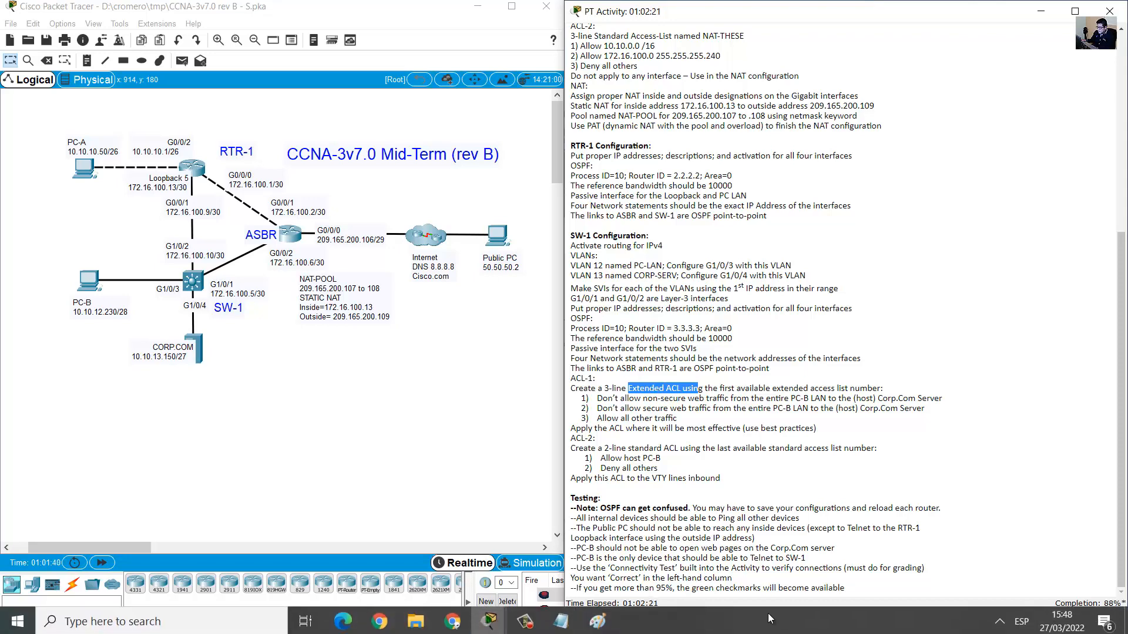
left_click(597, 621)
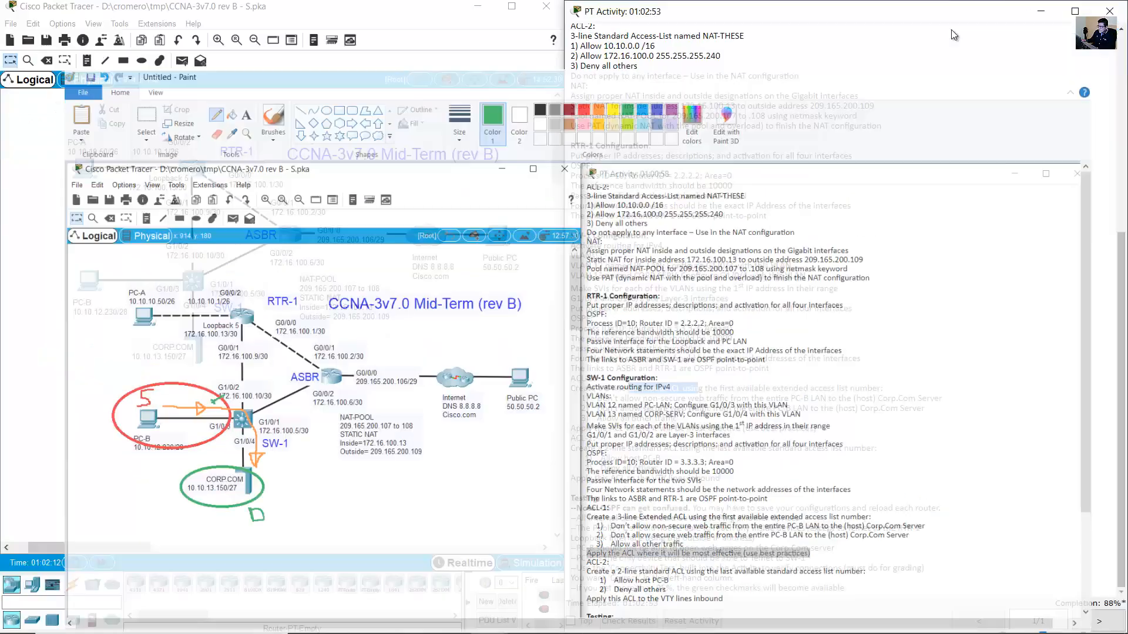
left_click(1041, 8)
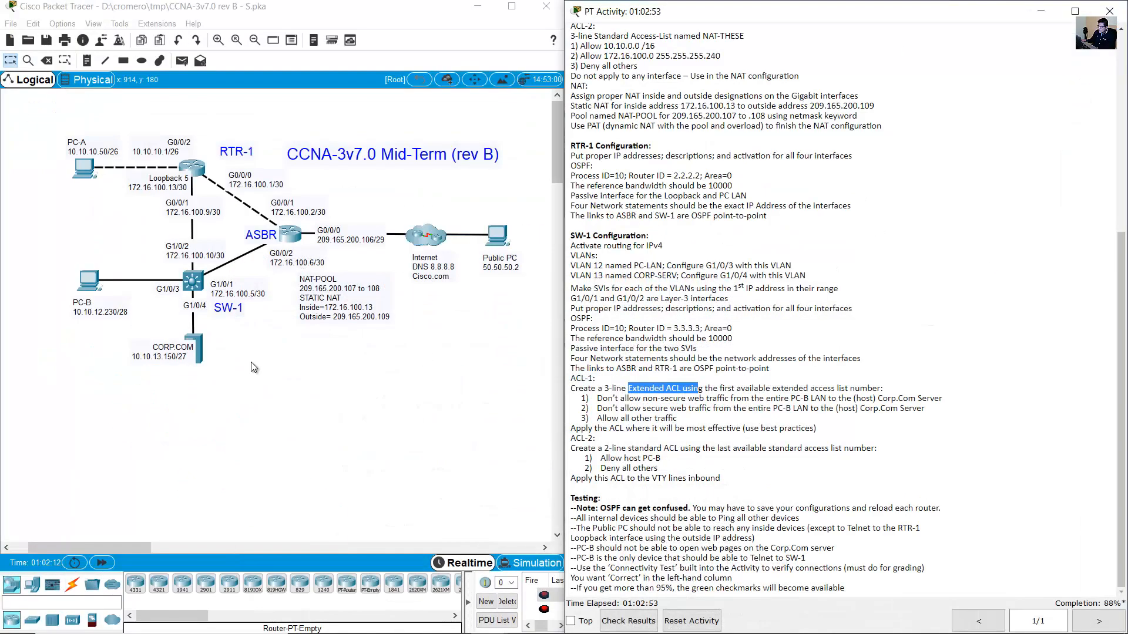
double_click(156, 288)
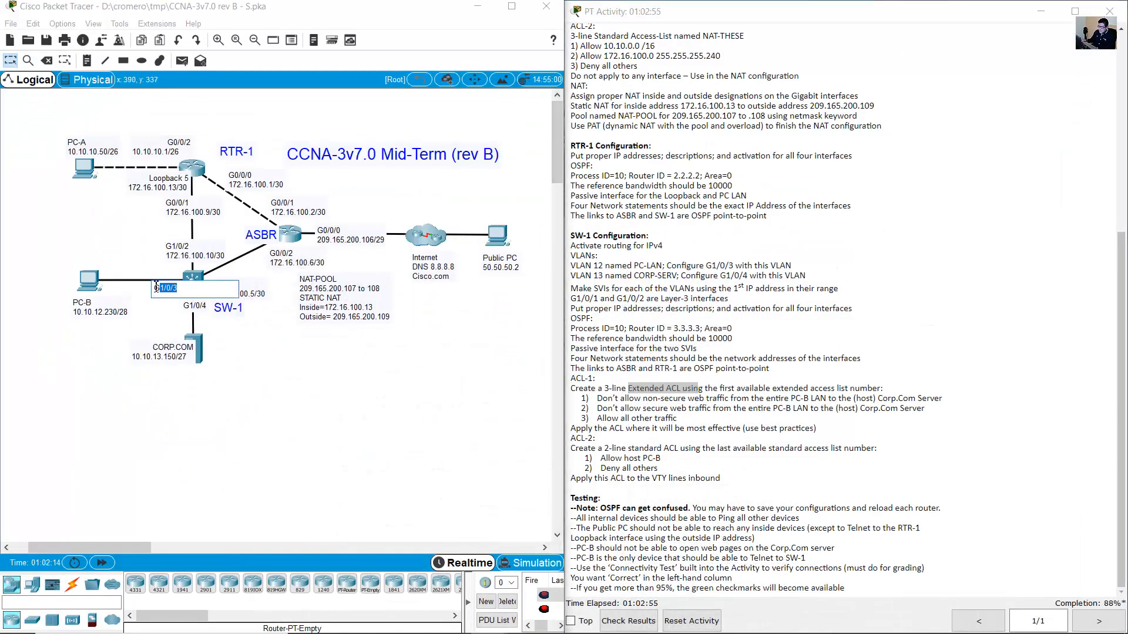
On SW-1, enter interface G1/0/3 and try 'ip access-group 100 in'.
left_click(193, 283)
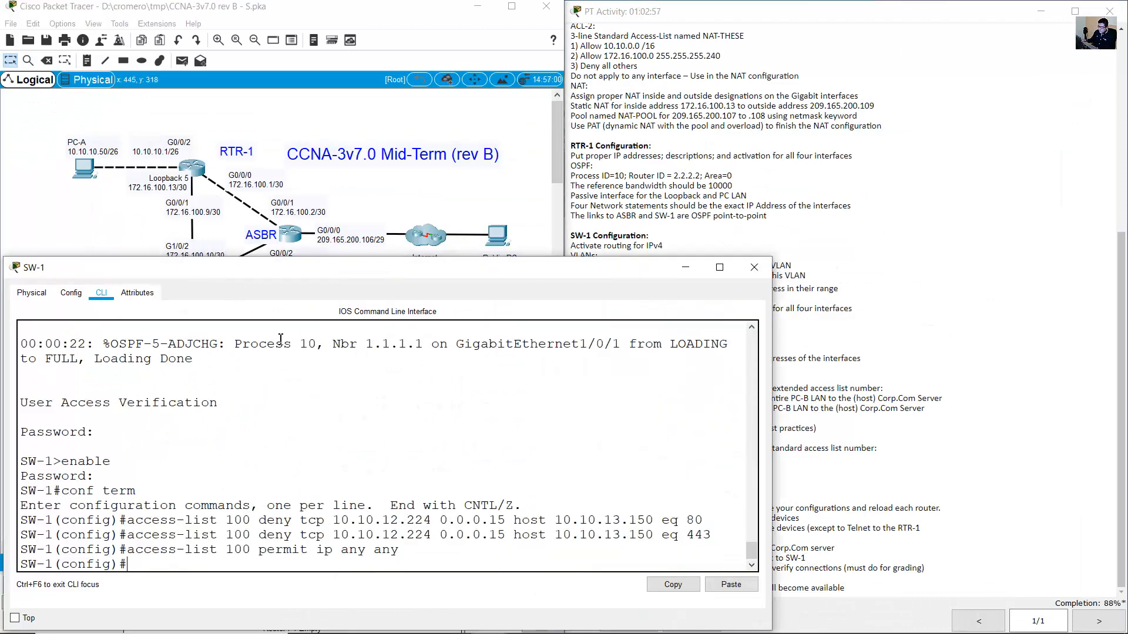
type("int g1/0/3")
key("Return")
type("ip ac")
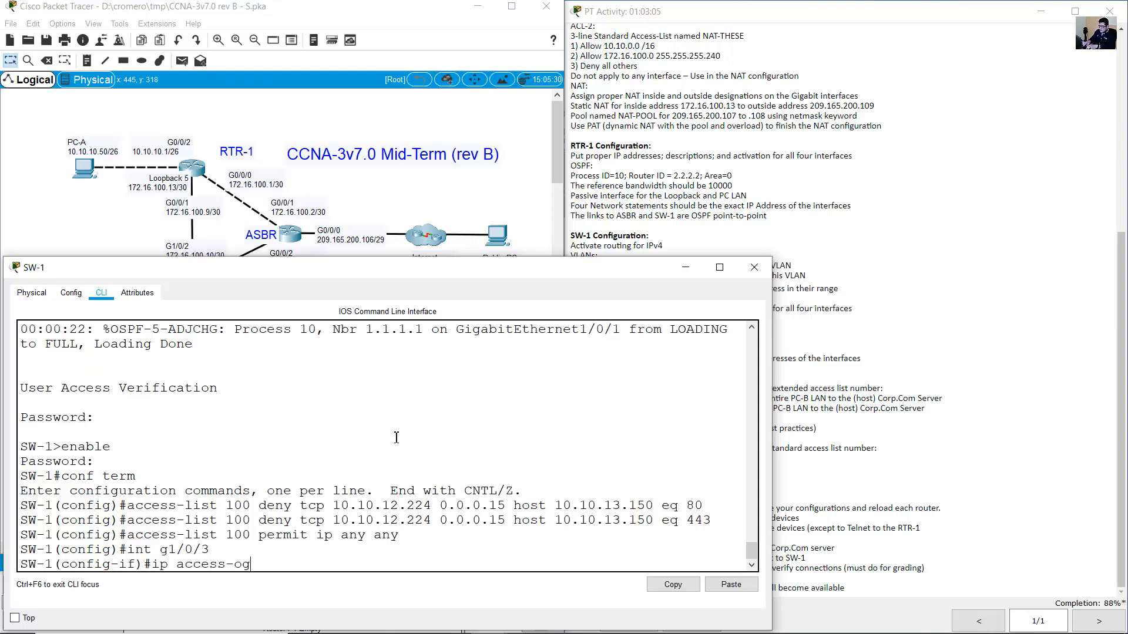
type("cess-group")
left_click_drag(232, 506, 251, 507)
left_click(358, 567)
type("p")
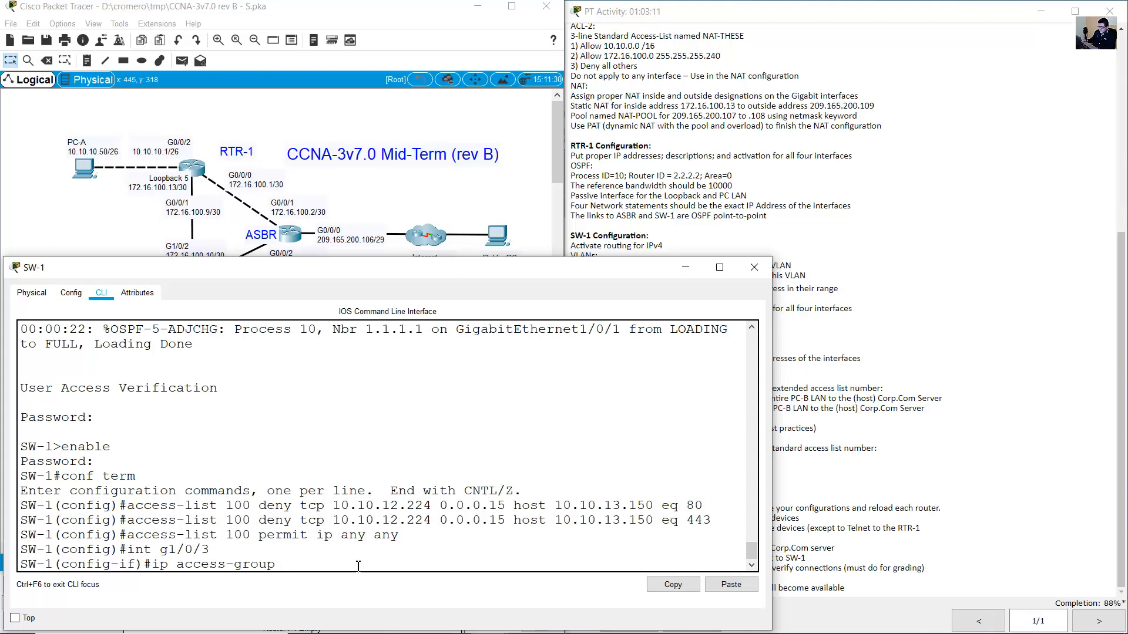
type(" 100 in")
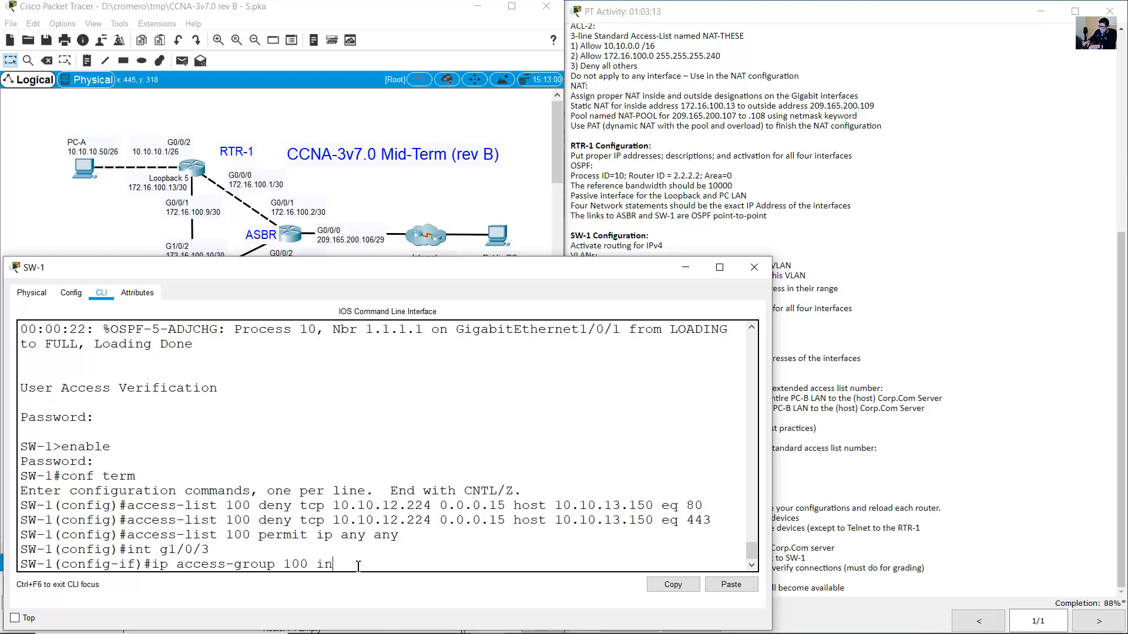
key("Return")
Recall the rejected access-group command and select its invalid input error.
key("Up")
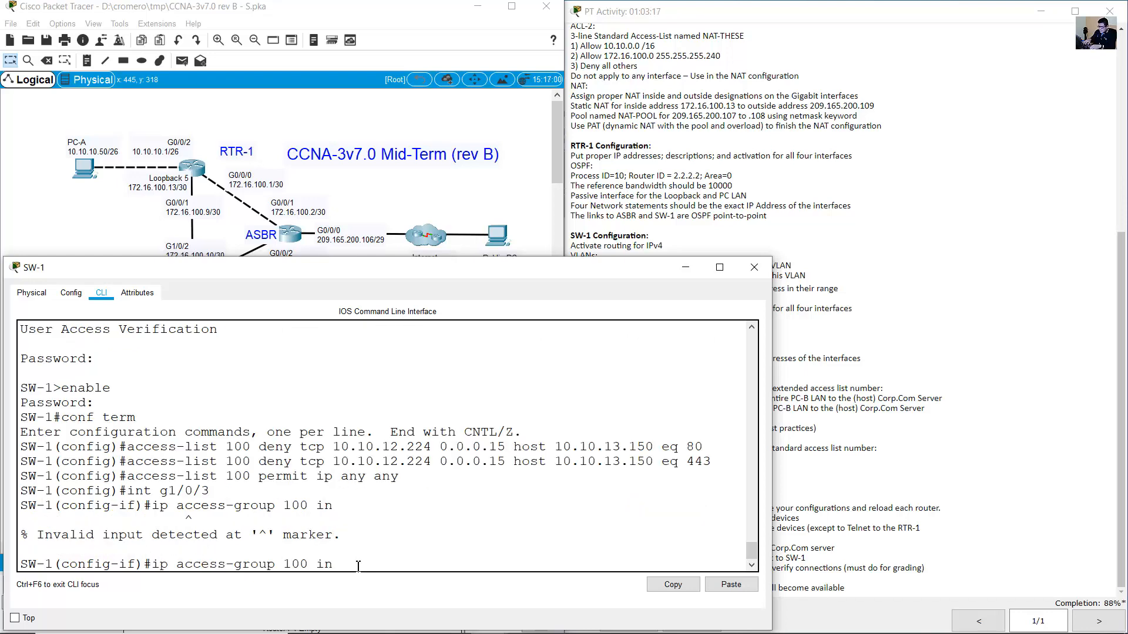
key("Left")
key("Left")
key("Left")
key("Left")
key("Left")
key("Left")
key("Left")
key("Left")
key("Left")
key("Left")
key("Left")
key("Left")
key("Left")
key("Left")
triple_click(111, 568)
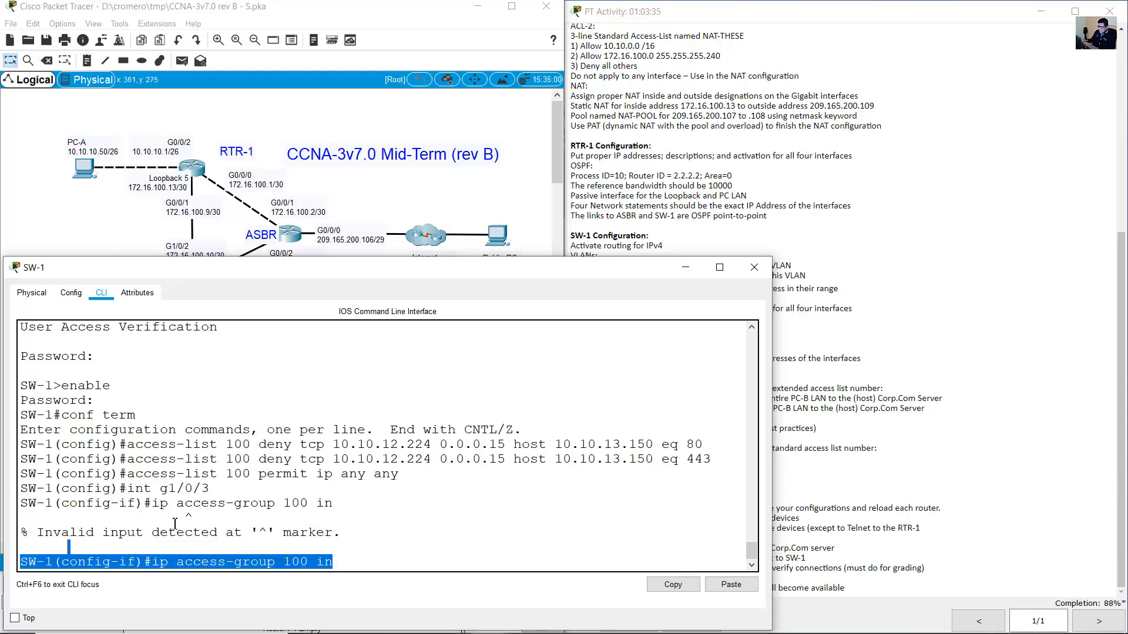
left_click_drag(153, 504, 358, 541)
left_click(121, 218)
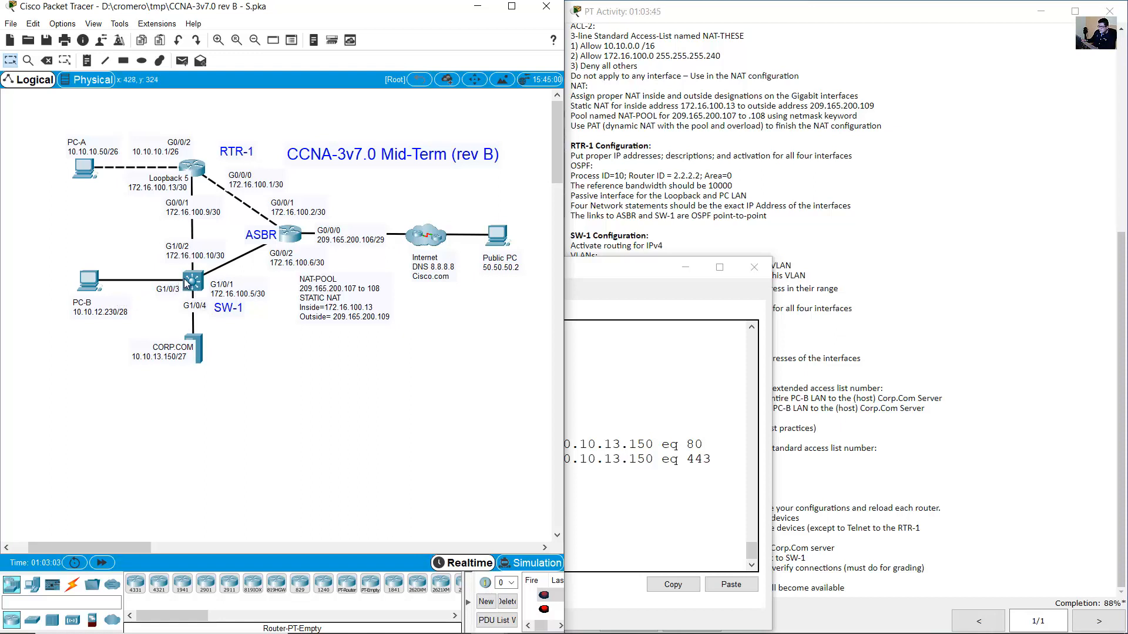
Check the G1/0/3 port and PC-B on the topology, then clear SW-1's prompt.
double_click(168, 289)
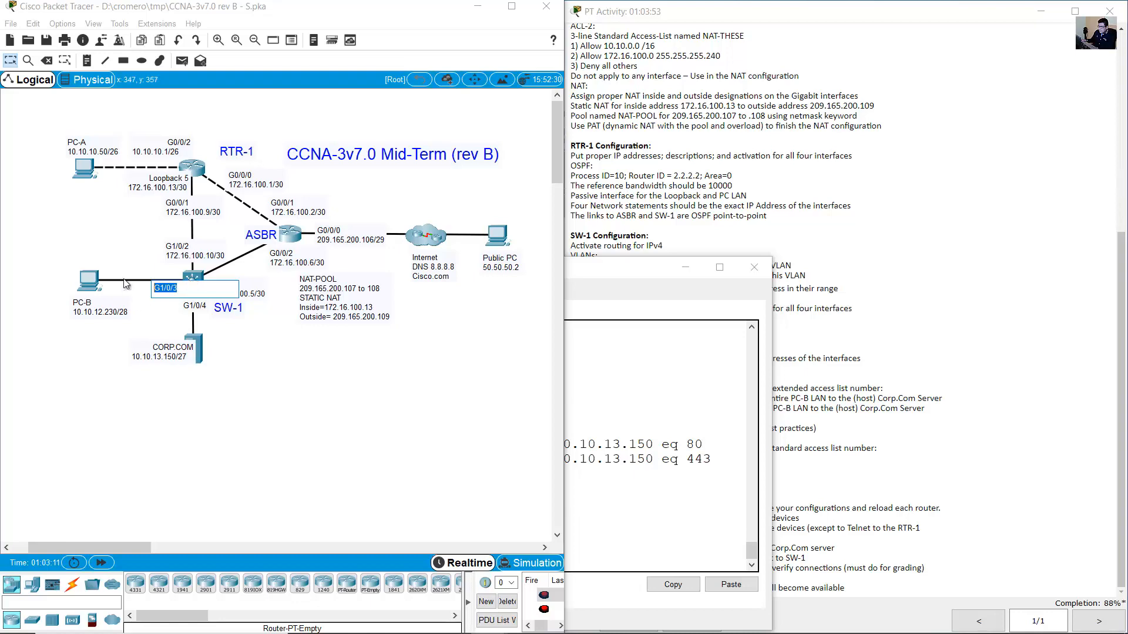
left_click_drag(138, 255, 75, 321)
left_click(103, 301)
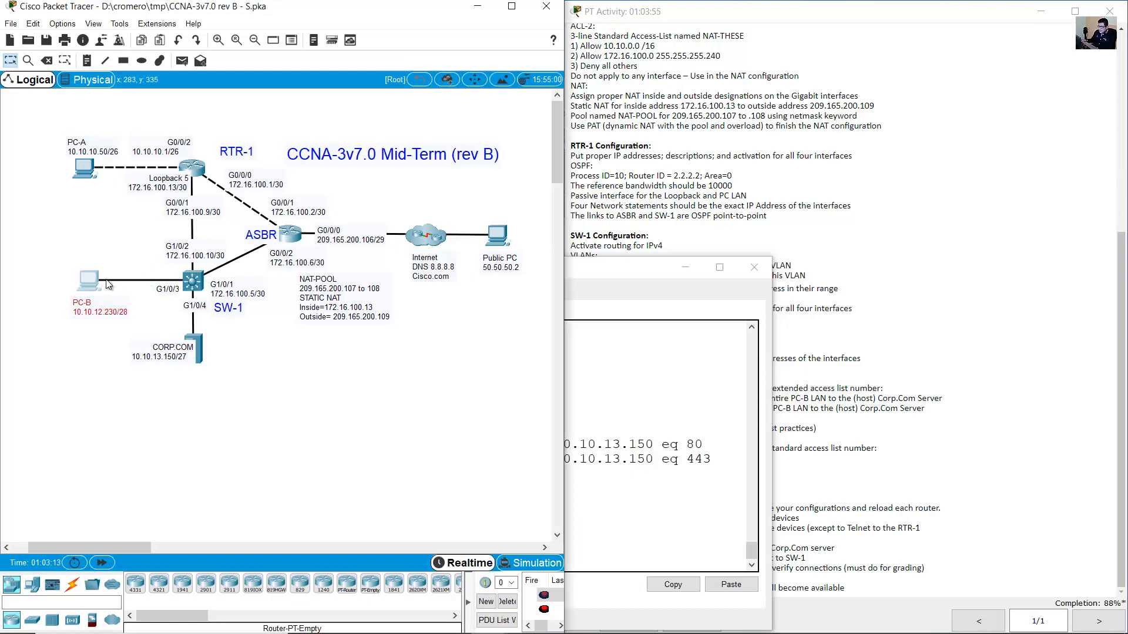
left_click(193, 281)
left_click(414, 396)
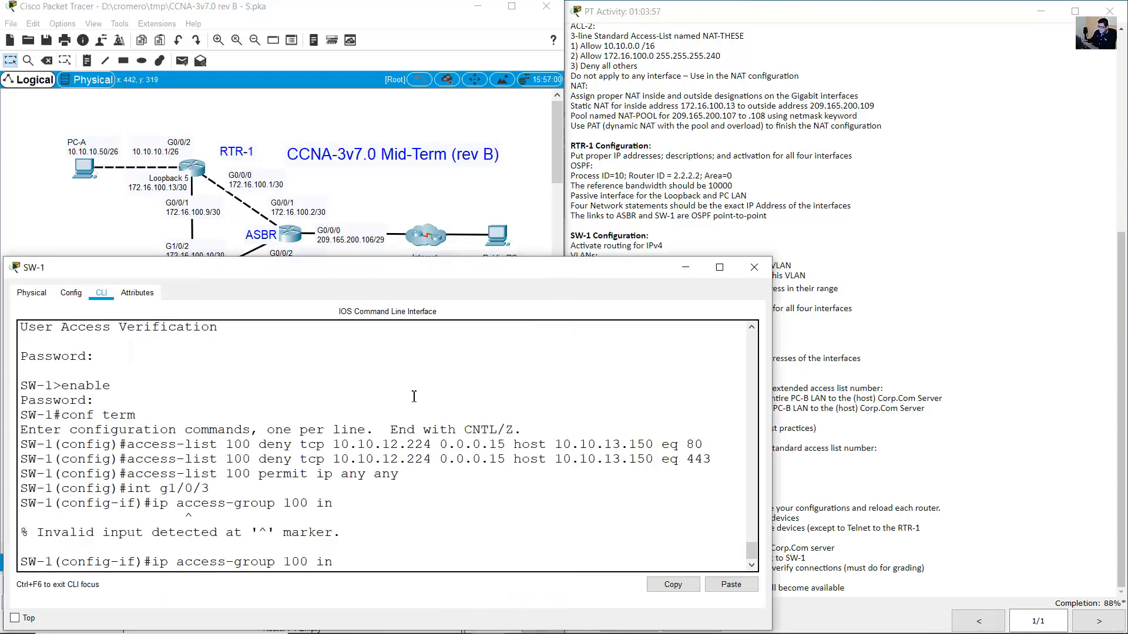
key("Down")
Enter 'int vlan 12', apply 'ip access-group 100 in', and exit interface configuration.
type("int ")
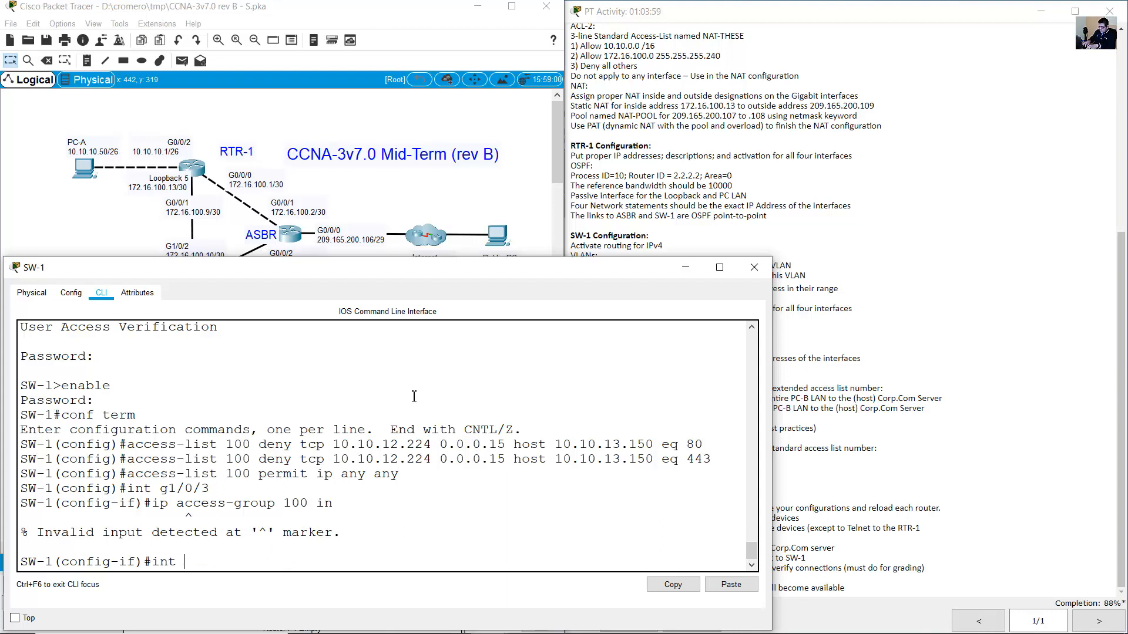
type("vlan 12")
key("Return")
key("Up")
key("Up")
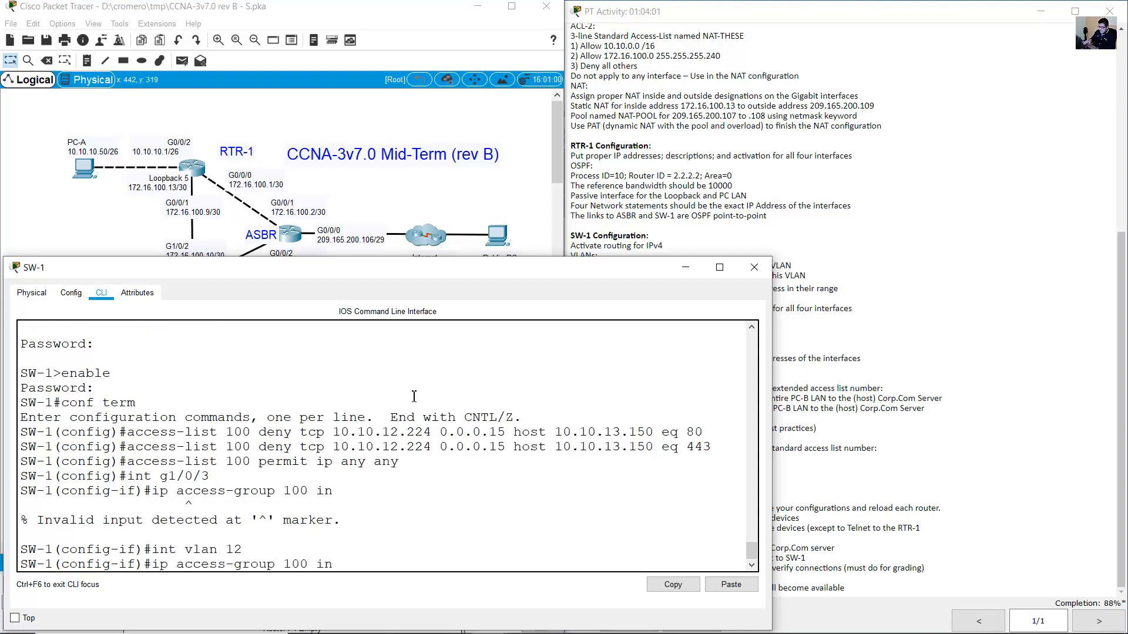
left_click_drag(156, 571, 345, 565)
left_click(370, 552)
key("Return")
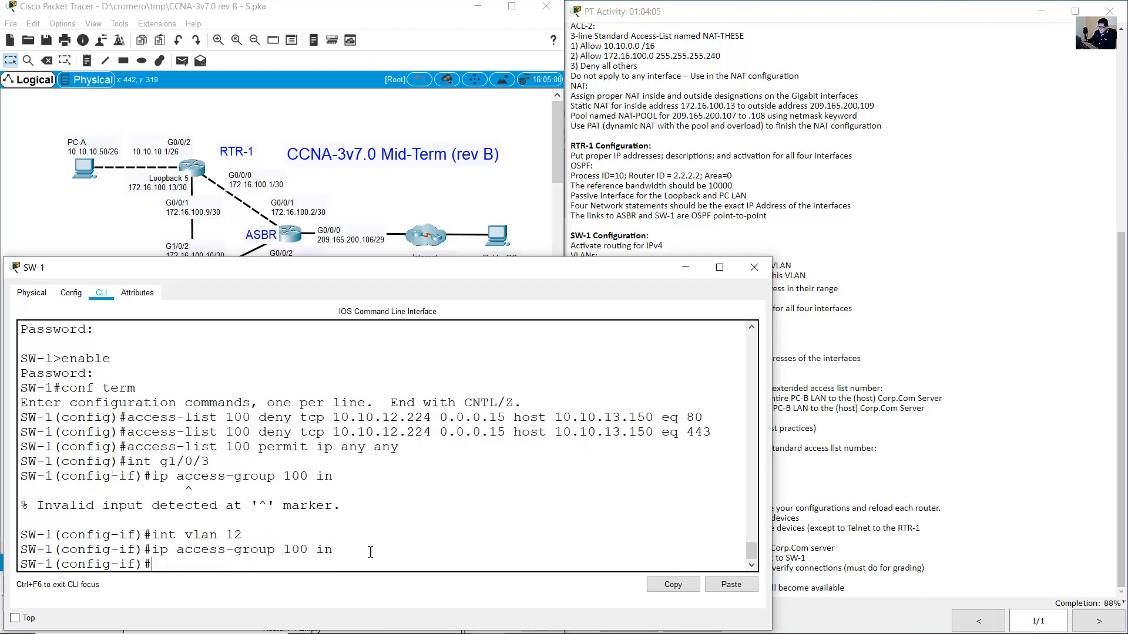
type("exit")
key("Return")
key("Return")
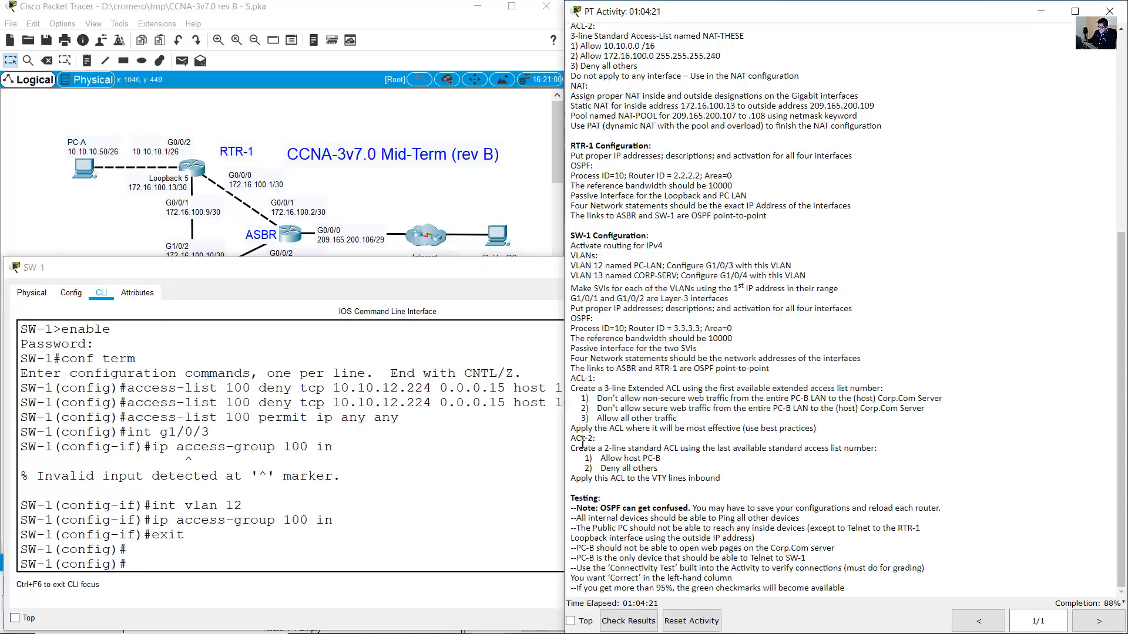
left_click_drag(571, 437, 689, 470)
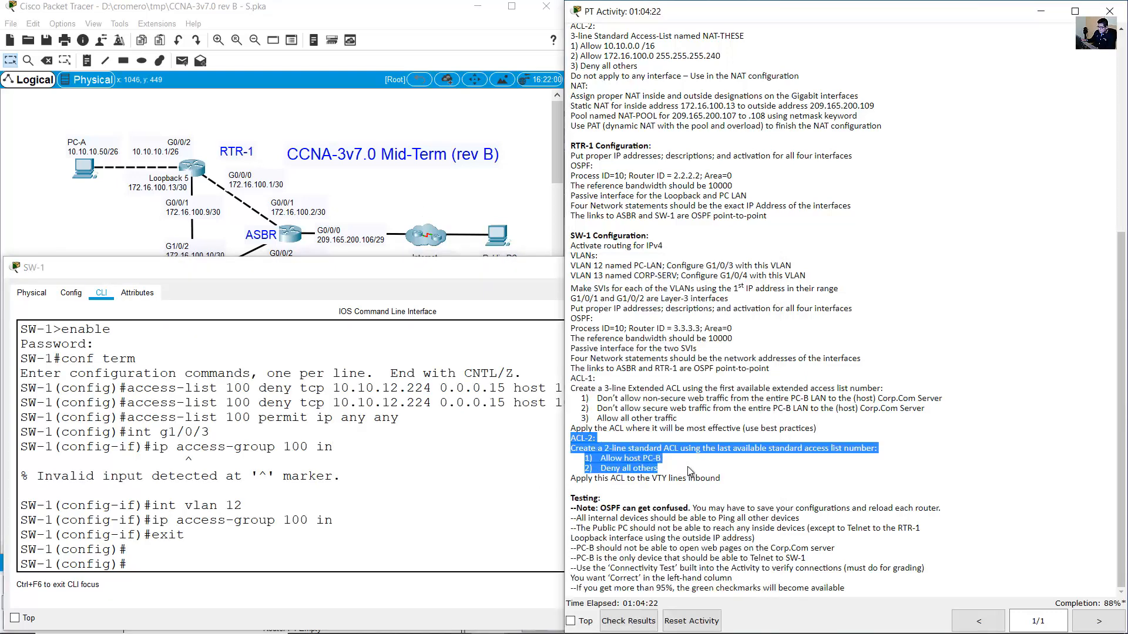
left_click(704, 464)
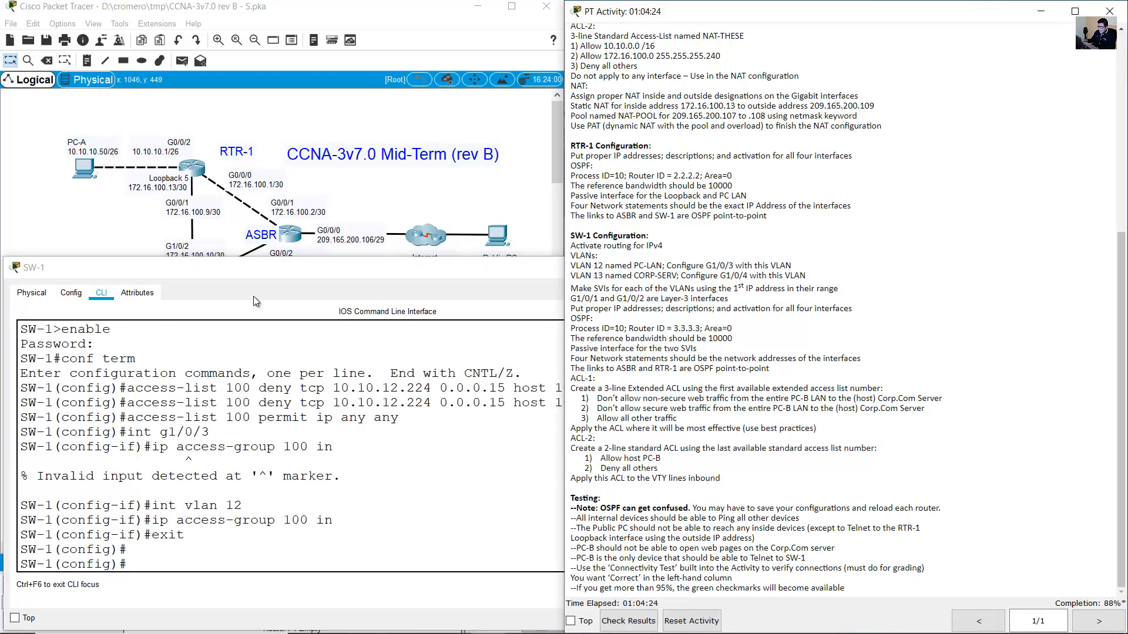
left_click(91, 229)
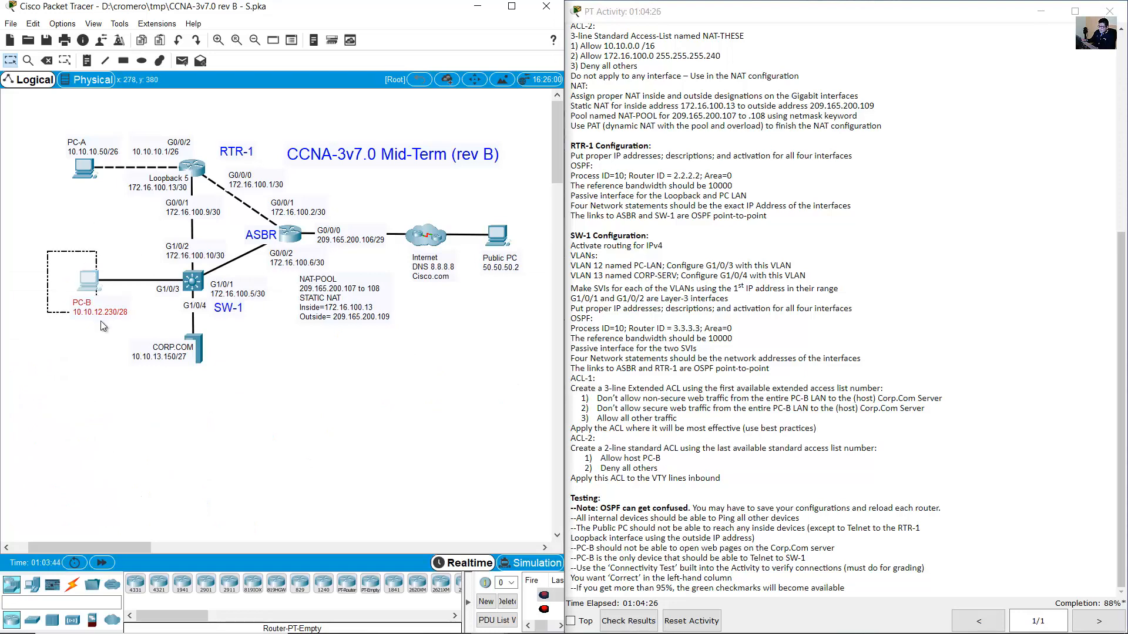
Ping CORP.COM at 10.10.13.150 from PC-B's command prompt and confirm it succeeds.
left_click(97, 302)
left_click(91, 281)
left_click_drag(531, 143, 904, 172)
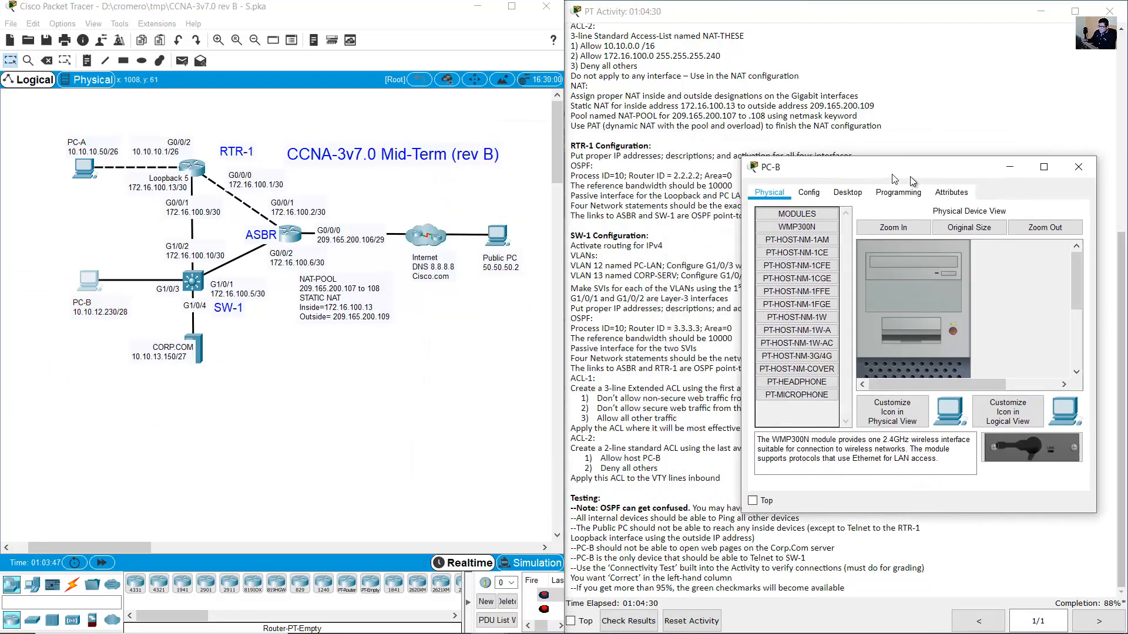
left_click(863, 193)
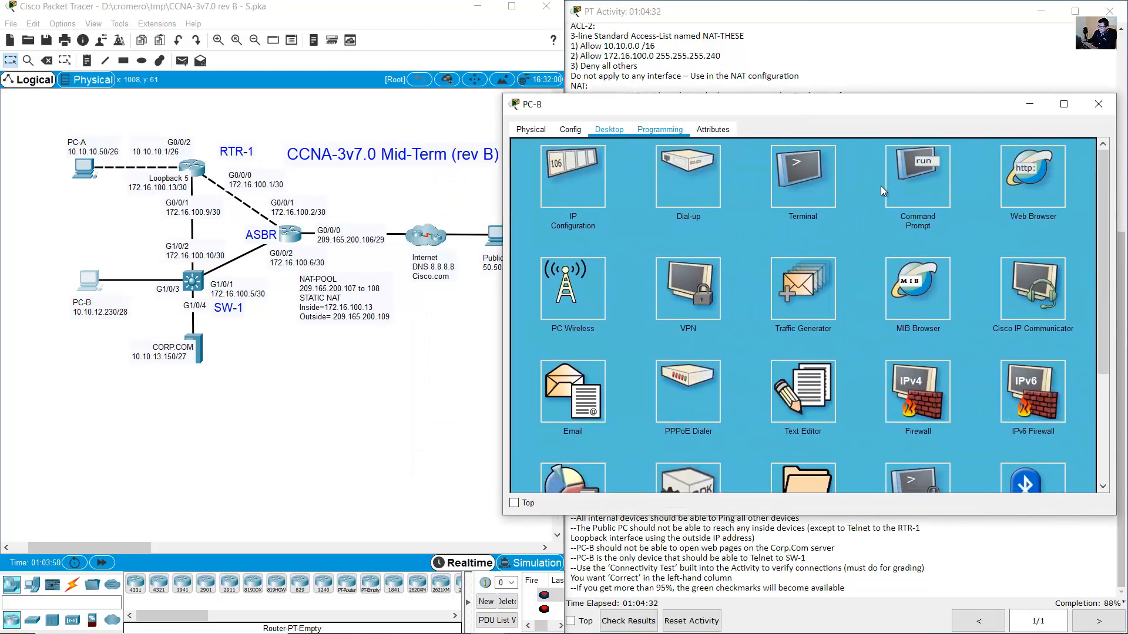
left_click(880, 186)
type("ping ")
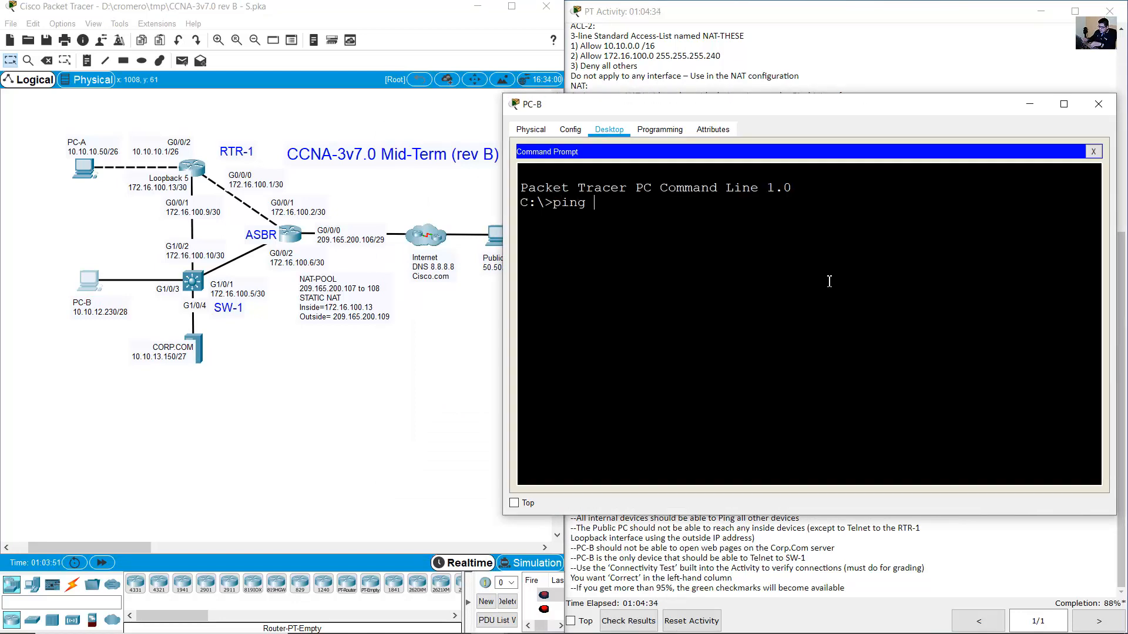
type("10.10.13.150")
key("Return")
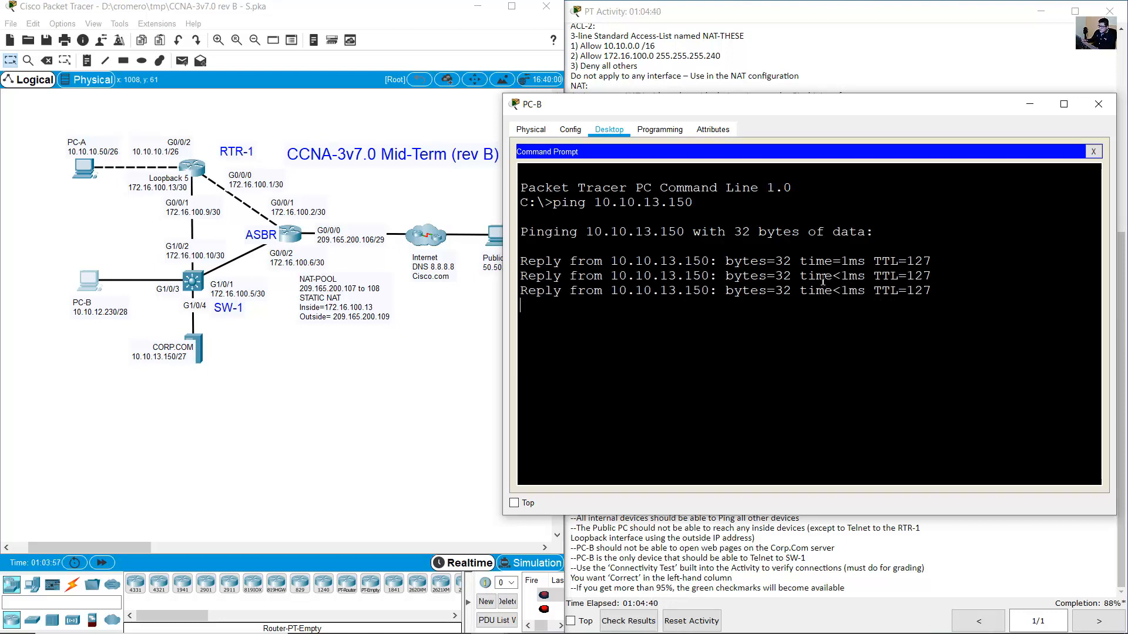
left_click_drag(627, 202, 760, 394)
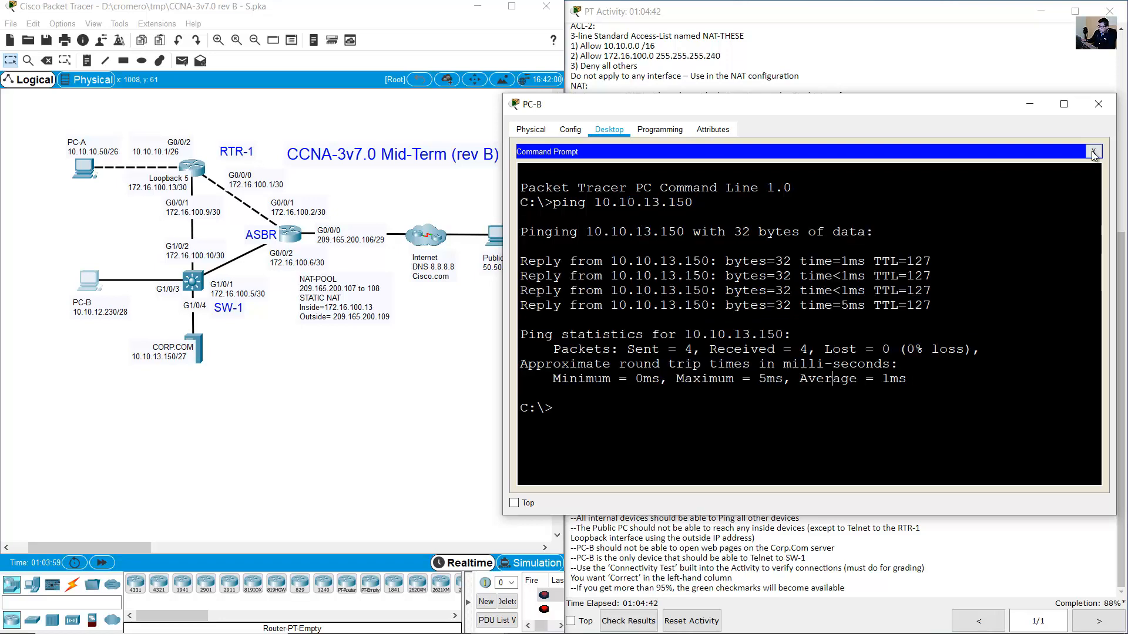
left_click(1093, 152)
left_click(1032, 179)
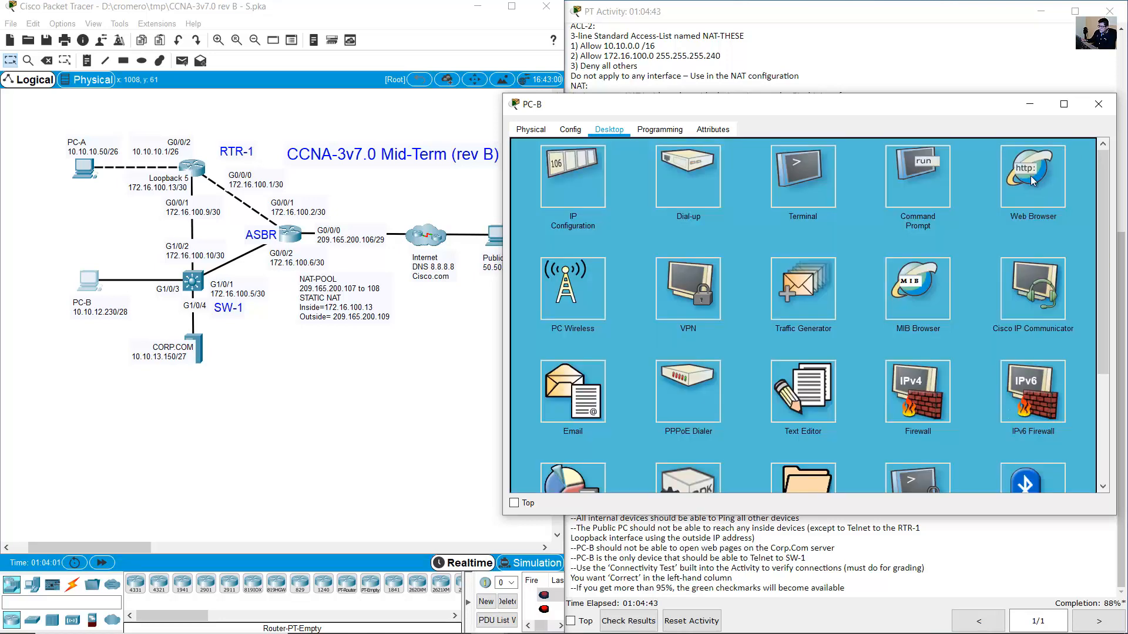
left_click(695, 172)
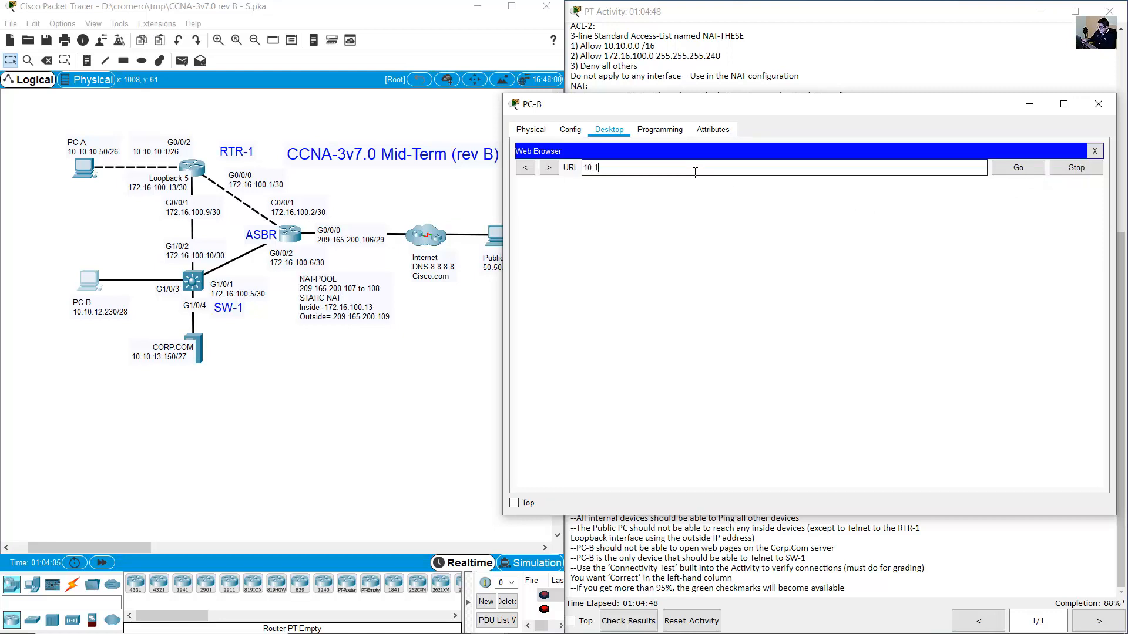
type("10.10.13.150")
key("Return")
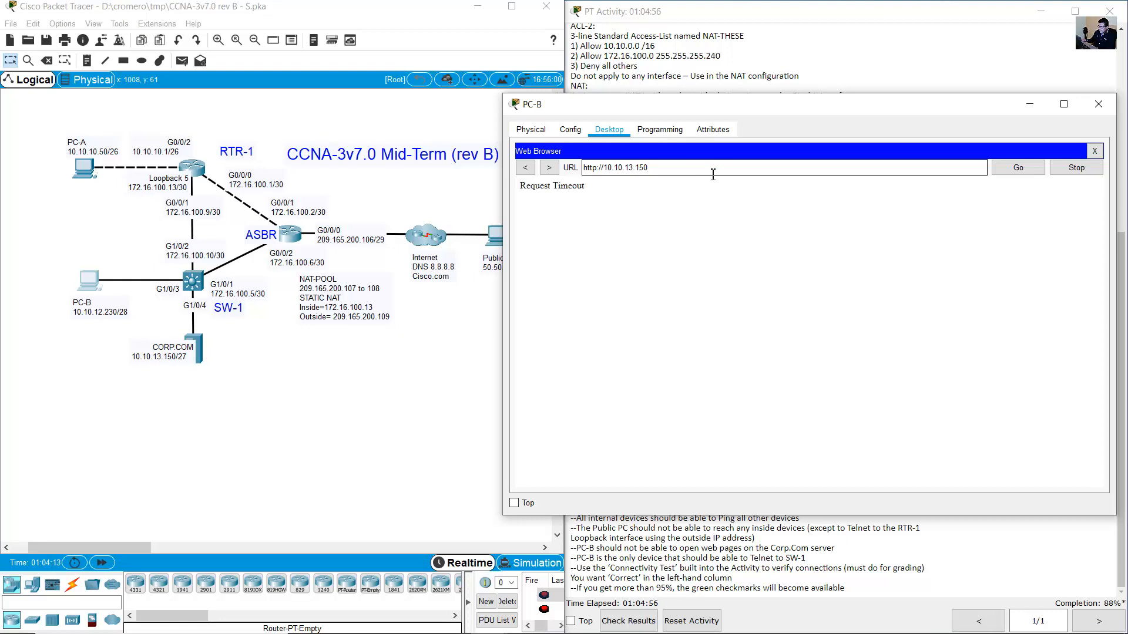
left_click_drag(591, 185, 518, 189)
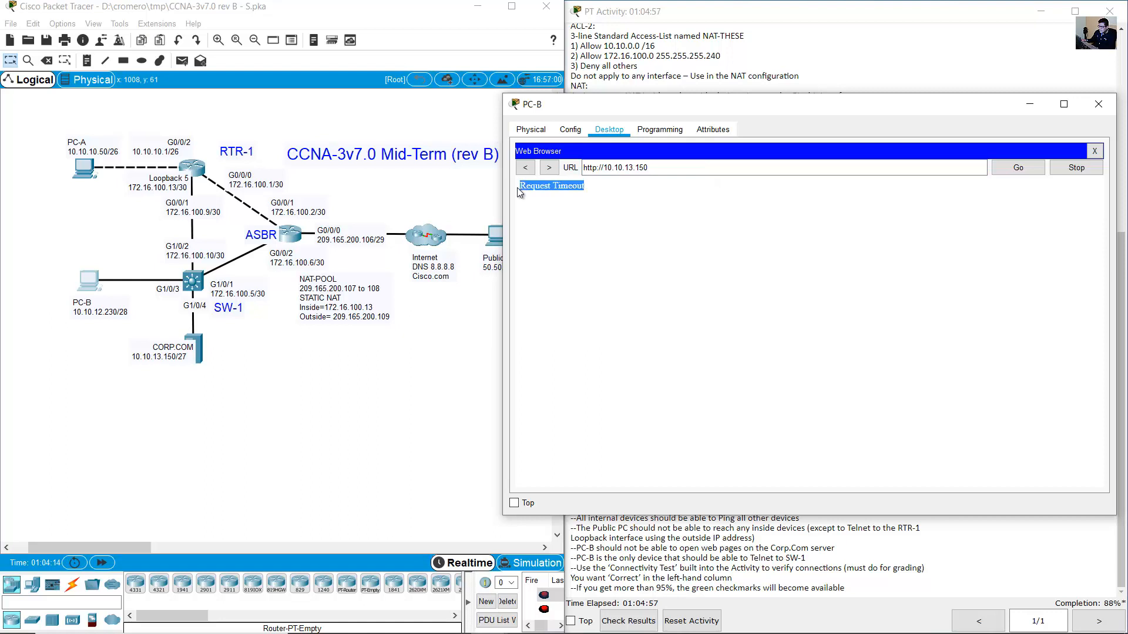
double_click(592, 168)
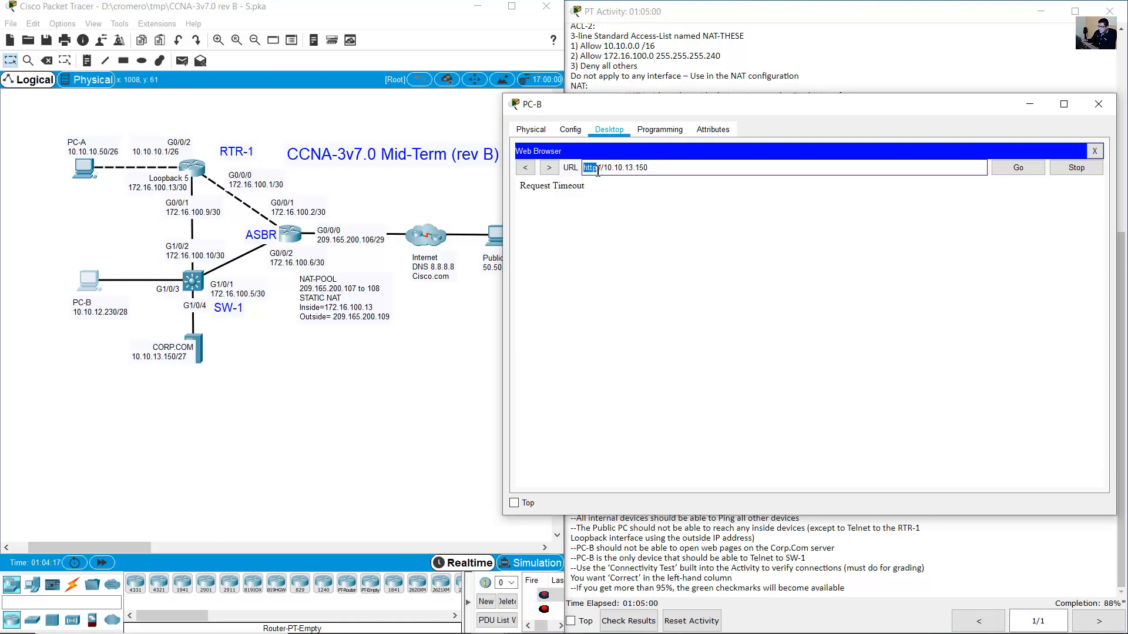
type("https")
left_click(1021, 167)
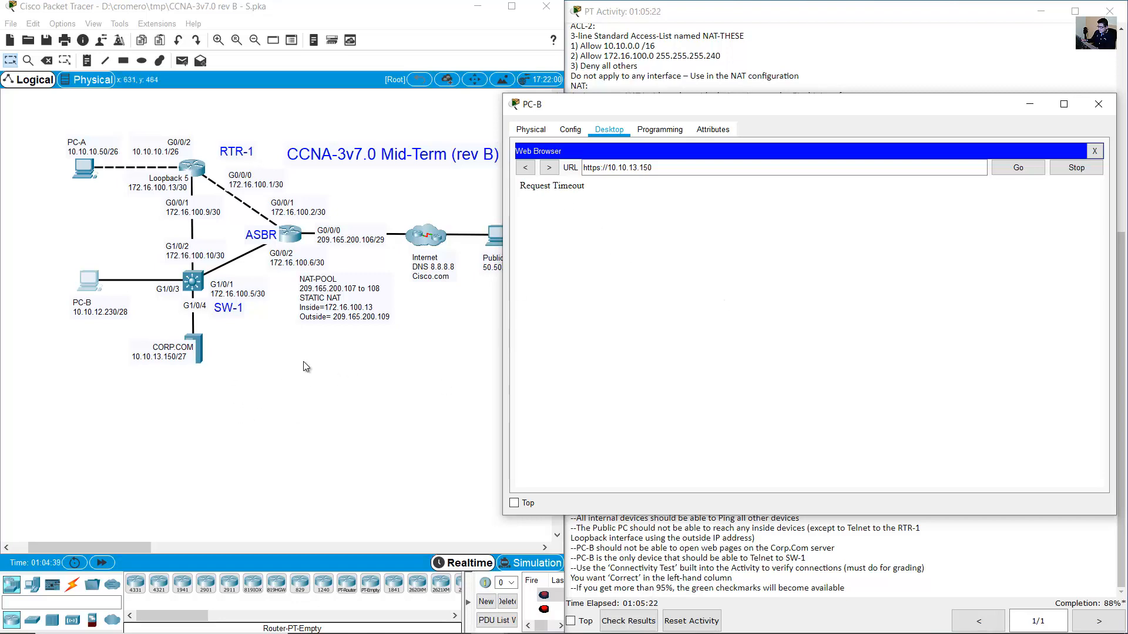
Read the ACL-2 two-line standard ACL requirement and SW-1 Configuration heading, then return to SW-1's console.
left_click(870, 53)
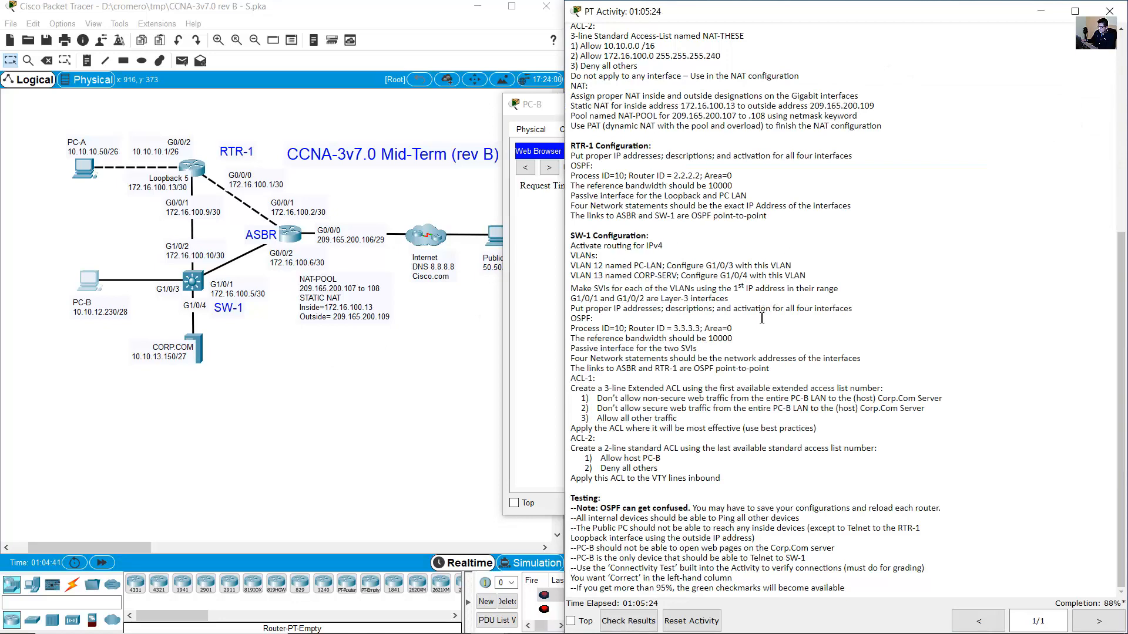
left_click_drag(575, 431, 750, 433)
left_click(726, 441)
left_click_drag(577, 441, 889, 456)
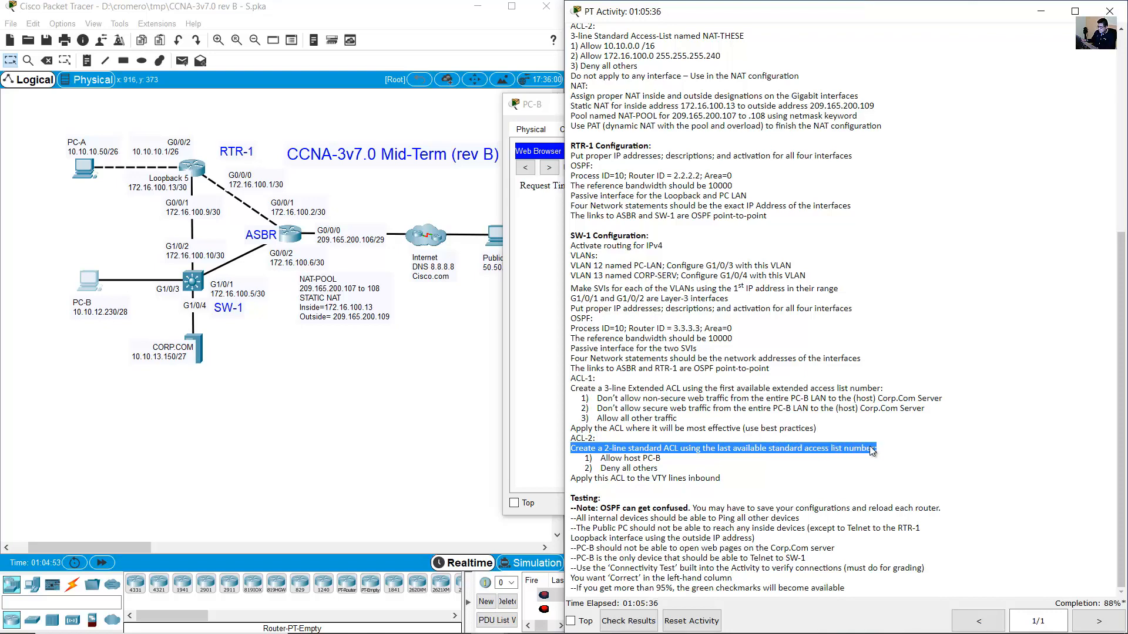
left_click(633, 450)
left_click_drag(597, 449, 691, 452)
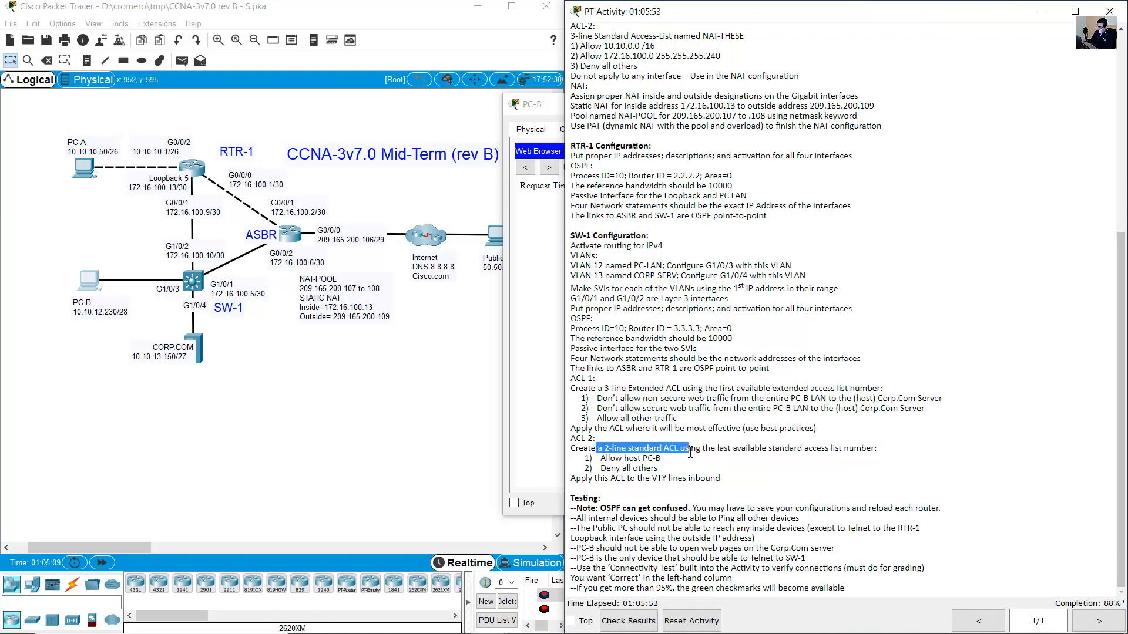
left_click_drag(574, 235, 598, 235)
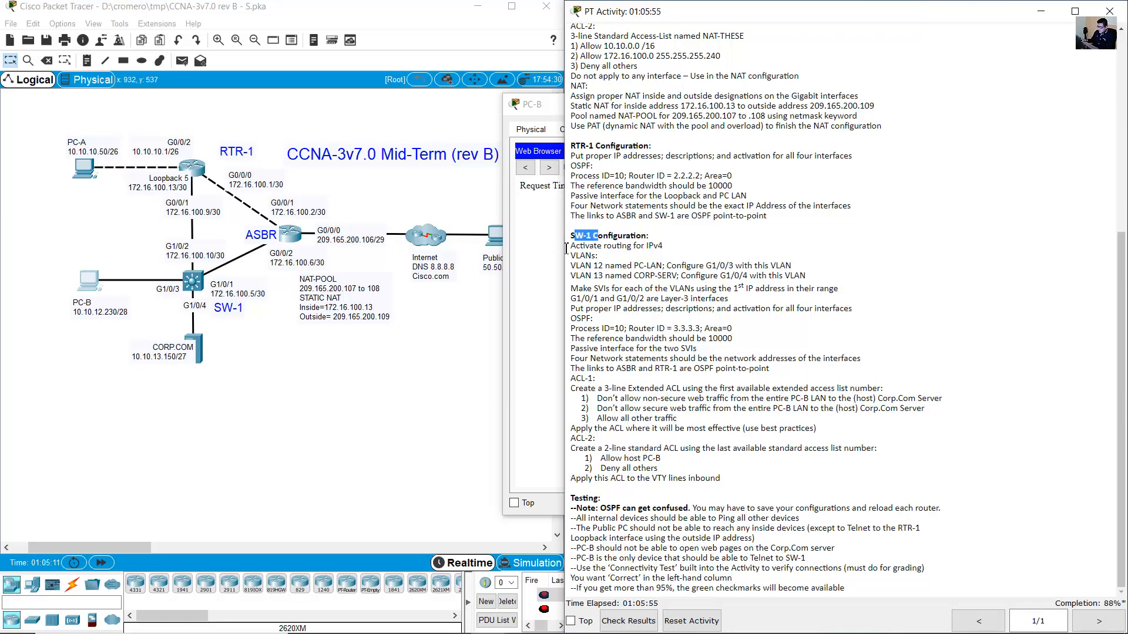
left_click(189, 280)
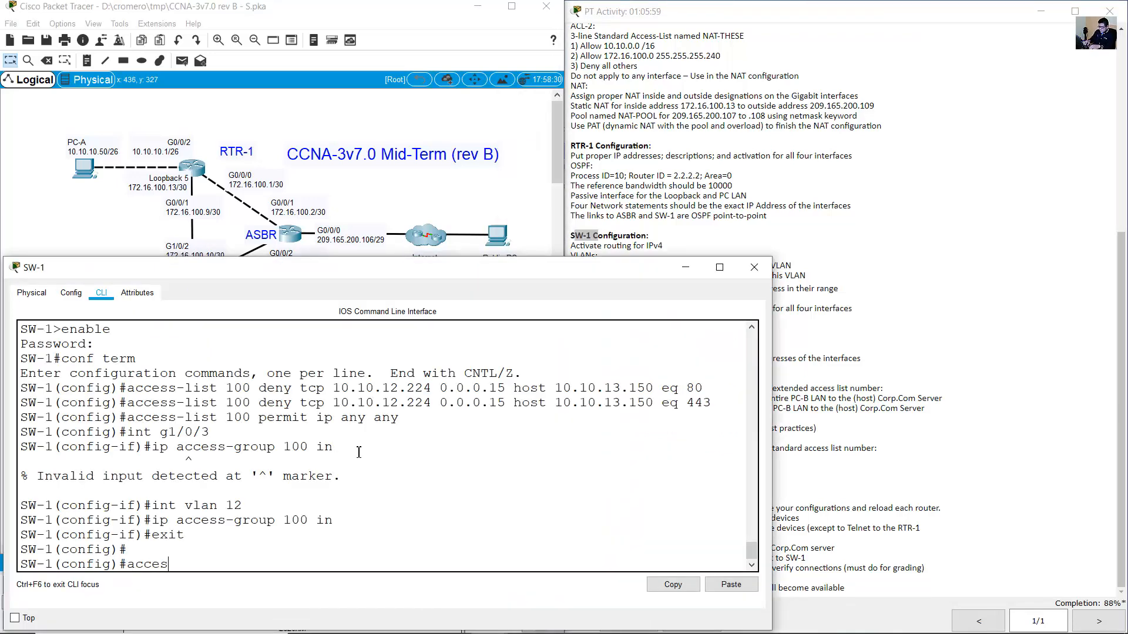
On SW-1, add ACL 99 rule permitting host 10.10.12.230 (PC-B).
type("s-list 99")
left_click(867, 416)
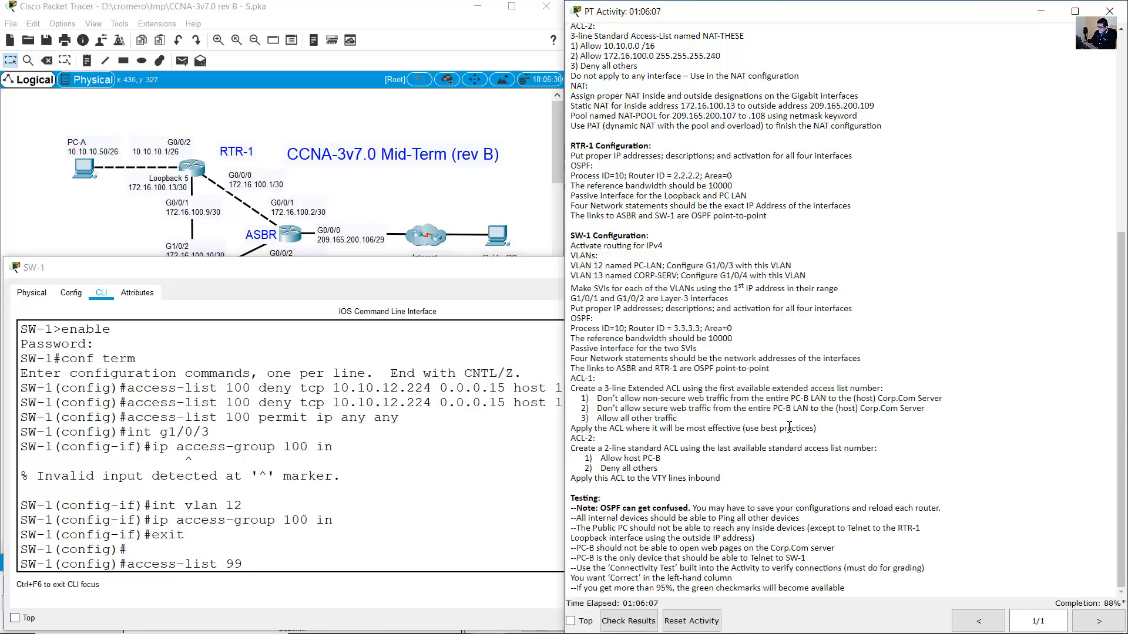
left_click_drag(599, 459, 662, 465)
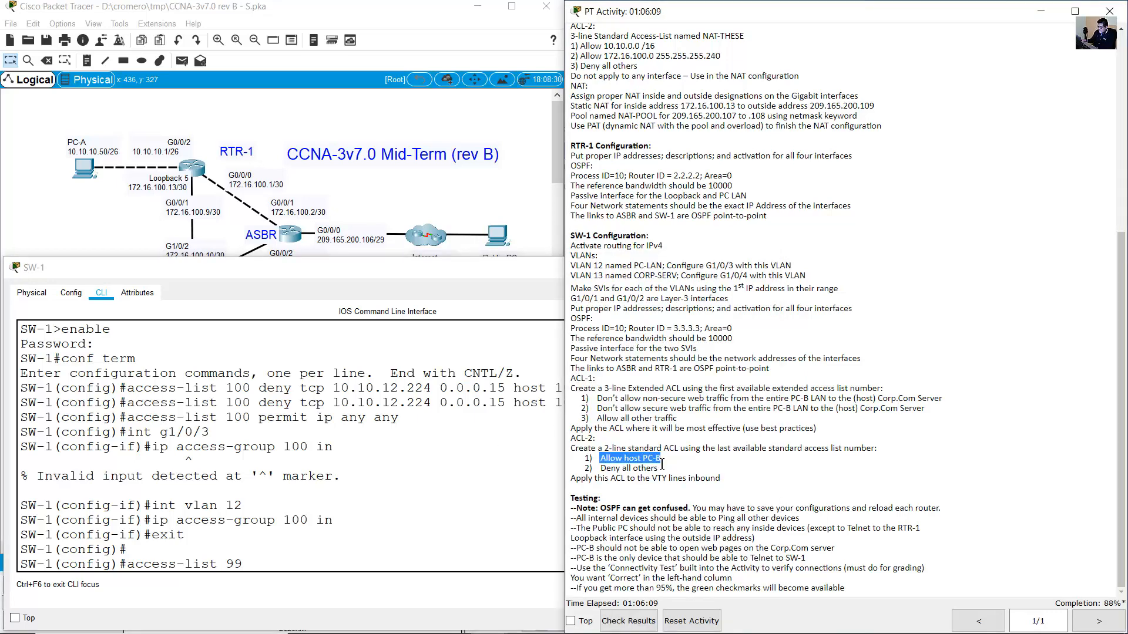
left_click(326, 565)
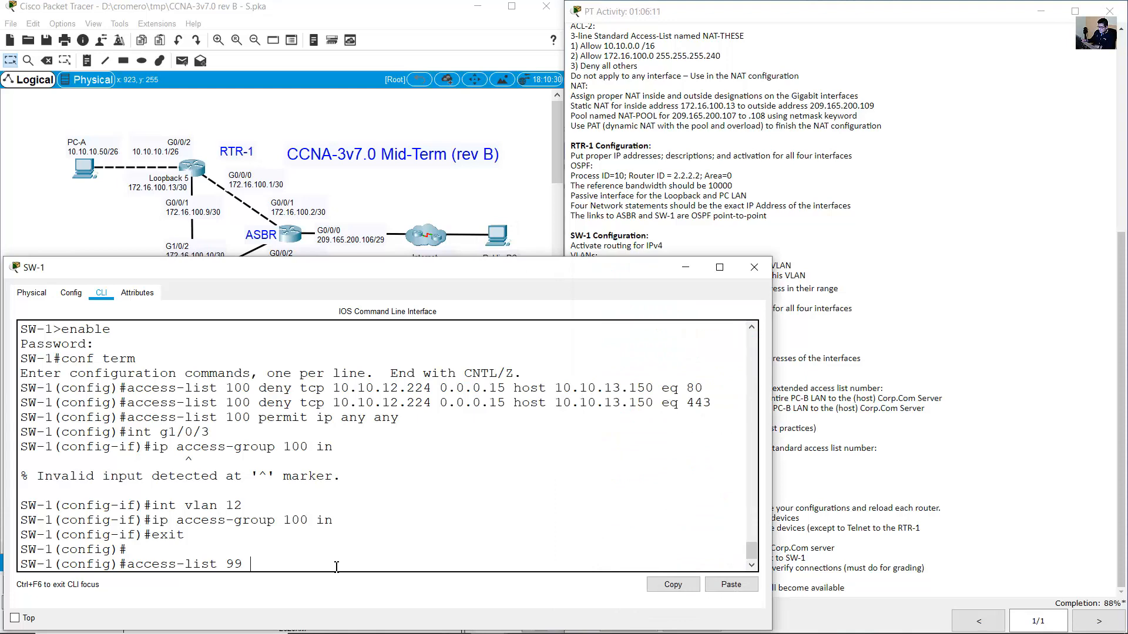
type("permit host")
left_click_drag(118, 241, 66, 334)
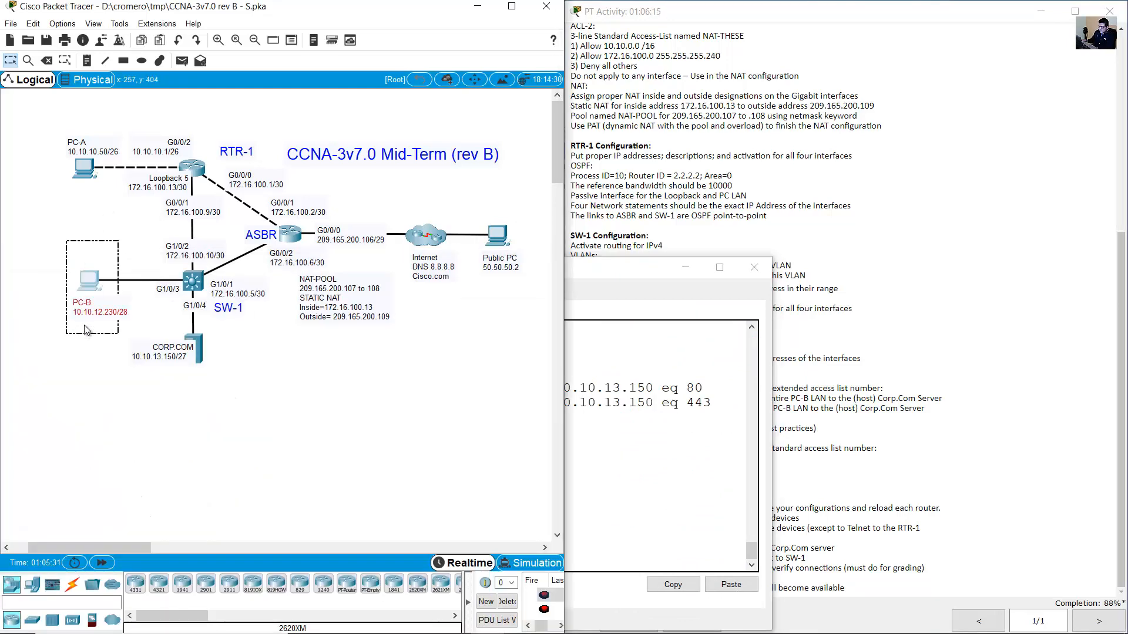
left_click(624, 508)
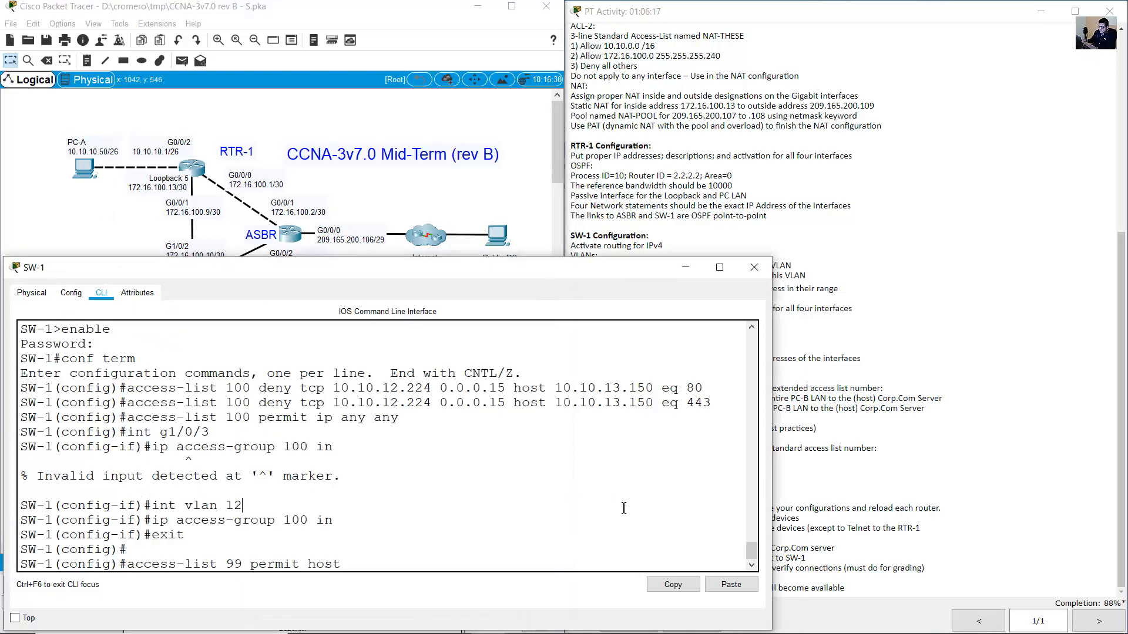
type("10.10.12.230")
key("Return")
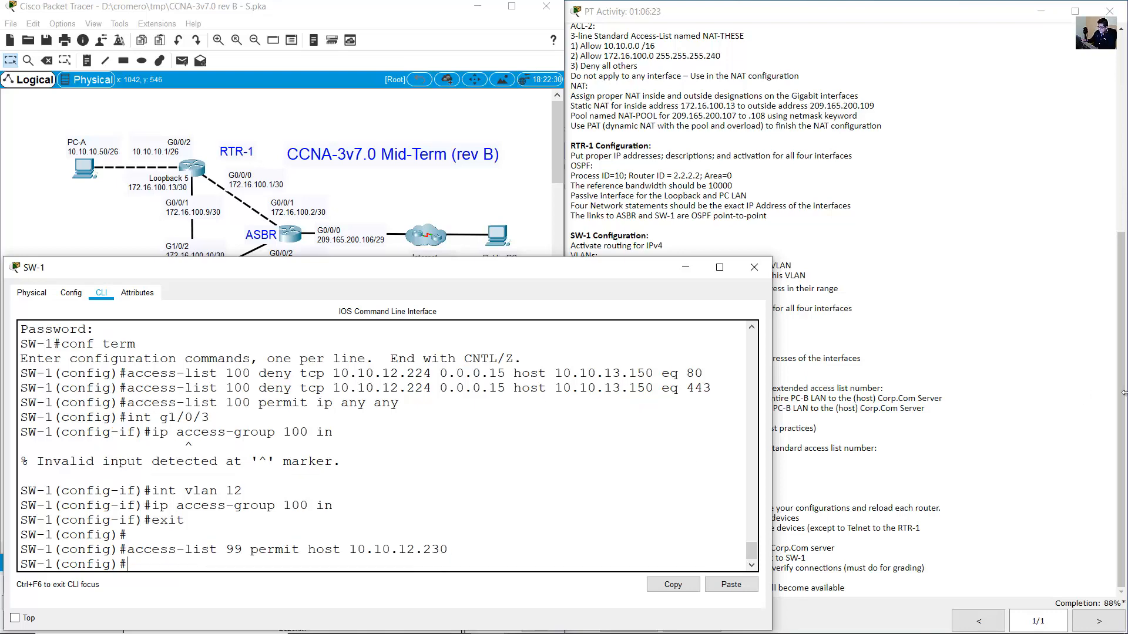
Add 'access-list 99 deny any' to block all other hosts.
left_click(948, 394)
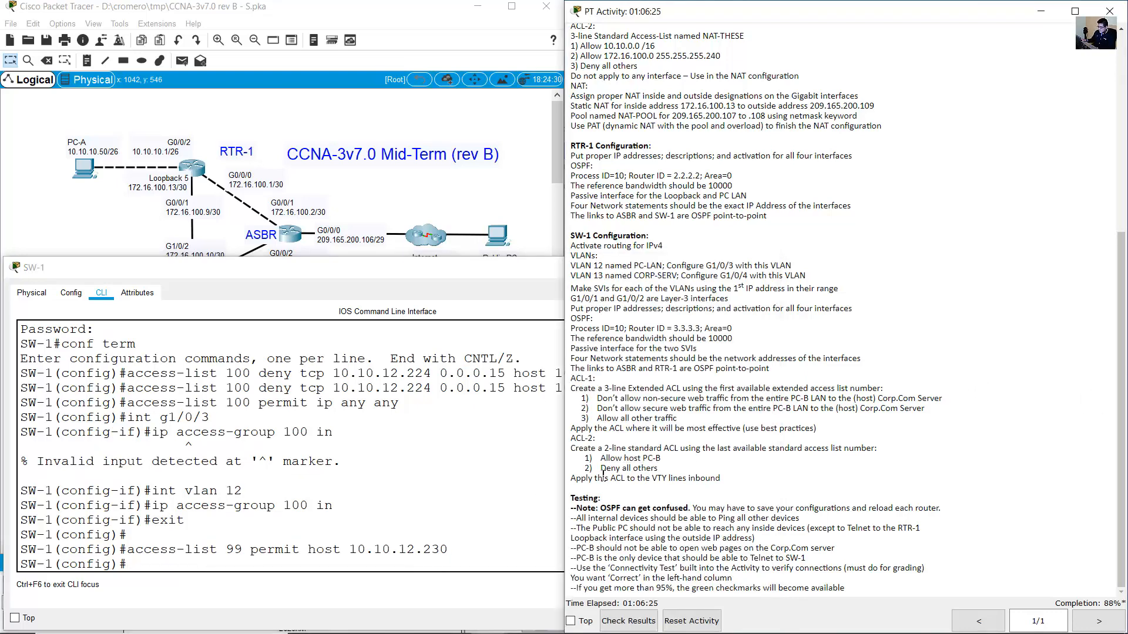
left_click_drag(600, 463, 660, 468)
left_click(276, 522)
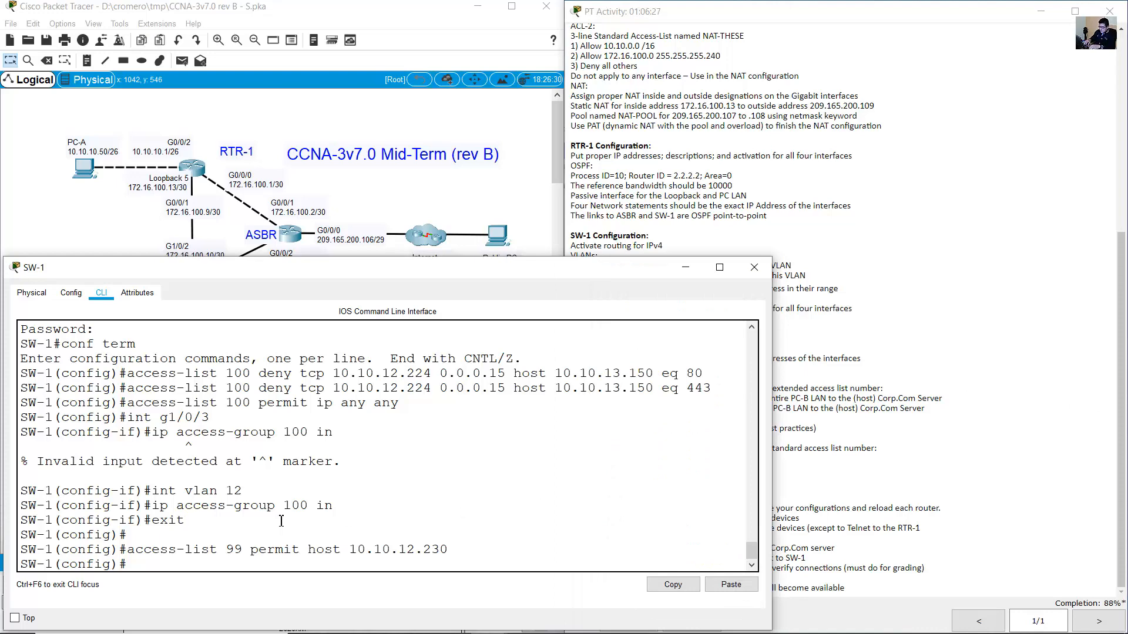
key("Up")
key("BackSpace")
key("BackSpace")
key("BackSpace")
key("BackSpace")
key("BackSpace")
key("BackSpace")
key("BackSpace")
key("BackSpace")
key("BackSpace")
key("BackSpace")
key("BackSpace")
key("BackSpace")
key("BackSpace")
key("BackSpace")
key("BackSpace")
key("BackSpace")
key("BackSpace")
key("BackSpace")
key("BackSpace")
key("BackSpace")
key("BackSpace")
type("deny any")
key("Return")
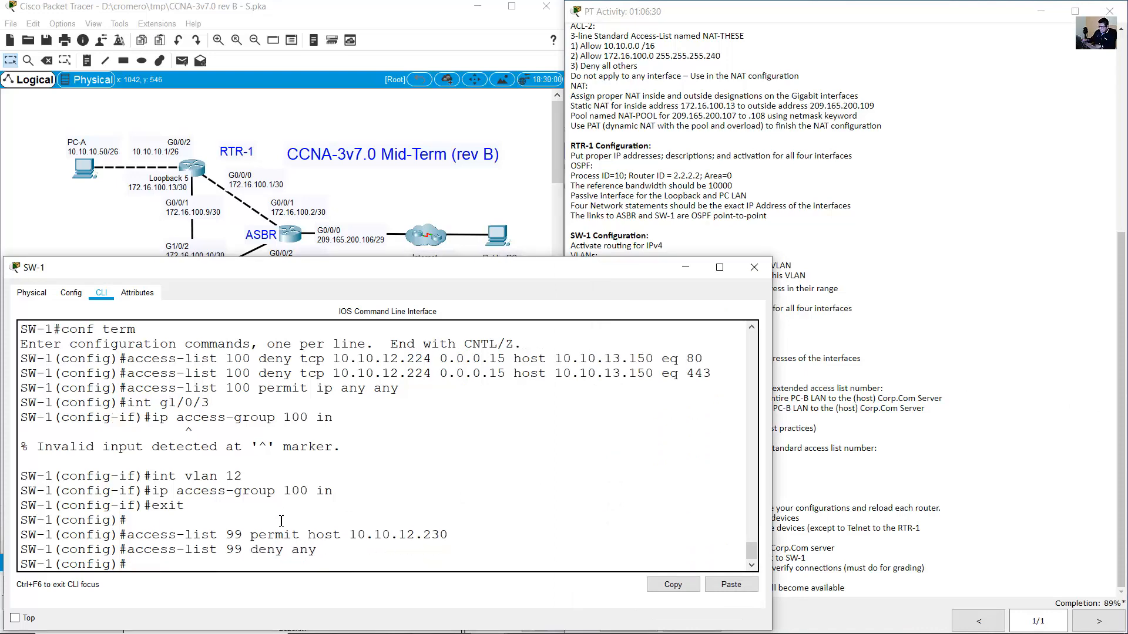
Apply access-class 99 inbound on line vty 0 15, then exit line configuration.
left_click(853, 498)
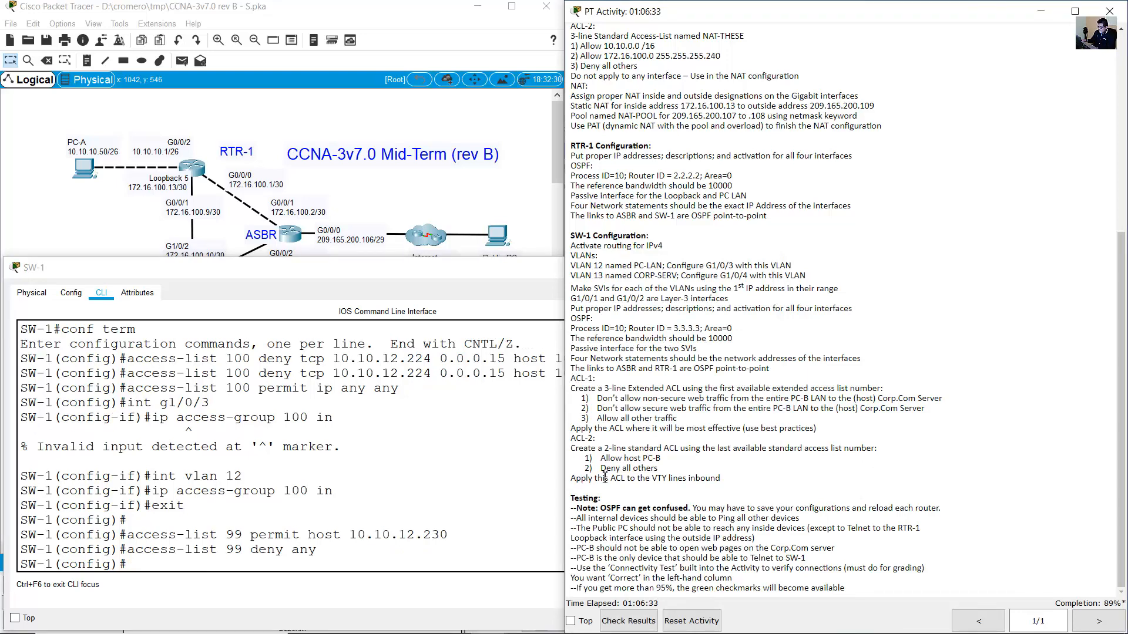
left_click_drag(575, 478, 726, 485)
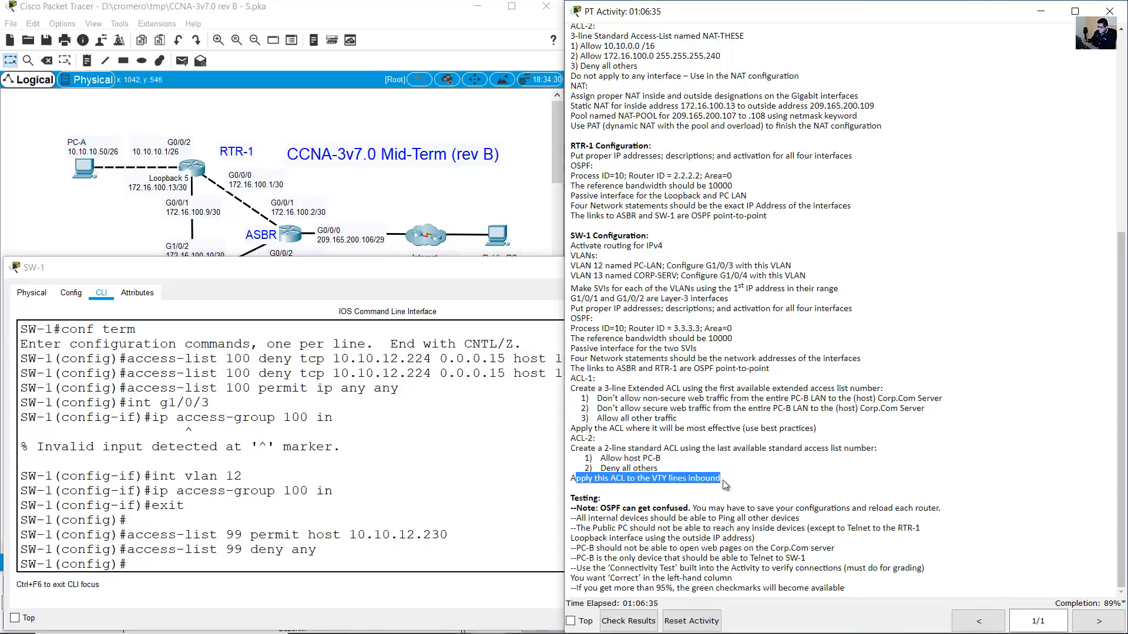
left_click(301, 549)
type("lin")
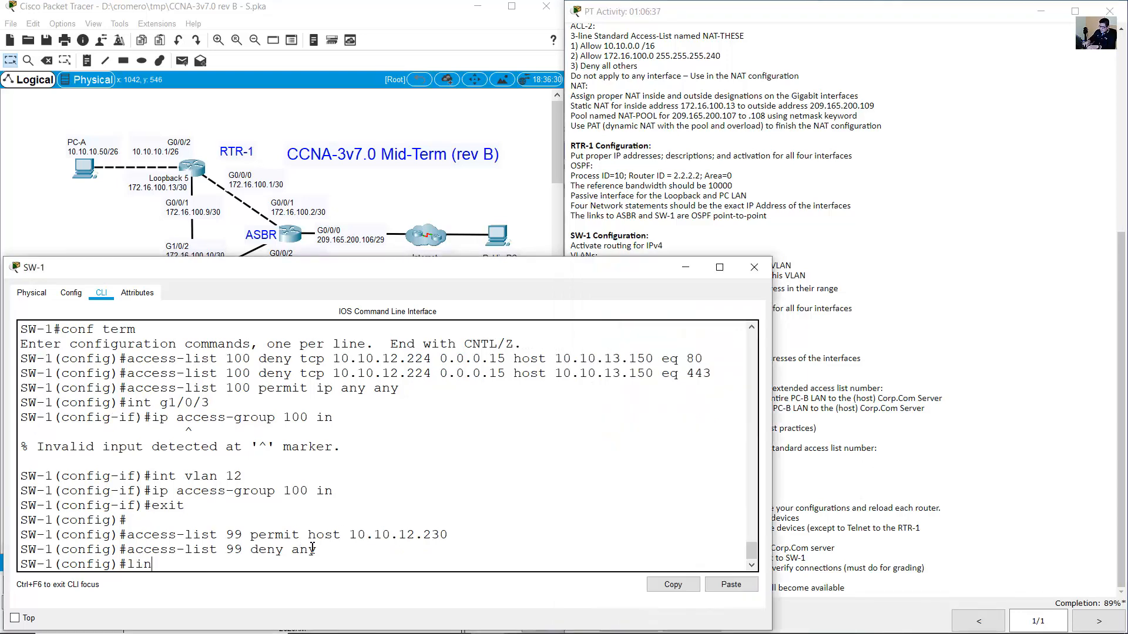
type("e vvty 0 15")
key("Return")
key("Up")
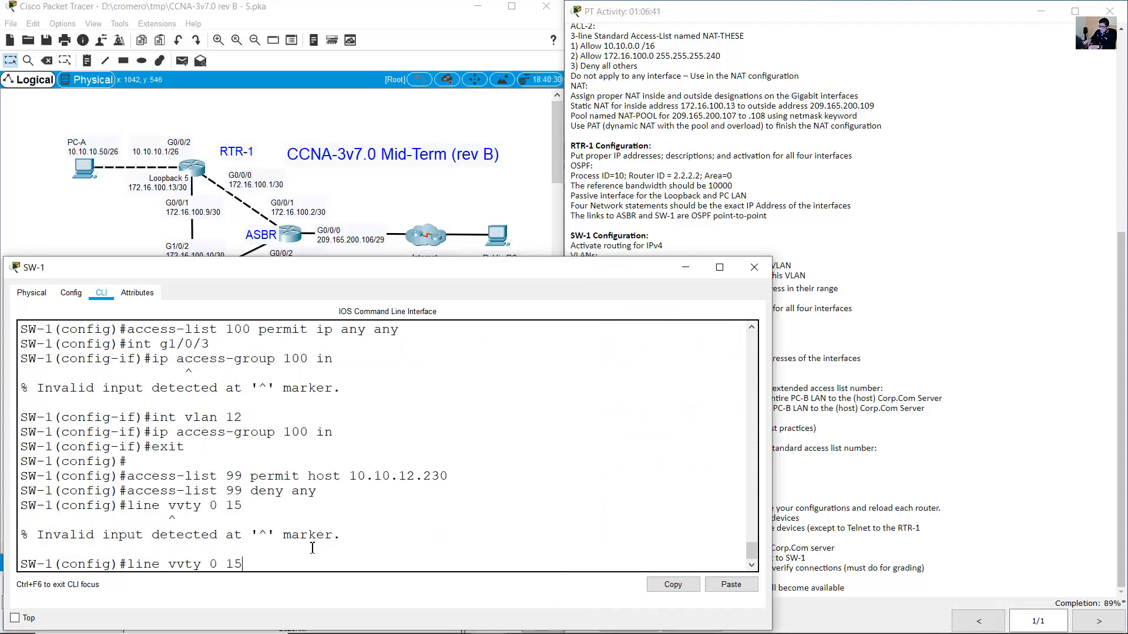
key("BackSpace")
key("Return")
type("acces")
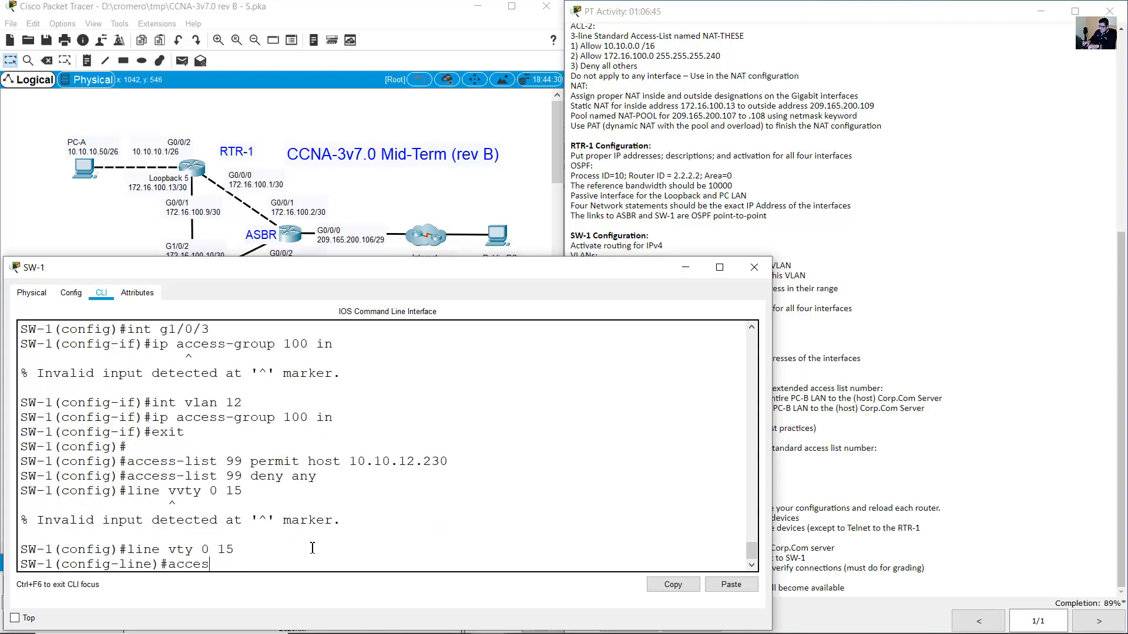
type("s-class 99 in")
key("Return")
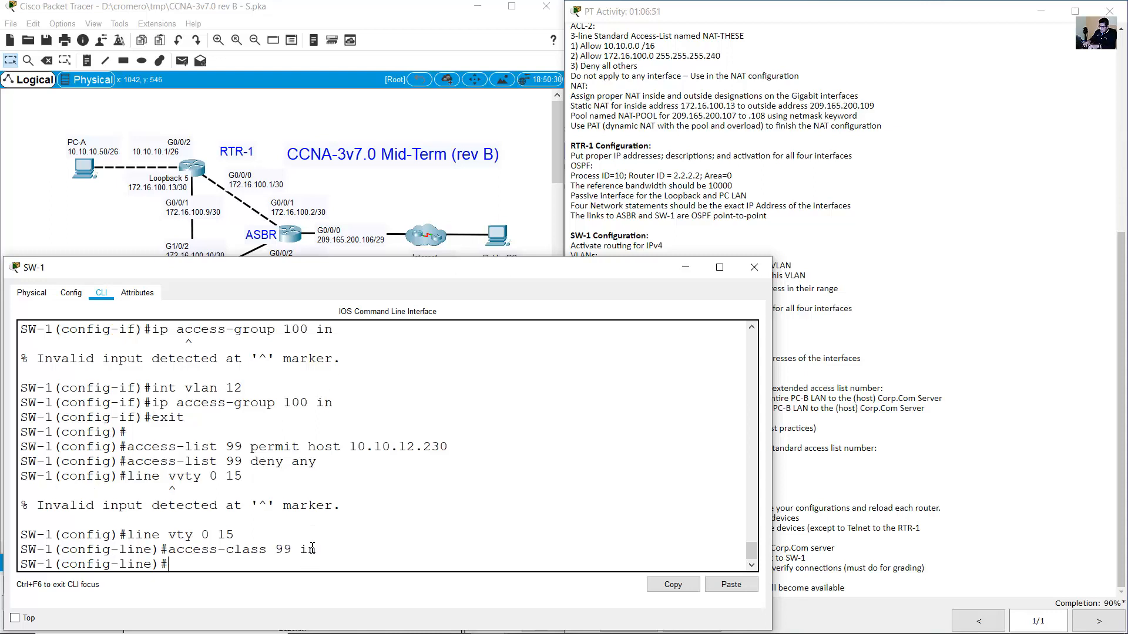
type("exit")
key("Return")
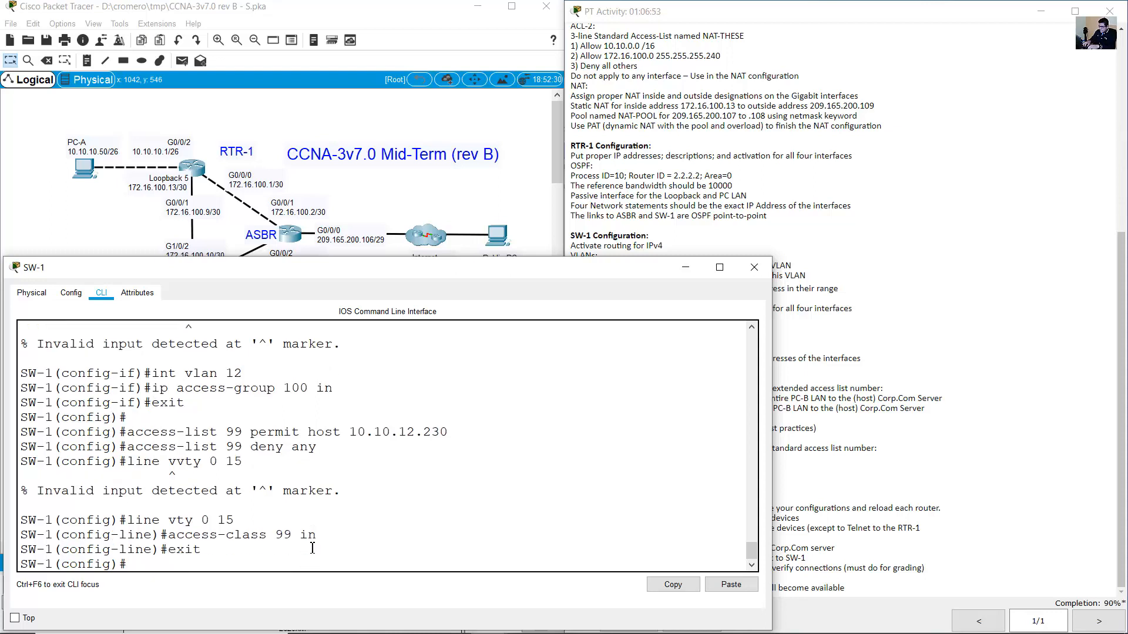
left_click(686, 267)
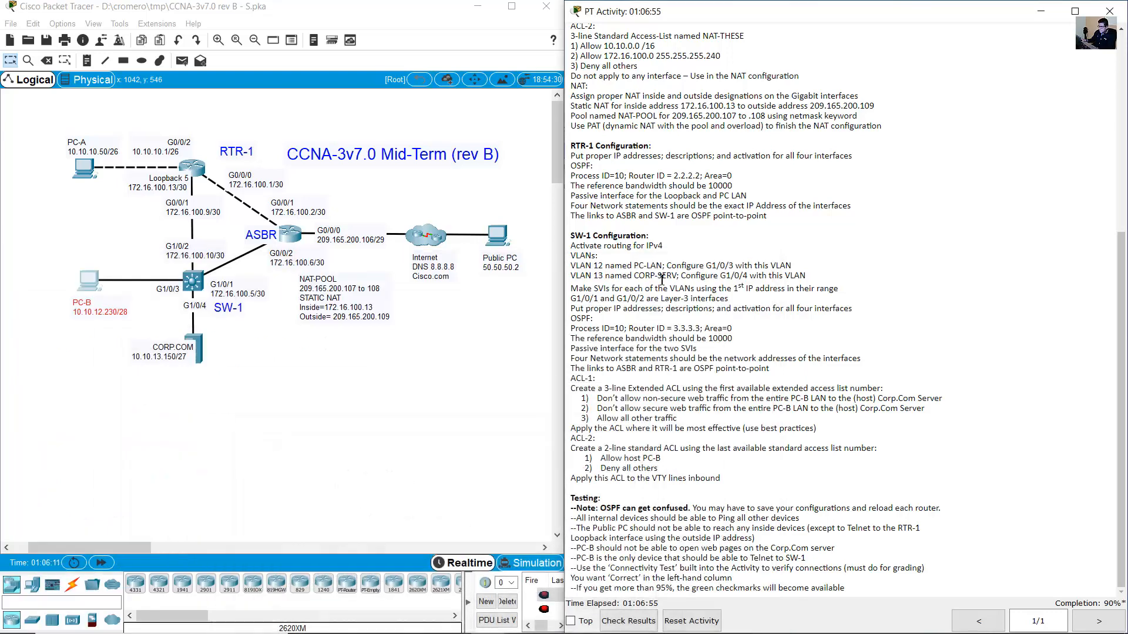
On PC-A, replace the Command Prompt with the Telnet/SSH Client.
left_click_drag(50, 242, 108, 334)
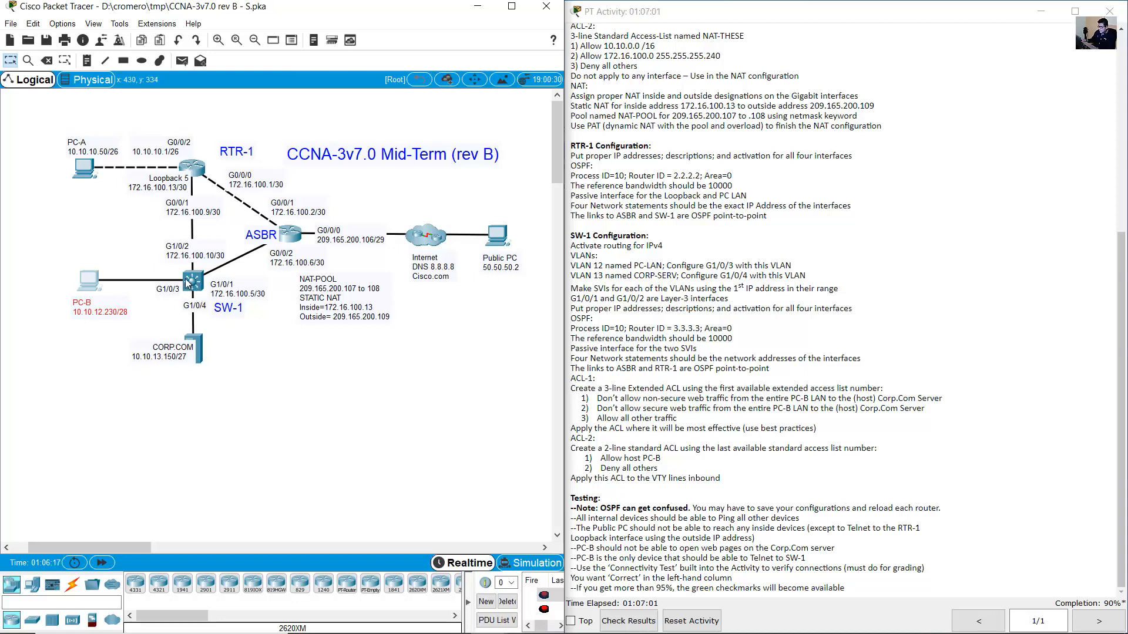
left_click(346, 421)
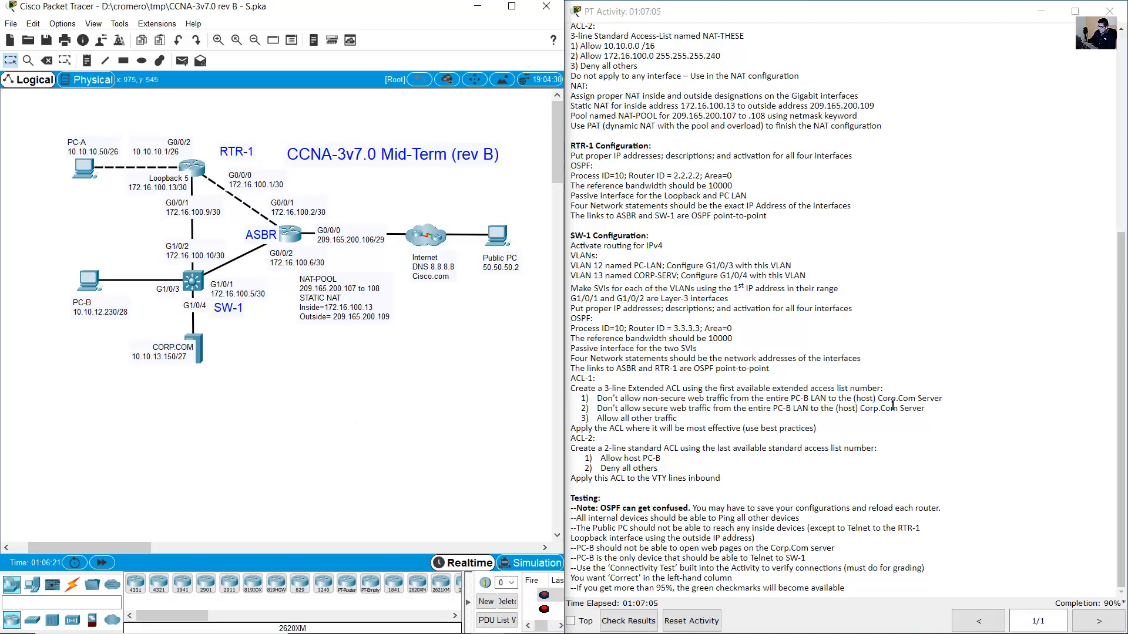
left_click_drag(117, 115, 58, 194)
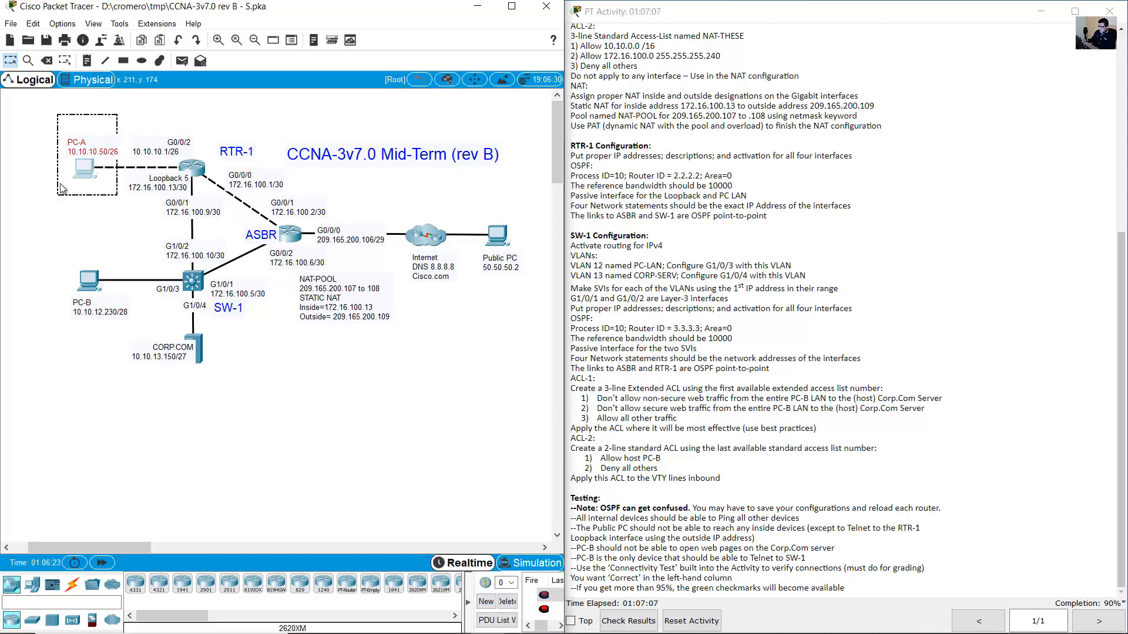
left_click(87, 169)
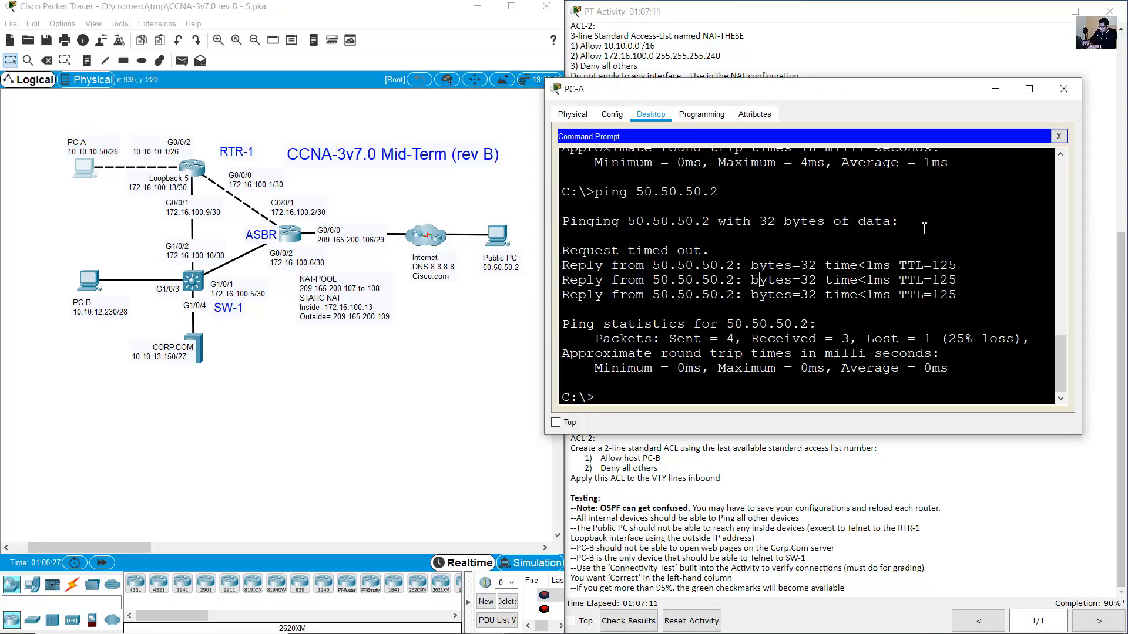
left_click(1059, 137)
scroll(944, 311, "down", 4)
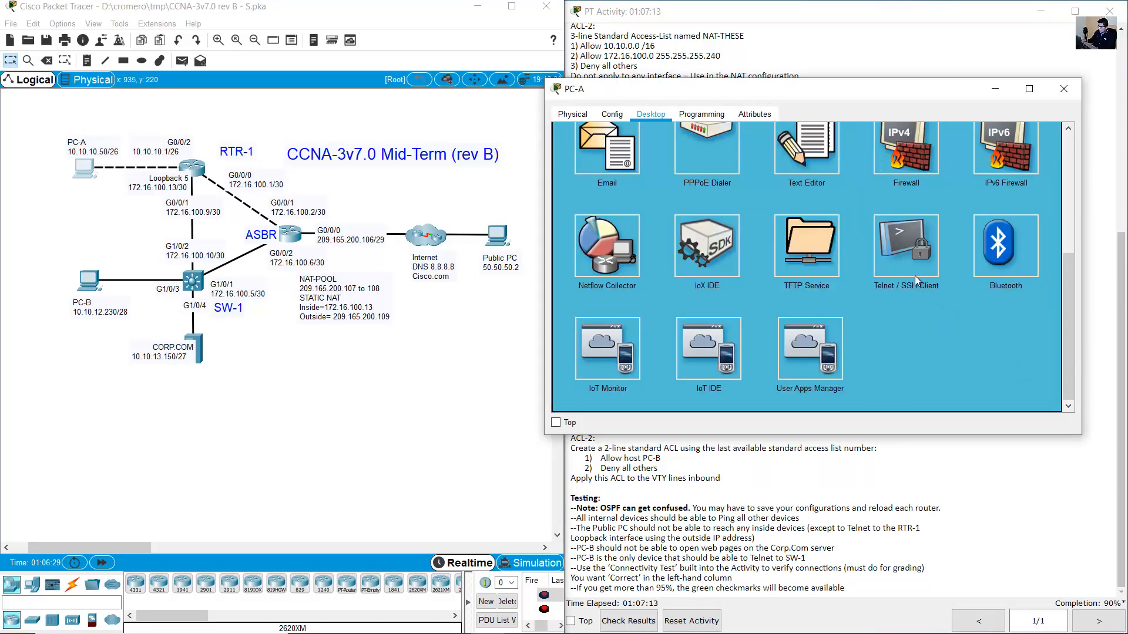
left_click(903, 267)
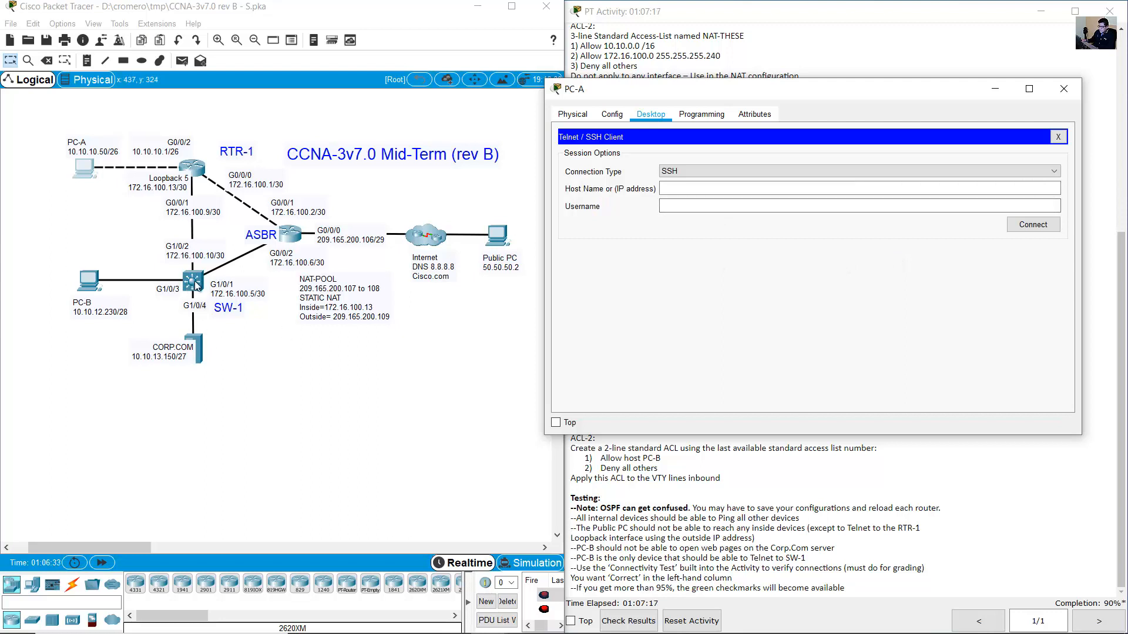
Telnet from PC-A to 172.16.100.10 and confirm the session closes immediately.
double_click(190, 257)
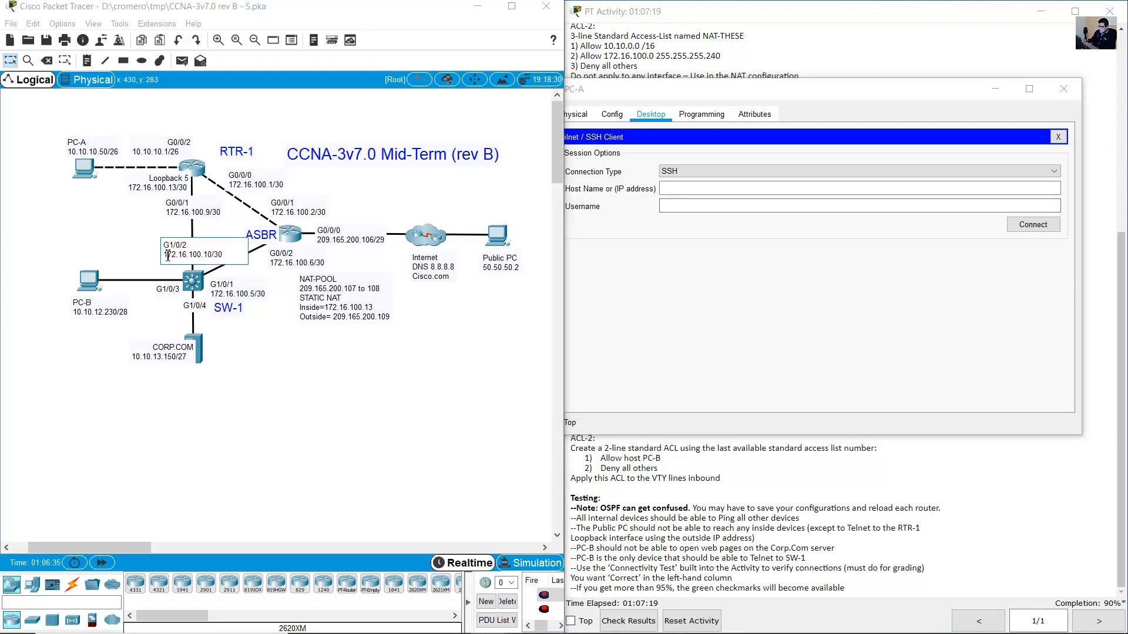
left_click_drag(165, 255, 227, 256)
left_click(732, 171)
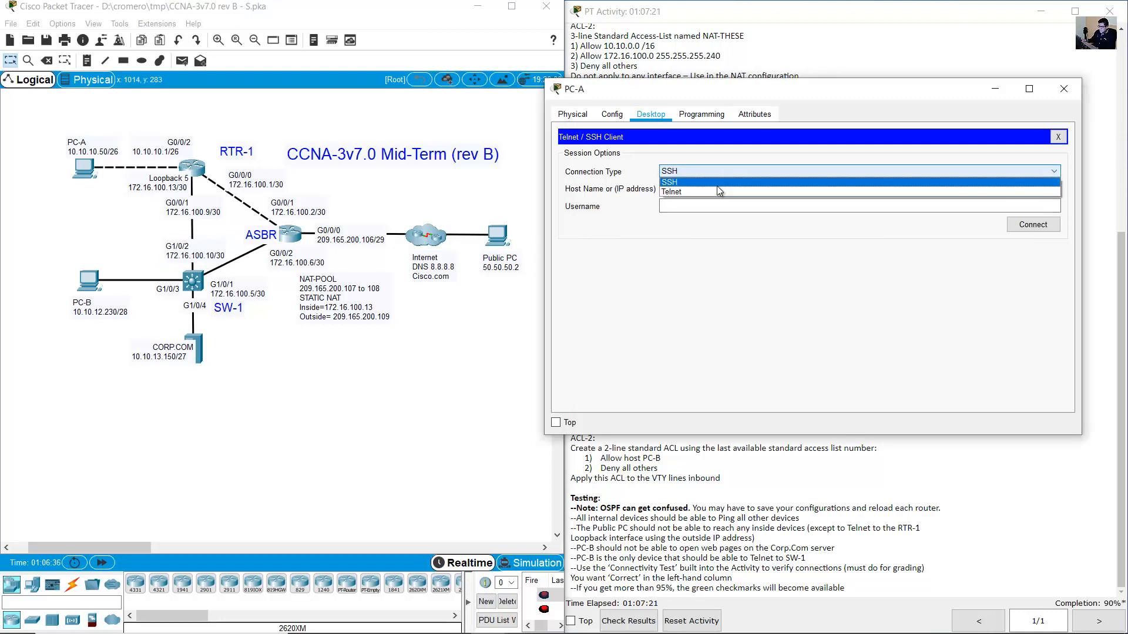
left_click(717, 186)
left_click(711, 192)
type("1")
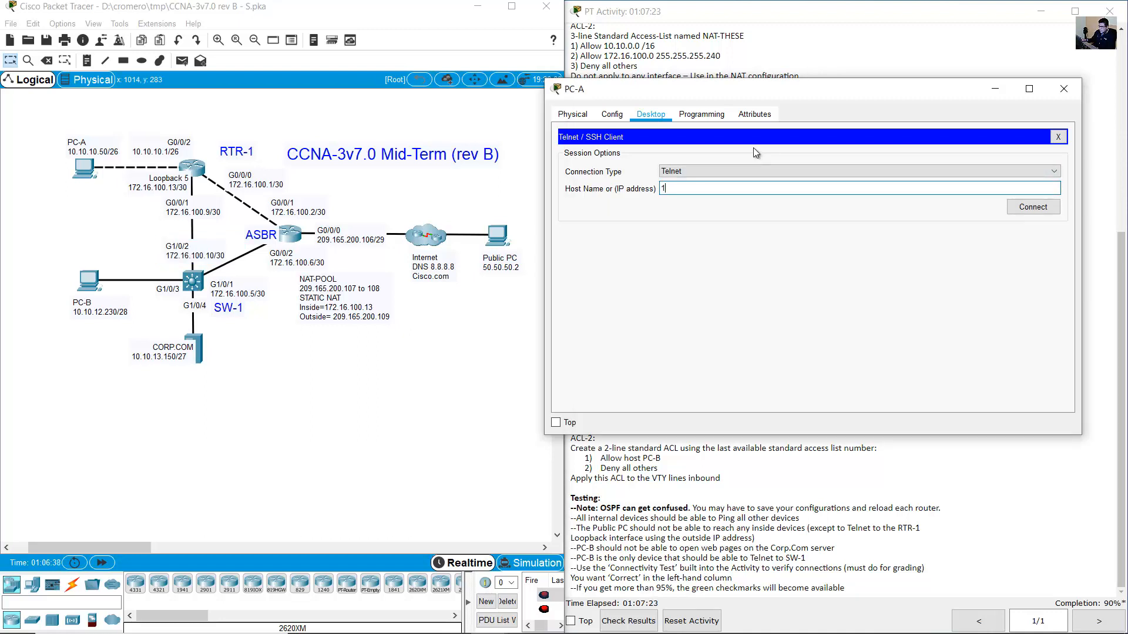
type("72.16.100.10")
left_click(1033, 207)
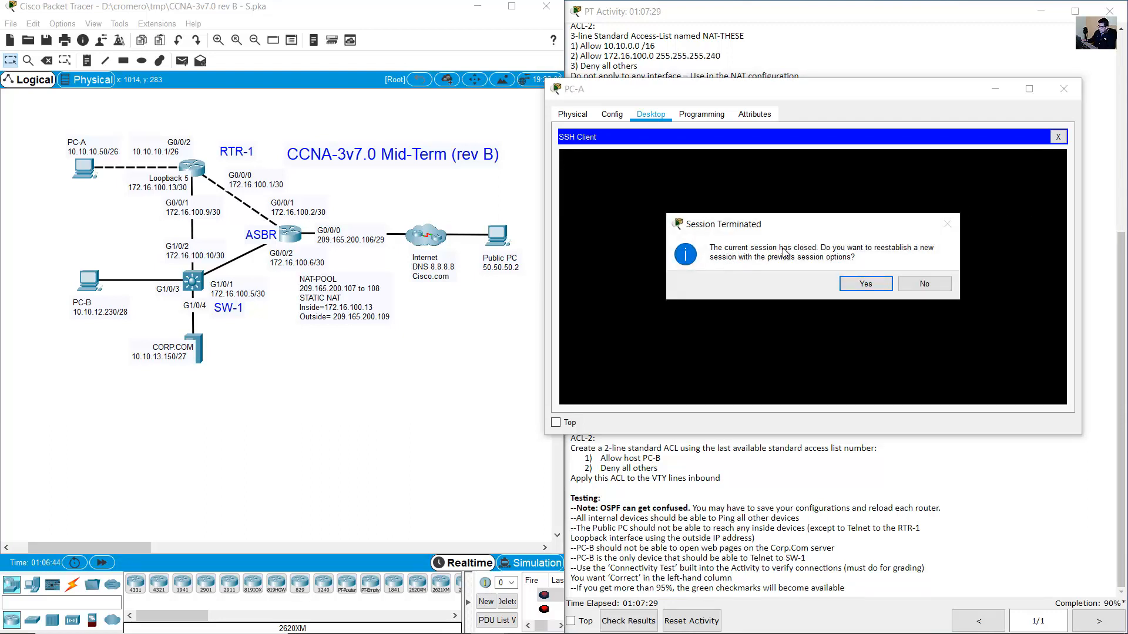
left_click(924, 283)
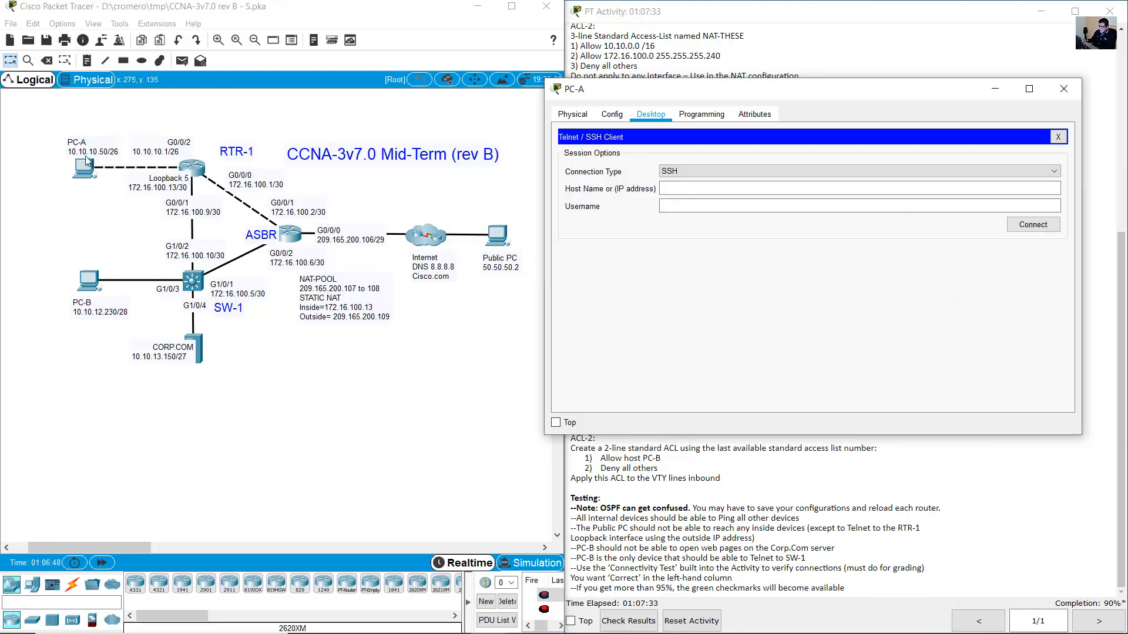
left_click(43, 126)
left_click_drag(33, 253, 104, 332)
From PC-B's Telnet/SSH Client, start a Telnet connection to SW-1 at 10.10.12.225.
left_click(92, 286)
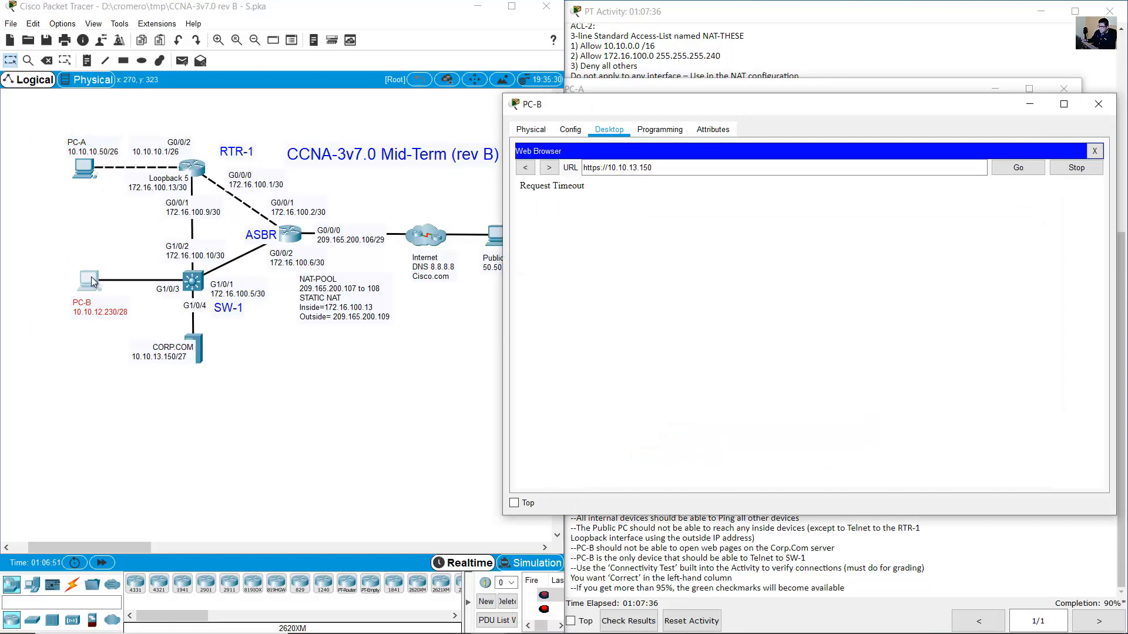
left_click(1092, 152)
scroll(953, 336, "down", 4)
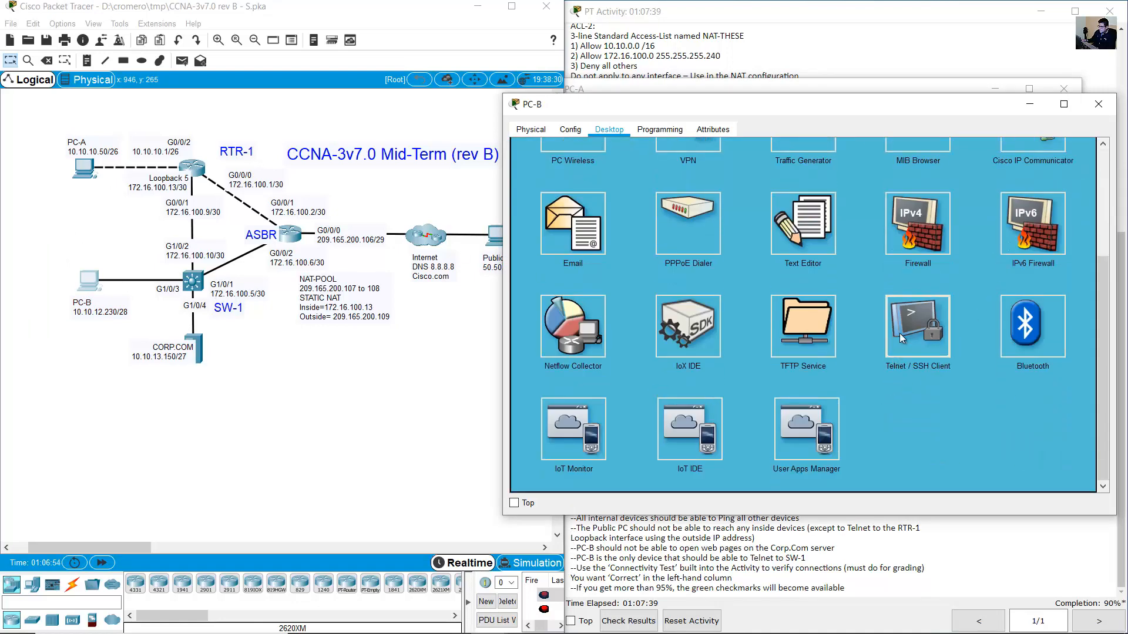
left_click(917, 329)
left_click(769, 184)
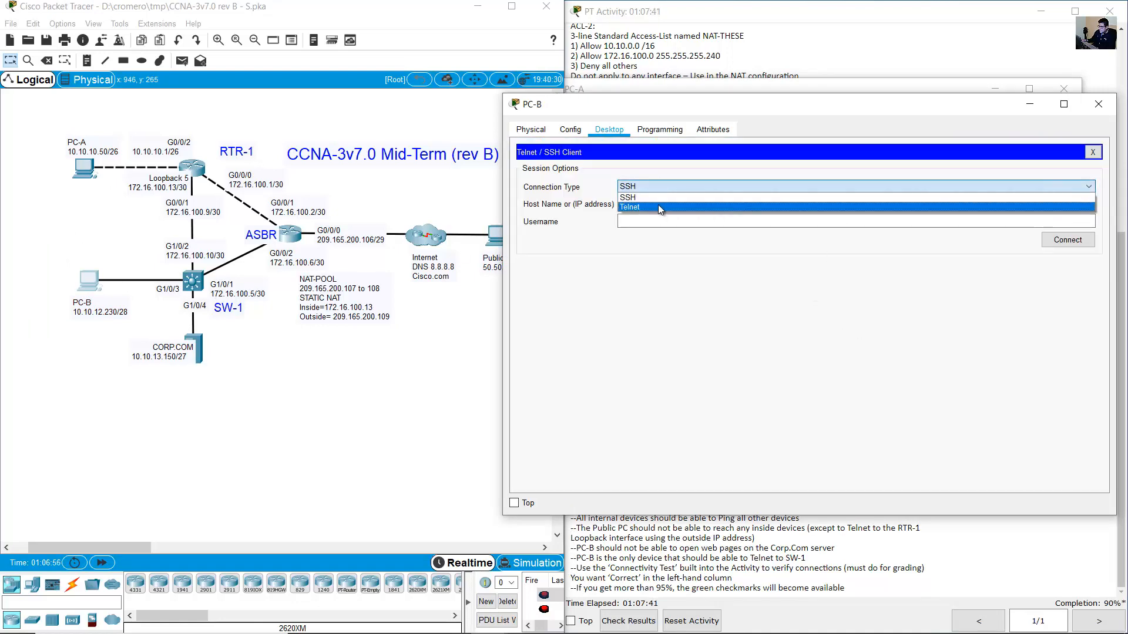
left_click(658, 205)
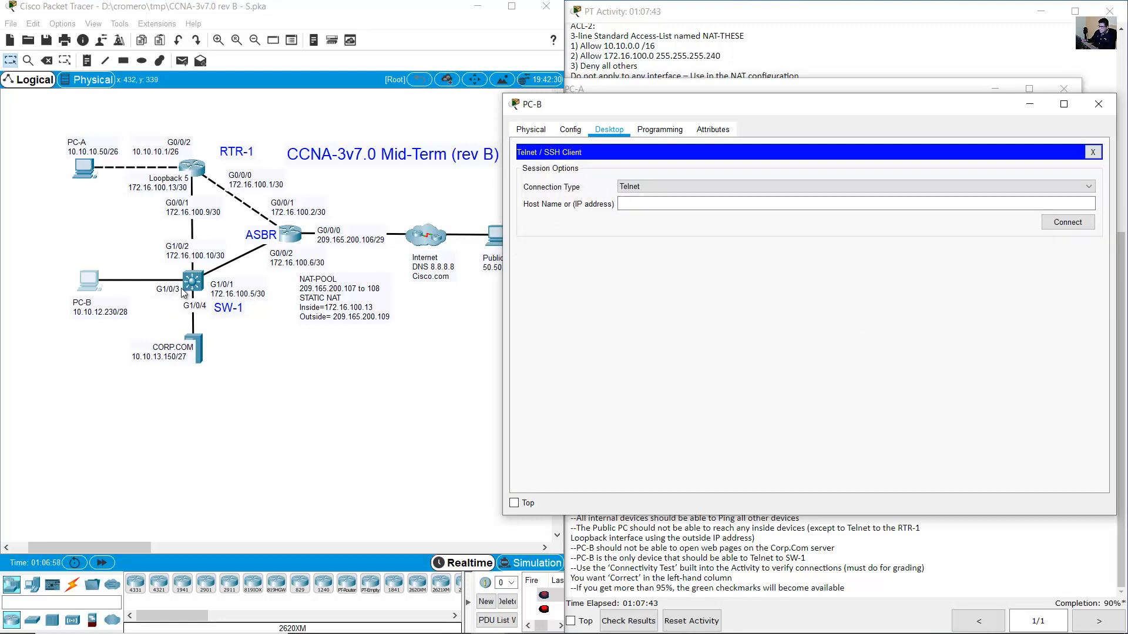
left_click(701, 203)
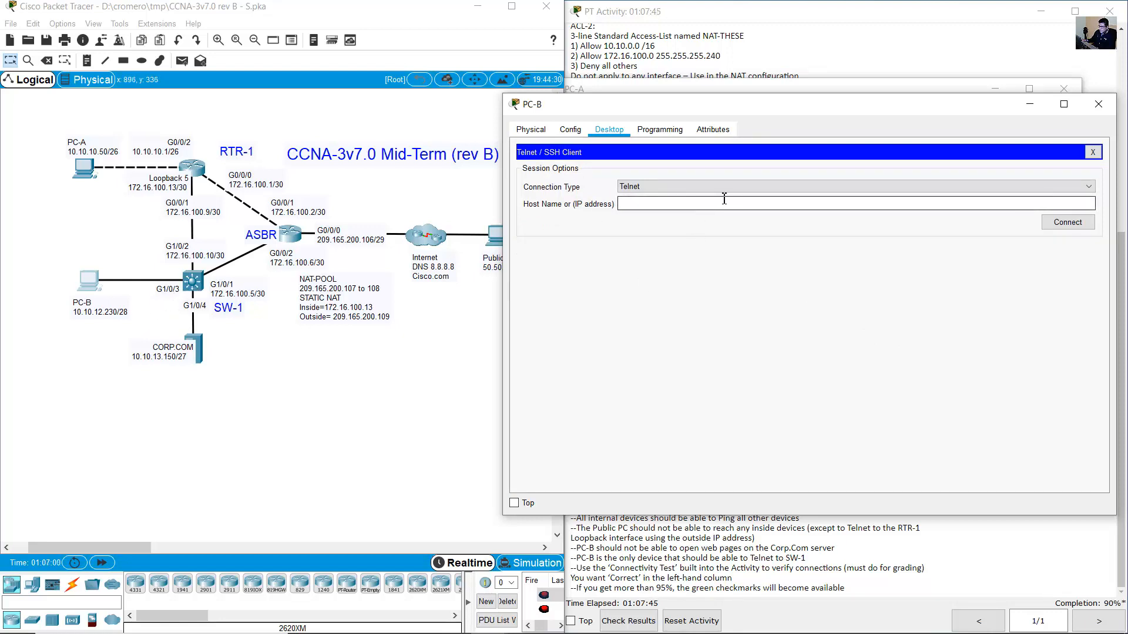
type("10.10.12.225")
left_click(1066, 222)
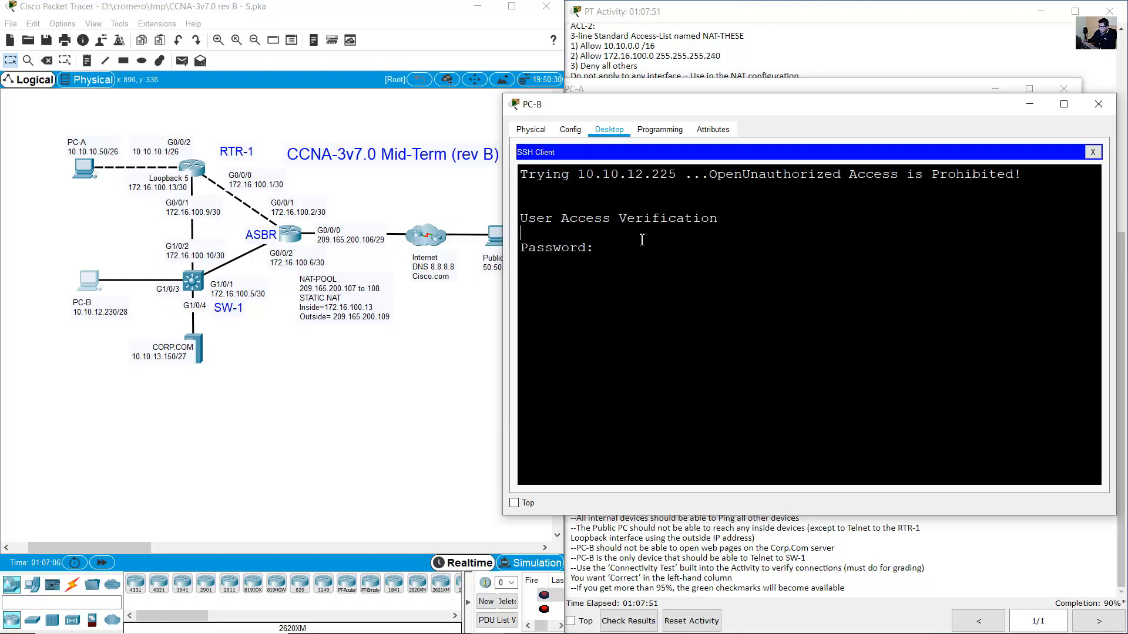
Log in to the SW-1> prompt, exit the session, and close both PC windows.
key("Return")
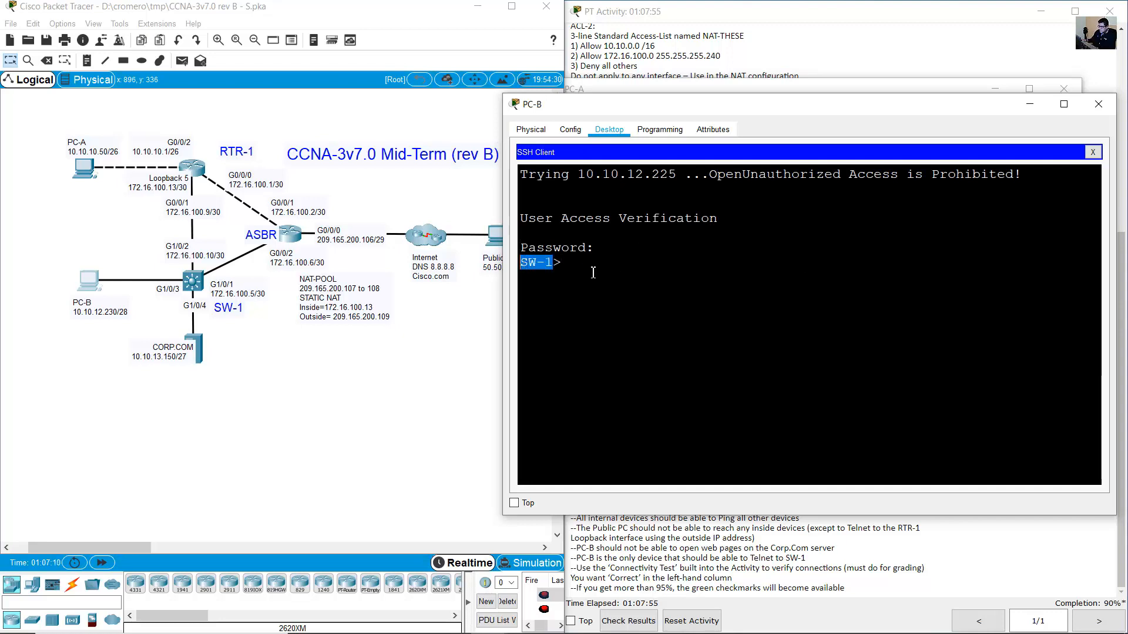
type("exit")
key("Return")
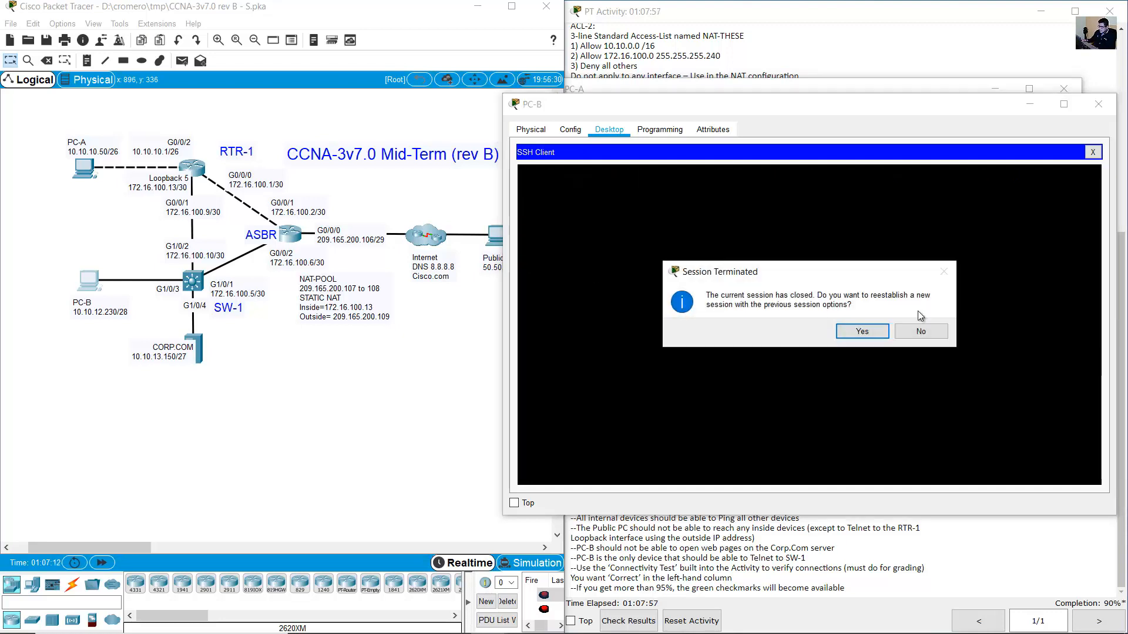
left_click(859, 332)
left_click(1097, 106)
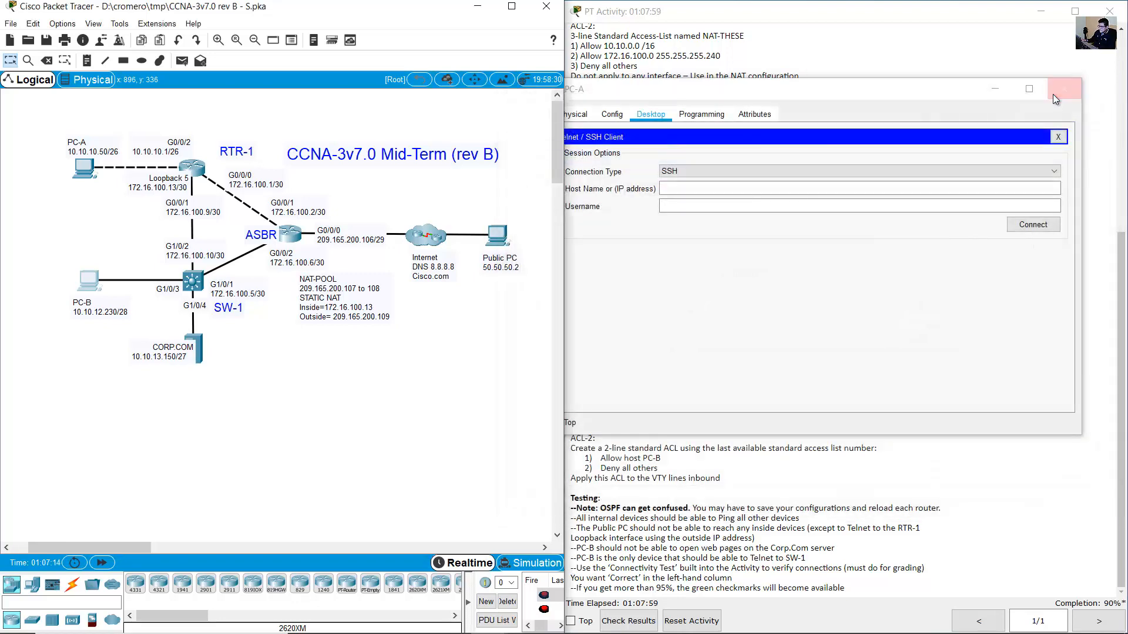
left_click(1055, 93)
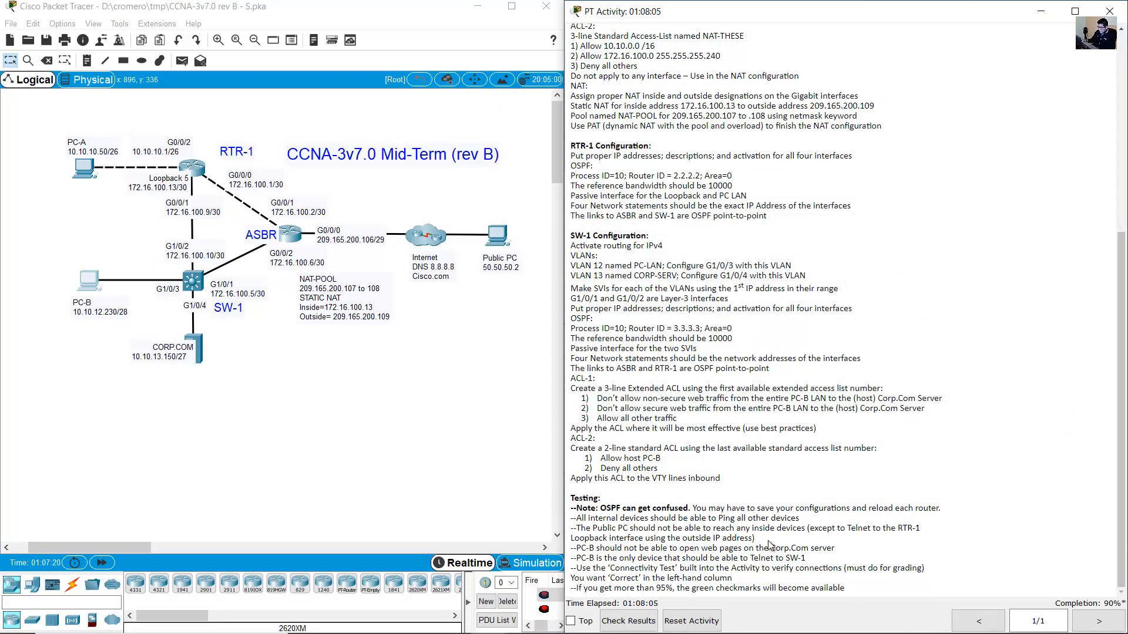
Review Check Results: all five connectivity tests Correct at 95%, then snap instructions right.
left_click(638, 621)
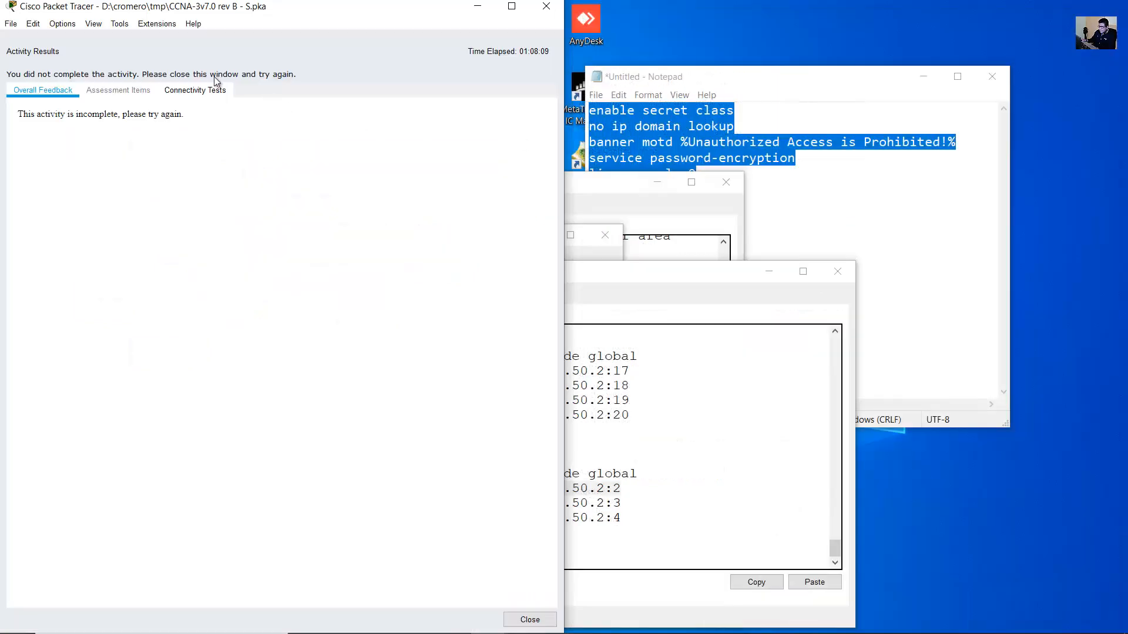
left_click(184, 94)
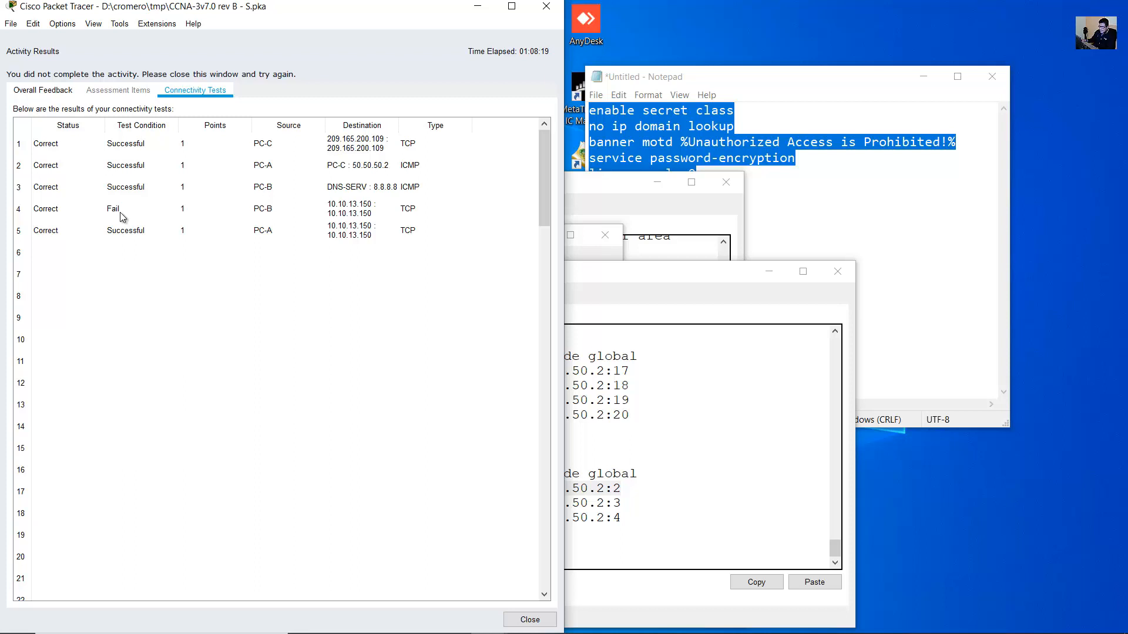
left_click(72, 210)
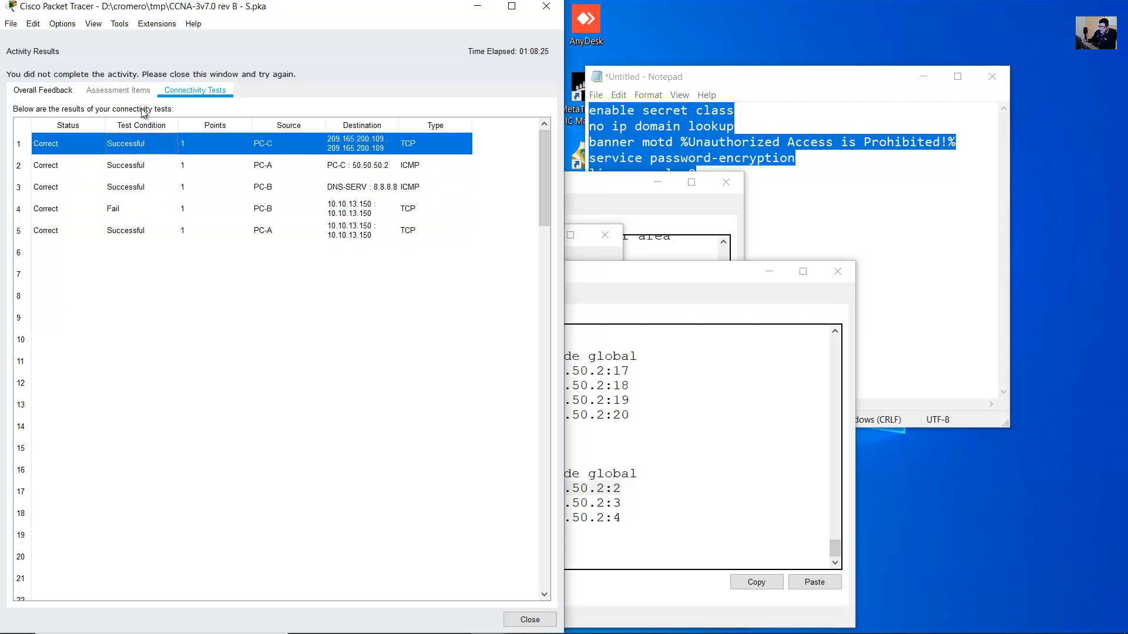
left_click(77, 90)
left_click(546, 7)
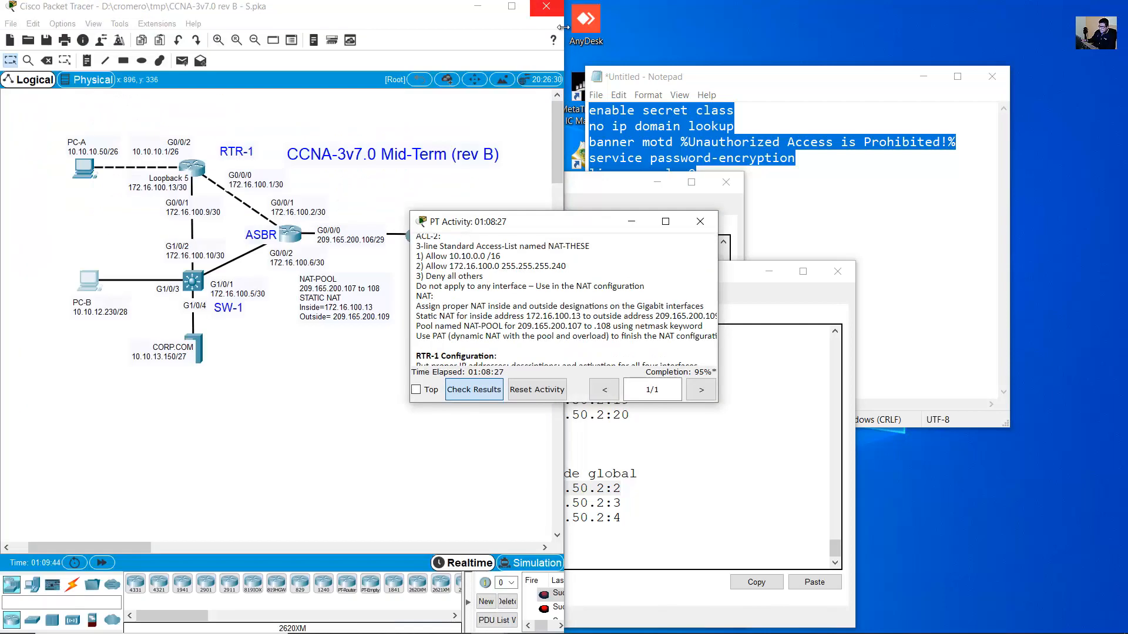
key("super+Right")
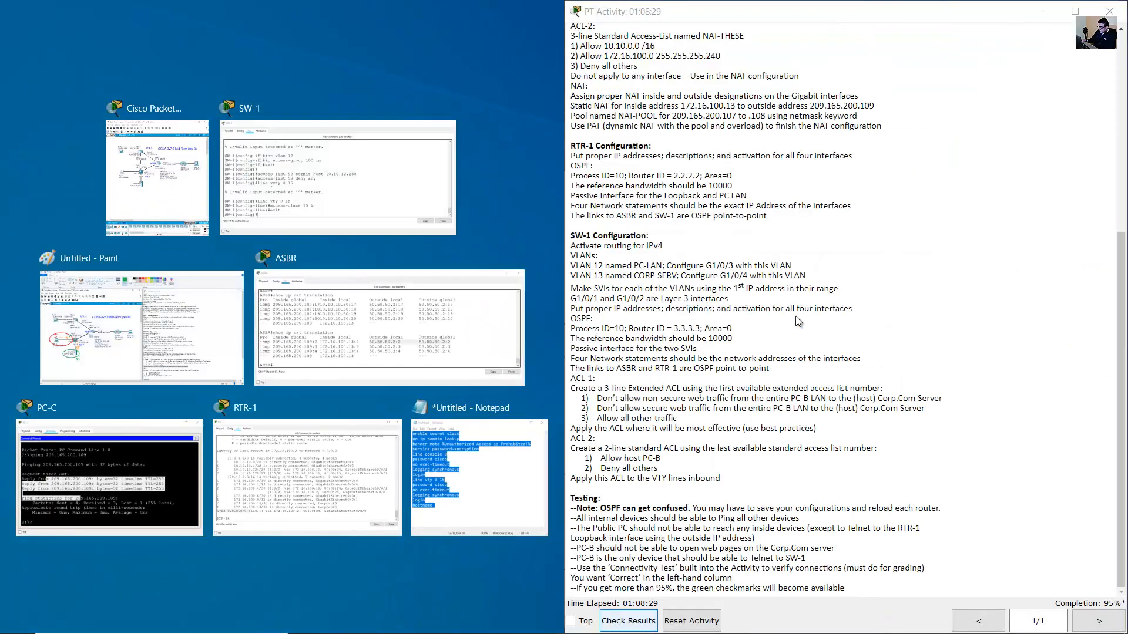
left_click(797, 316)
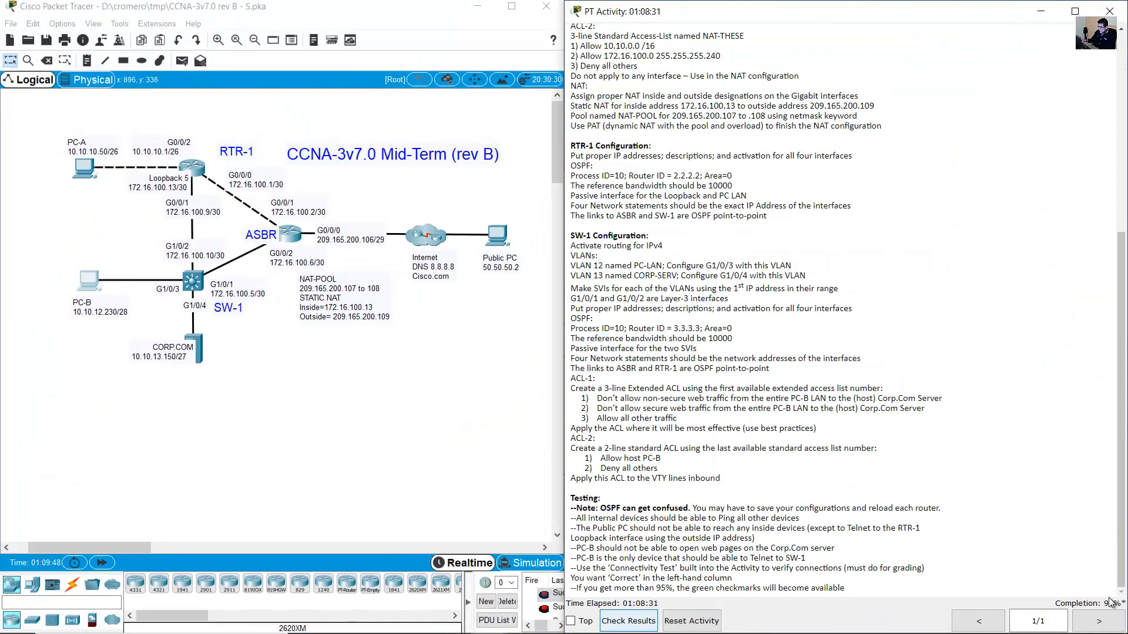